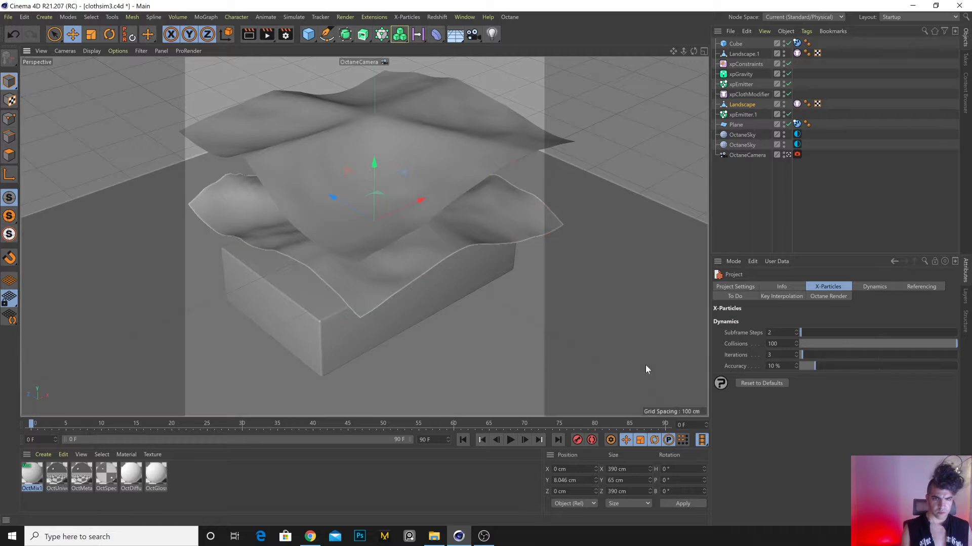
Play the cloth simulation, rewind it to the first frame and play it again to examine how the two cloths fall over the box.
left_click(510, 440)
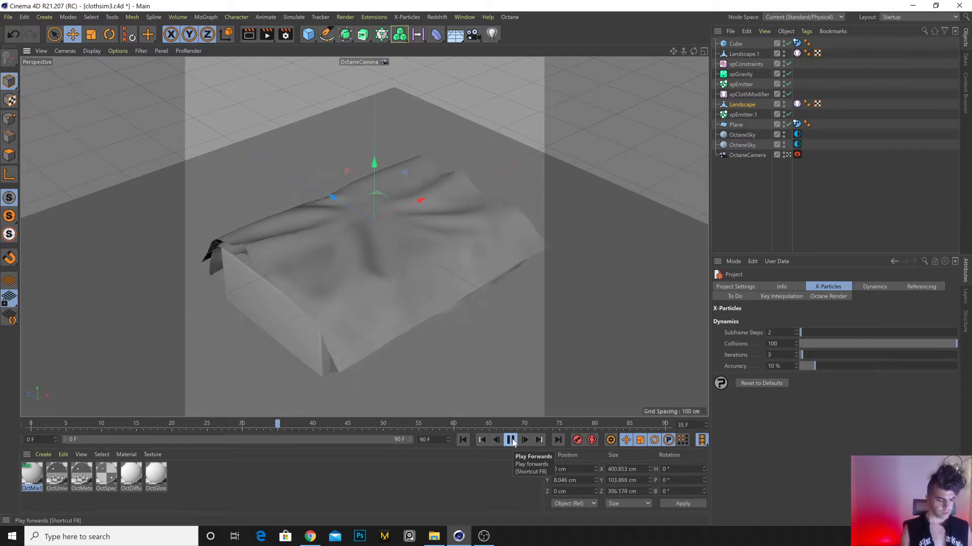
left_click(511, 440)
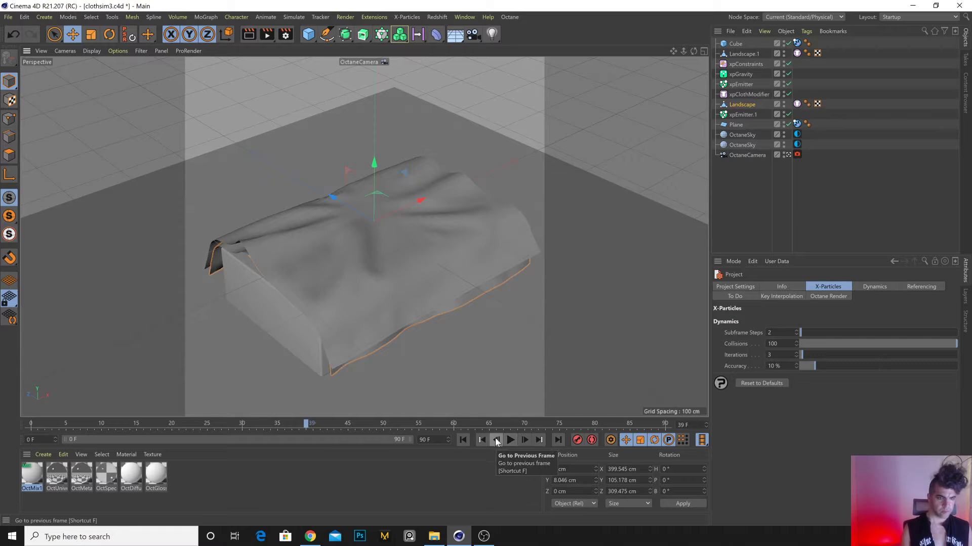
left_click(463, 440)
left_click(510, 440)
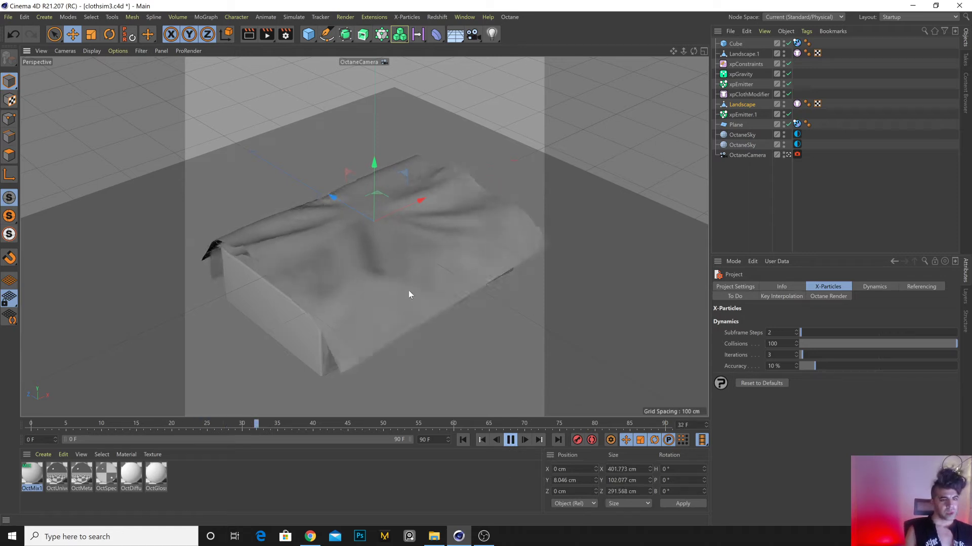
left_click(510, 440)
Replay the cloth simulation from the first frame while viewing the box from a lower angle.
left_click_drag(470, 323, 360, 302, "alt")
left_click(462, 439)
left_click_drag(448, 317, 378, 296, "alt")
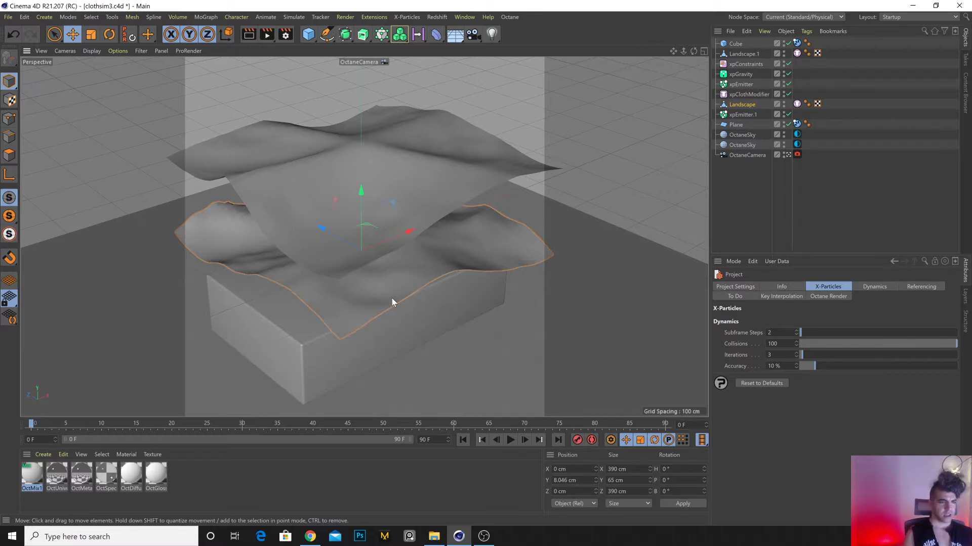
left_click_drag(370, 294, 516, 200, "alt")
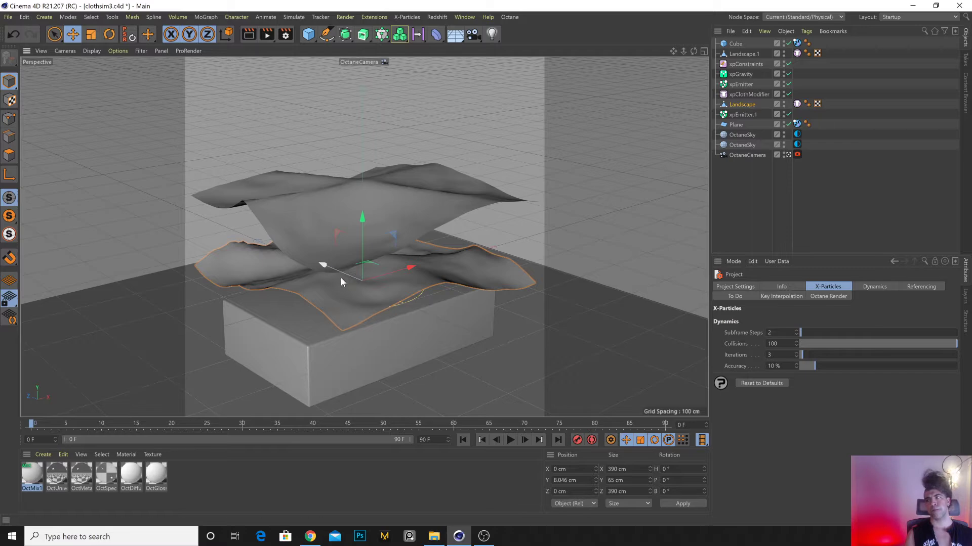
left_click(510, 440)
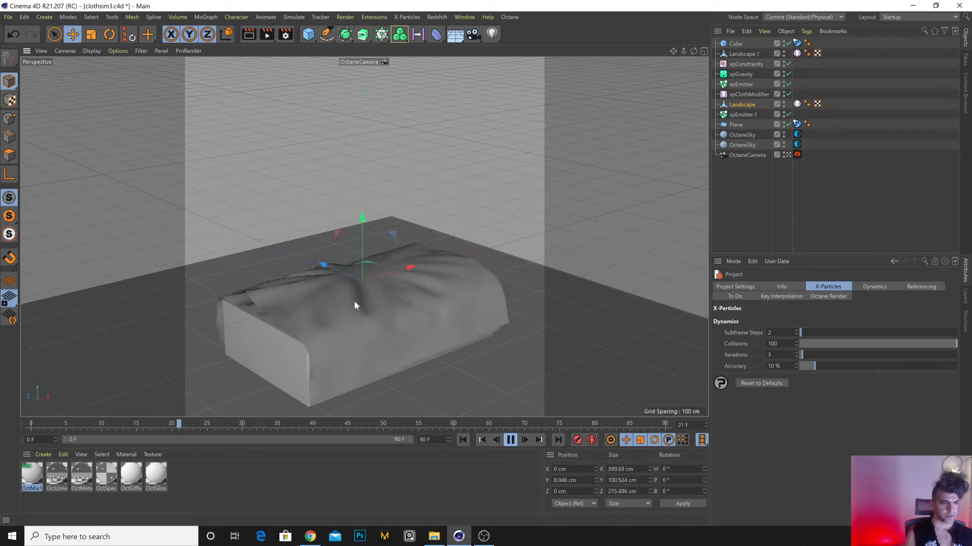
left_click(511, 440)
Play more of the simulation and examine the draped cloth around the box's sides and corner.
left_click_drag(341, 350, 295, 245, "alt")
left_click(496, 440)
key("F8")
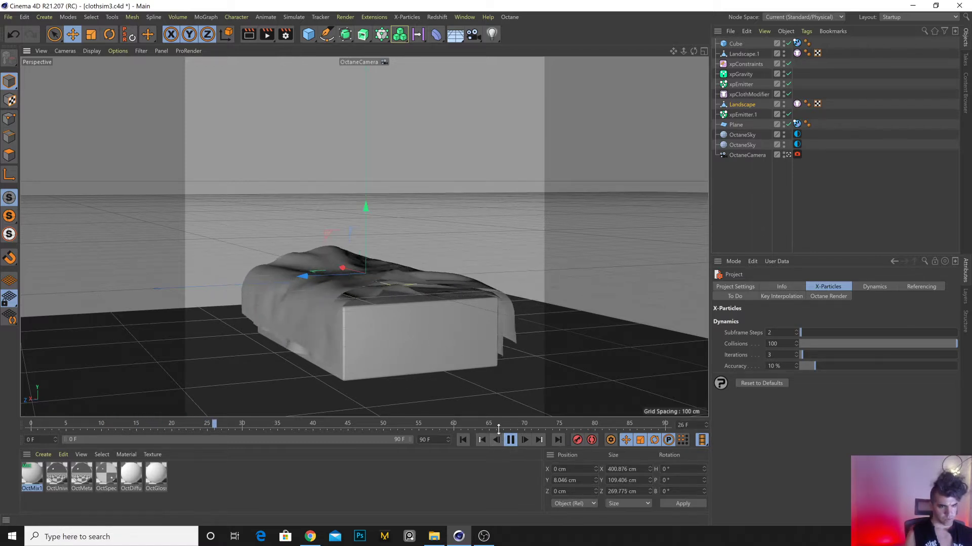
left_click(511, 441)
left_click_drag(438, 358, 352, 274, "alt")
left_click_drag(337, 326, 333, 354, "alt")
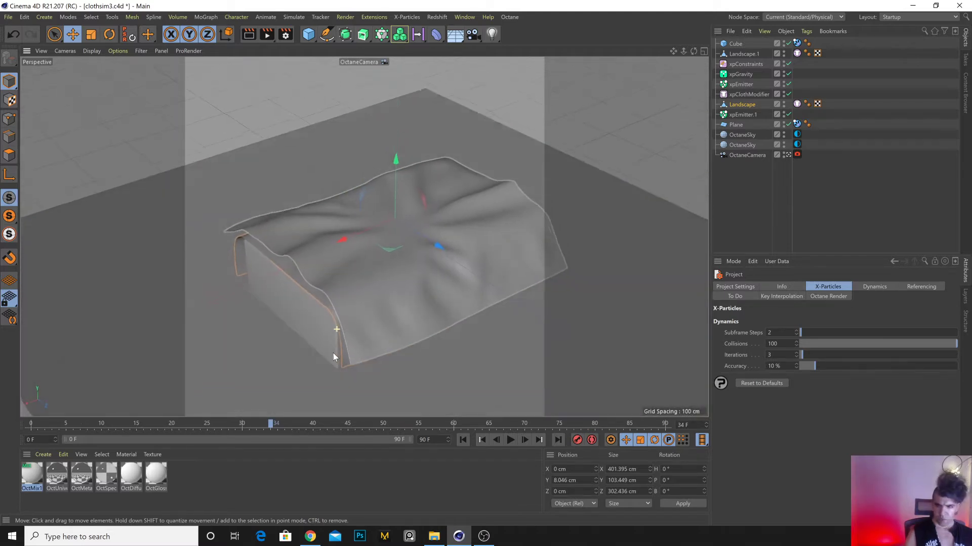
Open the Octane Live Viewer and move its window aside so the draped cloth can be reached.
left_click(511, 17)
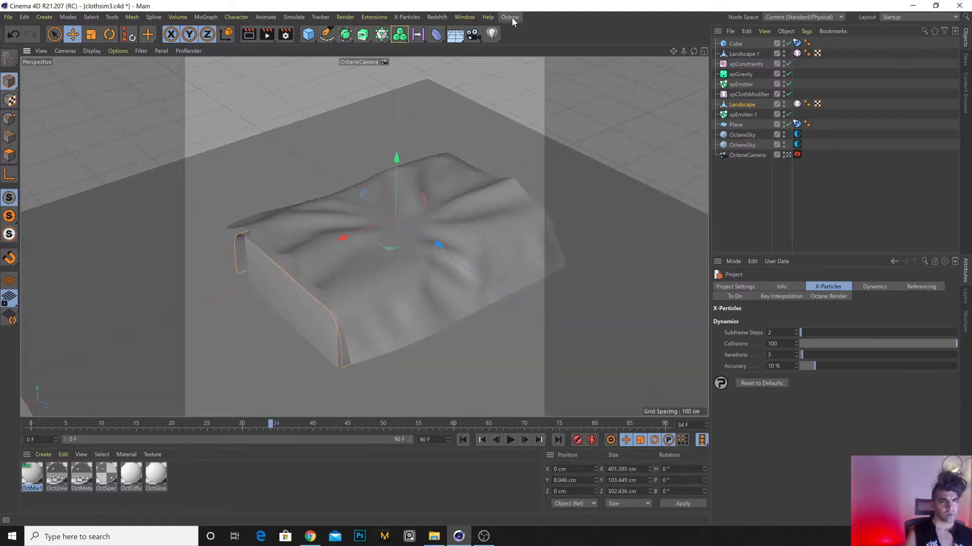
left_click(526, 41)
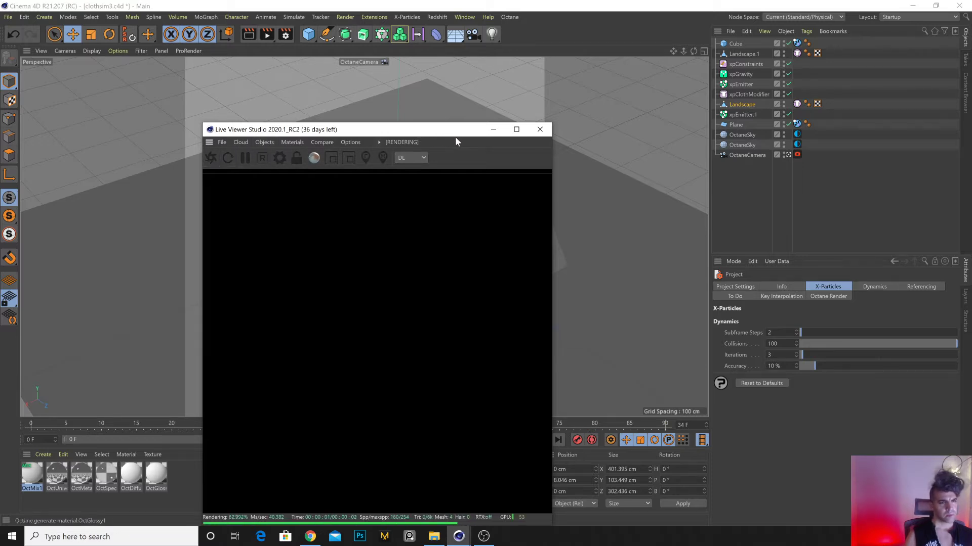
left_click_drag(446, 140, 283, 72)
left_click(844, 88)
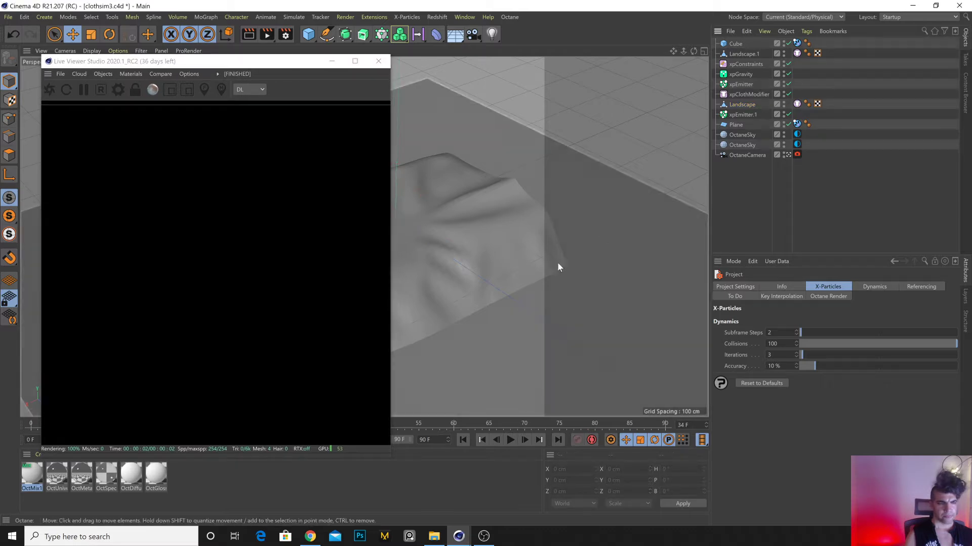
Apply the OctGlossy1 material to the Landscape.1 cloth and the floor plane, and restart the live render.
left_click(259, 478)
left_click_drag(421, 299, 443, 278)
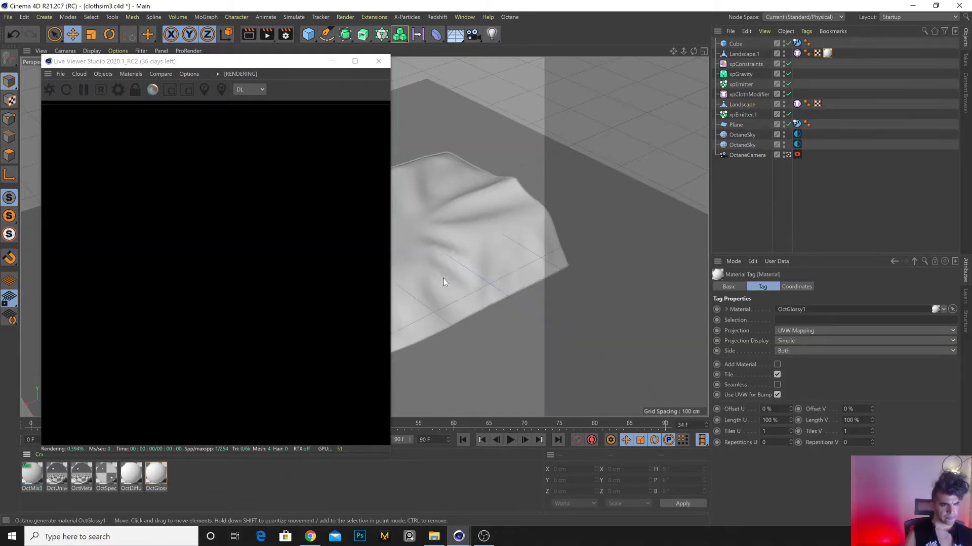
left_click_drag(156, 478, 496, 360)
key("ctrl+s")
left_click(53, 92)
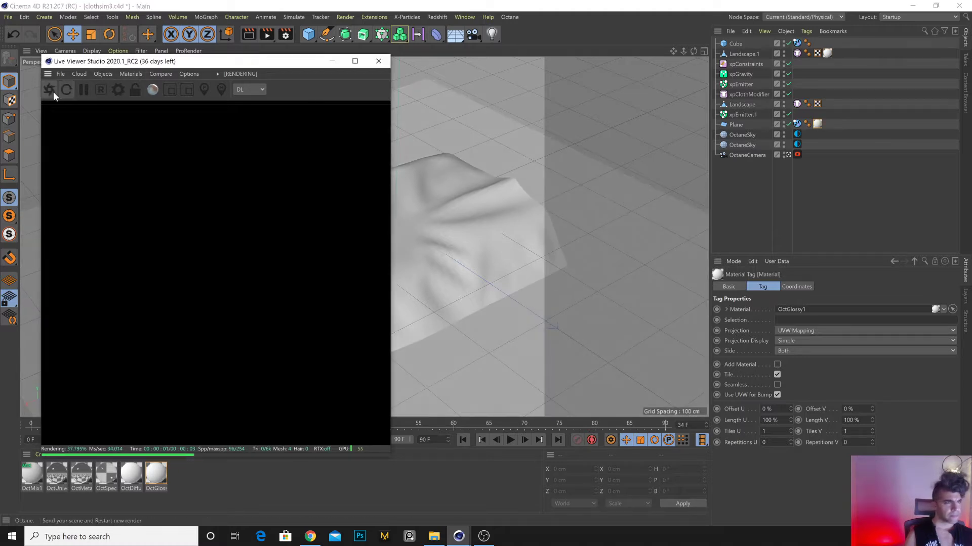
Replace the first OctaneSky's environment texture with a Gradient shader and set the gradient type to 2D - V.
left_click(797, 134)
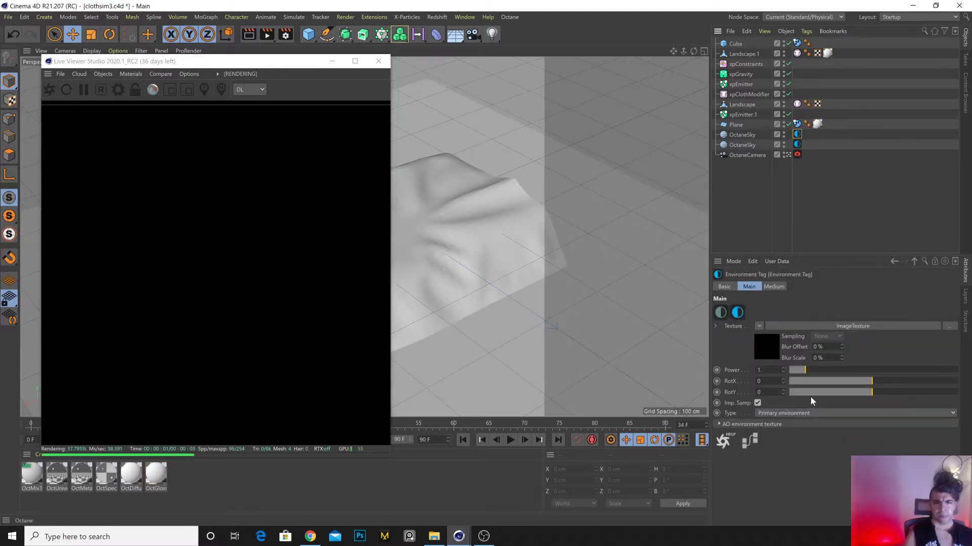
left_click(759, 326)
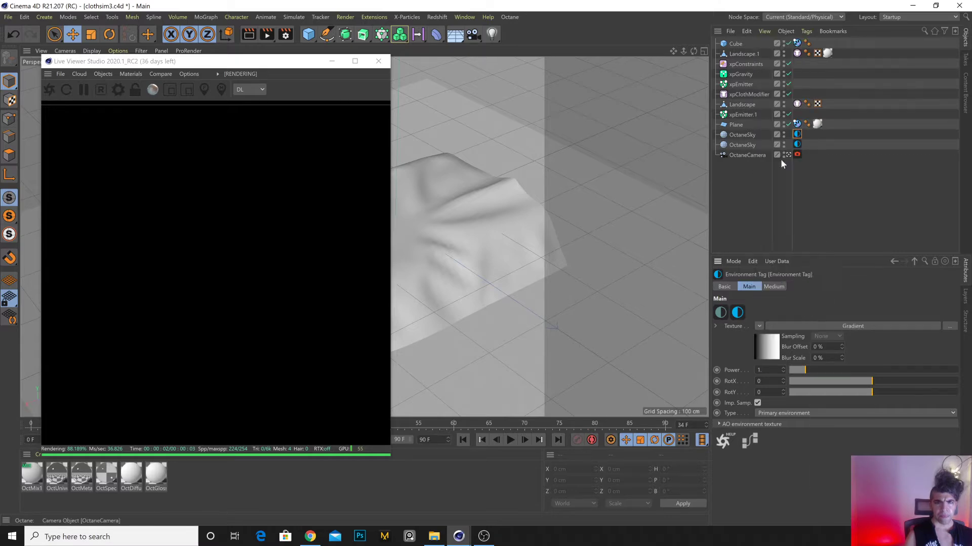
left_click(781, 161)
left_click(845, 325)
left_click(774, 398)
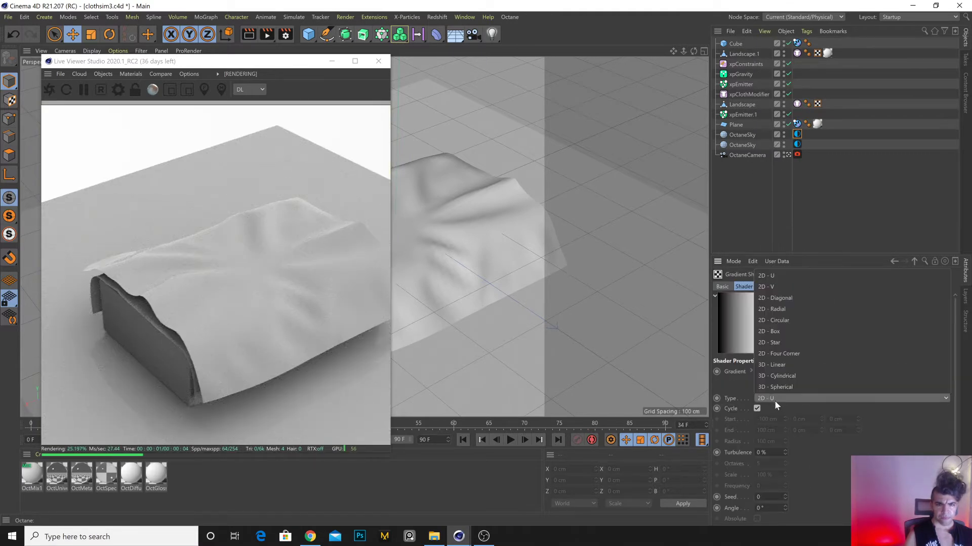
left_click(775, 287)
left_click(894, 262)
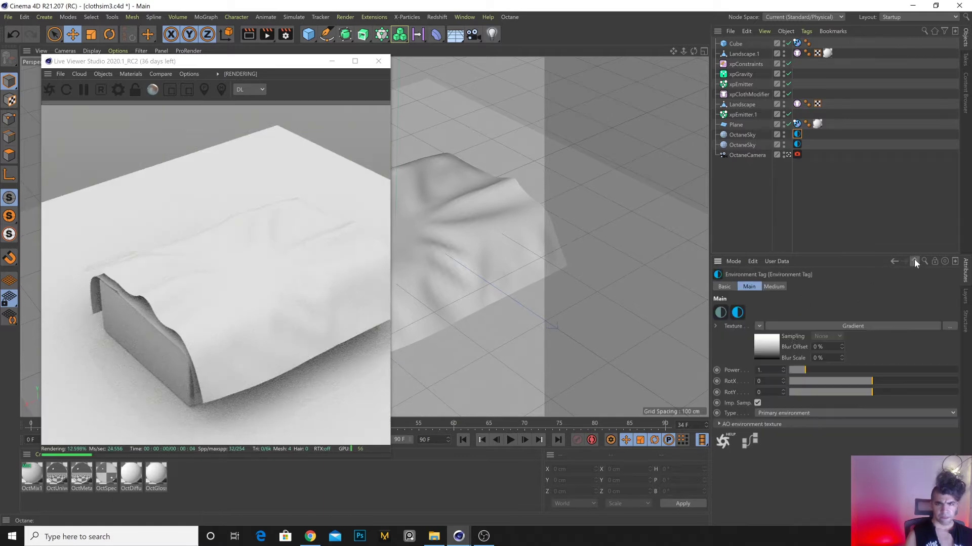
left_click(914, 261)
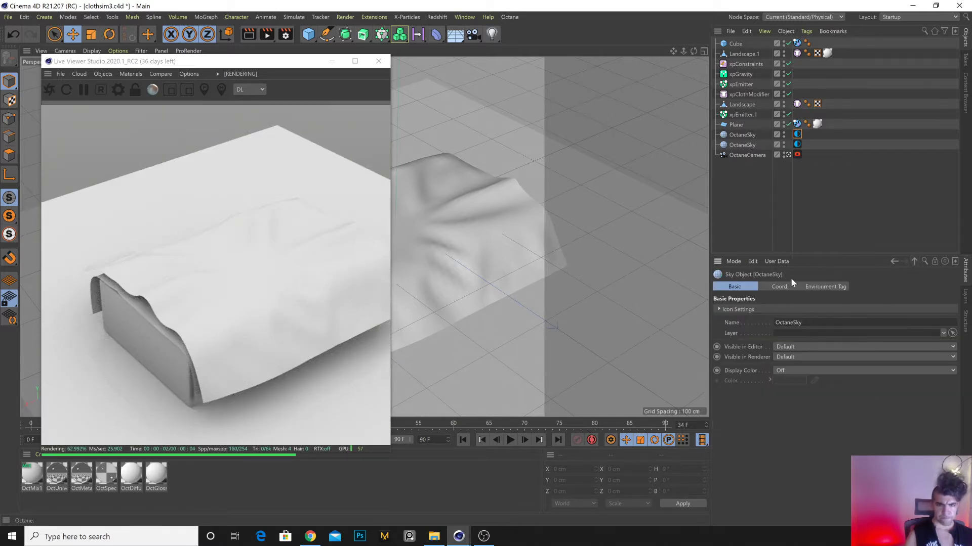
Replace the second OctaneSky's environment texture with a pale pink Color shader and save the scene.
left_click(797, 145)
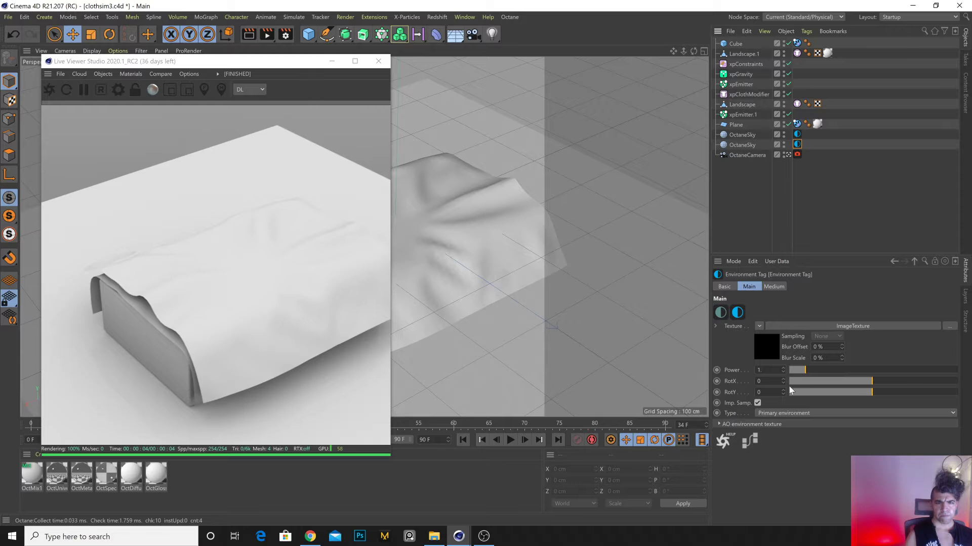
left_click(759, 326)
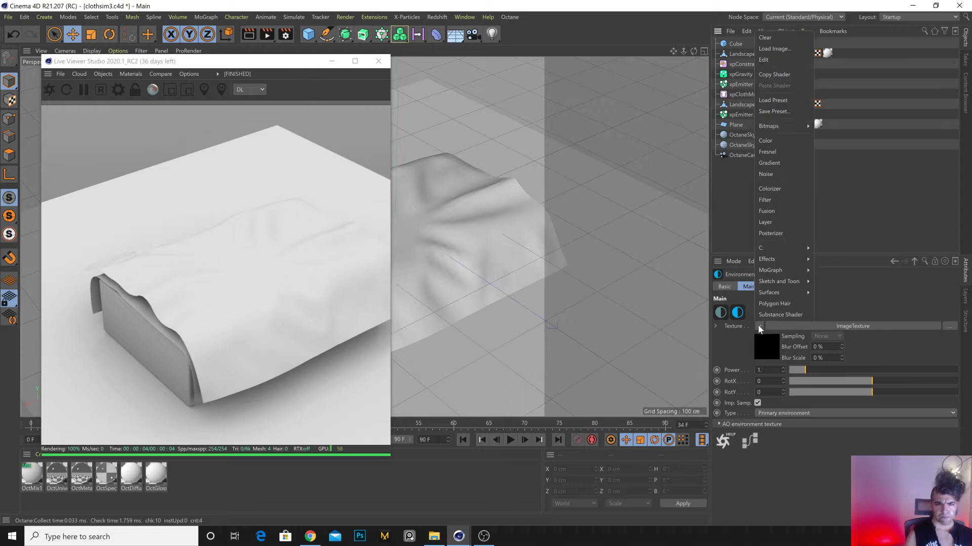
left_click(778, 144)
left_click(852, 326)
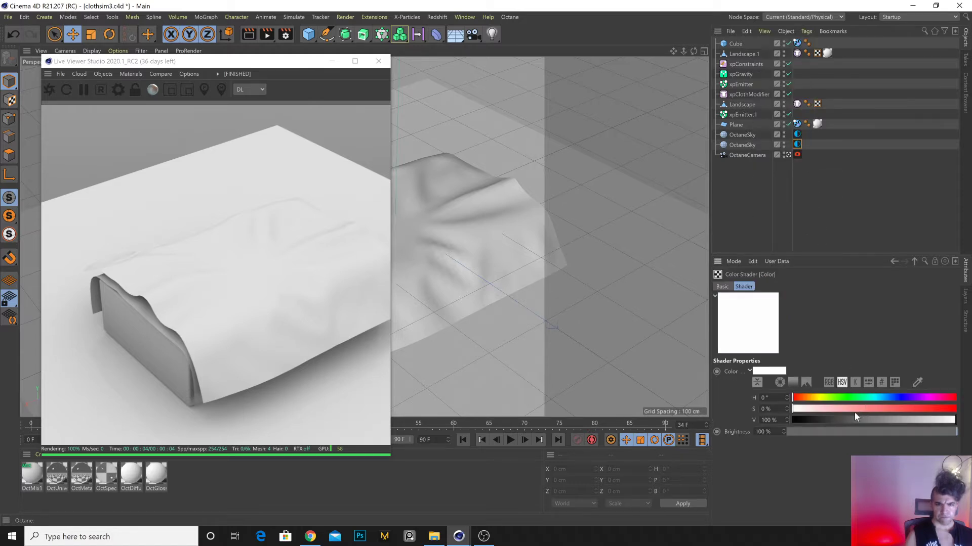
left_click_drag(853, 411, 831, 412)
left_click(914, 261)
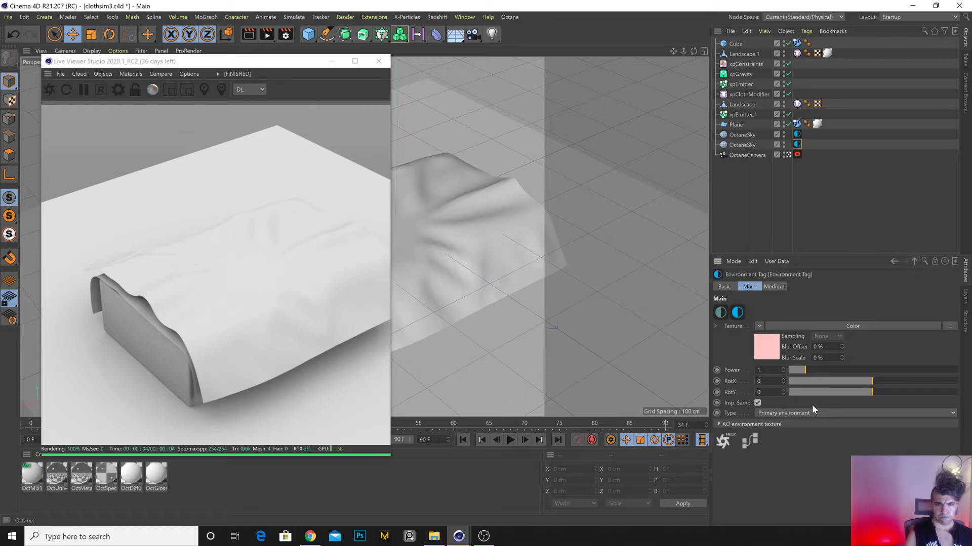
left_click(582, 214)
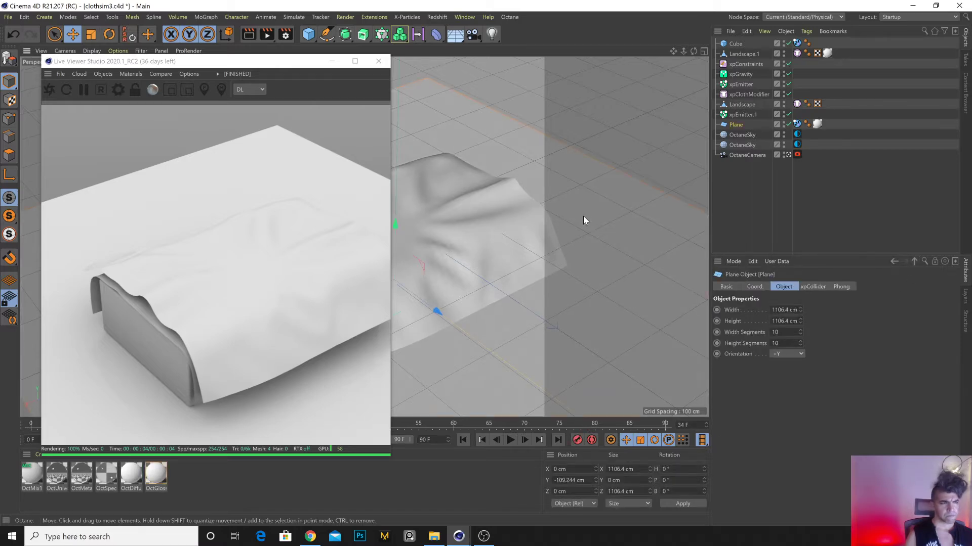
key("ctrl+s")
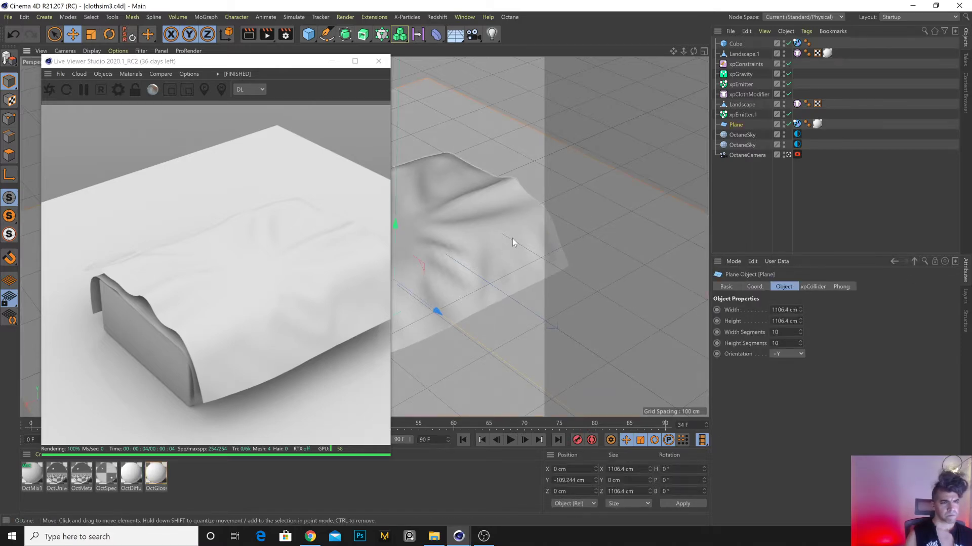
Preview the cloth simulation in the live render from a low angle, and rewind to the first frame.
left_click_drag(441, 262, 499, 267, "alt")
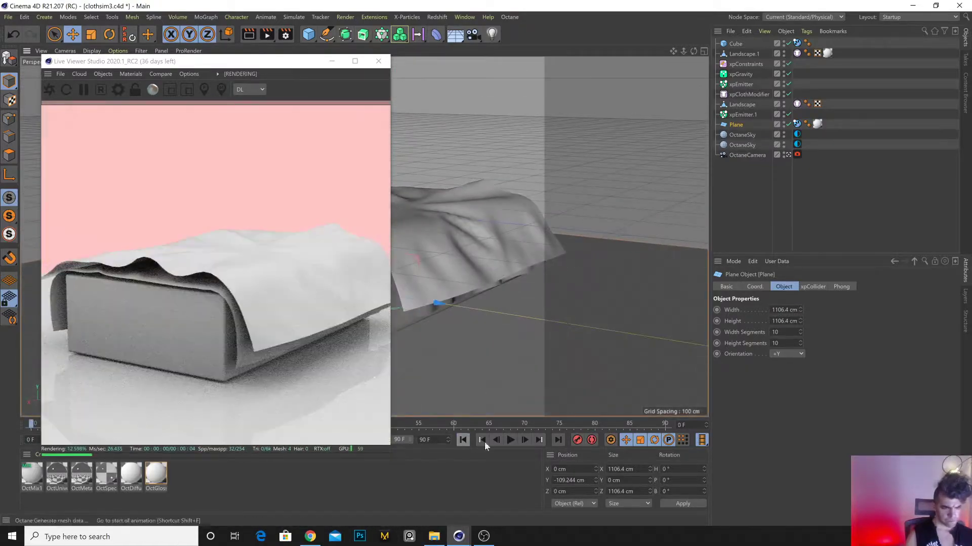
left_click(510, 439)
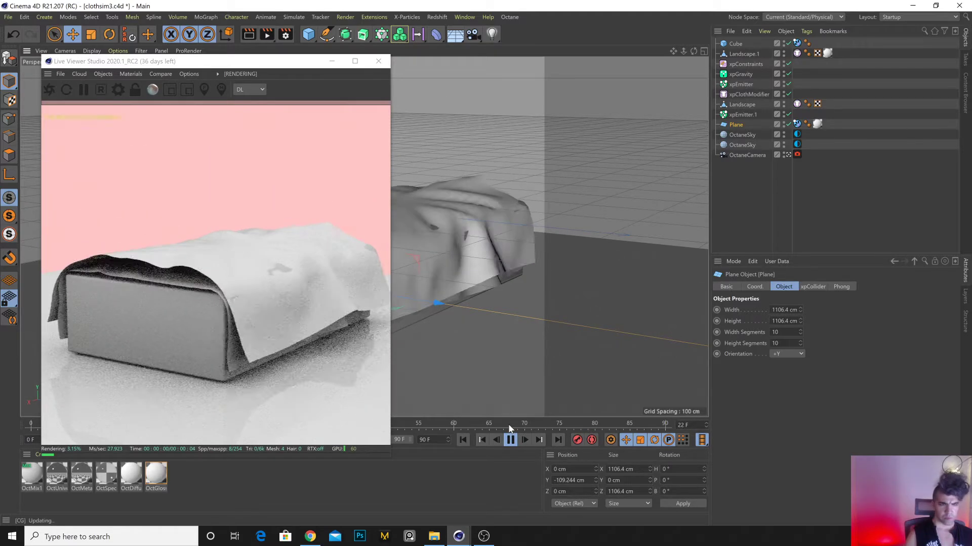
left_click(510, 440)
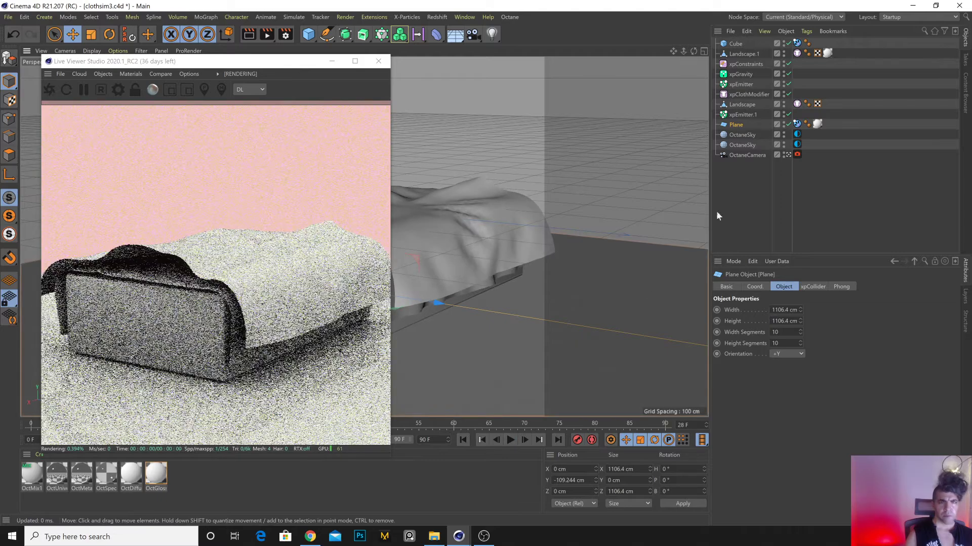
left_click(464, 439)
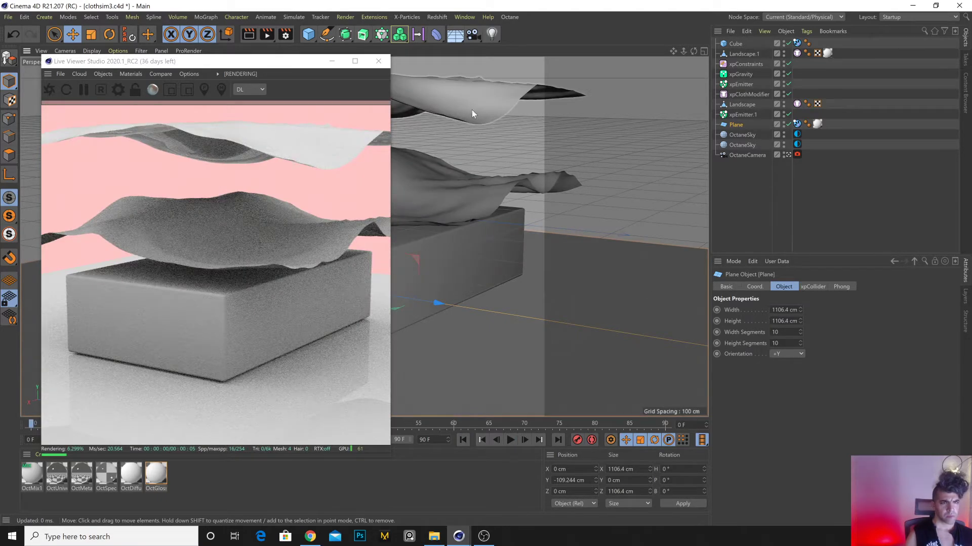
Hide the upper cloth Landscape.1 in the editor and renderer, and play the simulation with only the lower cloth showing.
left_click(513, 102)
left_click(783, 53, "ctrl")
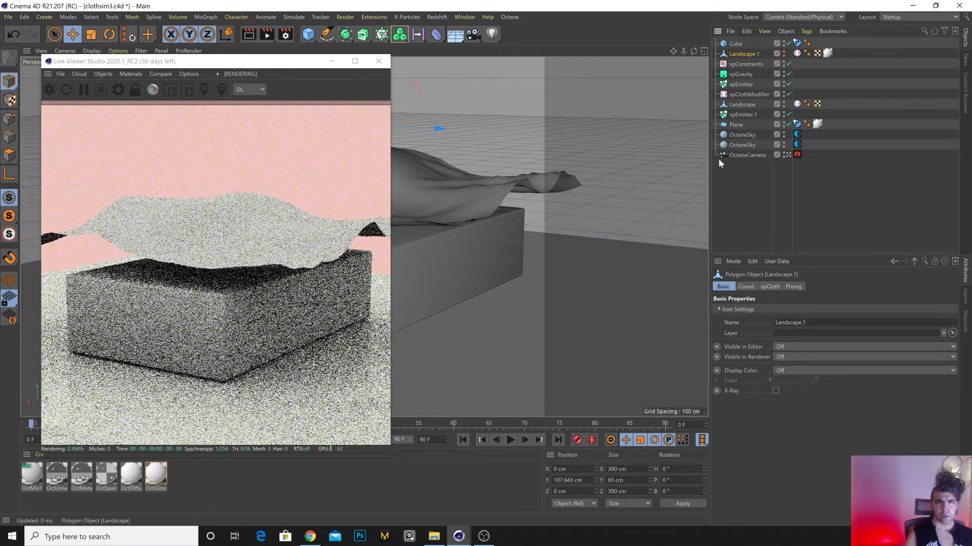
left_click(511, 439)
left_click_drag(461, 286, 482, 251, "alt")
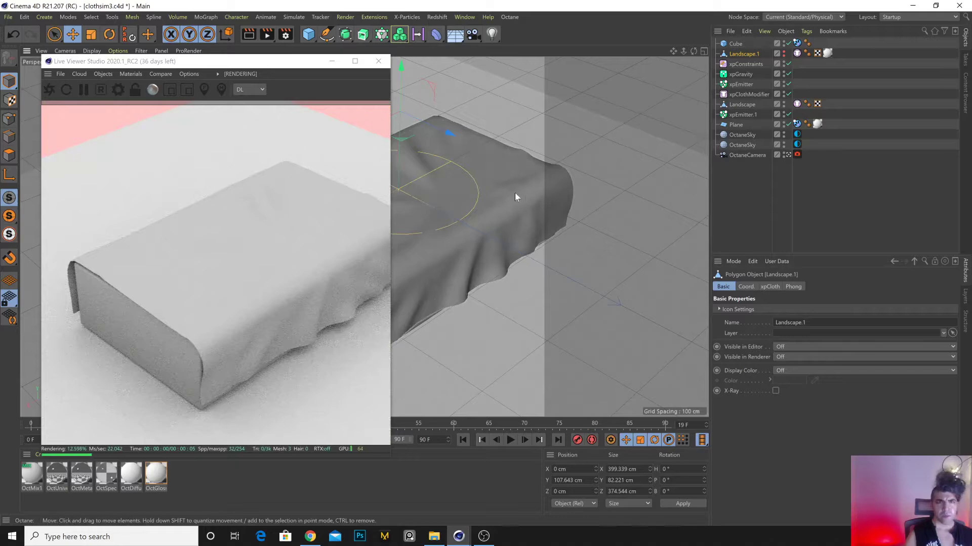
Put the lower Landscape cloth into a Cloth Surface generator and set its thickness to 0.5 cm.
left_click(454, 259)
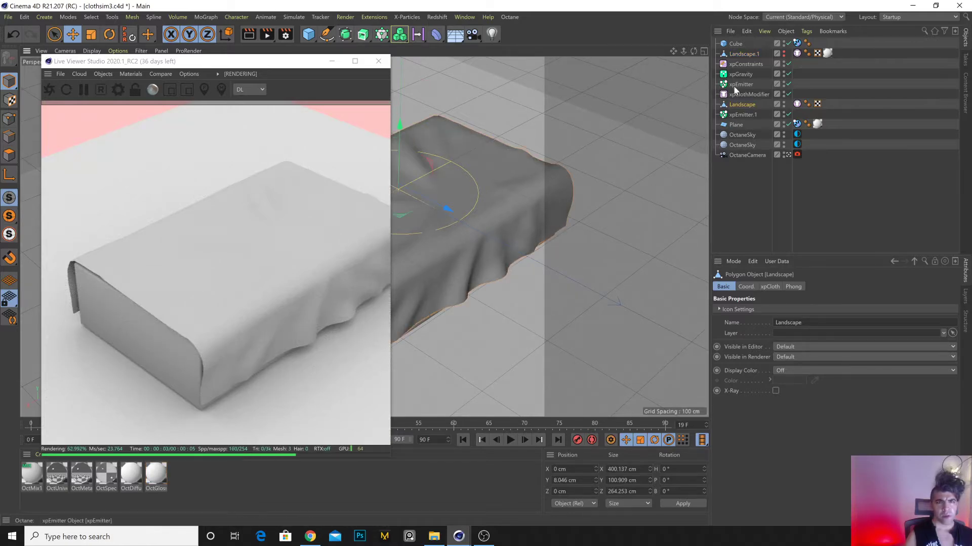
left_click(349, 37)
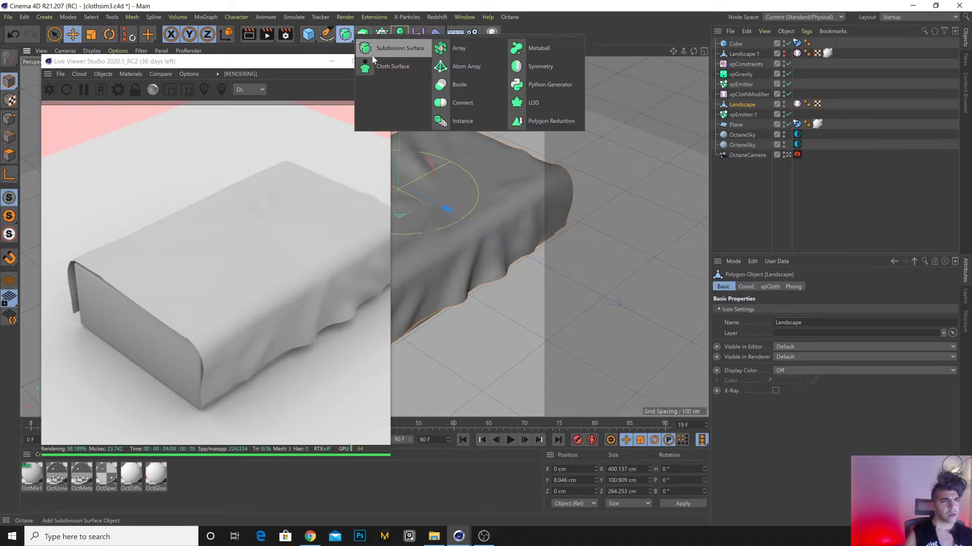
left_click(536, 92, "alt")
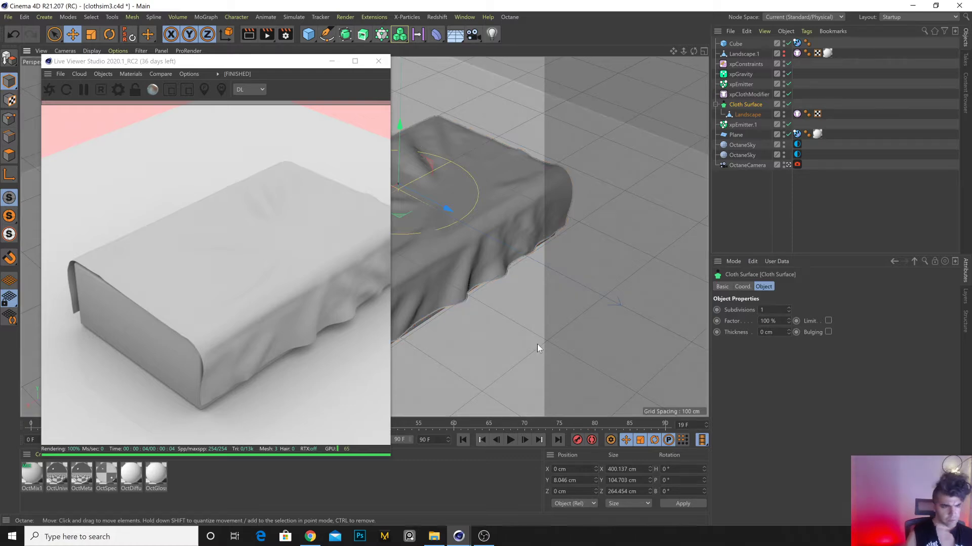
type("0.5")
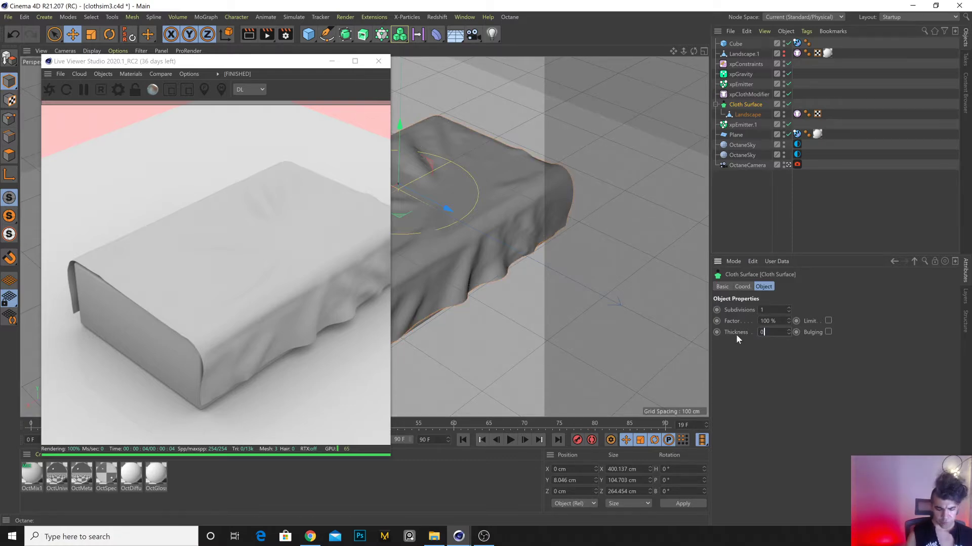
key("Return")
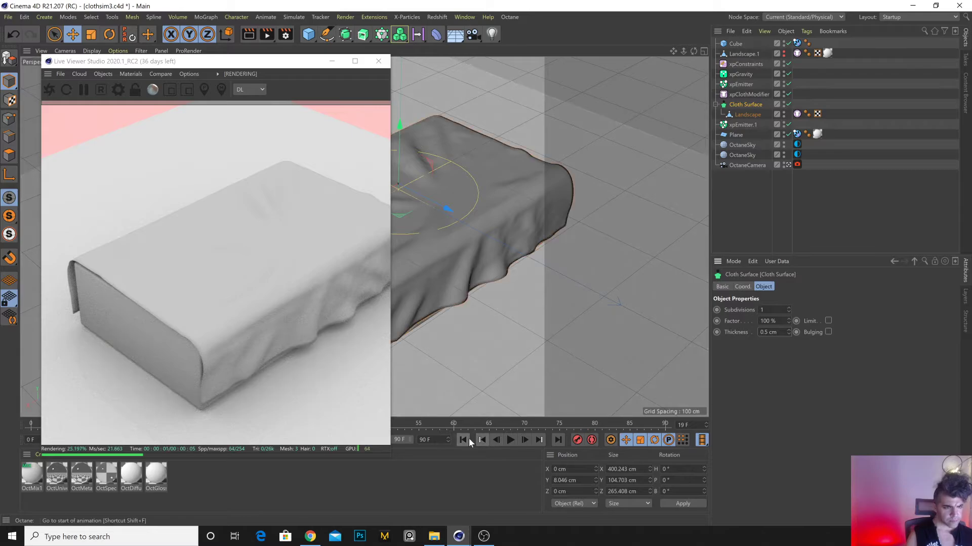
Replay the thickened cloth's draping simulation, view it from higher and lower angles, and rewind to the first frame.
left_click(463, 440)
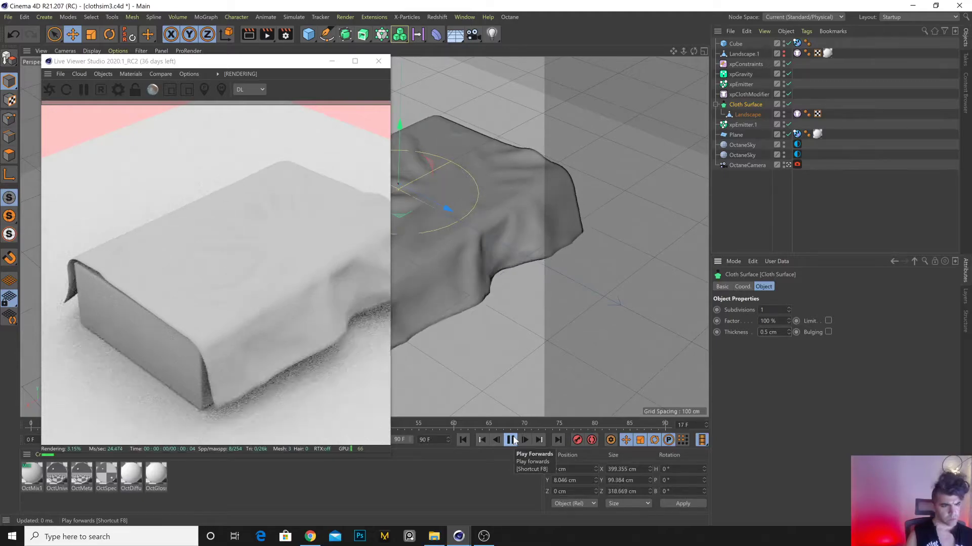
left_click(511, 440)
left_click_drag(497, 316, 520, 401, "alt")
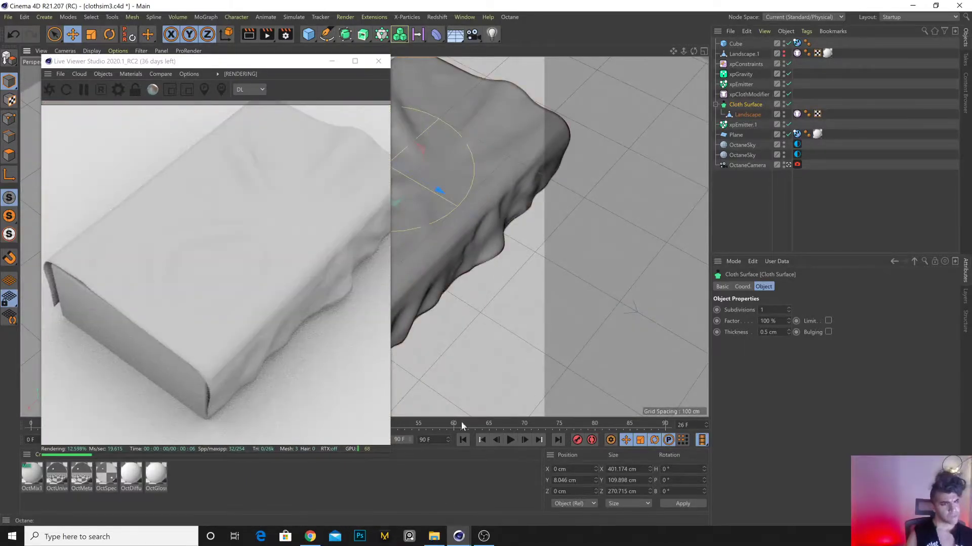
left_click(463, 439)
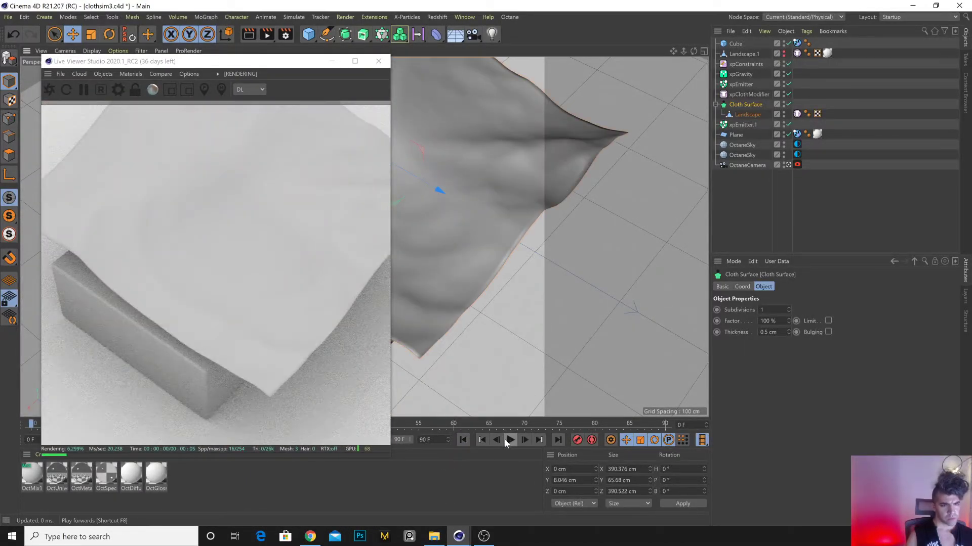
left_click_drag(496, 290, 467, 239, "alt")
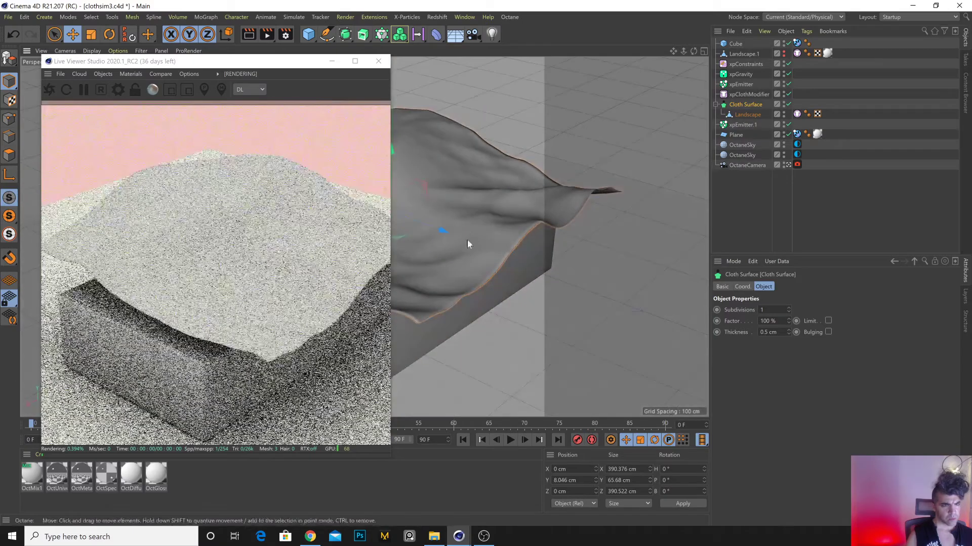
Duplicate the OctMix1 material and apply the copy to the Cloth Surface.
left_click(156, 480)
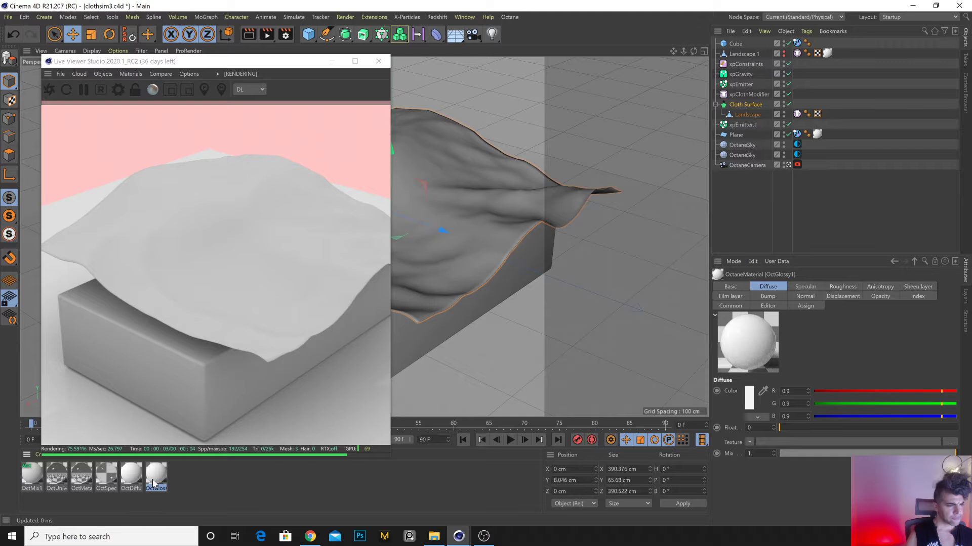
left_click(32, 478)
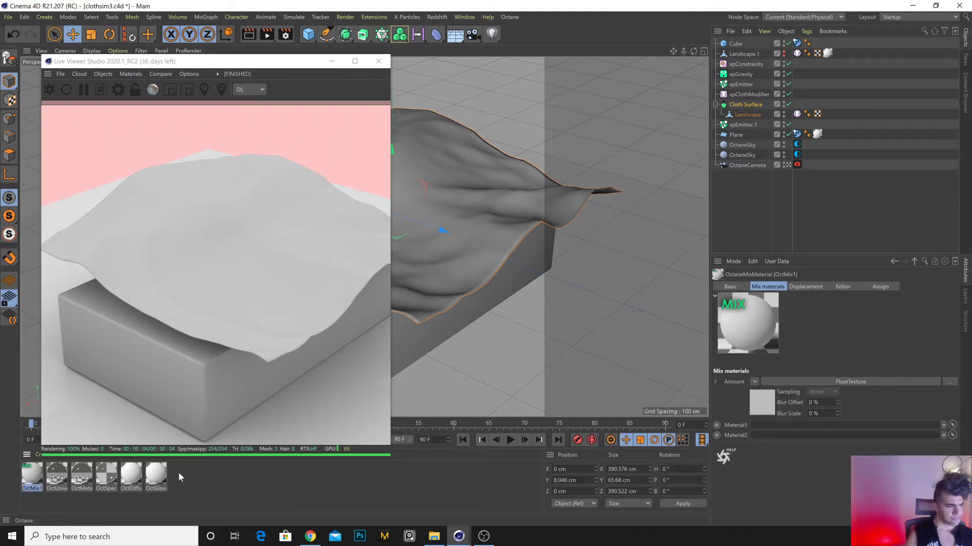
key("ctrl+v")
left_click_drag(490, 161, 490, 159)
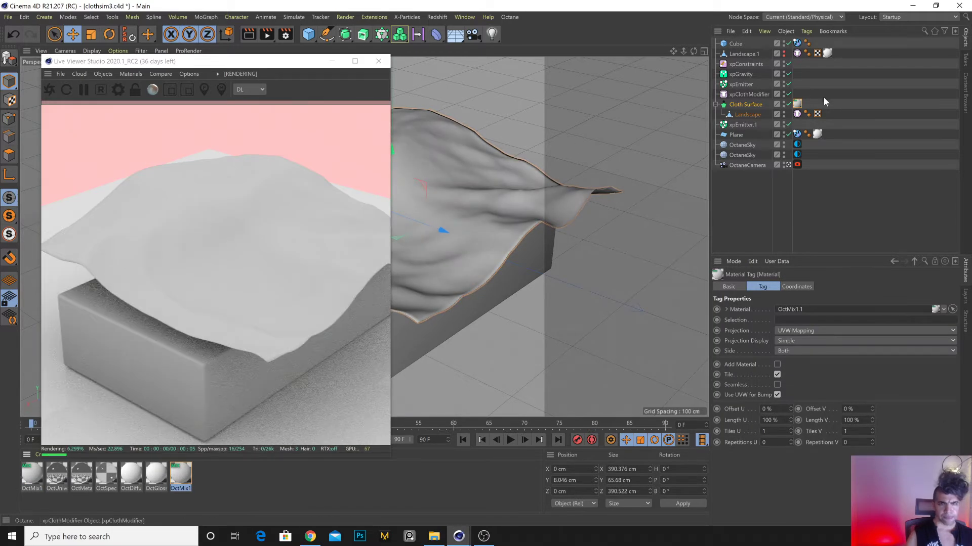
In OctMix1.1, use a Dirt texture for the amount and duplicates of the specular and glossy materials as Material1 and Material2.
left_click(186, 474)
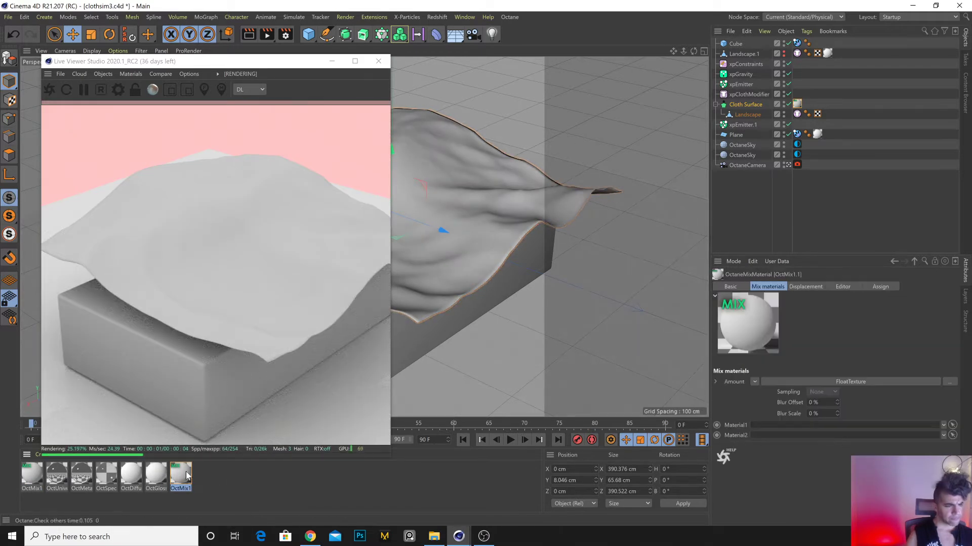
left_click(755, 382)
mouse_move(832, 303)
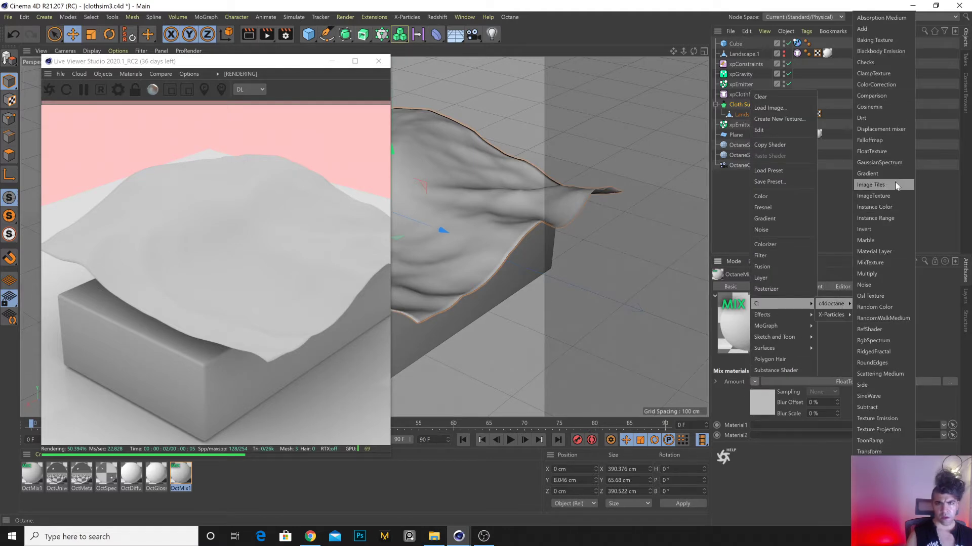
left_click(891, 118)
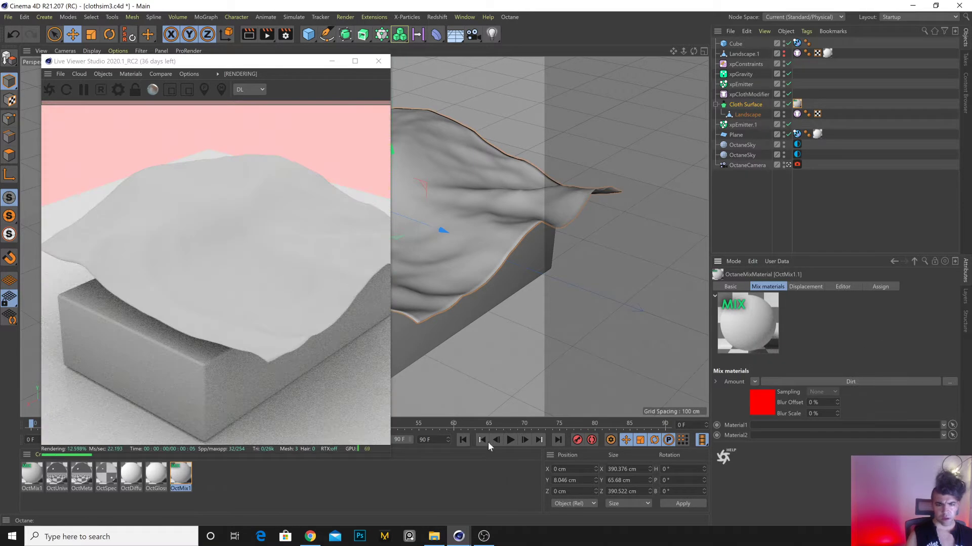
left_click_drag(157, 480, 350, 484, "ctrl")
left_click_drag(793, 427, 796, 436)
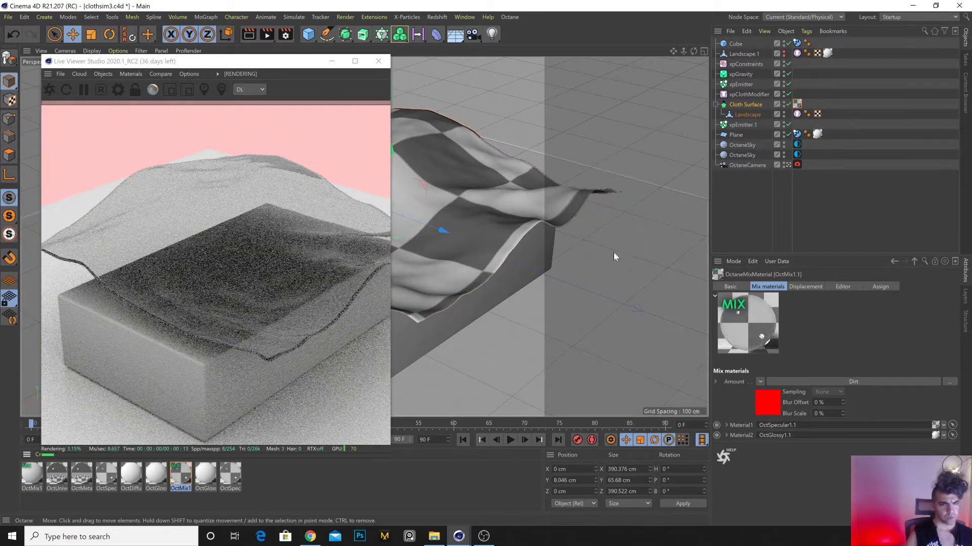
Switch the Octane kernel to Pathtracing with diffuse and specular depth 11 and 549 max samples.
left_click(118, 89)
left_click(30, 45)
left_click(25, 54)
left_click_drag(147, 75, 134, 76)
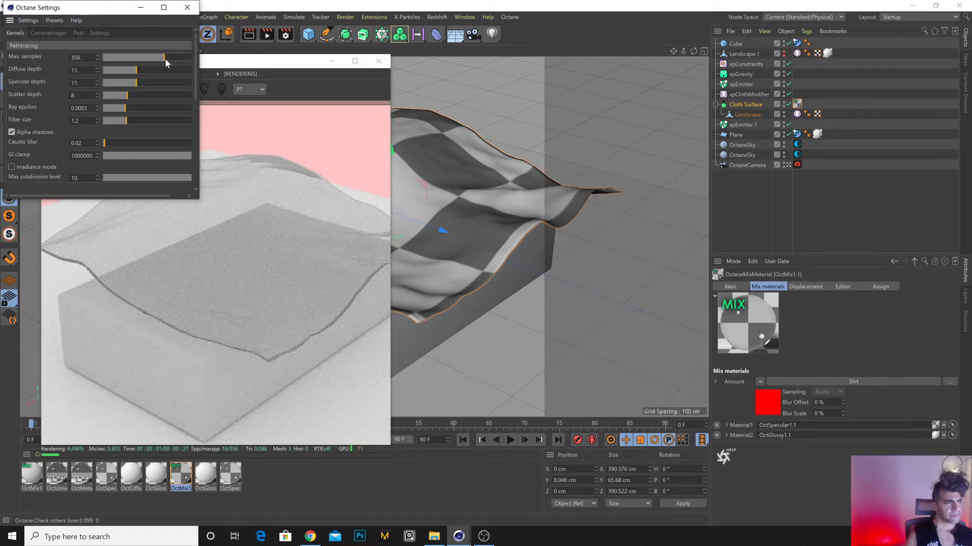
left_click(187, 8)
Replay the simulation to about frame 20 and examine the translucent cloth from low and high angles.
left_click_drag(434, 202, 458, 260, "alt")
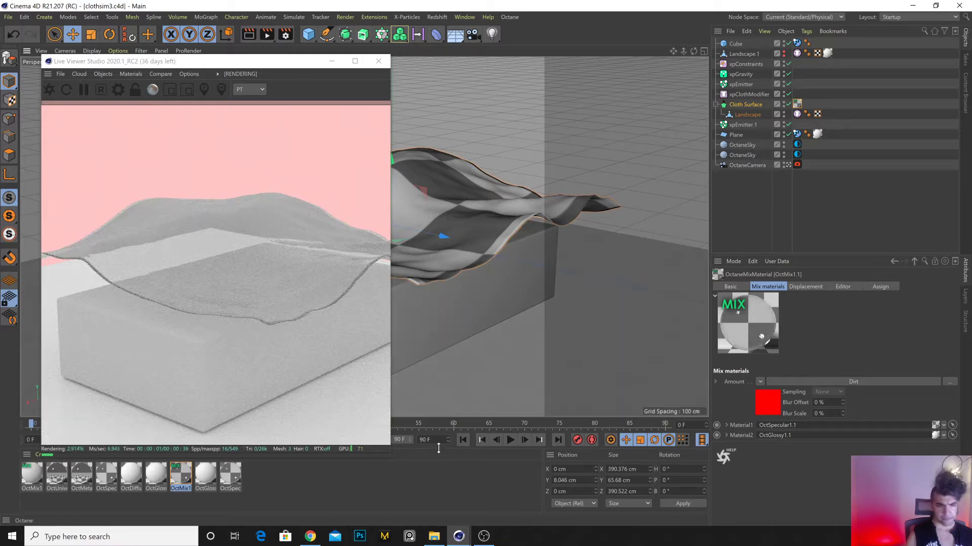
left_click(463, 440)
left_click(511, 439)
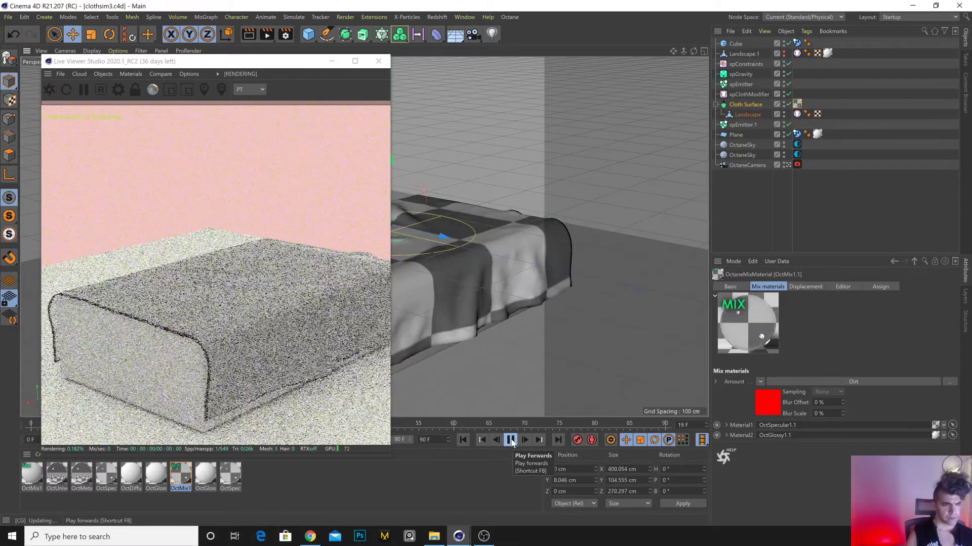
left_click(511, 440)
left_click_drag(486, 384, 612, 317, "alt")
left_click_drag(519, 283, 490, 278, "alt")
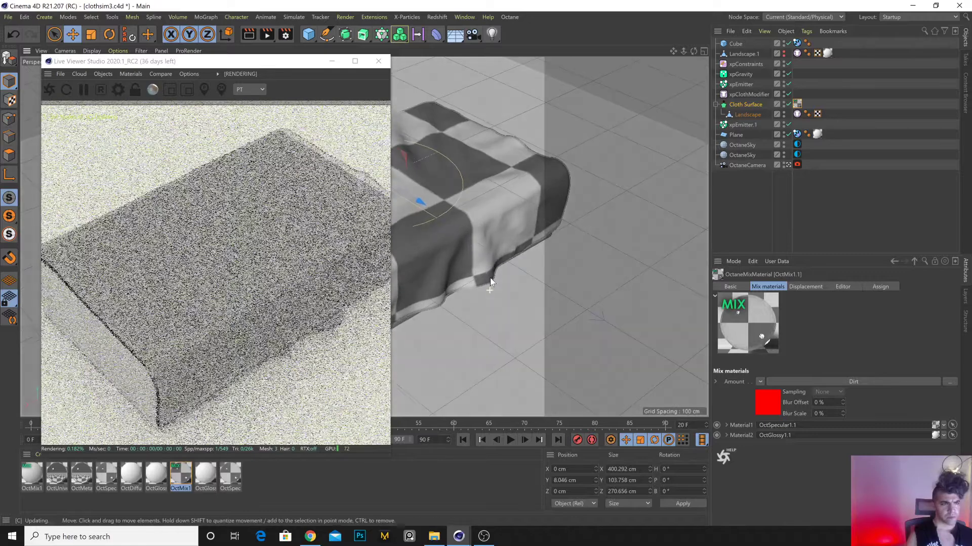
Set the OctSpecular1.1 material's roughness float to about 0.07.
left_click(229, 476)
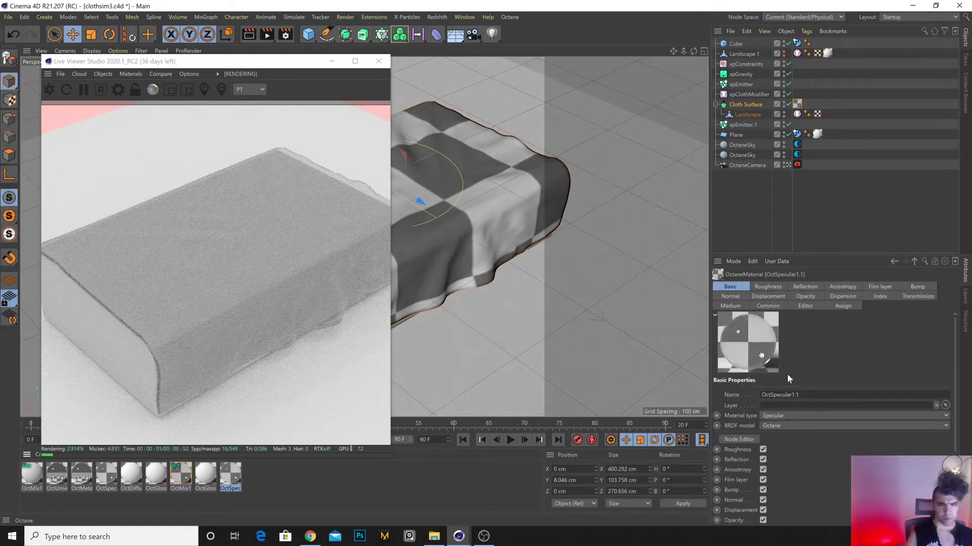
left_click(768, 287)
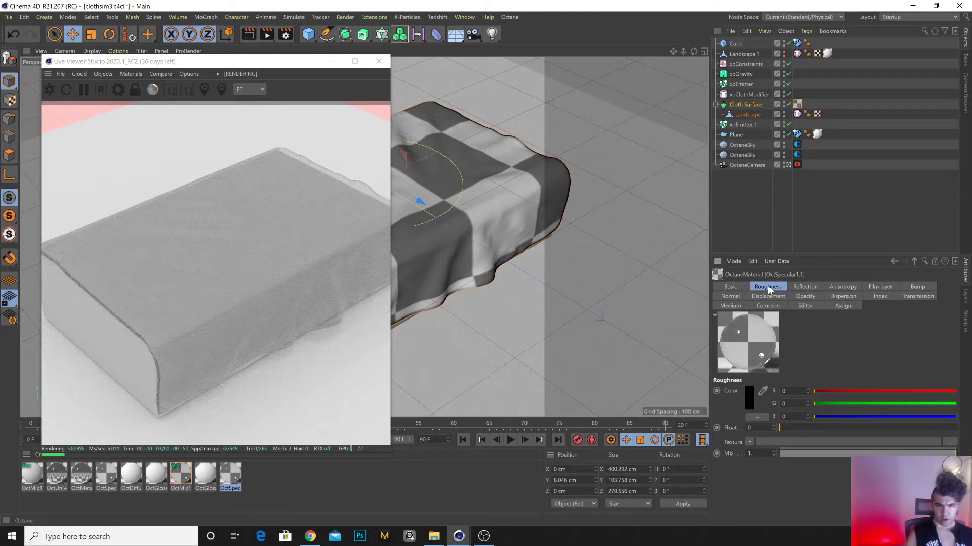
left_click(811, 428)
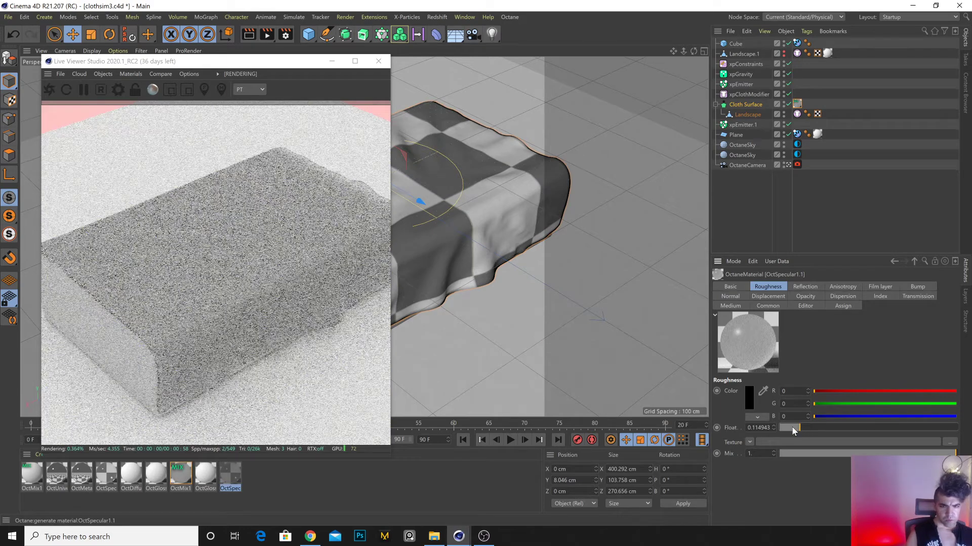
left_click(791, 428)
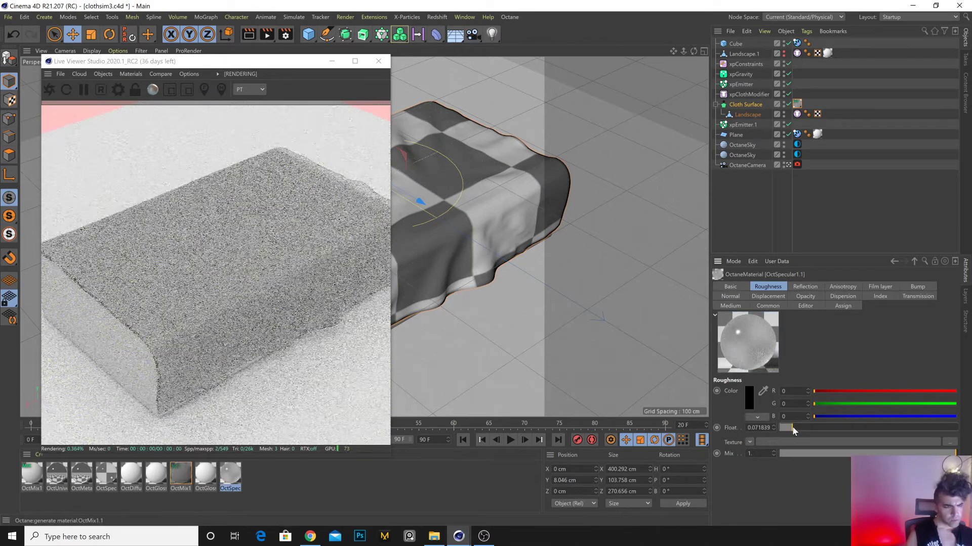
Set the OctGlossy1.1 material's diffuse color to black and its film layer float to about 0.08.
left_click(205, 474)
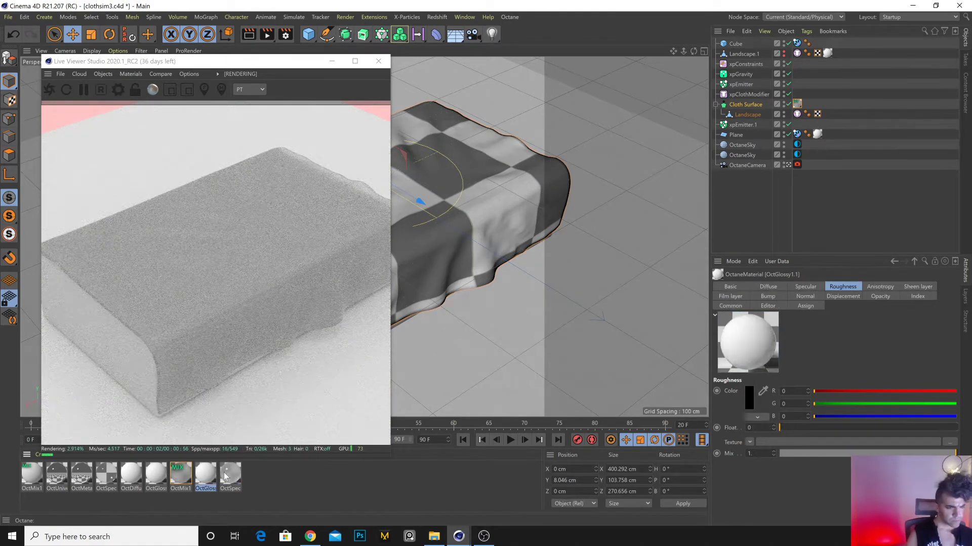
left_click(815, 391)
left_click(815, 404)
left_click(815, 416)
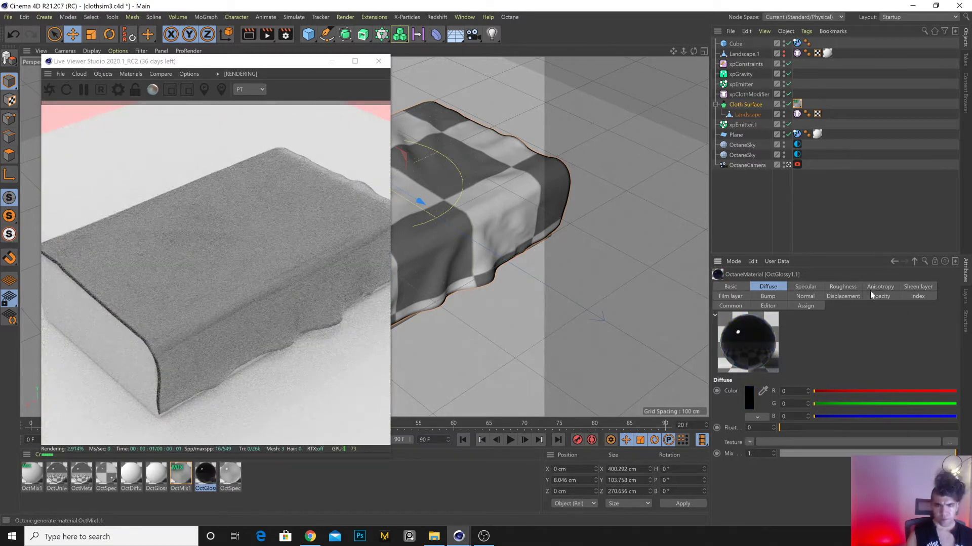
left_click(917, 287)
left_click(730, 296)
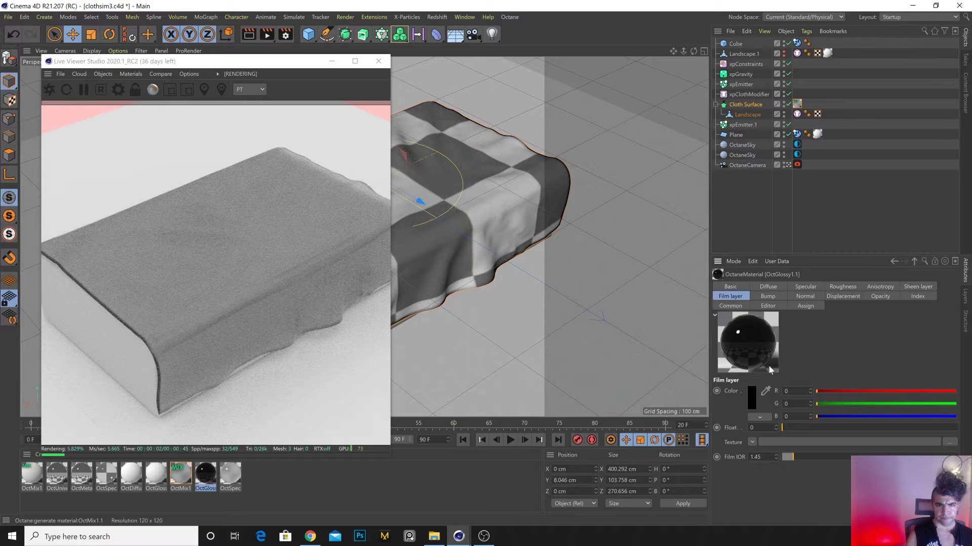
left_click(796, 429)
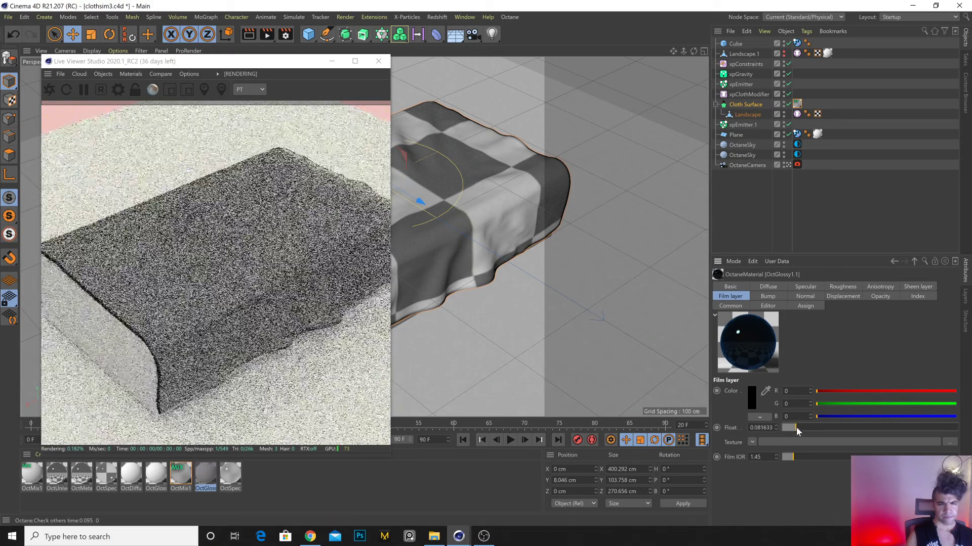
Replay the simulation from a lower angle to check the darker cloth material, and rewind to the first frame.
left_click_drag(495, 348, 459, 256, "alt")
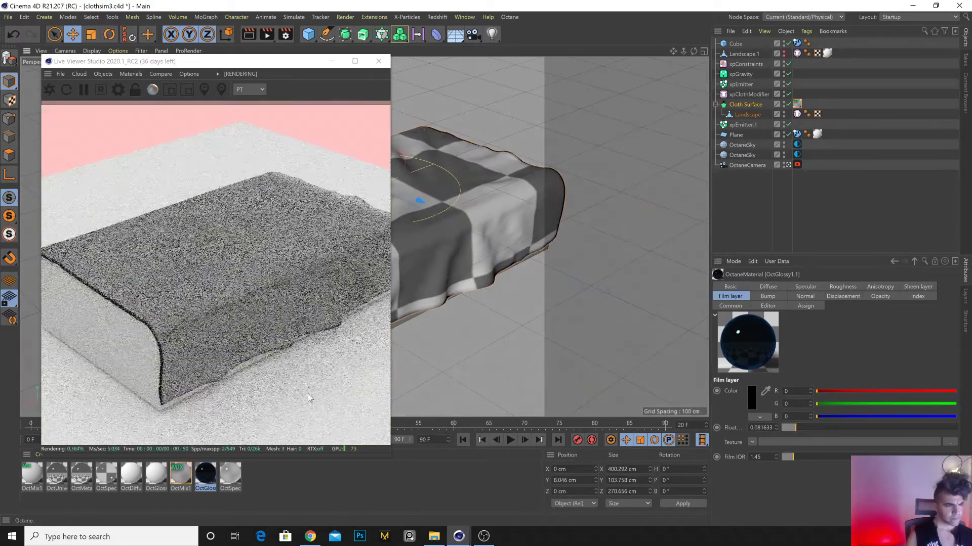
left_click(462, 440)
left_click(511, 440)
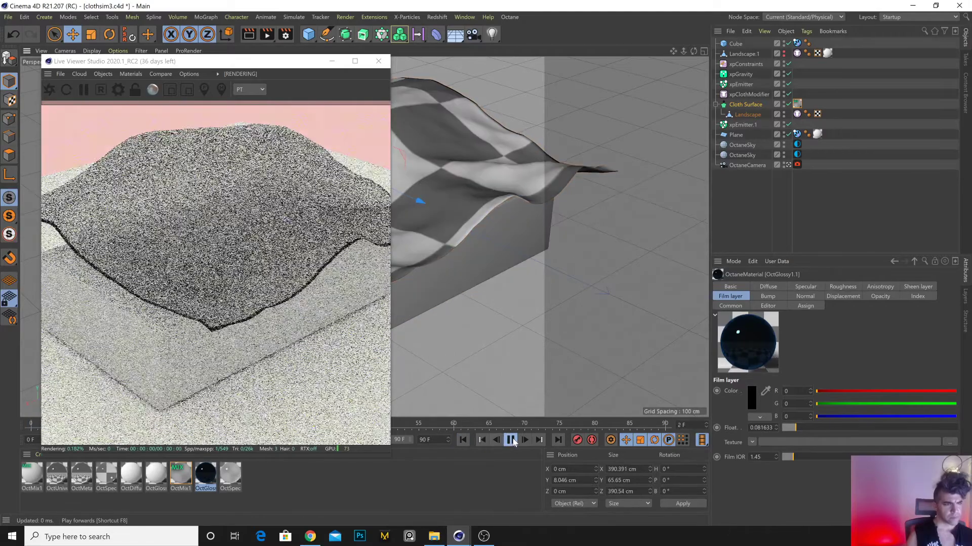
left_click(513, 442)
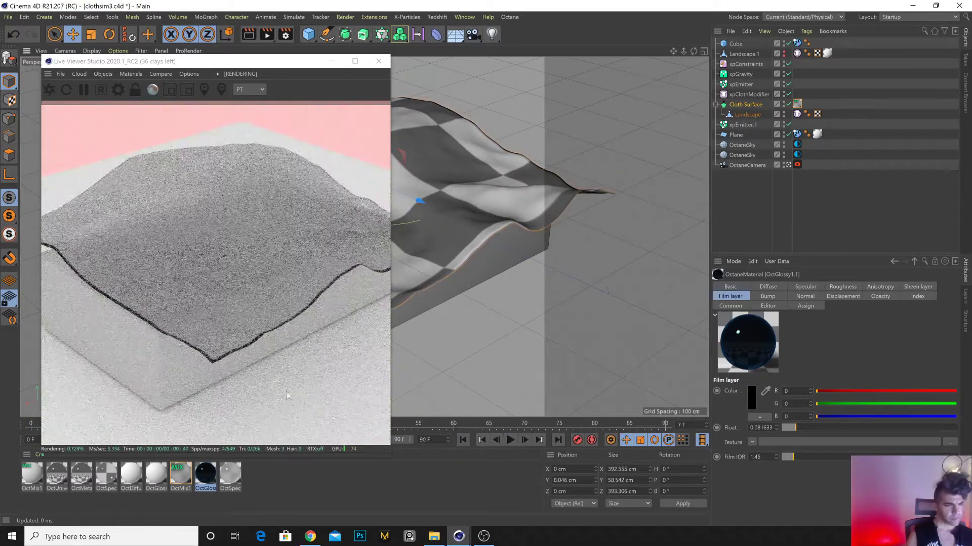
left_click(510, 441)
left_click(462, 439)
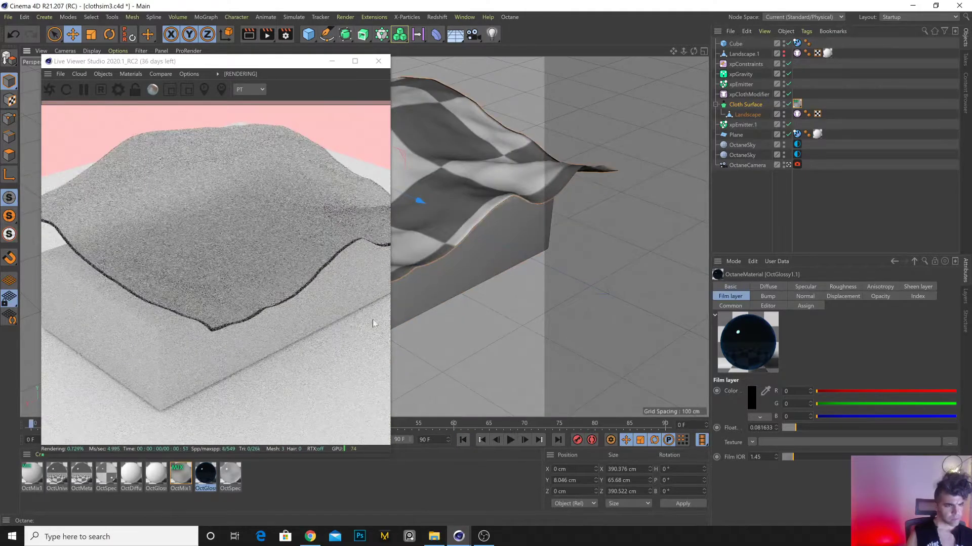
Resize the cube under the cloth to about 222 × 96 × 230 cm and play the draping simulation to about frame 43.
left_click(436, 289)
left_click_drag(436, 288, 550, 326, "alt")
left_click_drag(440, 327, 451, 355)
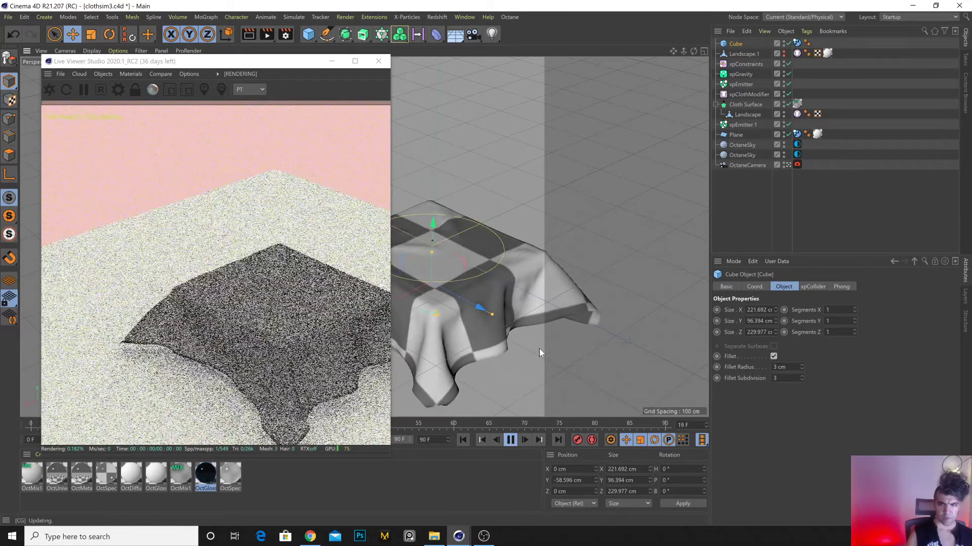
middle_click_drag(481, 277, 454, 269, "alt")
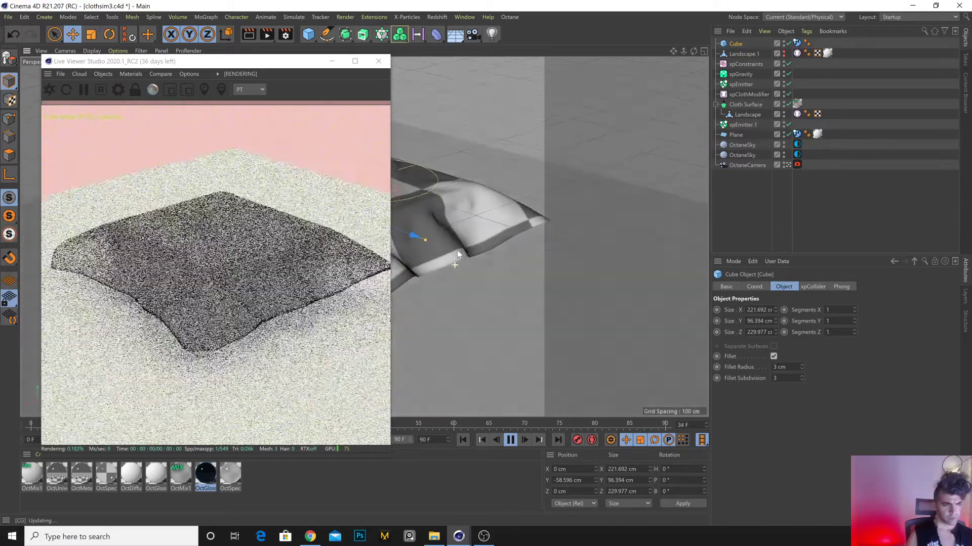
left_click_drag(471, 265, 503, 383, "alt")
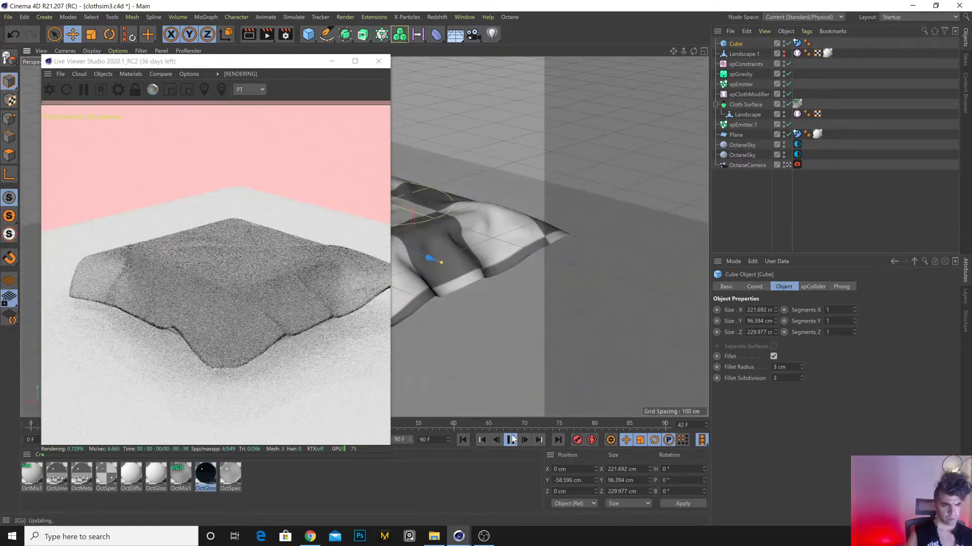
key("F8")
Disable the floor Plane, replay the simulation with only the box under the cloth, and rewind to the first frame.
left_click(667, 274)
left_click(788, 135)
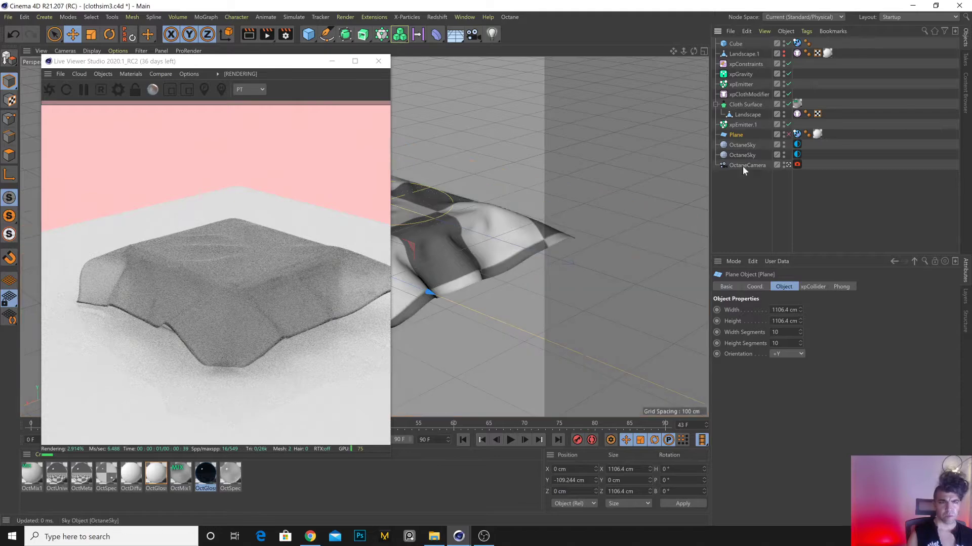
left_click_drag(467, 290, 487, 305, "alt")
left_click(462, 439)
left_click(510, 440)
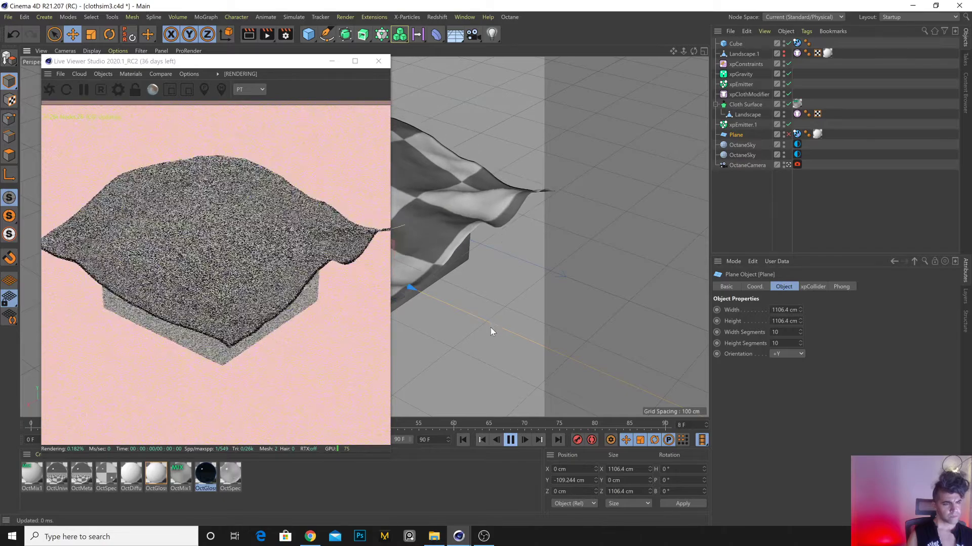
left_click(510, 439)
left_click_drag(494, 297, 434, 265, "alt")
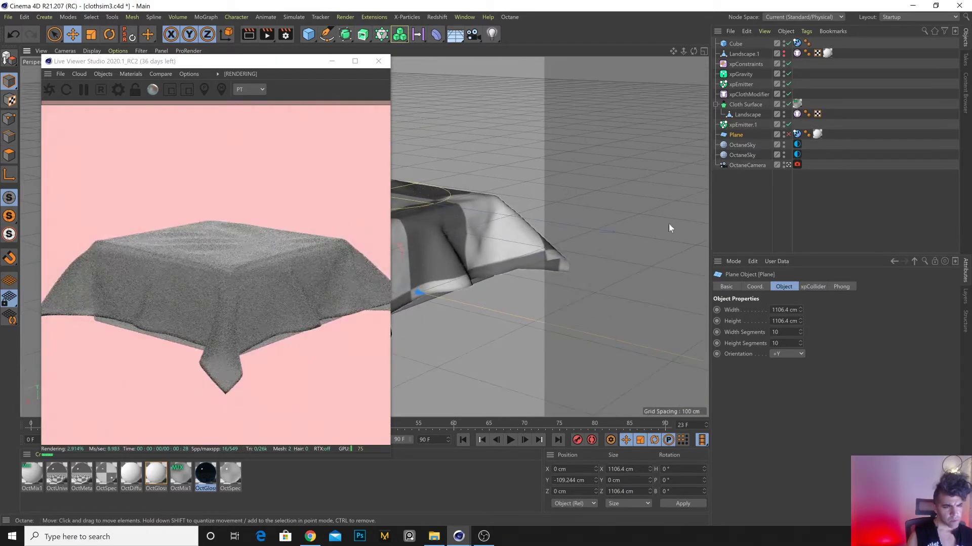
left_click(463, 439)
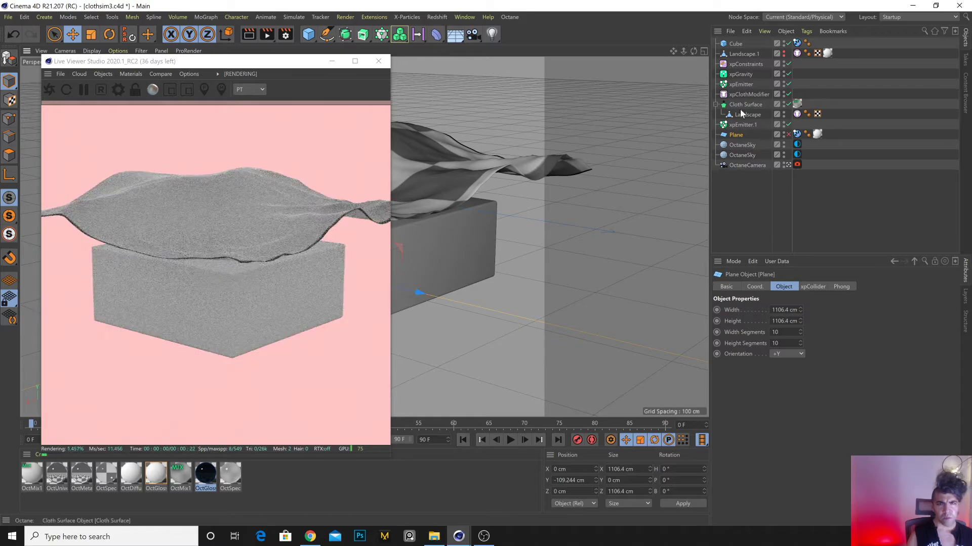
Duplicate the cube and place the copy directly below the original at about Y -156 cm.
left_click(736, 44)
left_click_drag(475, 223, 474, 245, "alt")
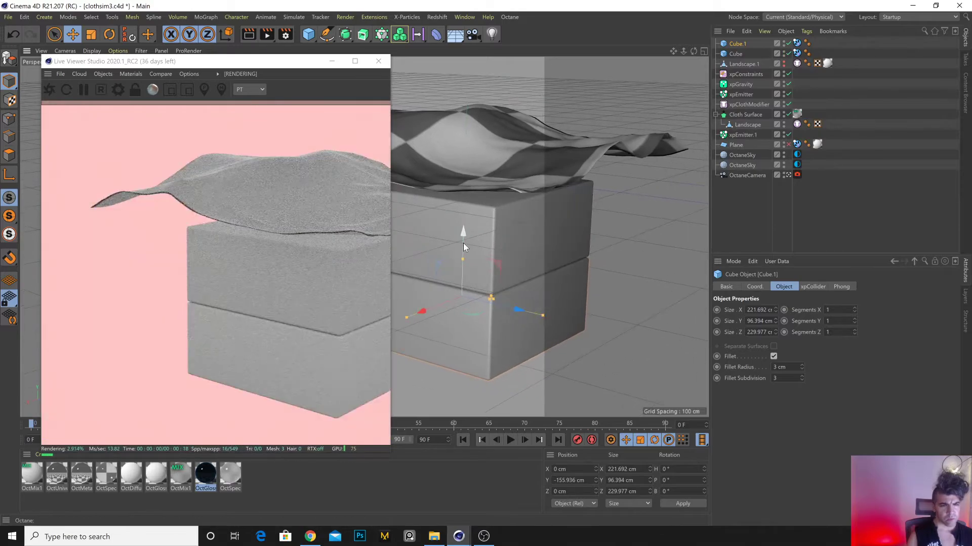
Duplicate the lower cube straight down to about Y -253 cm and set the copy's X and Z sizes to 500 cm.
middle_click_drag(488, 256, 484, 189, "alt")
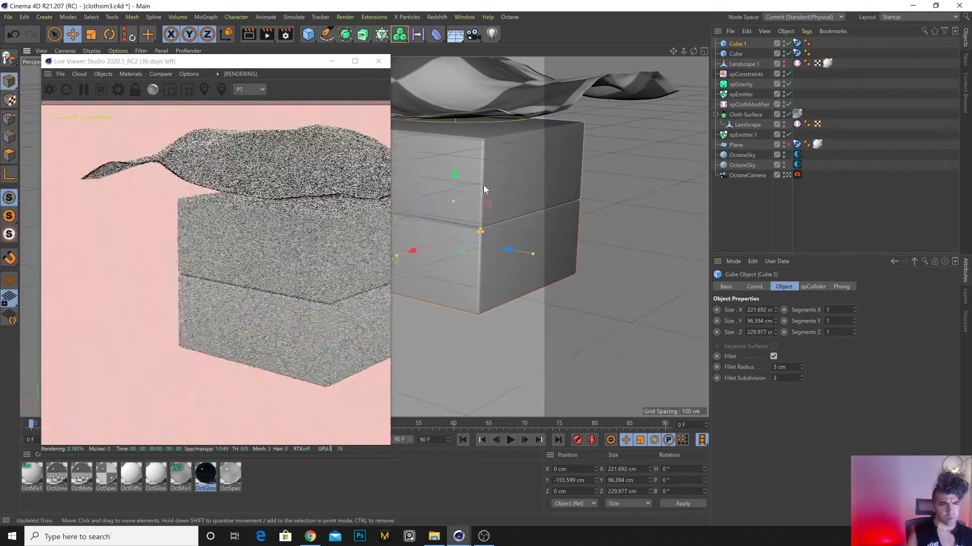
left_click_drag(454, 186, 461, 261, "ctrl")
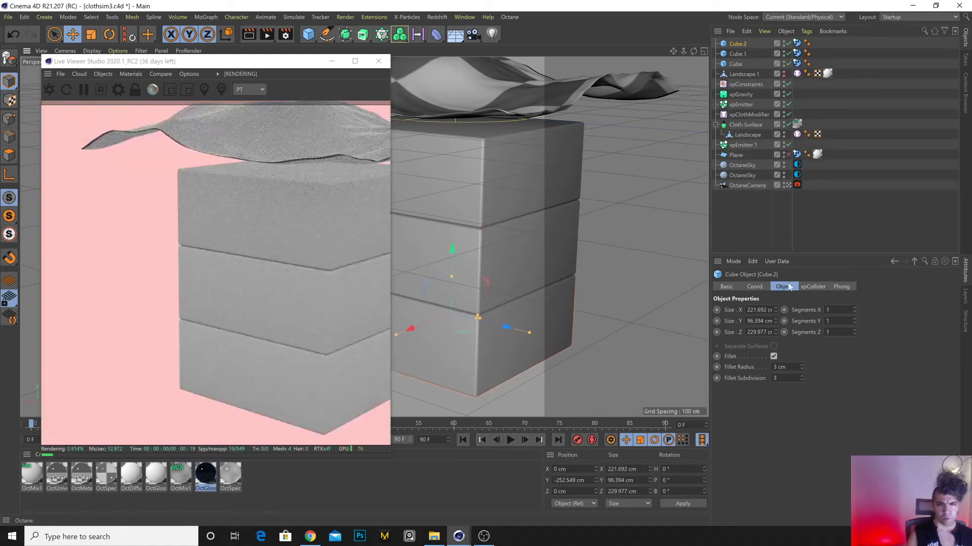
type("50")
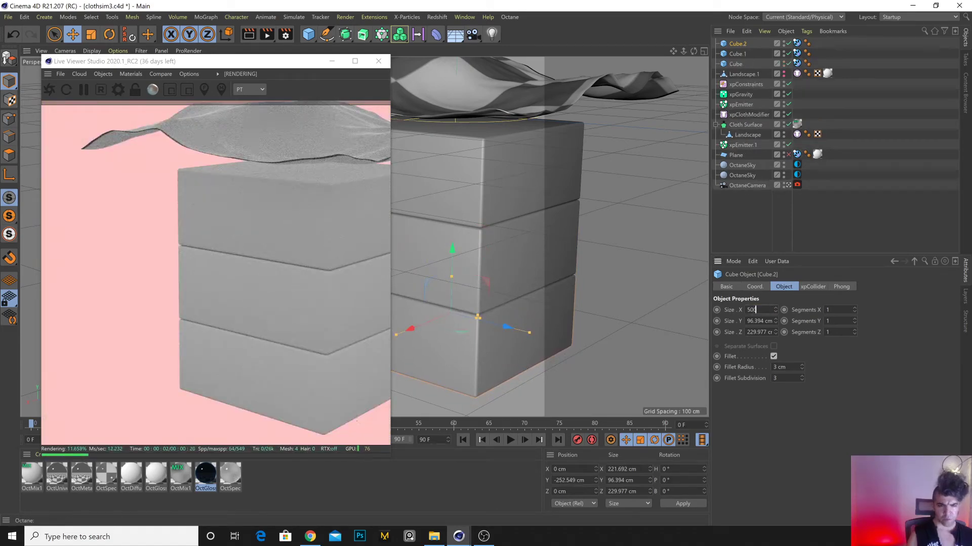
type("0")
key("Tab")
key("Tab")
type("500")
key("Return")
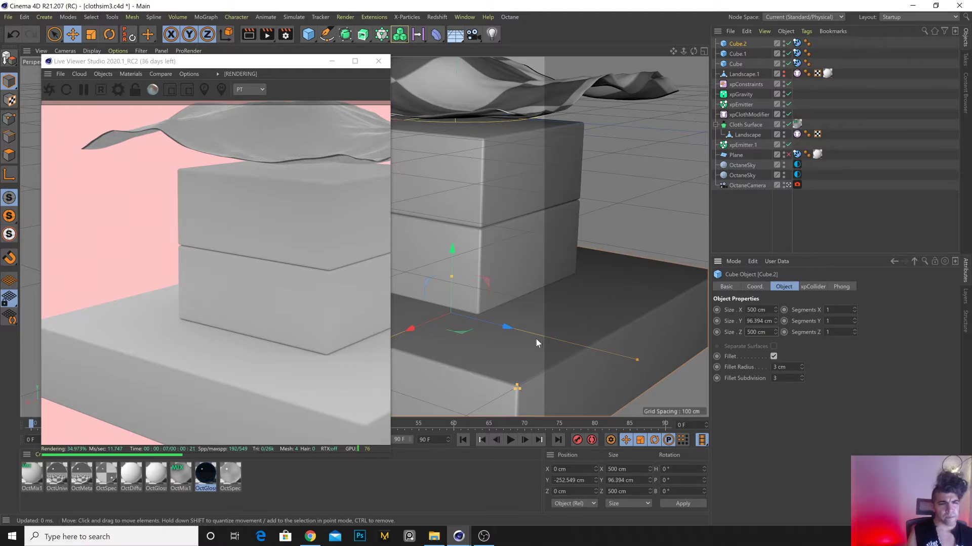
Apply the dark OctGlossy1.1 material to all three stacked cubes.
scroll(536, 338, "up", 10)
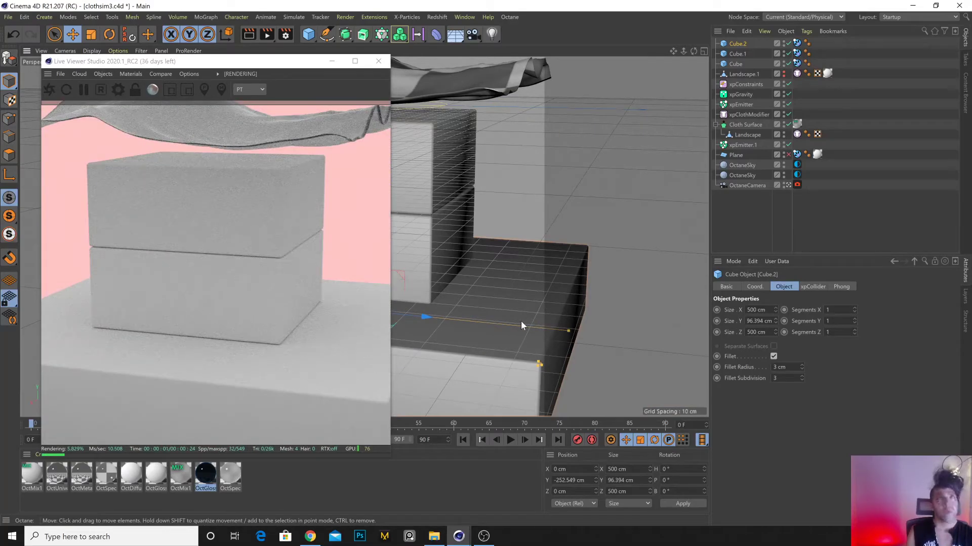
scroll(529, 317, "down", 10)
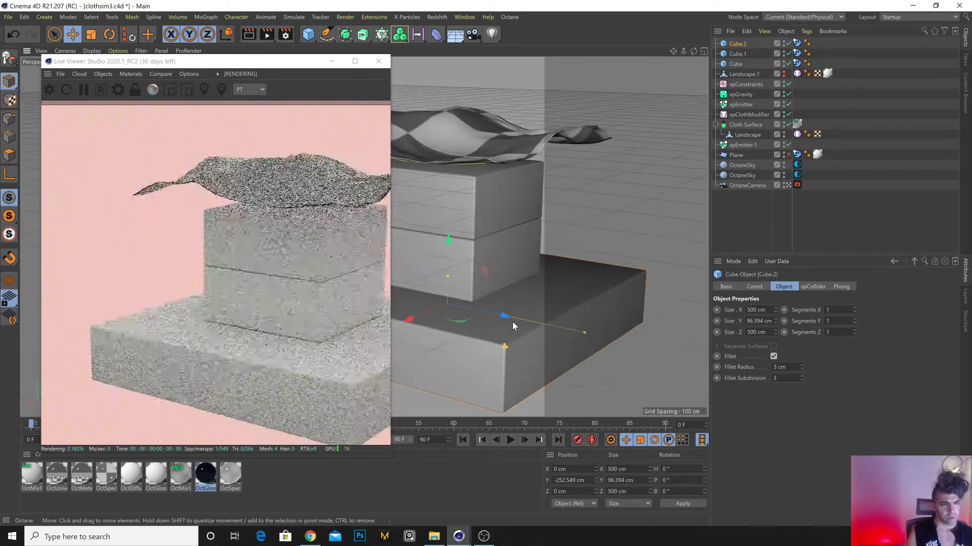
scroll(489, 340, "up", 5)
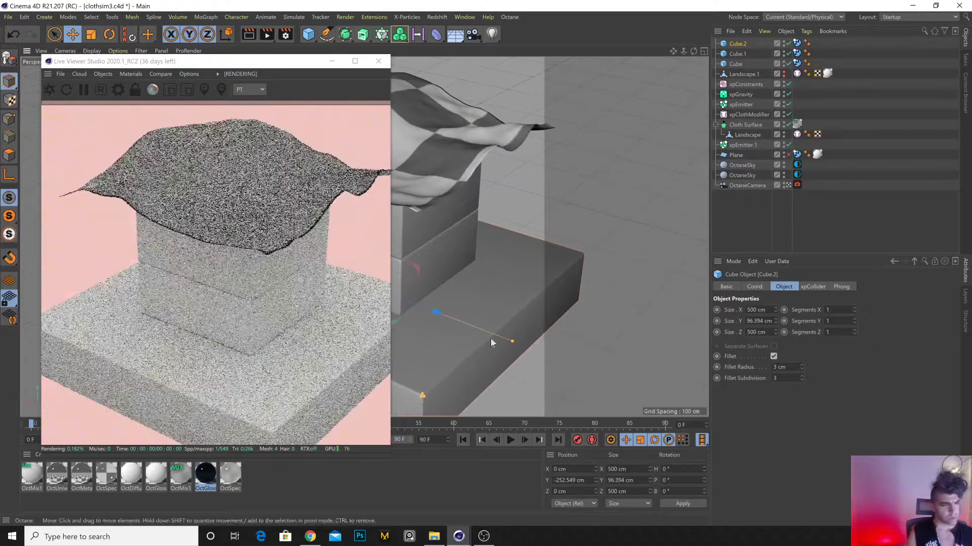
left_click(315, 480)
left_click_drag(258, 452, 445, 343)
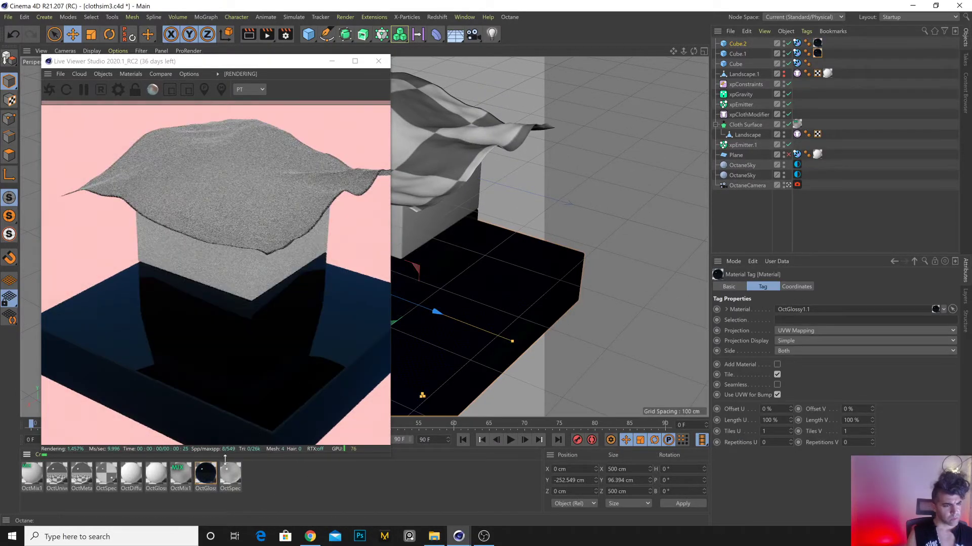
left_click_drag(352, 304, 430, 222)
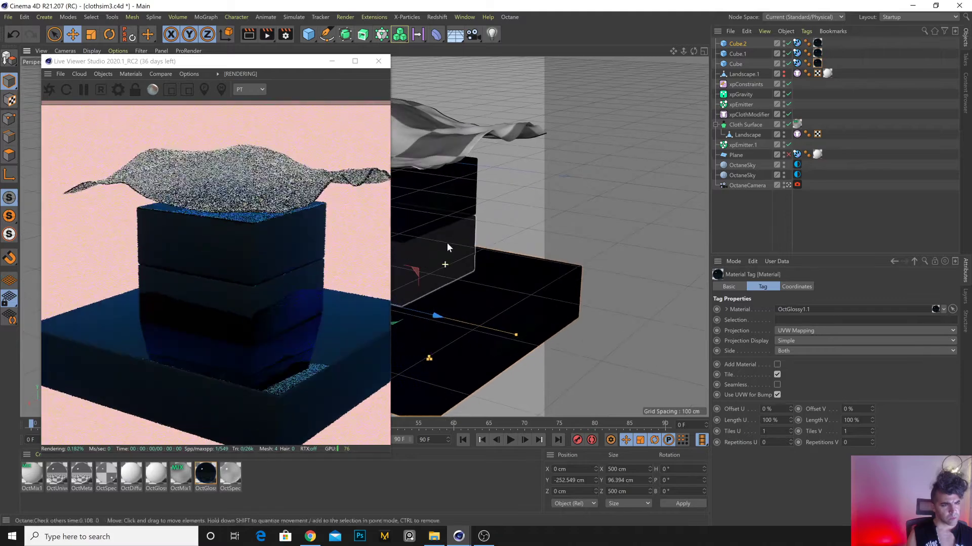
Add a null object at the origin and rename it LIGHT TARGET.
scroll(435, 157, "up", 3)
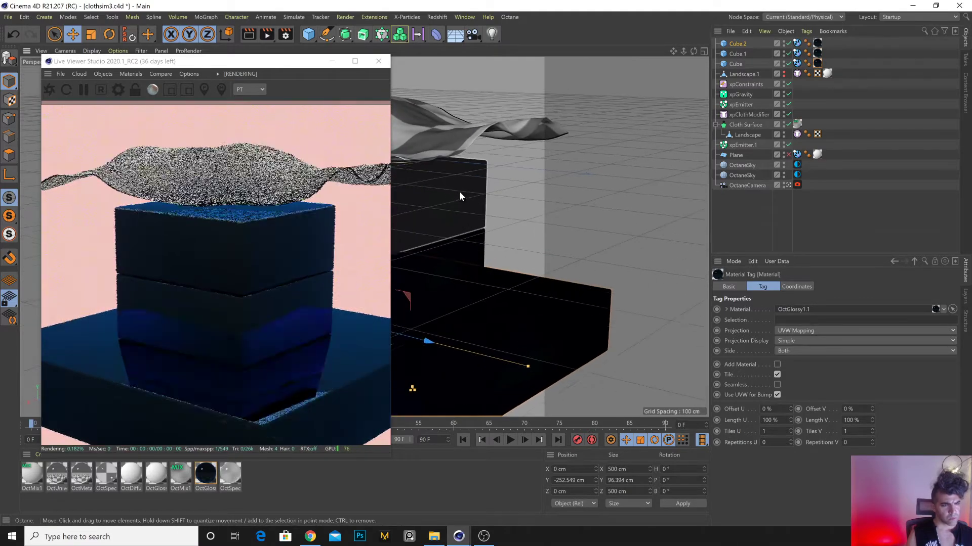
scroll(452, 188, "up", 4)
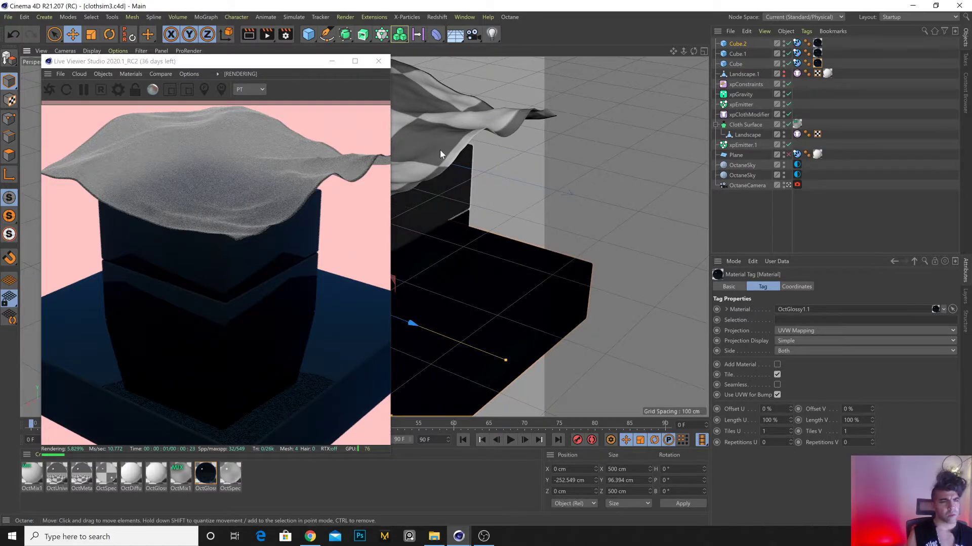
left_click(475, 131)
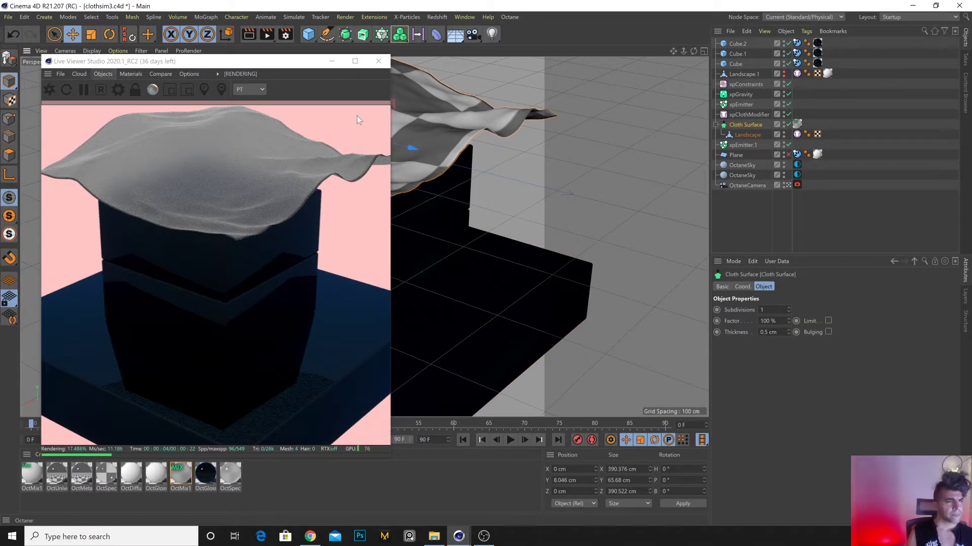
left_click_drag(310, 36, 341, 51)
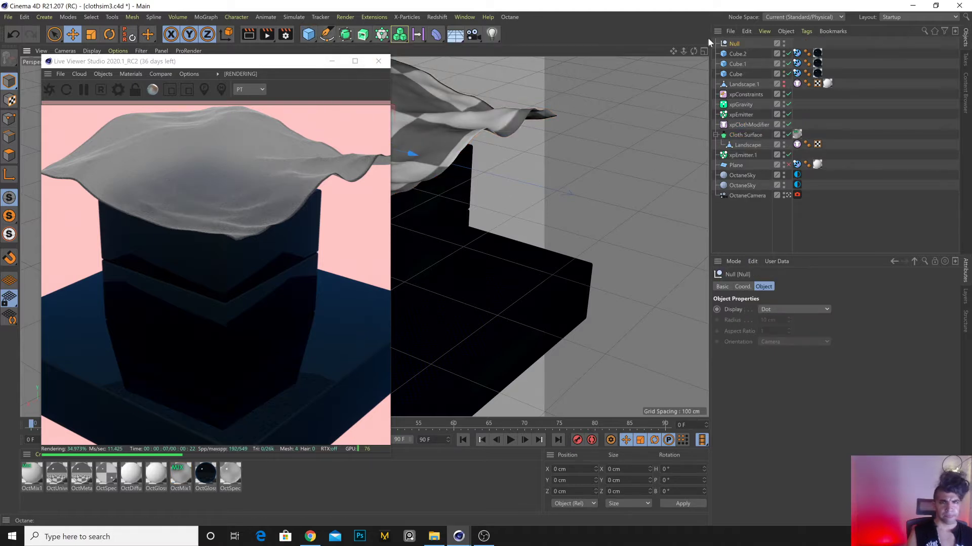
double_click(734, 44)
type("LIGH")
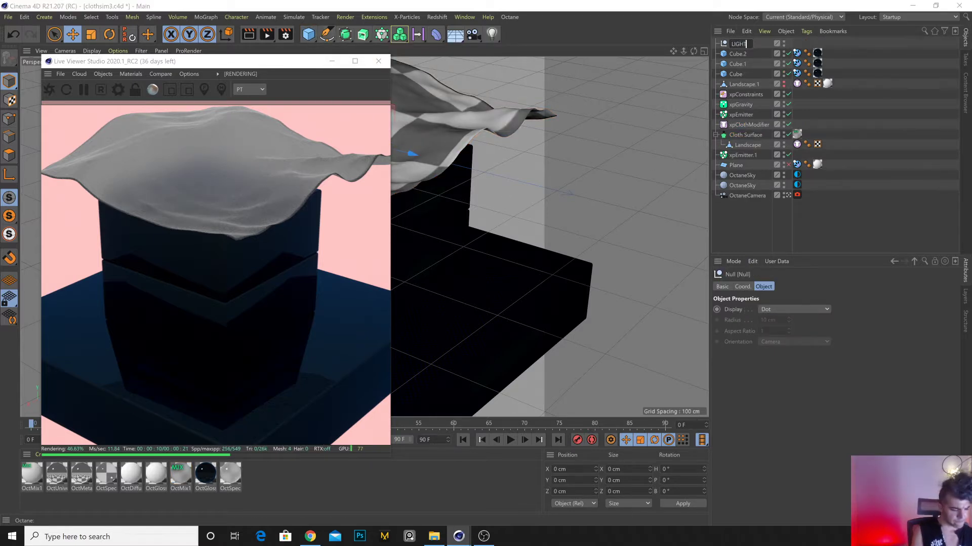
key("Escape")
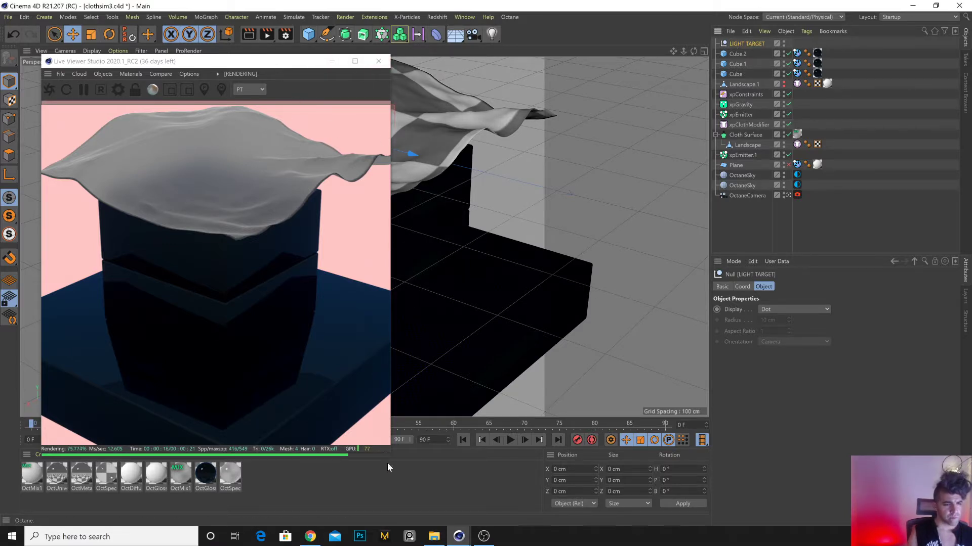
Shrink the Live Viewer and add a targeted Octane area light with a power of about 33 and a FloatTexture.
left_click_drag(390, 459, 267, 328)
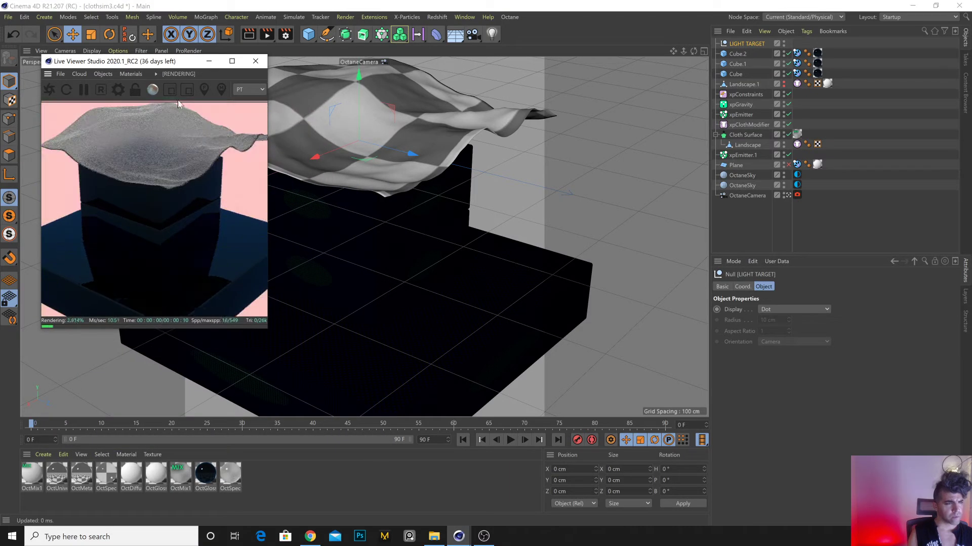
left_click_drag(188, 61, 166, 170)
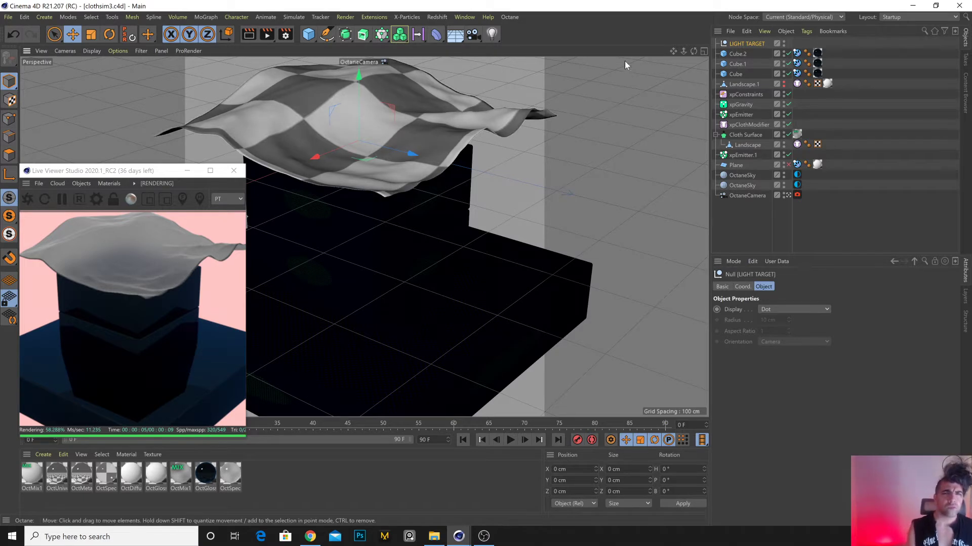
left_click(81, 183)
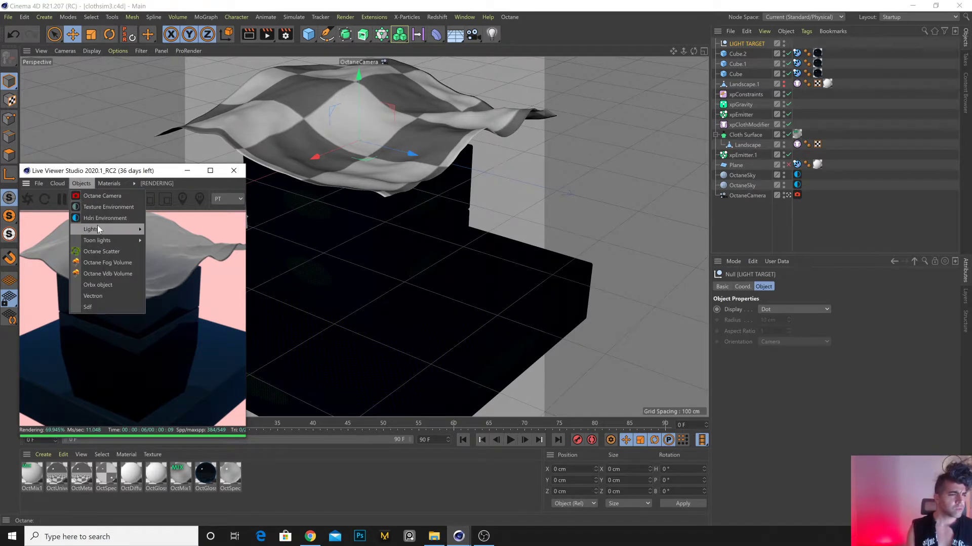
mouse_move(97, 226)
left_click(198, 268)
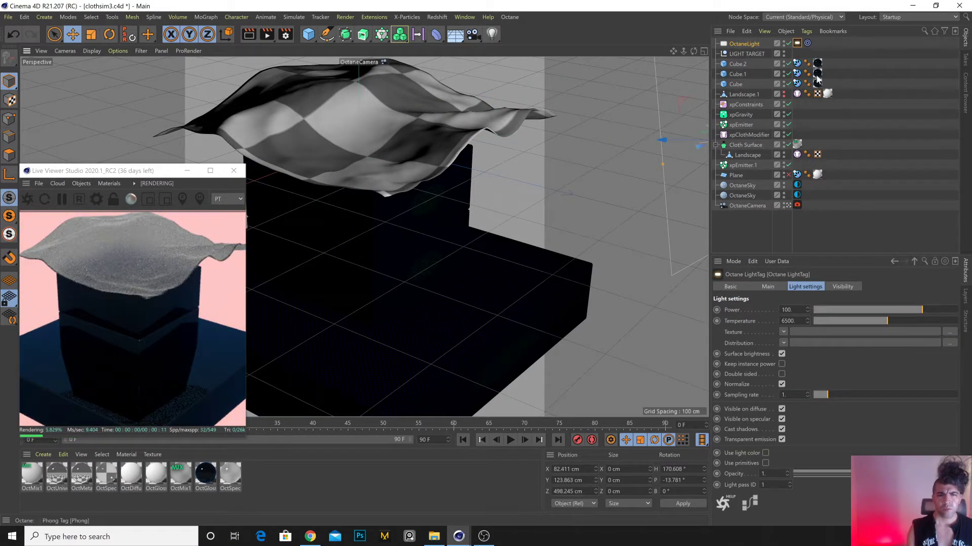
left_click(767, 287)
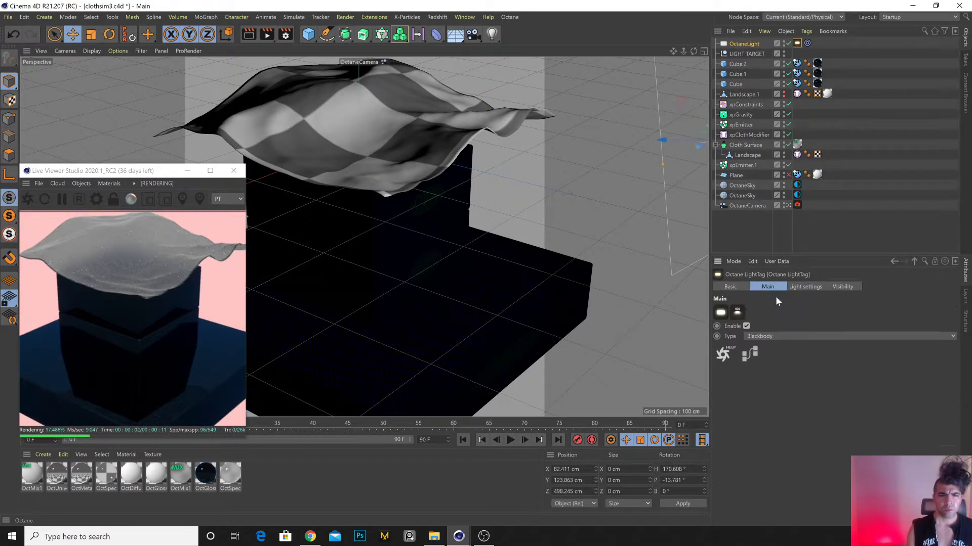
left_click(806, 287)
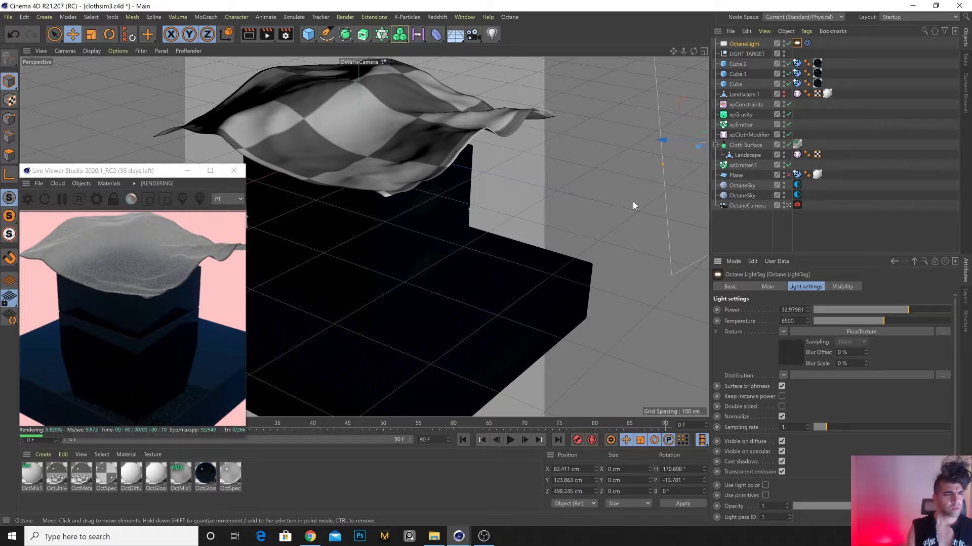
Stretch the area light taller and position it beside the cubes at about X 59, Y 31, Z 357 cm.
left_click(746, 45)
left_click_drag(582, 198, 606, 190, "alt")
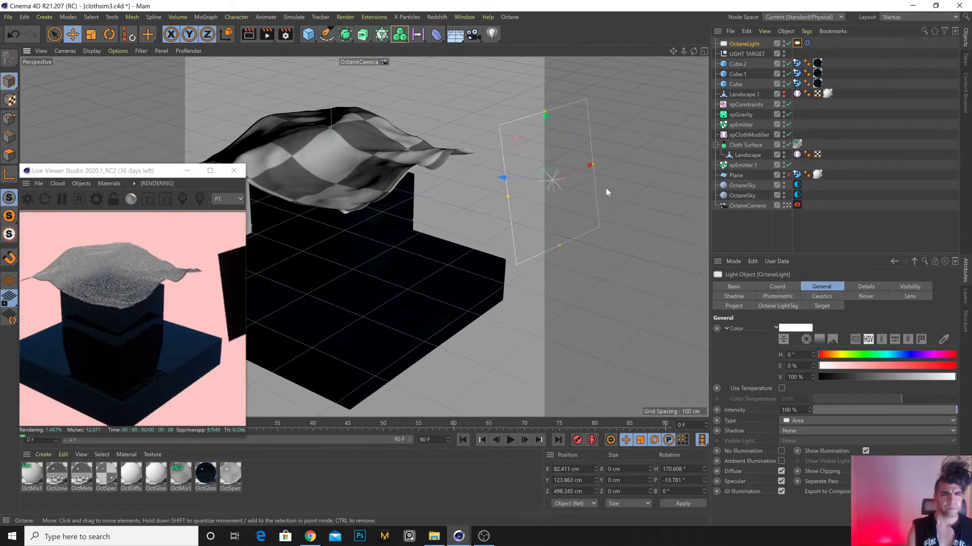
left_click_drag(554, 144, 622, 203, "alt")
left_click_drag(640, 151, 641, 91)
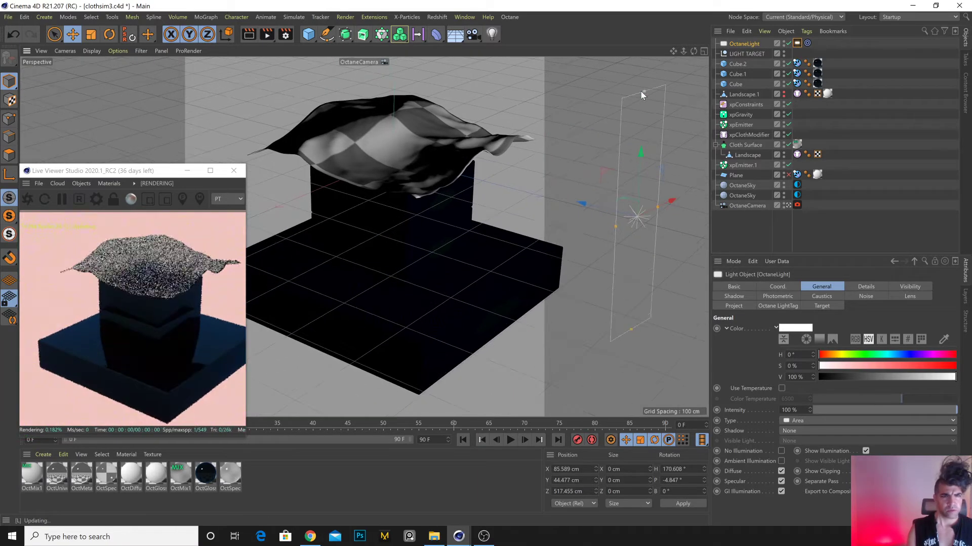
left_click_drag(616, 226, 450, 253)
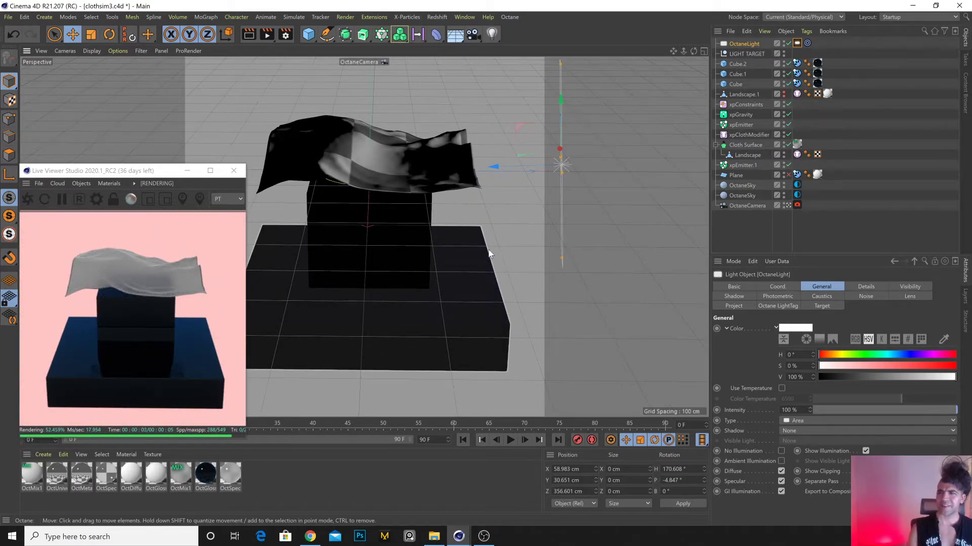
Play the draping simulation to frame 26 and enlarge the Live Viewer to check the lit cloth.
left_click_drag(406, 264, 361, 273, "alt")
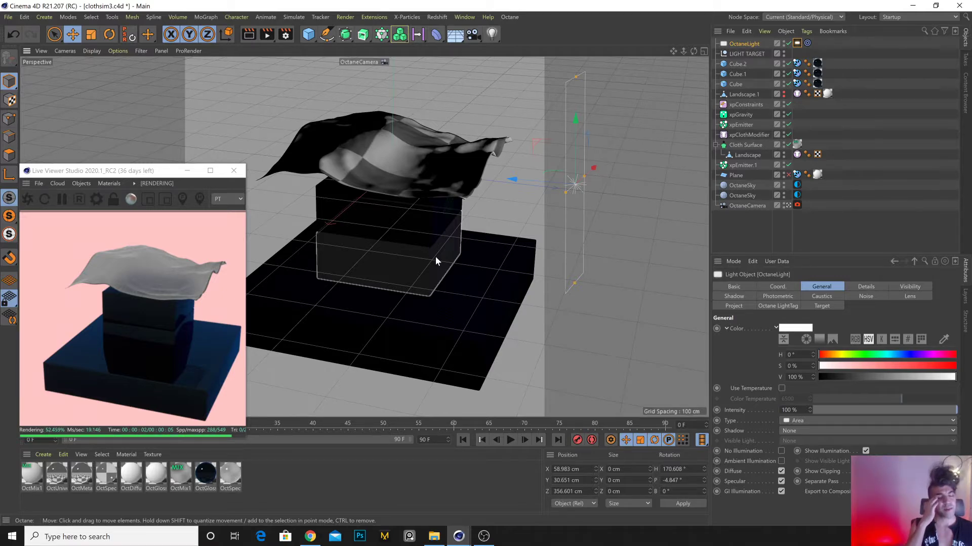
left_click_drag(415, 283, 474, 290, "alt")
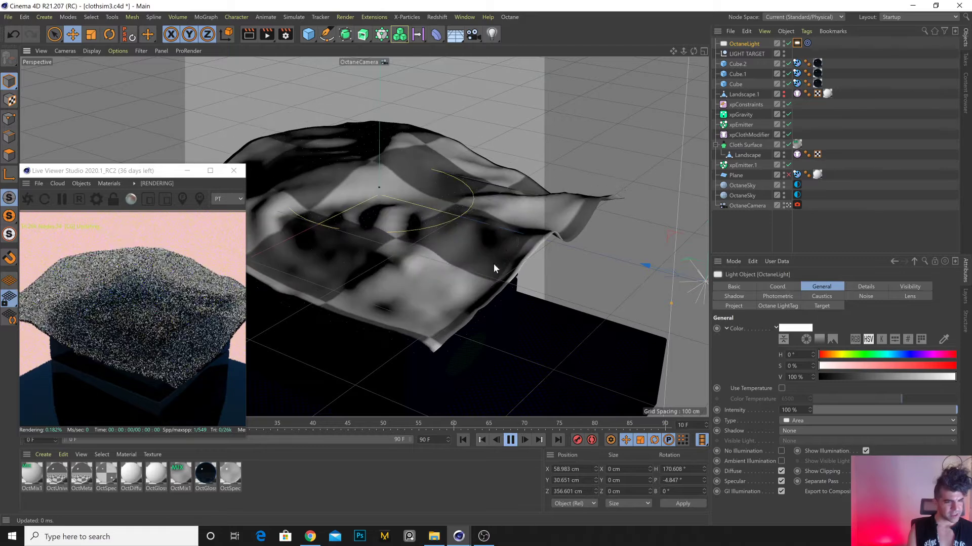
left_click(511, 441)
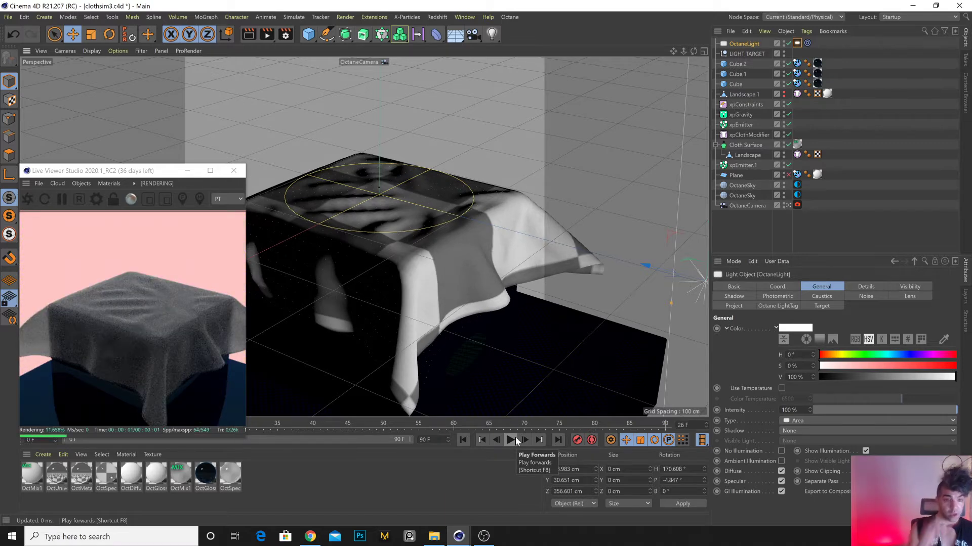
left_click_drag(417, 241, 421, 265, "alt")
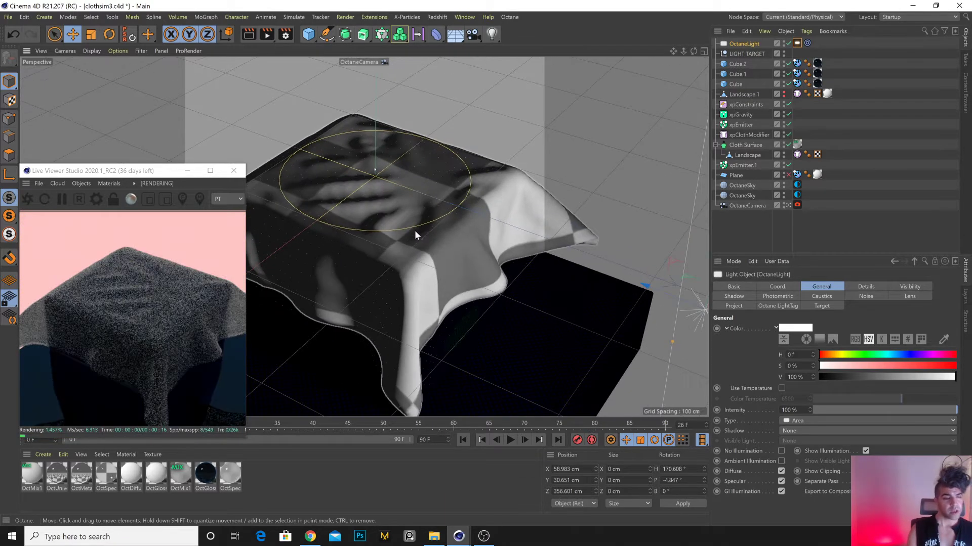
middle_click_drag(375, 216, 374, 230, "alt")
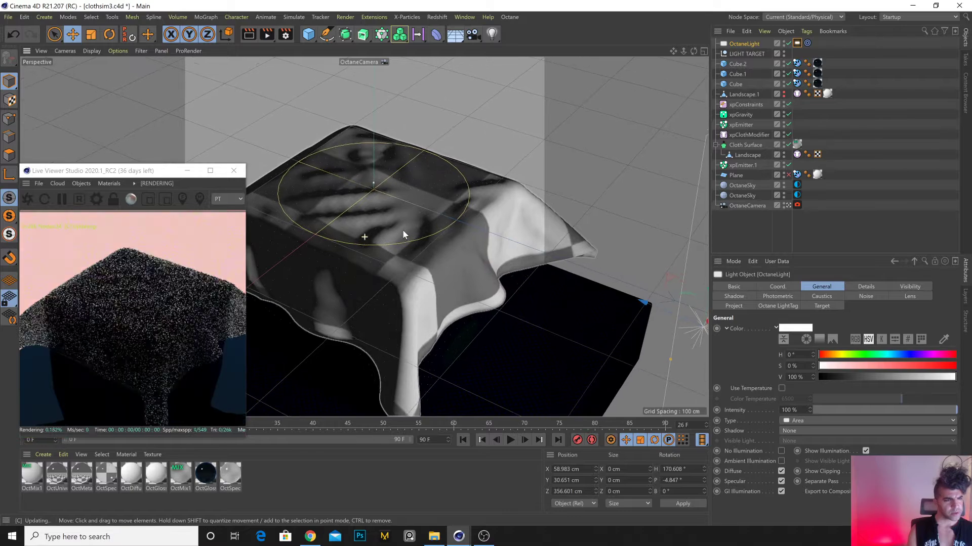
left_click_drag(166, 173, 169, 67)
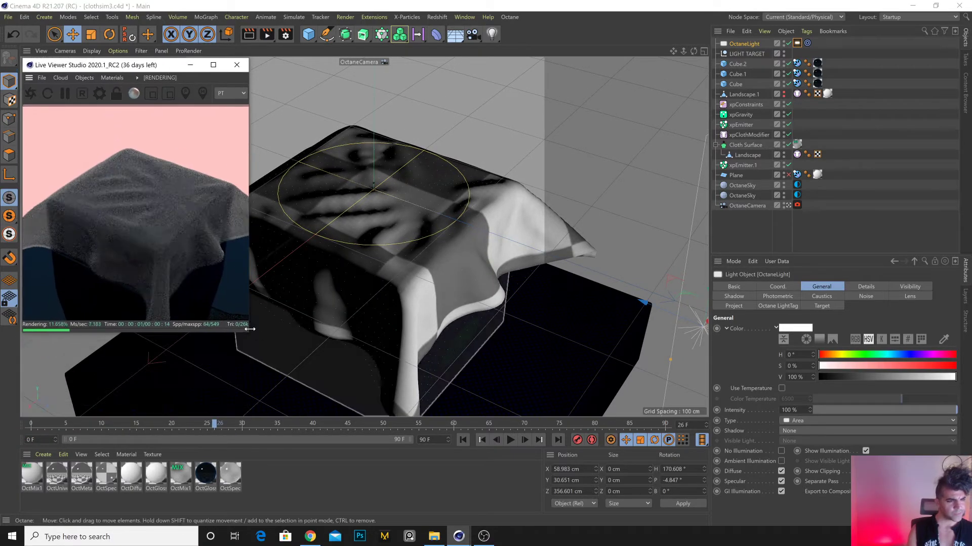
left_click_drag(248, 332, 352, 416)
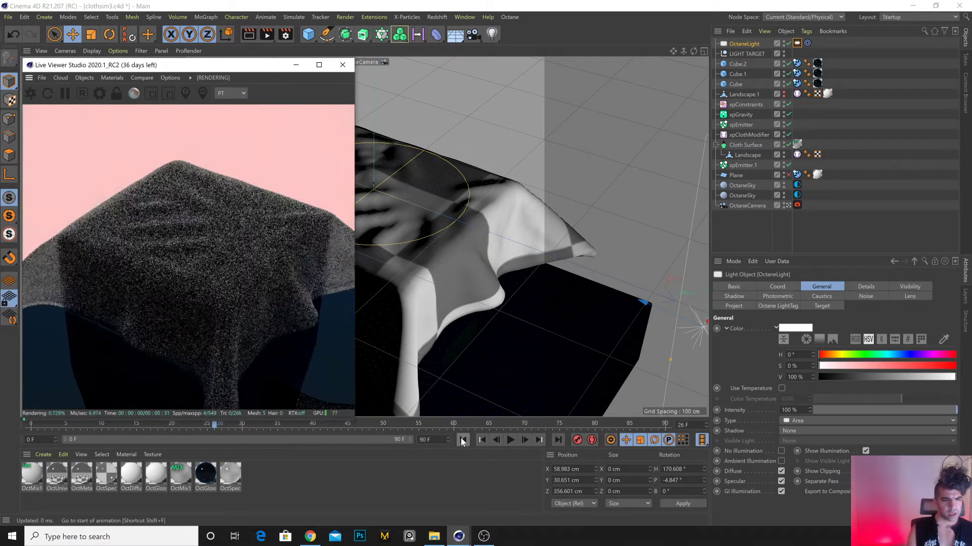
Rewind to the first frame, examine the cloth's lighting from several angles, and close the Live Viewer.
key("shift+f")
left_click_drag(421, 232, 471, 178, "alt")
left_click_drag(438, 233, 491, 253, "alt")
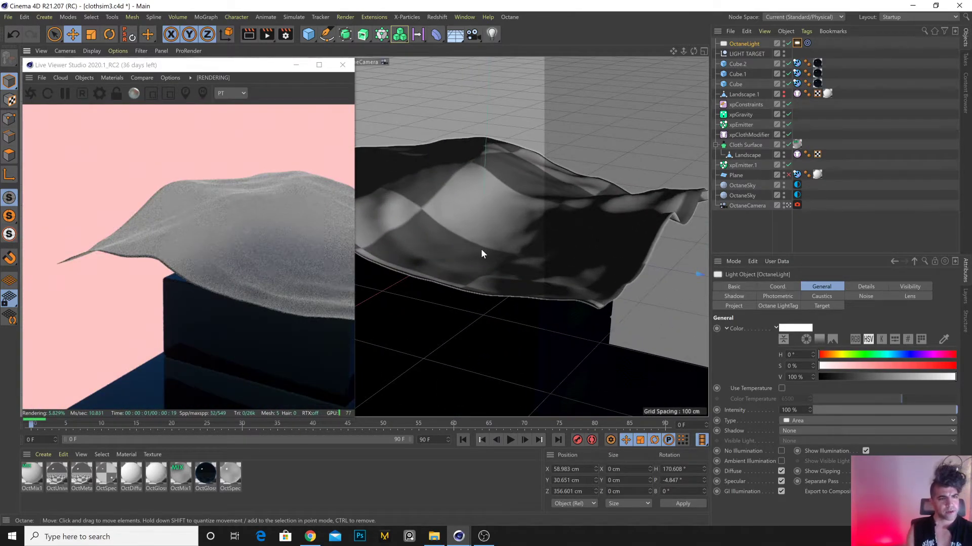
left_click_drag(536, 246, 467, 205, "alt")
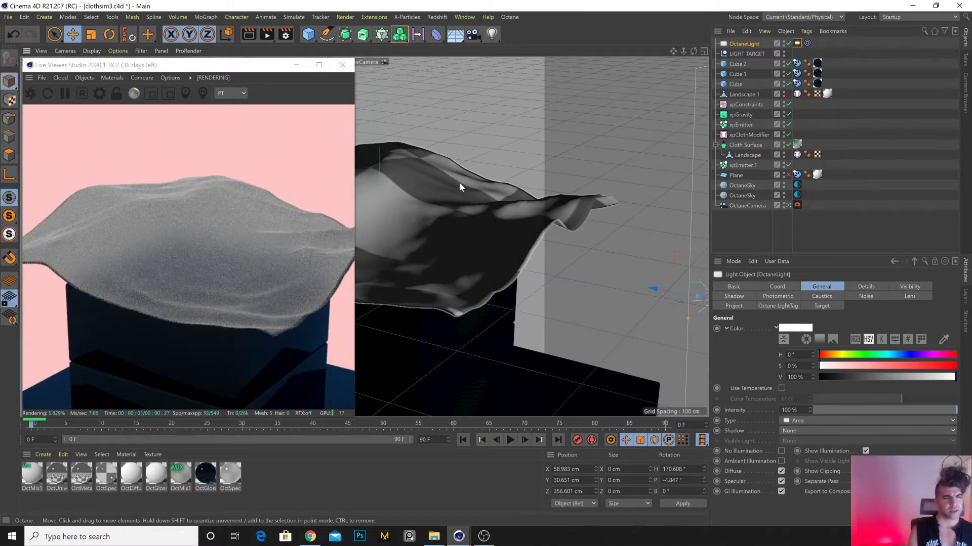
left_click_drag(439, 220, 412, 179, "alt")
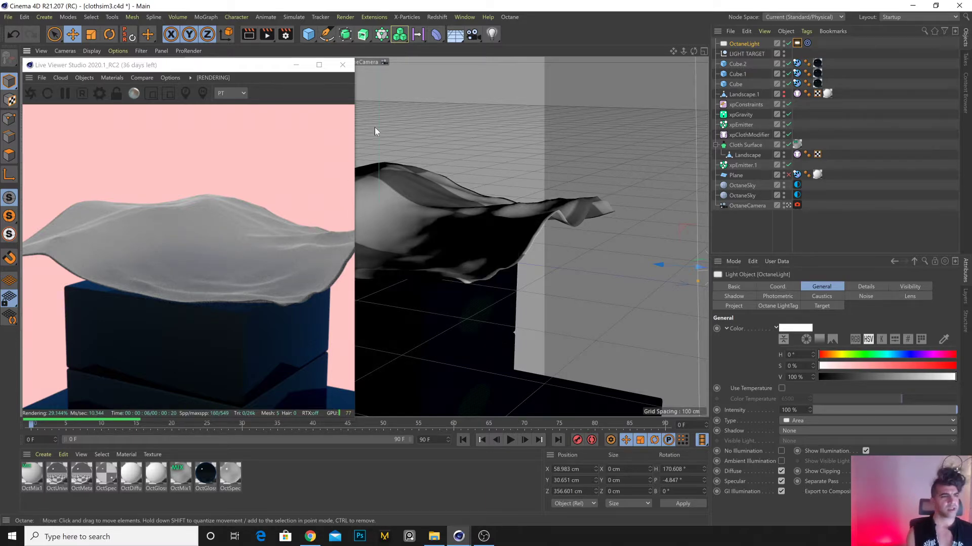
left_click(341, 65)
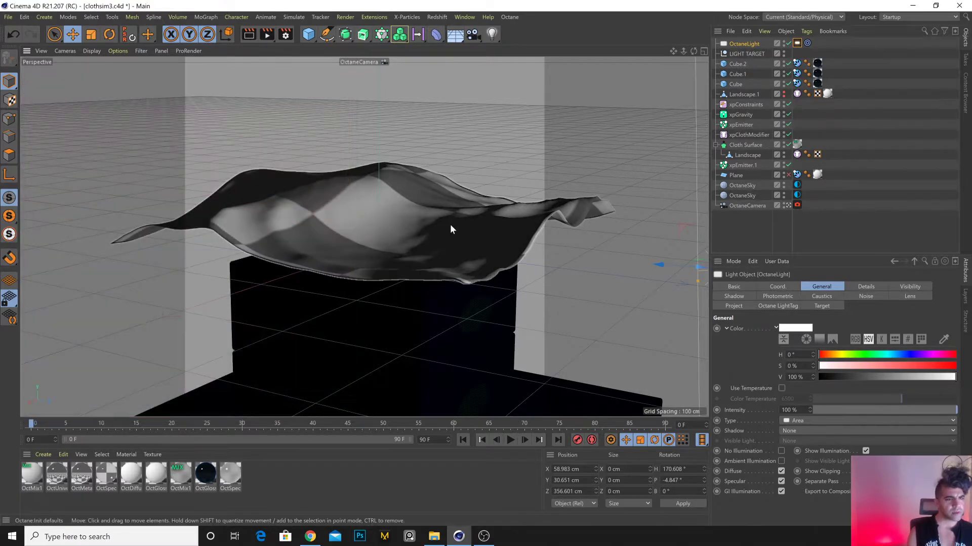
Disable the Cloth Surface and add a Landscape primitive above the stacked cubes.
left_click_drag(366, 270, 384, 313, "alt")
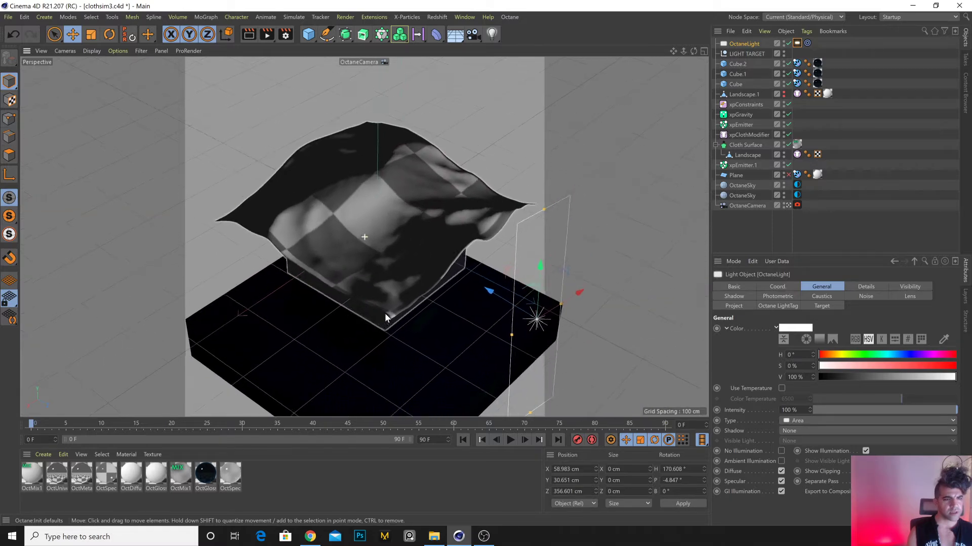
left_click(422, 208)
left_click(788, 145)
left_click_drag(415, 197, 400, 147, "alt")
left_click(308, 34)
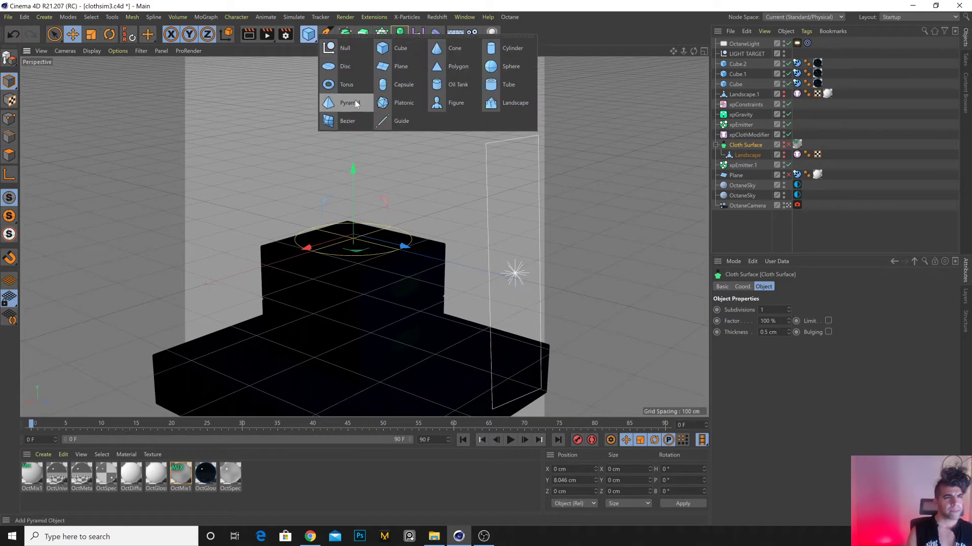
left_click(511, 102)
left_click(797, 195)
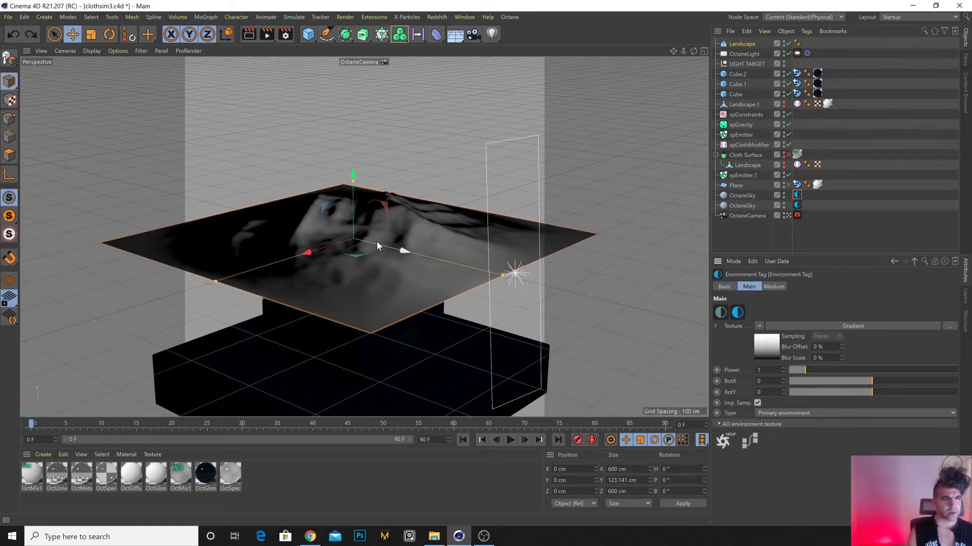
Scale the landscape to 397.5 cm wide, raise it to about Y 79 cm, and display the viewport in Hidden Line mode.
left_click_drag(428, 220, 362, 234, "alt")
key("t")
key("e")
scroll(362, 235, "up", 3)
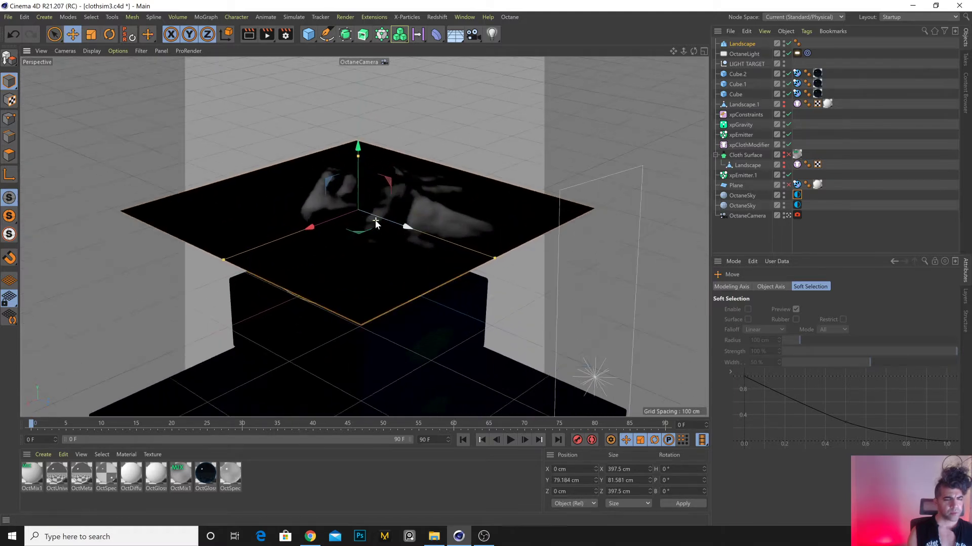
left_click(91, 51)
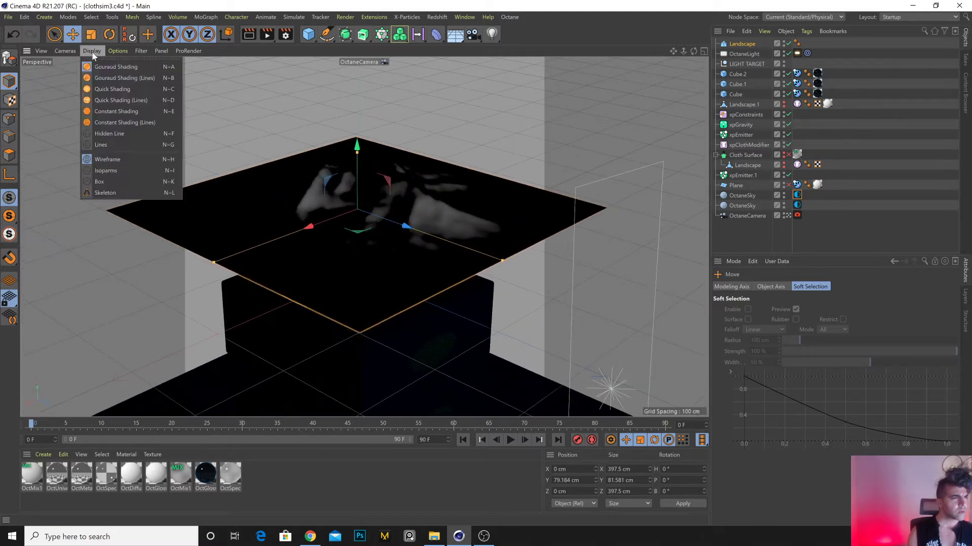
left_click(106, 129)
left_click_drag(332, 185, 636, 272, "alt")
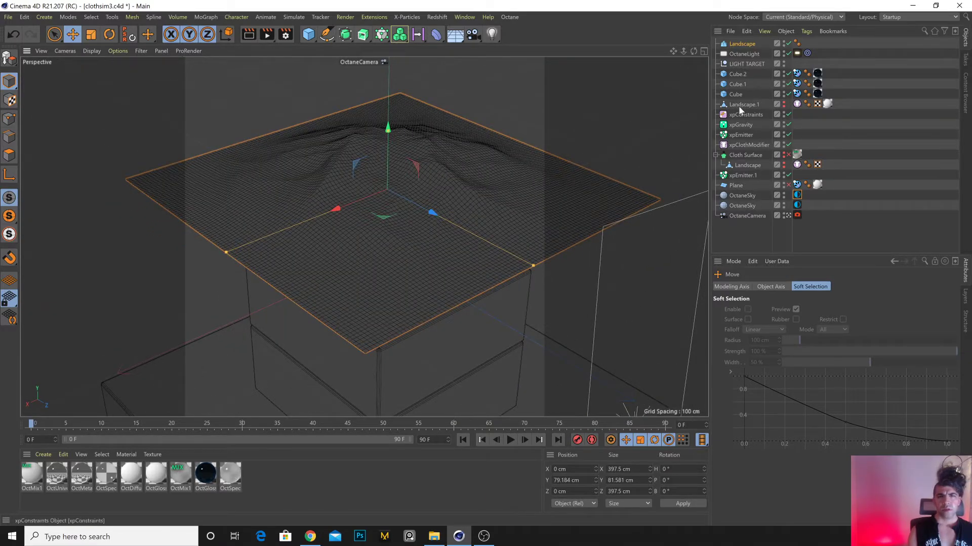
Set the landscape to 108 by 120 segments, 13% rough furrows, 83% fine furrows and seed 25.
left_click(742, 44)
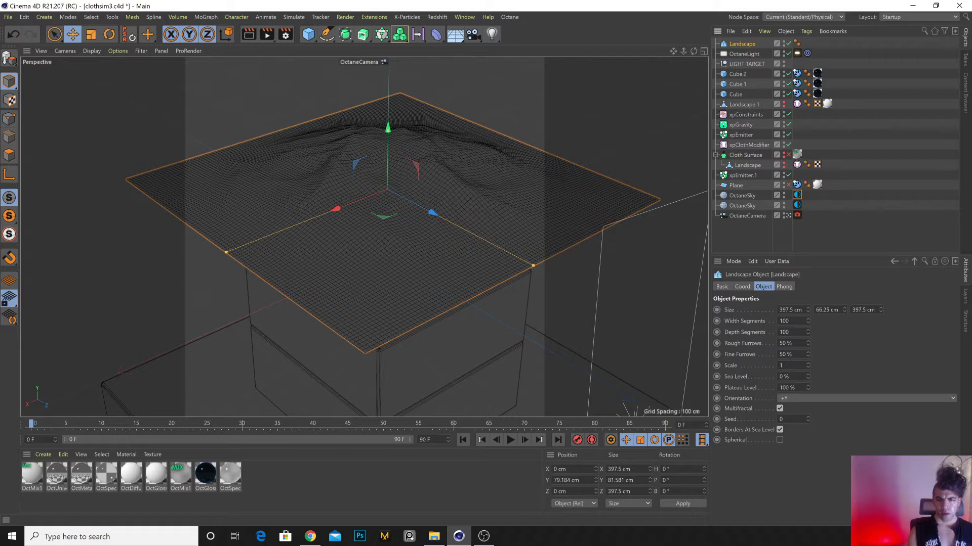
left_click_drag(807, 420, 807, 377)
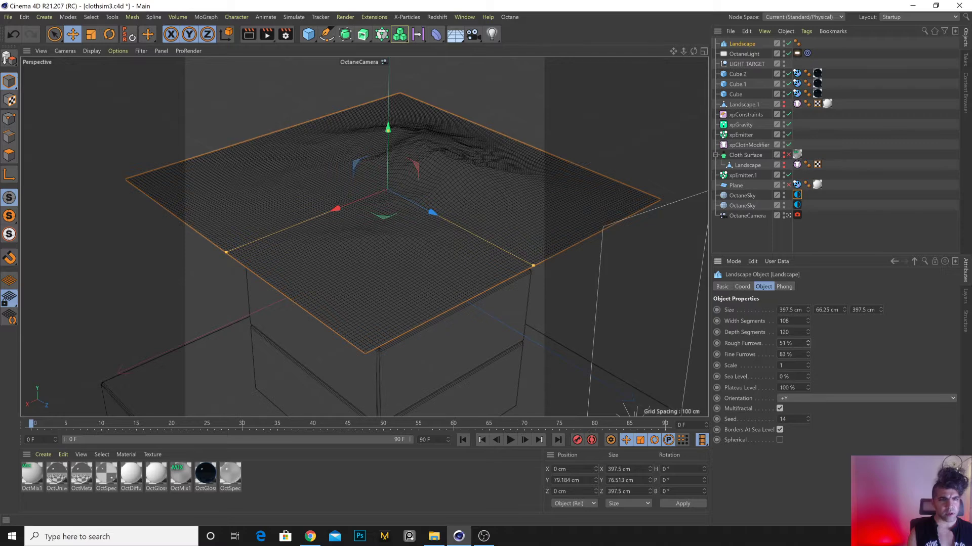
mouse_move(807, 343)
left_mouse_down()
mouse_move(808, 326)
mouse_move(807, 361)
left_mouse_up()
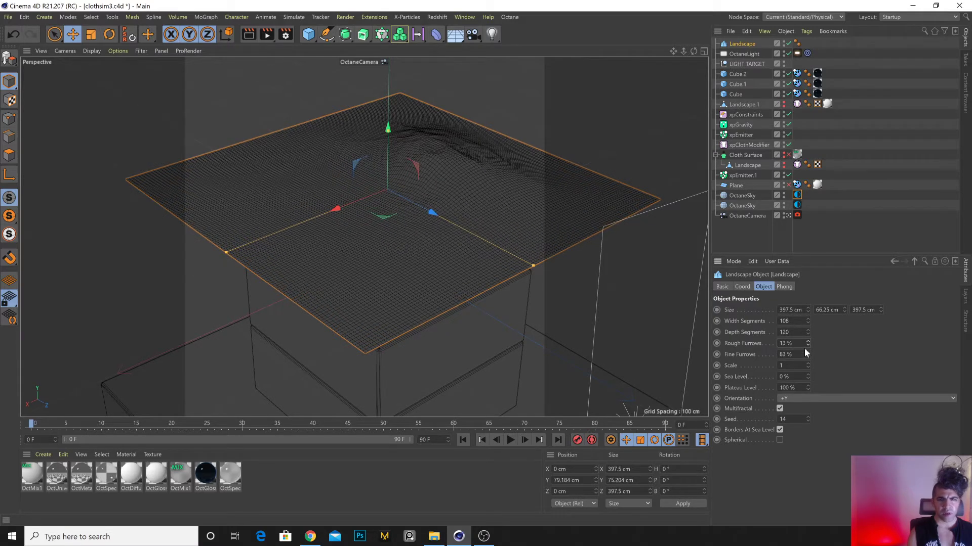
left_click_drag(808, 419, 807, 409)
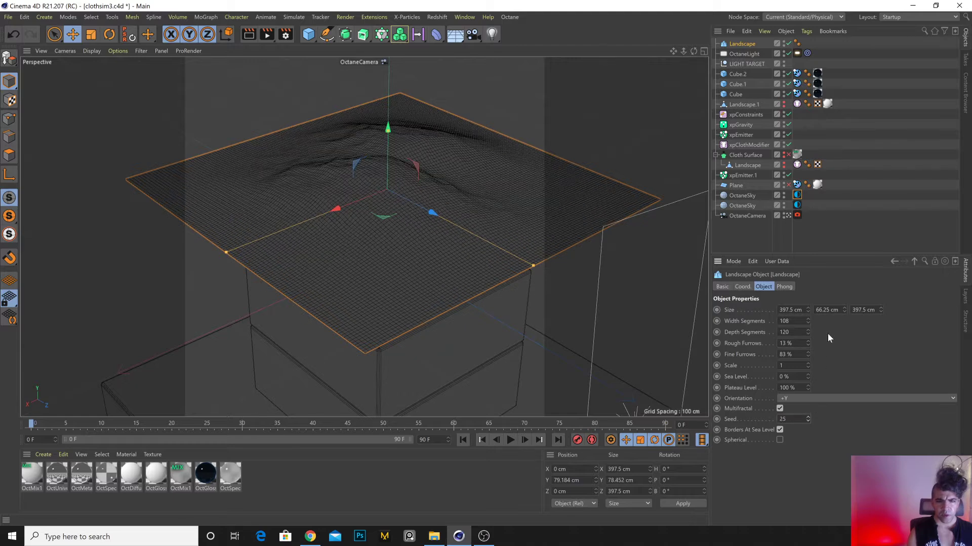
Set the landscape's height to 53 cm, scale 0.82, sea level 15%, 100 by 100 segments and rough furrows 21%.
mouse_move(844, 312)
left_mouse_down()
mouse_move(844, 298)
mouse_move(844, 334)
mouse_move(845, 326)
left_mouse_up()
key("ctrl+z")
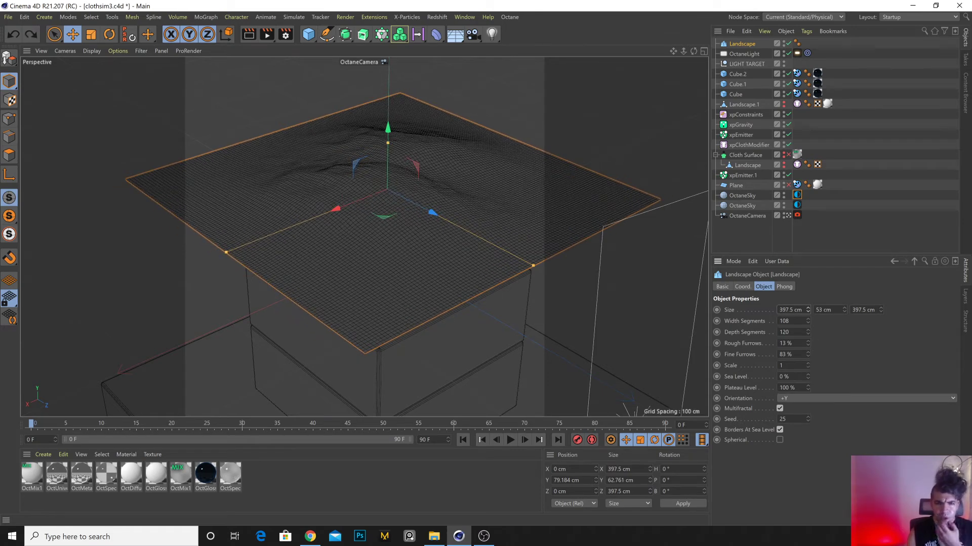
left_click_drag(807, 366, 807, 406)
key("ctrl+z")
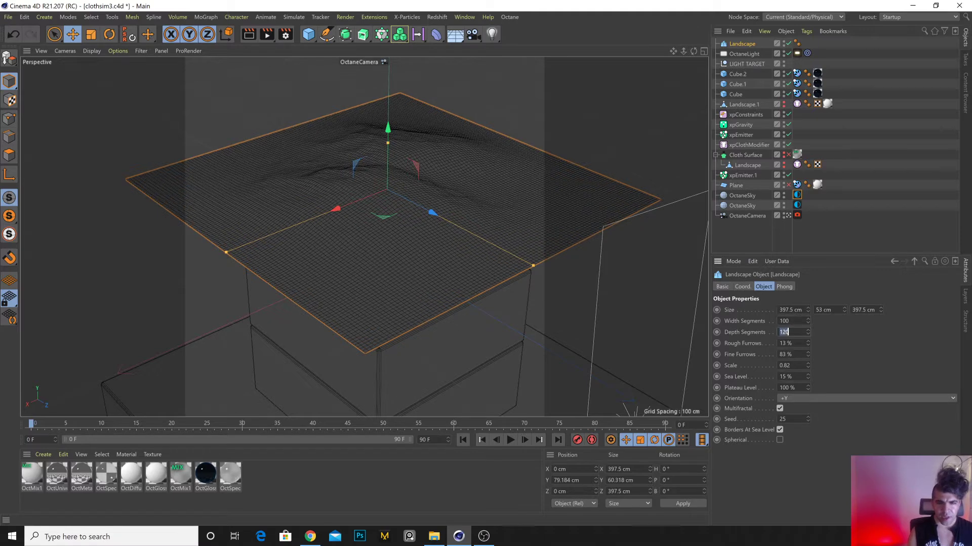
left_click_drag(807, 346, 807, 338)
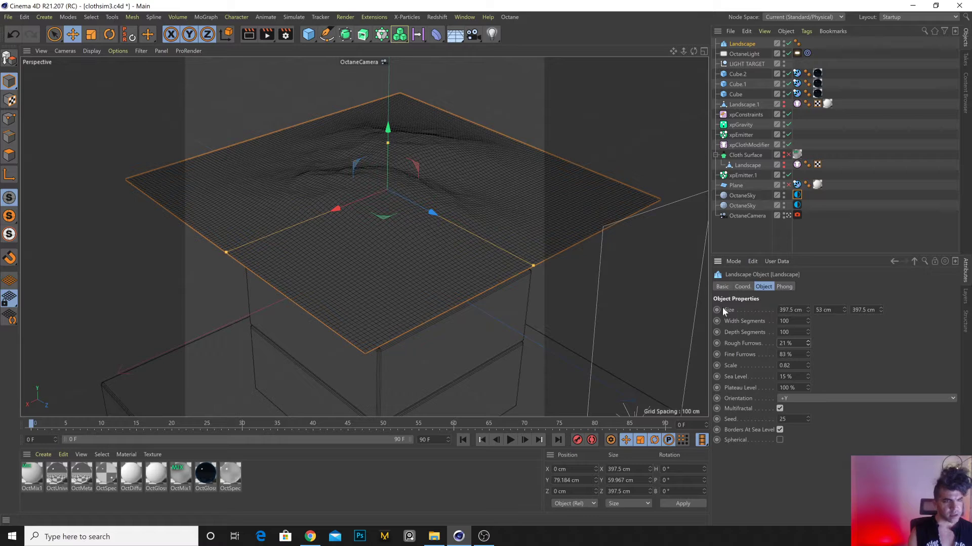
Make the landscape editable, give it X-Particles cloth dynamics, and play the simulation to frame 3.
key("c")
left_click(407, 17)
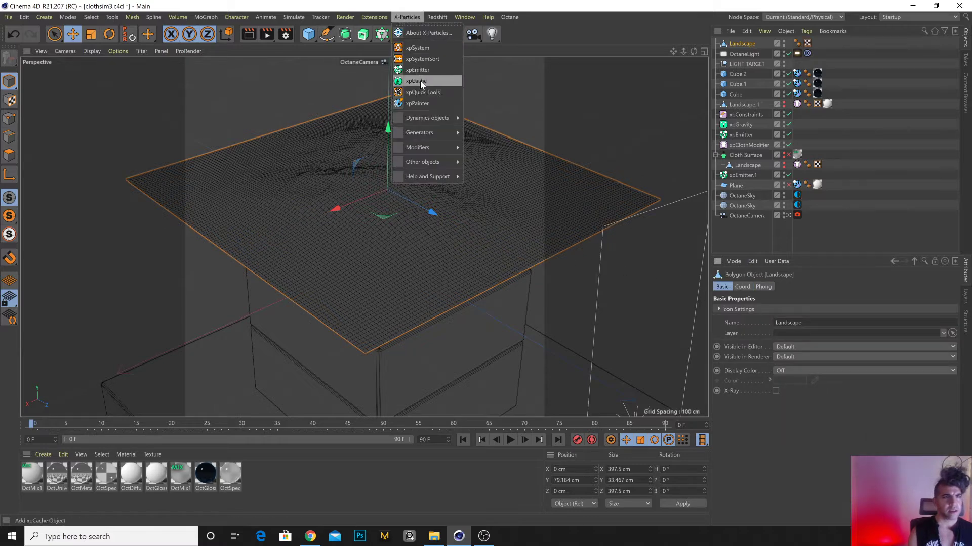
mouse_move(427, 118)
mouse_move(500, 123)
left_click(542, 125)
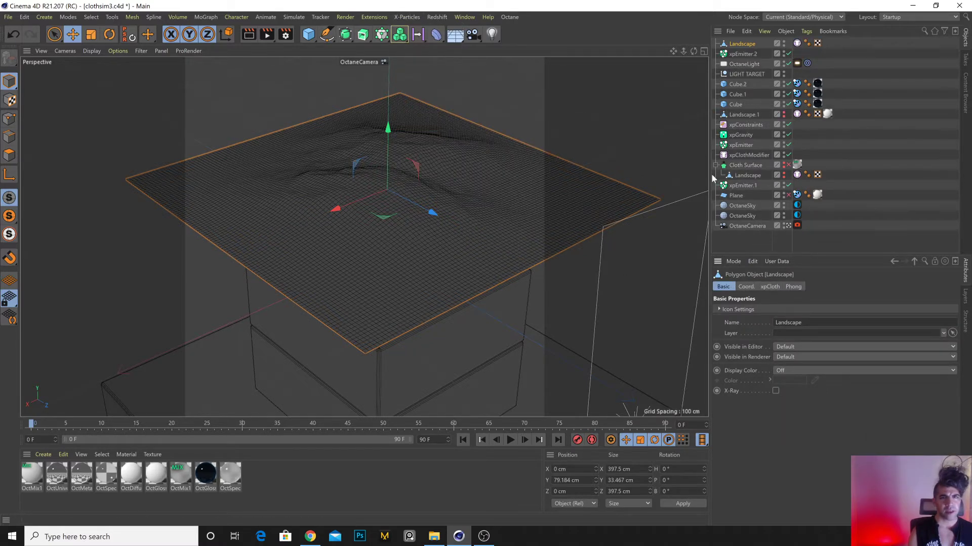
left_click(511, 441)
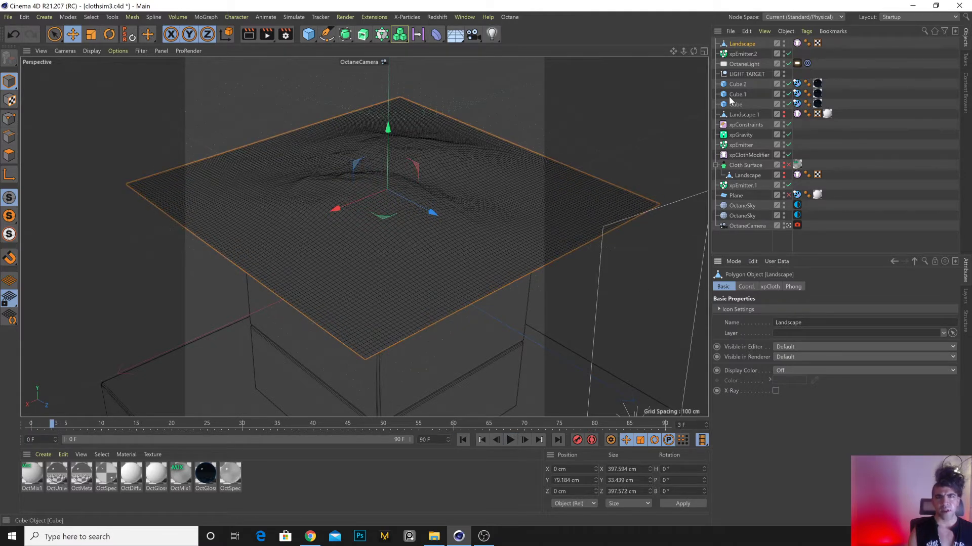
Undo the new landscape cloth and its edits, back to the original Cloth Surface and the area light's earlier position.
key("ctrl+z")
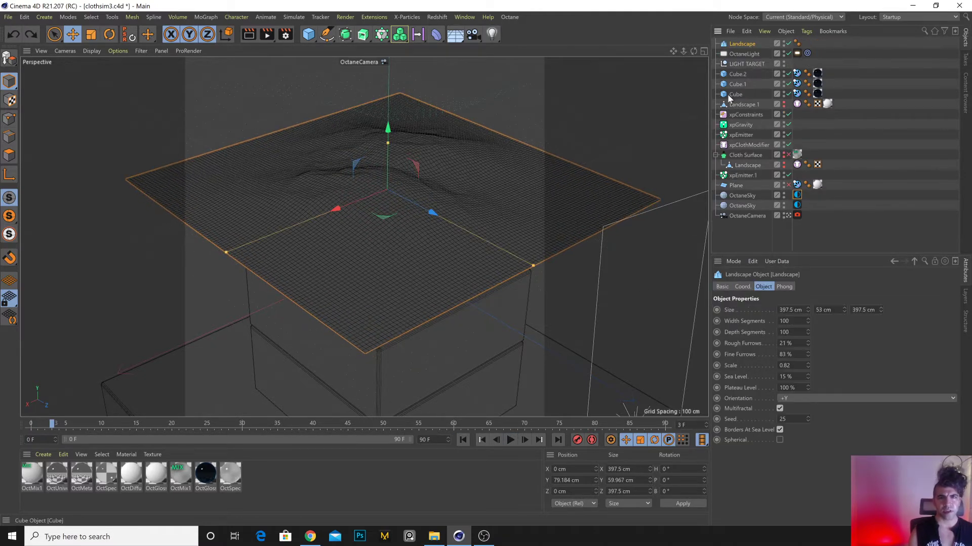
key("ctrl+z")
key("ctrl+z")
key("ctrl+z")
key("ctrl+z")
key("ctrl+z")
key("ctrl+z")
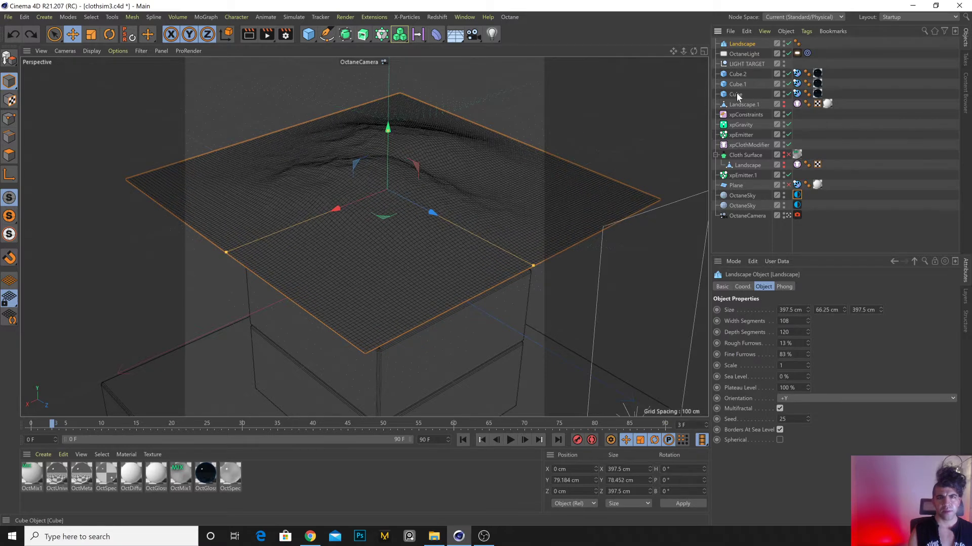
key("ctrl+z")
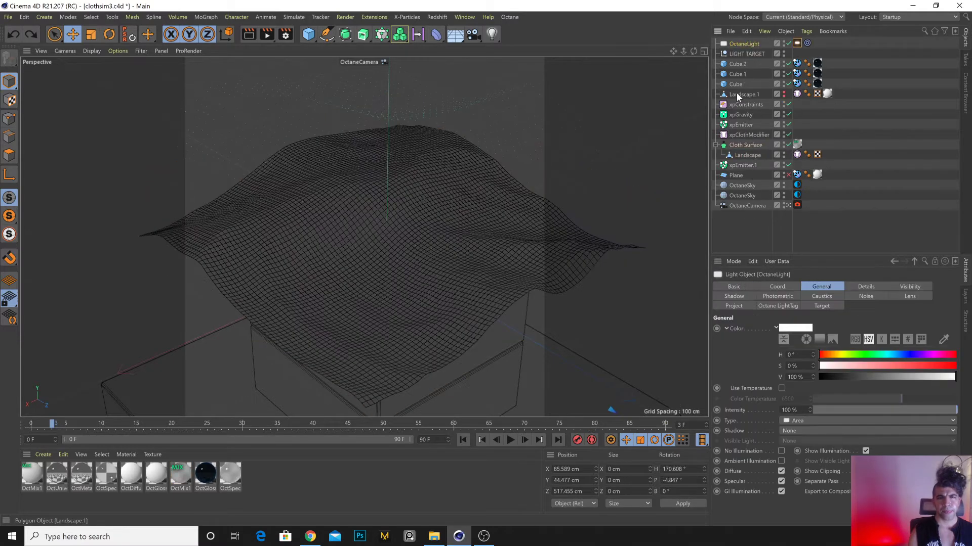
Replay the original draping simulation from the first frame, view it in Gouraud Shading, and rewind it.
left_click(462, 440)
left_click(510, 440)
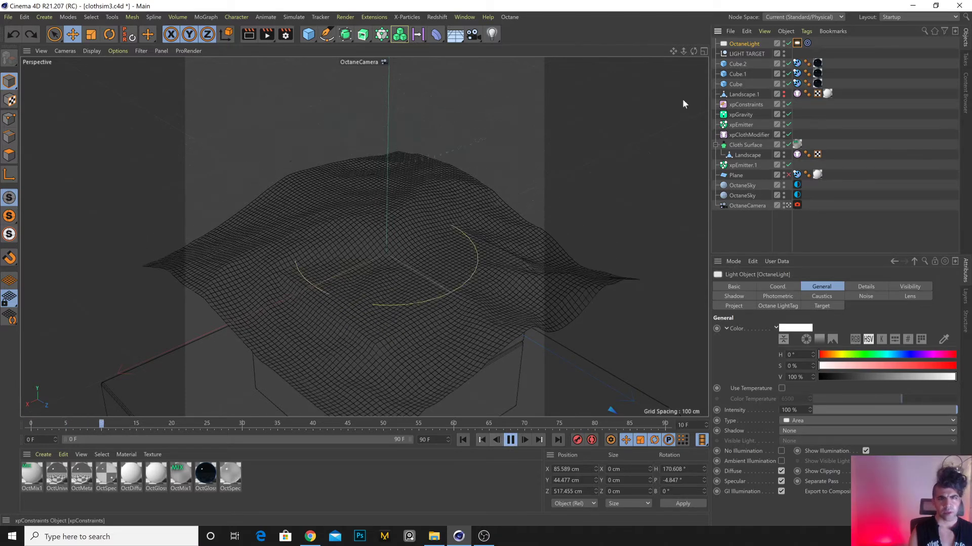
left_click(117, 50)
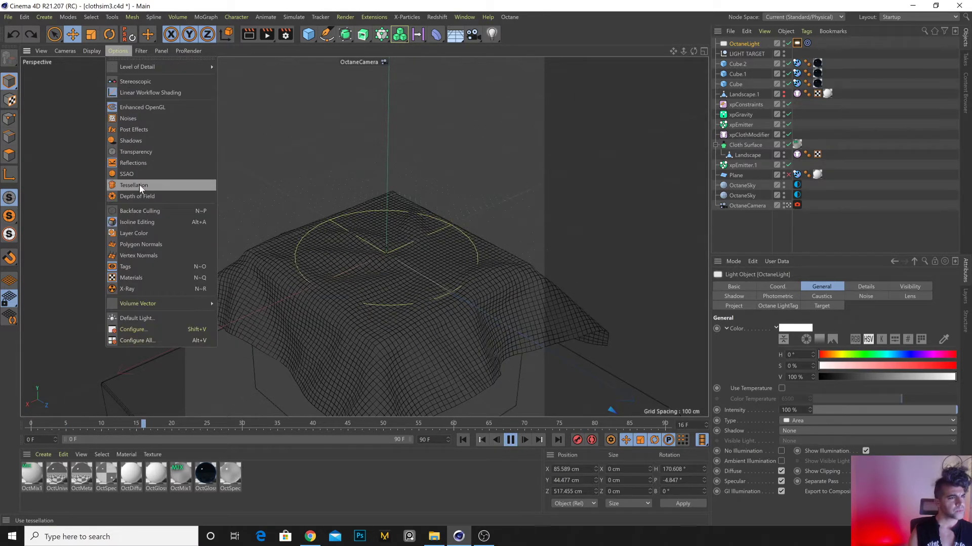
left_click(142, 51)
left_click(91, 51)
left_click(91, 51)
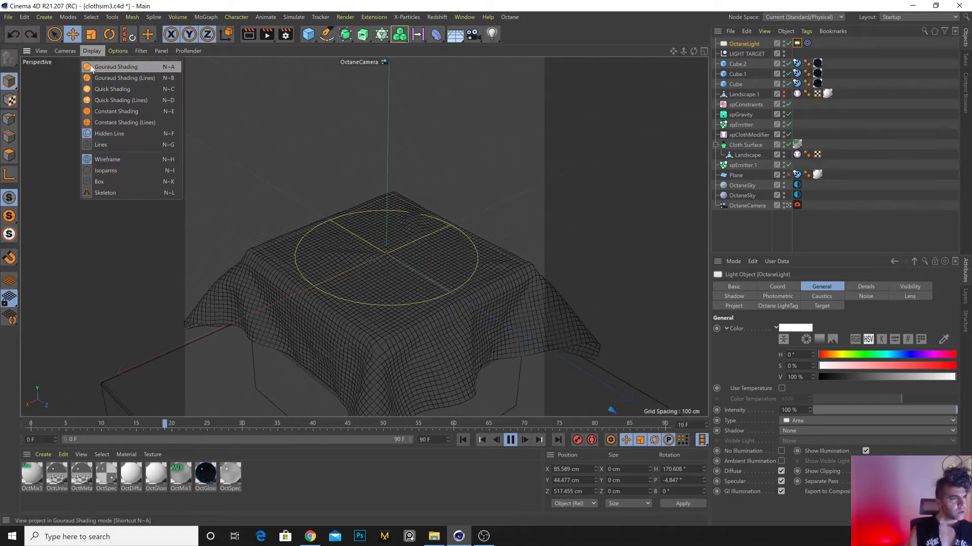
left_click(115, 67)
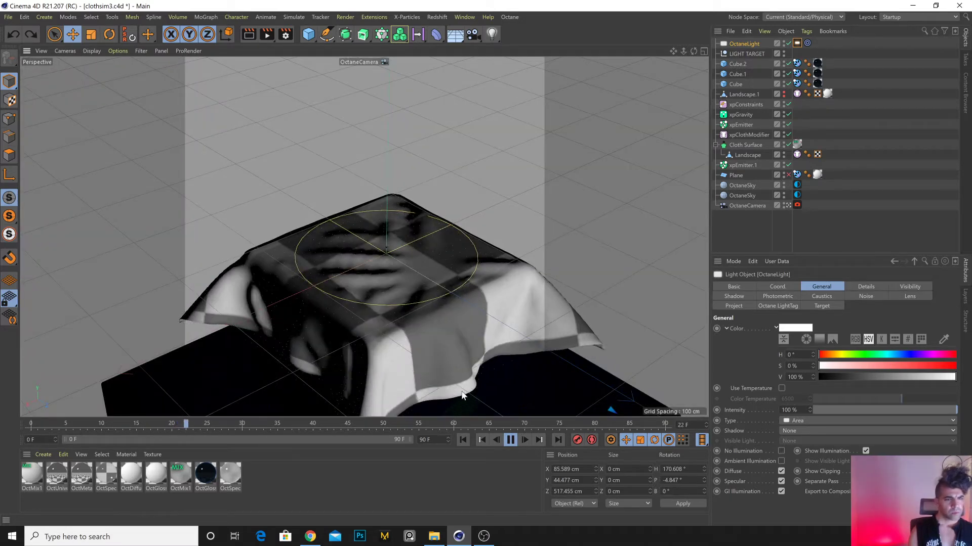
left_click_drag(481, 368, 442, 236, "alt")
left_click(462, 439)
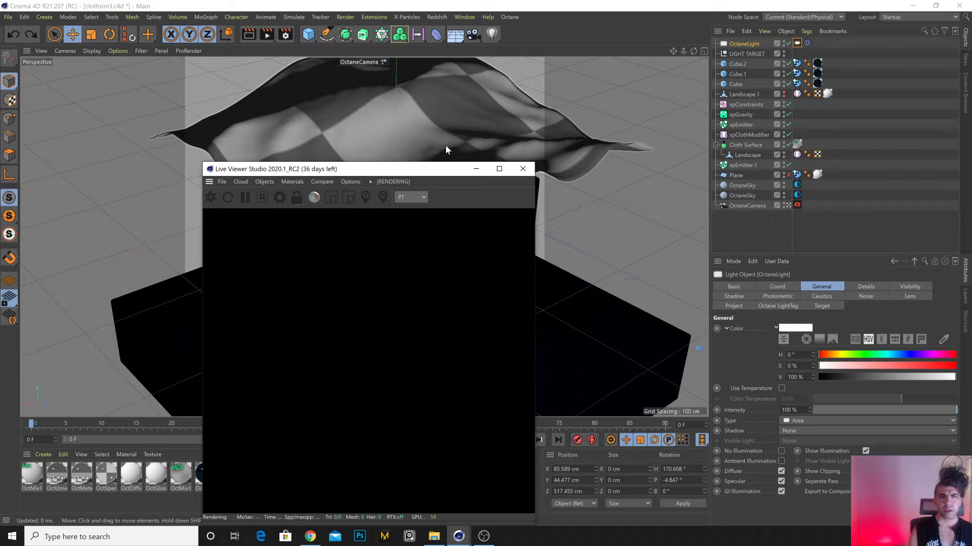
Start the Octane live render of the cloth, enlarge the Live Viewer, and frame the cloth more closely.
left_click_drag(407, 170, 215, 91)
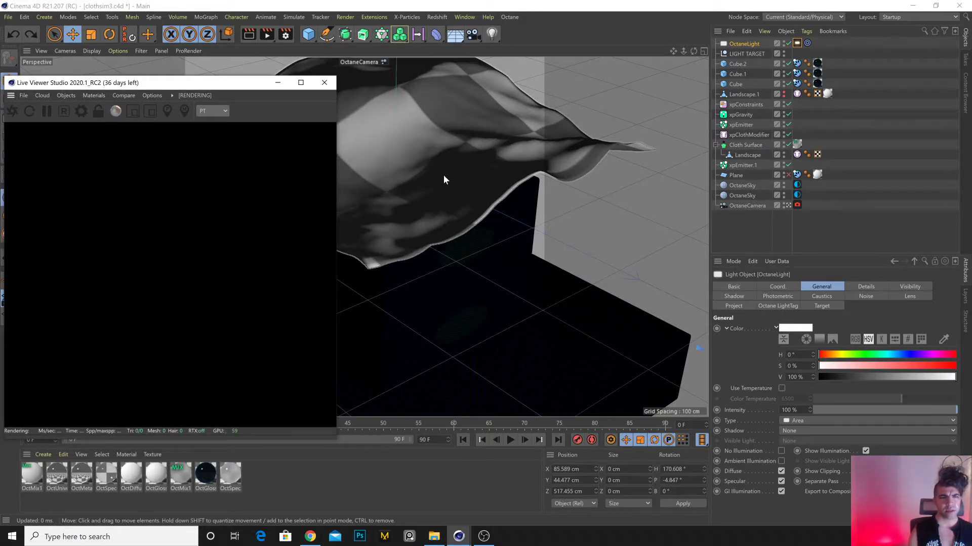
left_click(11, 111)
left_click_drag(292, 287, 436, 281, "alt")
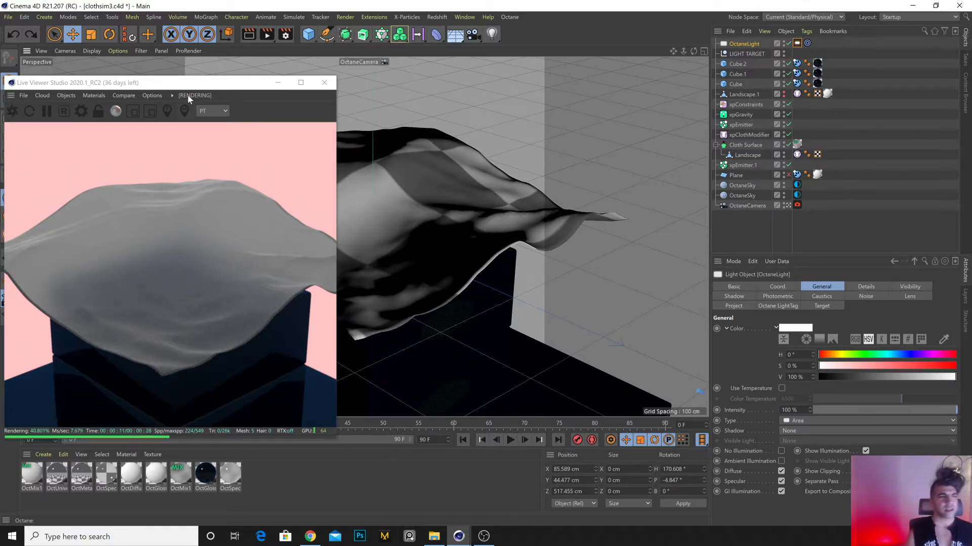
left_click_drag(207, 86, 233, 57)
left_click_drag(361, 409, 427, 430)
left_click_drag(486, 211, 498, 291, "alt")
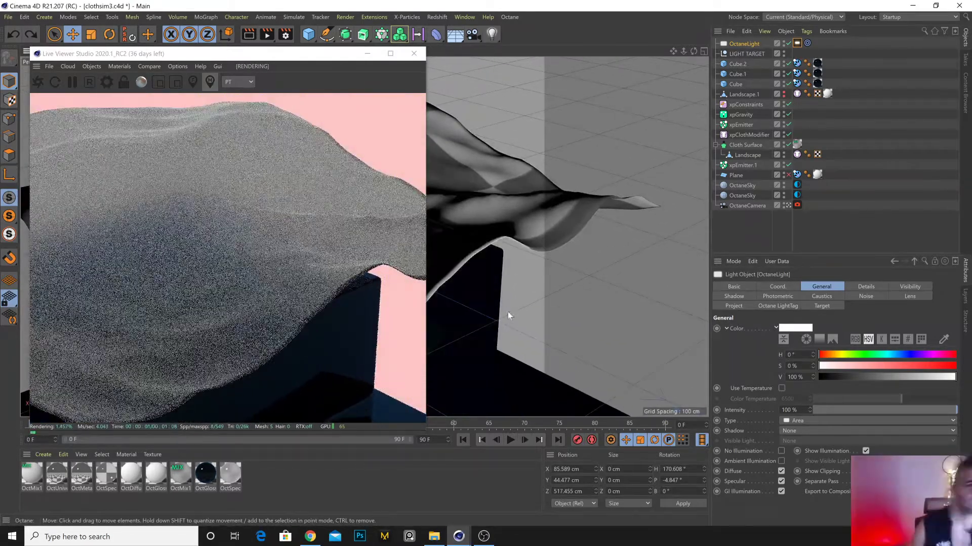
Set the Film layer float of the cloth mix's OctGlossy1.1 material to about 0.061.
left_click(183, 475)
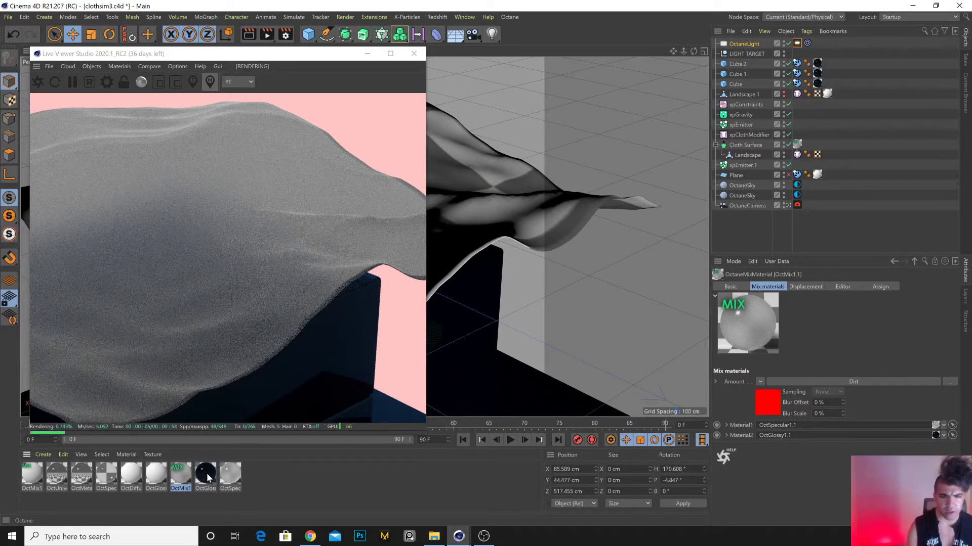
left_click(206, 475)
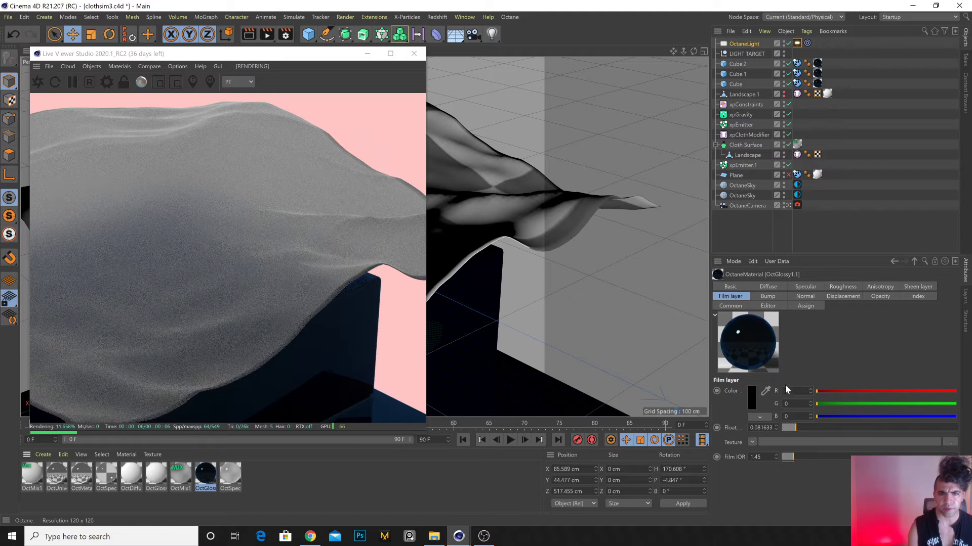
left_click_drag(788, 427, 793, 429)
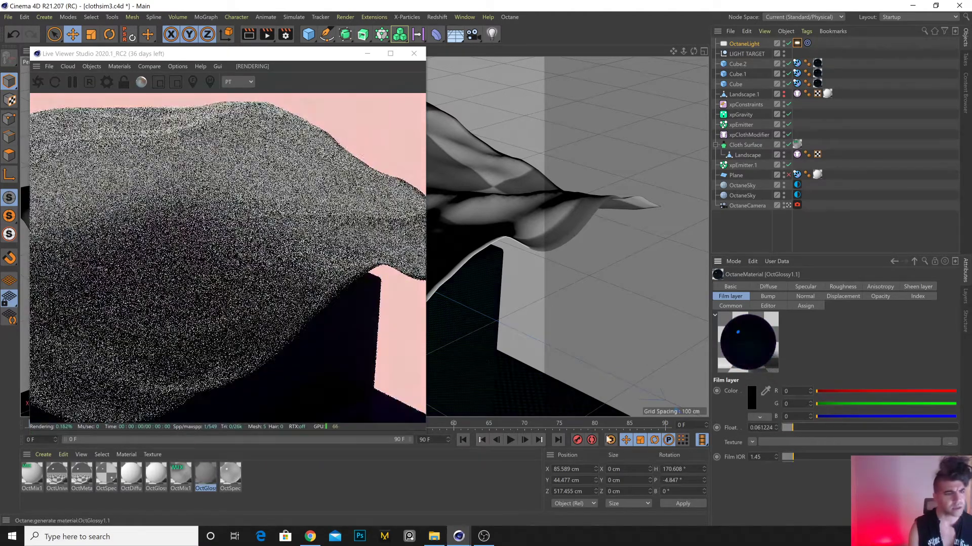
Set the roughness float of the OctSpecular1.1 cloth material to 0 and check the cloth render up close.
left_click(230, 475)
left_click(779, 286)
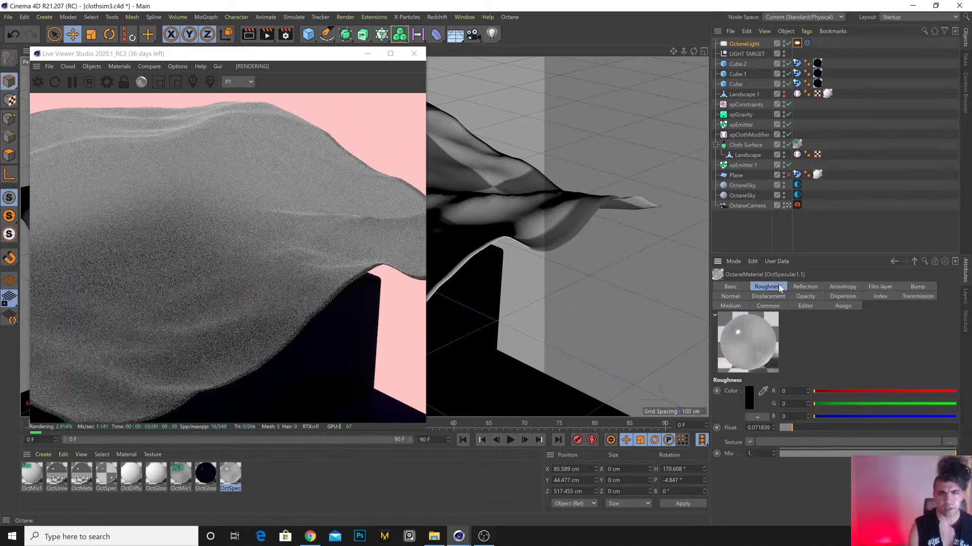
left_click_drag(786, 430, 781, 429)
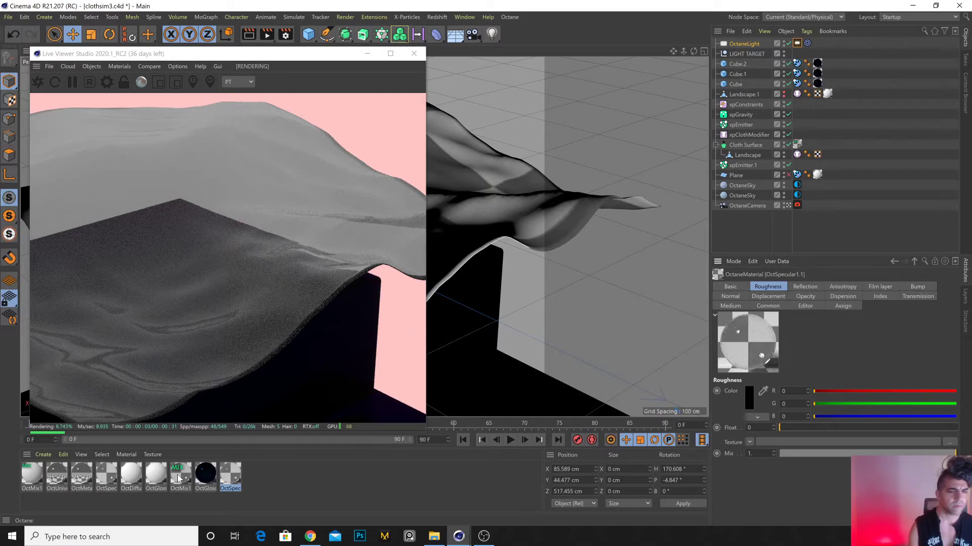
left_click_drag(508, 293, 433, 343, "alt")
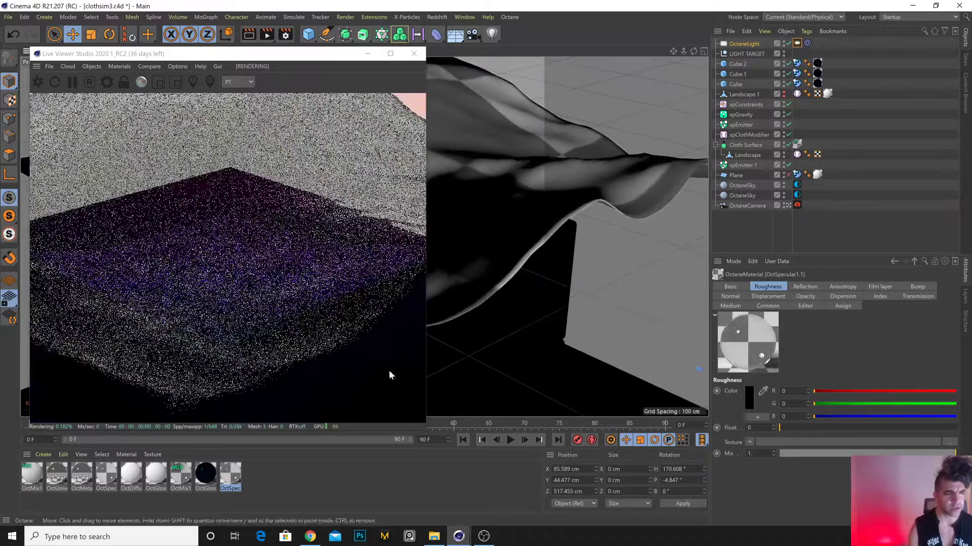
Set the OctaneLight's power to about 126.5 and the gradient sky environment's power to about 1.82.
left_click(181, 474)
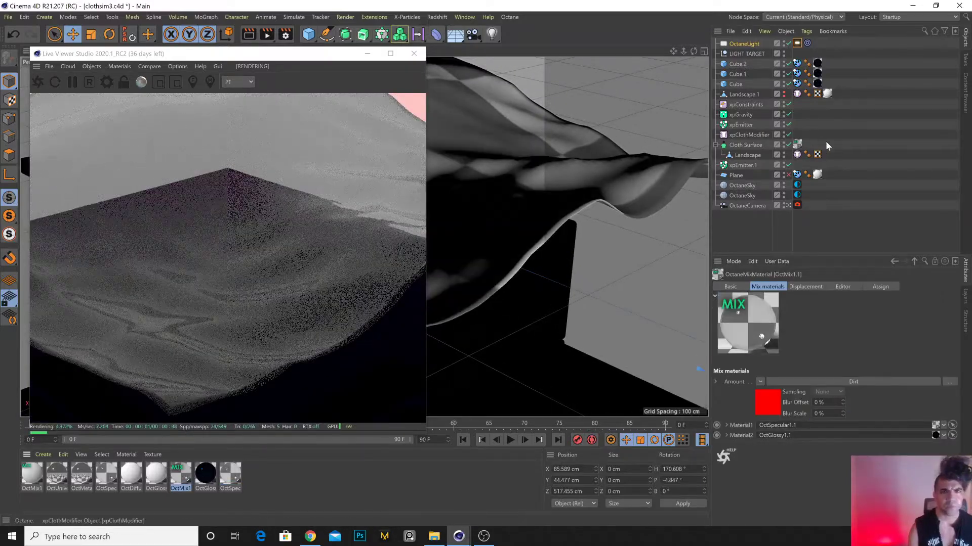
left_click(863, 222)
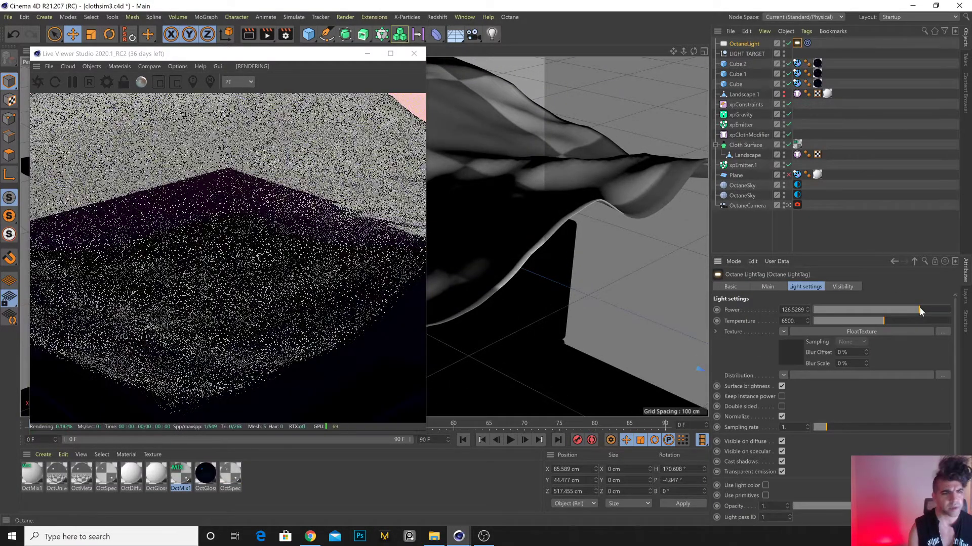
left_click(797, 185)
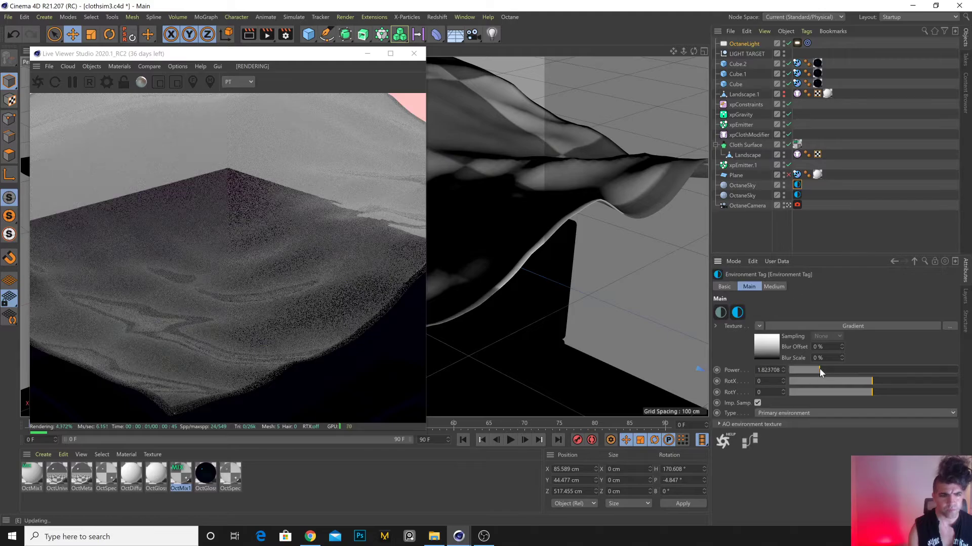
Play the cloth simulation, stop it at frame 21, and frame the draped cloth more closely.
left_click_drag(572, 250, 527, 285, "alt")
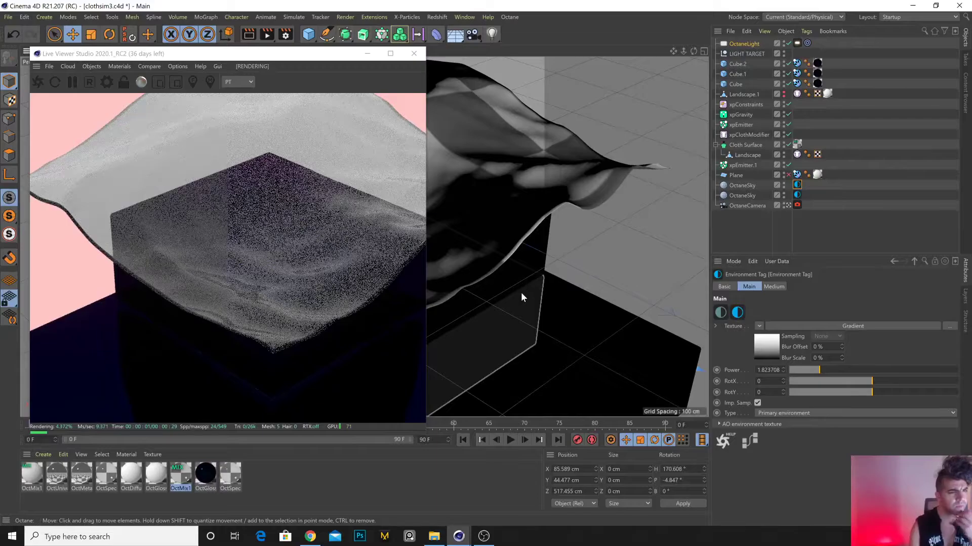
left_click(511, 440)
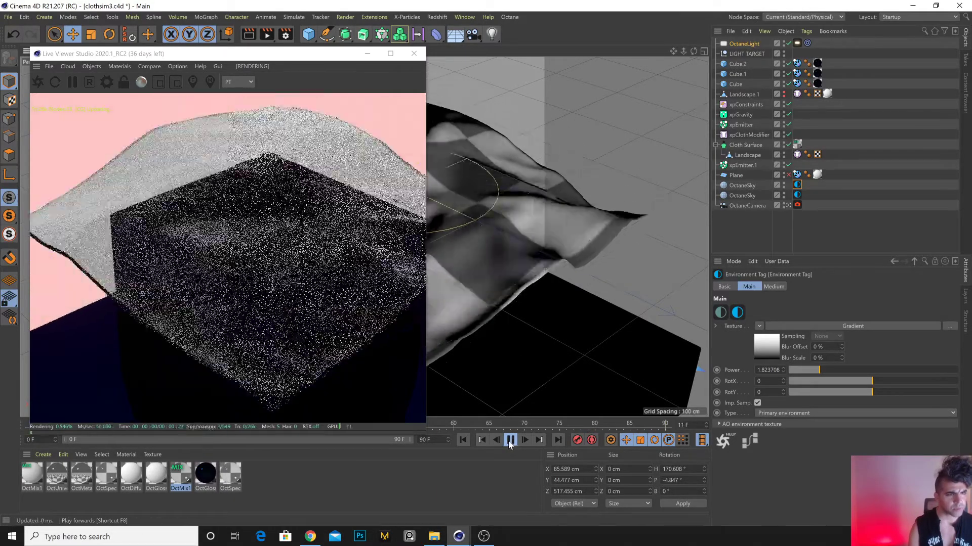
left_click(511, 440)
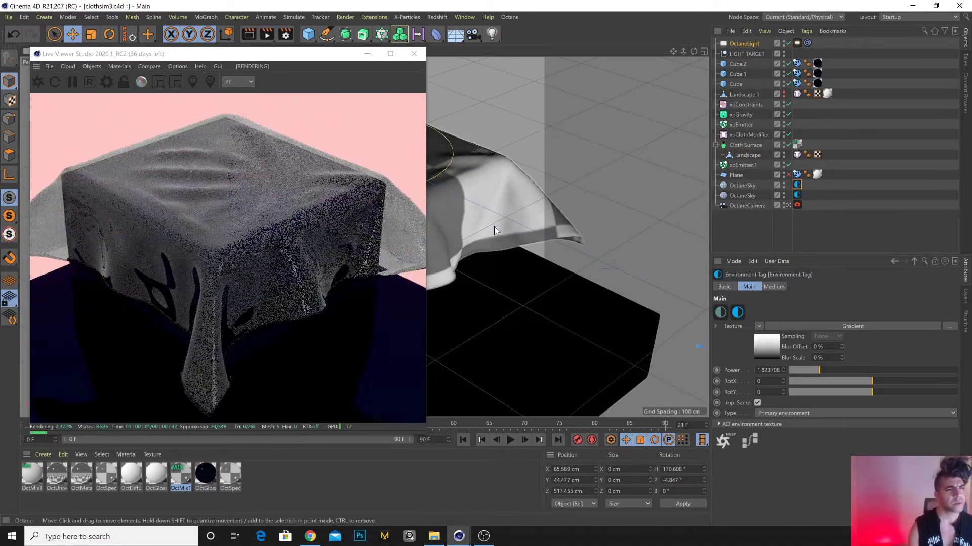
scroll(508, 207, "up", 3)
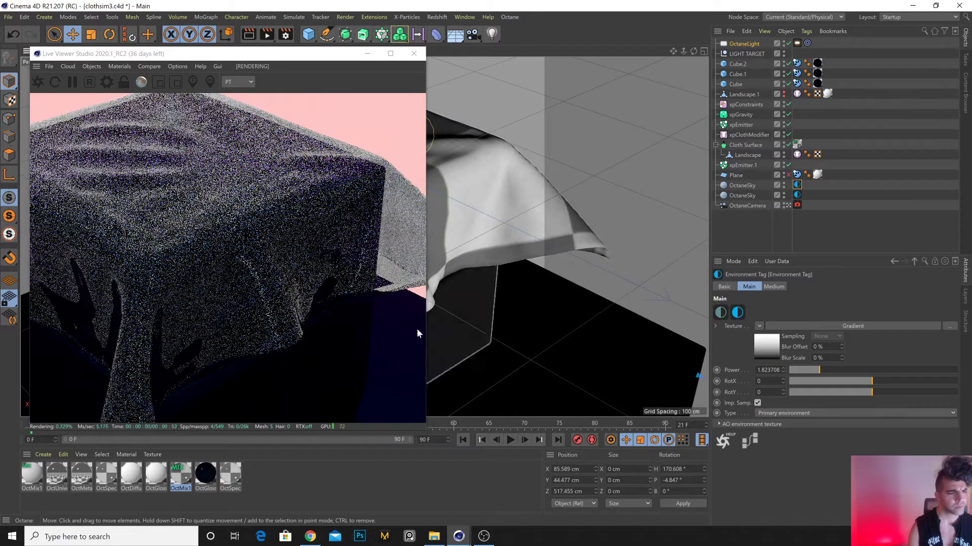
Duplicate the dark OctGlossy1.1 material and apply the copy to the object named Cube.
left_click(205, 478)
left_click_drag(283, 486, 258, 482, "ctrl")
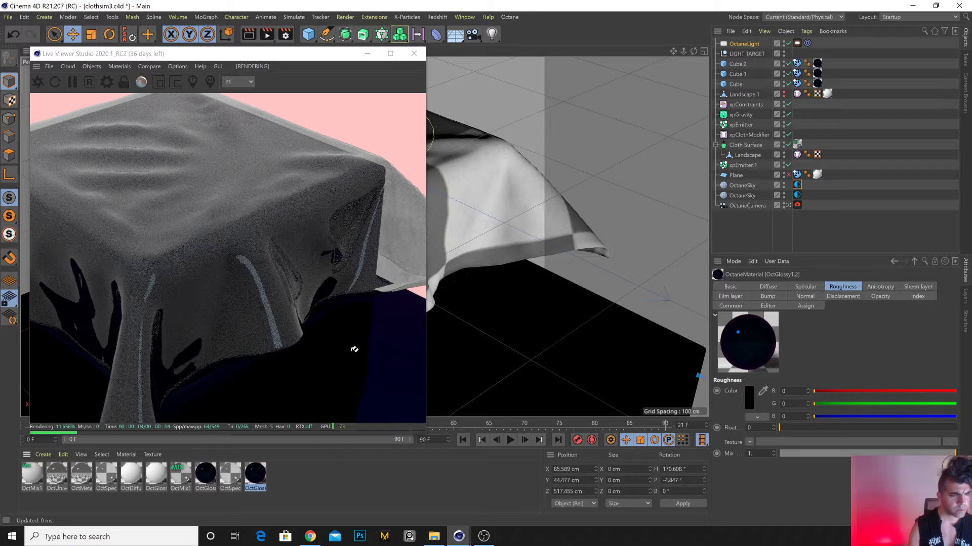
left_click_drag(352, 326, 707, 228)
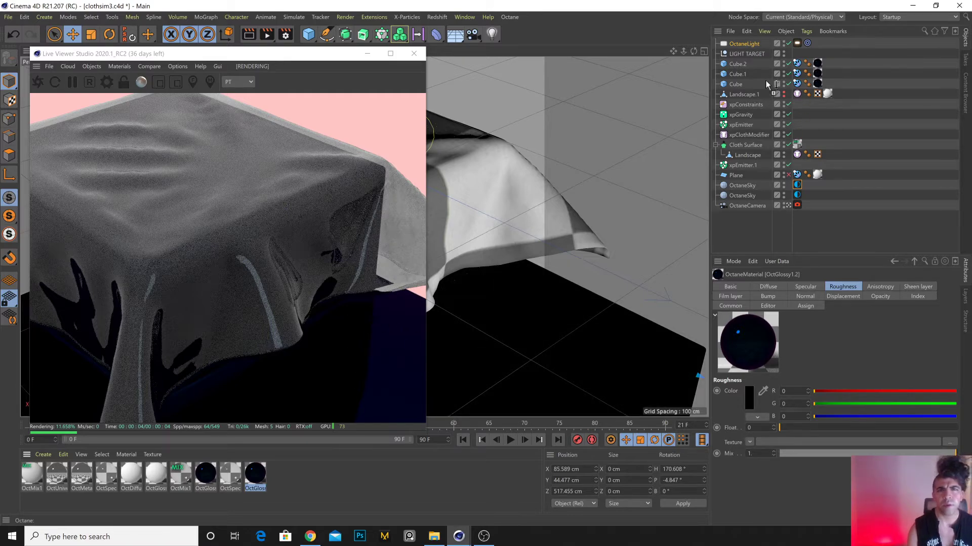
left_click_drag(743, 86, 742, 84)
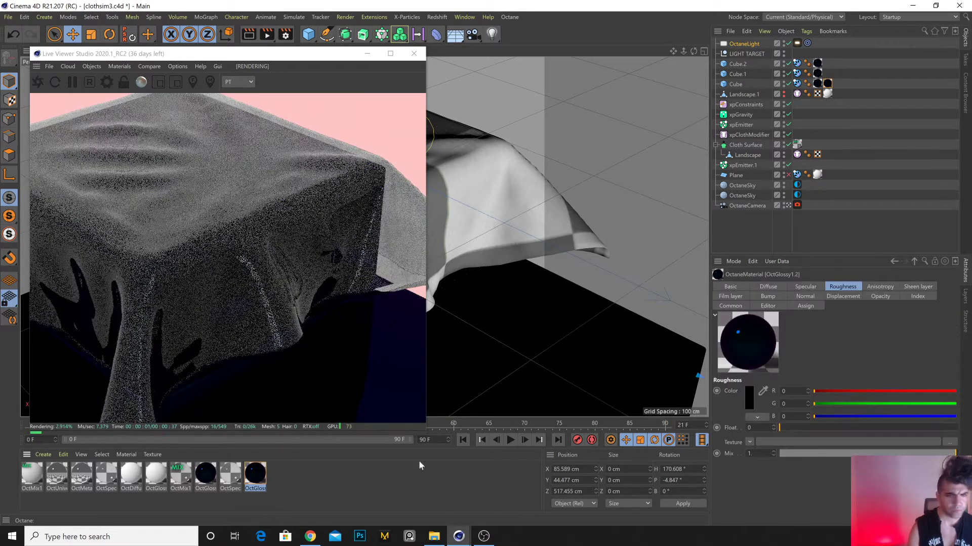
Set the copied glossy material's diffuse color to a dark grey, about R 0.039, G 0.032, B 0.032.
left_click(731, 296)
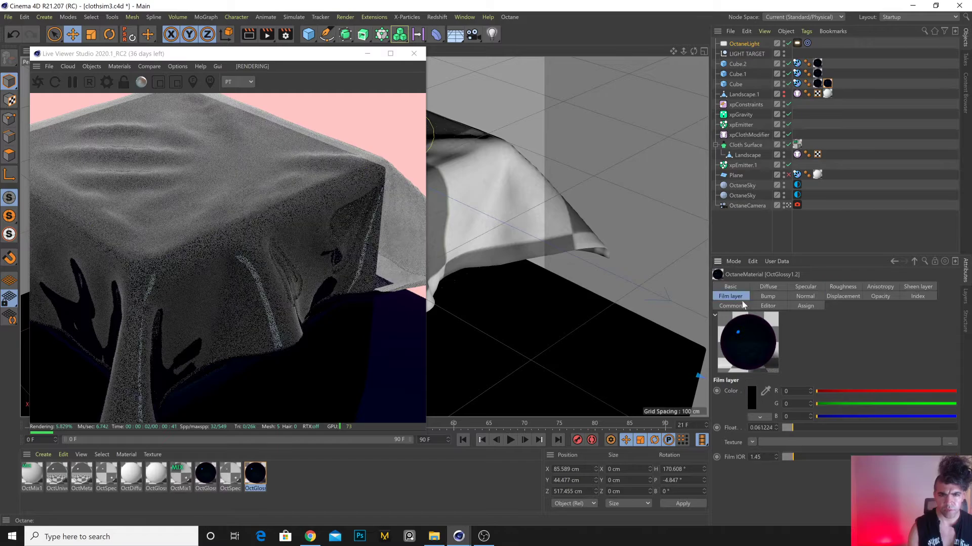
left_click(768, 286)
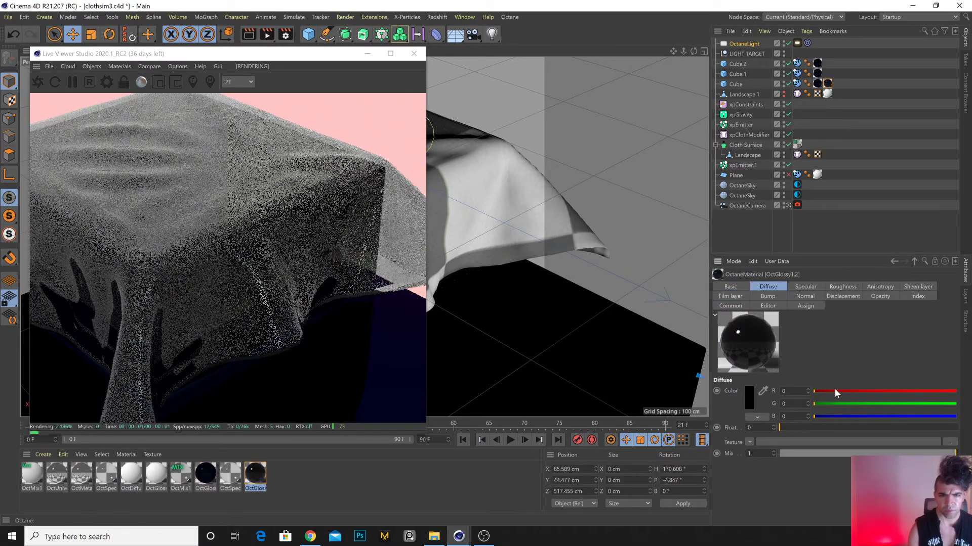
left_click(861, 391)
left_click(850, 405)
left_click(818, 416)
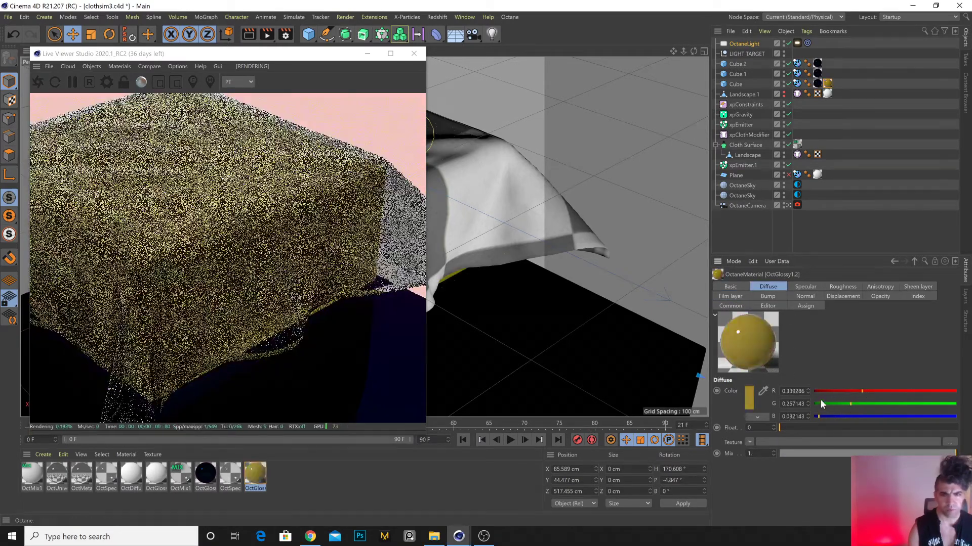
left_click(819, 403)
left_click(818, 391)
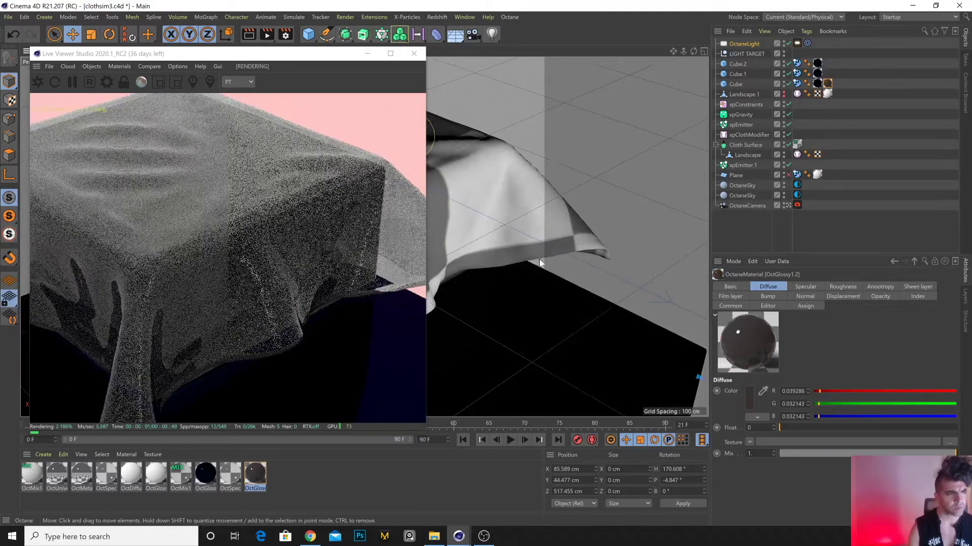
scroll(557, 310, "up", 2)
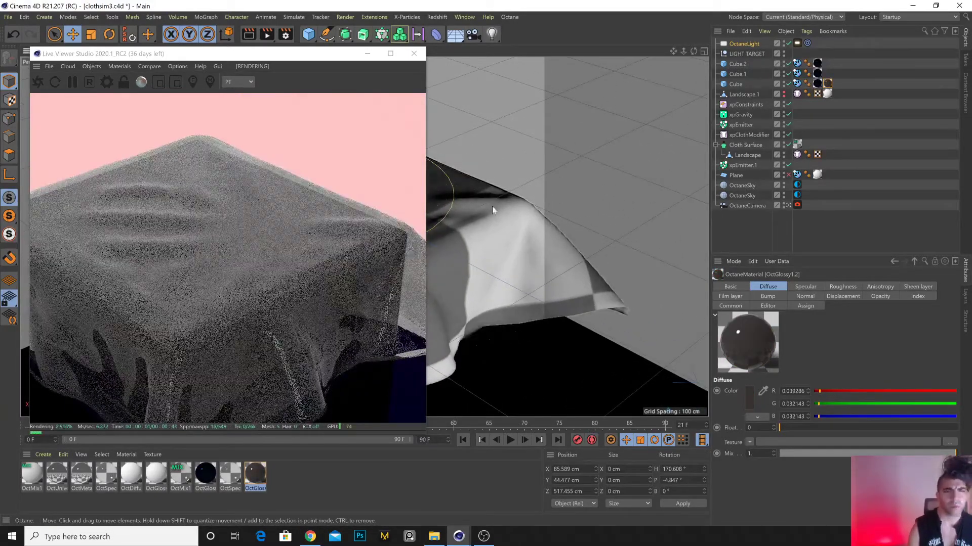
Set the cloth mix's Dirt texture to strength about 9.24, details about 0.56 and radius about 1908.5 cm.
left_click(180, 476)
left_click(854, 382)
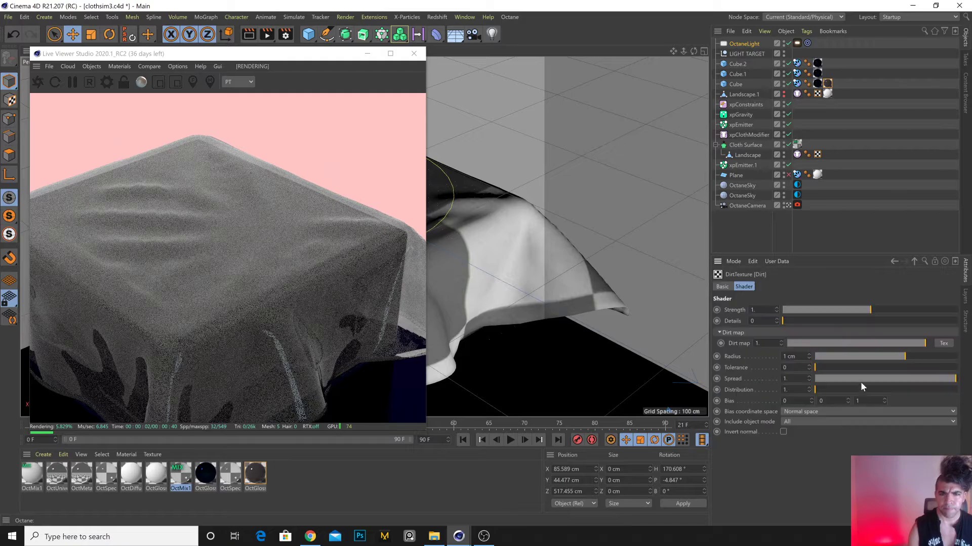
left_click_drag(924, 306, 955, 310)
left_click_drag(847, 320, 879, 322)
left_click_drag(902, 355, 956, 357)
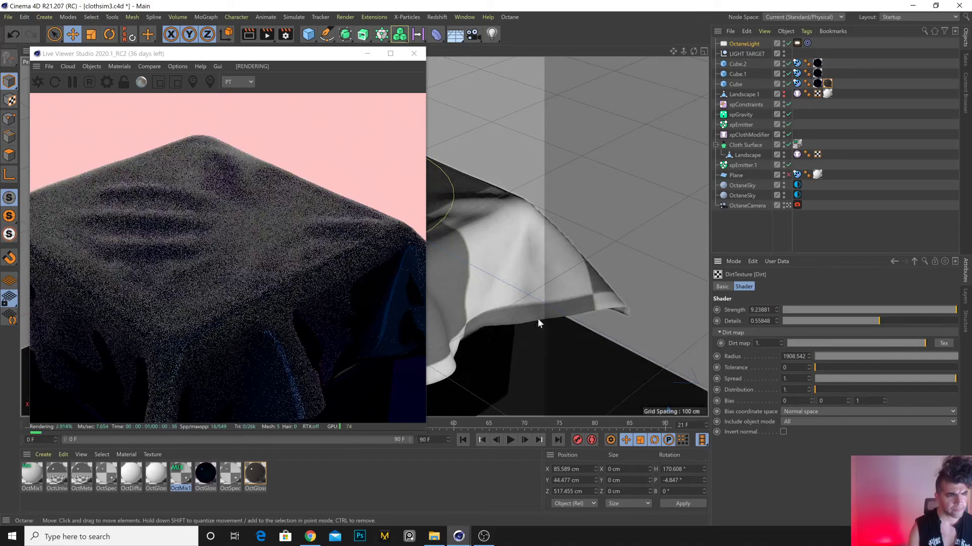
Disable the three cubes and check the cloth alone in the render from different angles.
middle_click_drag(519, 287, 572, 279, "alt")
left_click_drag(572, 282, 494, 250, "alt")
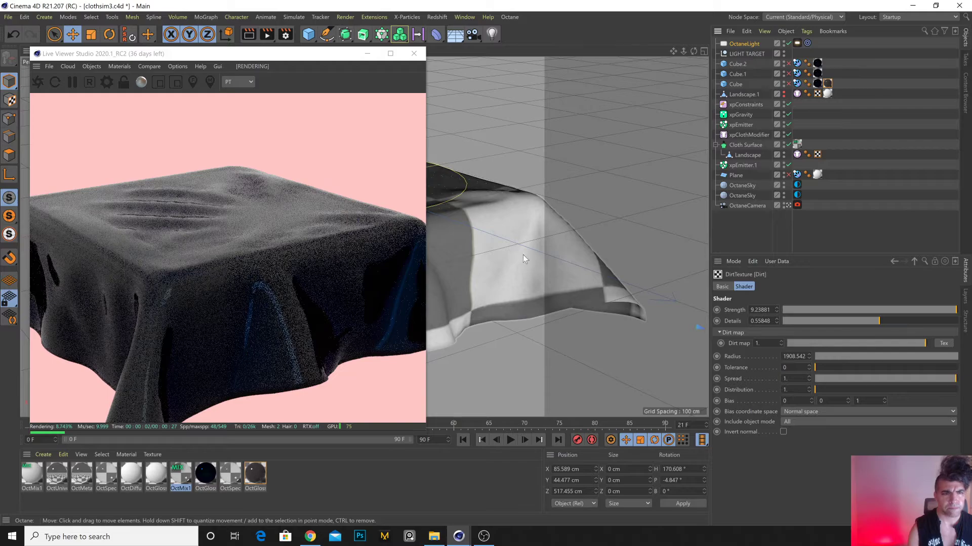
left_click_drag(463, 248, 173, 199, "alt")
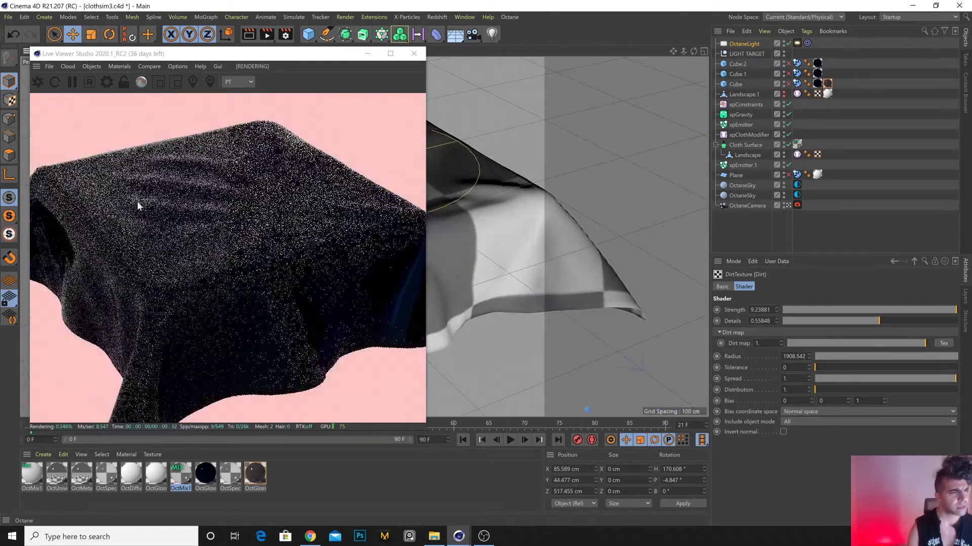
Enable Fake shadows on the OctSpecular1.1 cloth material.
left_click(230, 475)
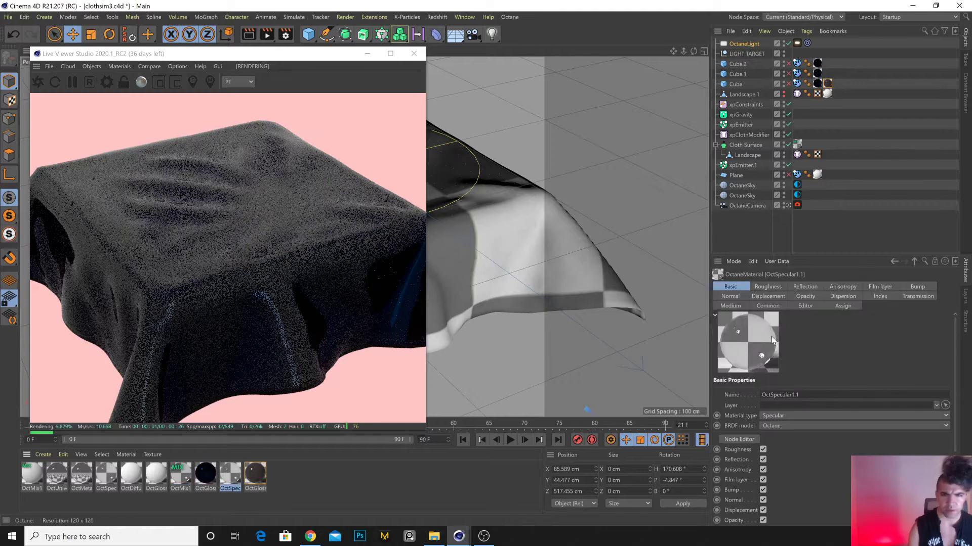
left_click(767, 306)
left_click(785, 401)
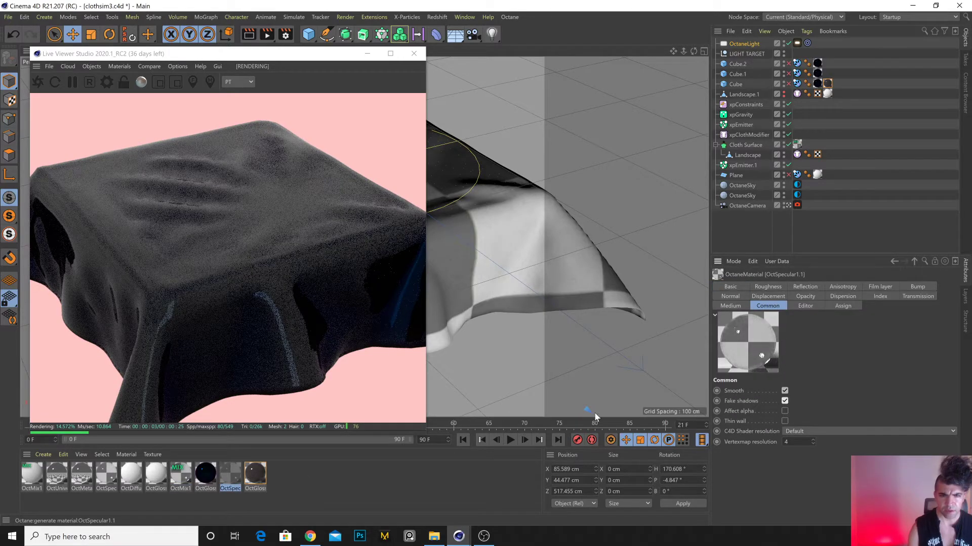
left_click(595, 180)
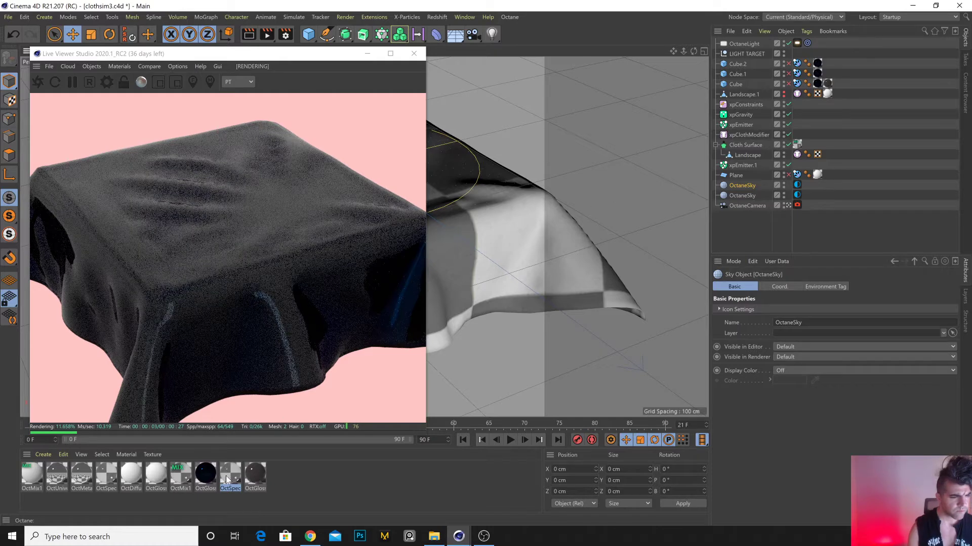
Duplicate the white diffuse material and set the copy's diffuse color to red, R 0.9, G 0, B about 0.018.
left_click(178, 477)
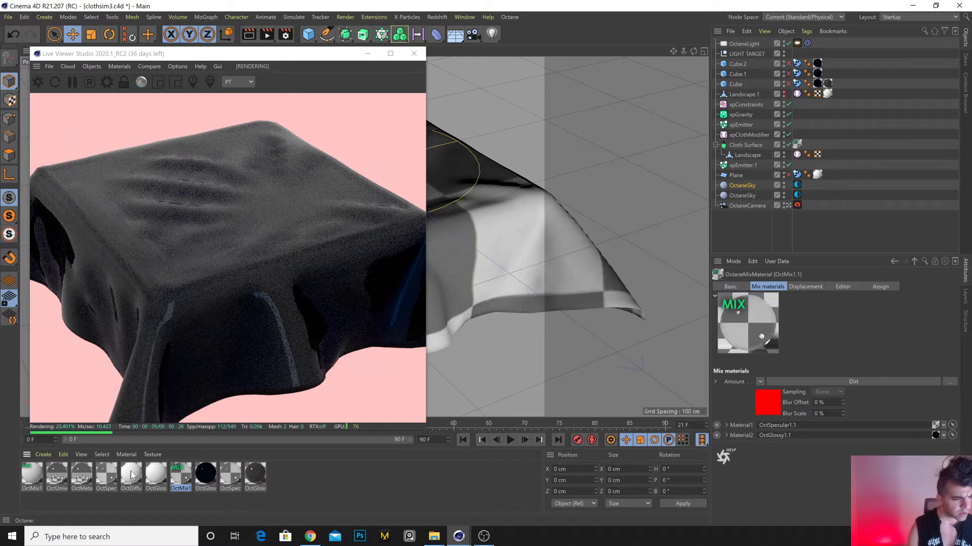
left_click_drag(304, 483, 282, 475, "ctrl")
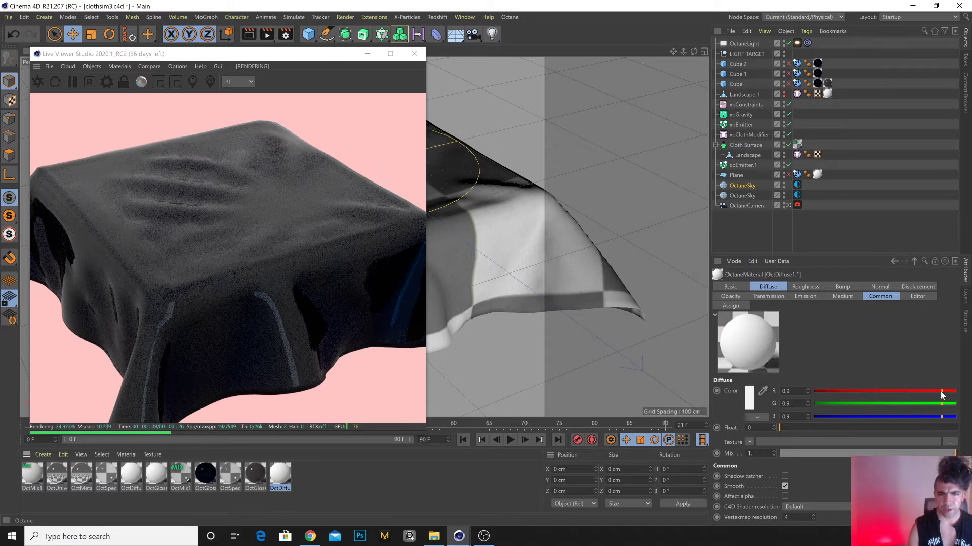
left_click(749, 397)
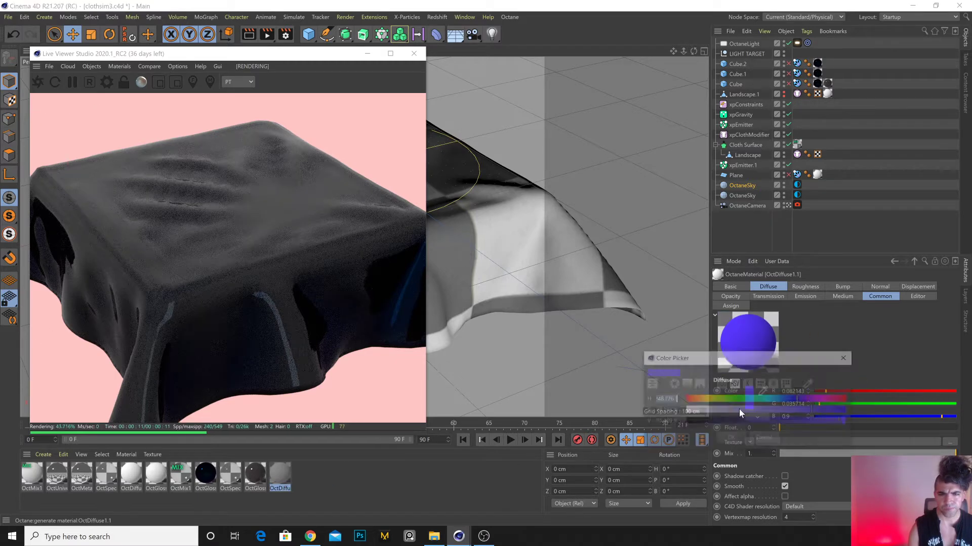
left_click_drag(825, 397, 846, 403)
left_click(848, 409)
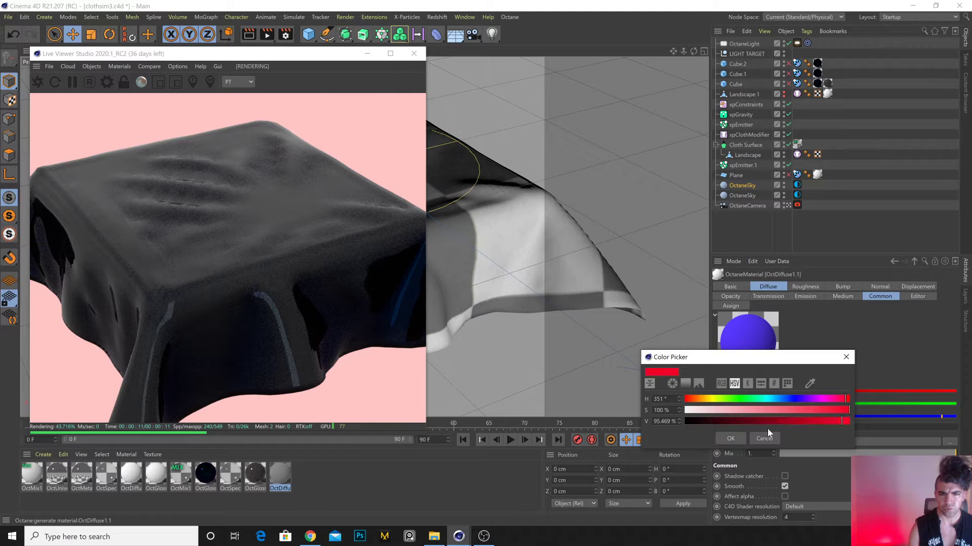
left_click(730, 439)
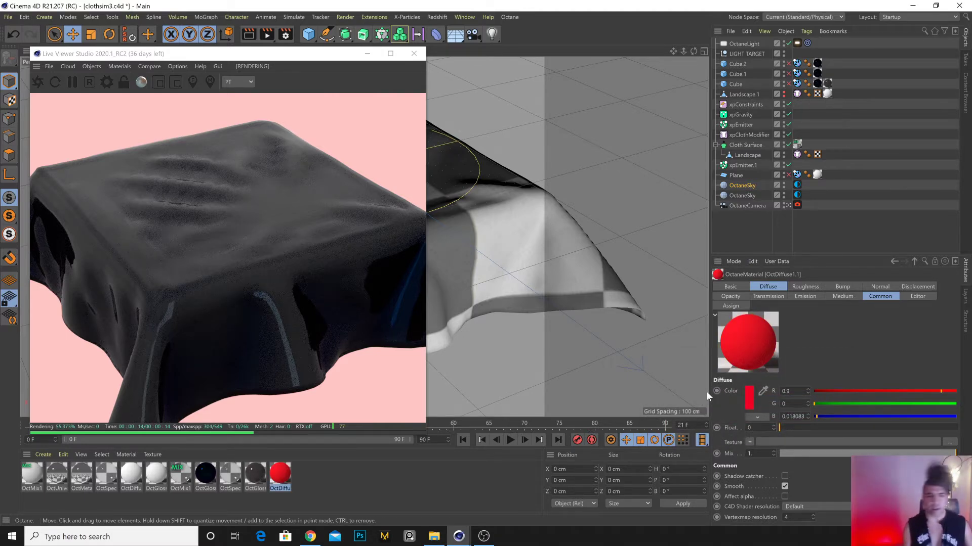
Examine the draped cloth render from several angles and look at the Pathtracing kernel settings.
left_click_drag(660, 351, 492, 210, "alt")
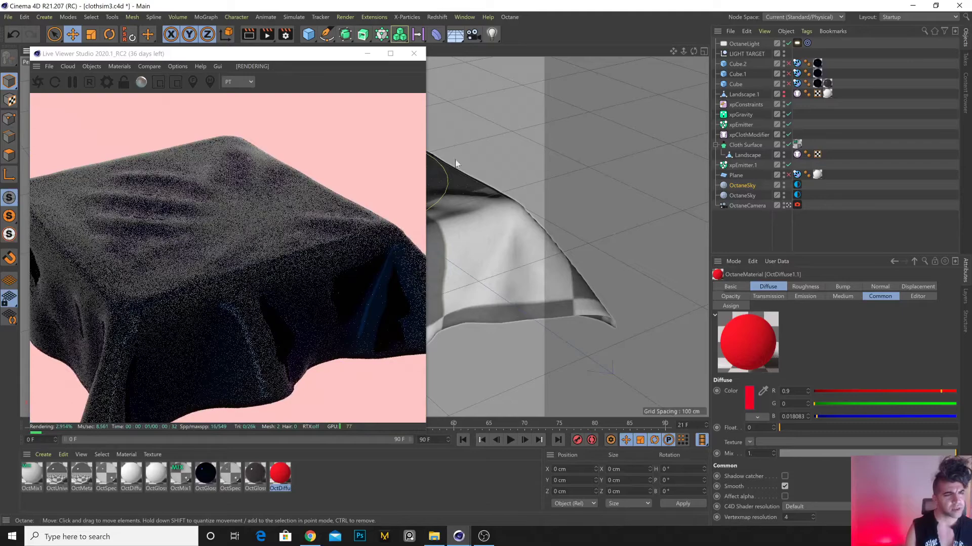
left_click_drag(455, 160, 487, 249, "alt")
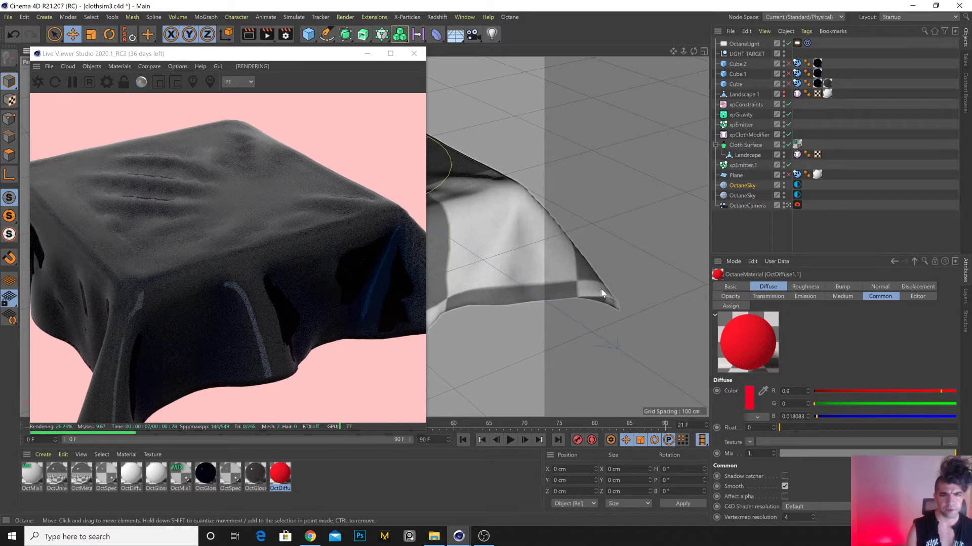
left_click_drag(466, 259, 405, 335, "alt")
left_click(107, 81)
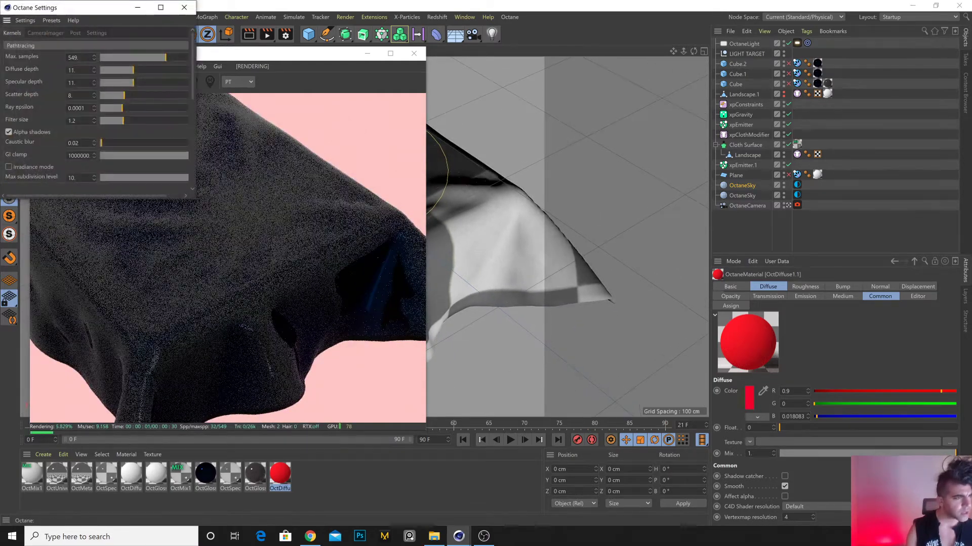
left_click(183, 7)
Rewind the simulation to frame 0 and frame the floating cloth closely.
left_click_drag(511, 369, 496, 385, "alt")
left_click(481, 440)
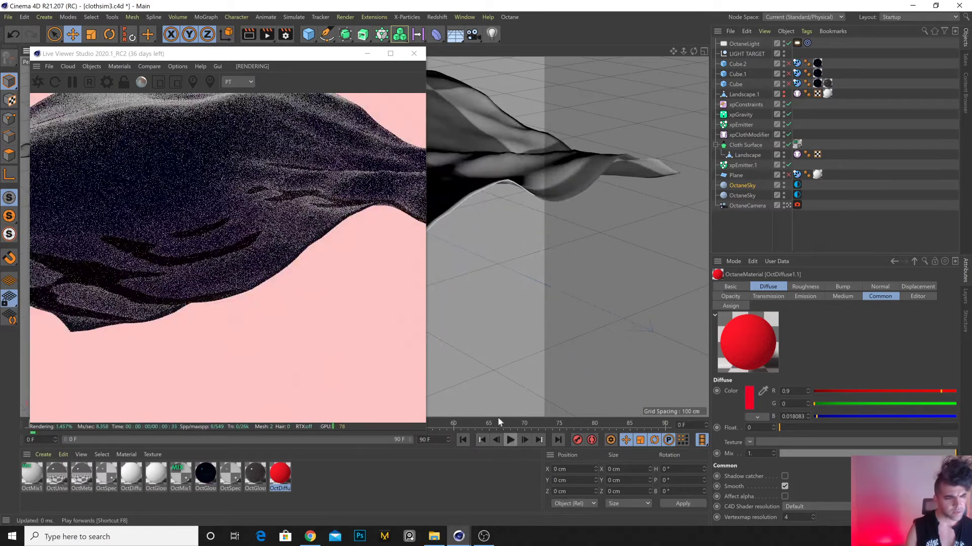
mouse_move(510, 338)
left_mouse_down("alt")
mouse_move(517, 333)
mouse_move(491, 310)
mouse_move(501, 323)
left_mouse_up("alt")
scroll(502, 323, "up", 3)
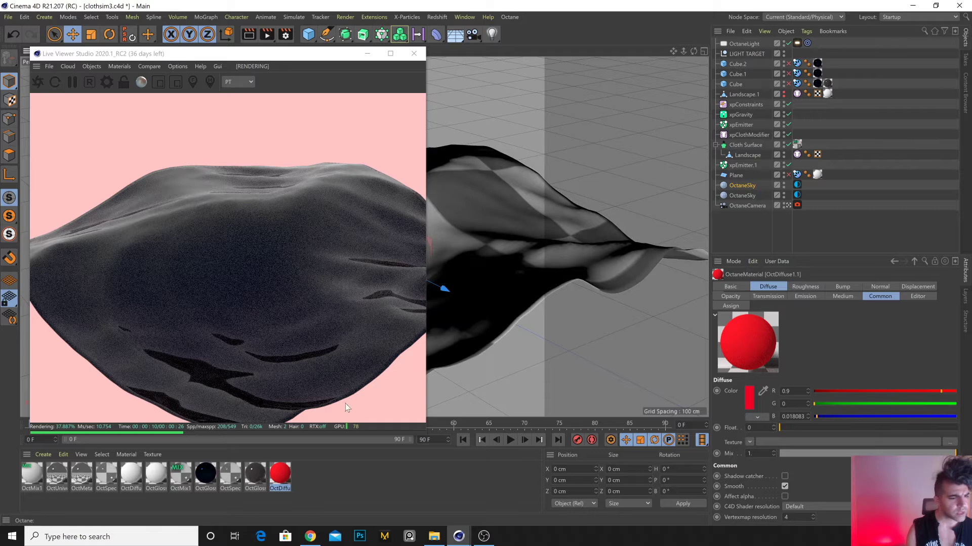
Use the red OctDiffuse1.1 as Material2 of the cloth's OctMix1.1 and check the render from the side.
left_click(182, 475)
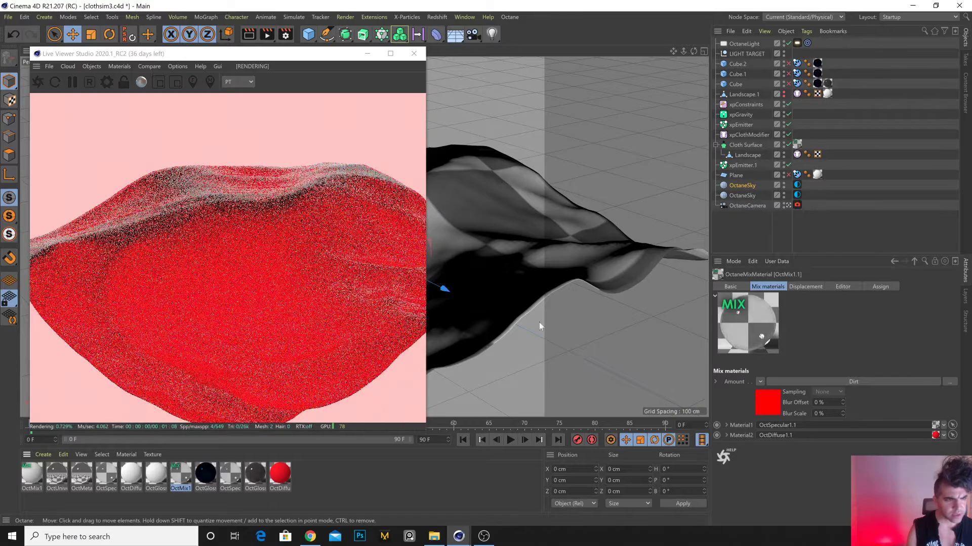
left_click_drag(529, 247, 523, 206, "alt")
left_click_drag(520, 246, 566, 283, "alt")
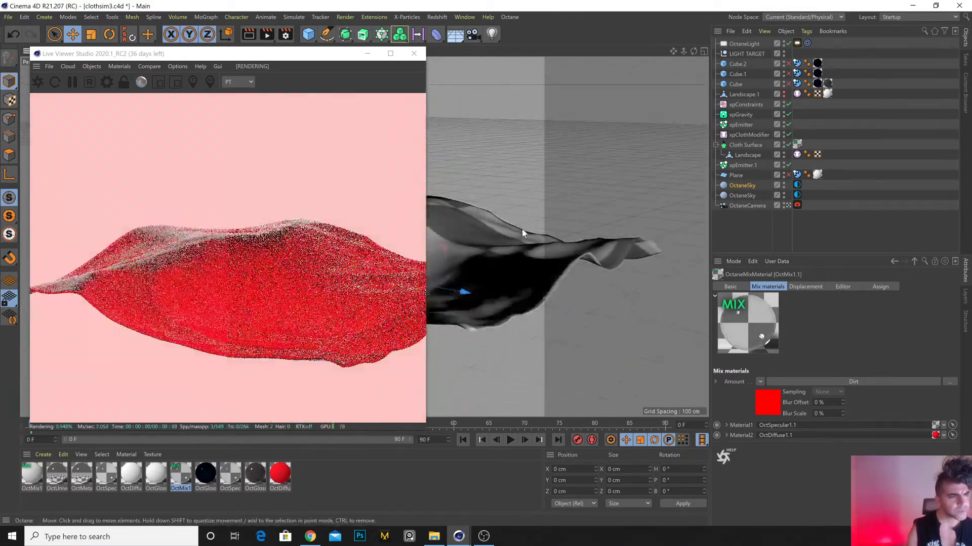
Try inverting the normal in the cloth mix material's dirt texture and inspect the cloth render from a higher angle.
left_click(854, 382)
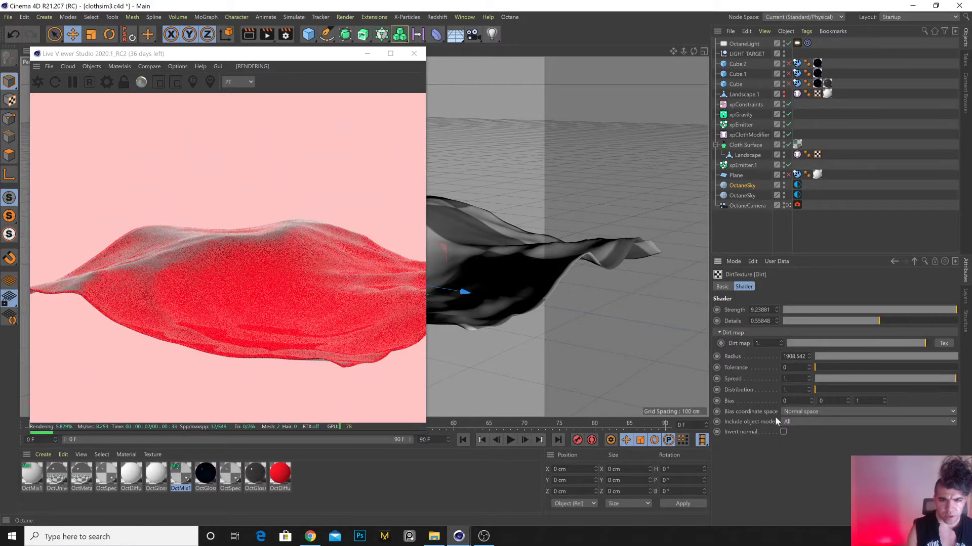
left_click(783, 432)
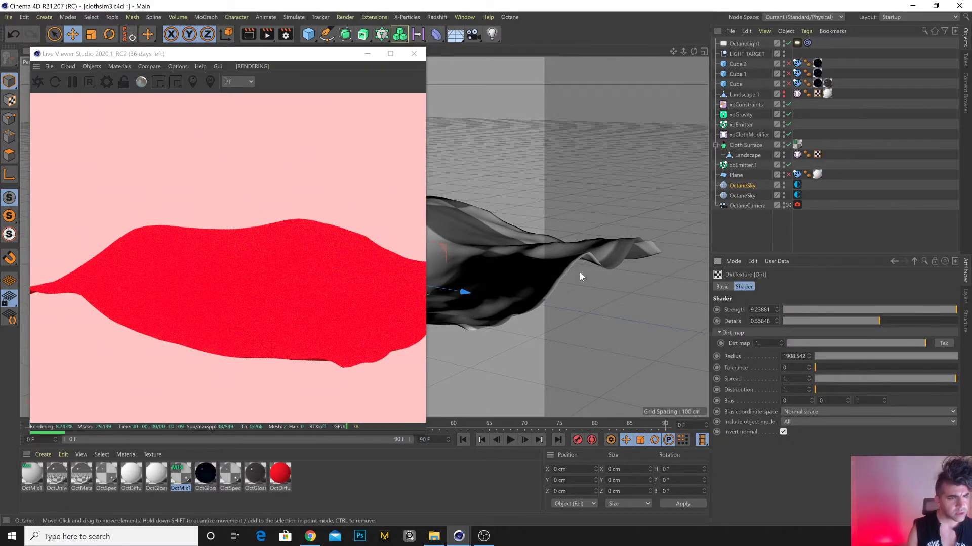
left_click_drag(582, 270, 567, 317, "alt")
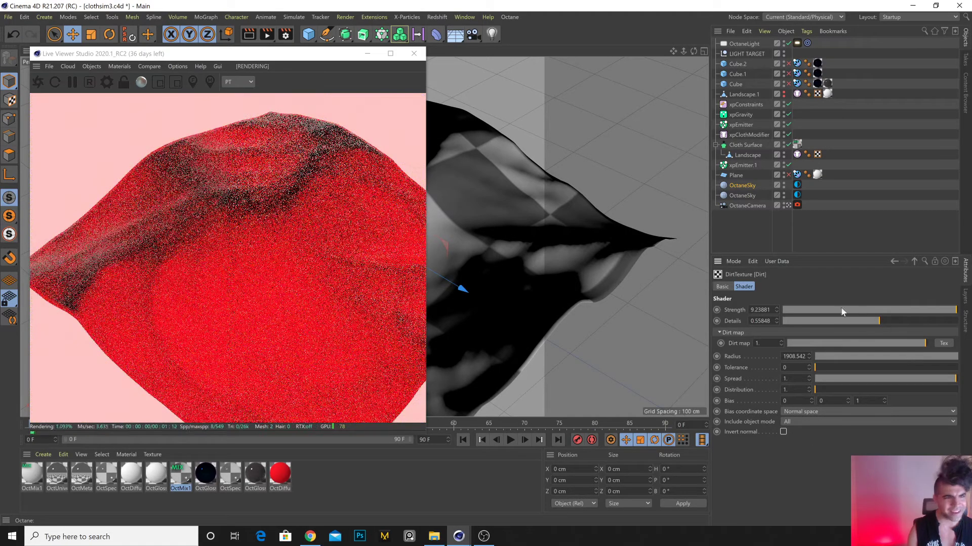
left_click_drag(555, 238, 522, 250, "alt")
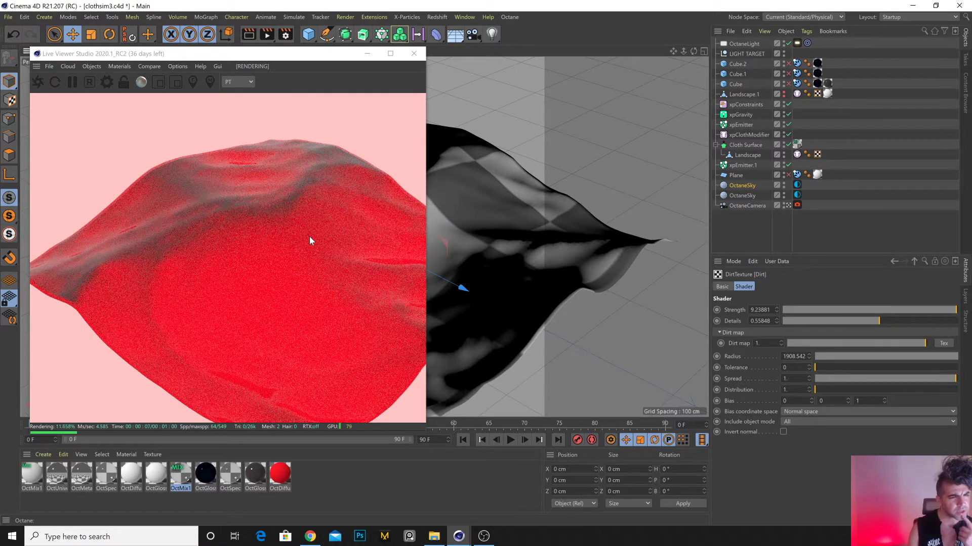
In OctMix1.1's dirt texture, set Details to about 1.02, Dirt map about 0.168, Radius about 2.3 cm and Strength about 7.99.
left_click(205, 475)
left_click(183, 476)
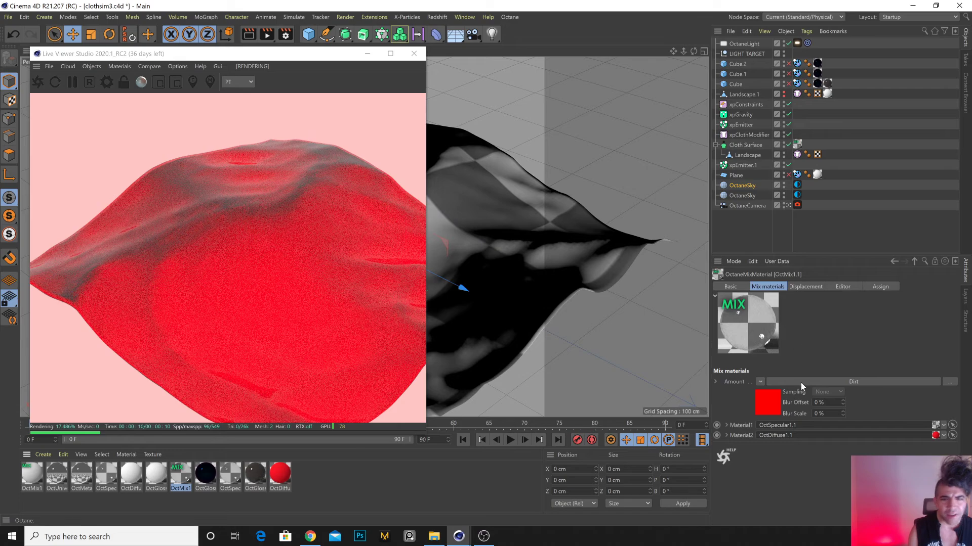
left_click(856, 382)
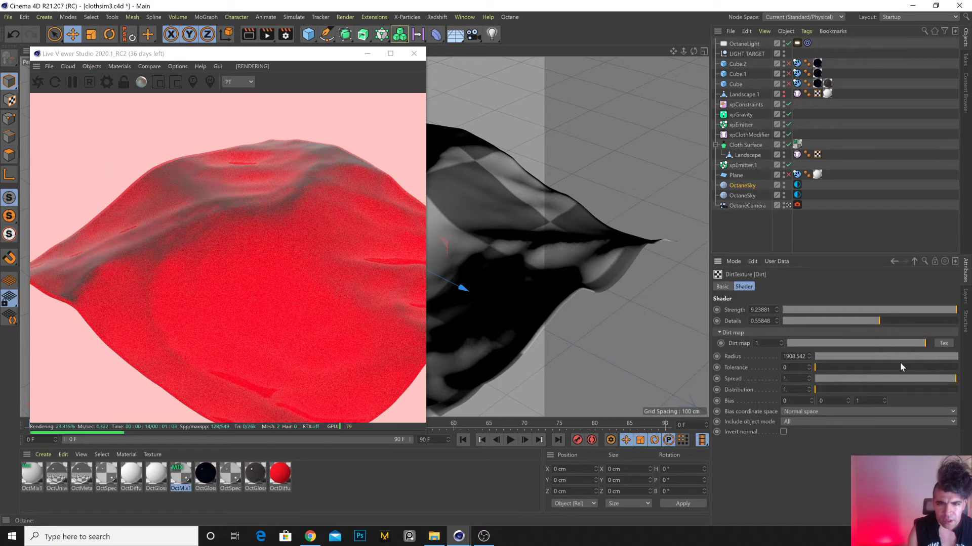
left_click_drag(884, 320, 912, 356)
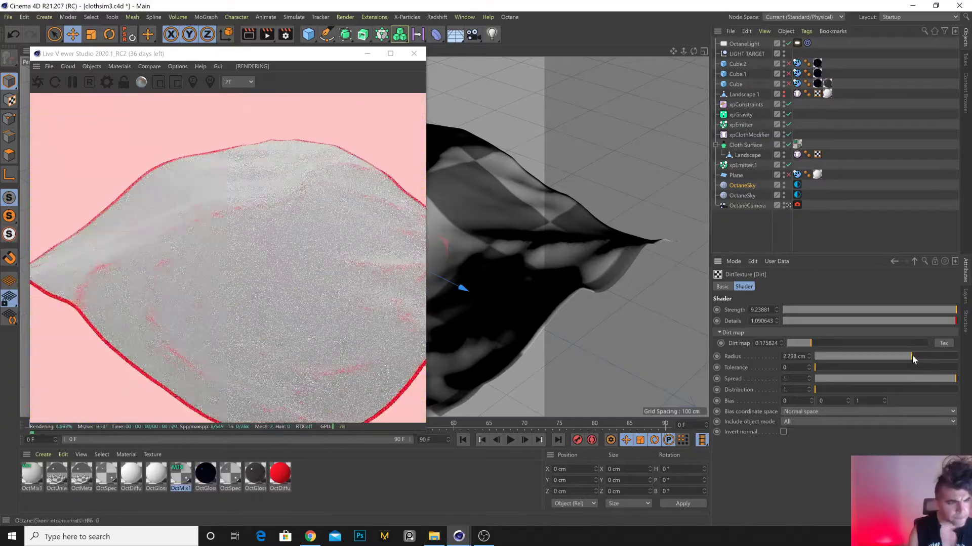
mouse_move(812, 343)
left_mouse_down()
mouse_move(846, 342)
mouse_move(810, 344)
left_mouse_up()
left_click_drag(925, 311, 950, 311)
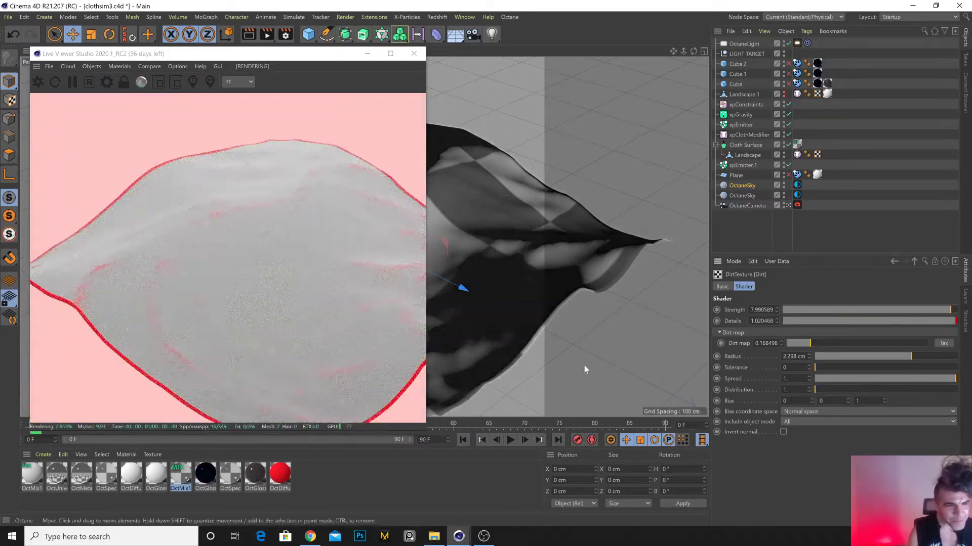
Set the dirt texture's Spread to about 0.982, Tolerance to about 0.005 and Radius to about 3.85 cm, checking the cloth from the side.
mouse_move(940, 378)
left_mouse_down()
mouse_move(876, 374)
mouse_move(949, 382)
left_mouse_up()
left_click_drag(840, 366, 819, 370)
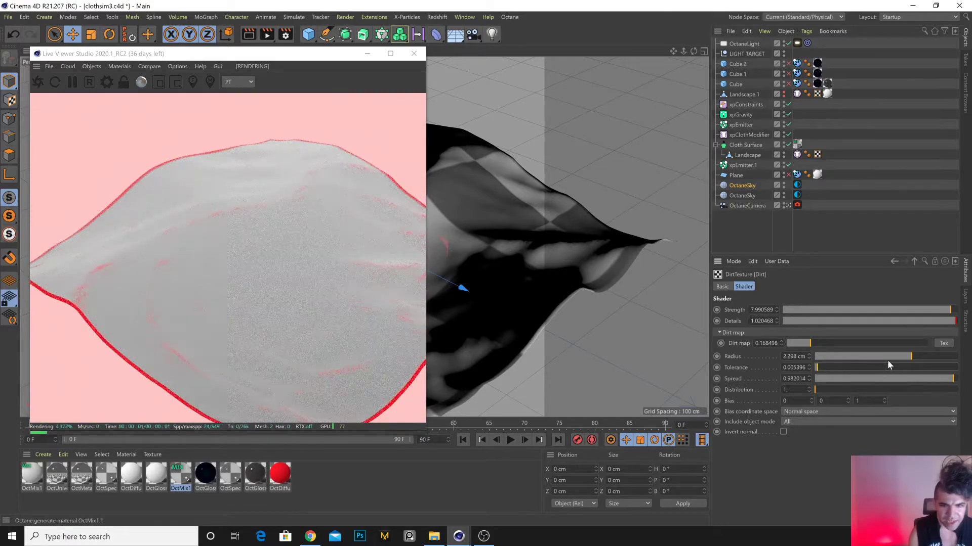
left_click(915, 356)
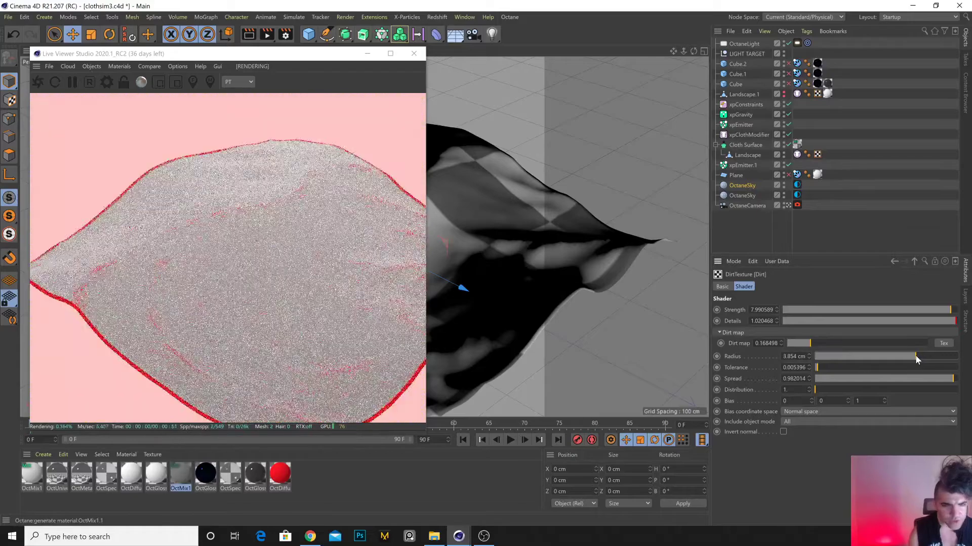
left_click_drag(536, 287, 483, 284, "alt")
Turn off shadow visibility in the OctaneLight's light tag.
left_click(797, 44)
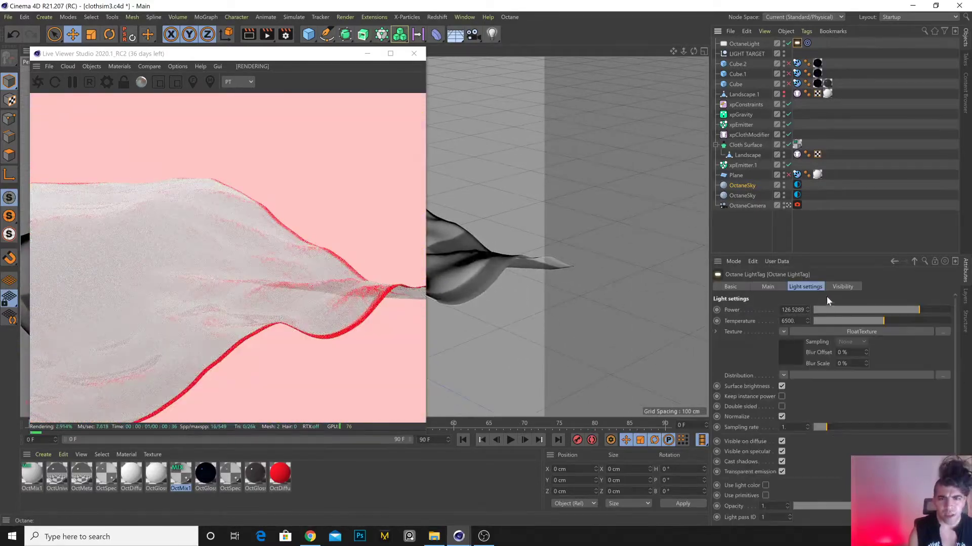
left_click(841, 287)
left_click(770, 319)
Enable the Cube under the cloth and replay the simulation from frame 0 to frame 23, viewing the drape from above.
left_click_drag(549, 298, 515, 354, "alt")
left_click(510, 439)
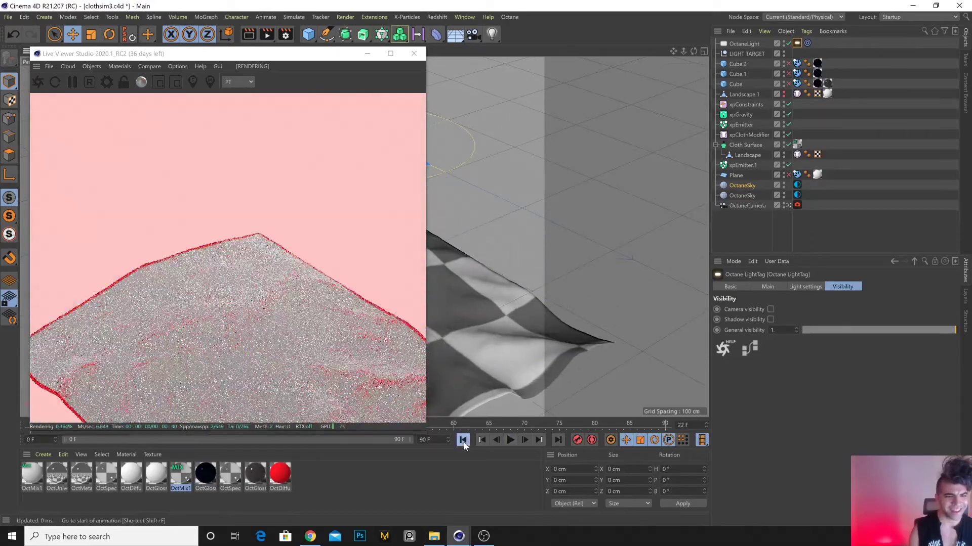
left_click(462, 440)
left_click(787, 84)
left_click(511, 440)
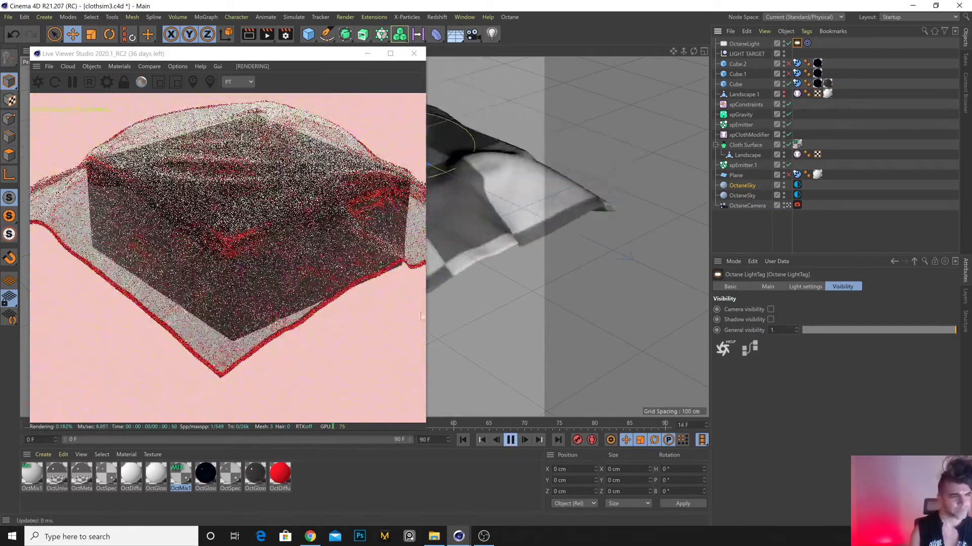
left_click(510, 440)
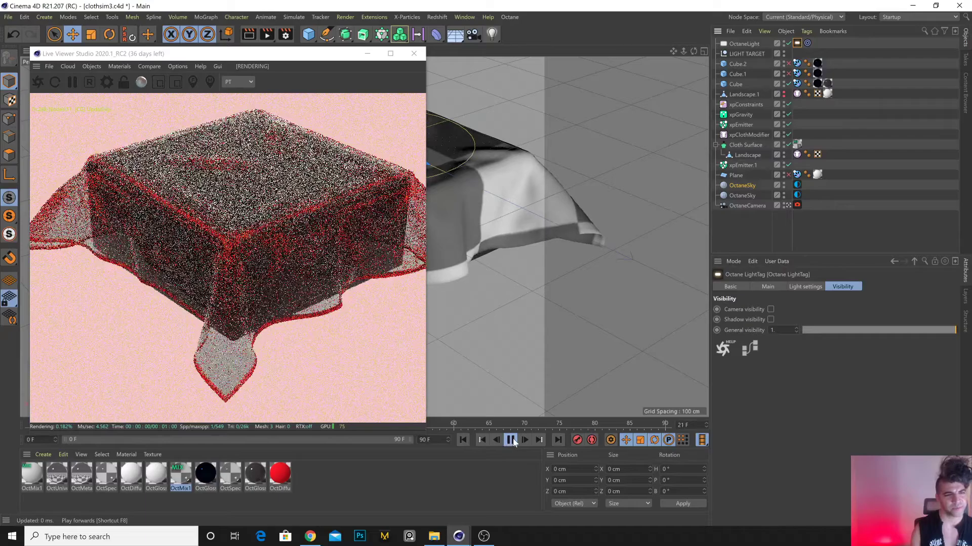
left_click_drag(484, 248, 538, 332, "alt")
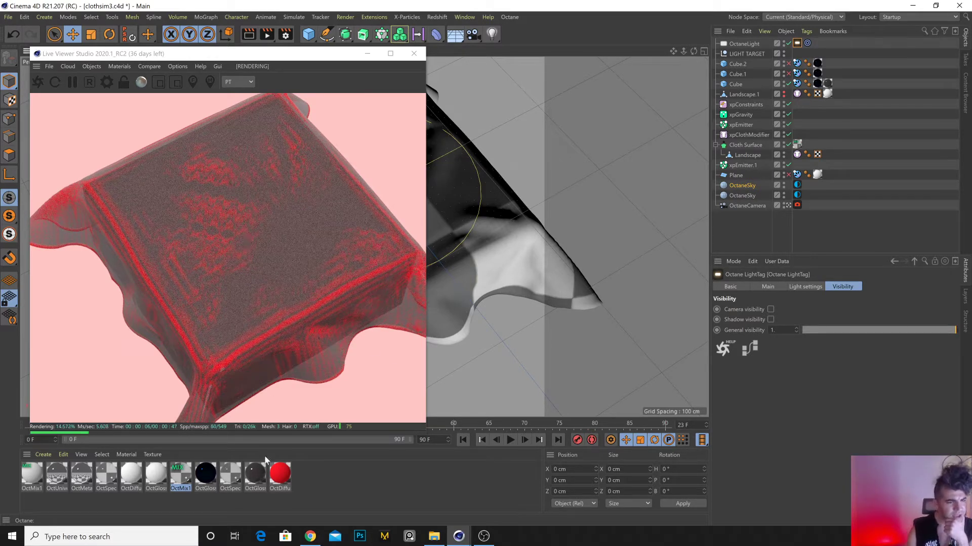
Reduce the OctMix1.1 dirt texture's Strength to about 0.687 and Details to about 0.596.
left_click(190, 476)
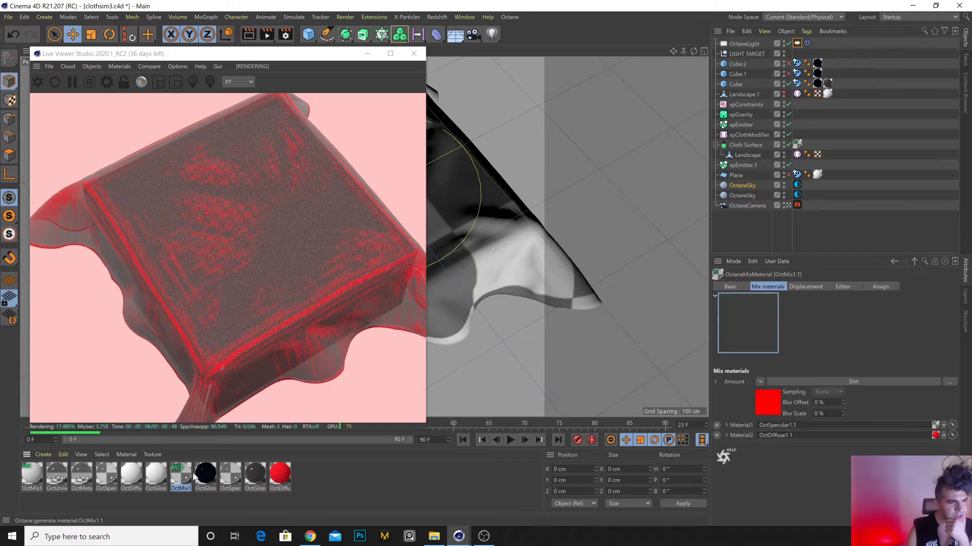
left_click(853, 382)
left_click_drag(899, 314, 857, 312)
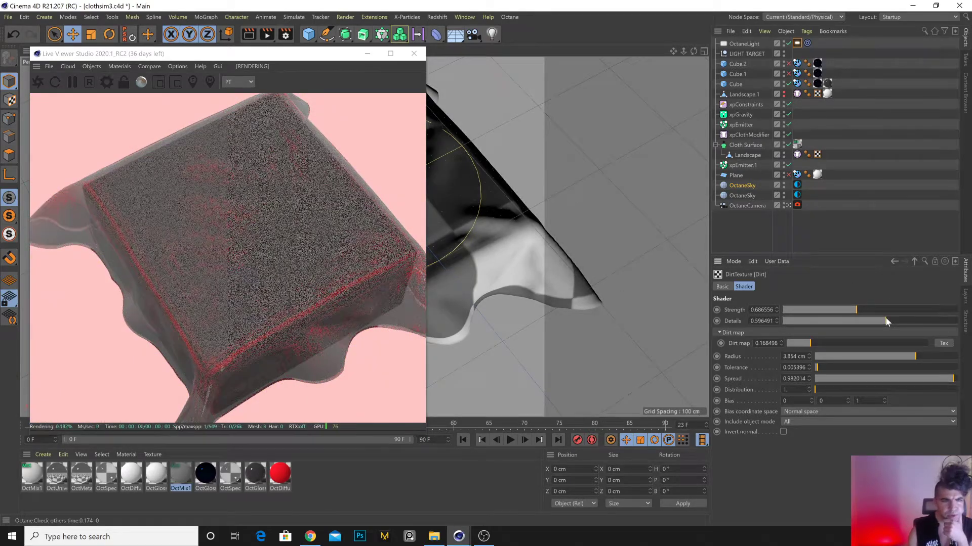
left_click(885, 321)
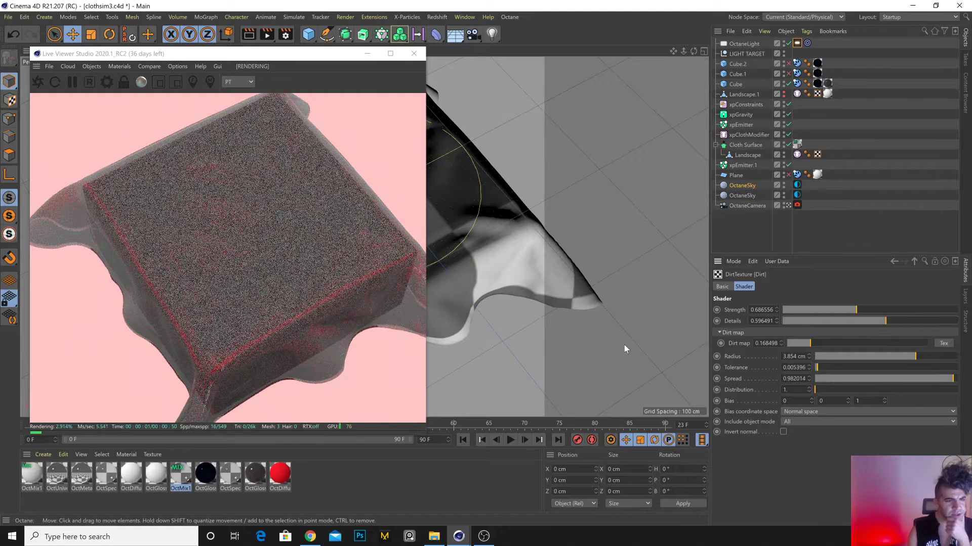
Apply the OctMix1.1 material to the Cube and copy the Cube.
left_click(870, 131)
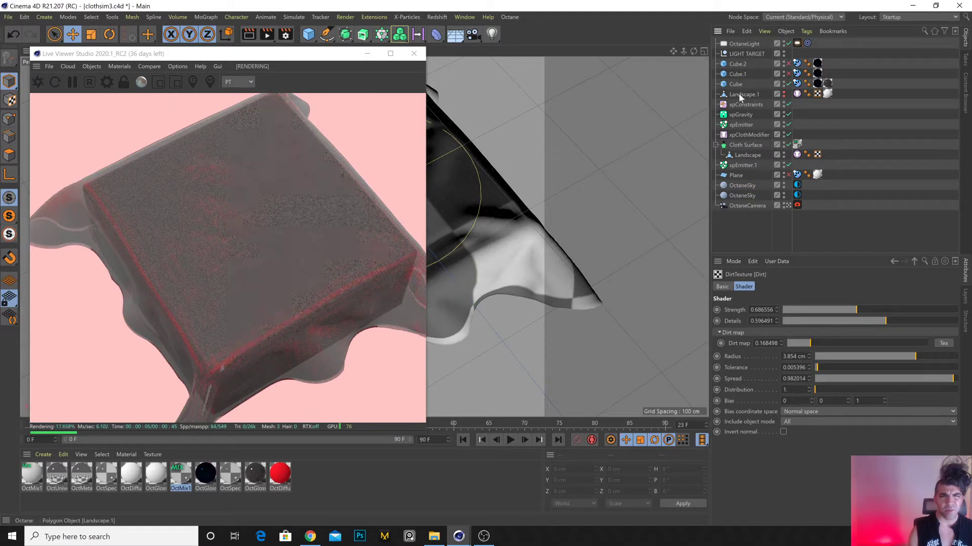
left_click(740, 147)
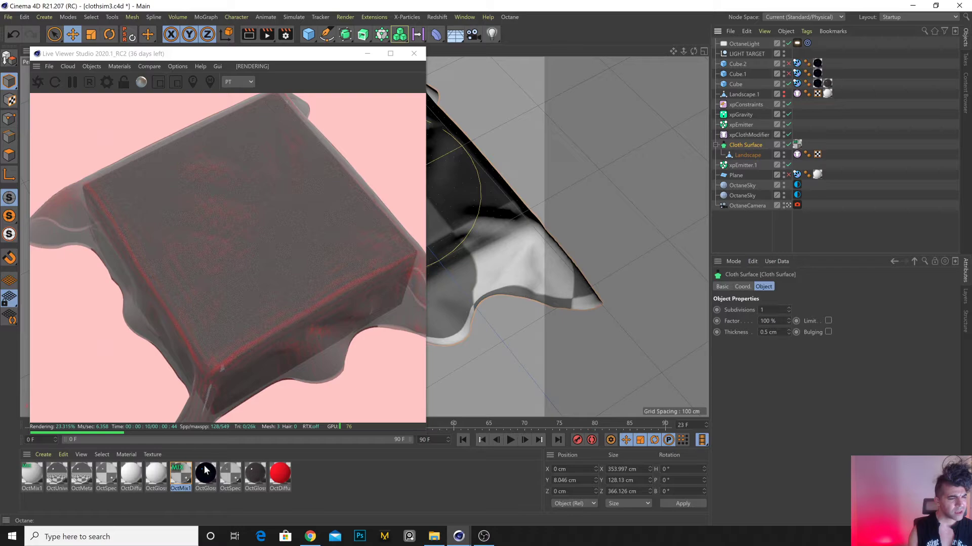
left_click_drag(751, 84, 751, 84)
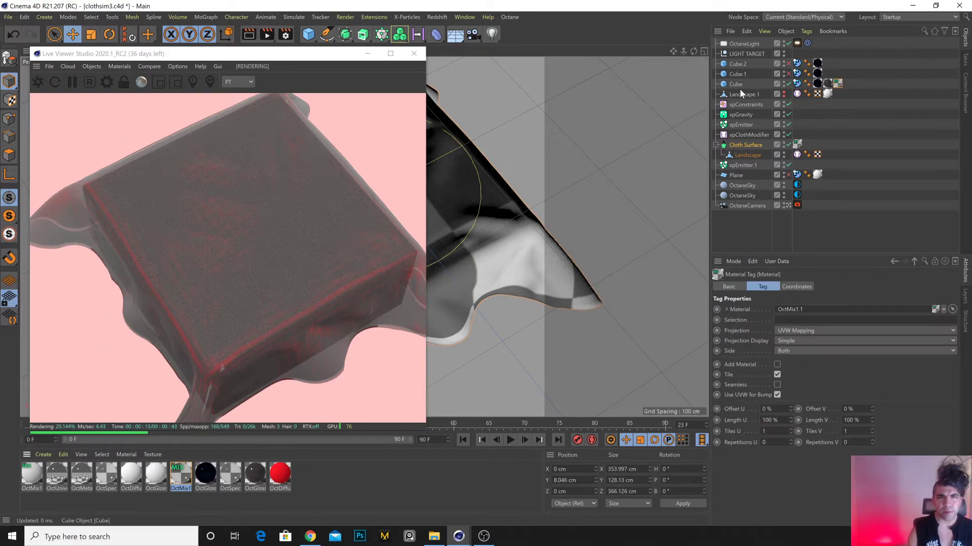
left_click(742, 86)
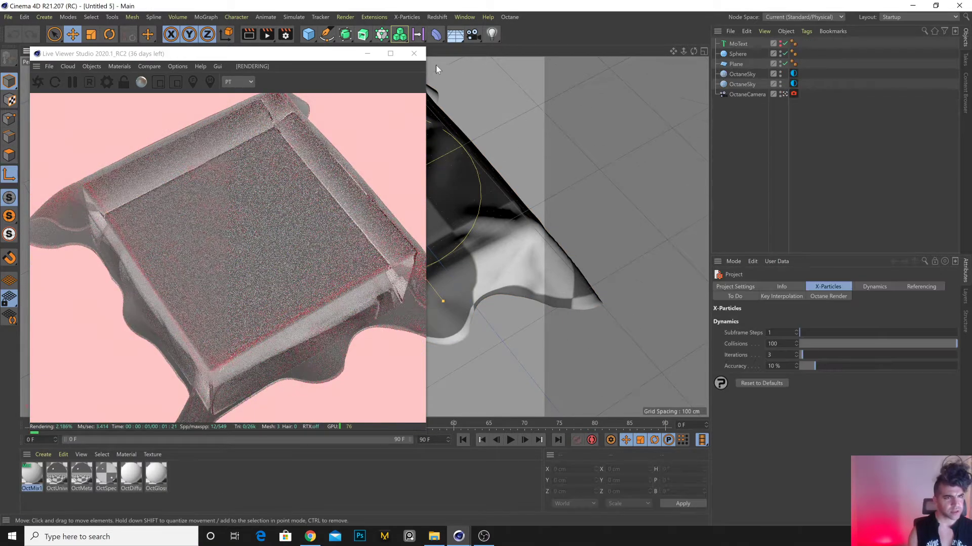
In the Untitled 5 scene, turn off axis mode and delete the sphere and the plane.
left_click(10, 174)
left_click(344, 248)
key("Delete")
left_click(368, 208)
key("Delete")
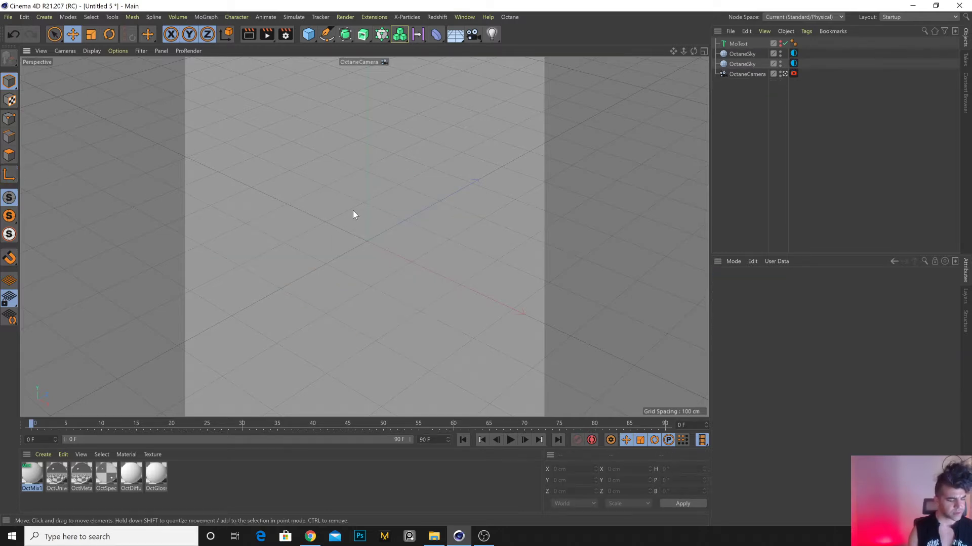
Paste the copied Cube to bring its Octane materials into the scene, and delete the pasted Cube.
key("ctrl+v")
left_click(857, 68)
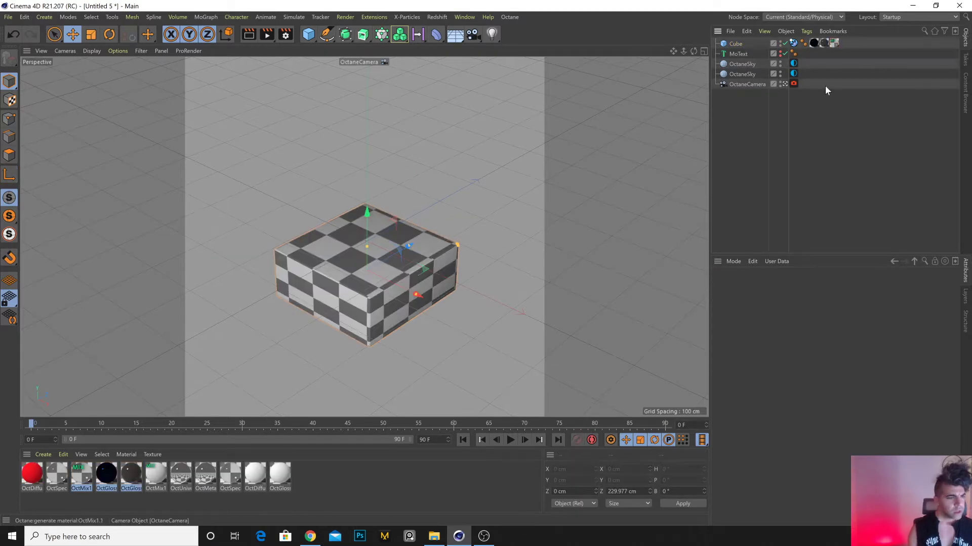
key("Delete")
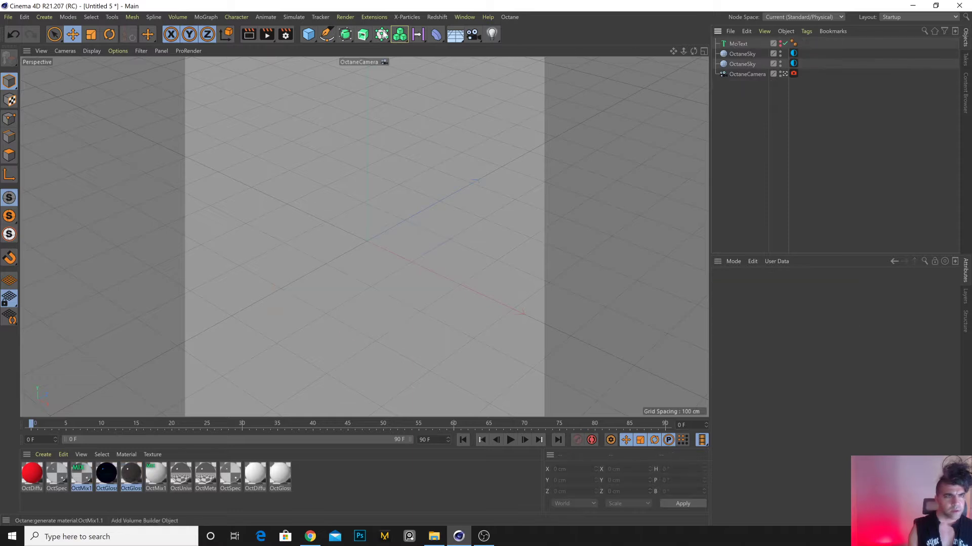
Add a new Cube primitive and switch the viewport to a display mode that shows its segment lines.
left_click(307, 34)
left_click(406, 18)
left_click(422, 9)
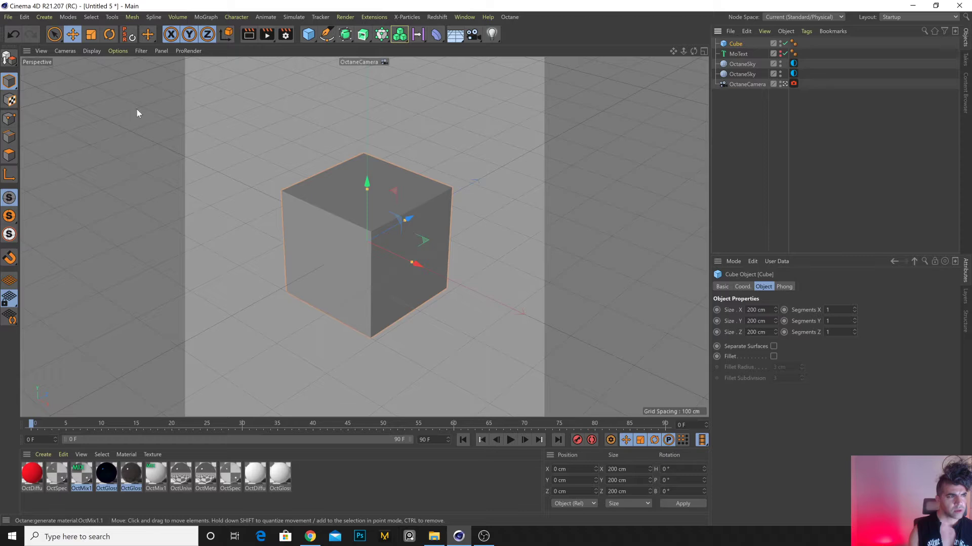
left_click(92, 50)
left_click(158, 140)
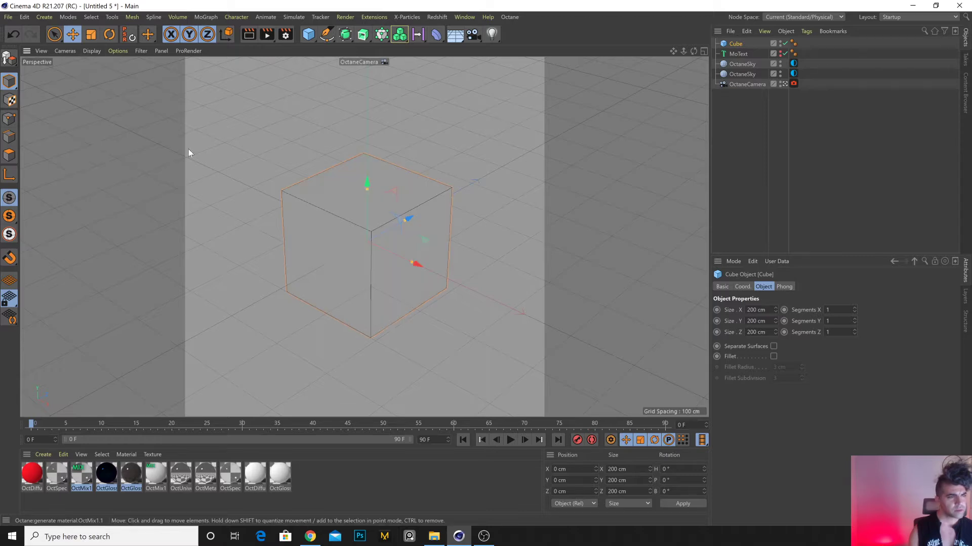
left_click(91, 50)
left_click(104, 132)
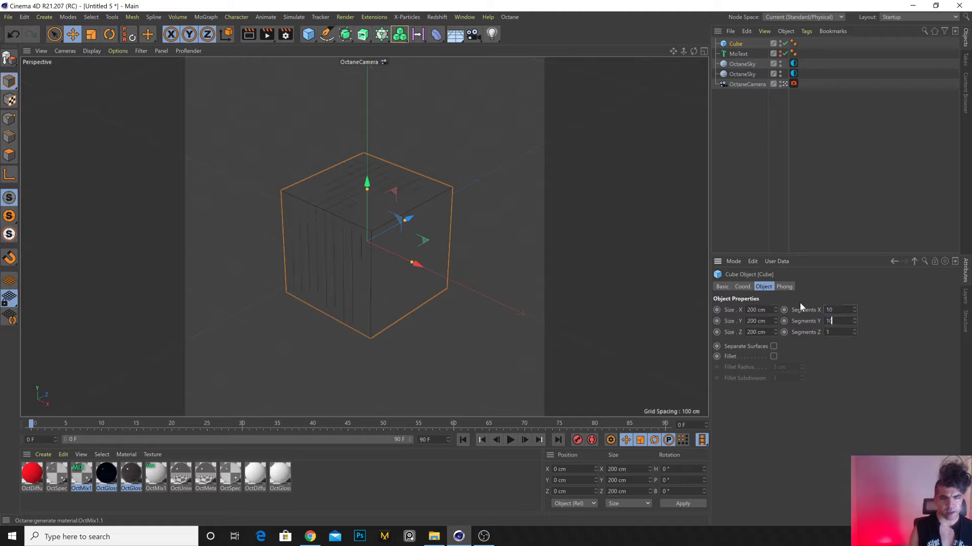
Set the cube's segments to 20 in X, Y and Z and convert it to an editable polygon object.
type("10")
key("Return")
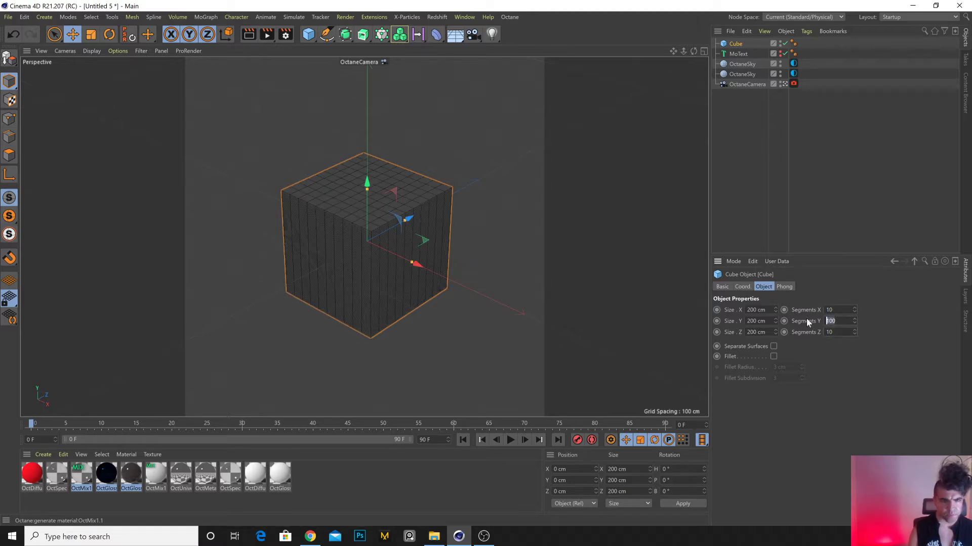
type("10")
key("Return")
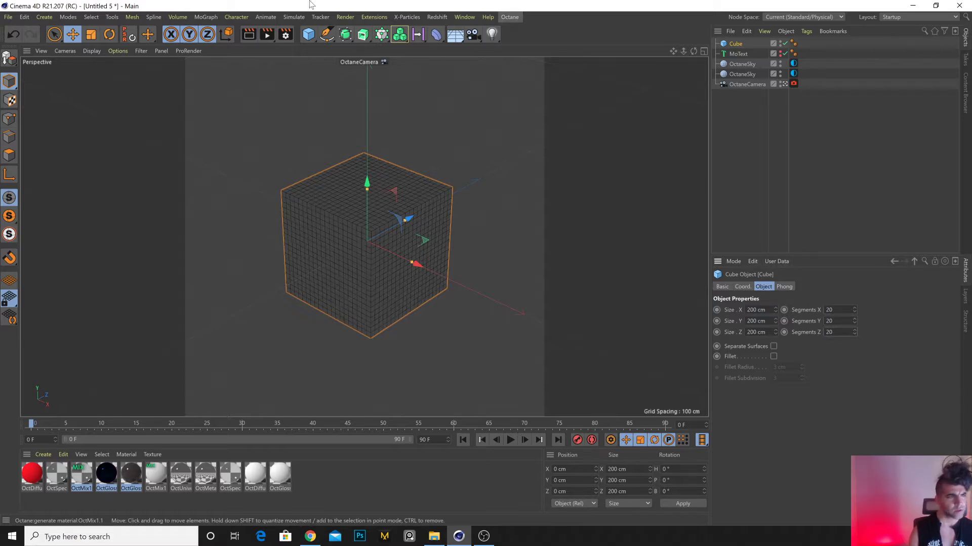
key("c")
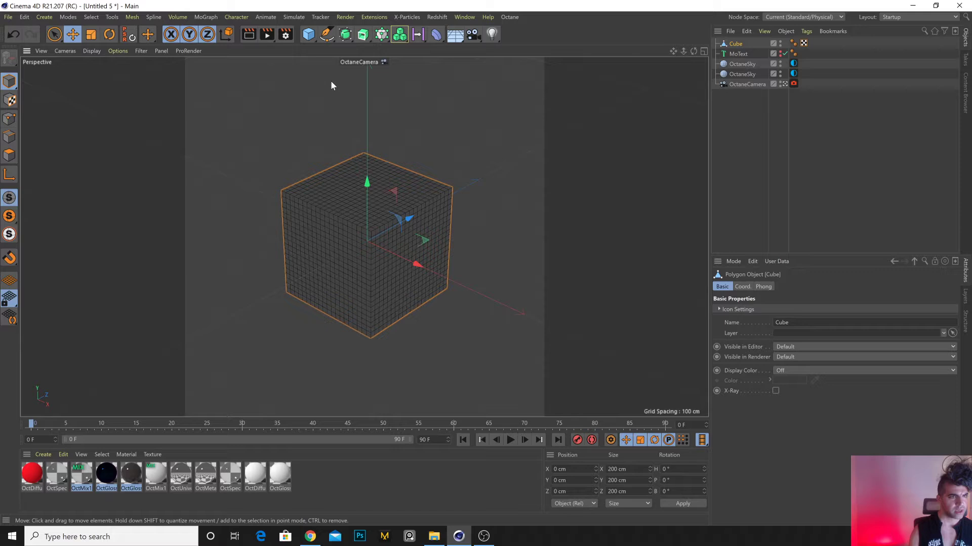
Create an X-Particles cloth setup from the cube and set the xpGravity strength to 0 cm.
left_click(405, 17)
mouse_move(409, 121)
mouse_move(501, 122)
left_click(544, 123)
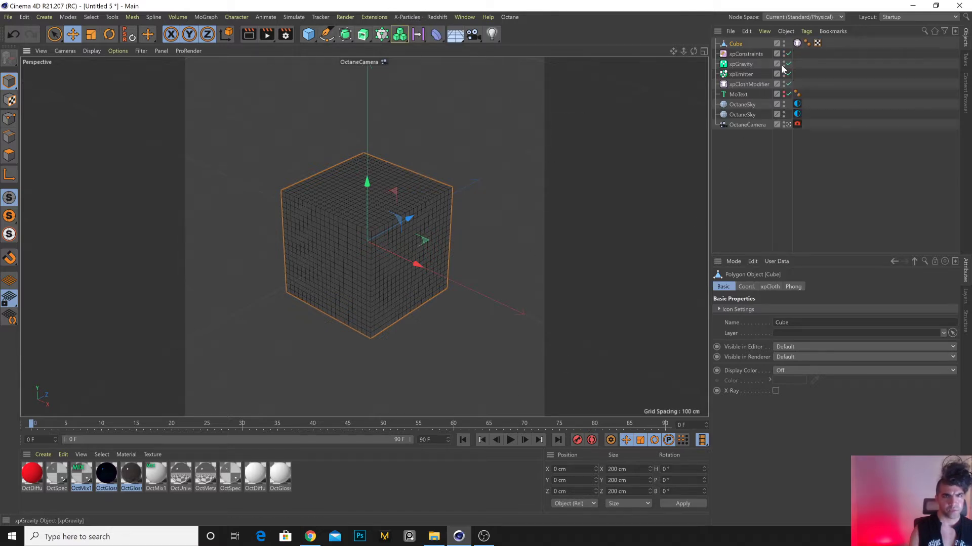
left_click(740, 64)
type("0")
key("Return")
Add an xpTurbulence modifier and play the cube's cloth simulation.
left_click(407, 17)
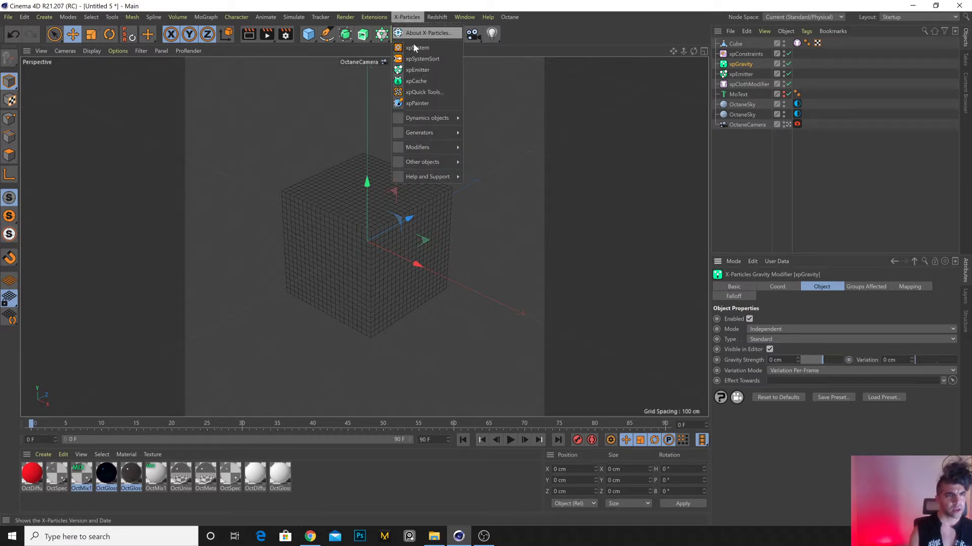
mouse_move(435, 147)
mouse_move(480, 162)
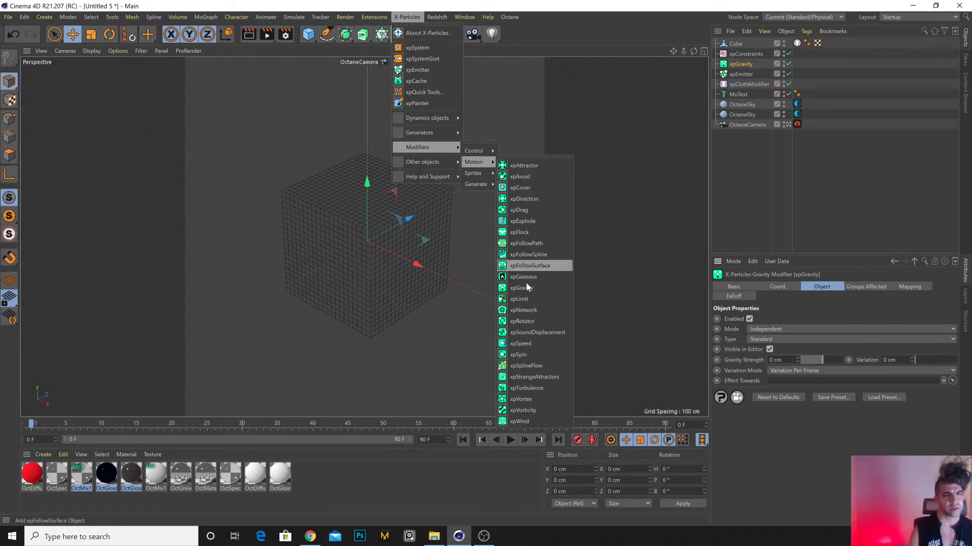
left_click(526, 388)
left_click(511, 440)
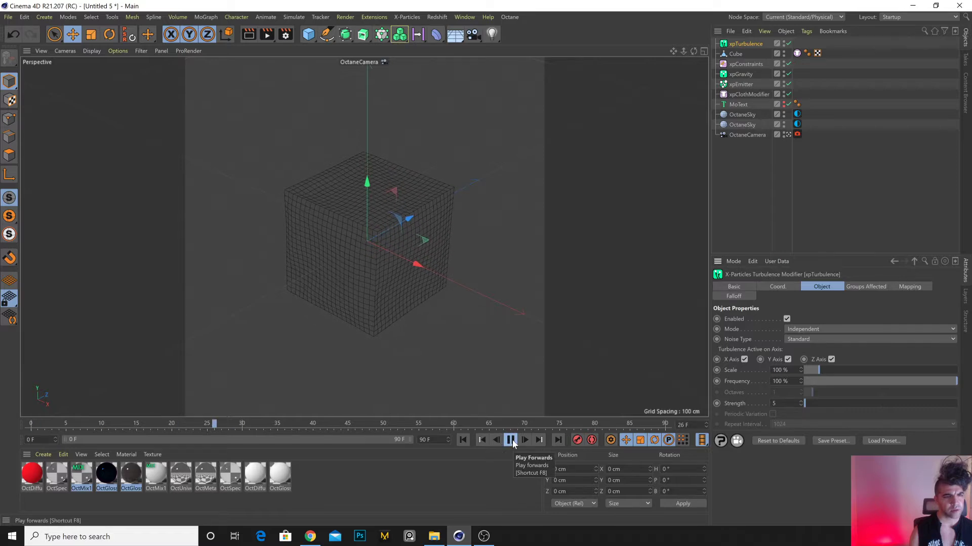
Add a second cube scaled down to about 158.6 cm inside the cloth cube and give it an X-Particles collider tag.
left_click(511, 440)
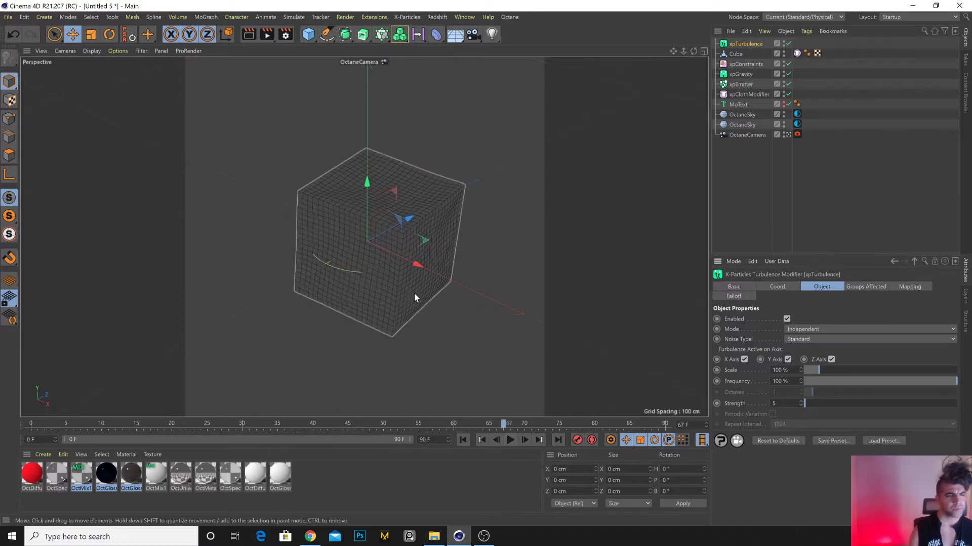
left_click_drag(308, 34, 315, 40)
left_click(496, 150)
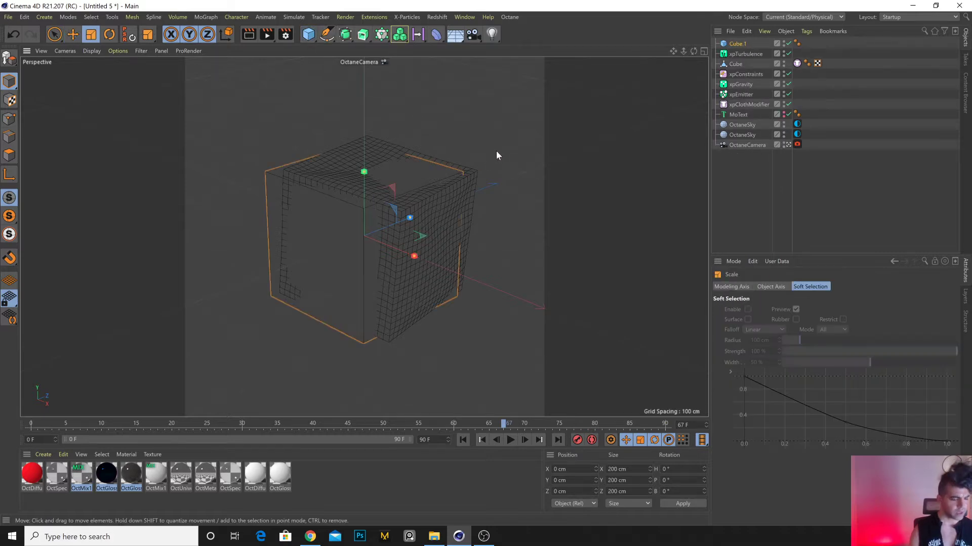
right_click(804, 44)
mouse_move(891, 214)
left_click(921, 236)
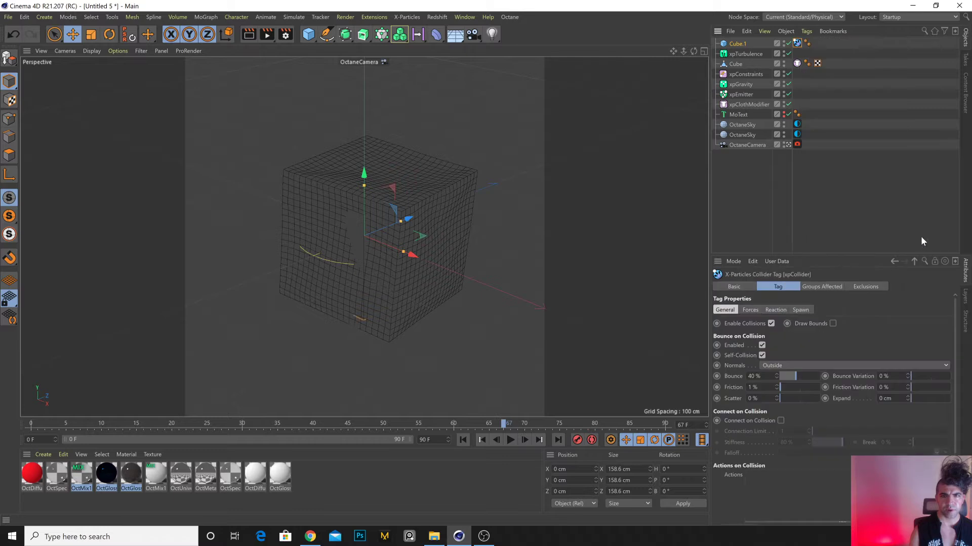
Fillet the inner collider cube with a 5 cm radius and 12 subdivisions.
left_click(740, 45)
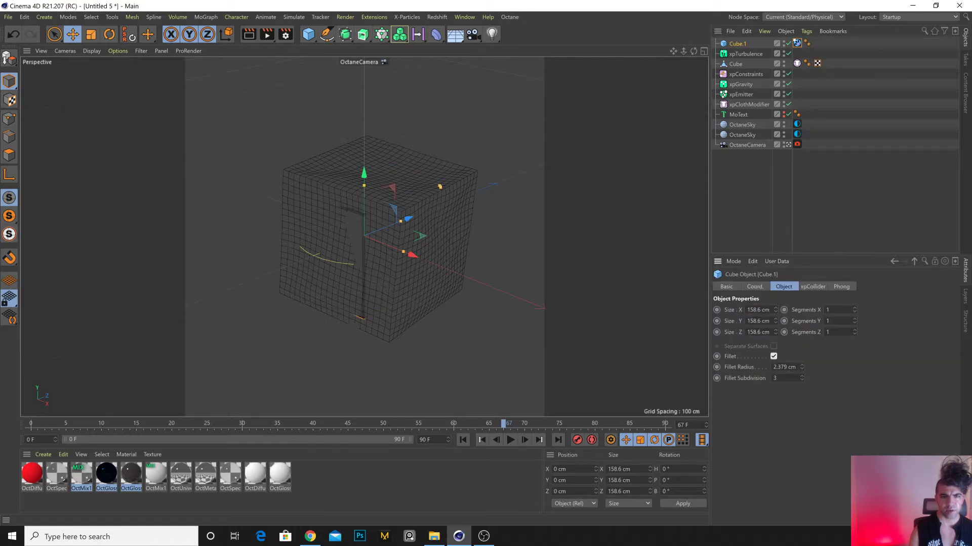
type("5")
key("Tab")
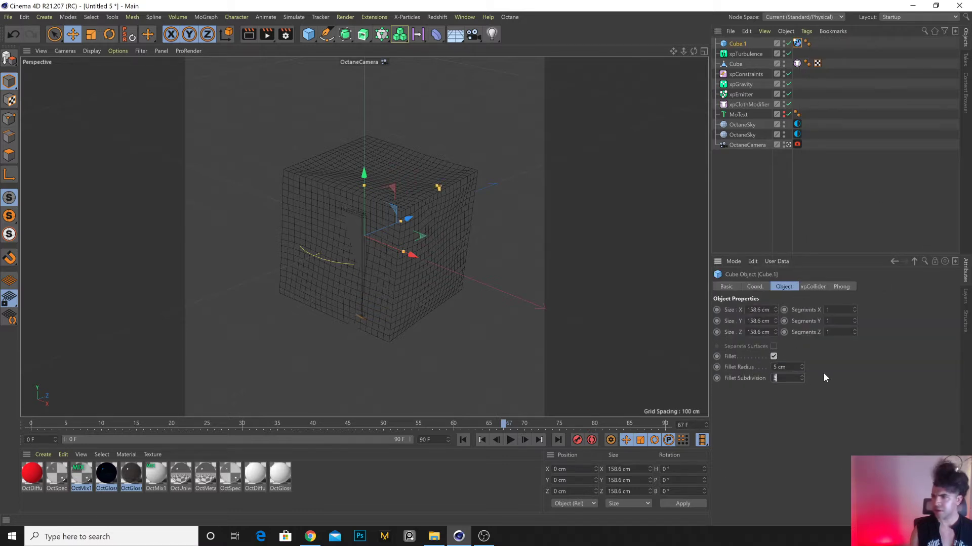
type("12")
key("Return")
Play the cloth simulation and extend the timeline and its preview range to 360 frames.
left_click(510, 440)
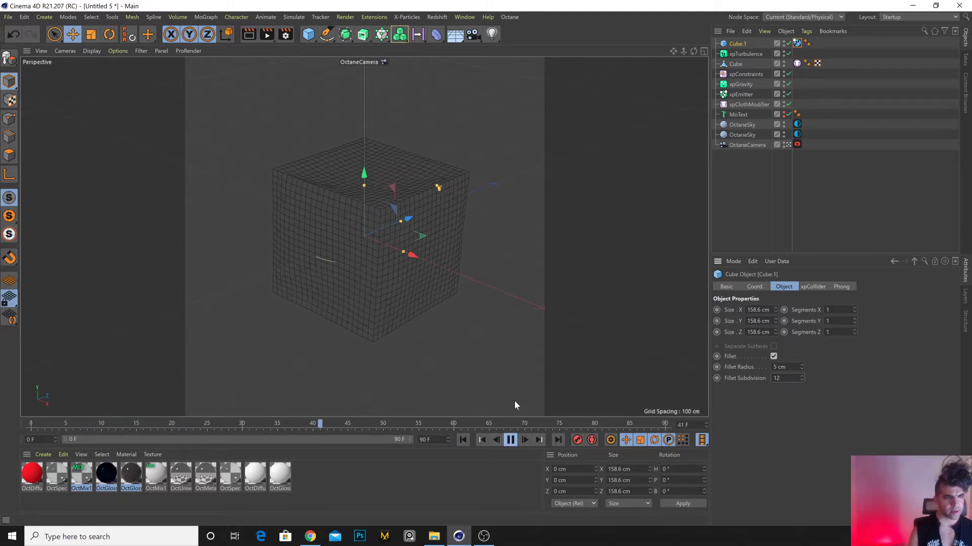
double_click(430, 439)
type("360")
key("Return")
left_click_drag(158, 439, 411, 439)
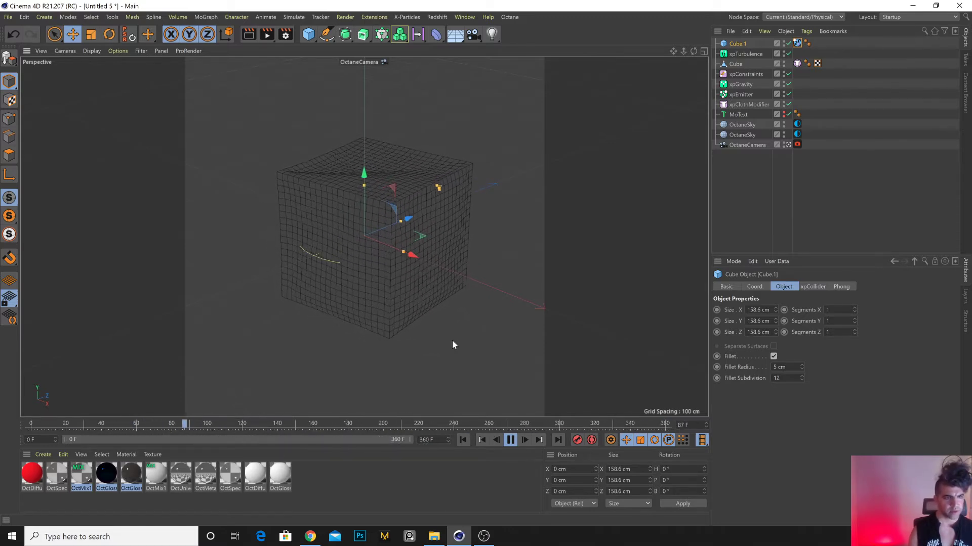
Start saving the scene and create and open a folder named 032620 inside C4D Dailies 2020.
key("ctrl+s")
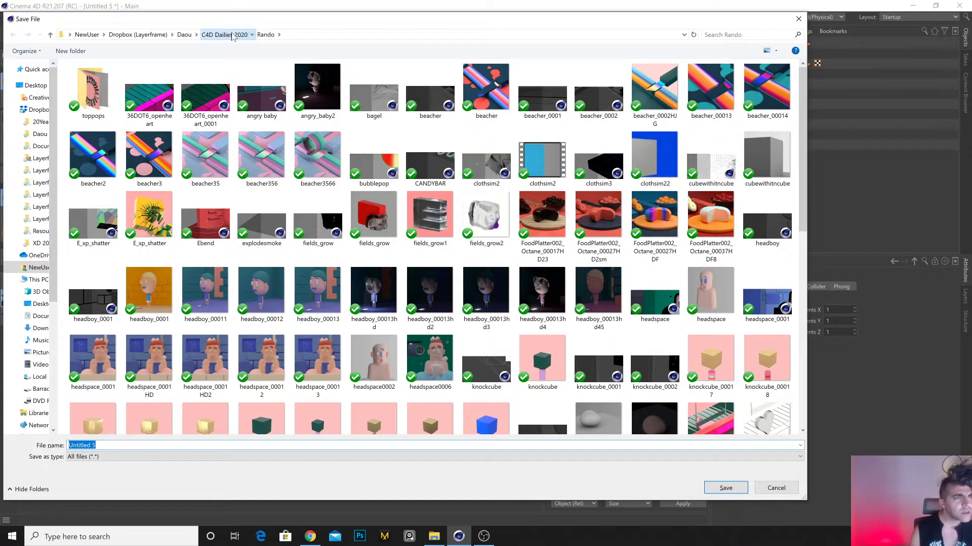
left_click(231, 35)
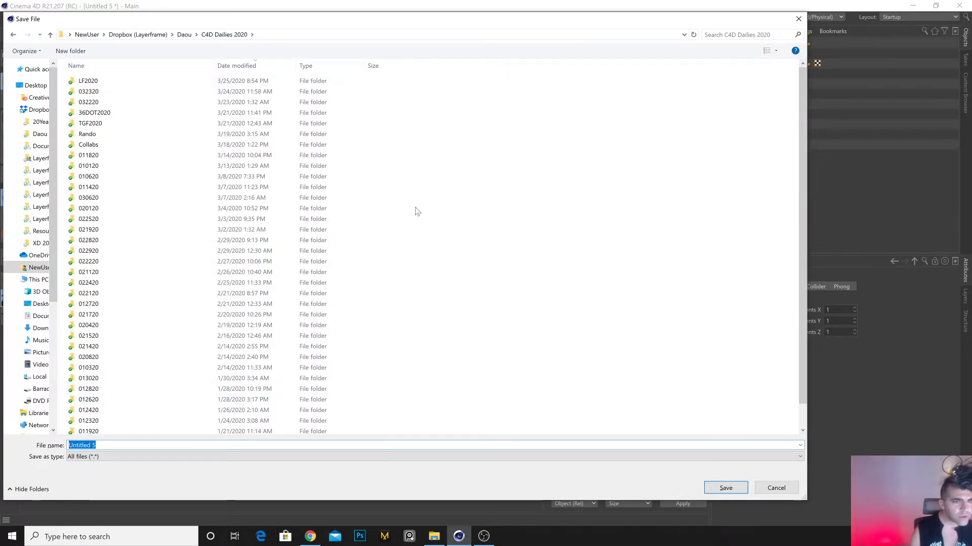
right_click(448, 178)
mouse_move(538, 368)
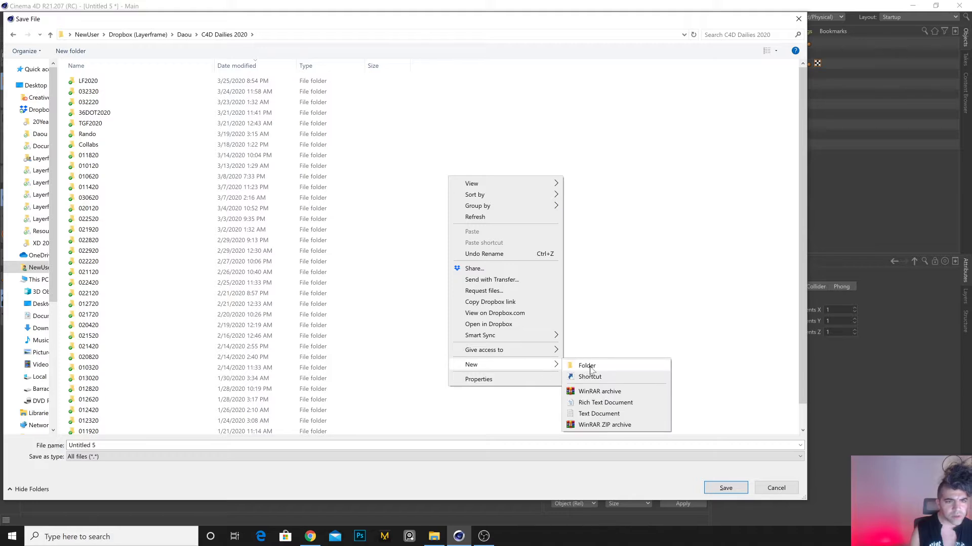
left_click(587, 365)
type("032")
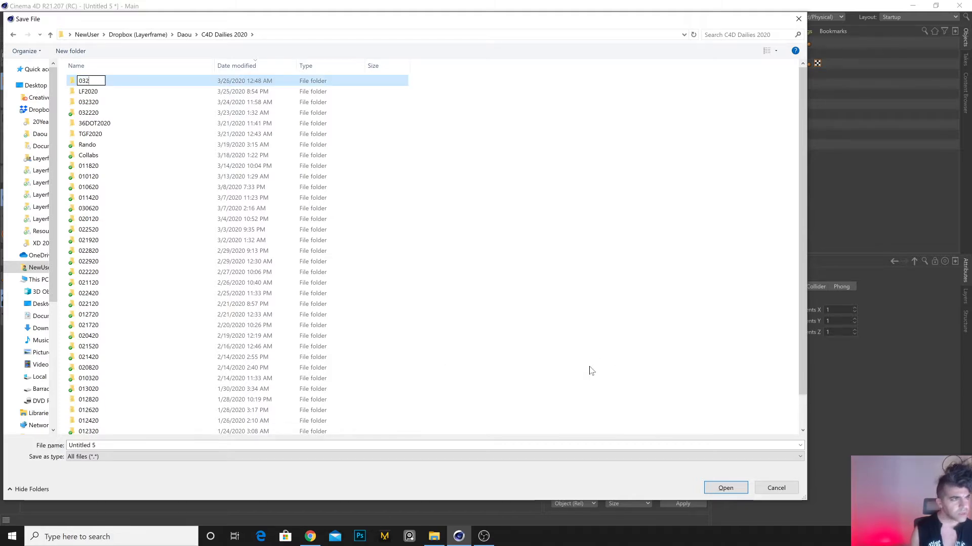
type("620")
key("Return")
double_click(151, 81)
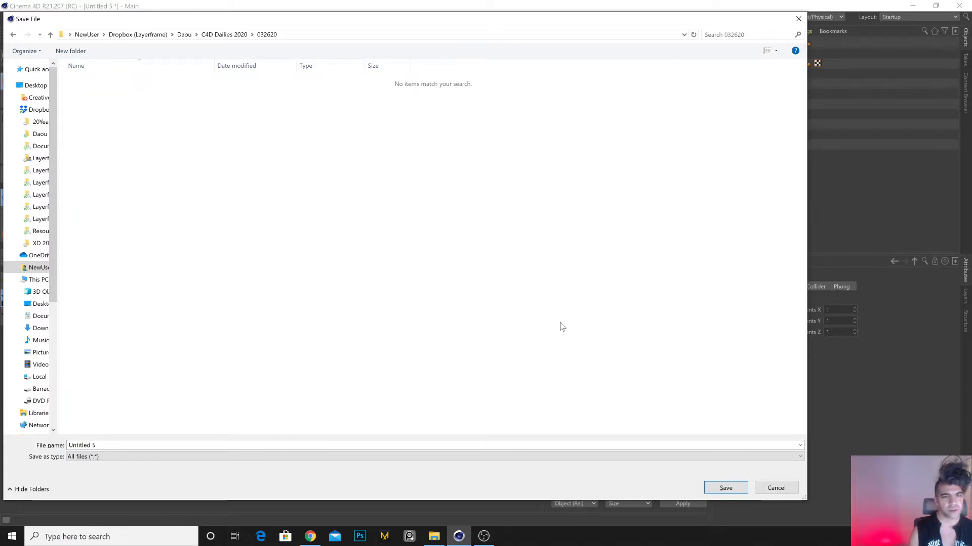
Save the scene in the new folder as glassytoglossy_fabriccube.
left_click(146, 445)
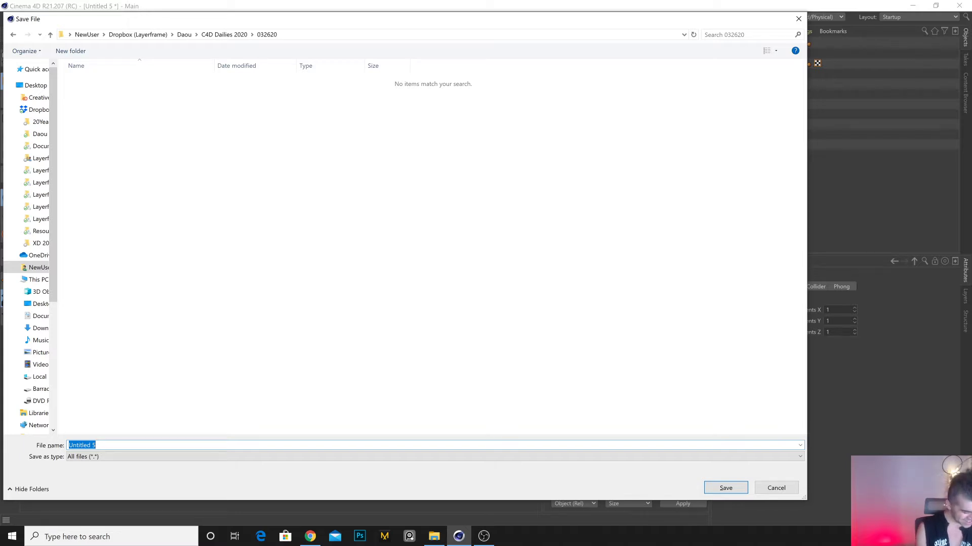
type("g")
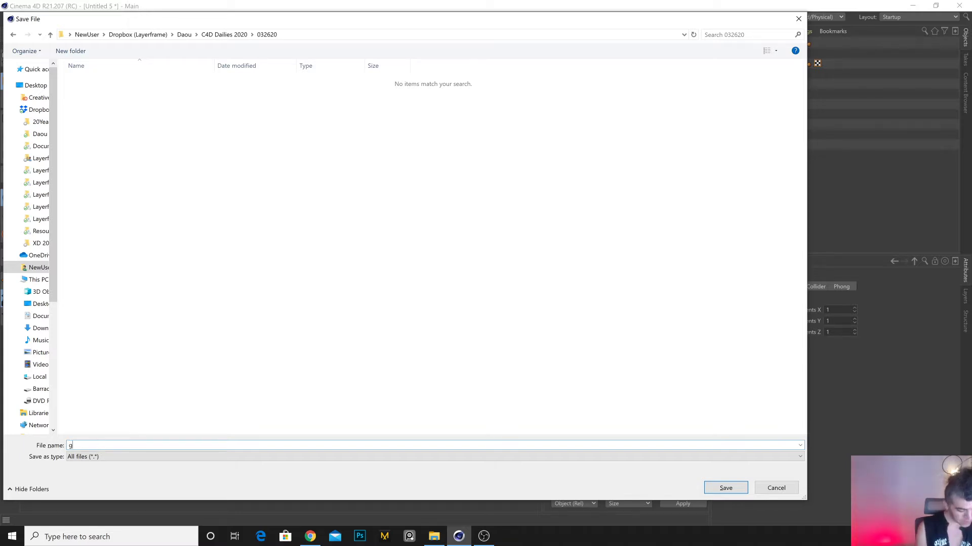
type("lassytoglossy_")
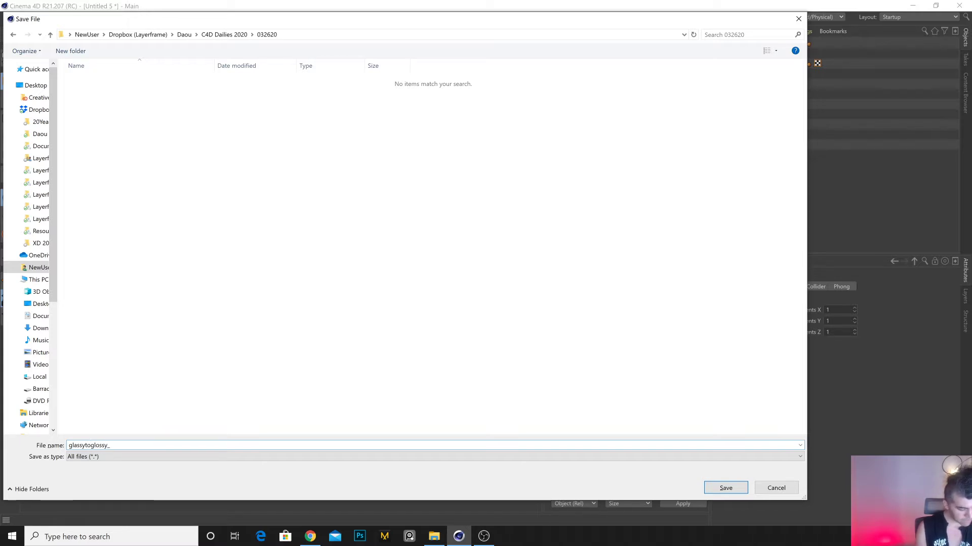
type("fabriccube")
key("Return")
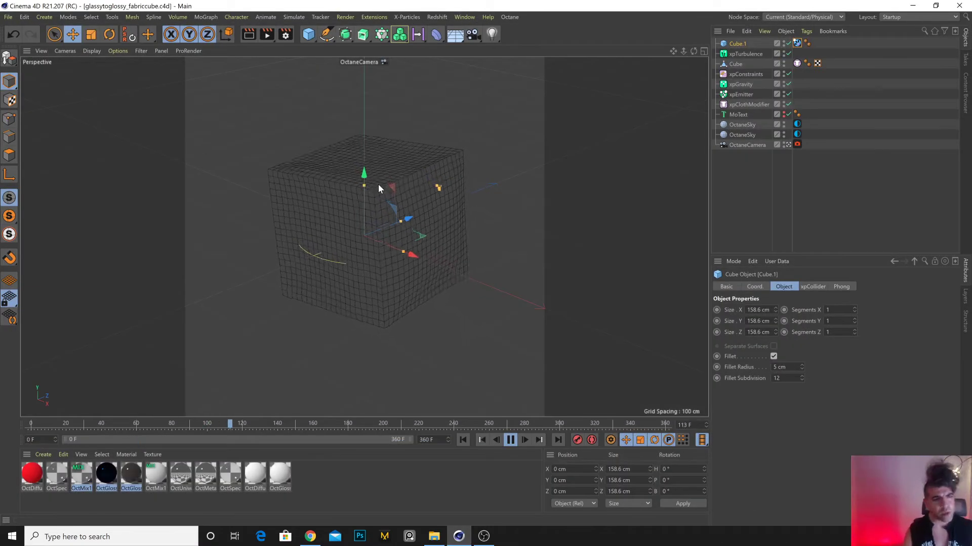
Stop the playback and apply the OctMix1 material to the cloth cube.
left_click(510, 440)
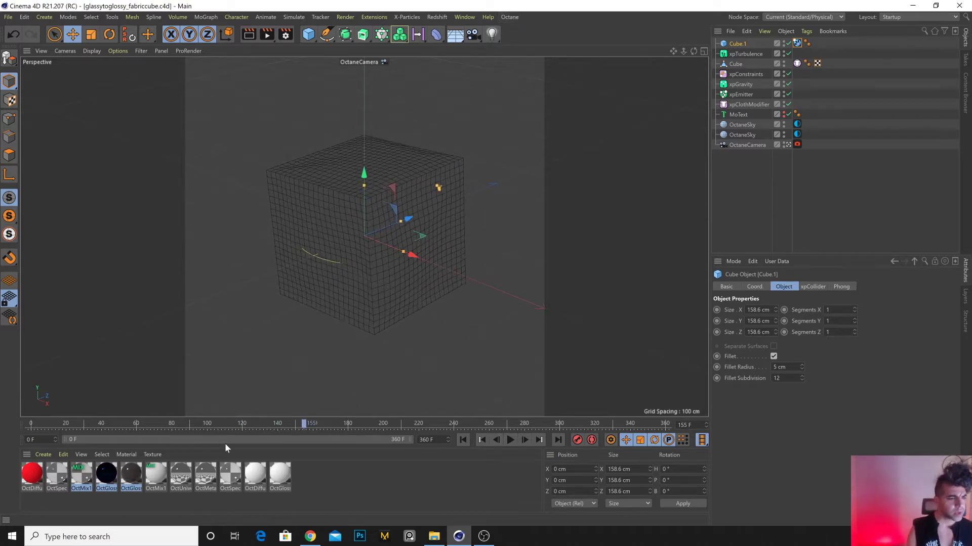
left_click(80, 488)
left_click_drag(80, 488, 325, 206)
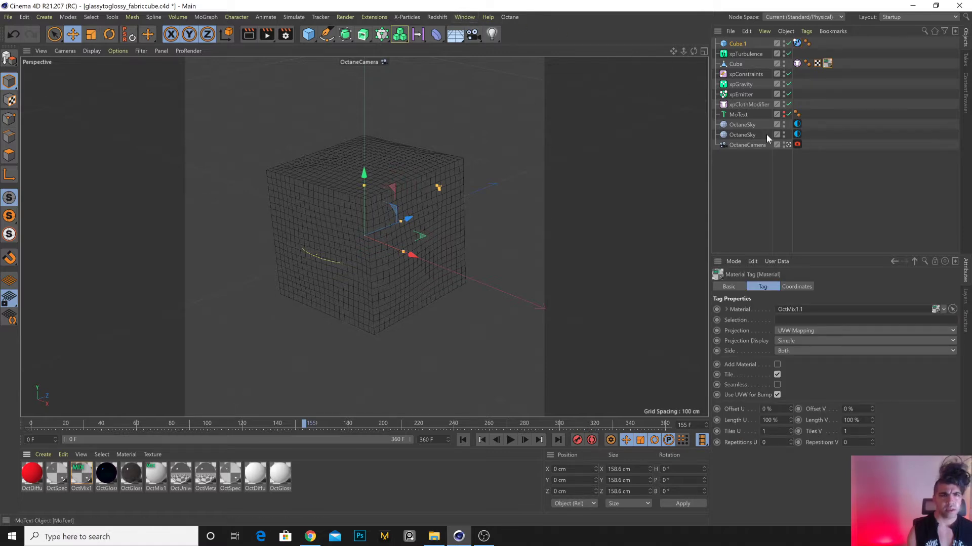
Tint the color texture of the lower OctaneSky's environment pink, with hue 0°, saturation 31% and value 100%.
left_click(797, 124)
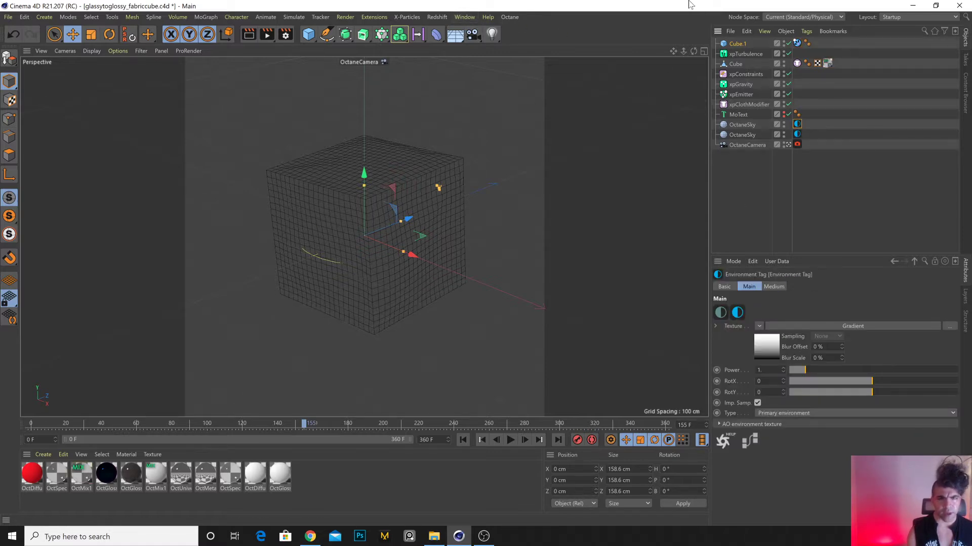
left_click(797, 134)
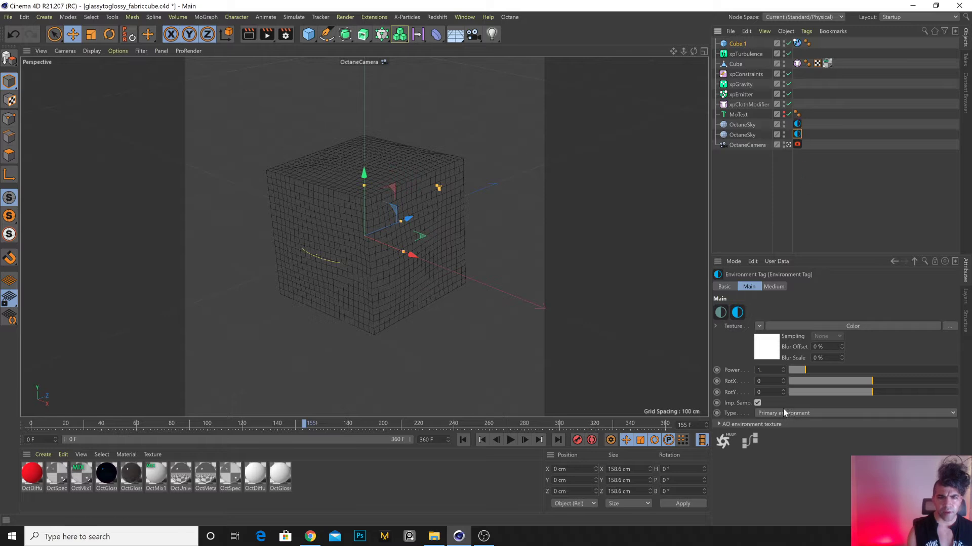
left_click(802, 326)
left_click_drag(829, 409, 843, 409)
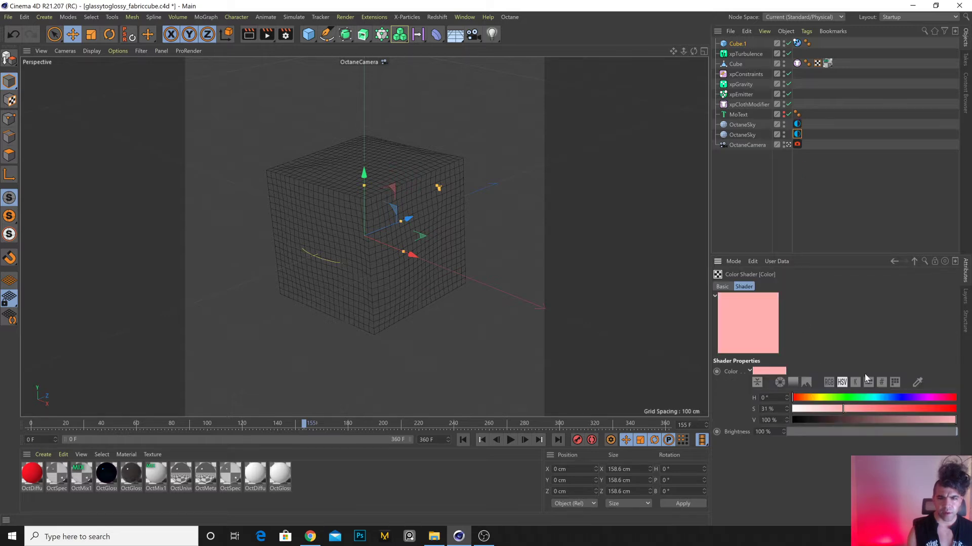
left_click(913, 261)
Render the scene in the Octane Live Viewer and fit its window, made smaller, beside the object list and viewport.
left_click(437, 175)
left_click(437, 175)
left_click(510, 17)
left_click(524, 29)
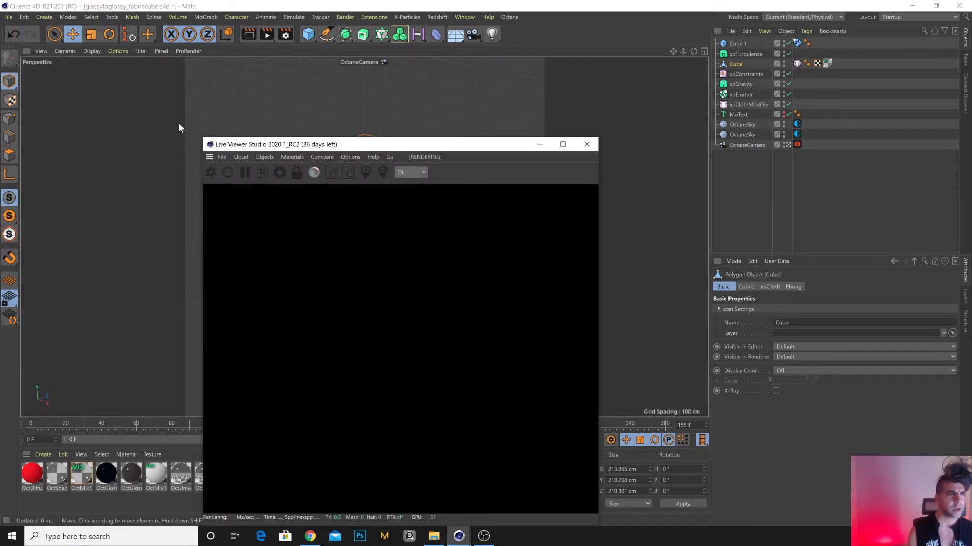
left_click(213, 172)
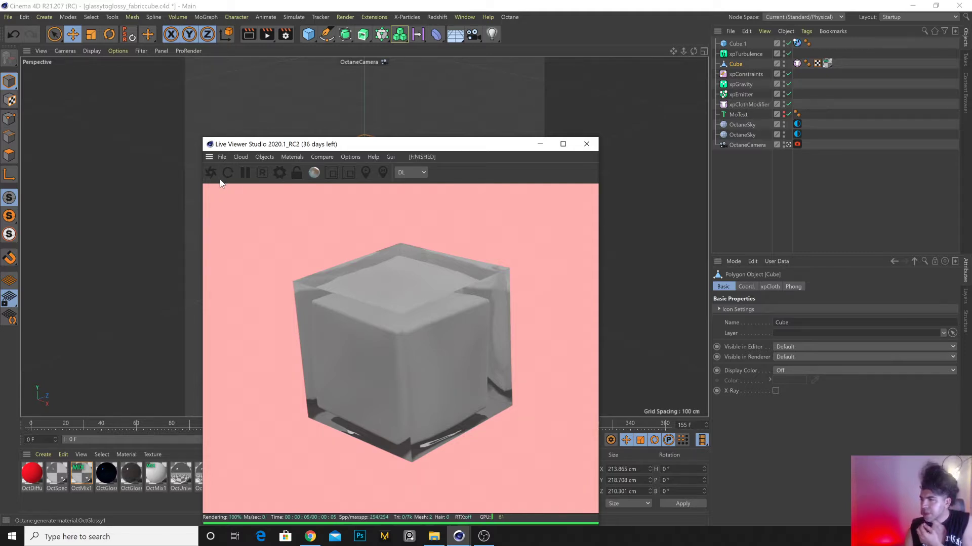
left_click_drag(407, 149, 226, 66)
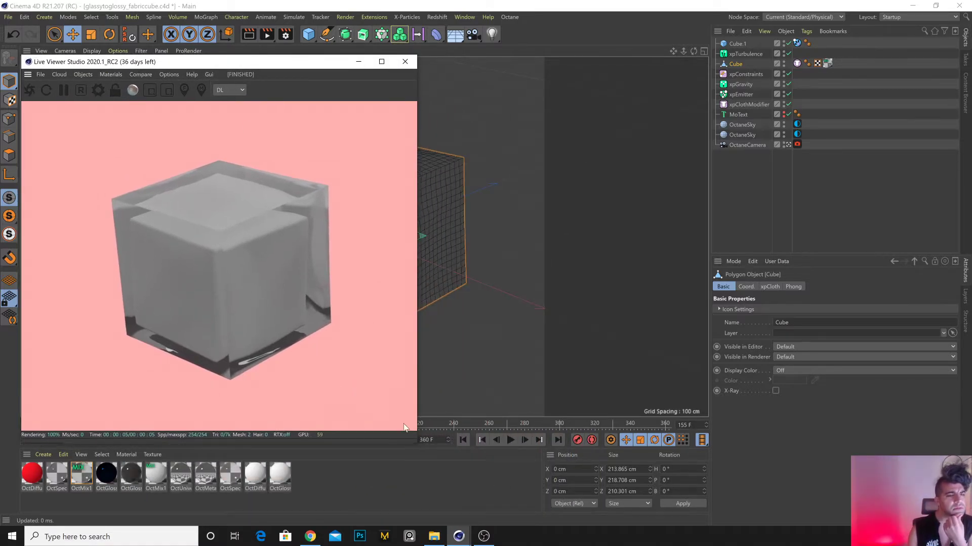
left_click_drag(416, 442, 349, 410)
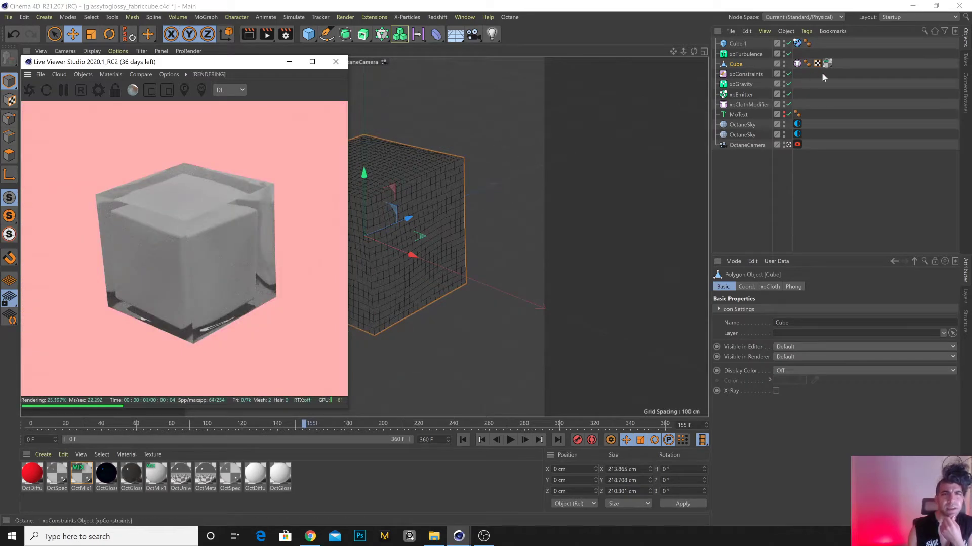
left_click(742, 95)
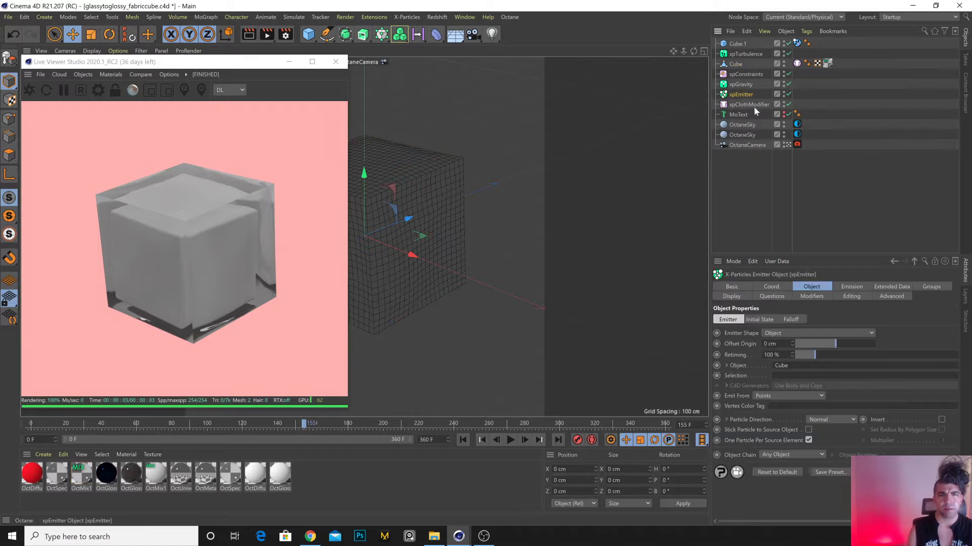
left_click(853, 285)
left_click(814, 286)
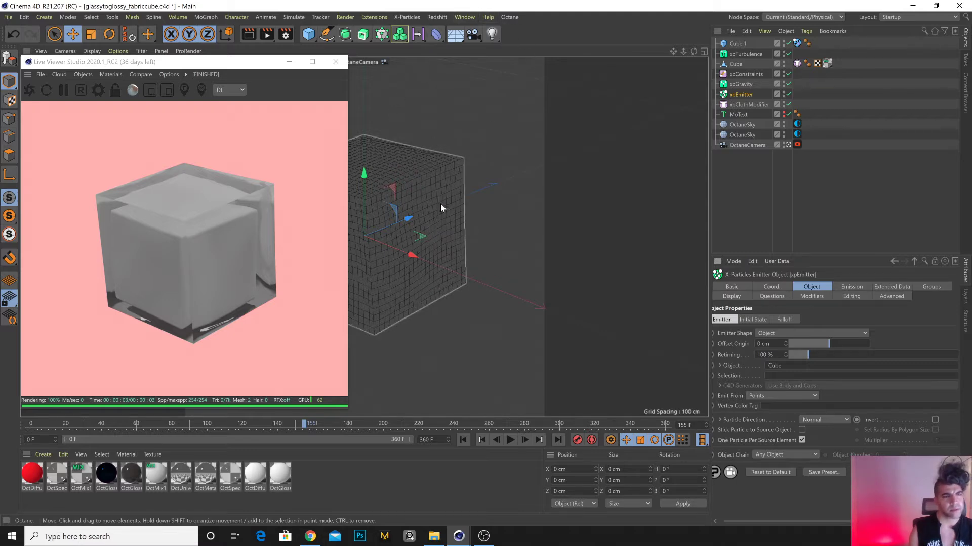
Minimize the Live Viewer and add another cube beside the cloth cube, at about 375.6 cm along X.
left_click_drag(518, 243, 415, 198, "alt")
left_click(289, 61)
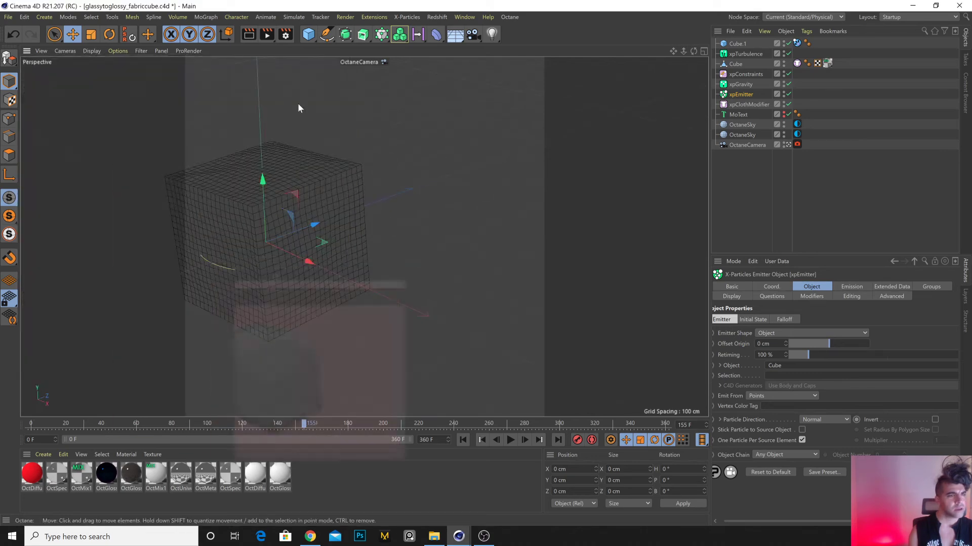
left_click(307, 36)
left_click_drag(300, 258, 509, 273)
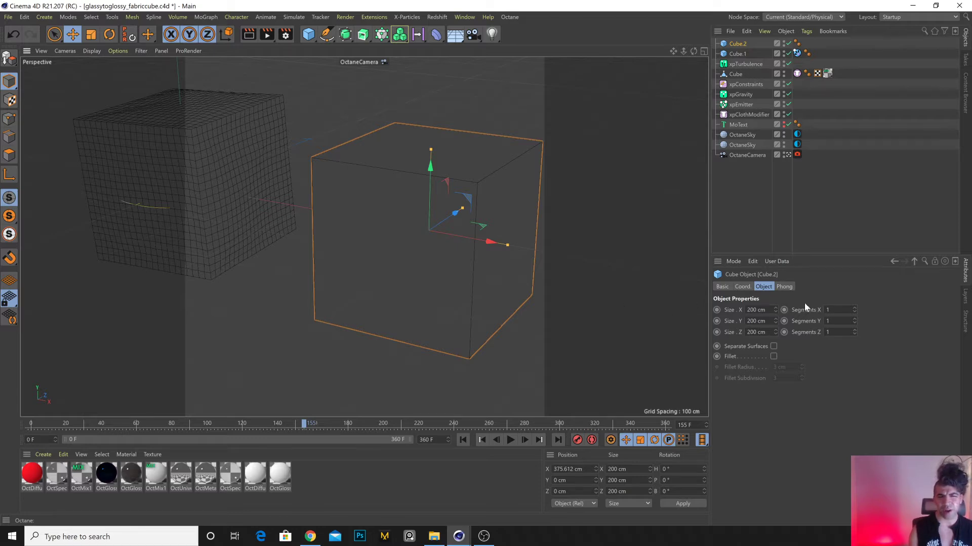
Set the new cube's segments to 20 in X, Y and Z and convert it to an editable polygon object.
left_click(830, 310)
type("20")
key("Tab")
type("20")
key("Tab")
type("20")
key("Return")
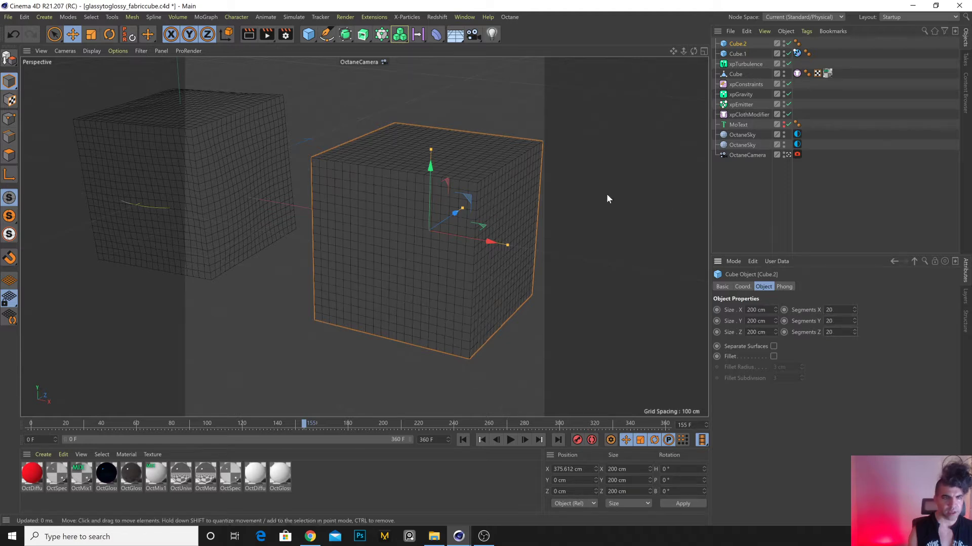
key("c")
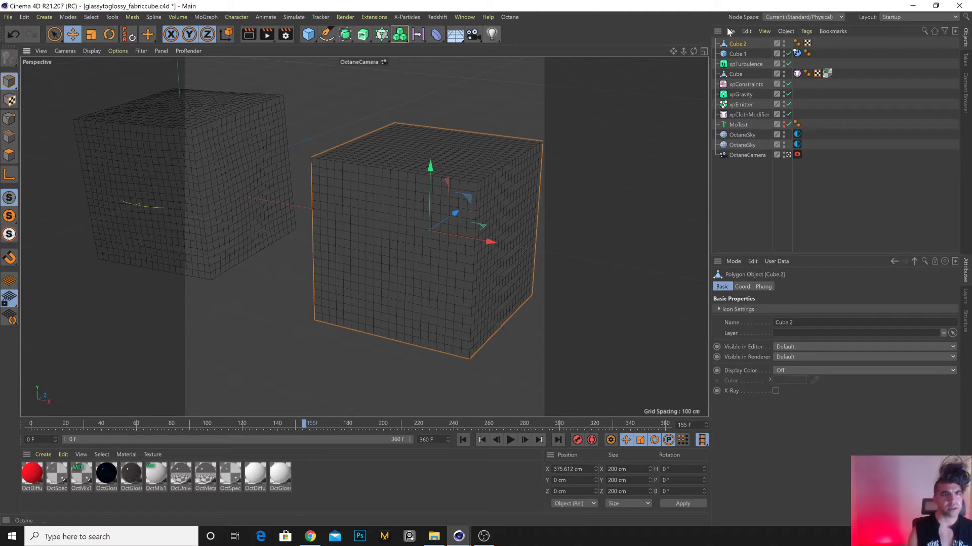
Add a native Cloth simulation tag to the new polygon cube.
left_click(809, 32)
mouse_move(870, 195)
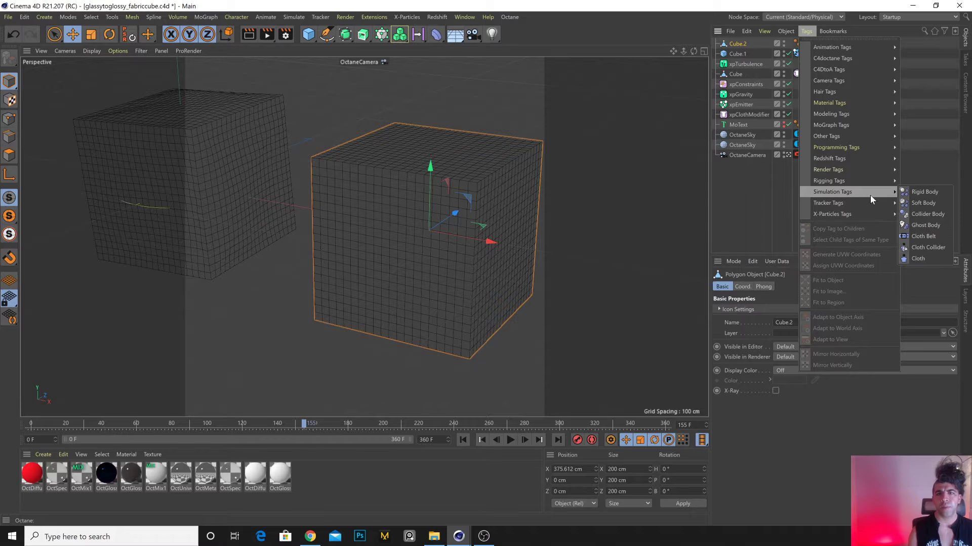
left_click(922, 258)
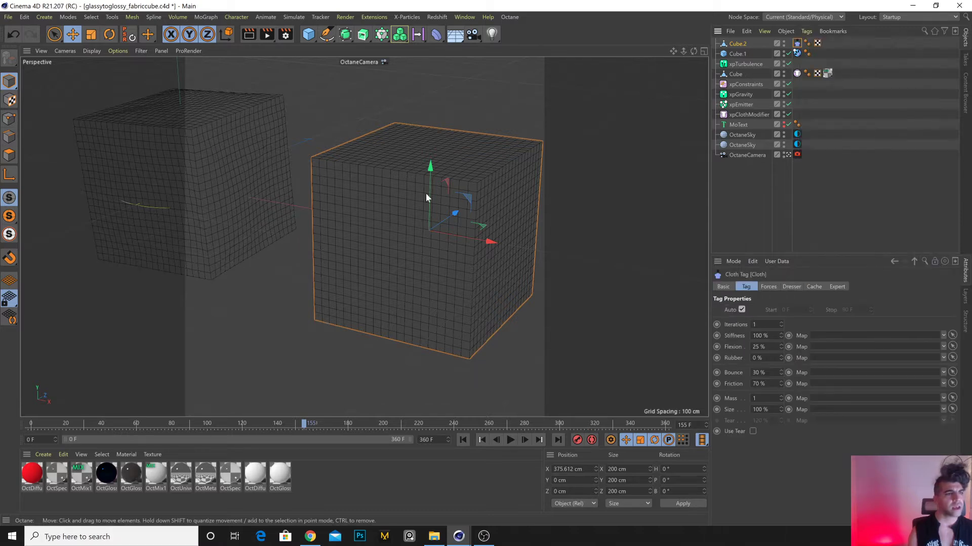
Add a smaller inner cube, about 167.9 cm per side, inside the second cloth cube at about 381.7 cm along X.
left_click(308, 34)
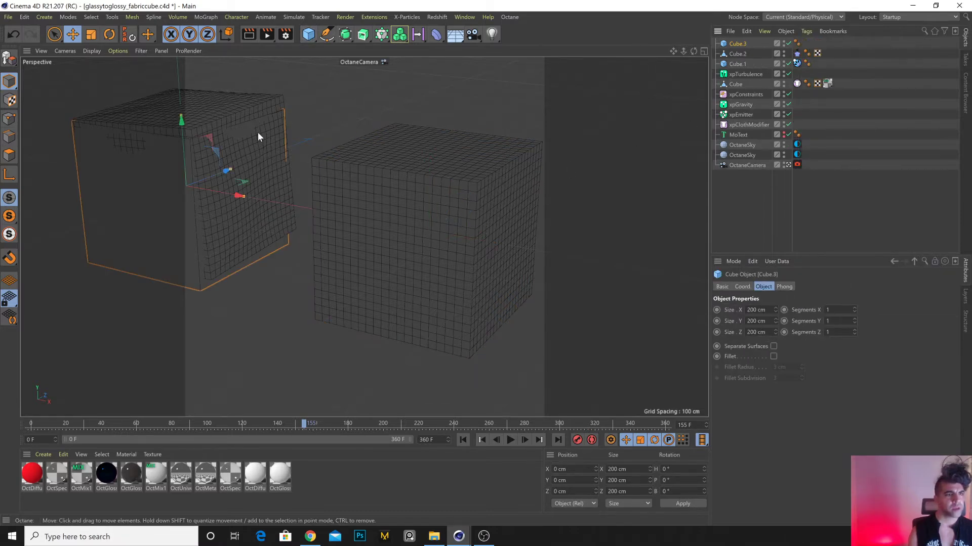
left_click_drag(231, 199, 520, 234)
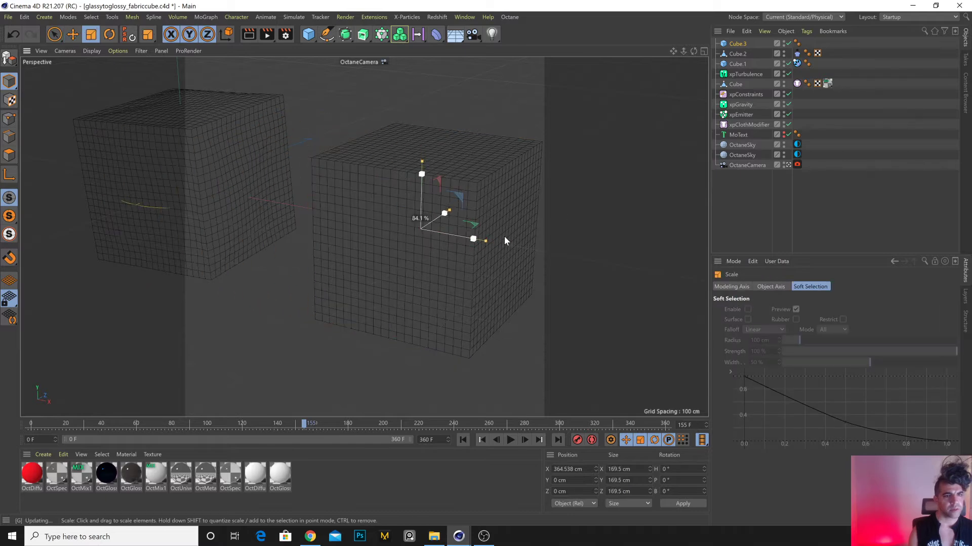
left_click_drag(461, 237, 474, 239)
Add a native cloth collider tag to the new inner cube and deselect everything.
left_click(806, 31)
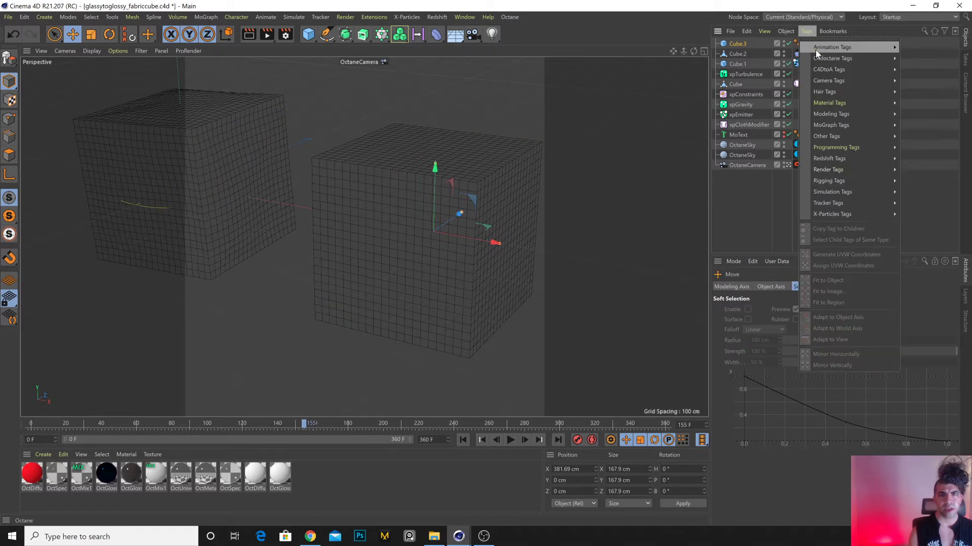
mouse_move(843, 213)
left_click(922, 246)
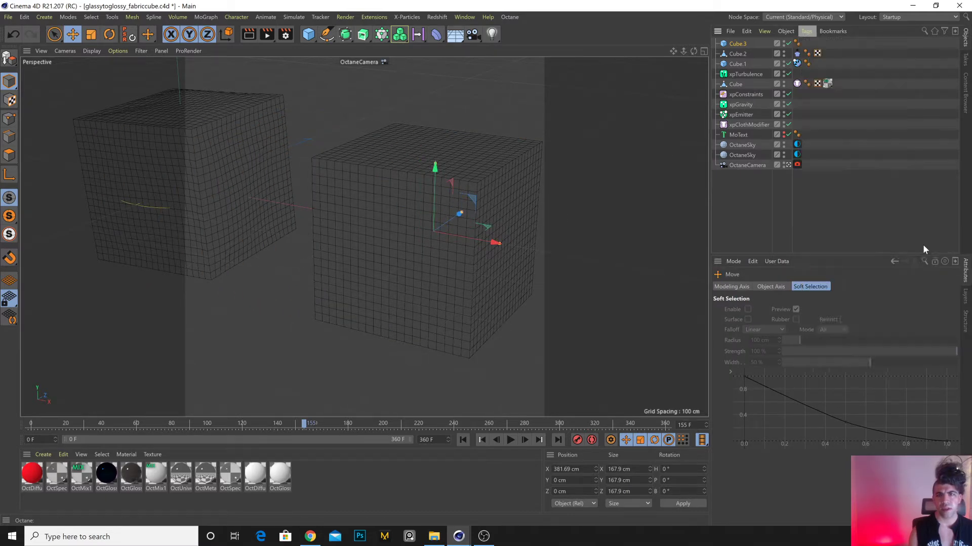
left_click(874, 104)
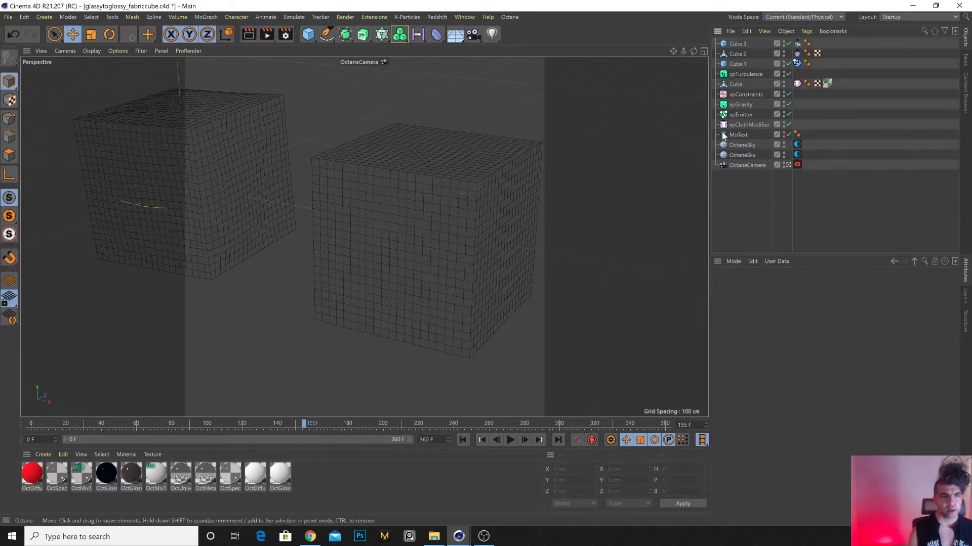
Examine the second cloth cube's Cloth tag properties, forces and dresser settings.
left_click(797, 54)
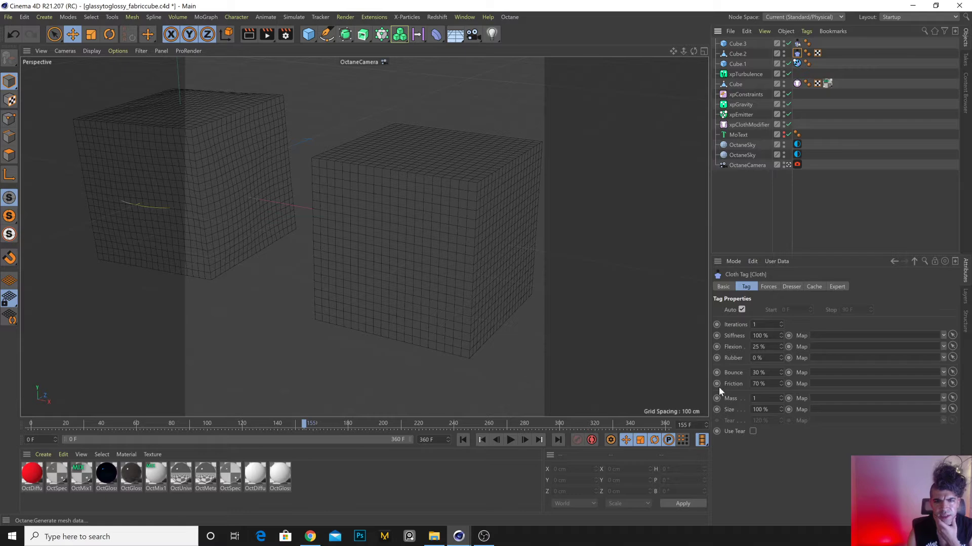
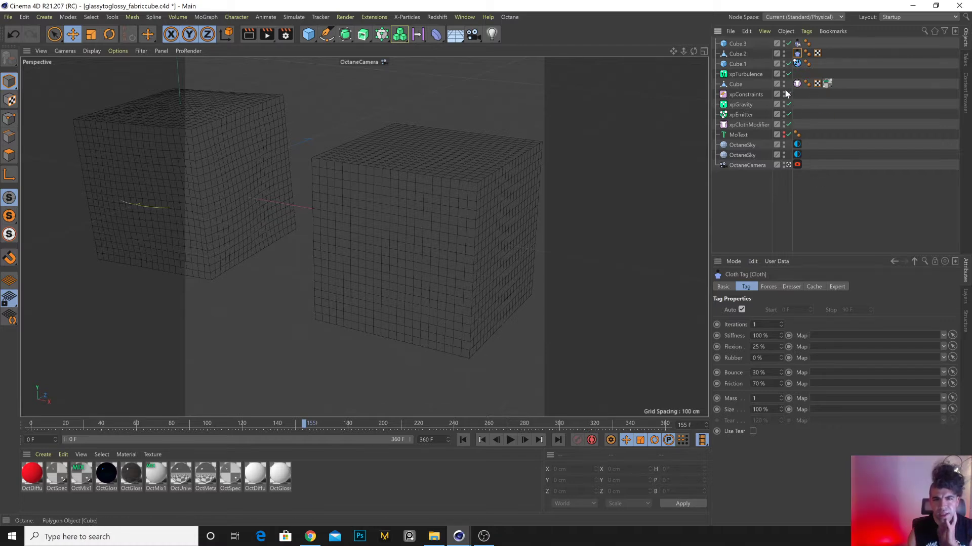
left_click(768, 287)
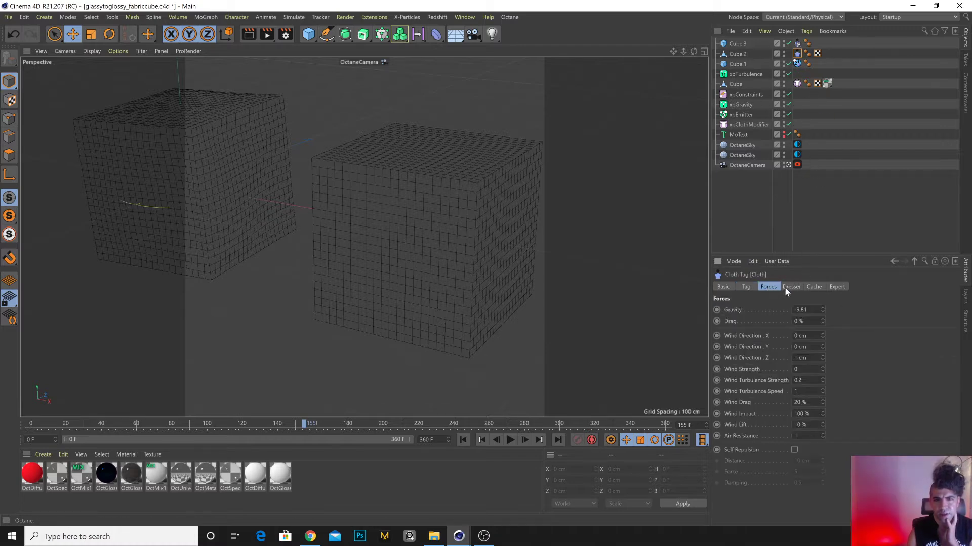
left_click(791, 287)
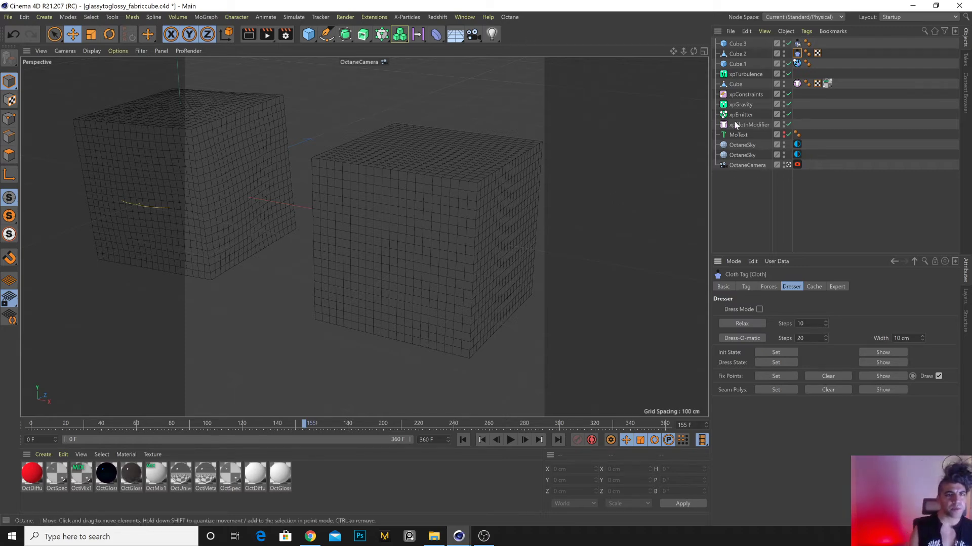
Compare the environment tags of the two Octane skies and bring back the Live Viewer.
left_click(744, 156)
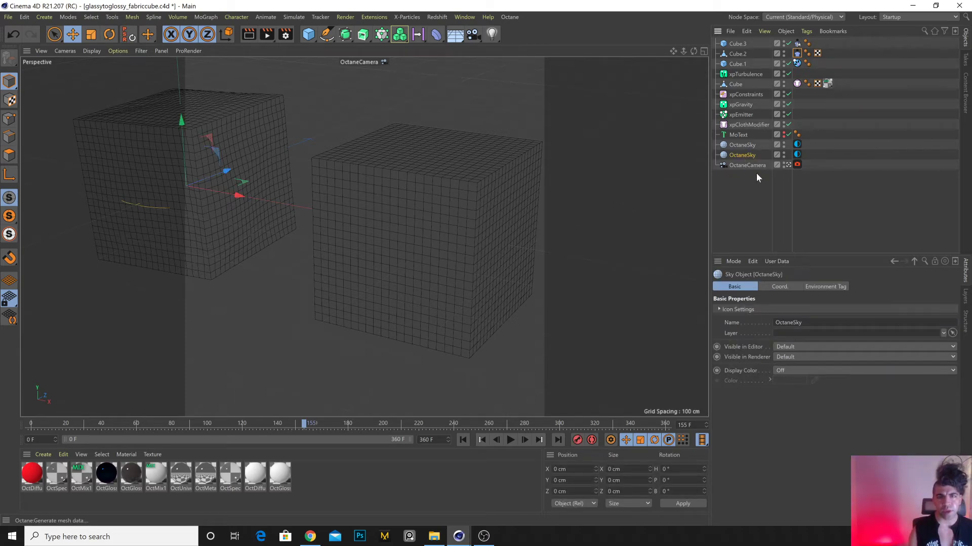
left_click(797, 155)
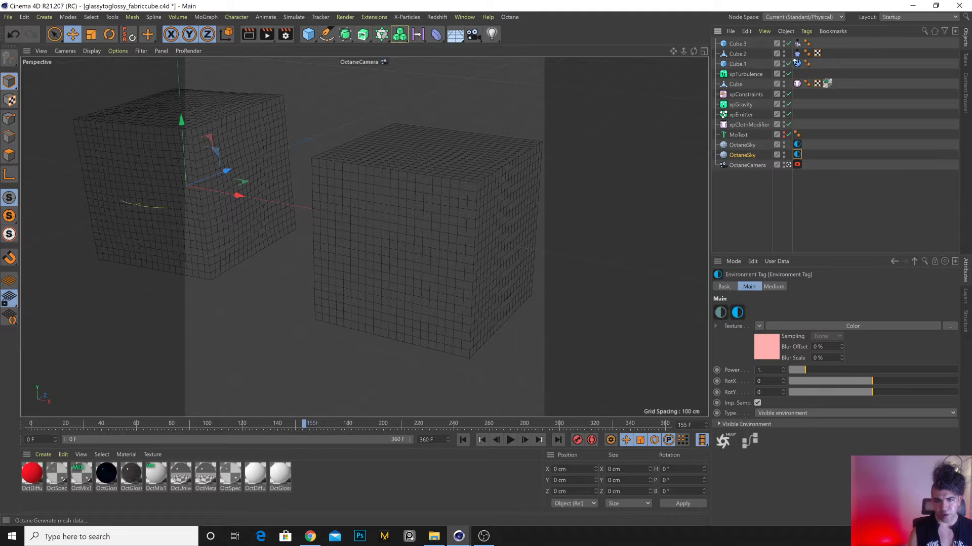
left_click(797, 145)
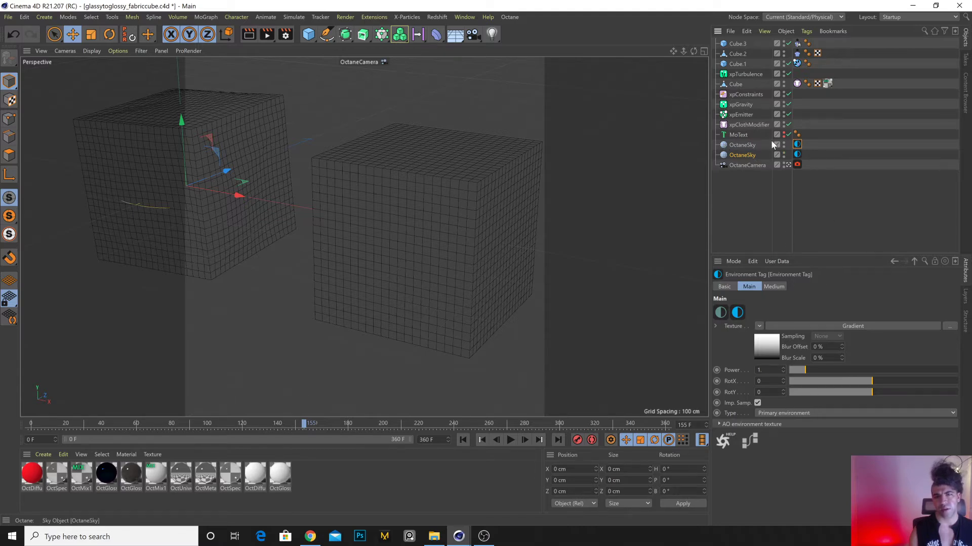
left_click(741, 154)
left_click(797, 155)
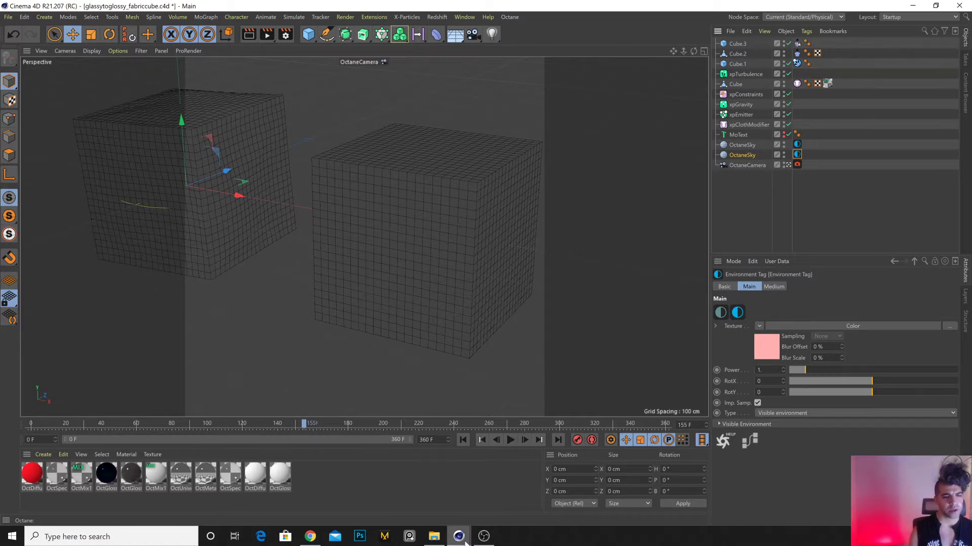
left_click(512, 494)
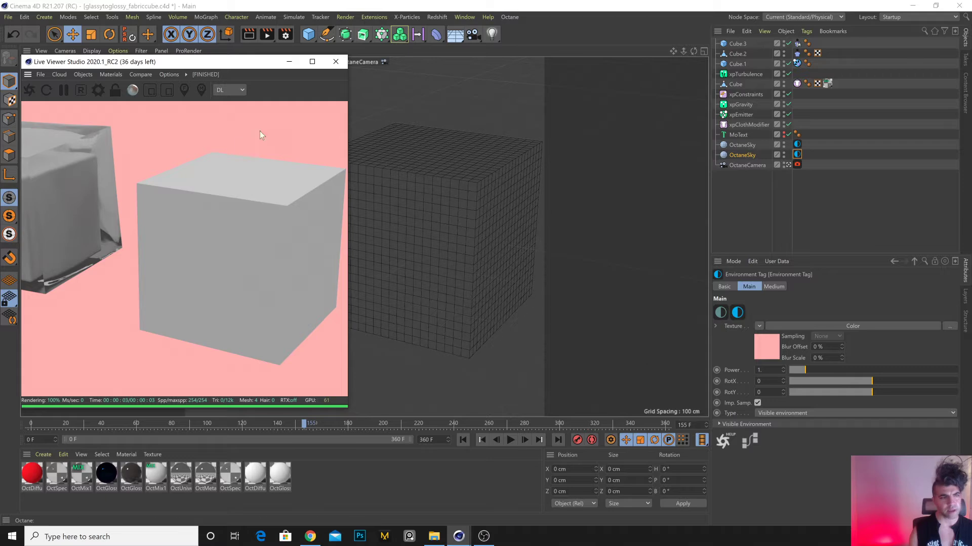
Set the visible-environment sky's color to a deeper pink with hue 0° and 100% value.
left_click(770, 345)
left_click_drag(806, 420, 797, 420)
left_click(796, 408)
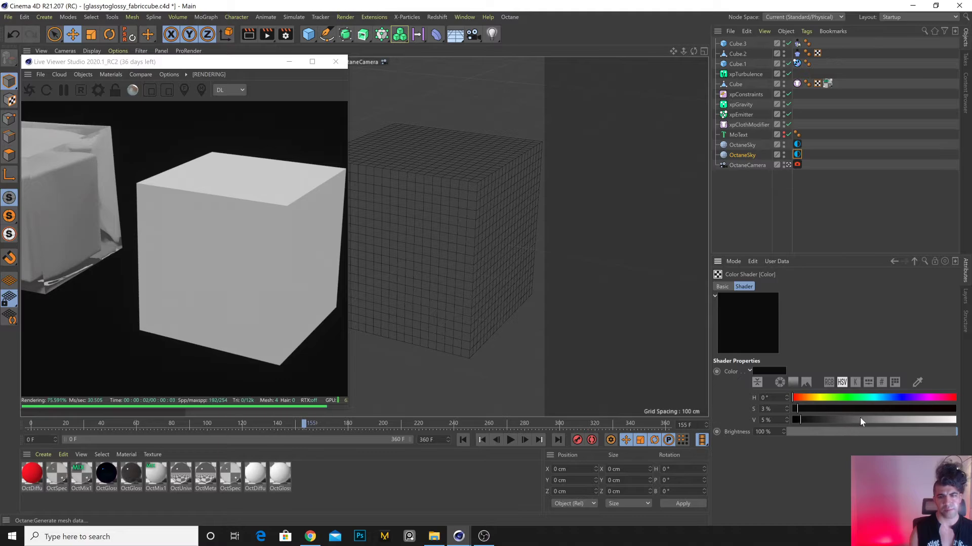
left_click_drag(851, 420, 956, 420)
left_click(833, 408)
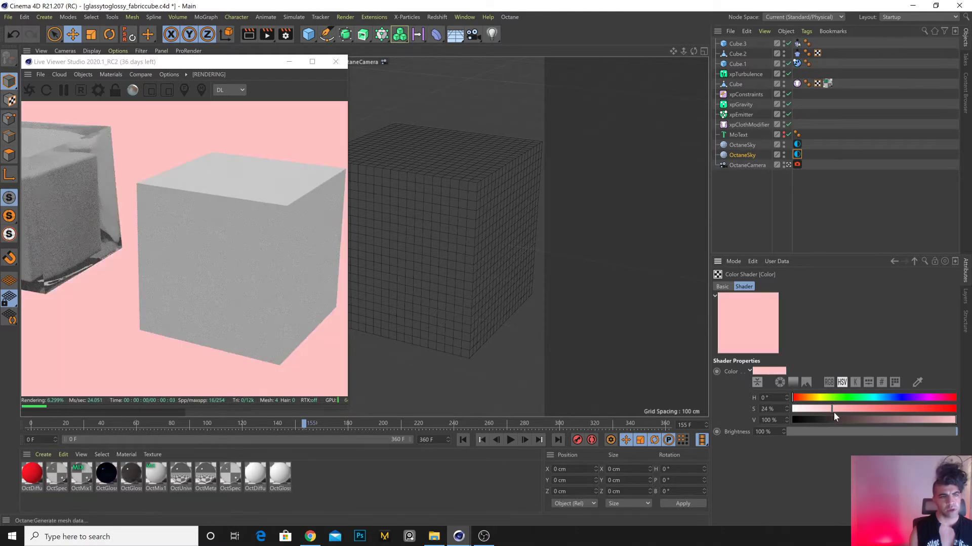
left_click(860, 409)
left_click(914, 262)
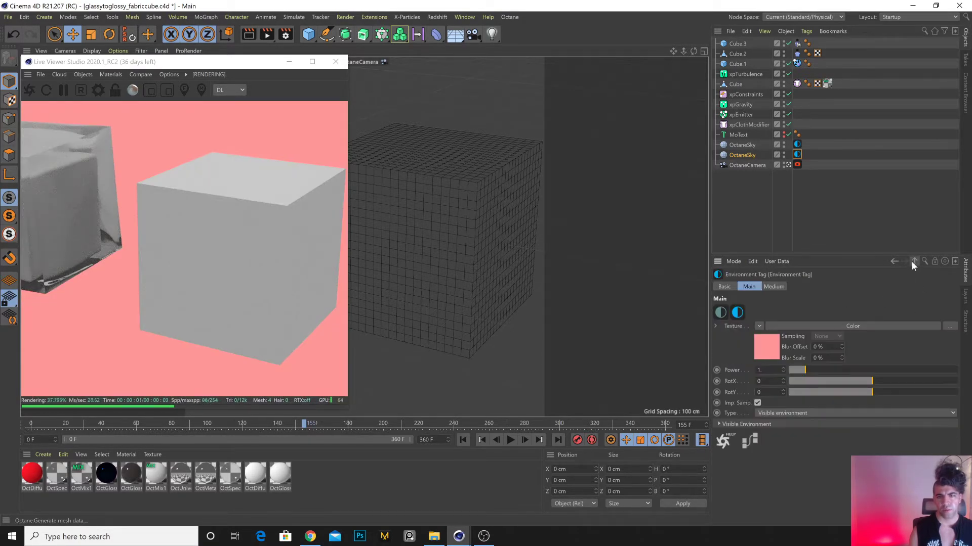
In the primary sky's gradient, move the white knot toward the middle and add a pure red knot at about 95%.
left_click(740, 145)
left_click(797, 144)
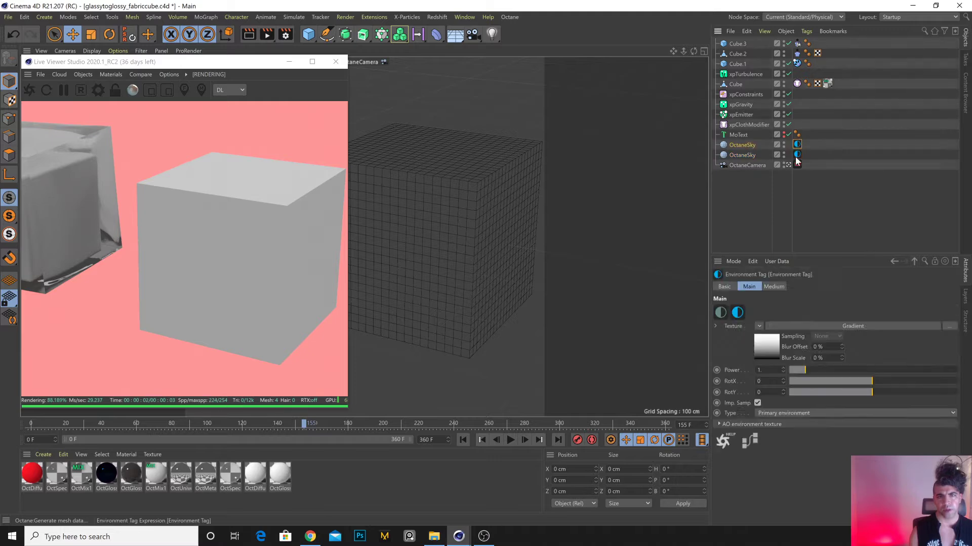
left_click(794, 325)
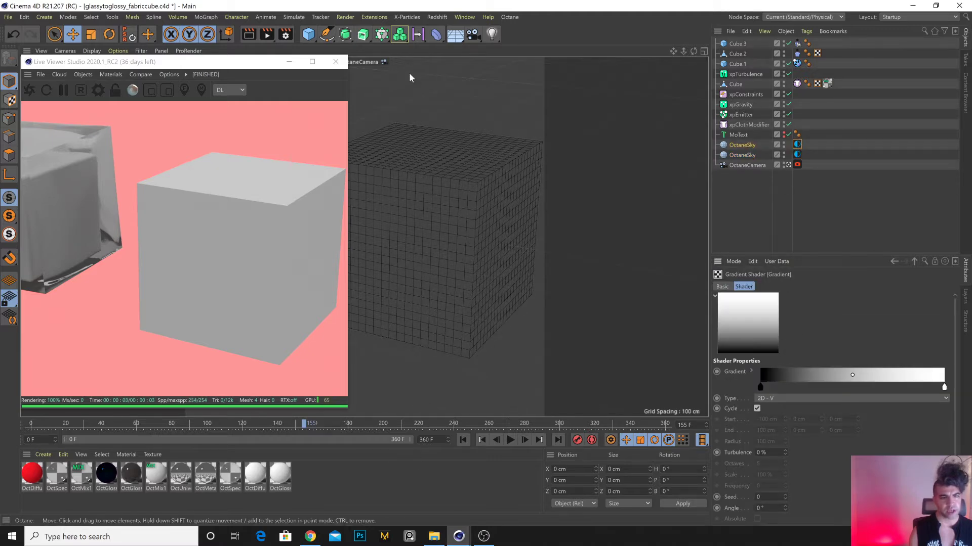
left_click_drag(944, 389, 862, 387)
left_click(935, 387)
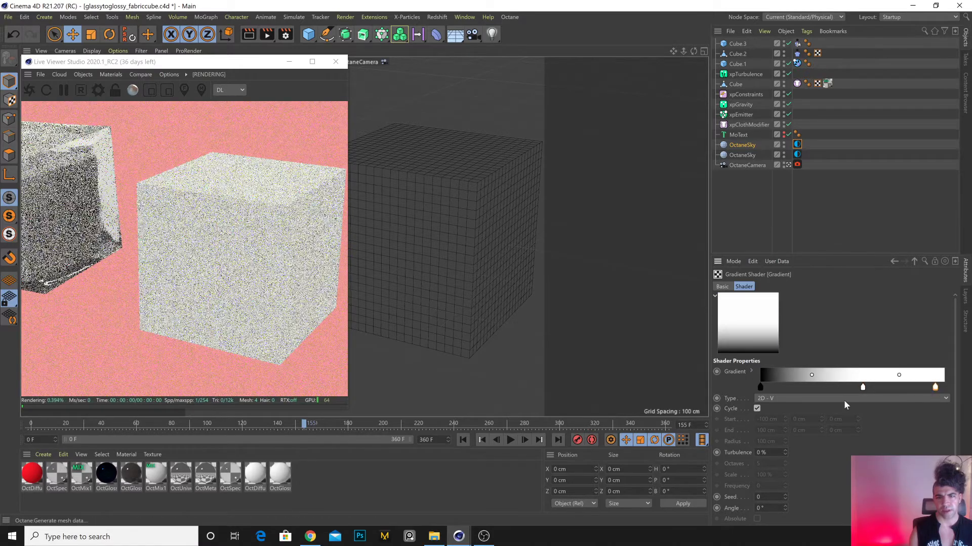
left_click(751, 372)
left_click_drag(855, 459, 948, 459)
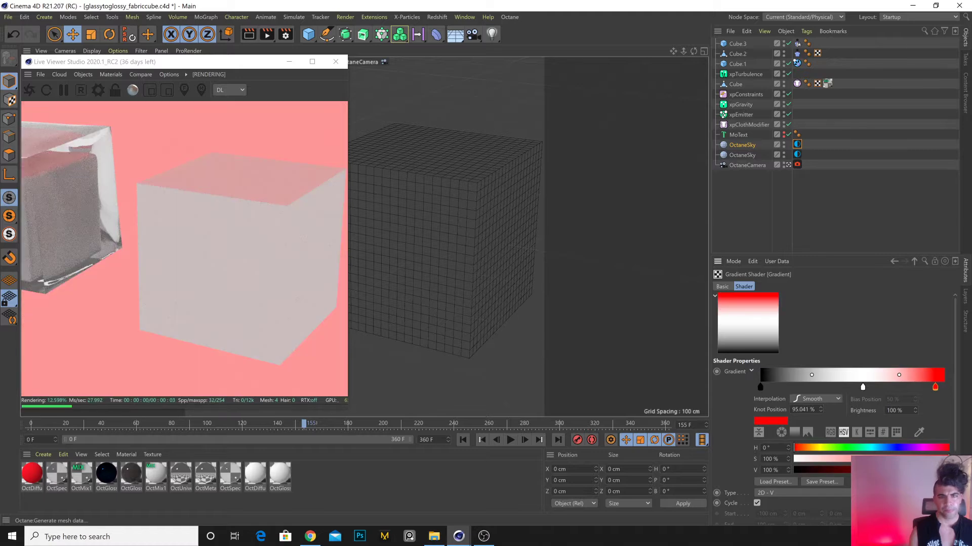
left_click(914, 261)
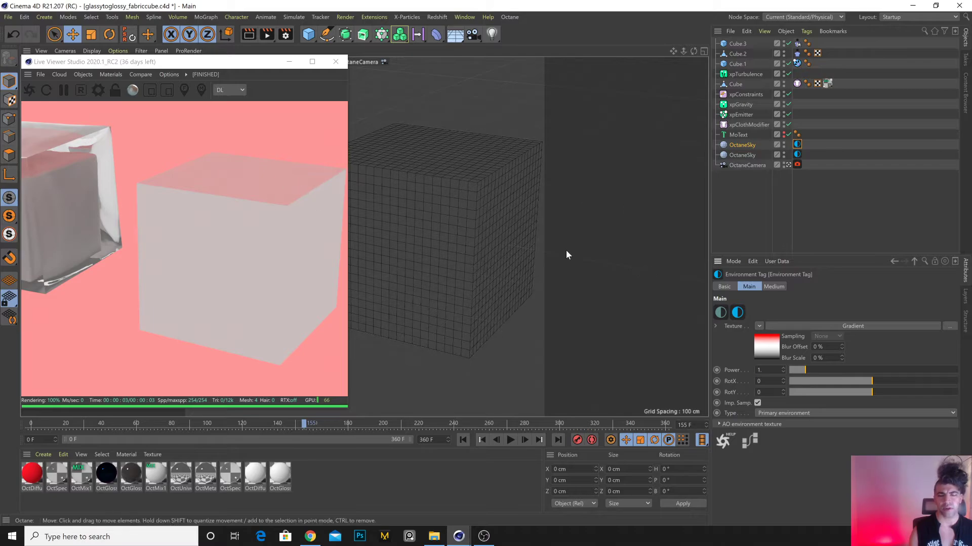
Hide the Octane sky that supplies the pink visible environment and view both cubes from other angles.
left_click_drag(459, 320, 449, 276, "alt")
left_click(784, 157)
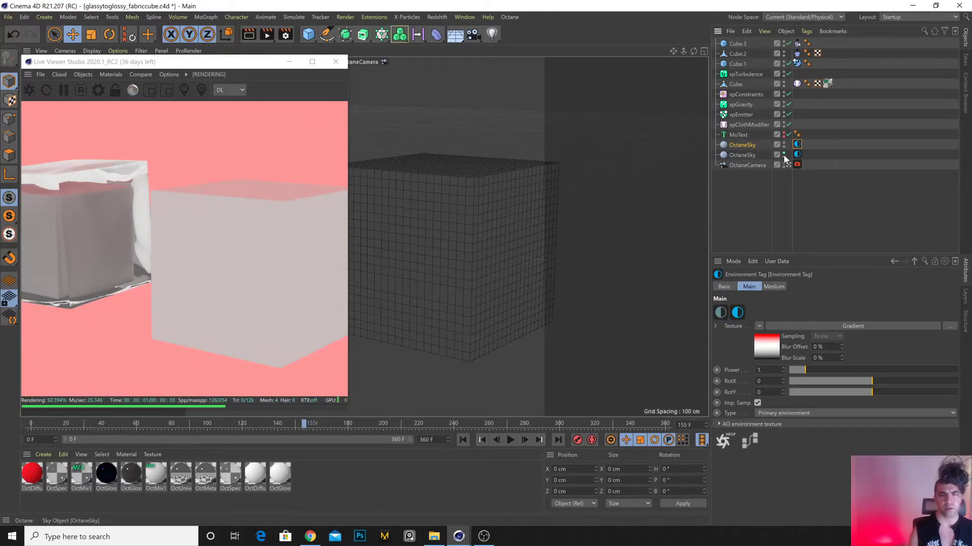
left_click_drag(531, 227, 532, 336, "alt")
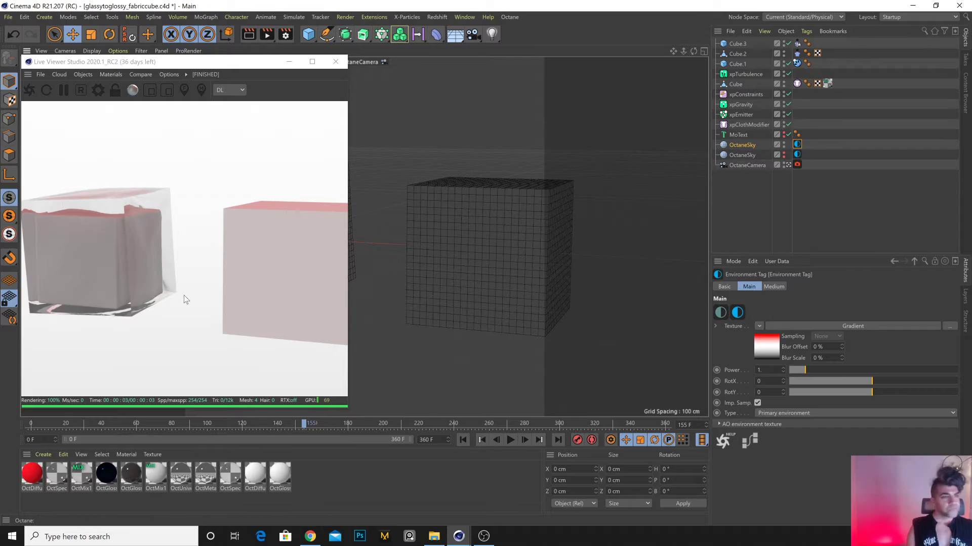
mouse_move(437, 278)
left_mouse_down("alt")
mouse_move(509, 275)
mouse_move(446, 308)
mouse_move(435, 283)
left_mouse_up("alt")
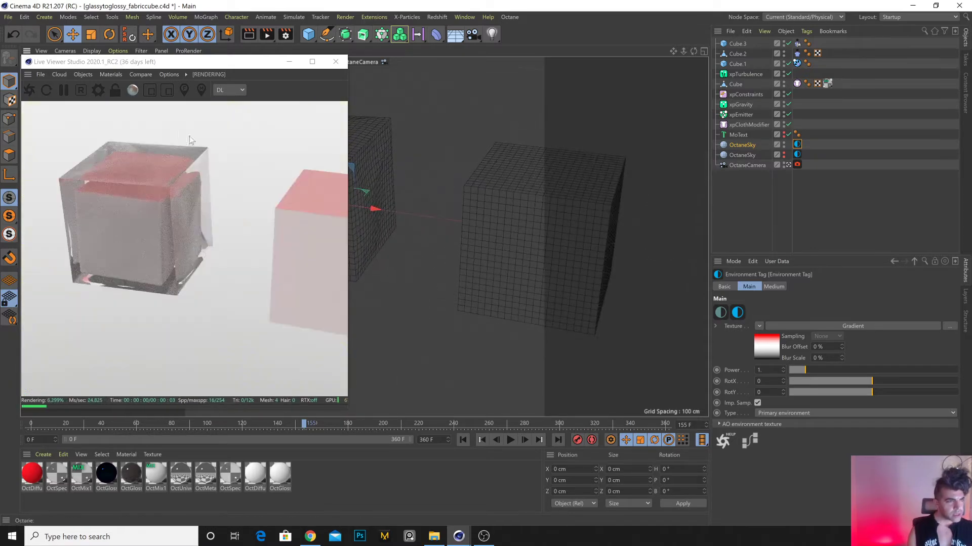
Switch the Octane render kernel to Pathtracing and close the Octane settings.
left_click(99, 90)
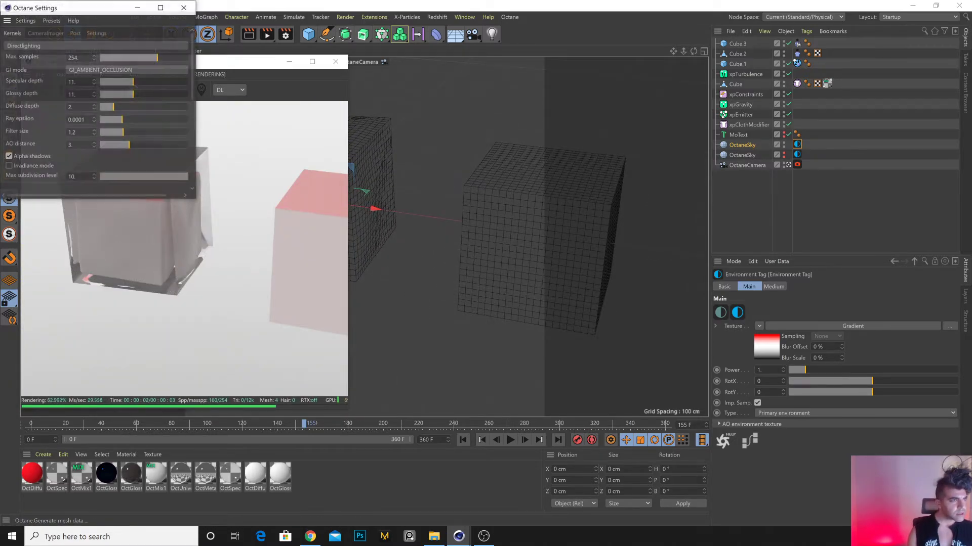
left_click(28, 46)
left_click(35, 77)
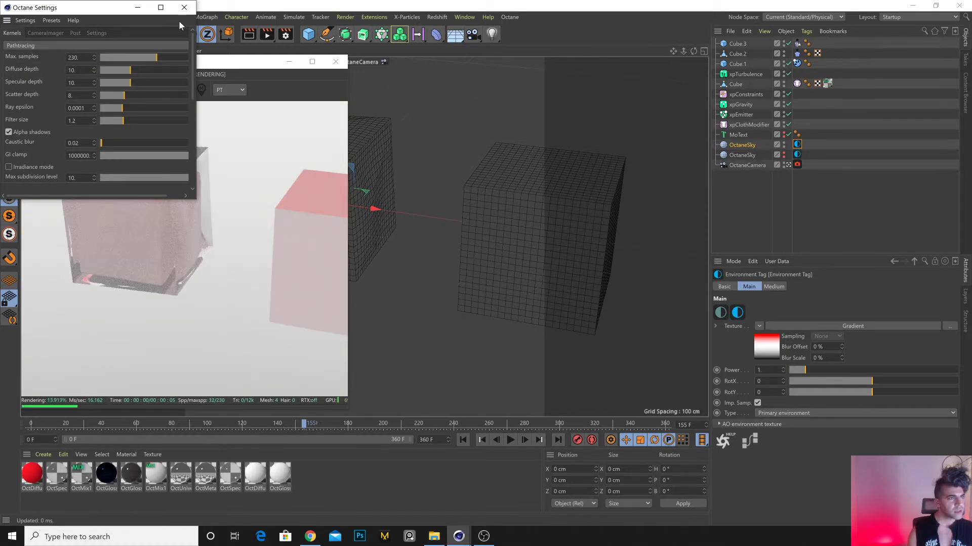
left_click(184, 8)
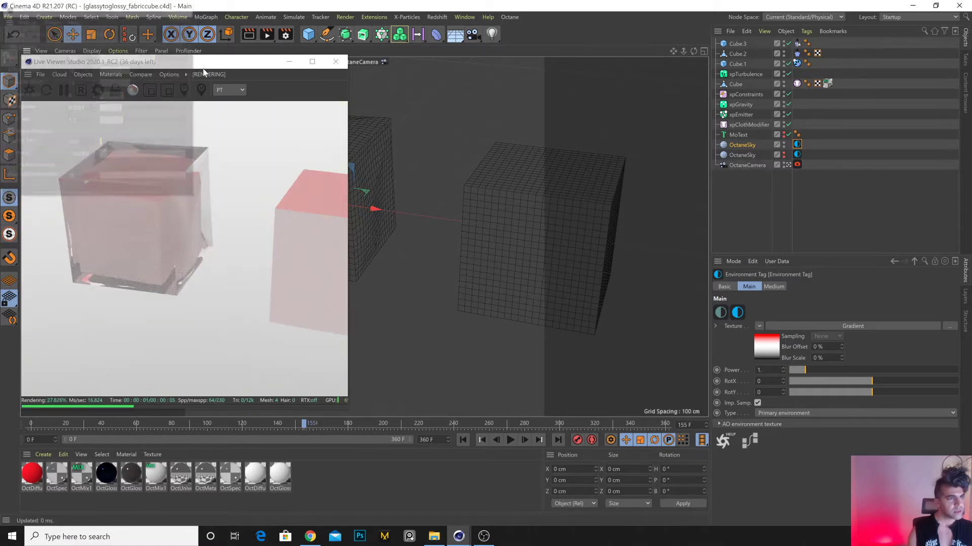
Assign the OctMix1.1 glass-like material to the outer cloth cube of the second pair.
left_click(564, 227)
middle_click_drag(607, 242, 457, 286, "alt")
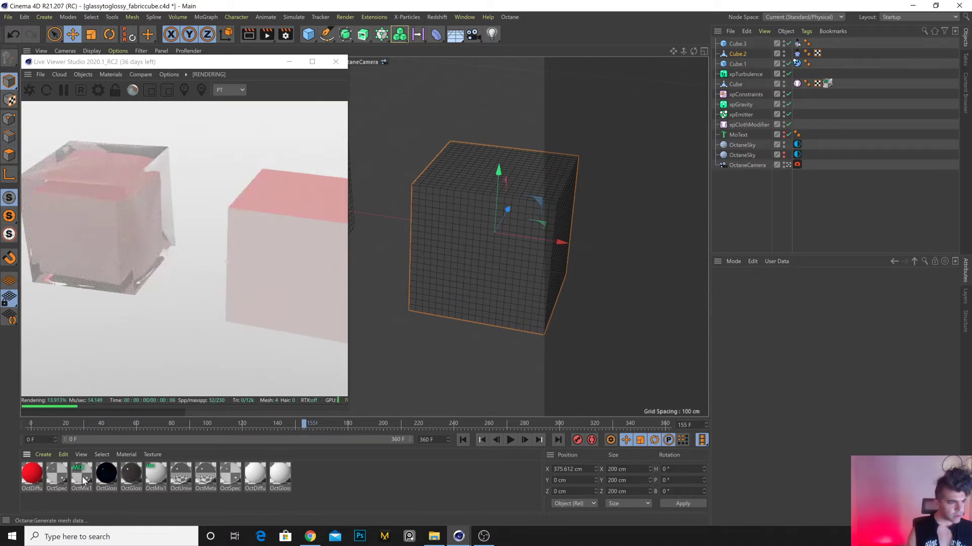
left_click_drag(440, 304, 440, 305)
left_click_drag(465, 353, 468, 331, "alt")
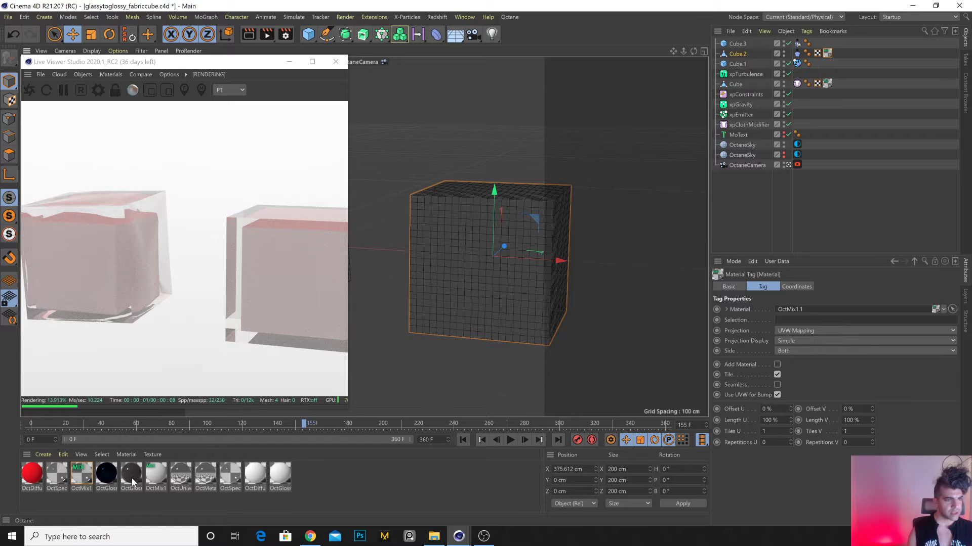
Duplicate the white OctDiffuse1 material and assign the copy to both inner collider cubes.
left_click(258, 478)
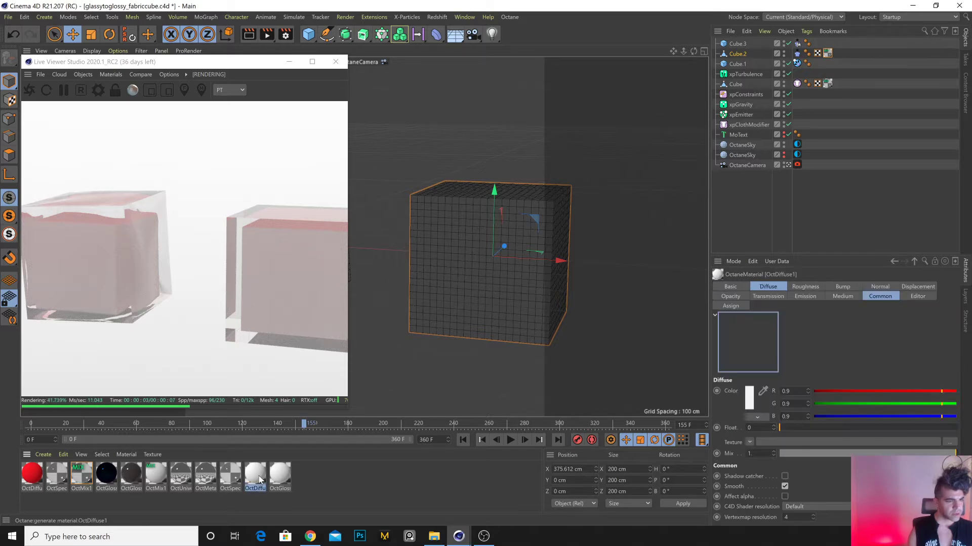
left_click(313, 496)
left_click_drag(257, 478, 740, 65, "ctrl")
left_click_drag(819, 62, 828, 39, "ctrl")
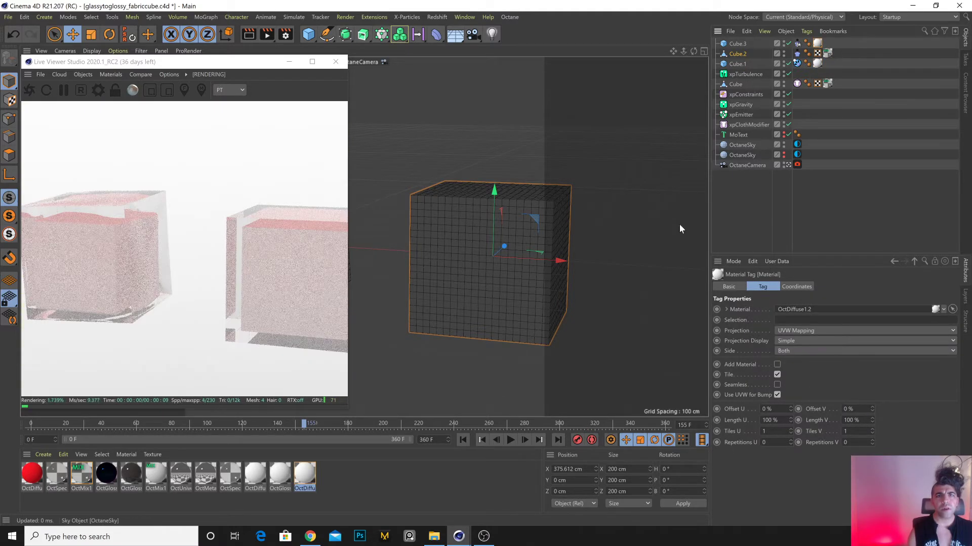
Set the OctDiffuse1.2 material's diffuse colour to a pinkish red (R 1, G about 0.196, B about 0.22) and save the scene.
left_click(308, 473)
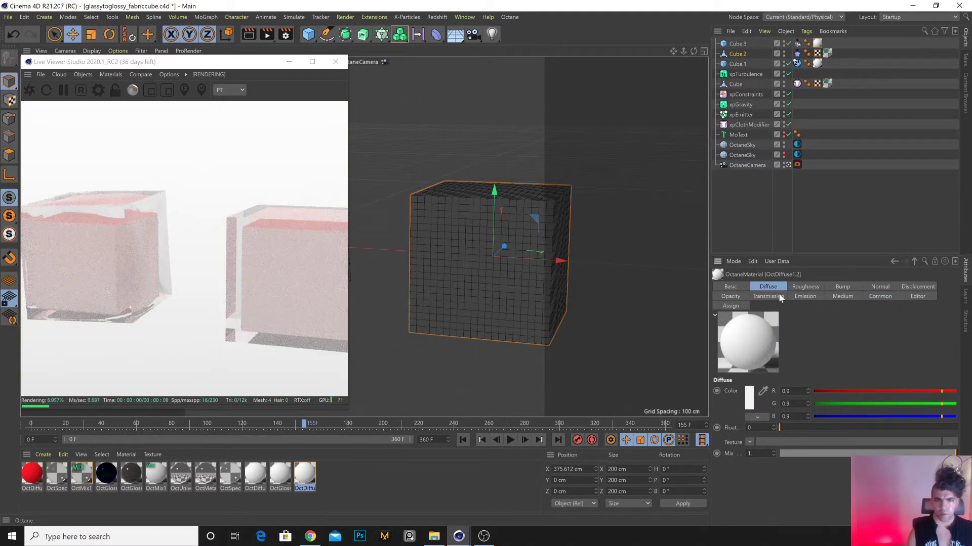
left_click(749, 398)
left_click(799, 423)
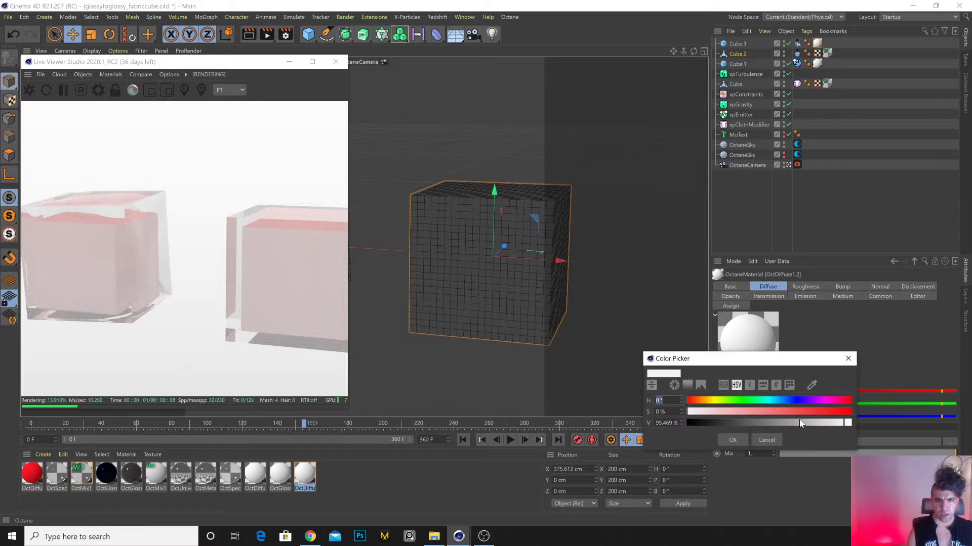
left_click(731, 439)
left_click(759, 411)
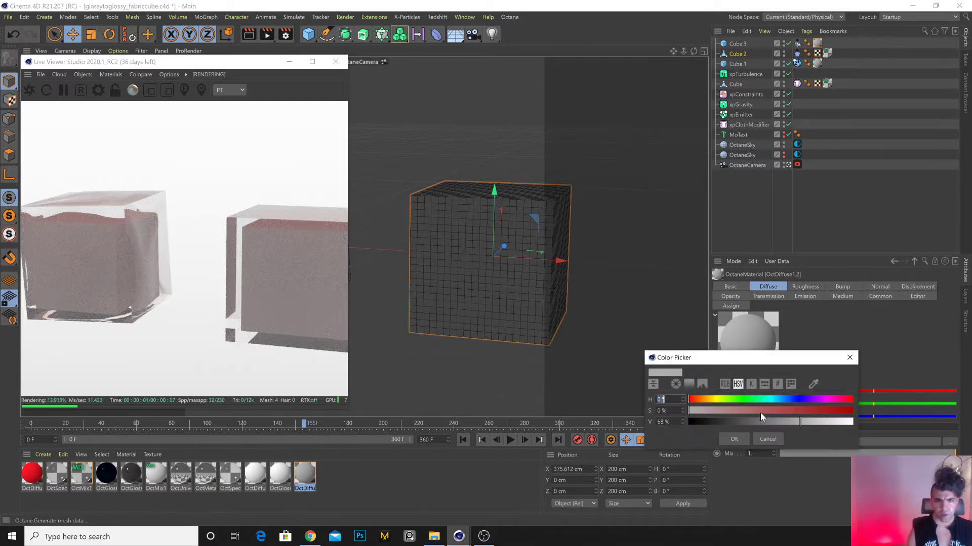
left_click(843, 399)
left_click(822, 410)
left_click(853, 422)
left_click_drag(747, 410, 773, 411)
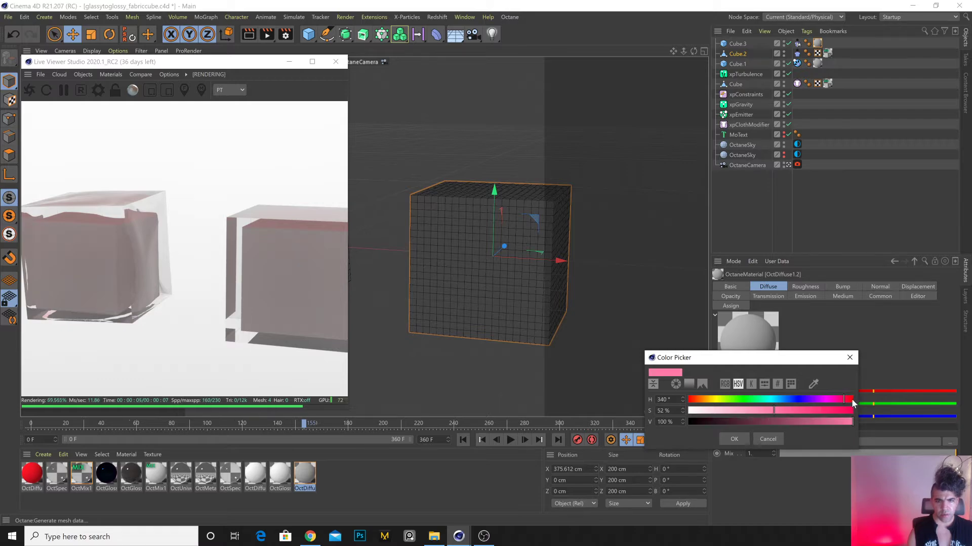
left_click(736, 439)
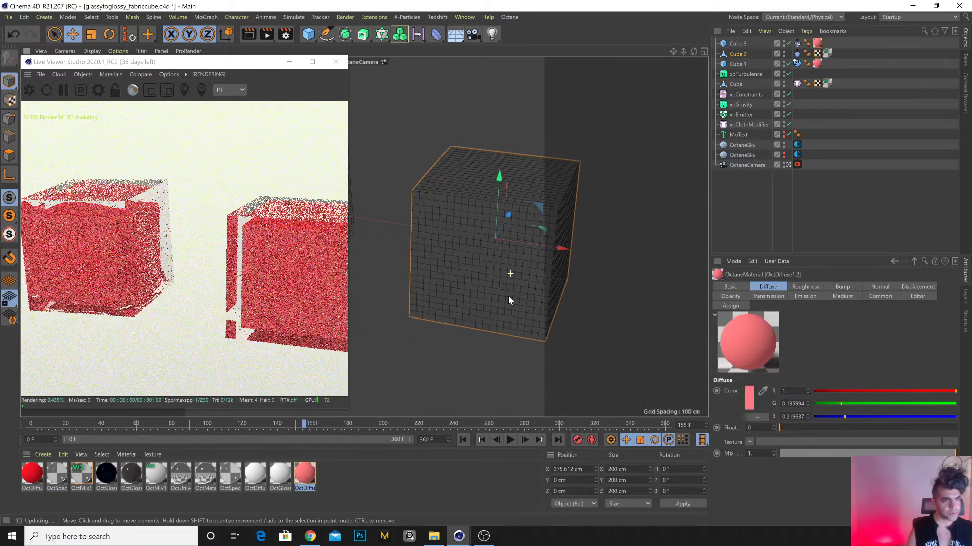
key("ctrl+s")
Widen the Live Viewer and hide both inner collider cubes from the render, keeping both outer cloth cubes in view.
left_click_drag(348, 357, 388, 357)
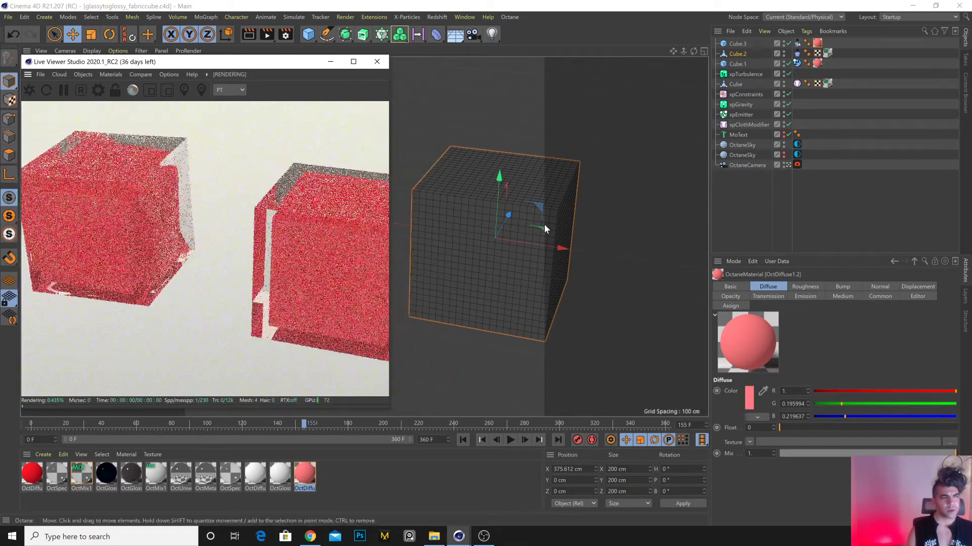
left_click(784, 46)
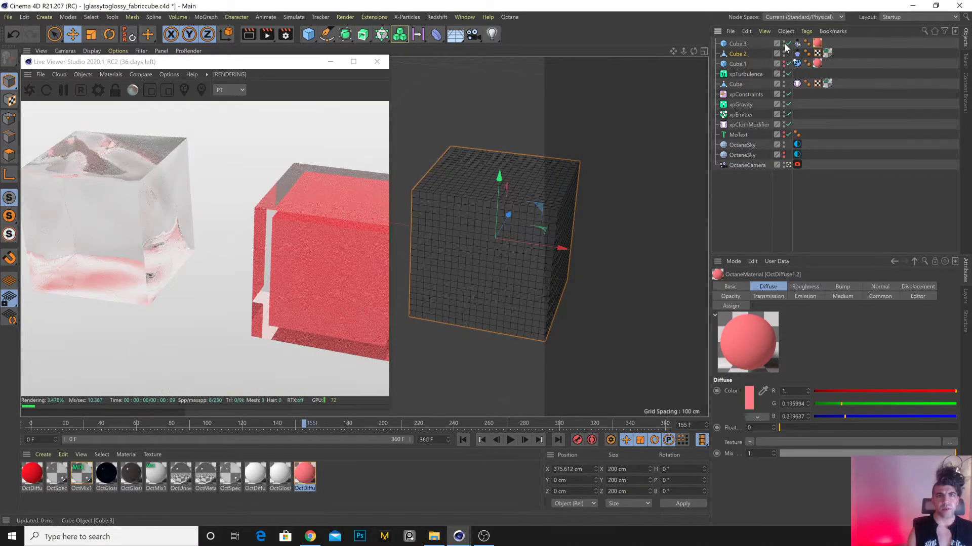
mouse_move(504, 263)
left_mouse_down("alt")
mouse_move(524, 236)
mouse_move(501, 232)
mouse_move(564, 234)
mouse_move(518, 265)
left_mouse_up("alt")
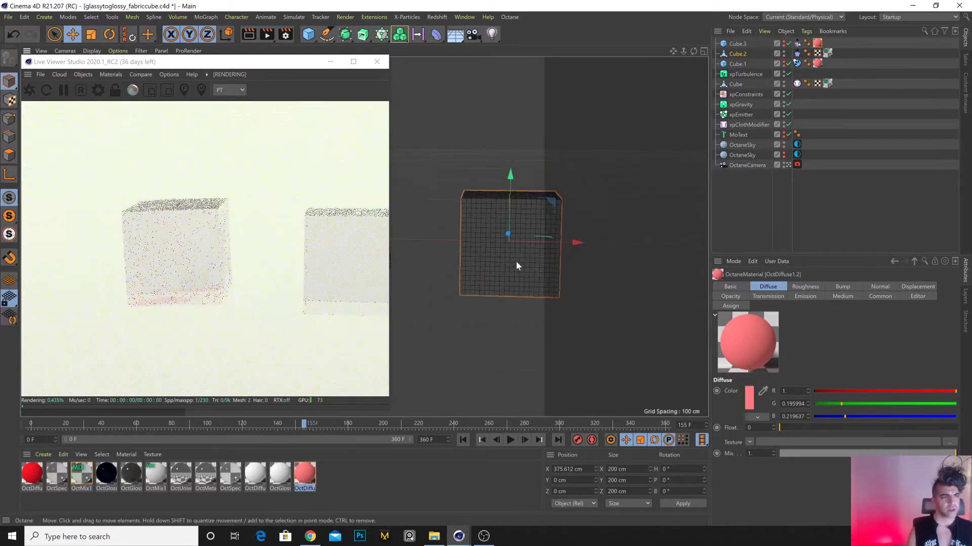
middle_click_drag(516, 266, 476, 262, "alt")
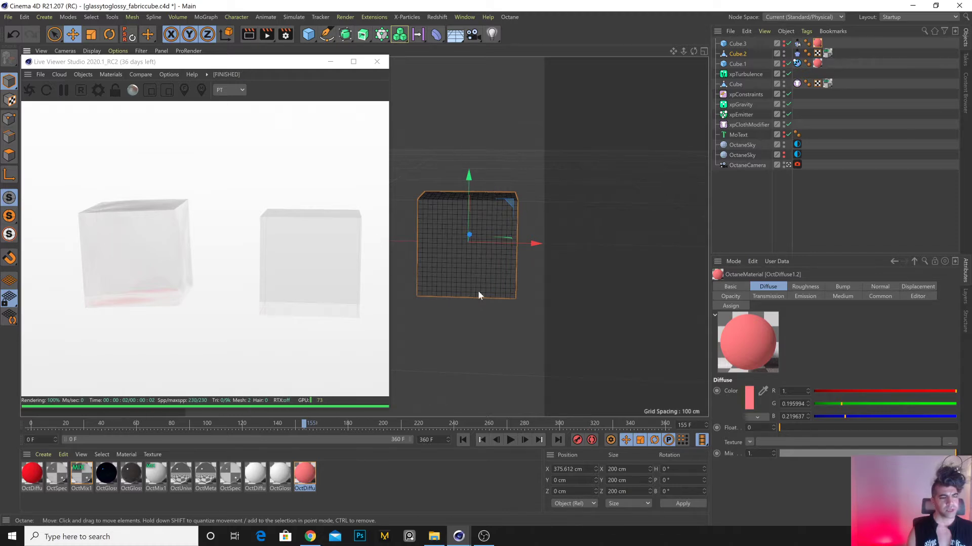
Play the cloth simulation from the first frame in an enlarged Live Viewer, stop it, and turn the pink Octane sky back on.
left_click(462, 440)
left_click(510, 440)
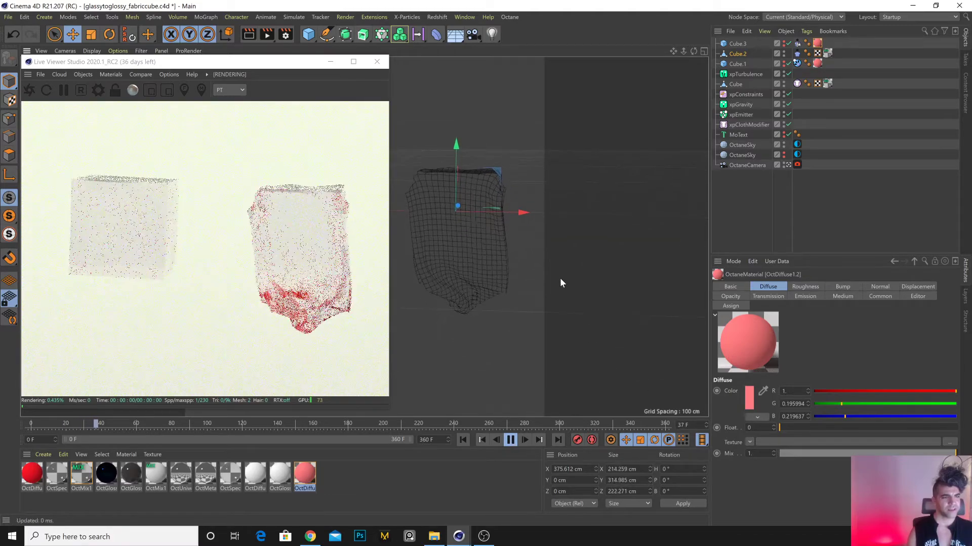
left_click_drag(389, 220, 562, 218)
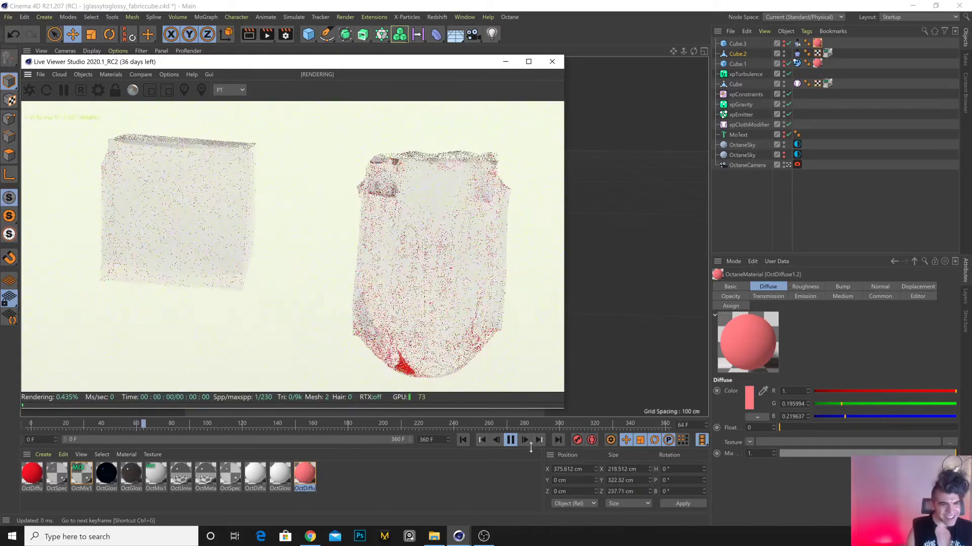
left_click(510, 439)
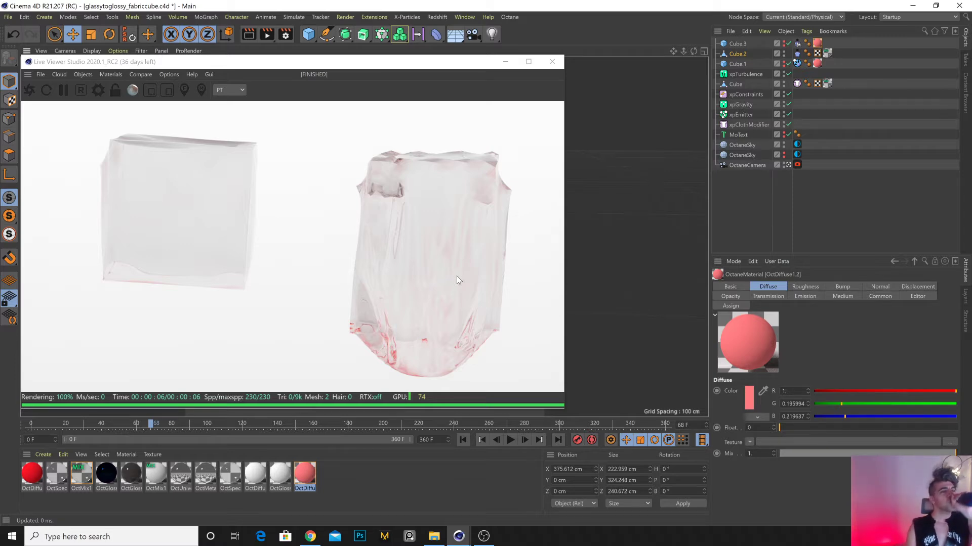
left_click(784, 154)
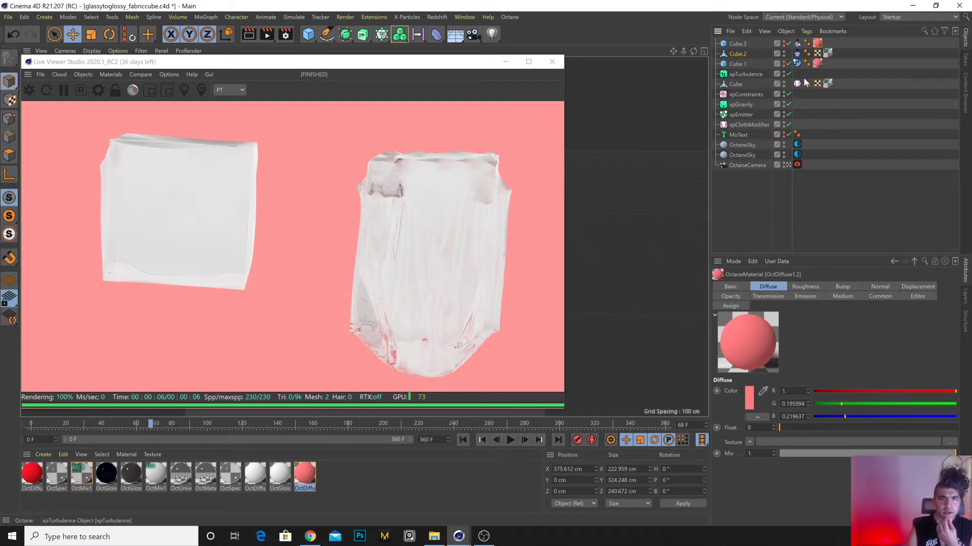
Return to the first frame, open the cloth settings of the first cube's xpCloth tag, and minimise the Live Viewer.
left_click(462, 440)
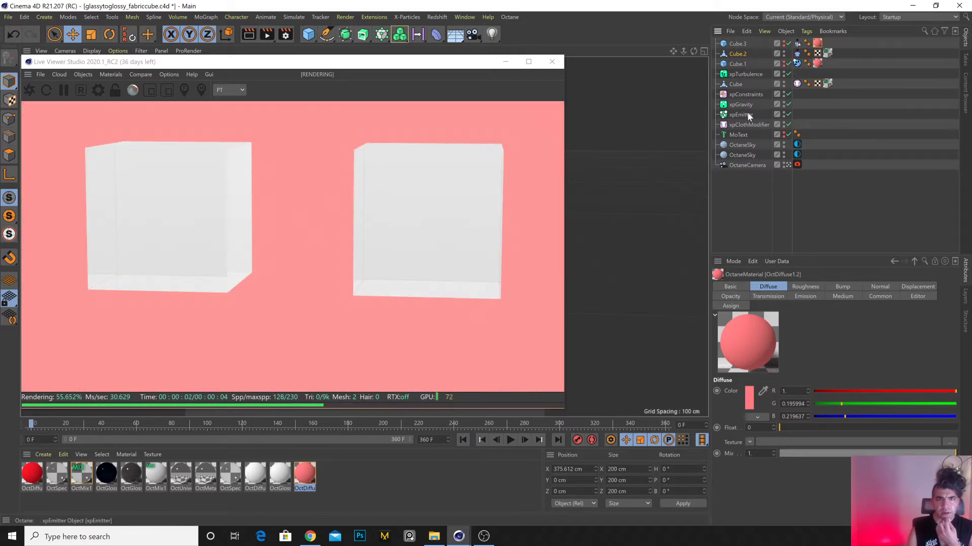
left_click(797, 84)
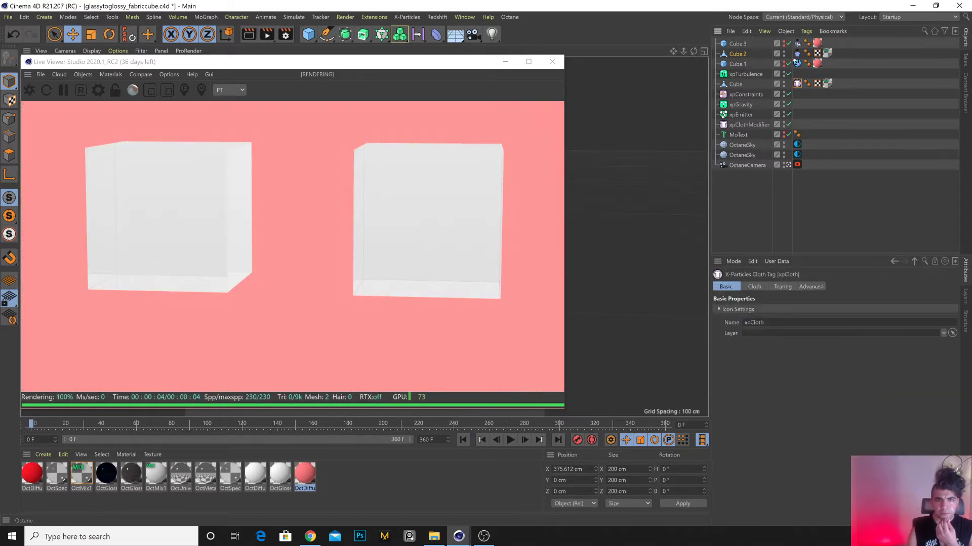
left_click(755, 287)
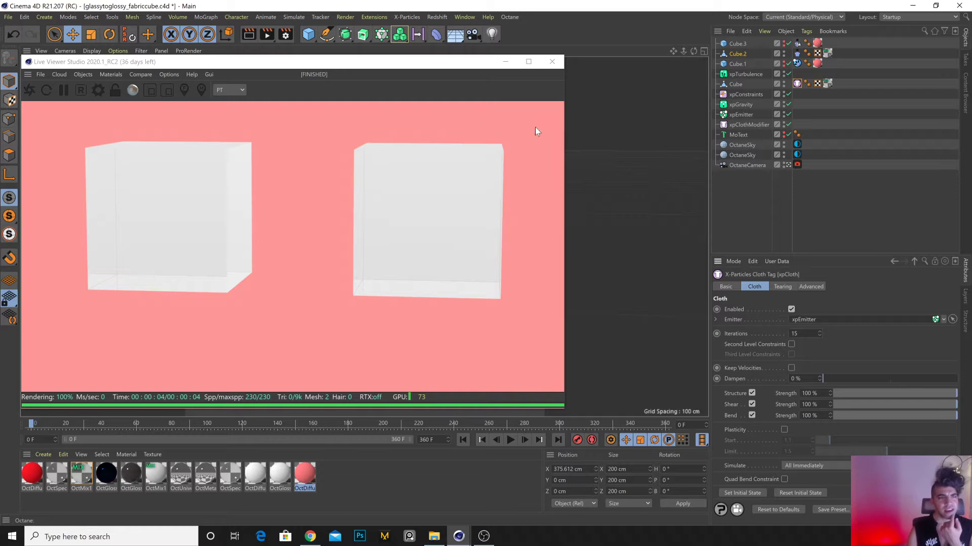
left_click(505, 61)
Play the simulation in the viewport, examine how both cloth cubes deform from several angles, and return to the first frame.
left_click_drag(375, 229, 430, 313, "alt")
left_click(510, 440)
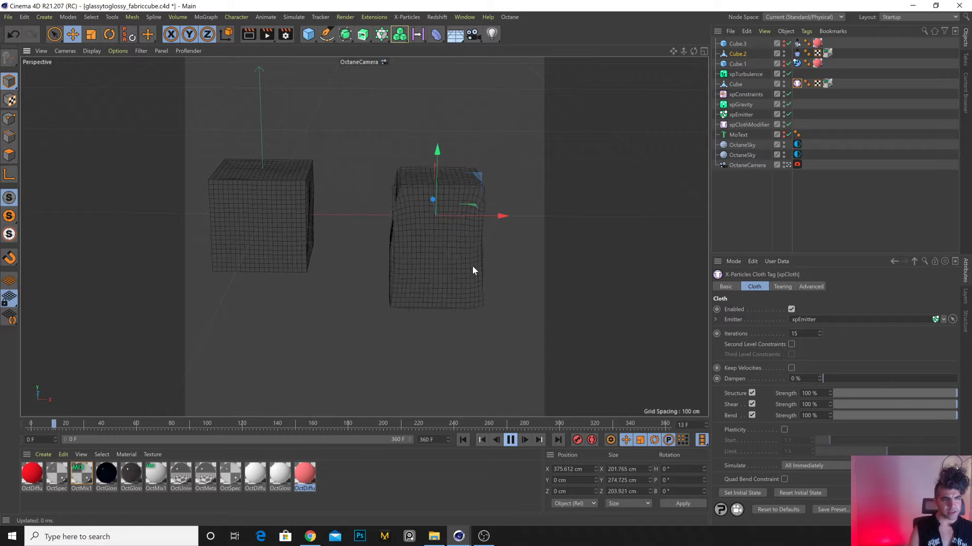
left_click_drag(499, 250, 354, 224, "alt")
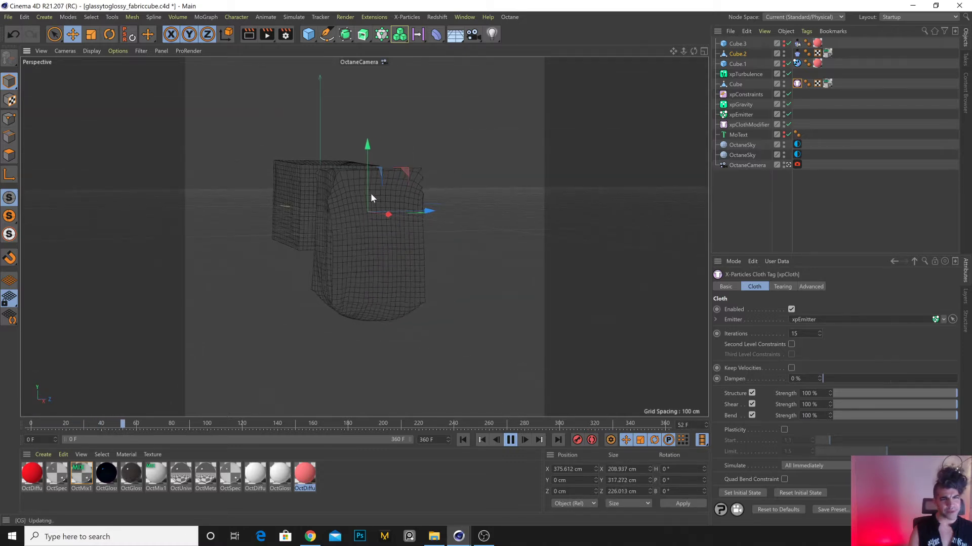
left_click_drag(369, 284, 417, 204, "alt")
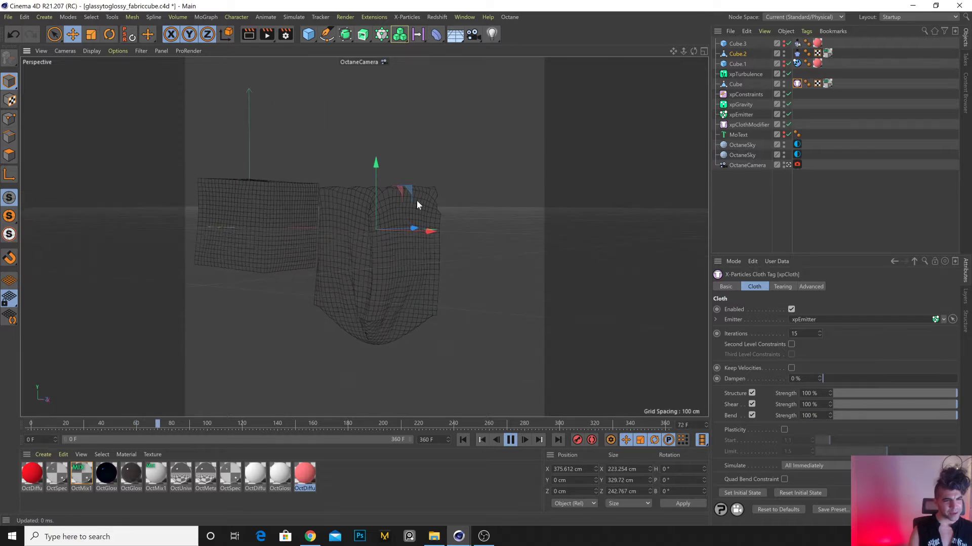
left_click_drag(384, 271, 393, 317, "alt")
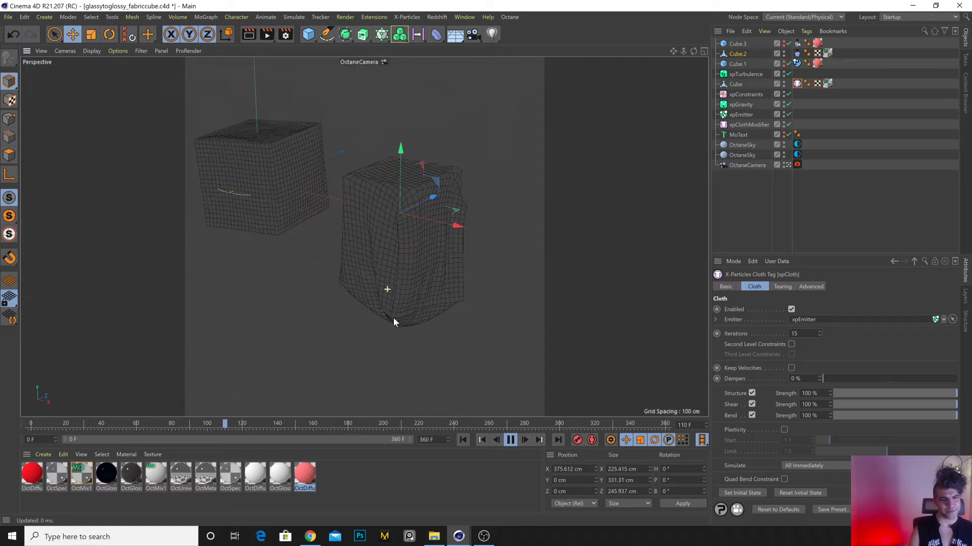
left_click_drag(398, 231, 411, 253, "alt")
left_click(510, 440)
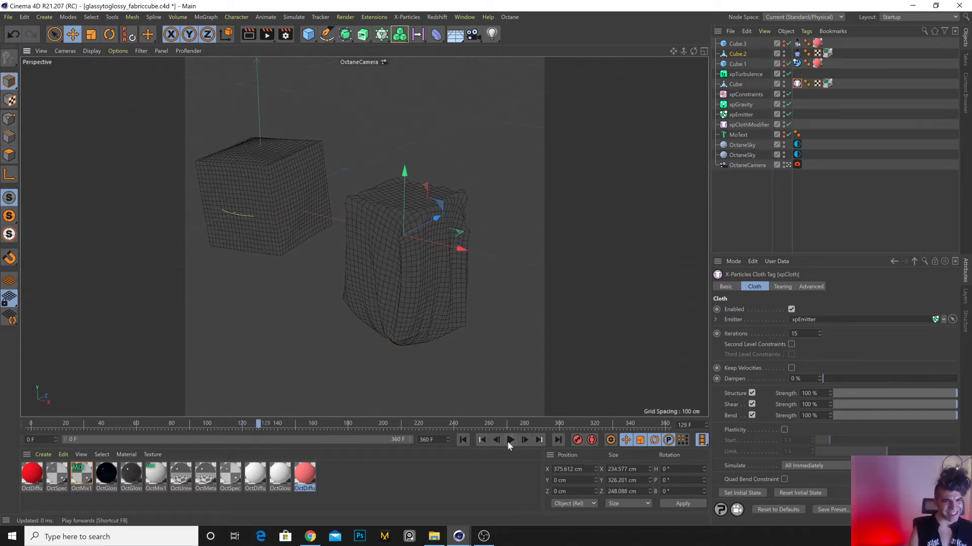
left_click_drag(405, 349, 307, 220, "alt")
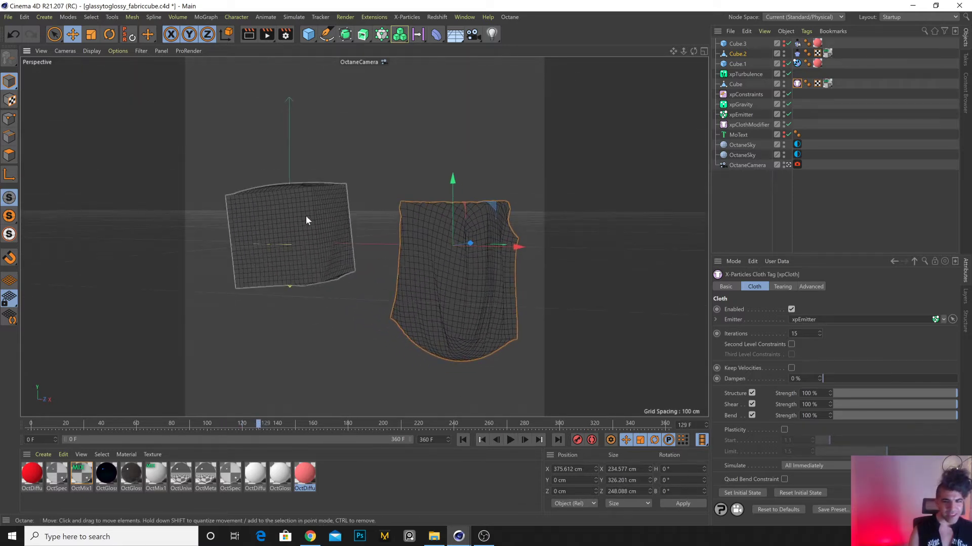
left_click(307, 222)
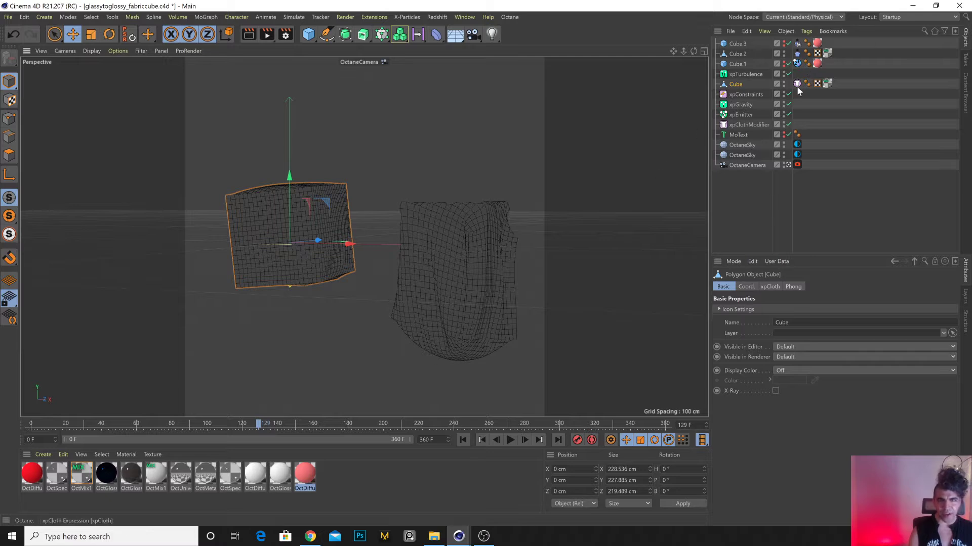
left_click(462, 440)
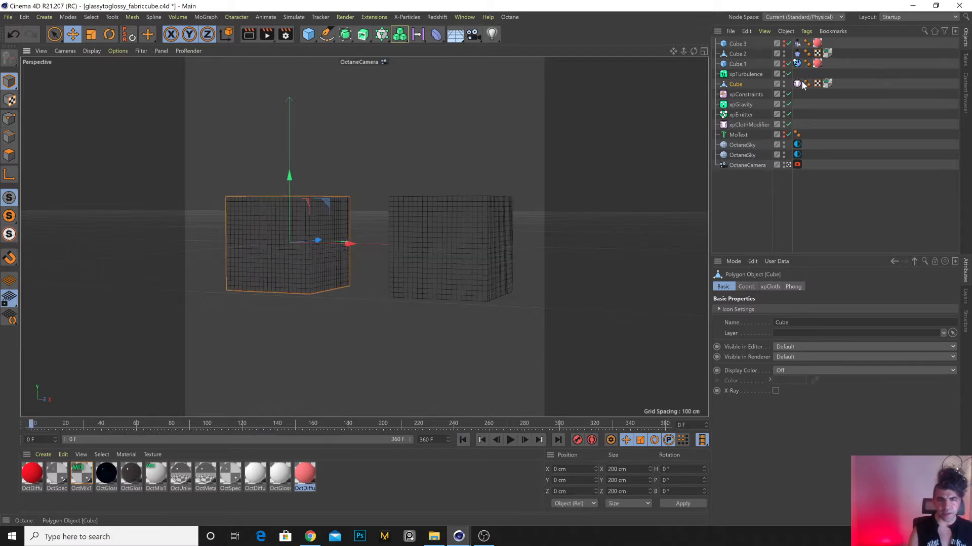
Save the scene and review the xpEmitter's object settings and the project's X-Particles dynamics settings.
left_click(794, 195)
left_click(741, 114)
key("ctrl+s")
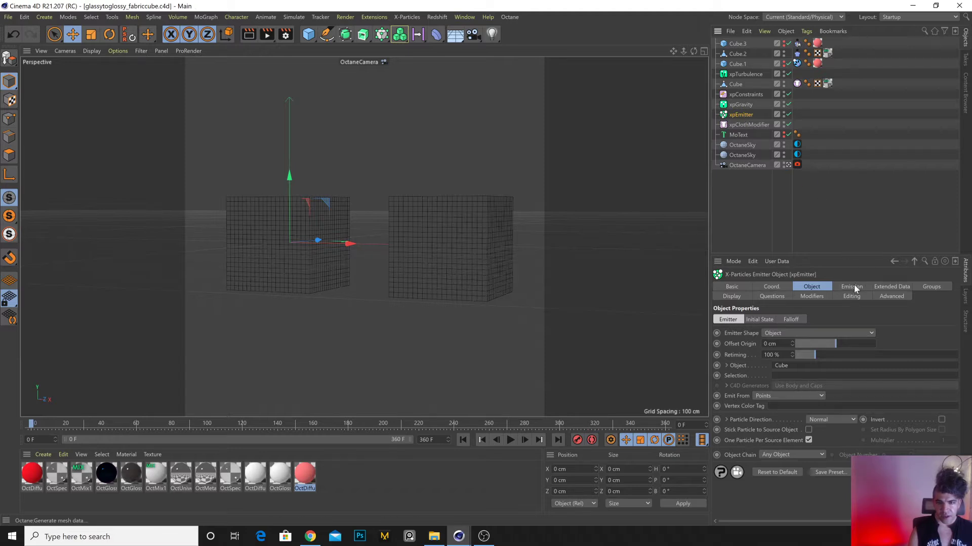
left_click(815, 121)
left_click(743, 115)
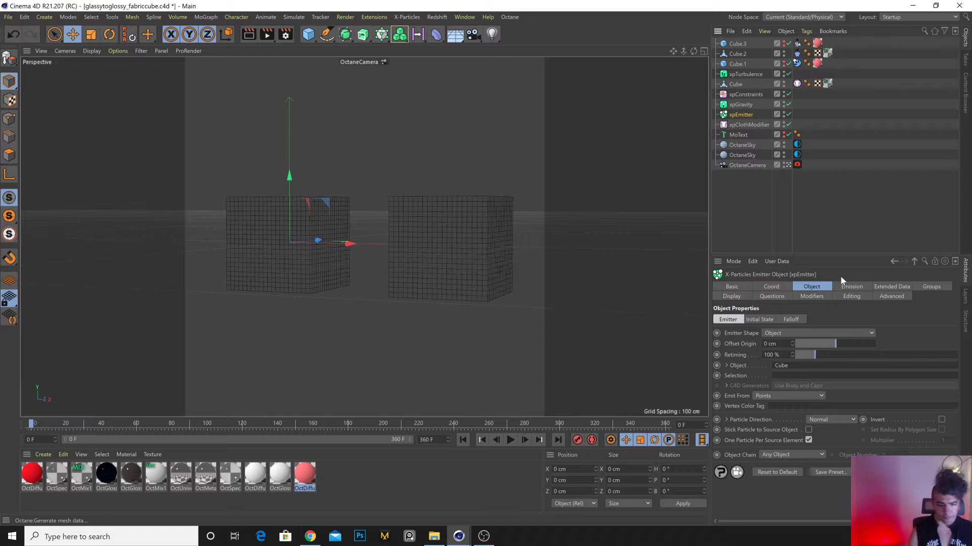
key("ctrl+d")
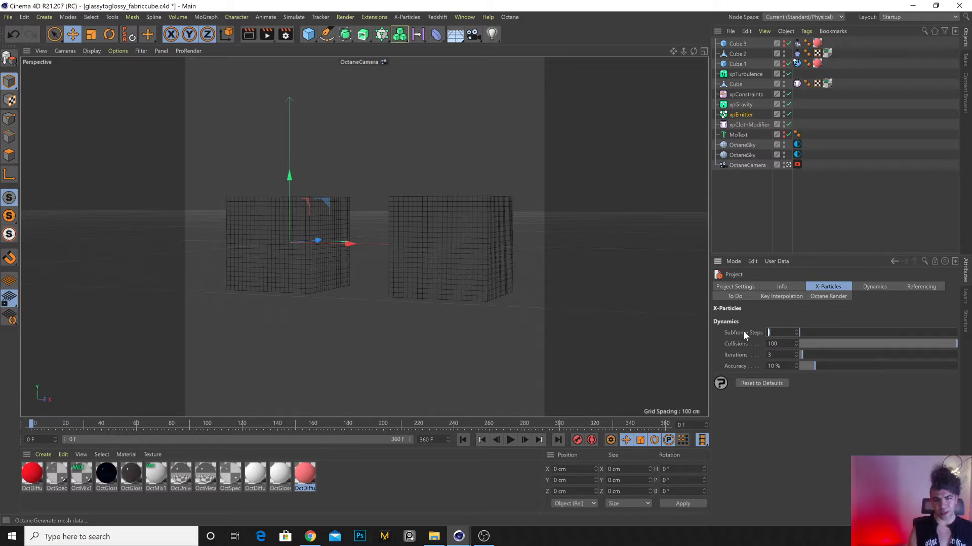
Test the simulation with the first cube's xpCloth structure strength at 18 %, and restore the strength to 100 %.
left_click(797, 83)
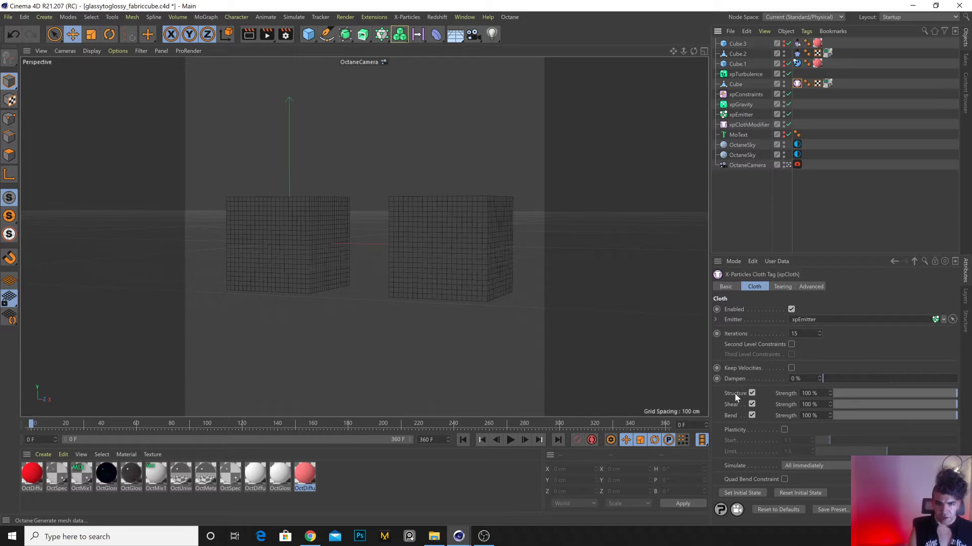
left_click(905, 393)
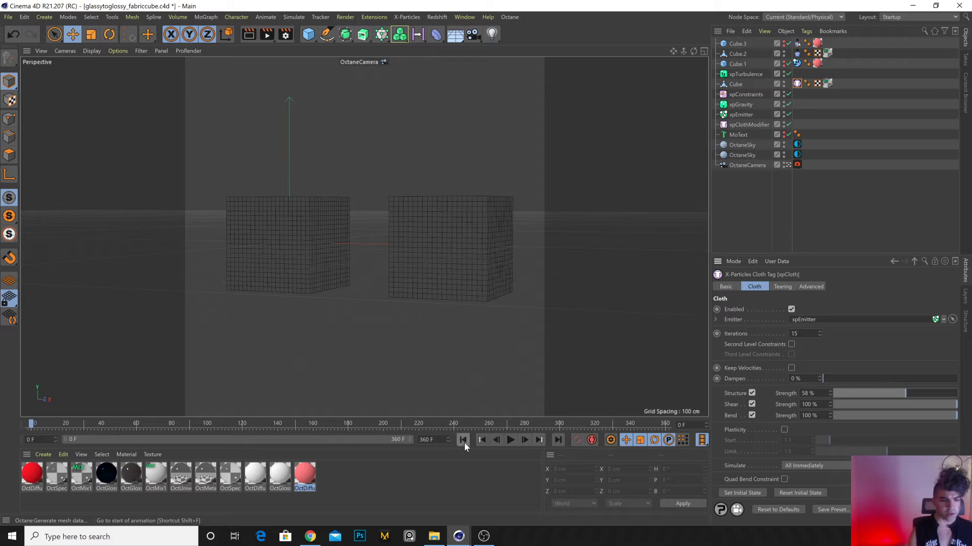
left_click(855, 393)
left_click(510, 439)
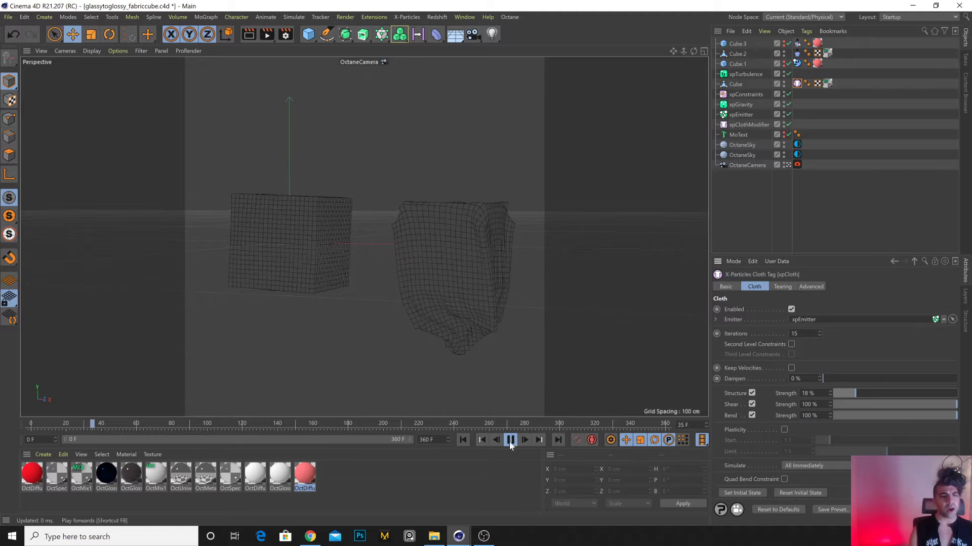
key("F8")
left_click(463, 440)
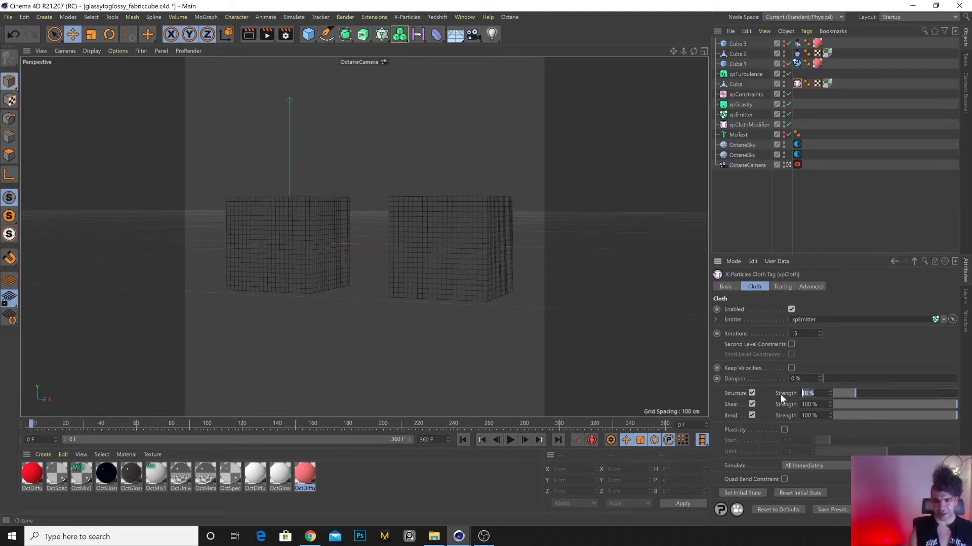
type("100")
key("Return")
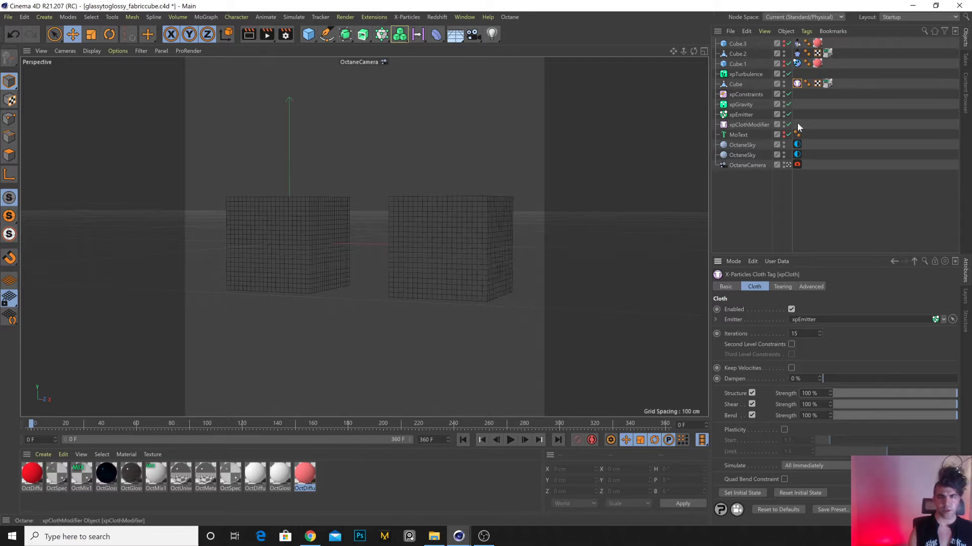
Reset the xpGravity modifier's gravity strength to its default of 981 cm and play the simulation to test it.
left_click(739, 105)
right_click(737, 356)
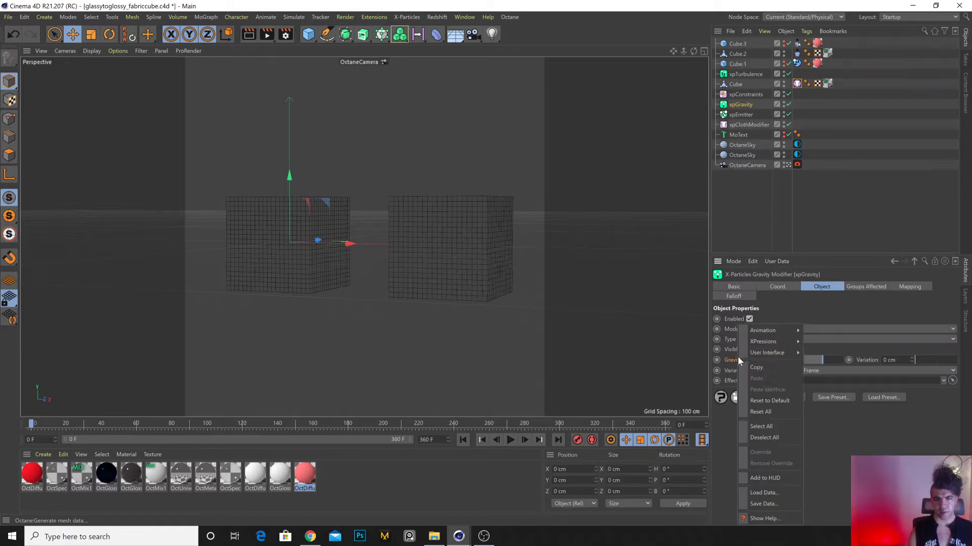
left_click(766, 397)
left_click(510, 440)
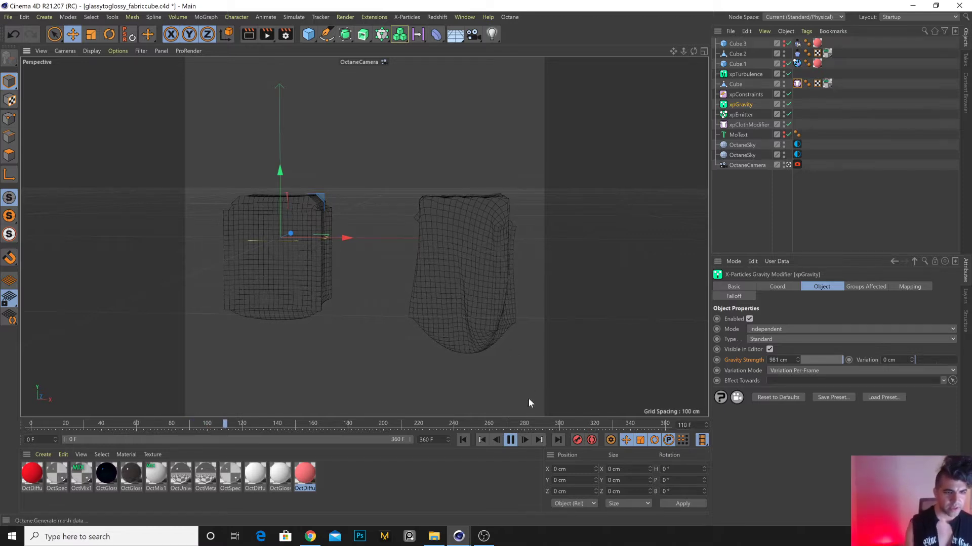
left_click(510, 440)
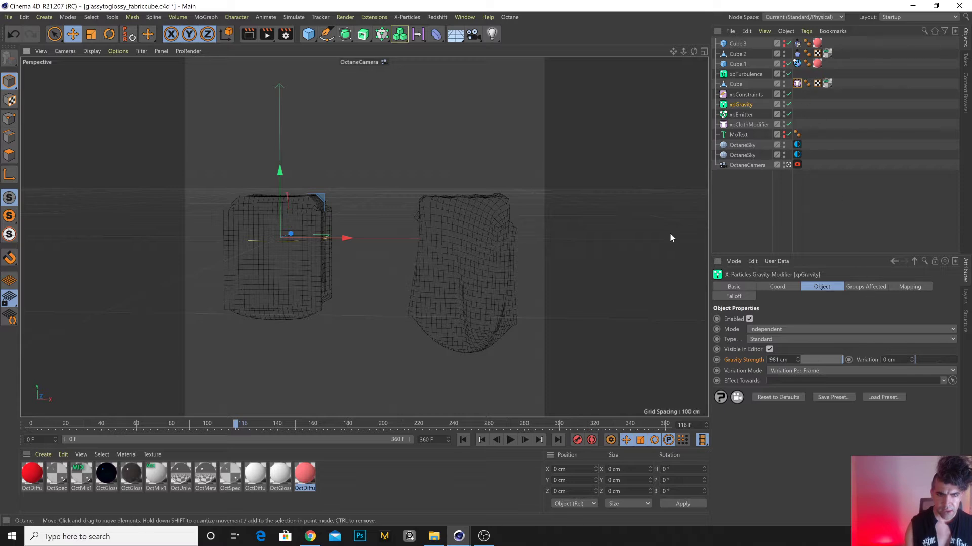
Return to the first frame and set Sub Sampling to 5 in the expert settings of Cube.2's Cloth tag.
left_click(463, 440)
left_click(472, 257)
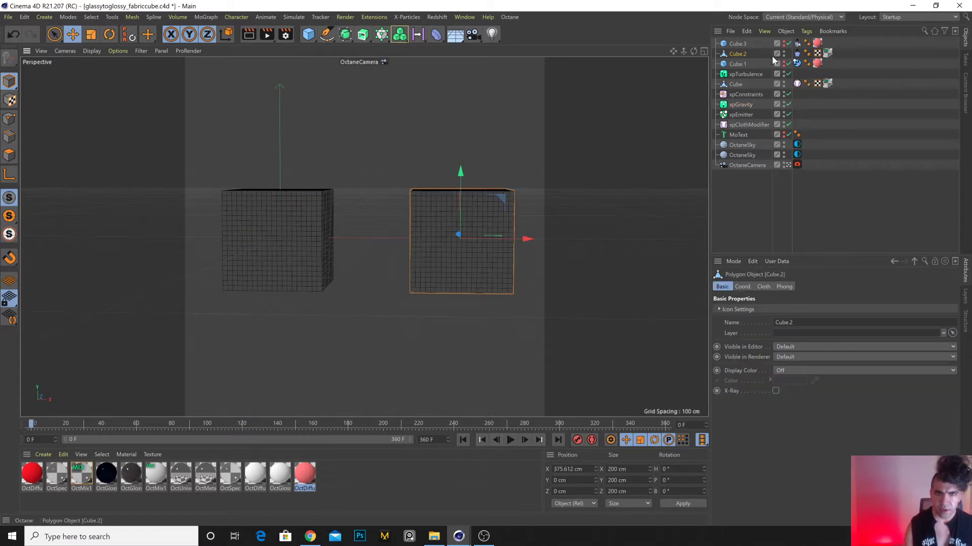
left_click(797, 53)
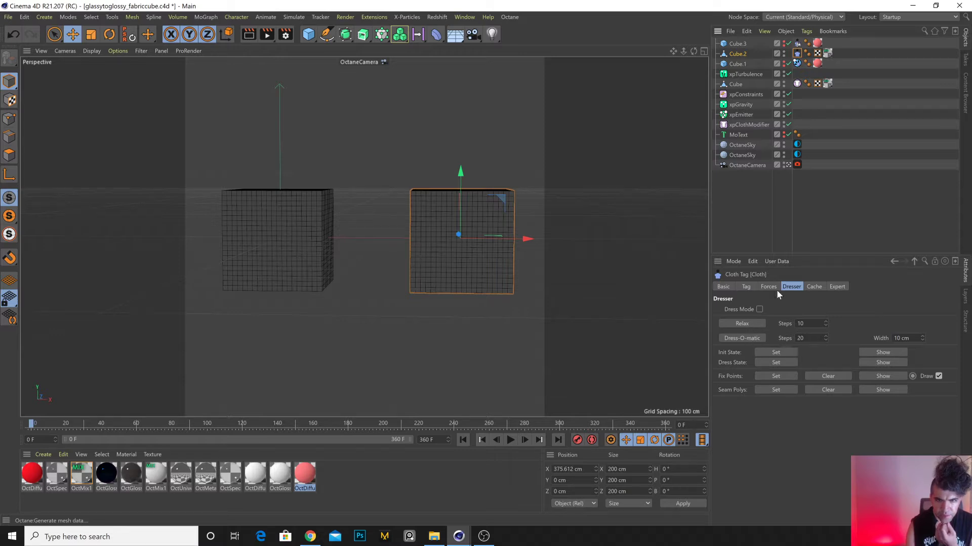
left_click(771, 287)
left_click(746, 287)
left_click(814, 287)
left_click(836, 286)
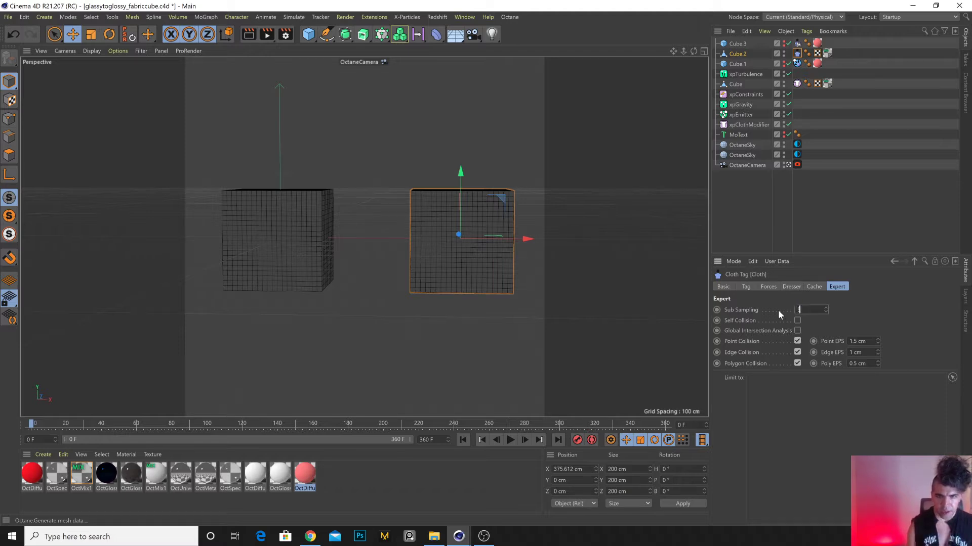
Play the simulation, stop it, and examine the folds of both cloth cubes from a different angle.
left_click(510, 440)
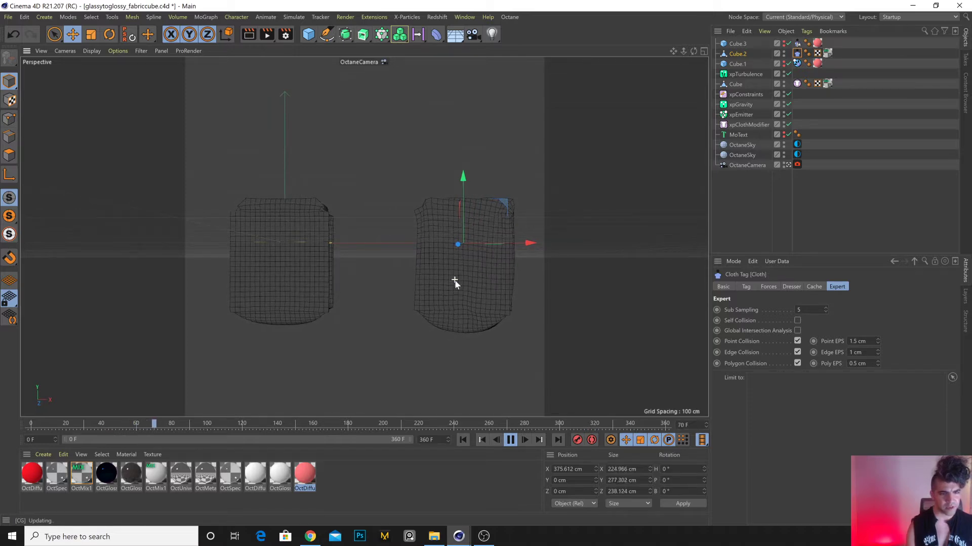
left_click(510, 439)
left_click(470, 227)
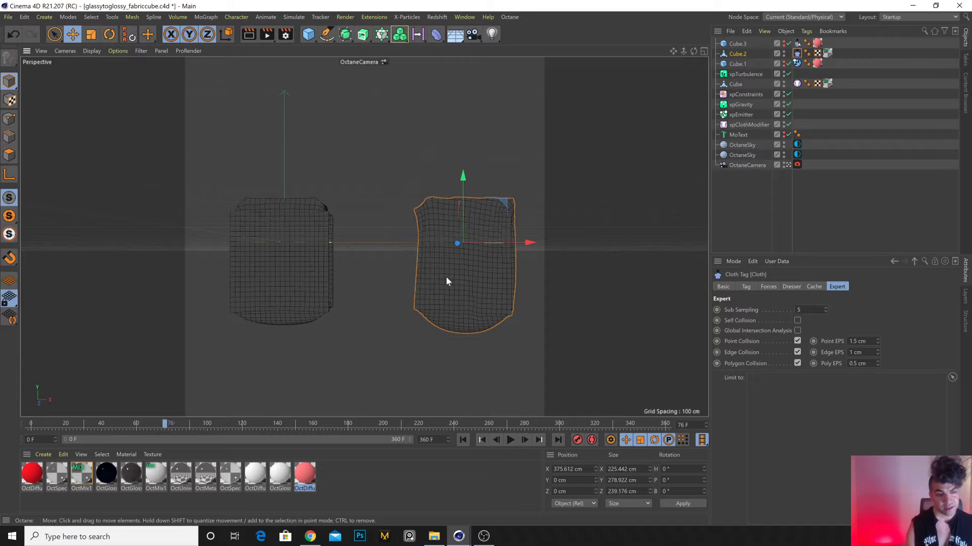
left_click_drag(357, 260, 229, 234, "alt")
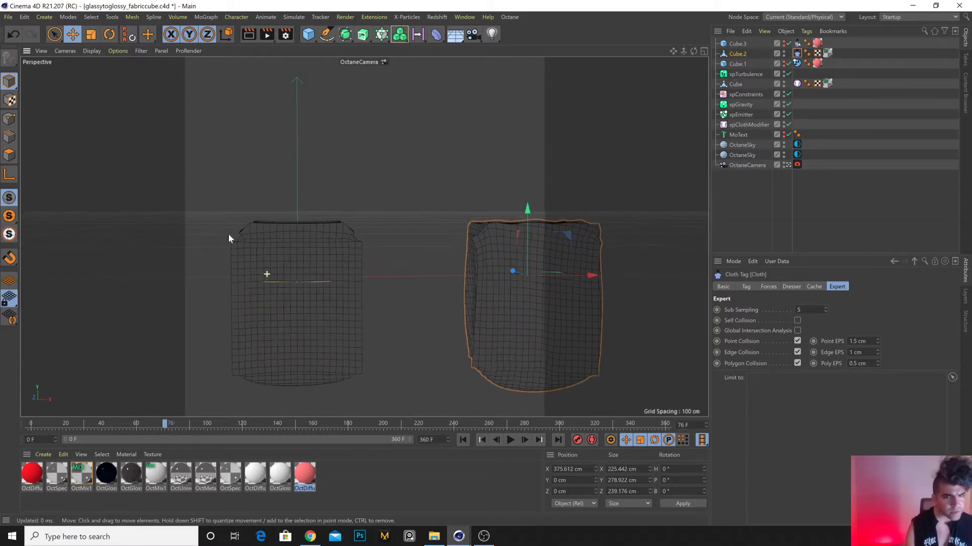
Turn off Fillet on both inner collider cubes, Cube.3 and Cube.1.
left_click(738, 64)
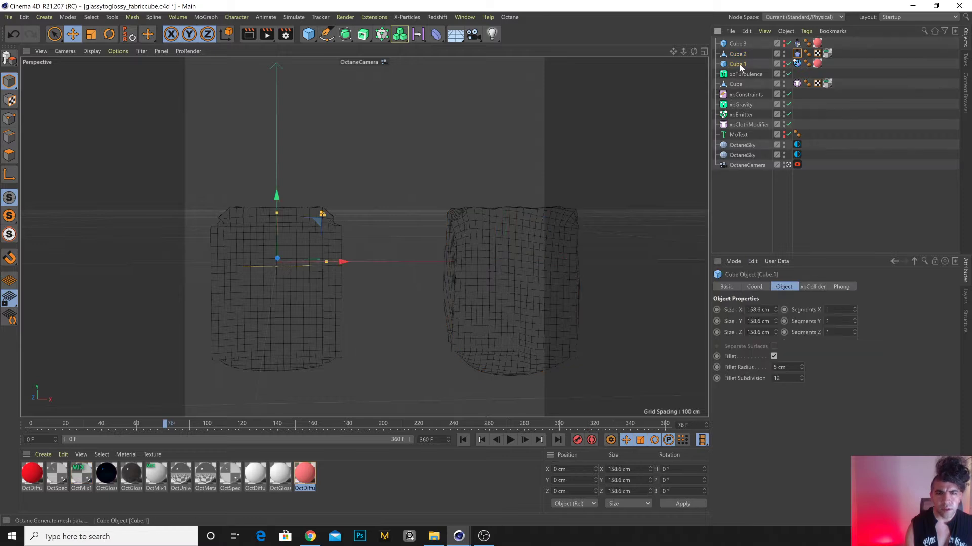
left_click(738, 44)
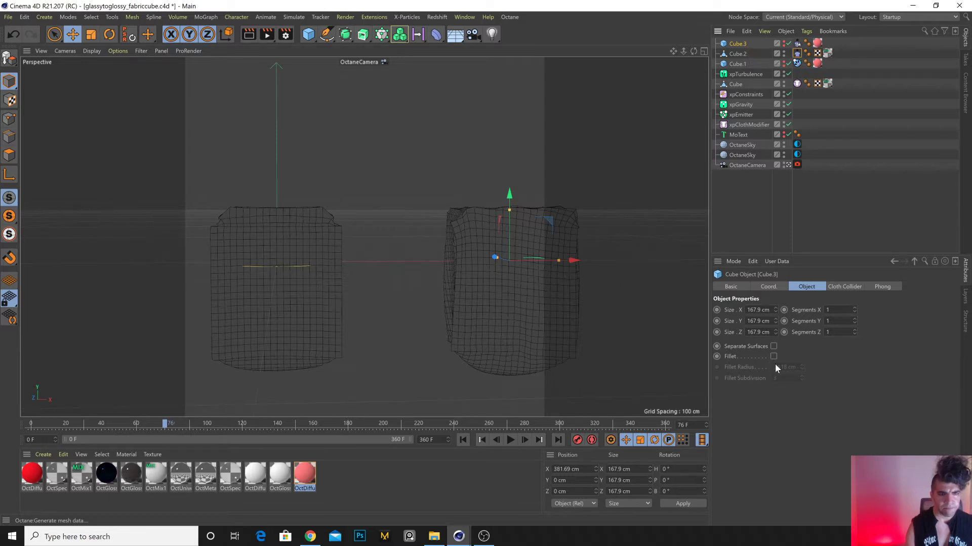
left_click(737, 64)
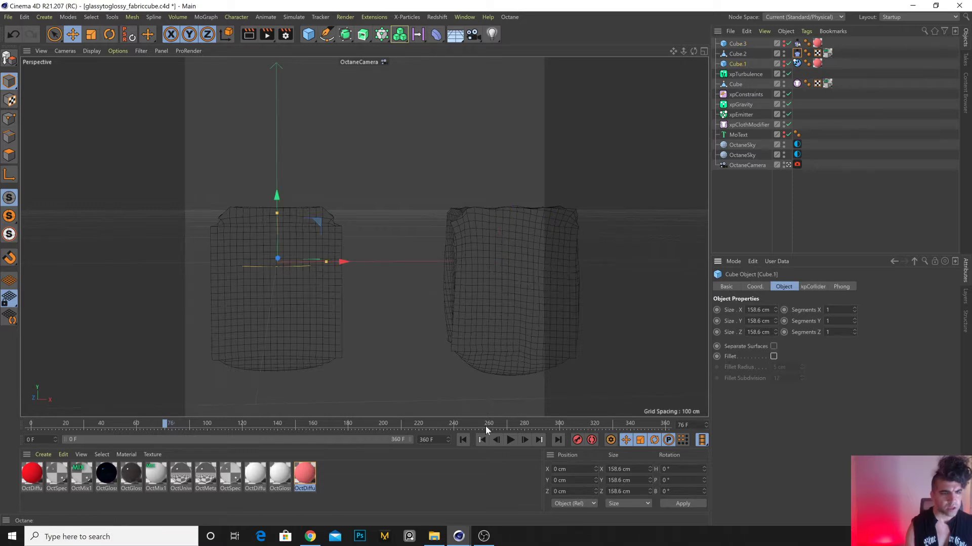
Replay the simulation from the first frame with the sharp-edged colliders, inspect both cubes, and return to the start.
left_click(463, 440)
left_click(510, 440)
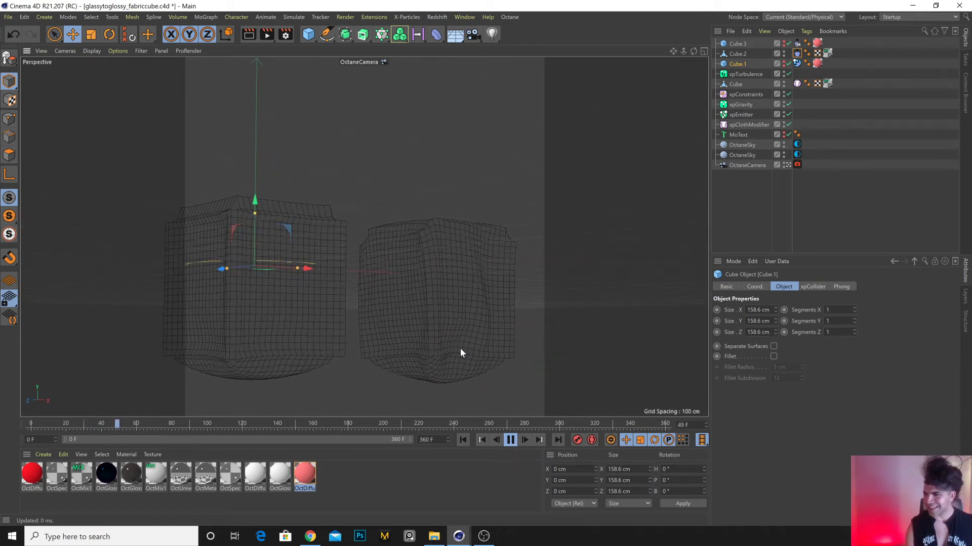
left_click(510, 440)
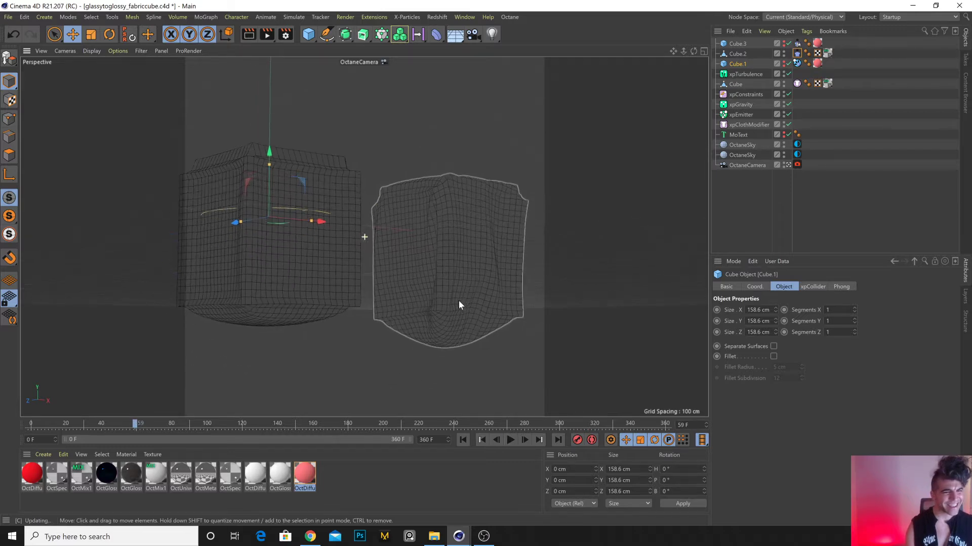
left_click(463, 440)
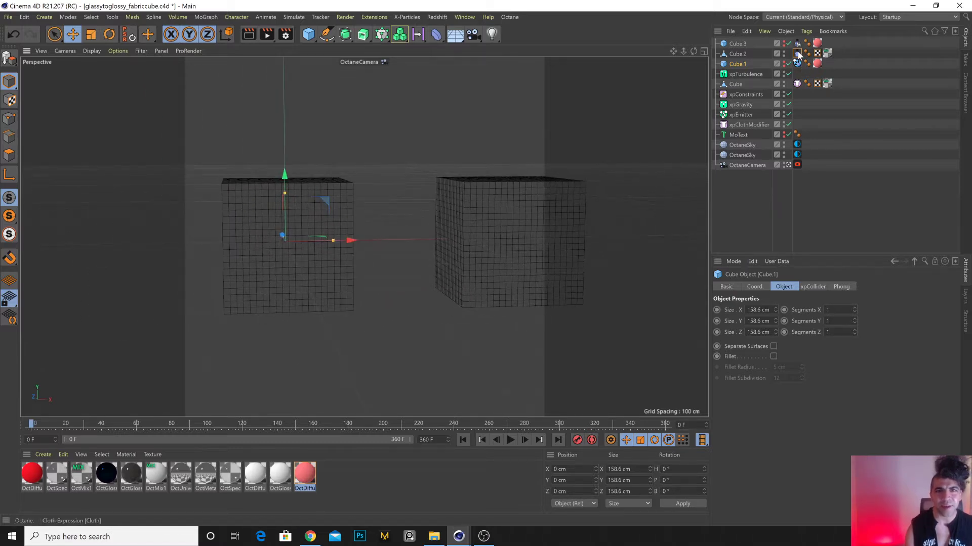
Set the first cube's xpCloth iterations to 10 and its structure, shear and bend strengths to 73 %, 47 % and 41 %.
left_click(797, 84)
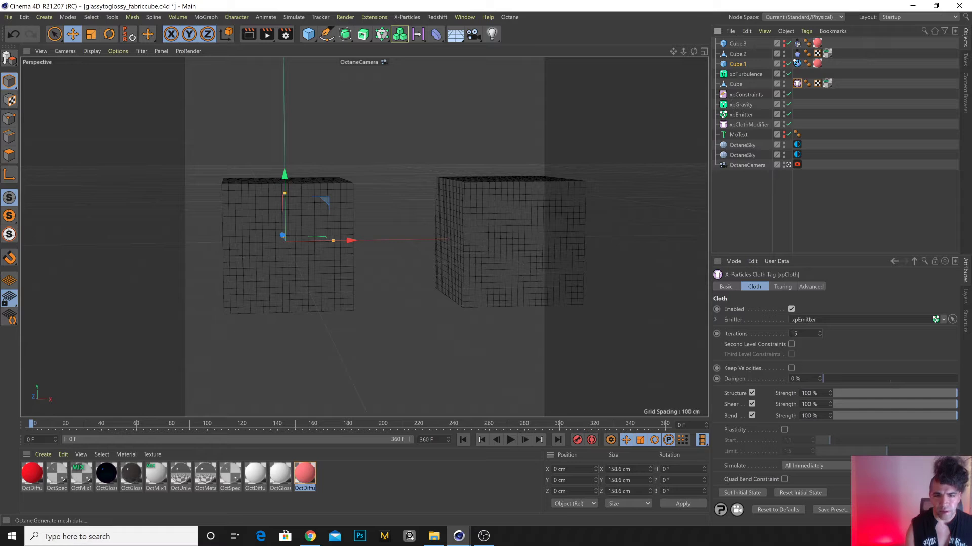
type("10")
left_click(512, 443)
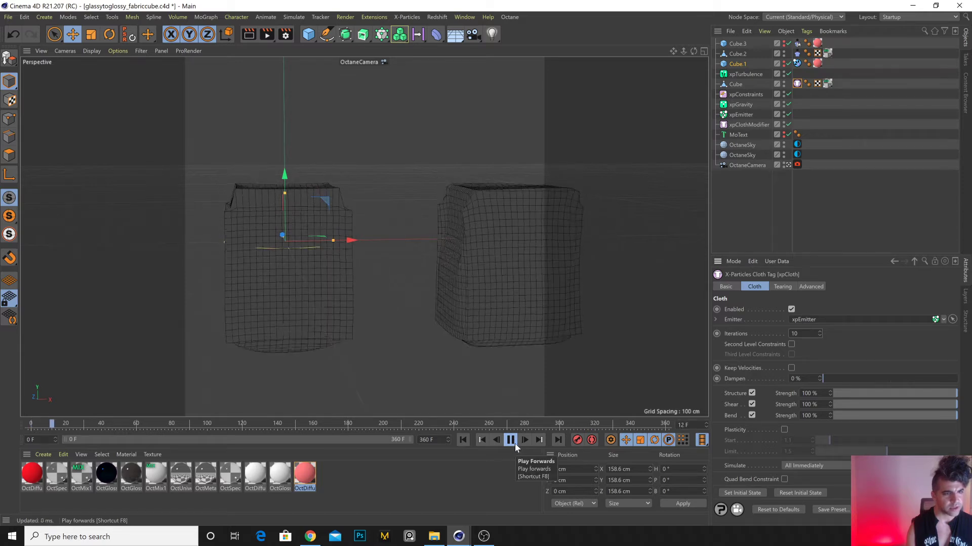
mouse_move(926, 404)
left_mouse_down()
mouse_move(891, 404)
mouse_move(891, 423)
mouse_move(923, 394)
left_mouse_up()
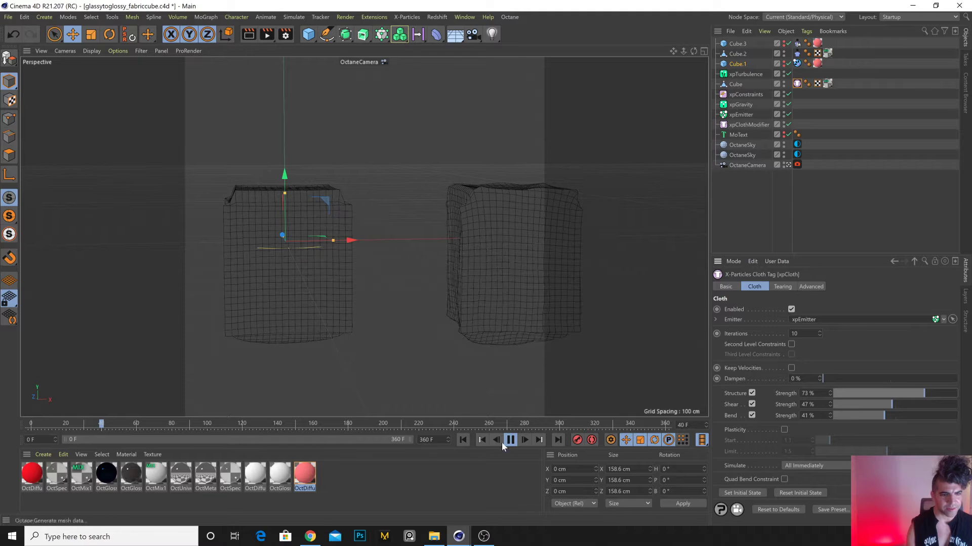
Replay the simulation with the reduced cloth strengths and examine both cubes from a raised angle.
left_click(481, 440)
left_click(510, 440)
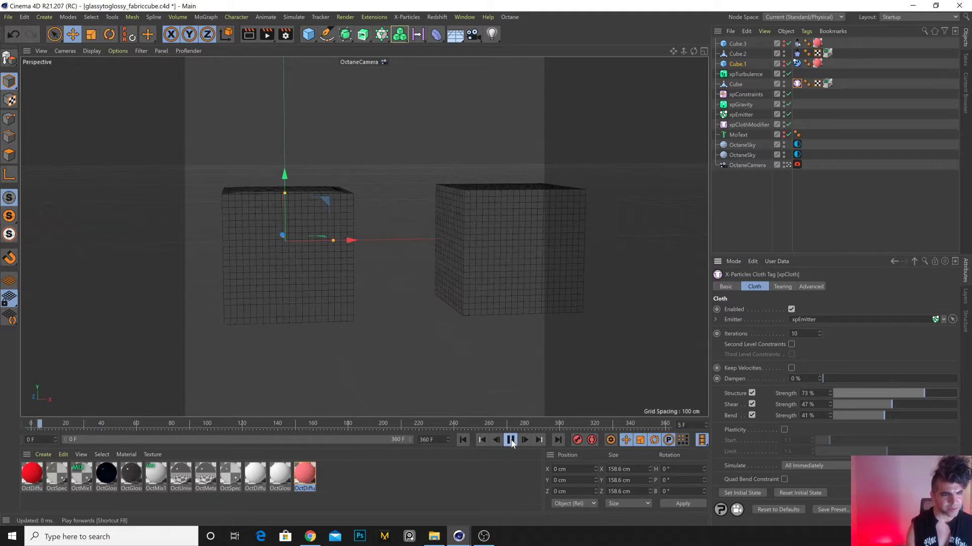
left_click_drag(290, 244, 324, 251, "alt")
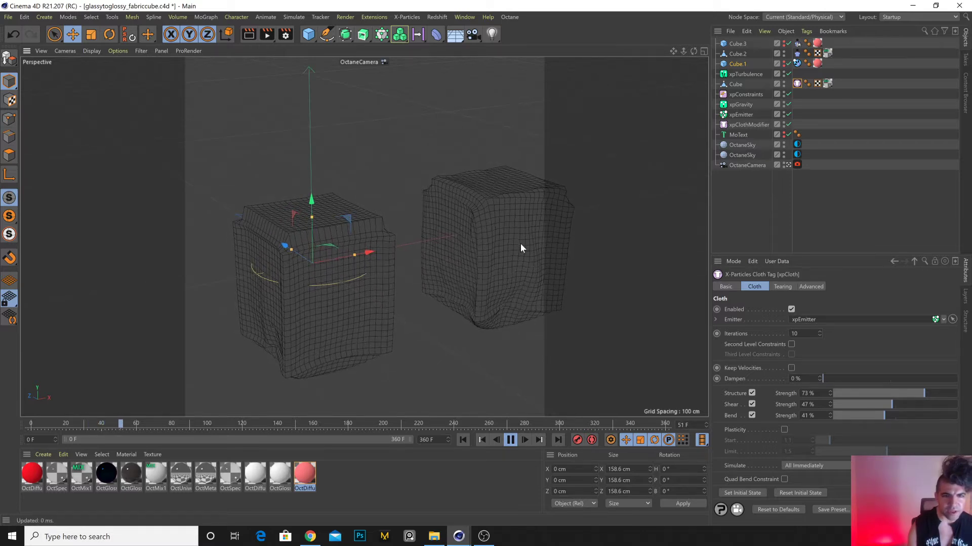
Raise the first cube's xpCloth iterations to 20 and restart the simulation from the first frame.
type("20")
key("Return")
left_click(461, 439)
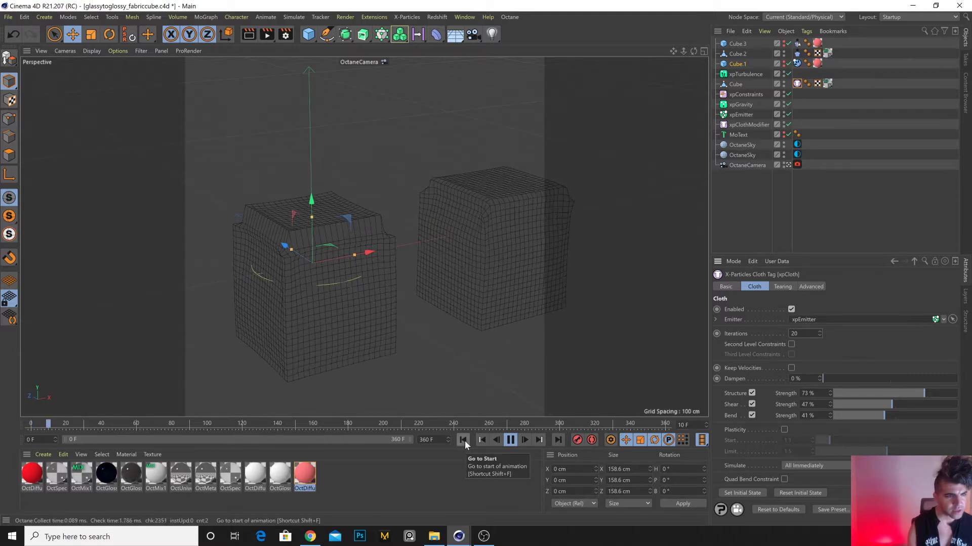
Return the animation to its first frame and check the object properties of Cube.3, Cube.2 and Cube.1.
left_click(463, 441)
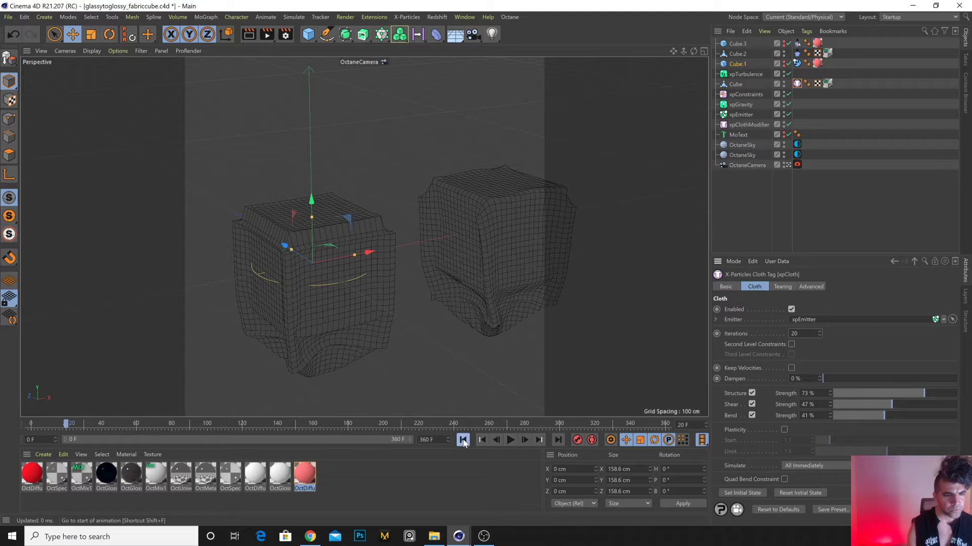
left_click(737, 44)
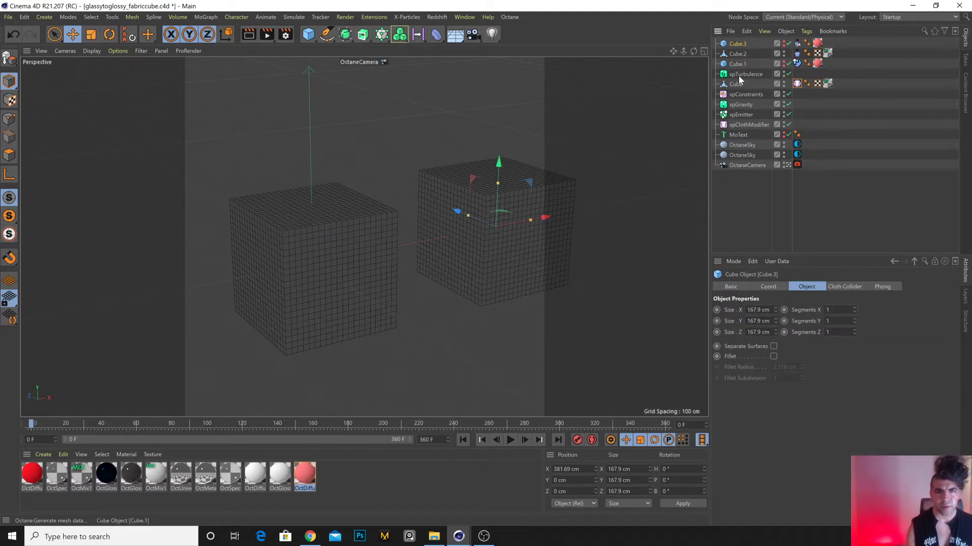
left_click(511, 269)
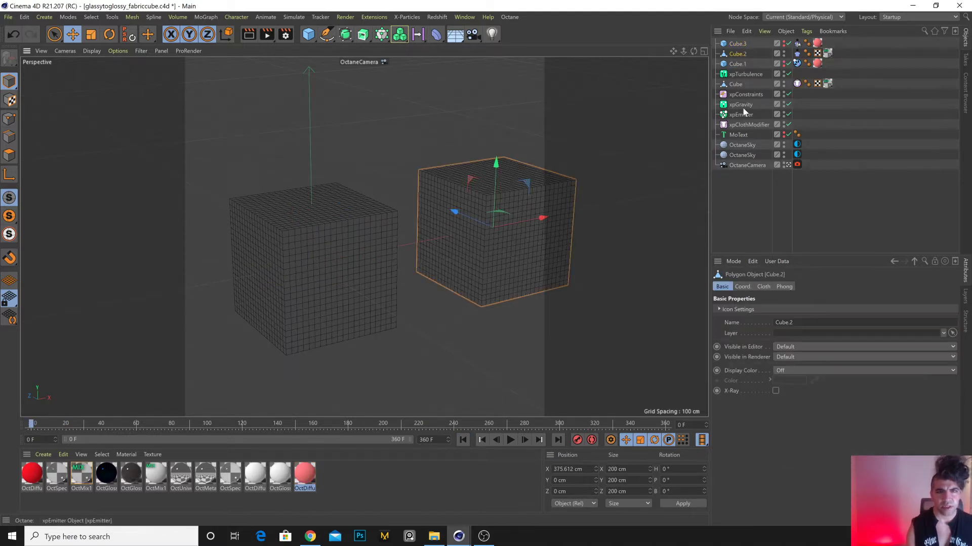
left_click(737, 44)
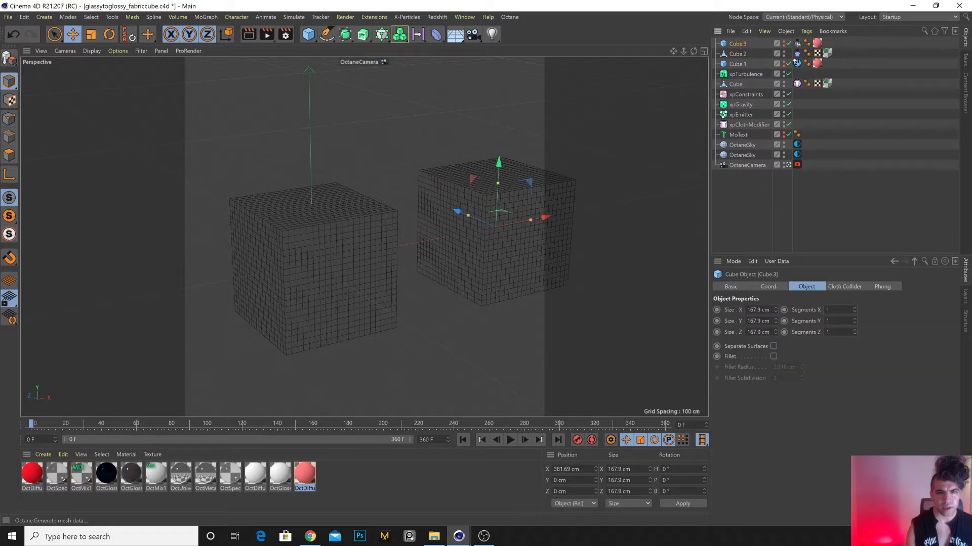
left_click(746, 67)
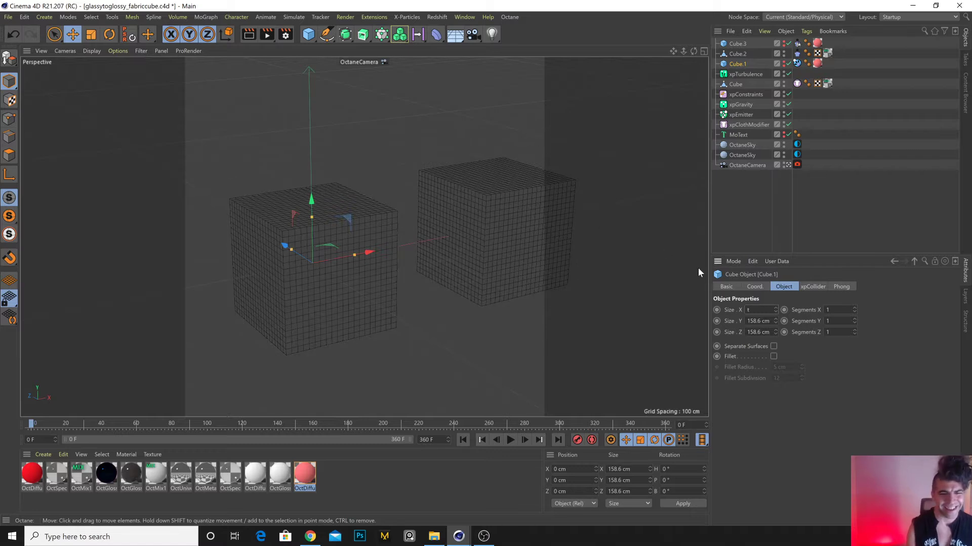
Play the cloth simulation to watch both cubes deform, stop it and return to the first frame.
left_click(611, 228)
key("t")
left_click_drag(383, 220, 444, 208)
left_click(511, 439)
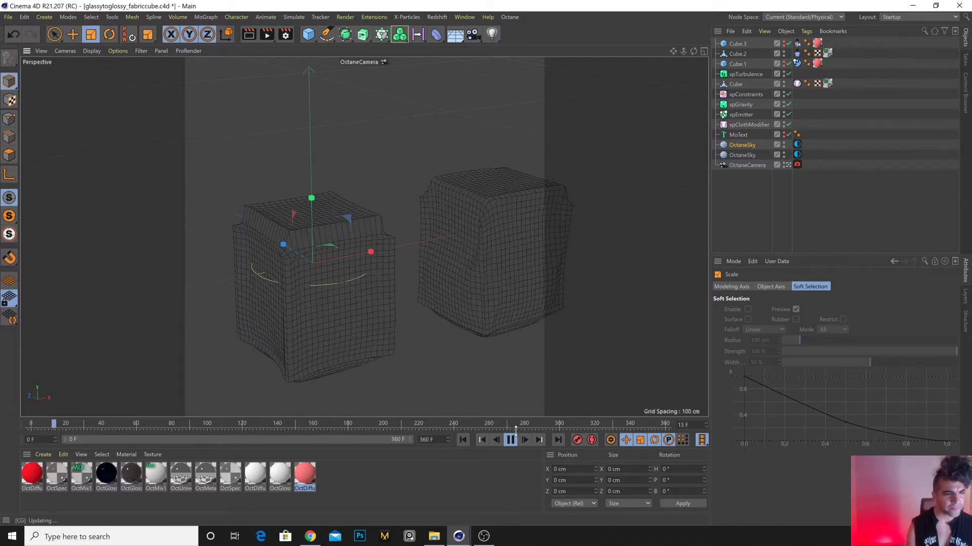
left_click(511, 439)
left_click(462, 440)
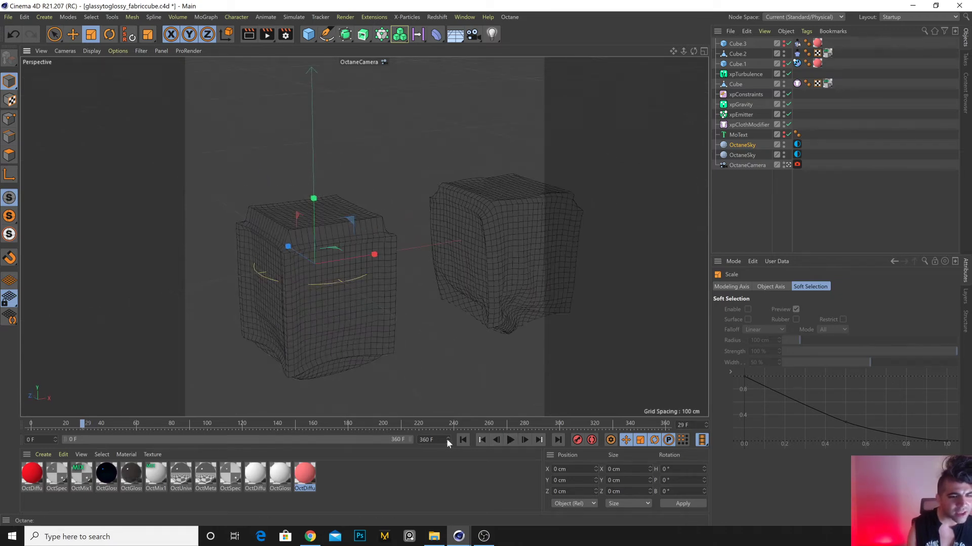
Give Cube.3 and Cube.1 a fillet with a radius of 20 cm and a subdivision of 20.
left_click(810, 108)
left_click(737, 43)
left_click(737, 63, "ctrl")
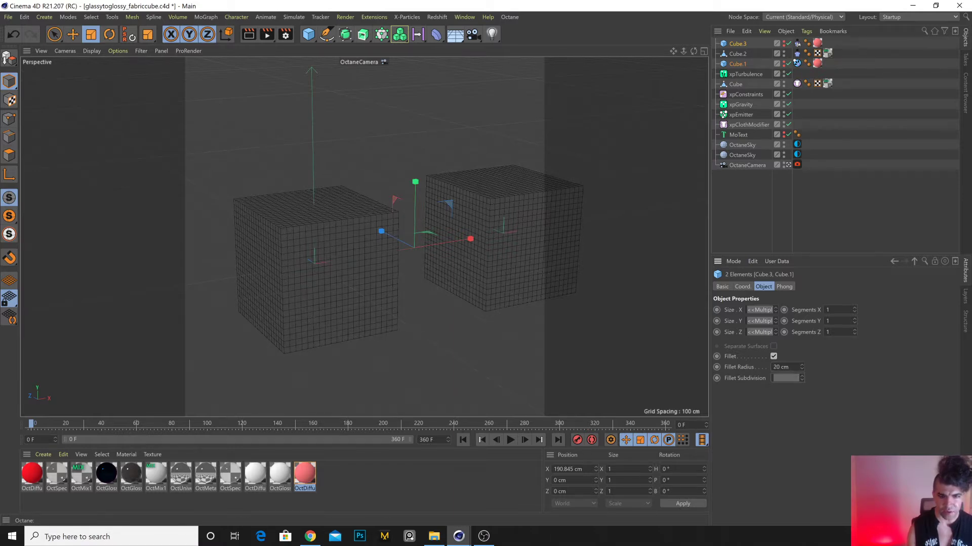
type("20")
key("Return")
Run the cloth simulation up to frame 20 and inspect both draped cubes from several angles.
left_click(510, 440)
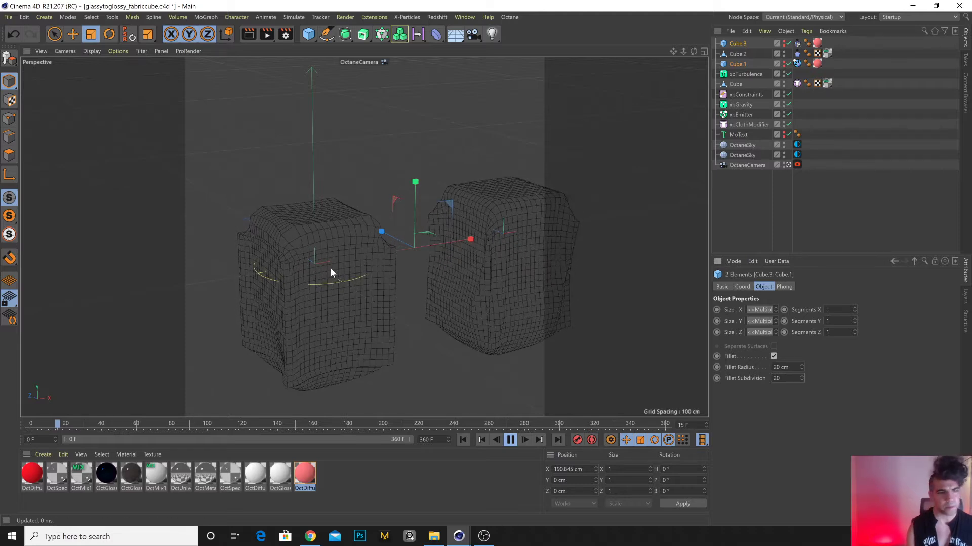
left_click(511, 440)
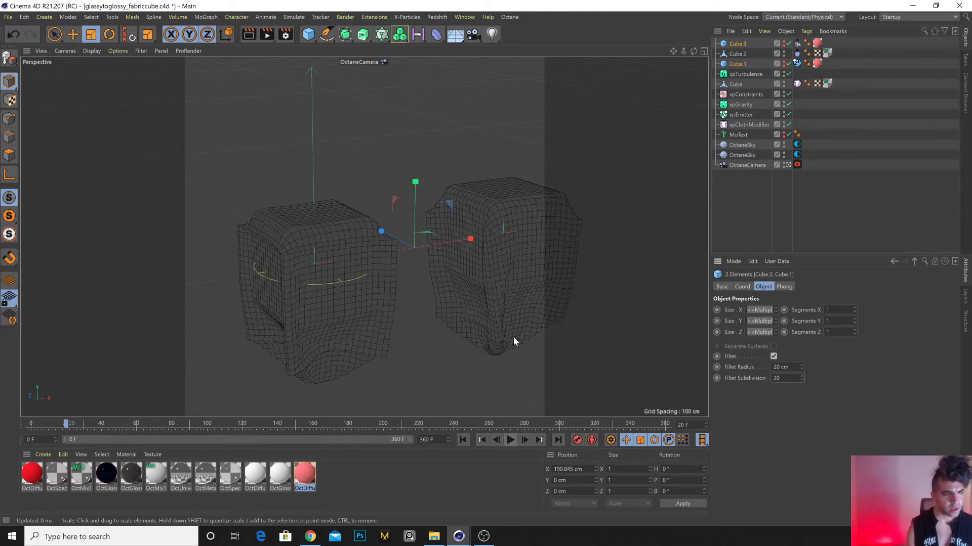
left_click_drag(508, 309, 414, 224, "alt")
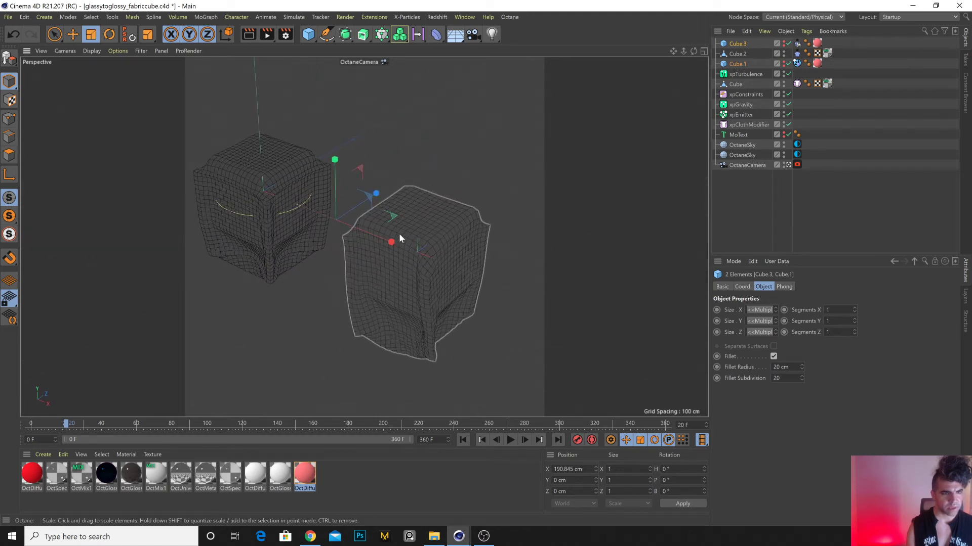
left_click_drag(426, 292, 453, 325, "alt")
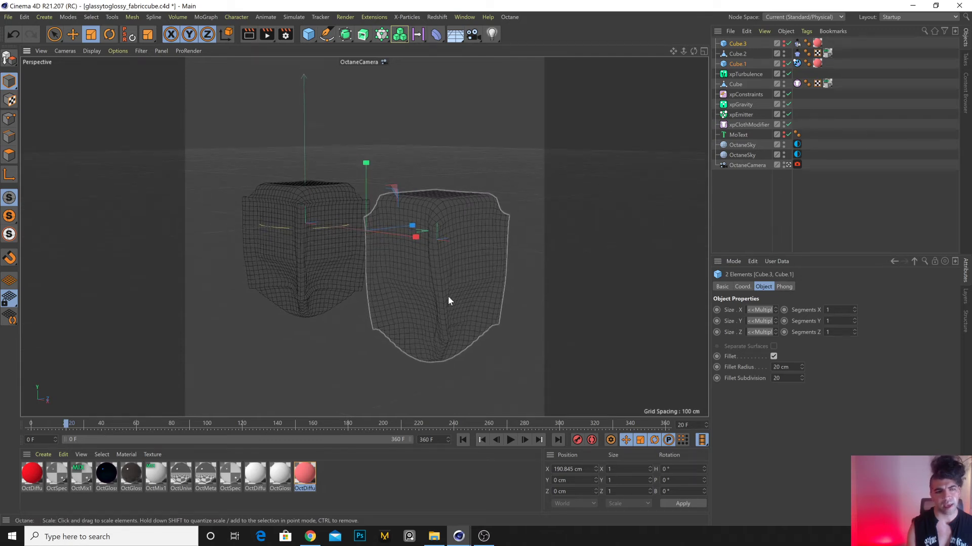
left_click_drag(409, 284, 436, 158, "alt")
Start a render of the cubes in the Octane Live Viewer, narrow its window and reframe the camera.
left_click(509, 16)
left_click(531, 43)
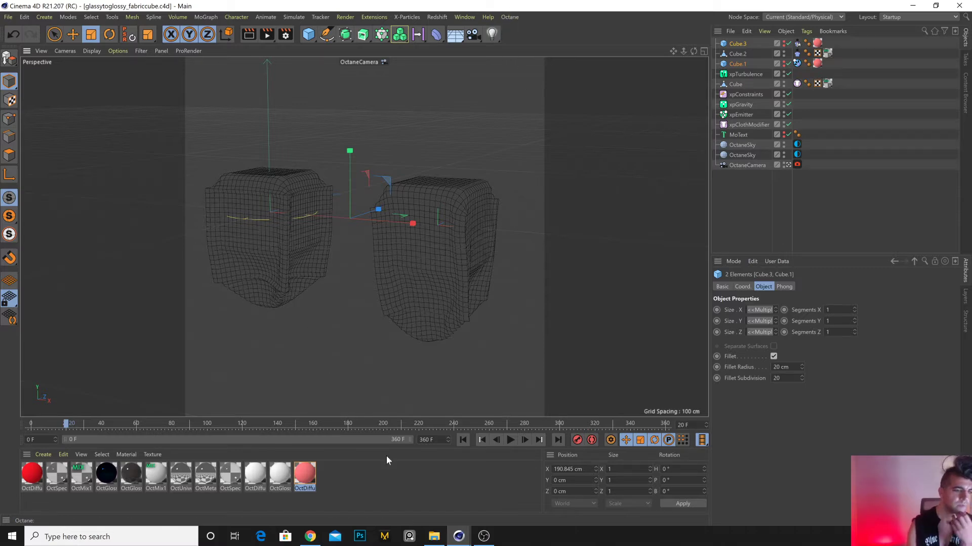
mouse_move(461, 539)
left_click(511, 500)
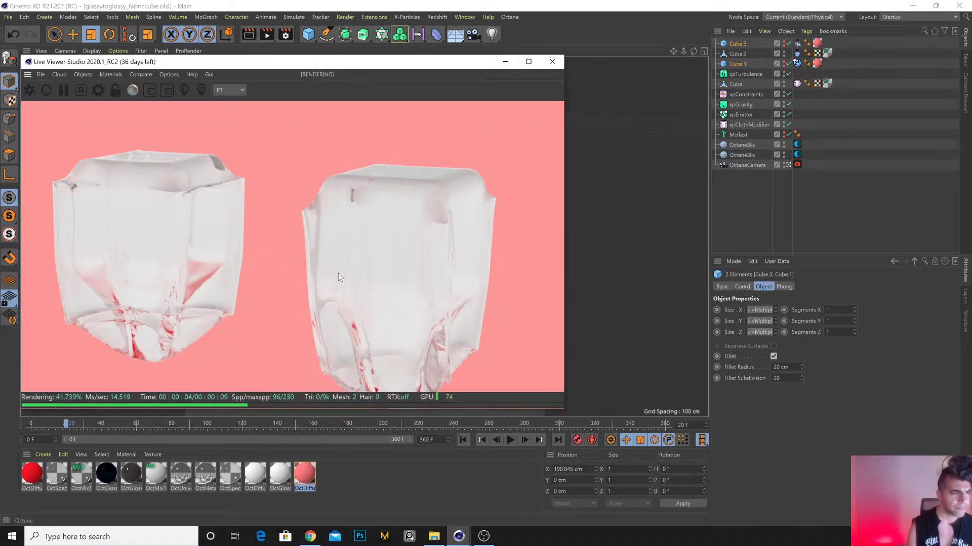
left_click_drag(565, 341, 438, 336)
left_click_drag(475, 265, 659, 272, "alt")
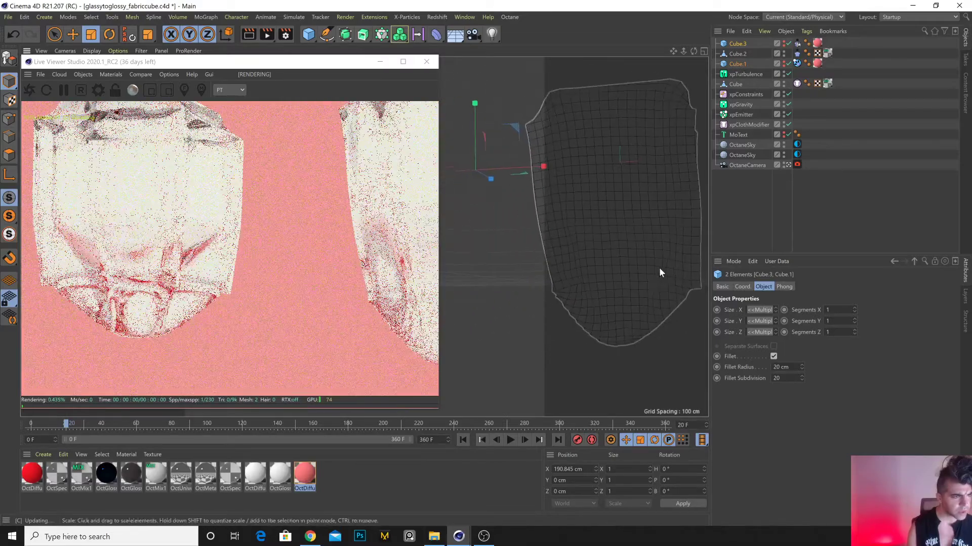
left_click_drag(301, 291, 623, 164, "alt")
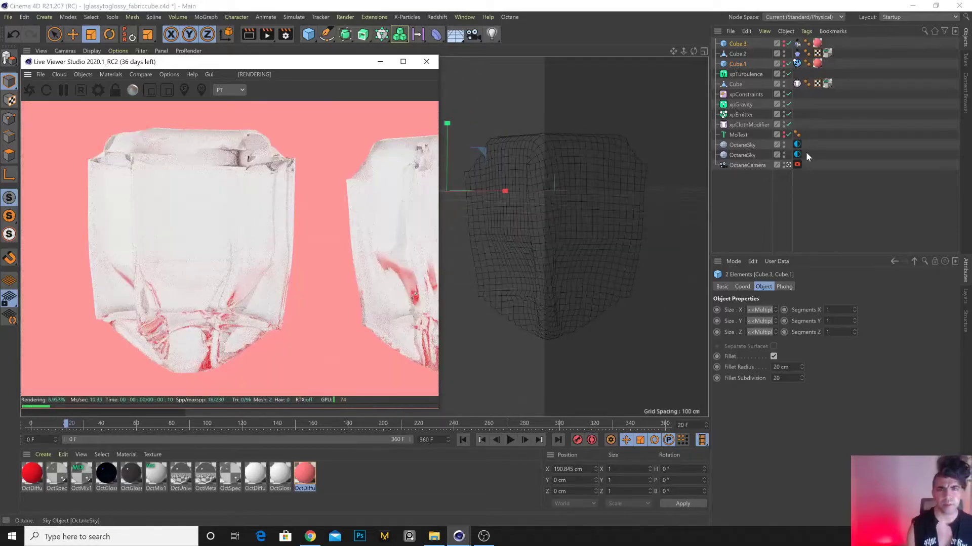
Change the second OctaneSky's colour shader to grey with 0% saturation and 70% value, and save the project.
left_click(797, 154)
left_click(749, 371)
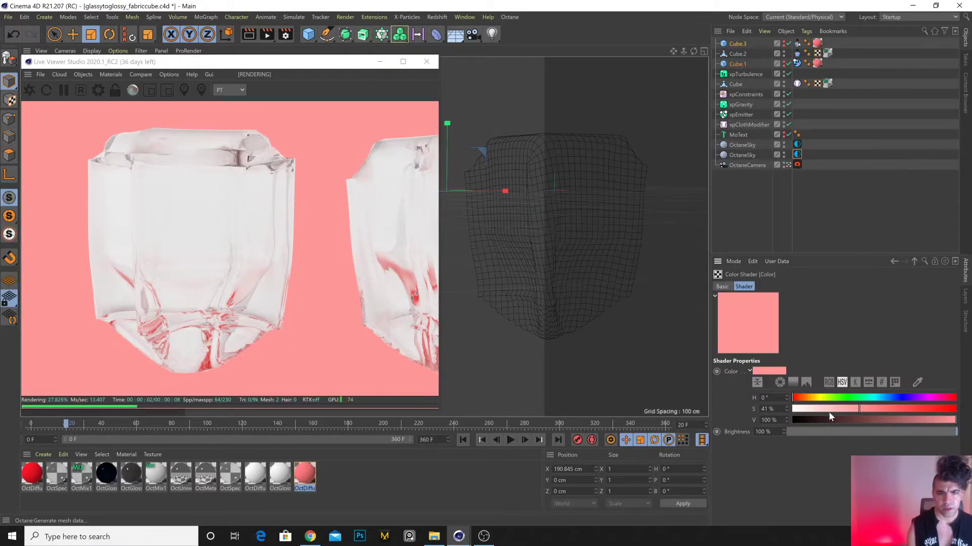
left_click_drag(822, 410, 813, 410)
left_click_drag(872, 417, 966, 419)
left_click_drag(811, 409, 817, 409)
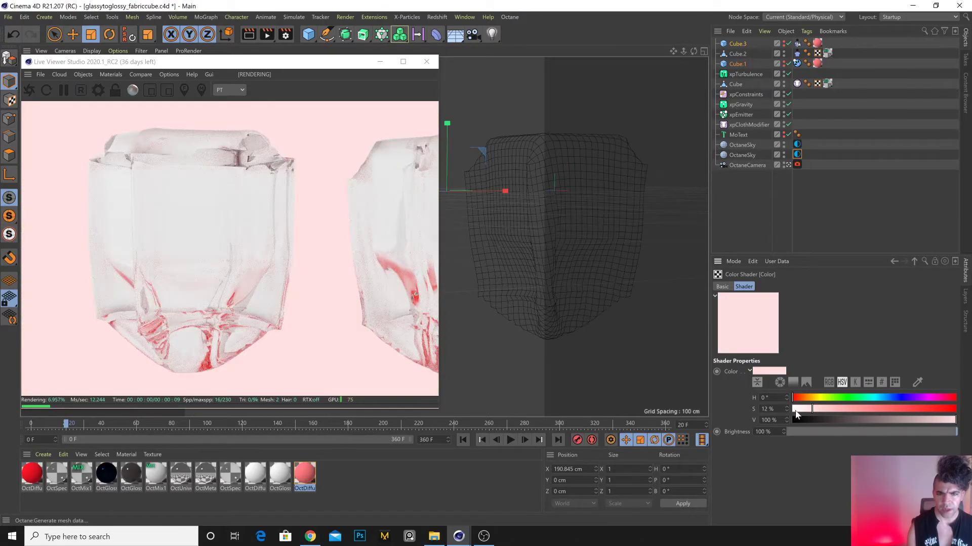
left_click_drag(815, 411, 793, 410)
left_click(908, 419)
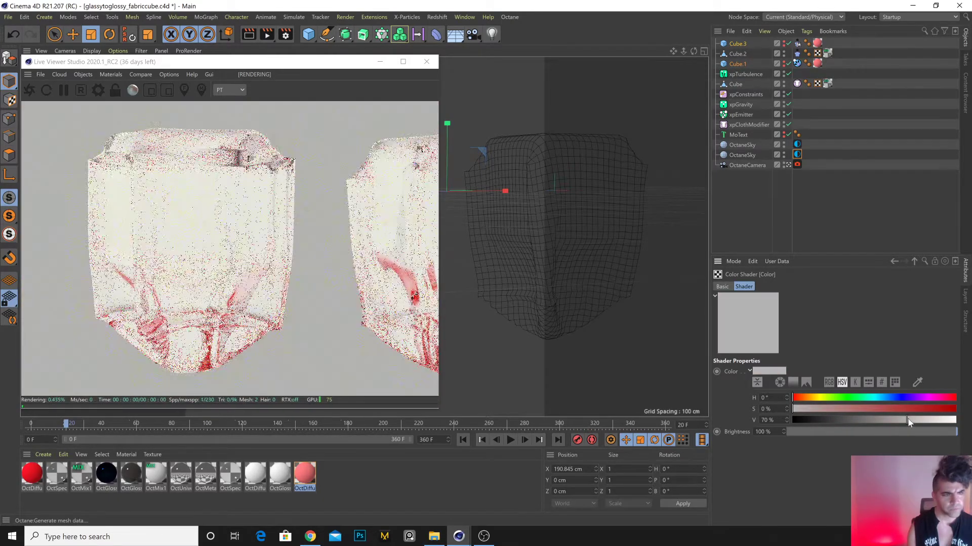
key("ctrl+s")
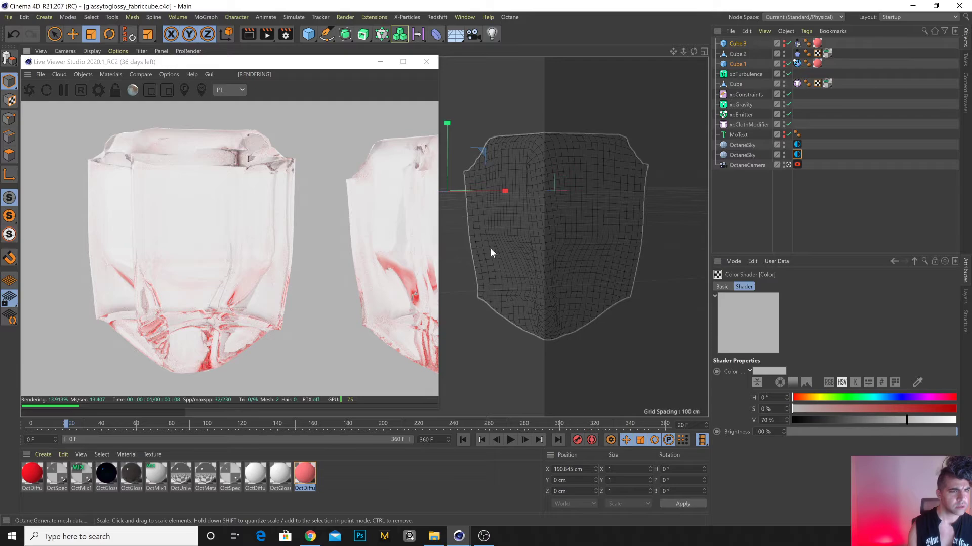
Set the index of the OctSpecular1.1 material to about 1.92 and check the glass cubes in the render.
middle_click_drag(503, 259, 511, 260, "alt")
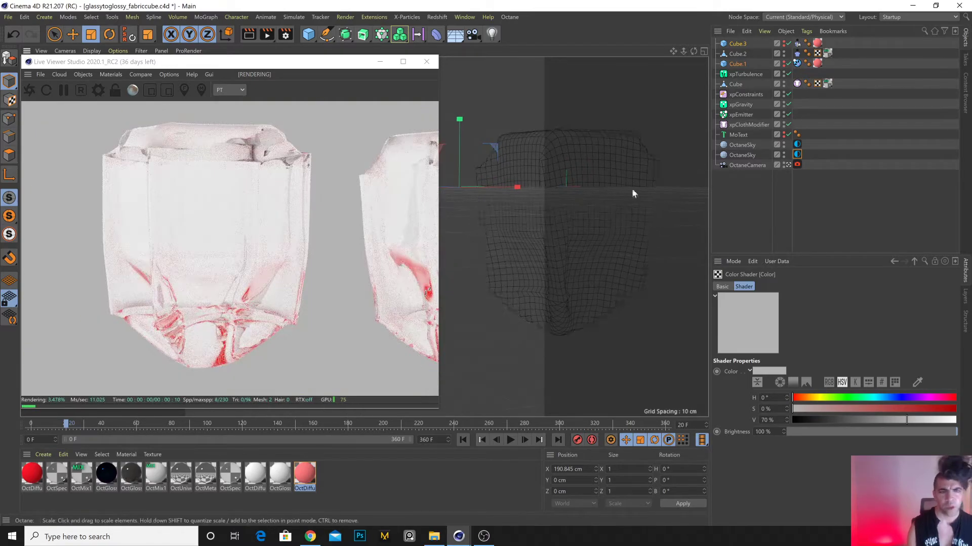
left_click(62, 476)
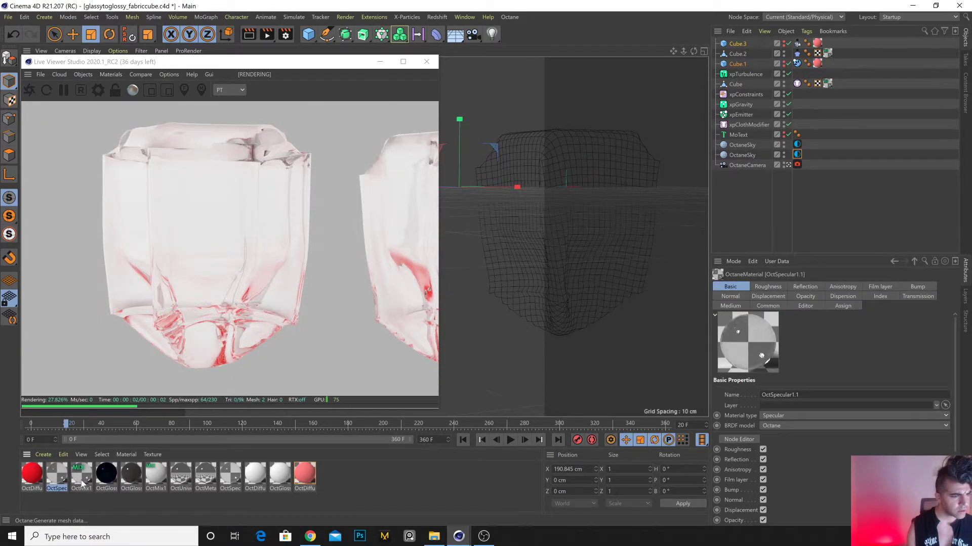
left_click(885, 296)
left_click(799, 389)
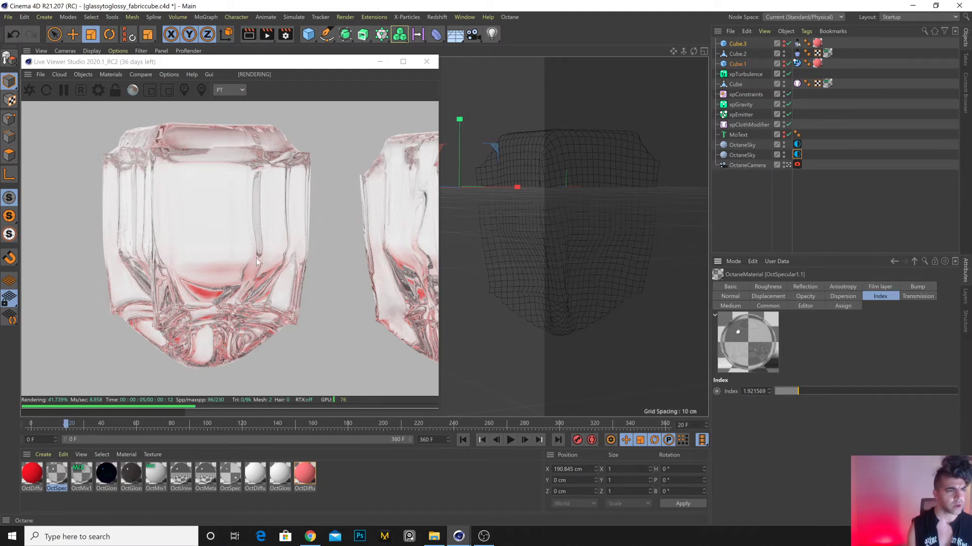
scroll(268, 259, "up", 2)
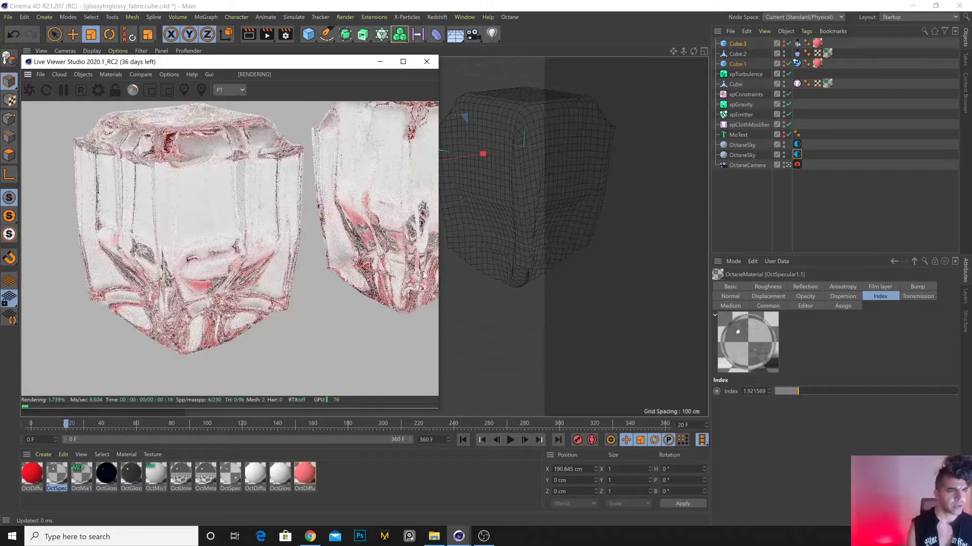
left_click_drag(520, 227, 490, 270, "alt")
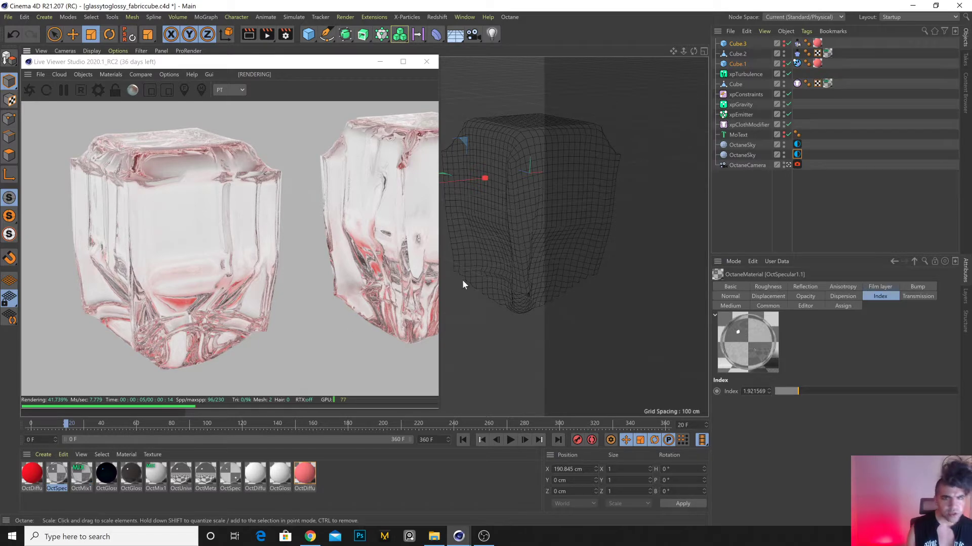
Open the gradient shader of the first OctaneSky's environment and remove its red knot.
left_click(797, 145)
left_click(776, 348)
left_click(935, 387)
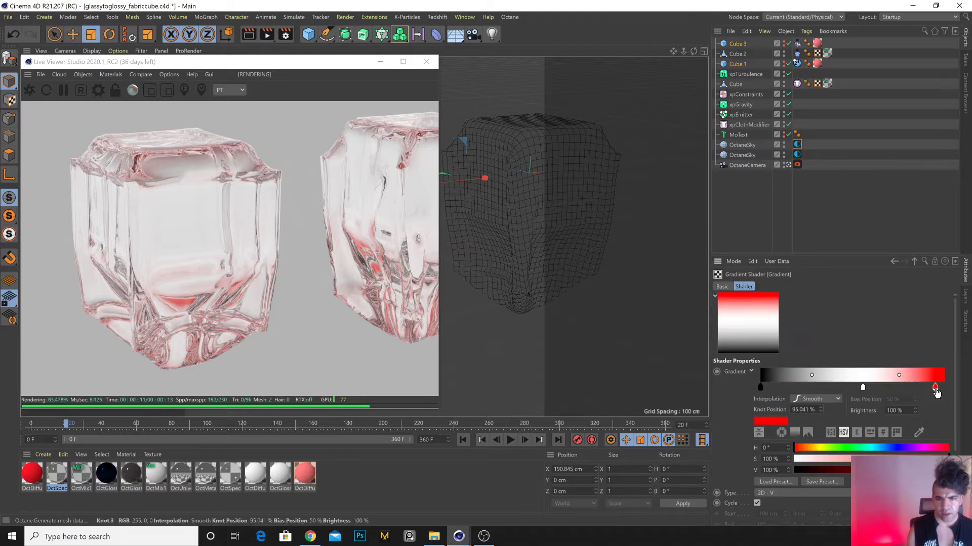
left_click_drag(935, 414, 926, 416)
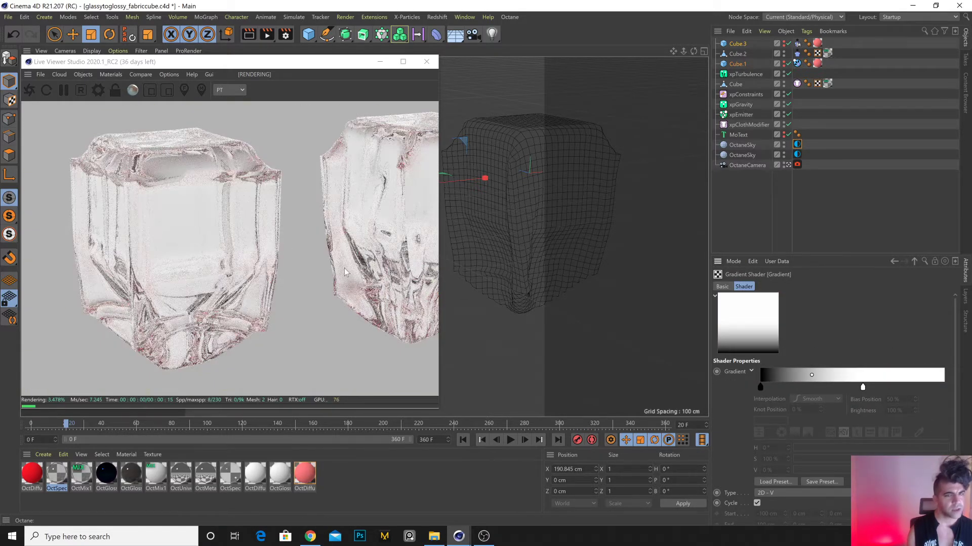
Try the Heat 2 preset on the sky gradient and replace it with the hard-striped multicolour pattern preset.
left_click(780, 481)
double_click(813, 328)
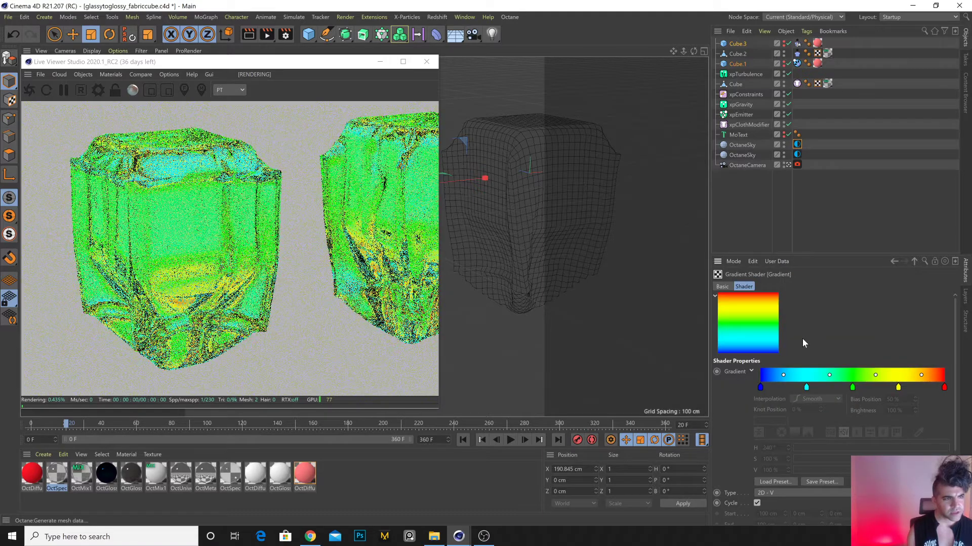
left_click(781, 481)
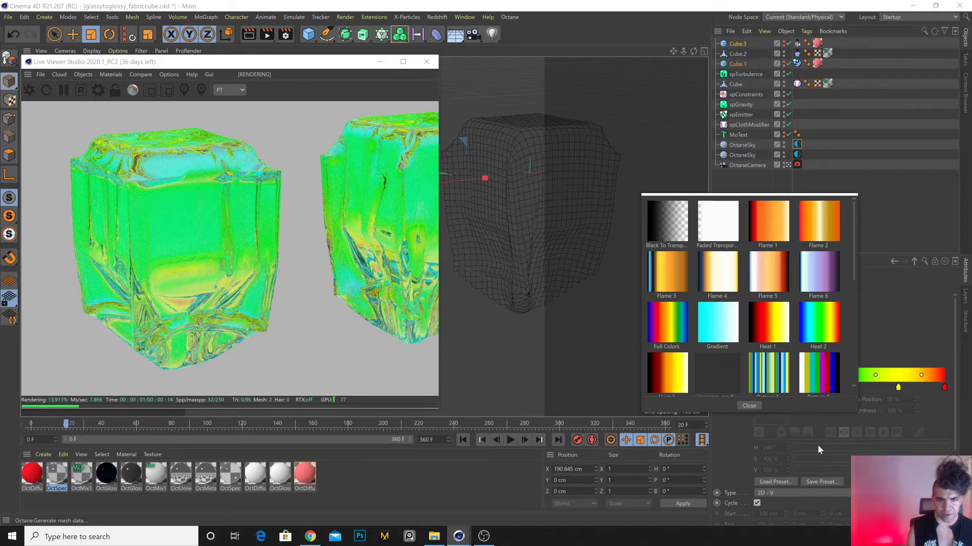
double_click(813, 377)
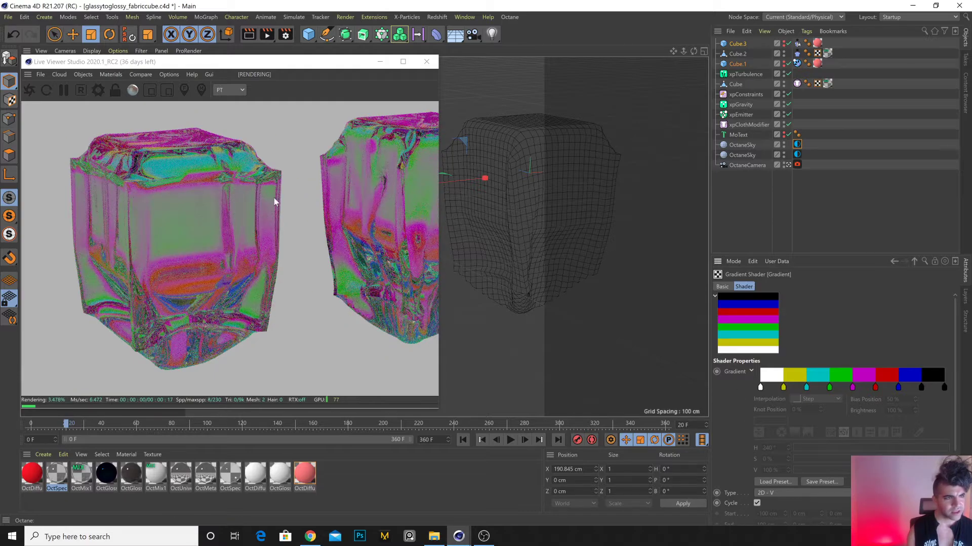
Set the interpolation of all gradient knots to Smooth and reframe the rendered cubes.
right_click(798, 374)
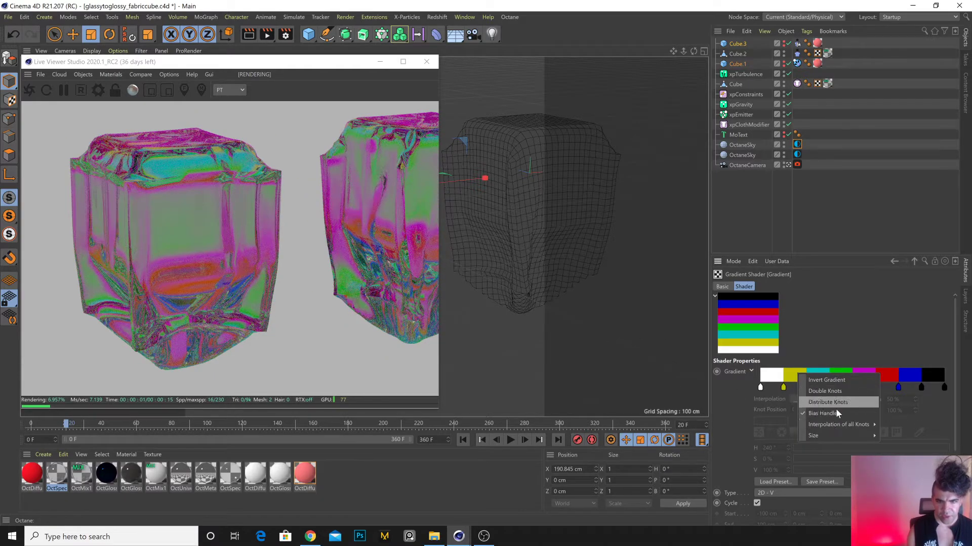
mouse_move(869, 425)
left_click(899, 425)
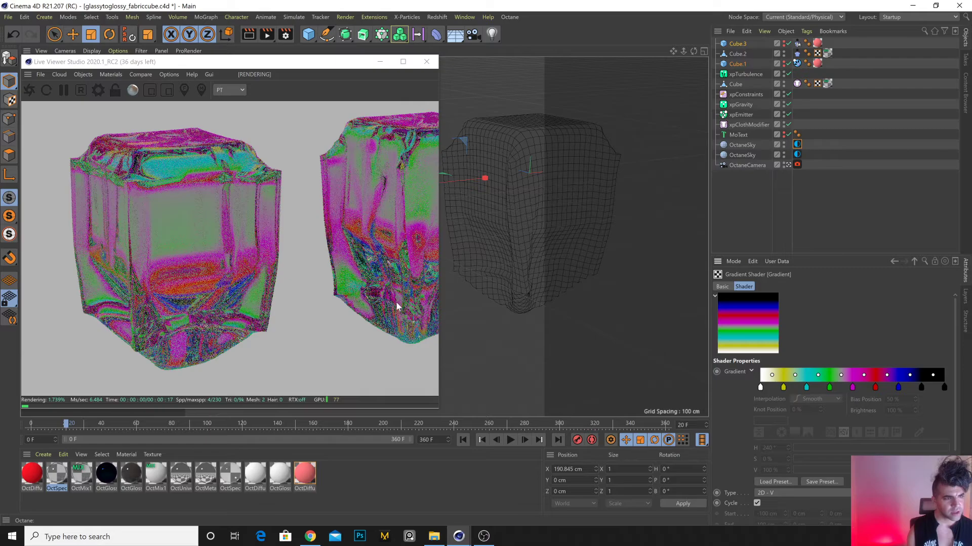
left_click_drag(551, 284, 538, 317, "alt")
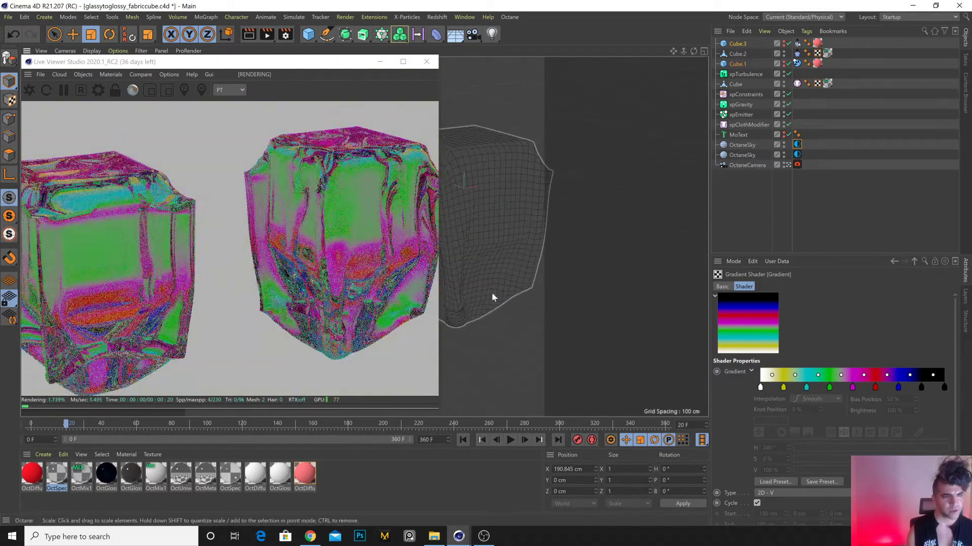
Remove the yellow, green and blue knots from the sky gradient and recolour the cyan knot to hue 151°, value 93%.
left_click_drag(783, 387, 830, 406)
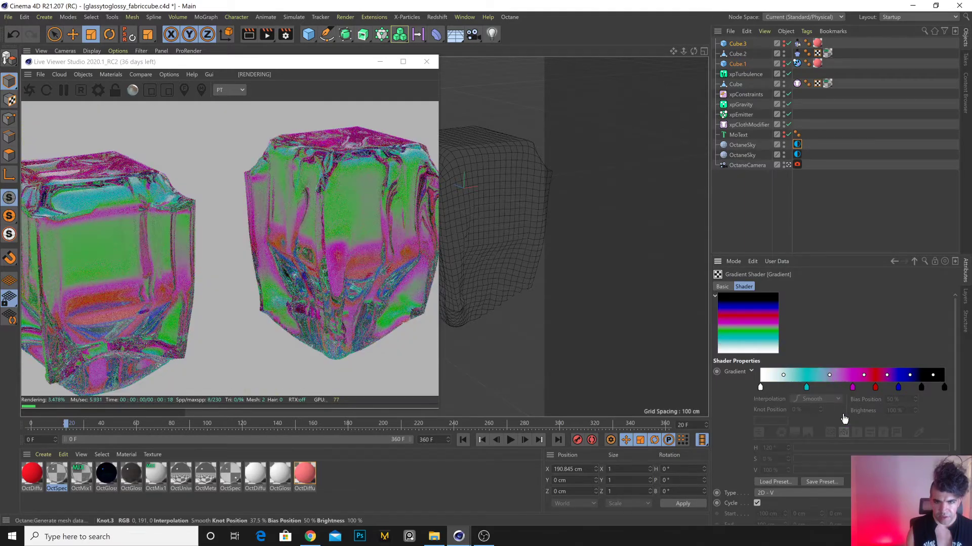
left_click(899, 388)
left_click_drag(902, 416, 860, 405)
left_click(806, 388)
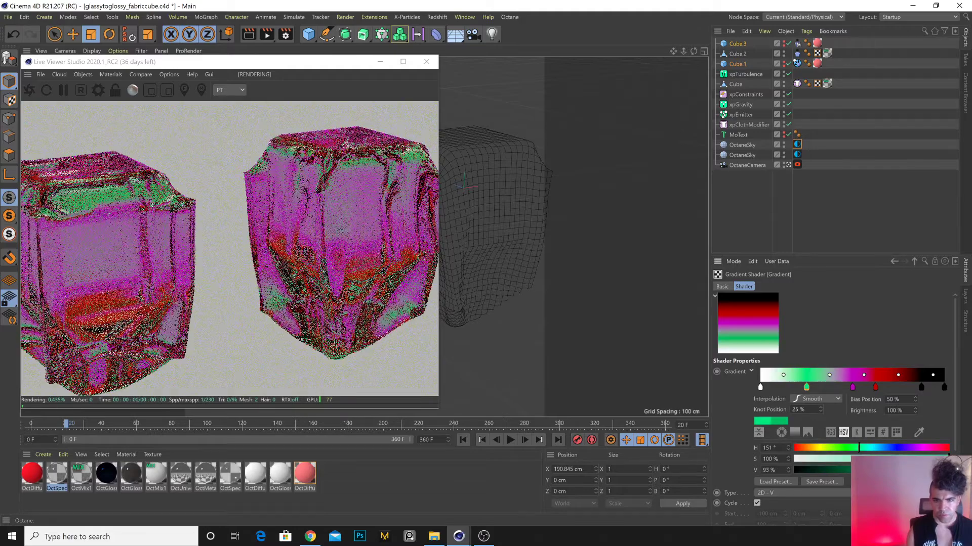
Recolour the magenta knot of the sky gradient to hue 344° and value 97%, and check both cubes in the render.
left_click(852, 387)
left_click_drag(935, 446, 942, 447)
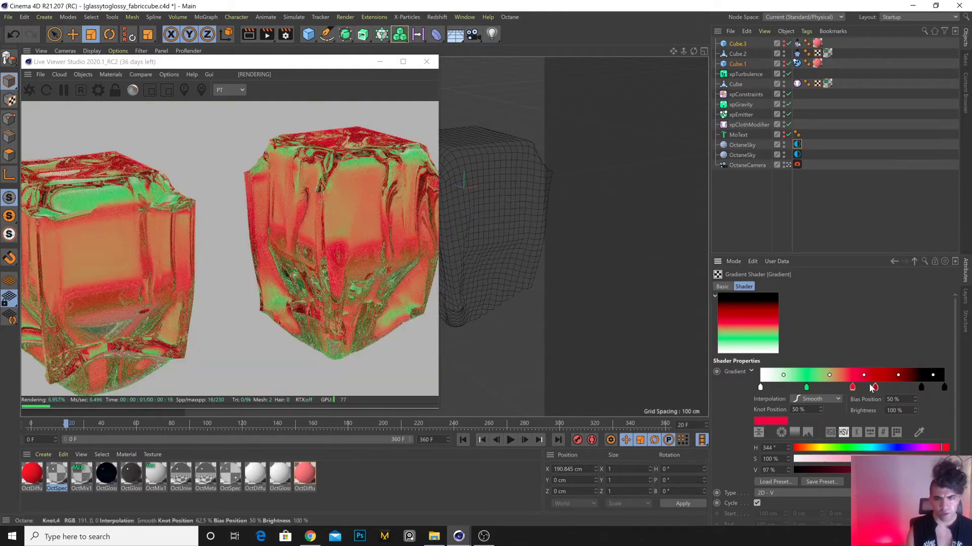
scroll(503, 275, "up", 3)
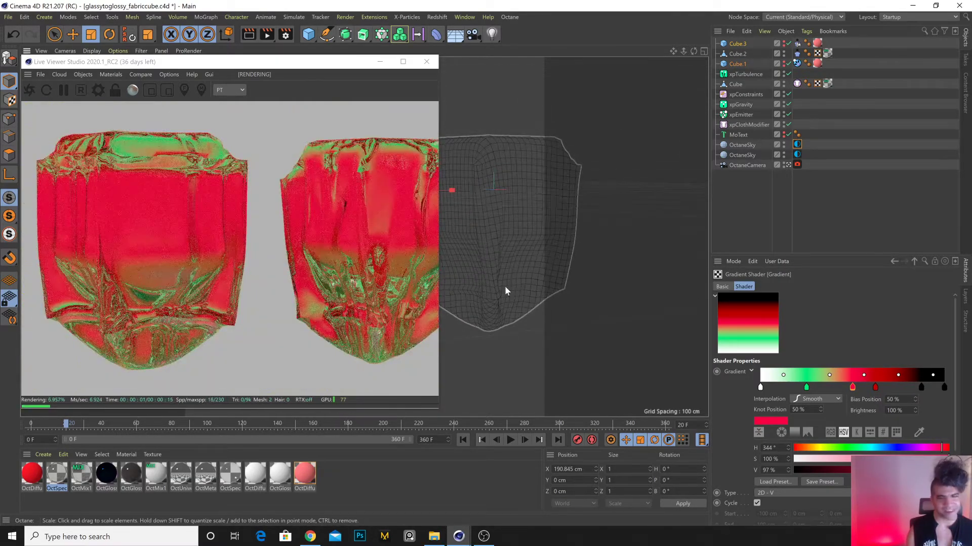
left_click_drag(509, 278, 552, 254, "alt")
right_click_drag(553, 253, 509, 248, "alt")
left_click_drag(510, 249, 514, 248, "alt")
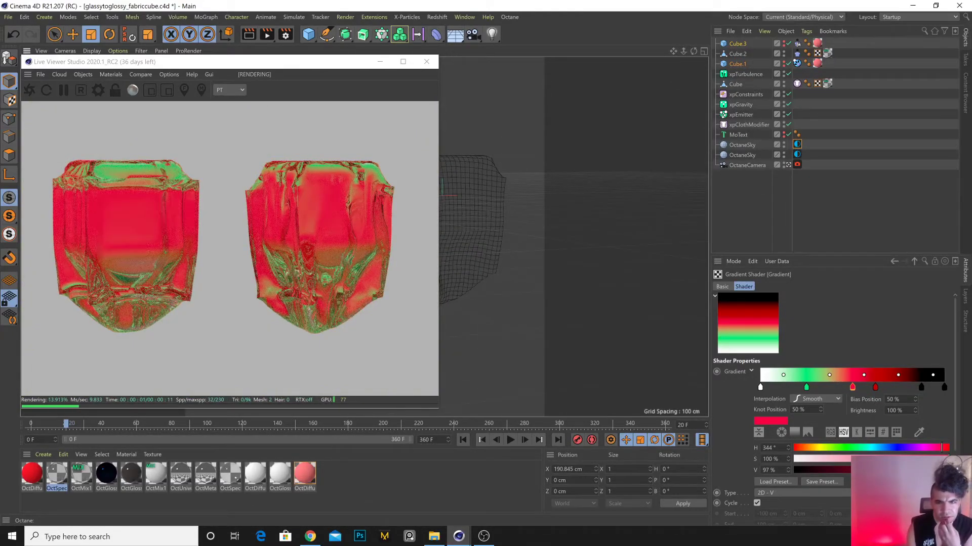
Remove the two red knots from the sky gradient and add a knot at about 53% with hue 327° and value about 73%.
left_click_drag(852, 387, 878, 414)
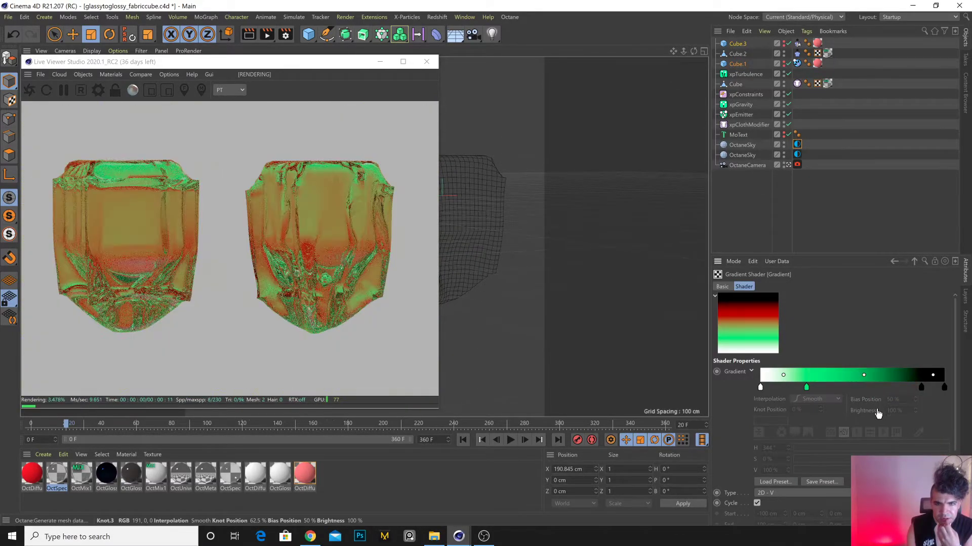
left_click(858, 387)
left_click(935, 448)
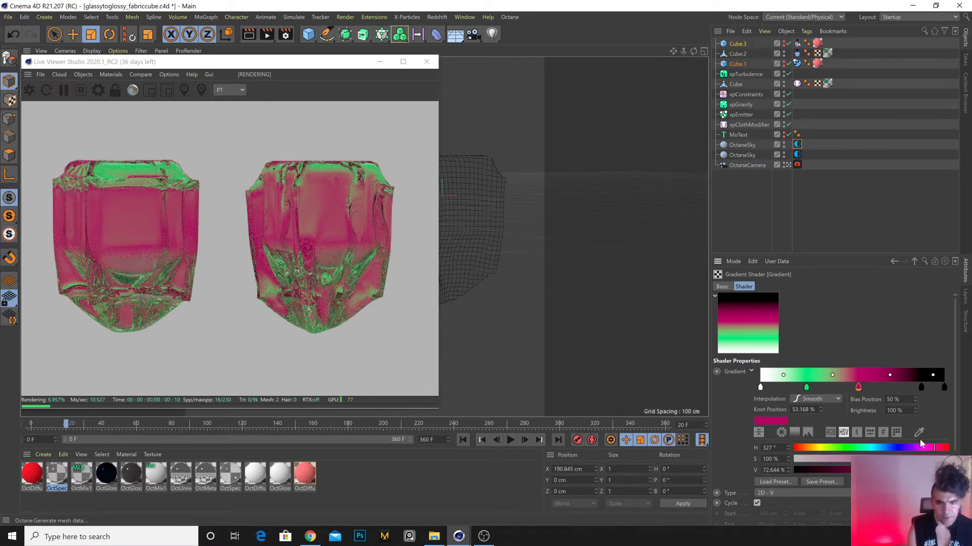
Duplicate the gradient OctaneSky and replace the copy's environment texture with an Octane ImageTexture.
left_click_drag(746, 152, 743, 141, "ctrl")
left_click(797, 145)
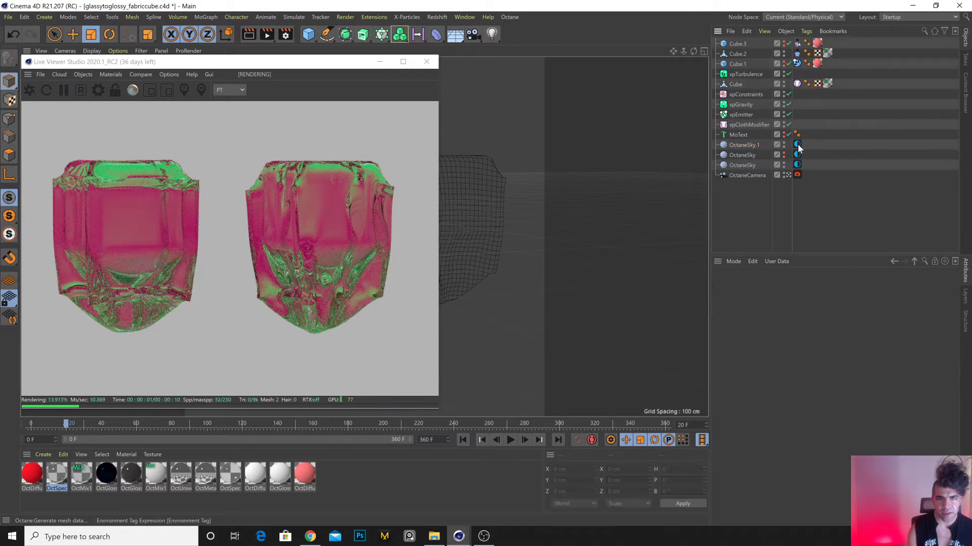
left_click(760, 326)
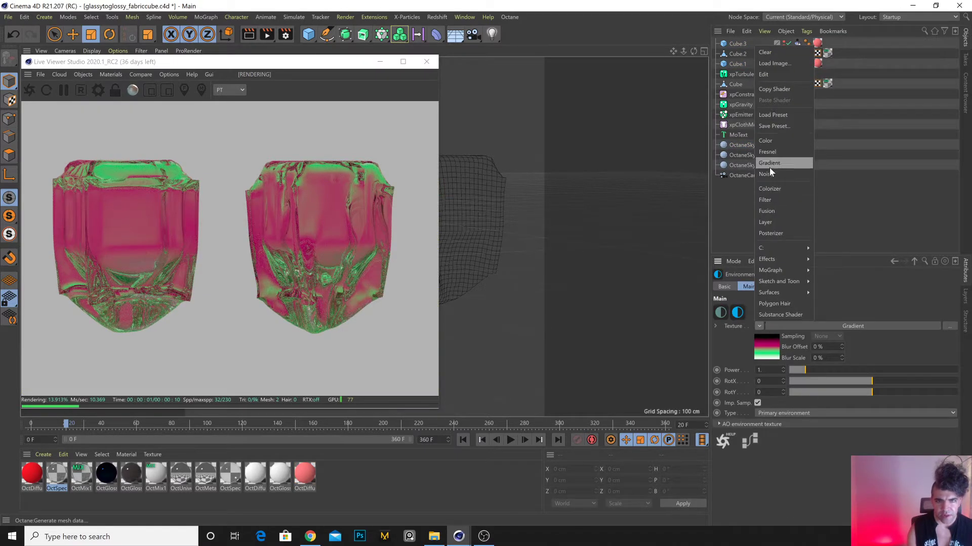
left_click(862, 407)
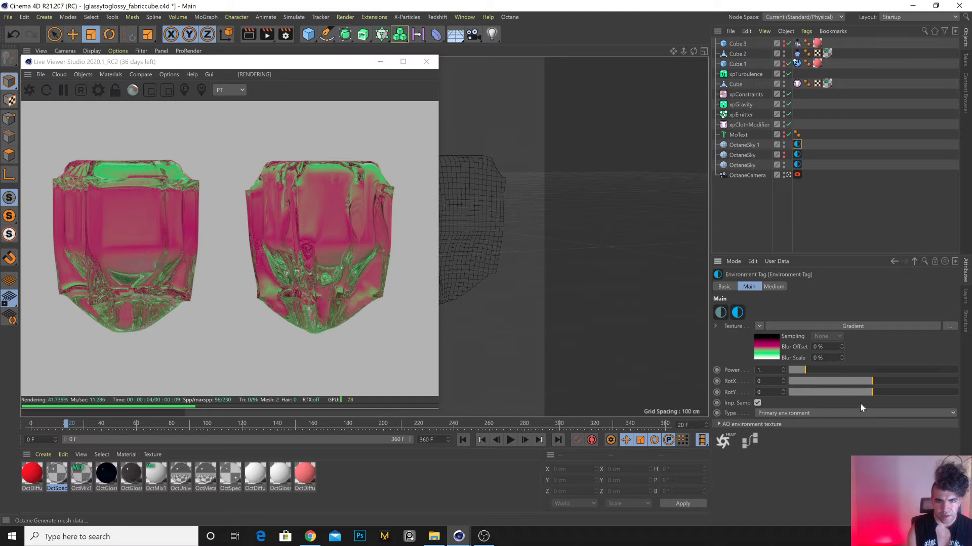
left_click(760, 327)
mouse_move(788, 250)
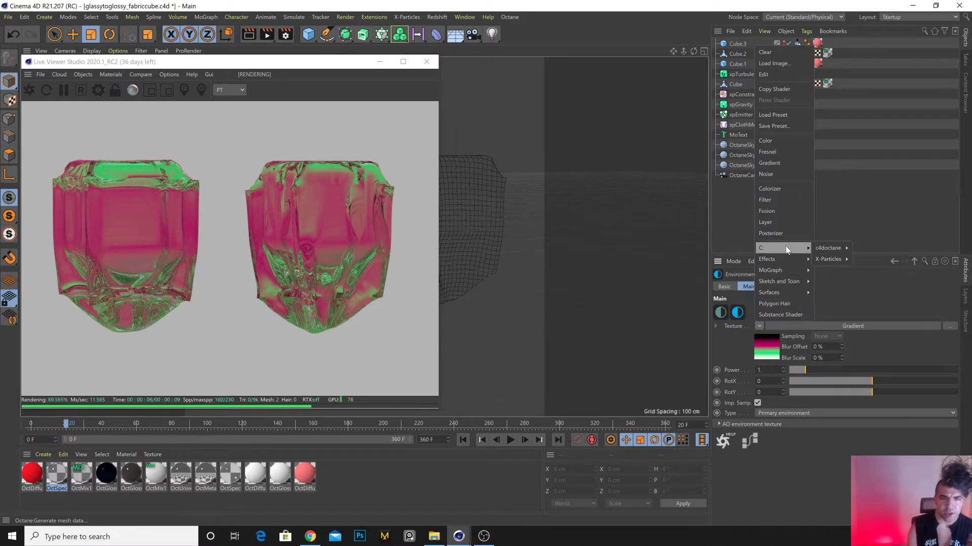
mouse_move(827, 252)
left_click(873, 196)
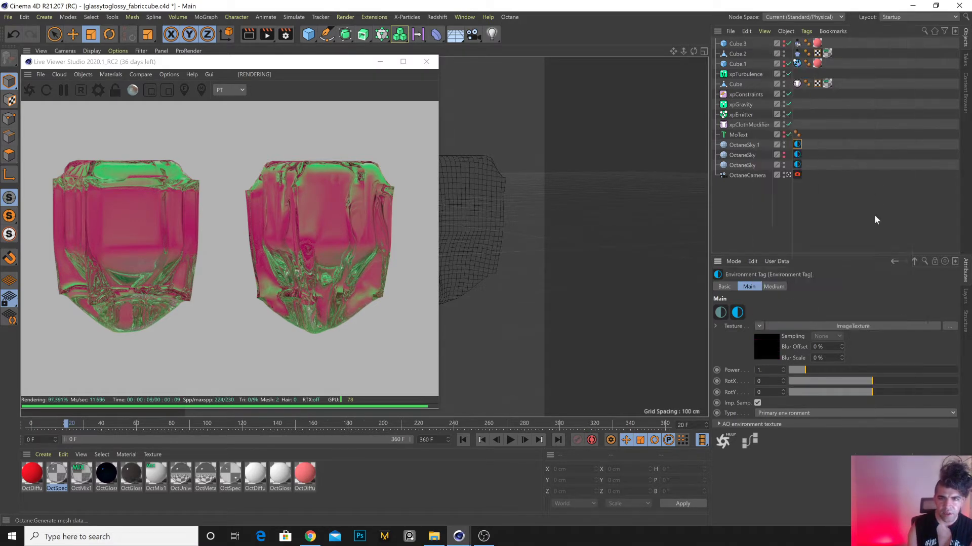
Load canada_montreal_nad_photorealism.exr from the Desktop's HDRIs folder into the new sky's ImageTexture.
left_click(858, 327)
left_click(948, 310)
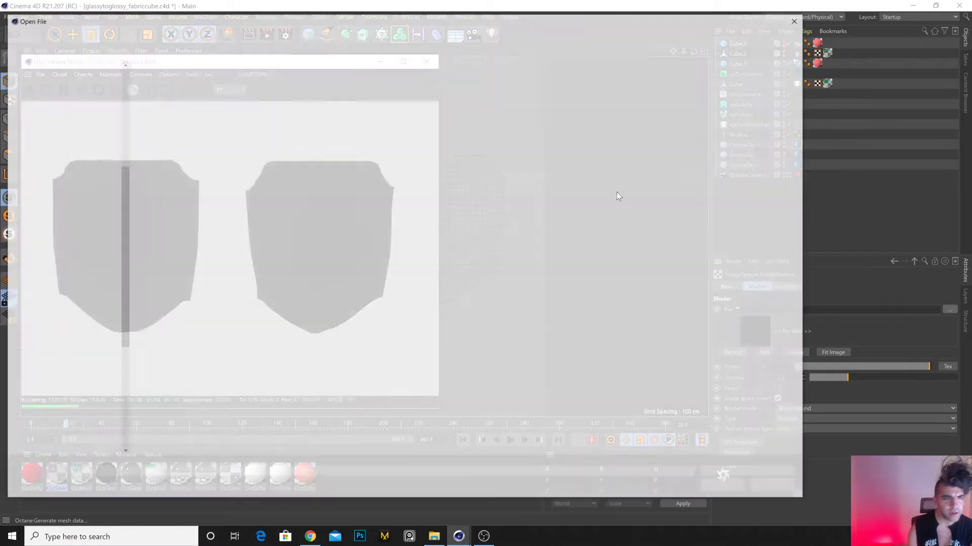
left_click(114, 34)
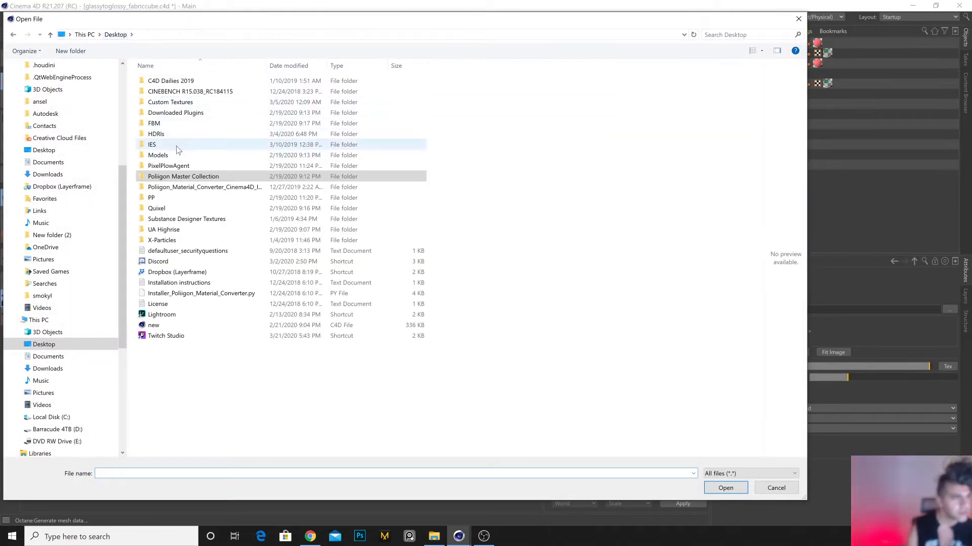
double_click(176, 134)
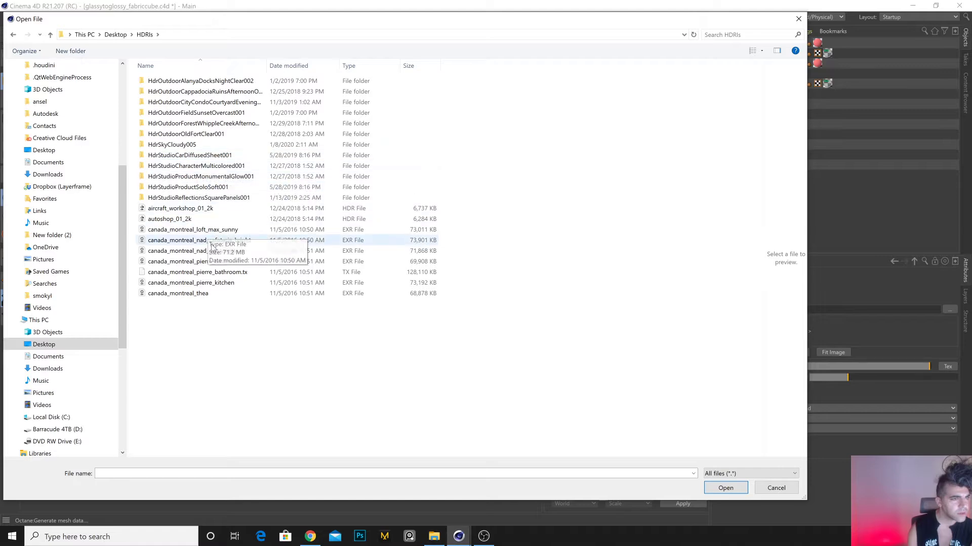
double_click(195, 251)
left_click(525, 311)
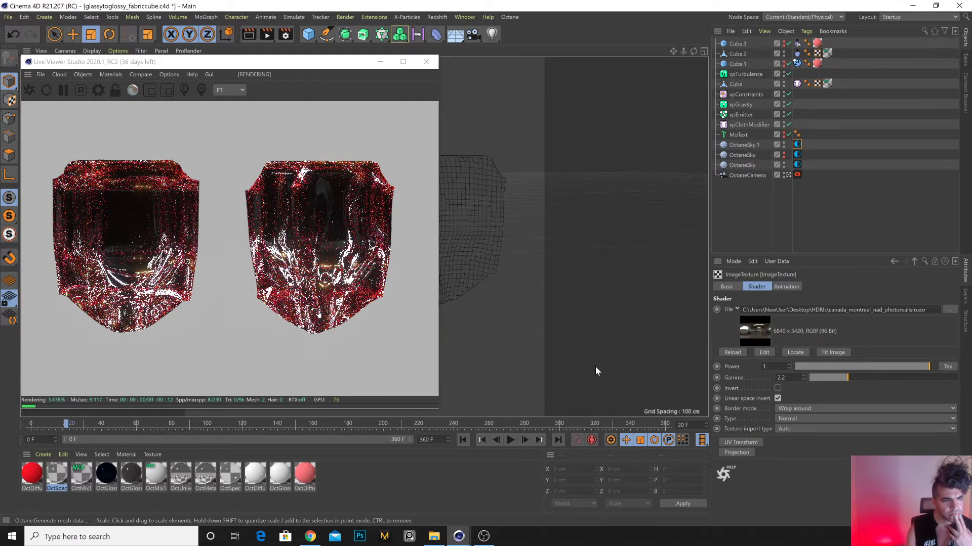
Rotate the HDRI environment to RotX about -0.374 and RotY about -0.179, and lower its power to about 0.213.
left_click(916, 258)
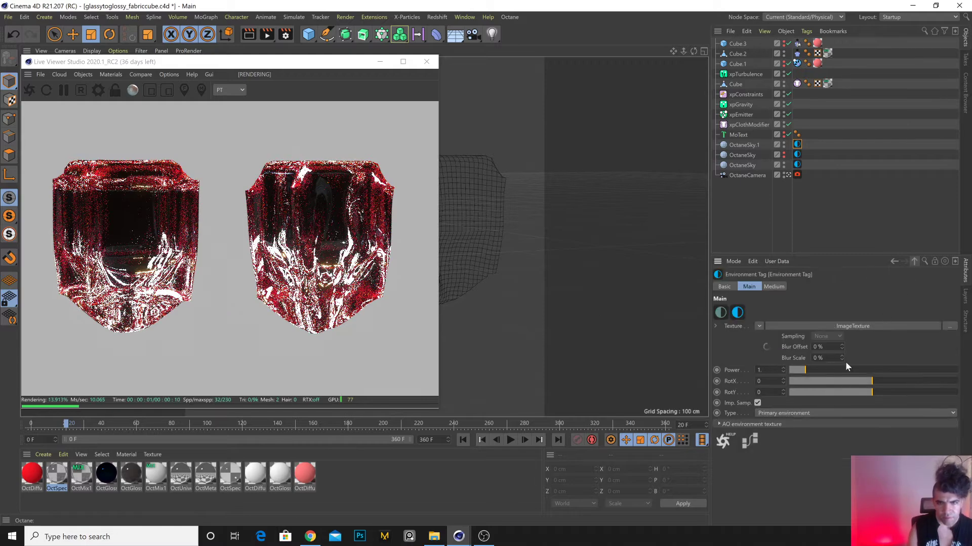
left_click_drag(843, 381, 816, 381)
left_click_drag(870, 392, 819, 392)
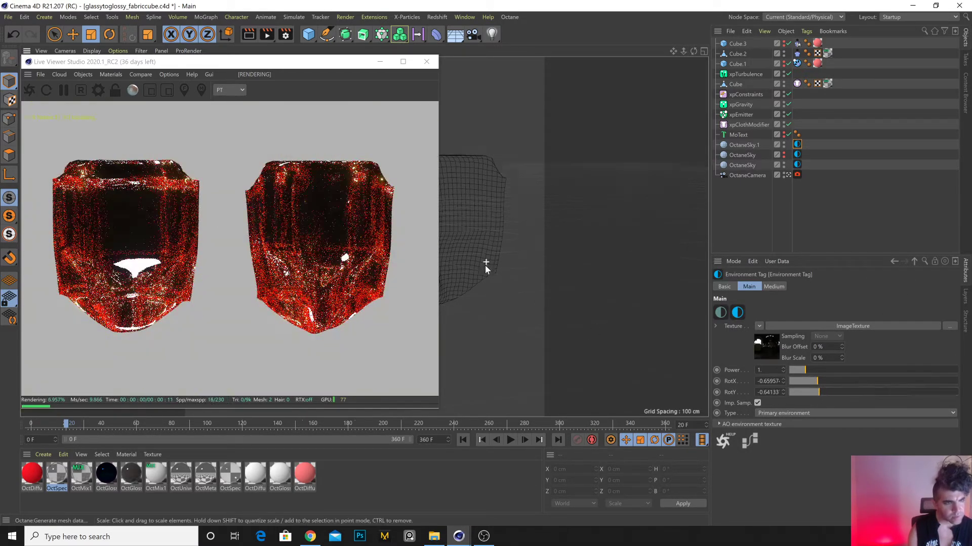
scroll(459, 217, "up", 3)
left_click_drag(465, 221, 537, 234, "alt")
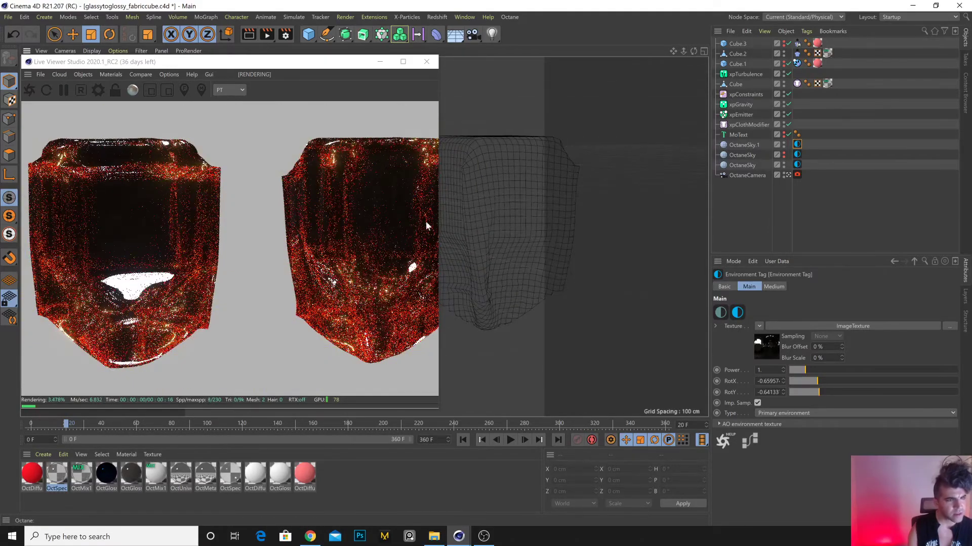
left_click_drag(445, 235, 500, 265, "alt")
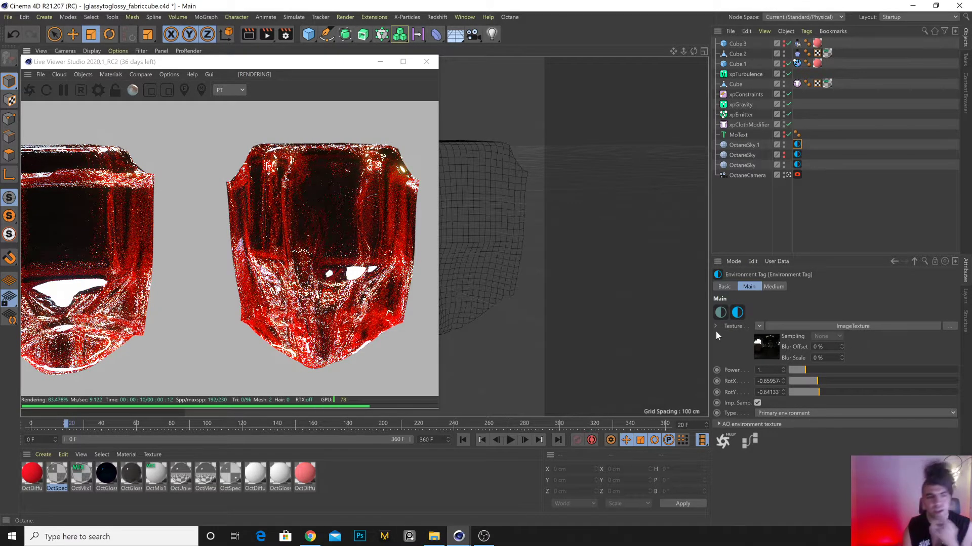
mouse_move(806, 382)
left_mouse_down()
mouse_move(873, 378)
mouse_move(841, 388)
mouse_move(868, 391)
mouse_move(844, 391)
mouse_move(857, 392)
left_mouse_up()
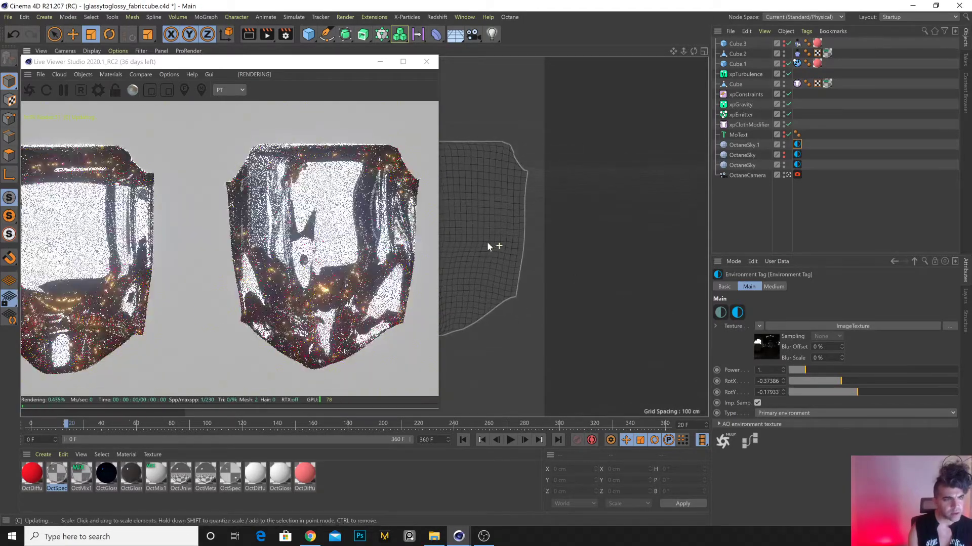
left_click(793, 369)
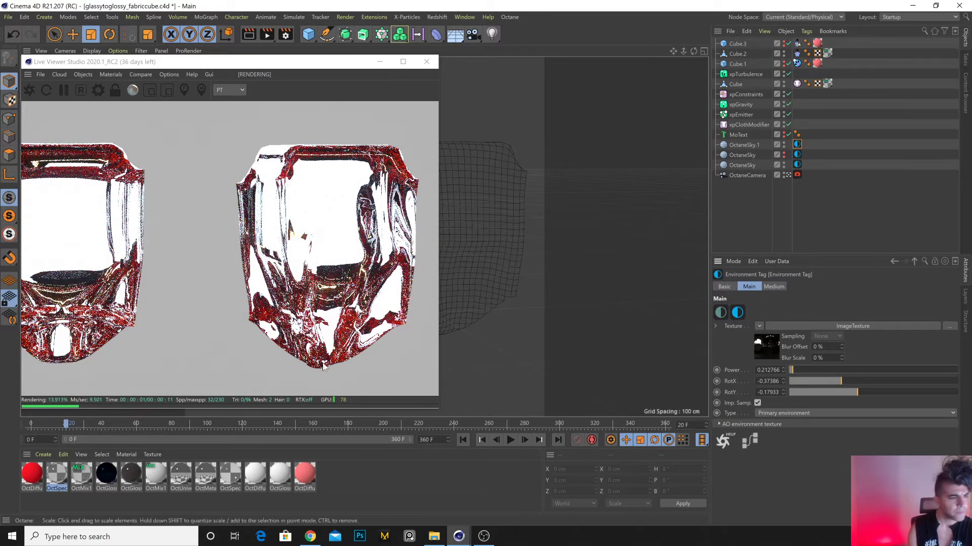
Open the Common settings of the glass material OctSpecular1.1.
left_click(57, 476)
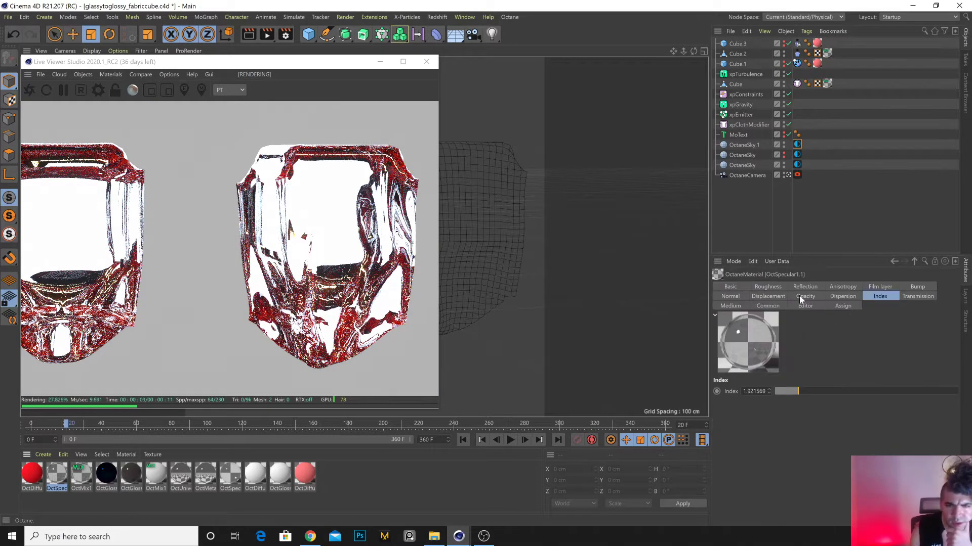
left_click(766, 306)
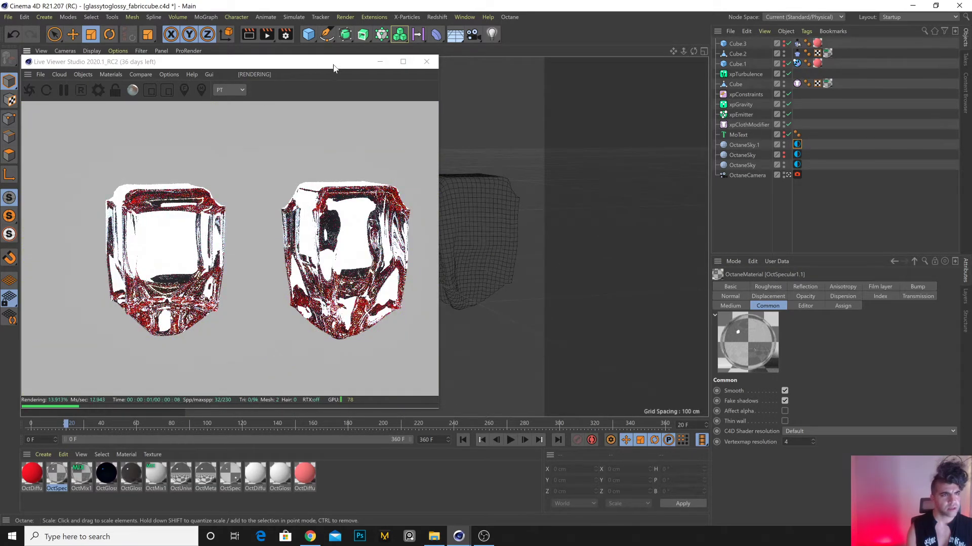
Minimise the Live Viewer, add a cube primitive and enlarge it to about 903 cm wide and 453 cm high.
left_click(378, 63)
left_click_drag(314, 39, 388, 50)
left_click_drag(369, 214, 489, 214)
left_click_drag(306, 175, 305, 123)
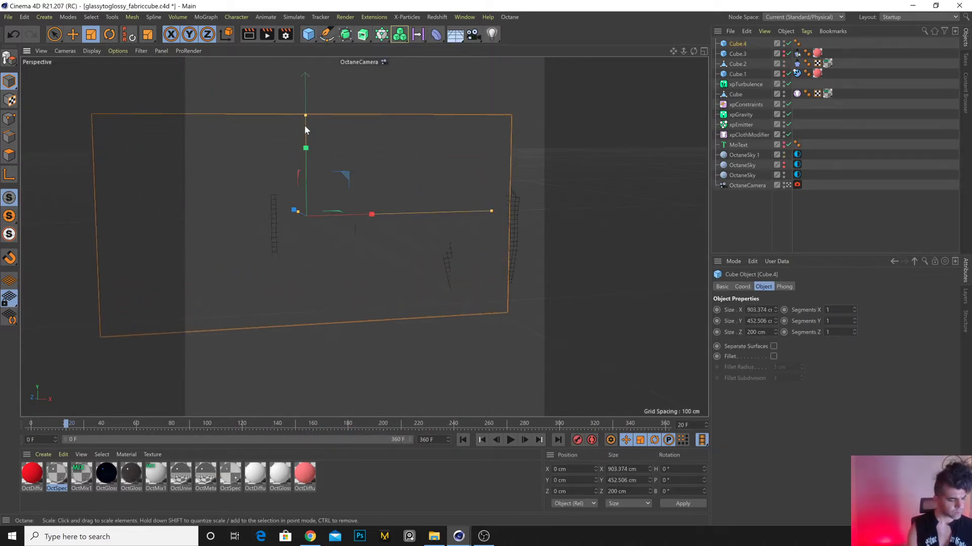
Make the new cube editable and delete its polygons except for the back wall and floor.
key("c")
left_click(10, 154)
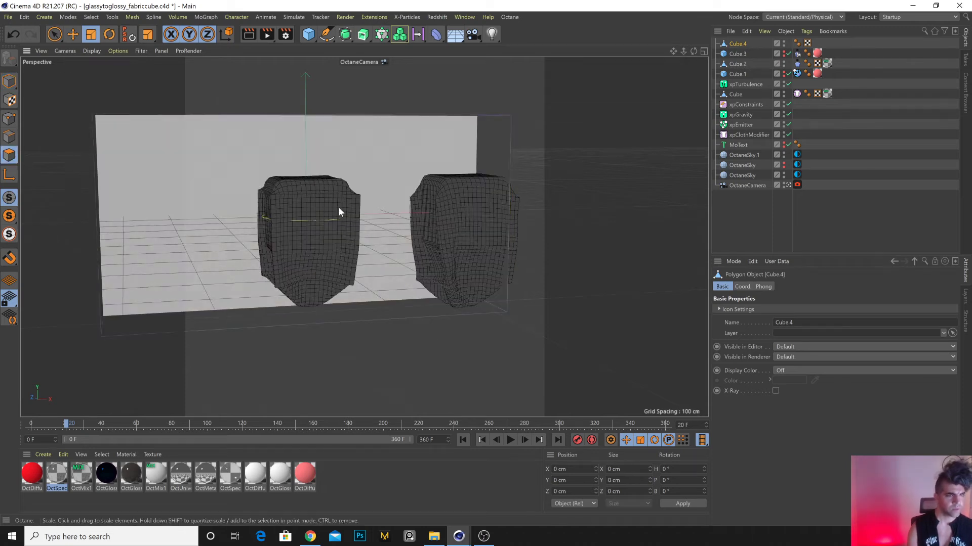
left_click_drag(305, 233, 444, 248, "alt")
left_click(498, 159)
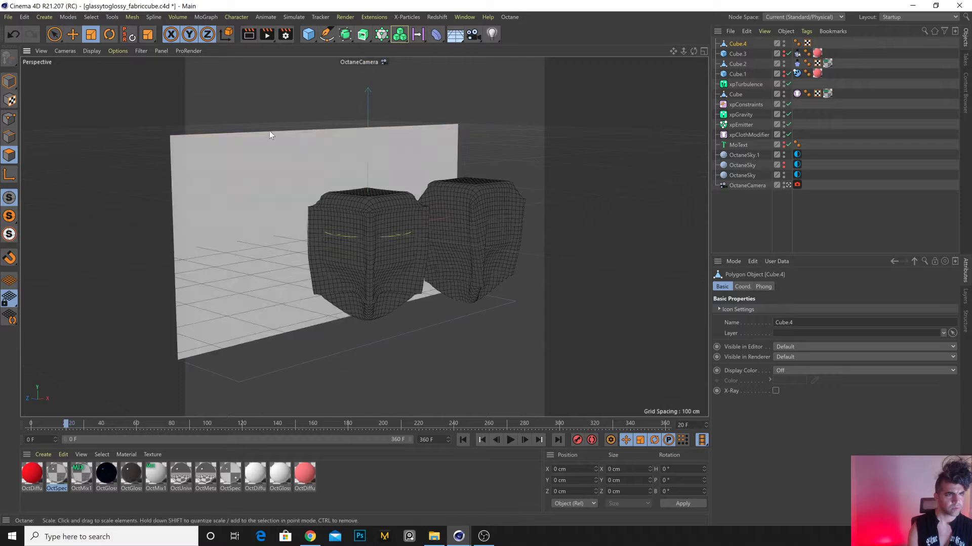
left_click(9, 81)
left_click_drag(277, 242, 327, 292, "alt")
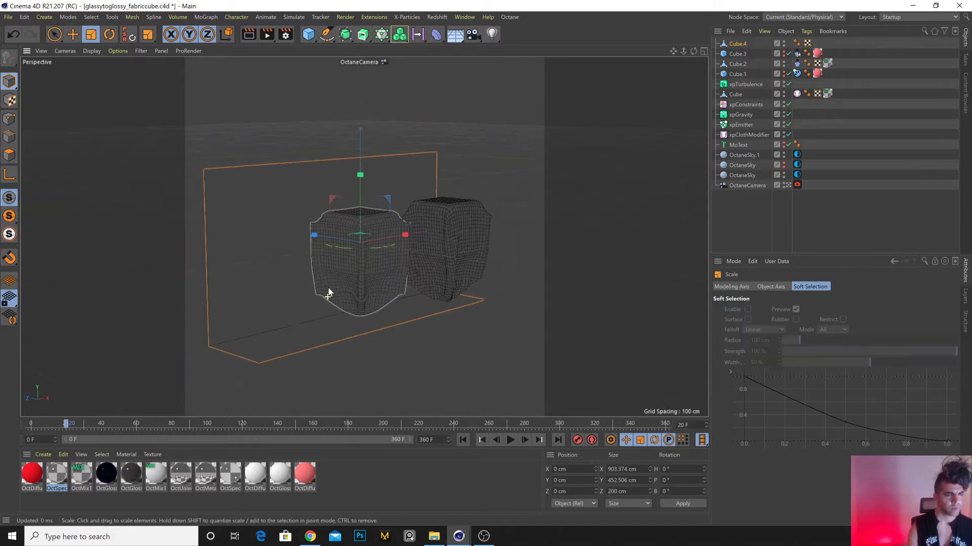
Extend the floor's front edge and the wall's top edge until the backdrop is about 684 cm high and 994 cm deep.
left_click(9, 136)
left_click_drag(152, 228, 569, 370, "alt")
left_click(345, 329)
key("e")
key("ctrl+z")
left_click_drag(333, 206, 333, 134)
Nest the backdrop in a Subdivision Surface, enlarge it to about 1334 × 1010 × 1467 cm and move it to Z about 308 cm.
left_click(9, 81)
left_click_drag(345, 33, 390, 46, "alt")
left_click(744, 54)
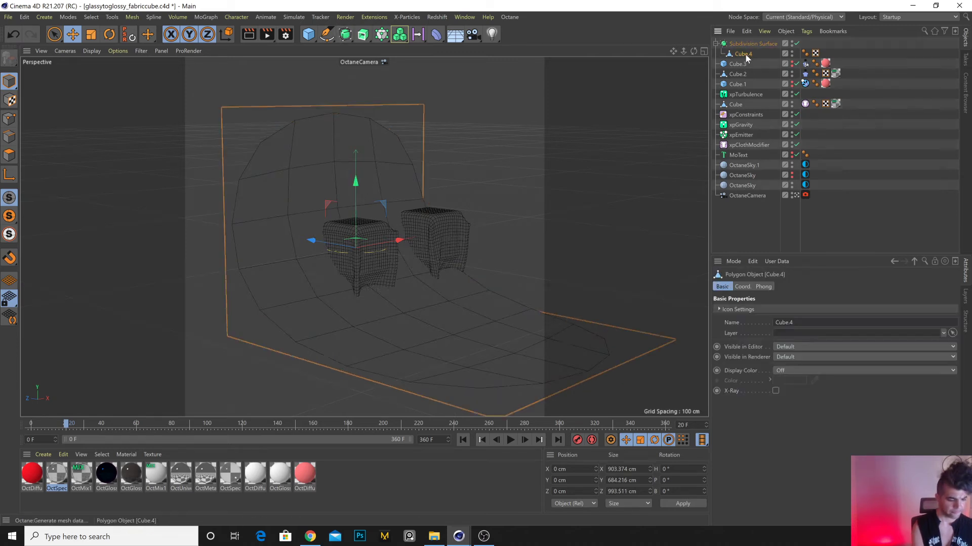
left_click(74, 37)
left_click_drag(327, 242, 281, 233)
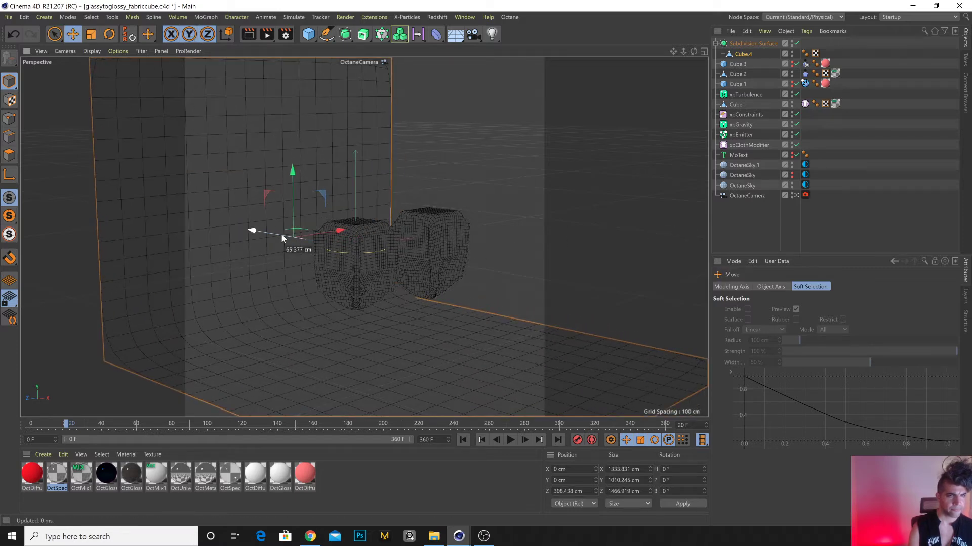
Restore the Live Viewer, view the cubes from the front and assign the OctDiffuse1.2 material to the backdrop.
left_click(503, 502)
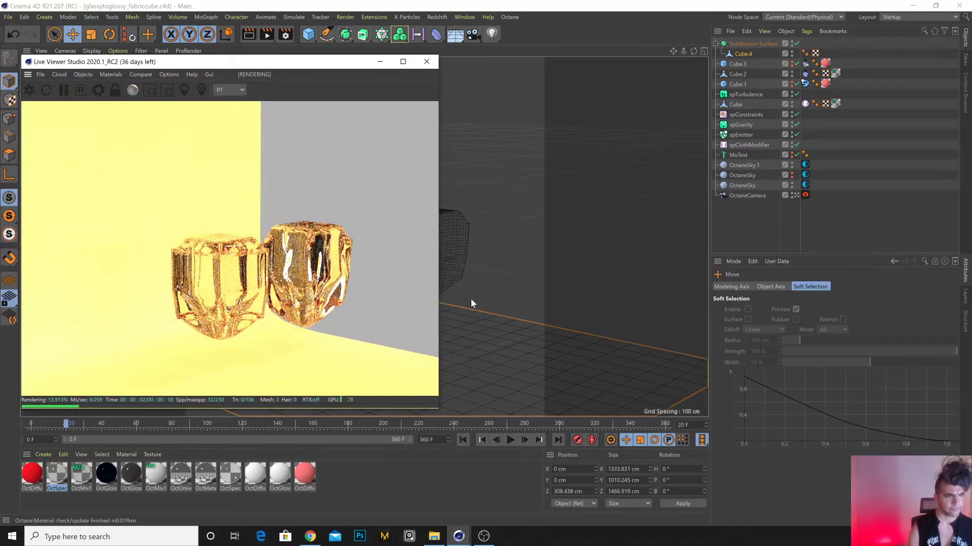
left_click_drag(312, 291, 416, 268)
middle_click_drag(498, 260, 551, 259, "alt")
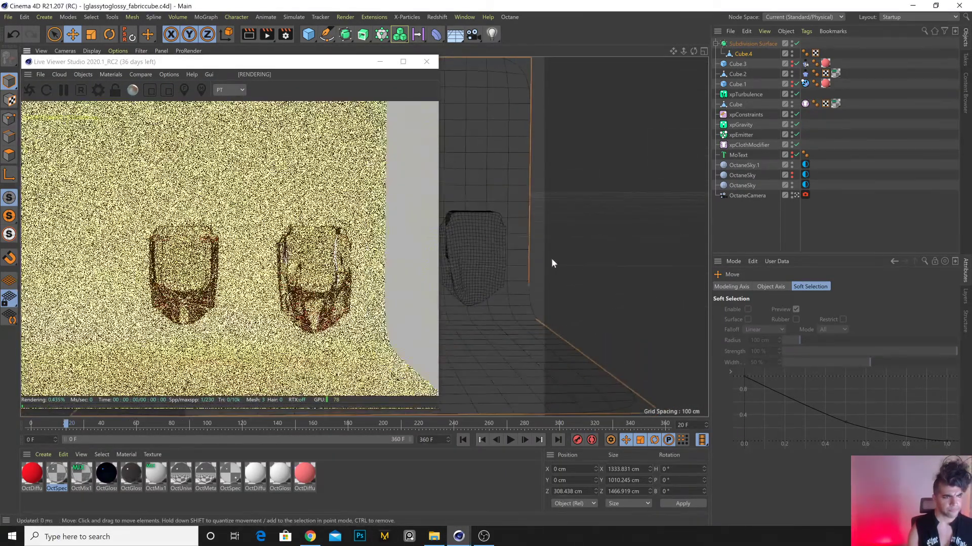
left_click_drag(314, 474, 499, 368)
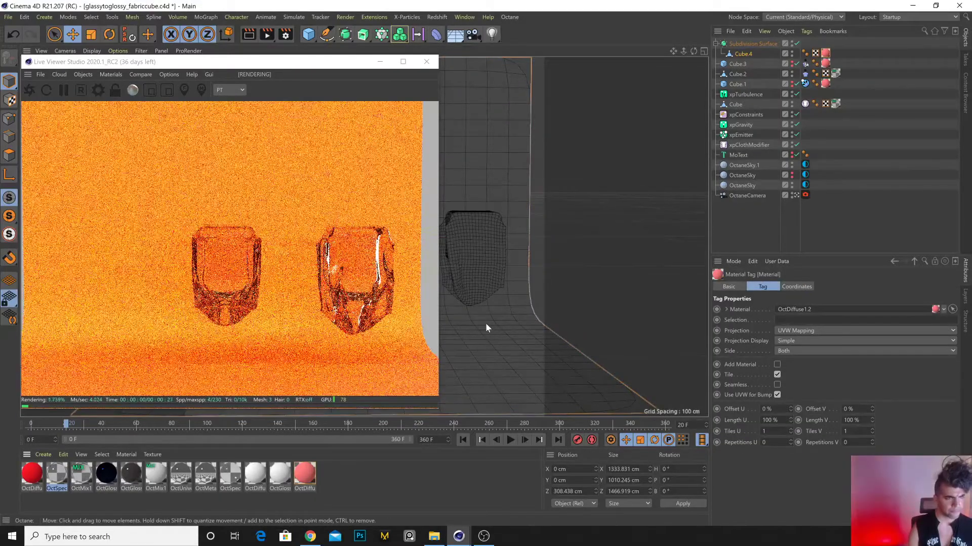
mouse_move(502, 265)
middle_mouse_down("alt")
mouse_move(480, 256)
mouse_move(493, 264)
middle_mouse_up("alt")
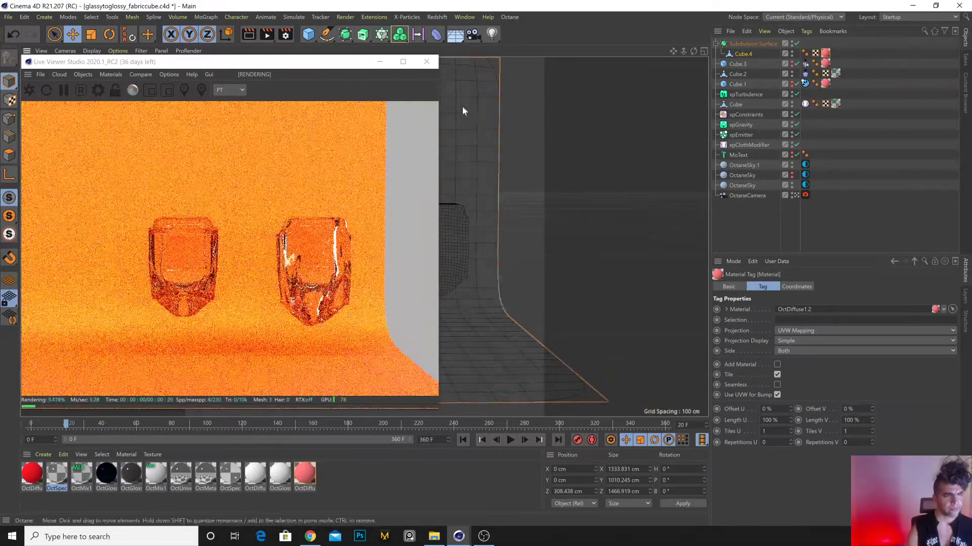
Narrow the Live Viewer window so the whole backdrop can be seen in the viewport, and select Cube.2.
left_click(557, 198)
scroll(557, 235, "down", 5)
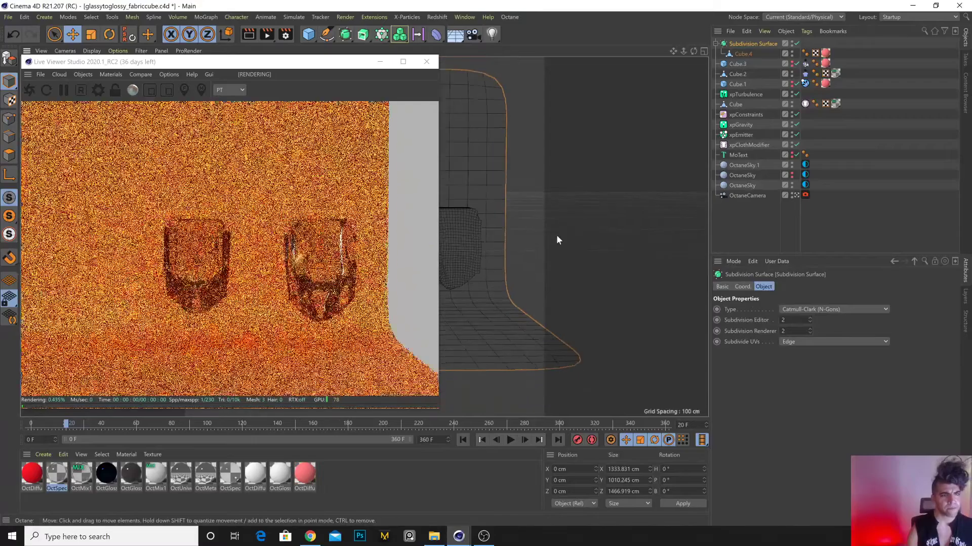
left_click_drag(439, 200, 263, 202)
middle_click_drag(534, 256, 459, 263, "alt")
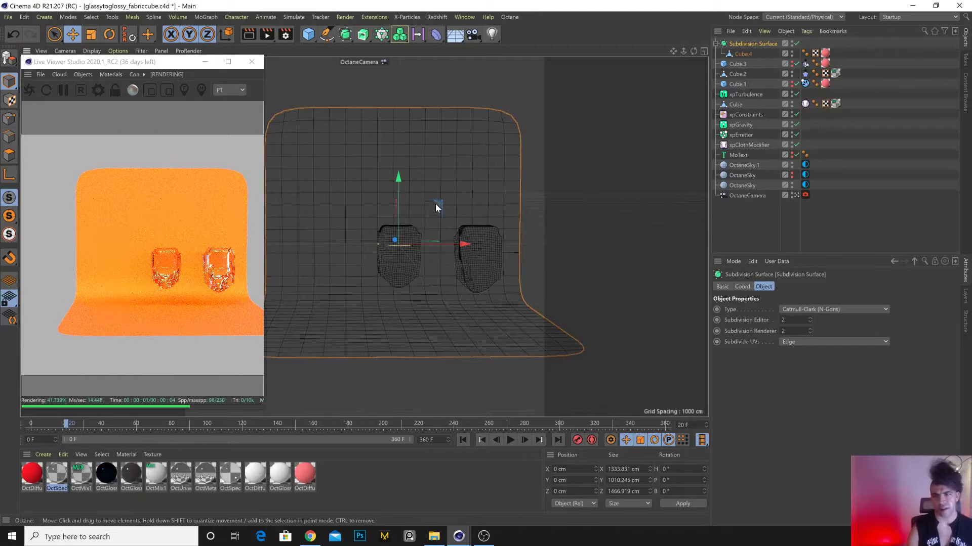
left_click(467, 258)
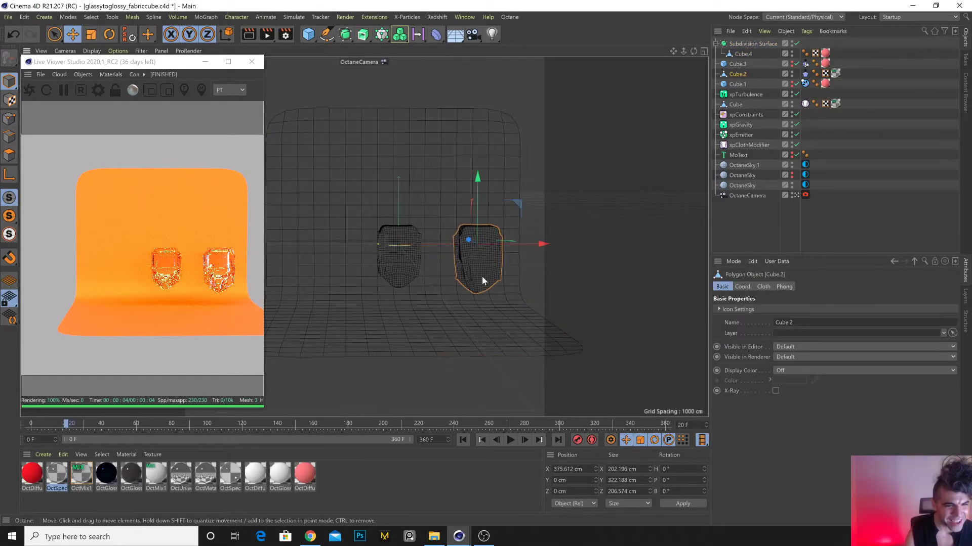
Move the Subdivision Surface backdrop to X 171 cm so it is centred behind the cubes, and widen the Live Viewer.
left_click(493, 318)
left_click_drag(462, 245, 495, 248)
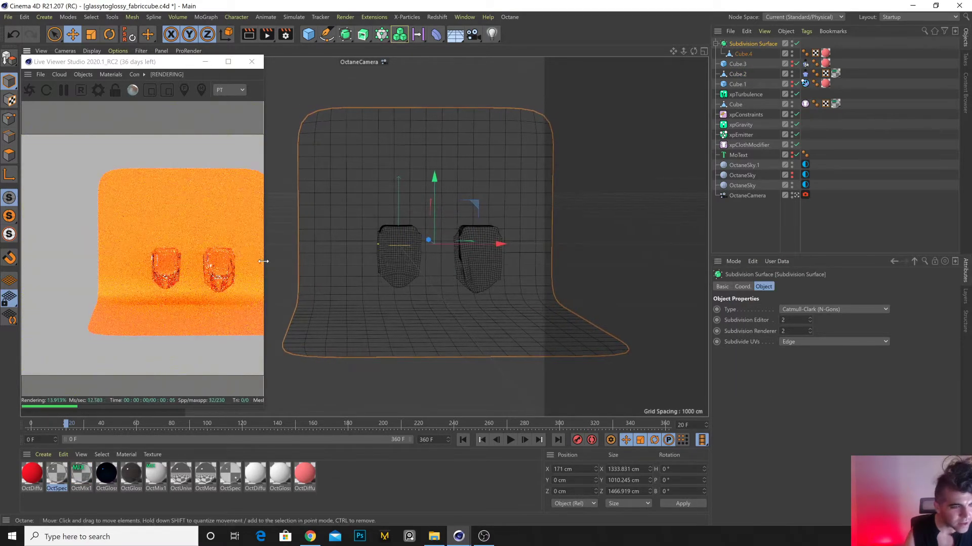
left_click_drag(264, 259, 360, 264)
Frame the two cubes closely against the backdrop and return the animation to frame 0.
scroll(437, 256, "up", 10)
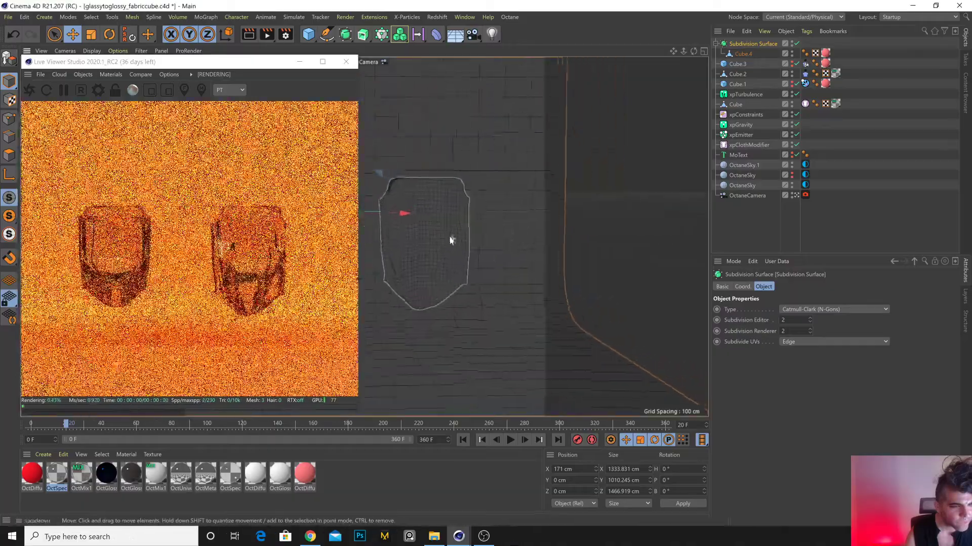
scroll(454, 237, "up", 3)
middle_click_drag(436, 241, 449, 231, "alt")
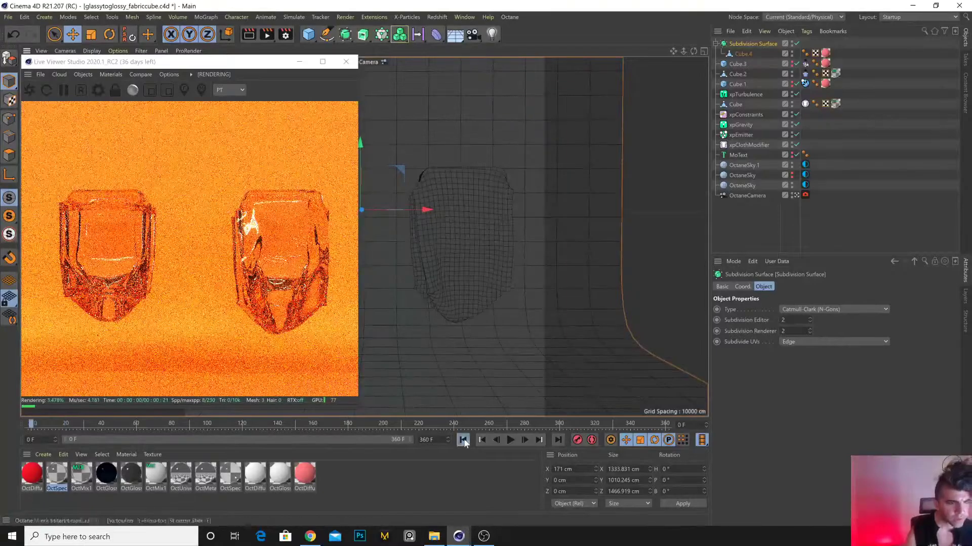
left_click(463, 440)
Duplicate OctDiffuse1.2, assign the copy to the backdrop and colour it light blue (R 0.655931, G 0.893907, B 1).
left_click(304, 475)
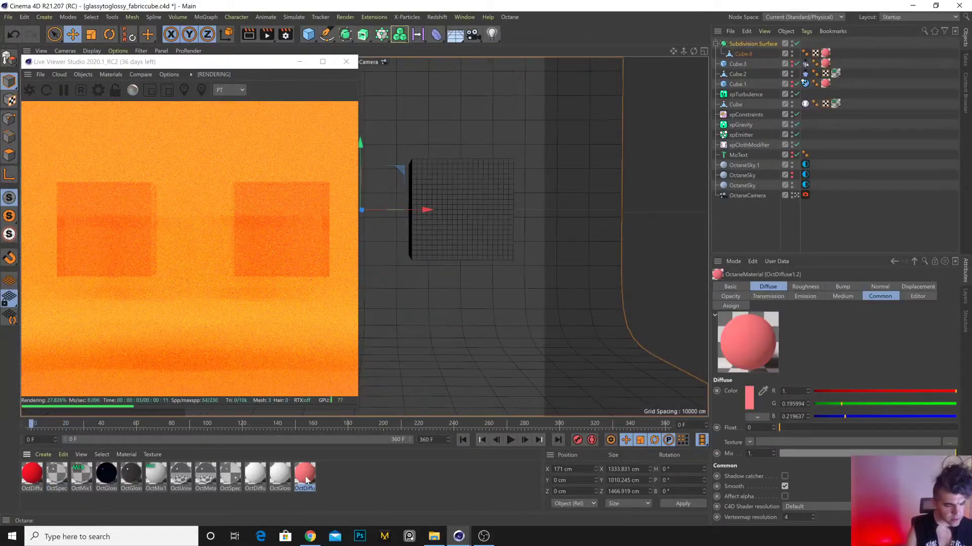
left_click_drag(357, 480, 334, 474, "ctrl")
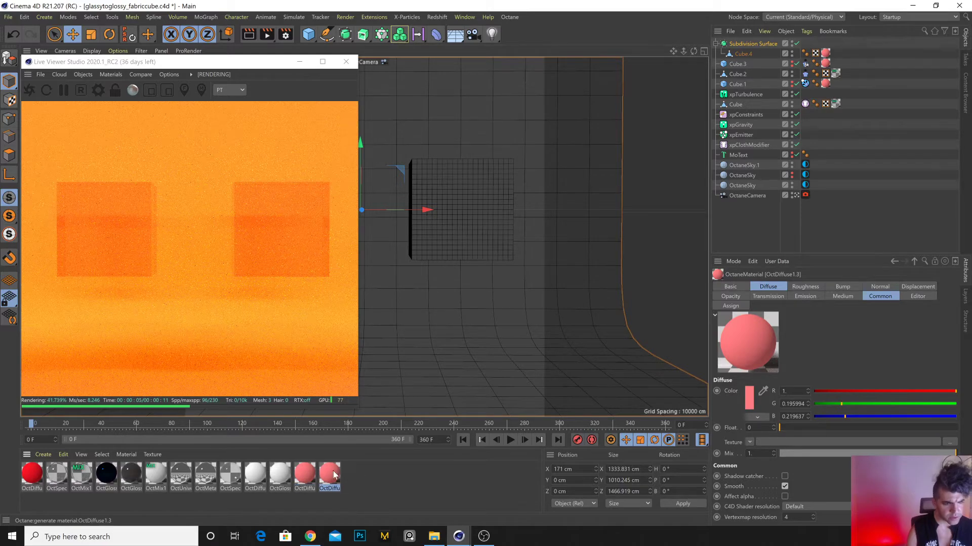
left_click(363, 494)
left_click_drag(330, 474, 442, 344)
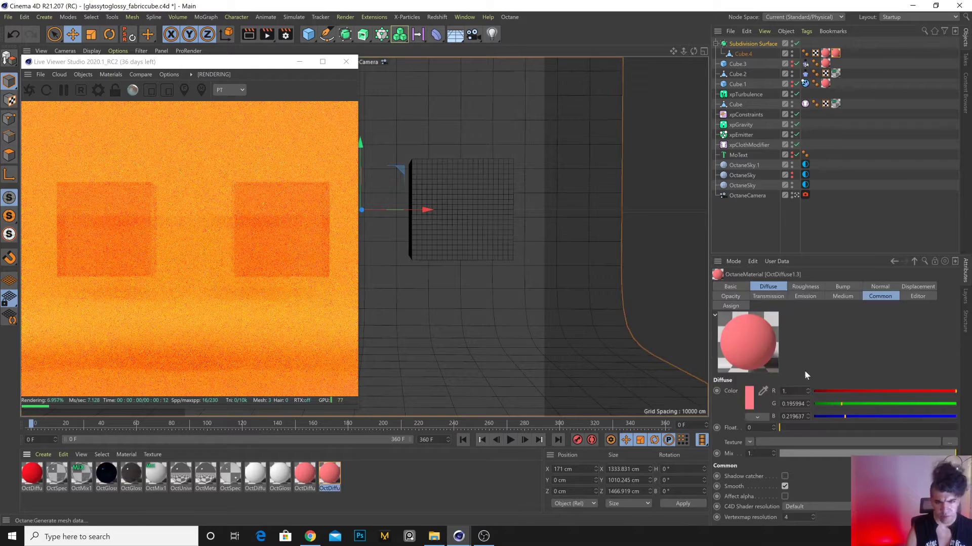
left_click(751, 406)
left_click_drag(776, 403, 739, 411)
left_click(730, 439)
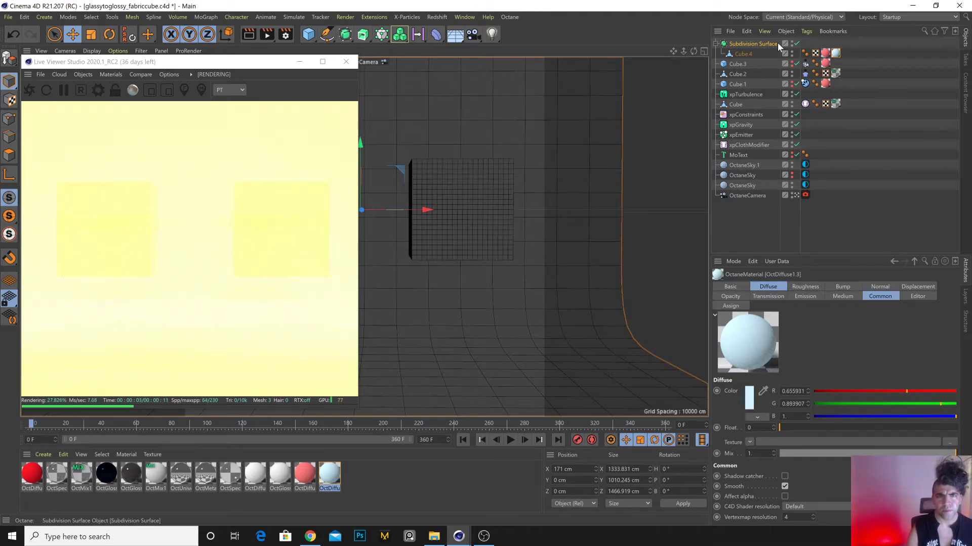
Remove the old pink material from Cube.4 and transfer the light-blue material to the Subdivision Surface.
left_click(752, 52)
left_click(829, 53)
key("Delete")
left_click_drag(835, 52, 806, 44)
Set the power of OctaneSky.1's environment to 0 and select Cube.2.
left_click(805, 165)
left_click_drag(797, 371, 780, 369)
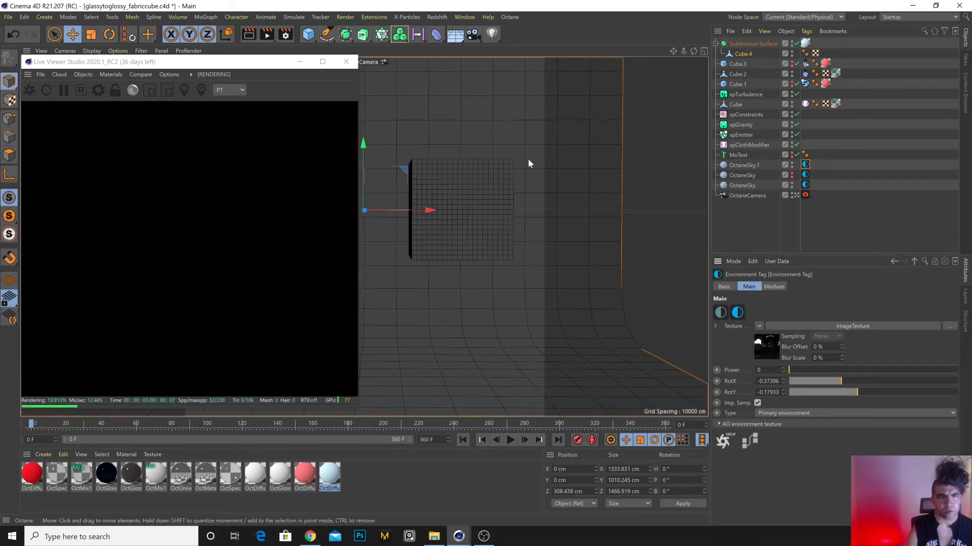
left_click(458, 219)
Add a targeted Octane area light and place it to the right of the cubes at X about 580 cm.
left_click(82, 74)
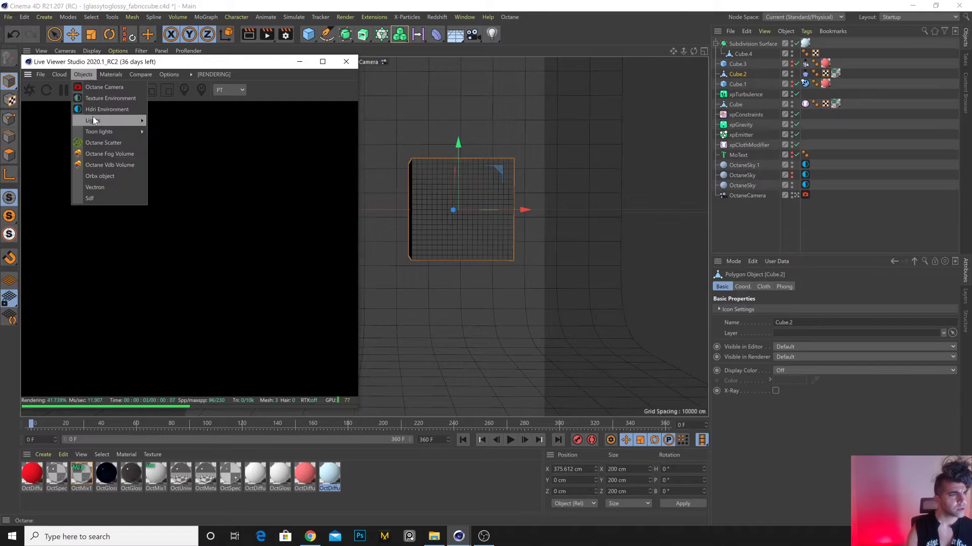
mouse_move(93, 116)
left_click(175, 158)
left_click_drag(399, 220, 682, 214)
scroll(480, 279, "up", 5)
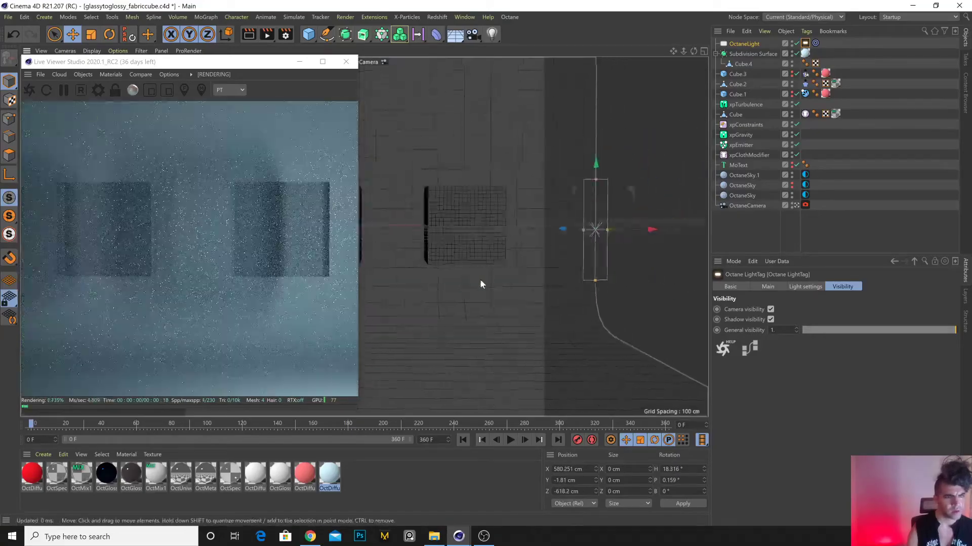
mouse_move(482, 279)
left_mouse_down("alt")
mouse_move(464, 326)
mouse_move(481, 293)
left_mouse_up("alt")
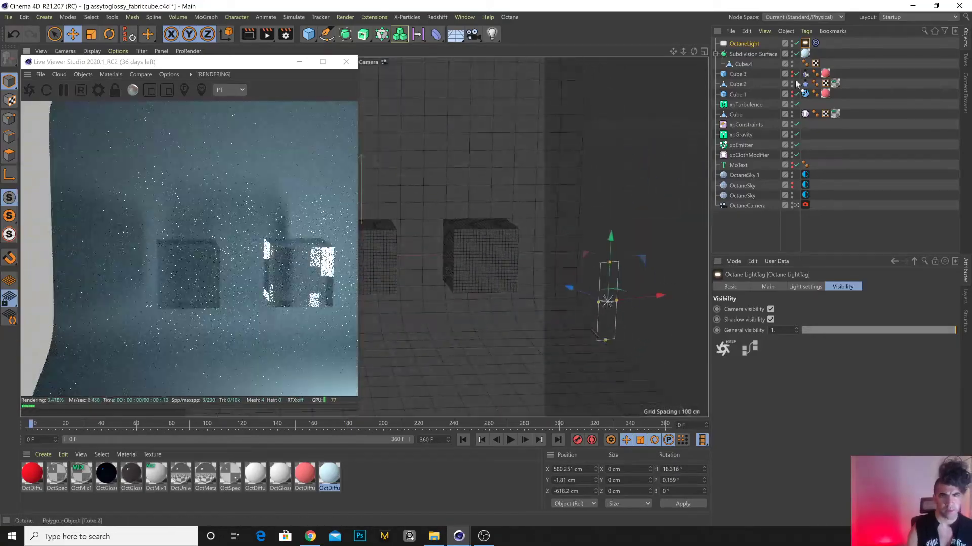
Remove the area light's target tag and reorient it to a heading of about 88° at X about 643 cm.
left_click(815, 43)
key("Delete")
scroll(610, 310, "down", 1)
scroll(523, 323, "down", 2)
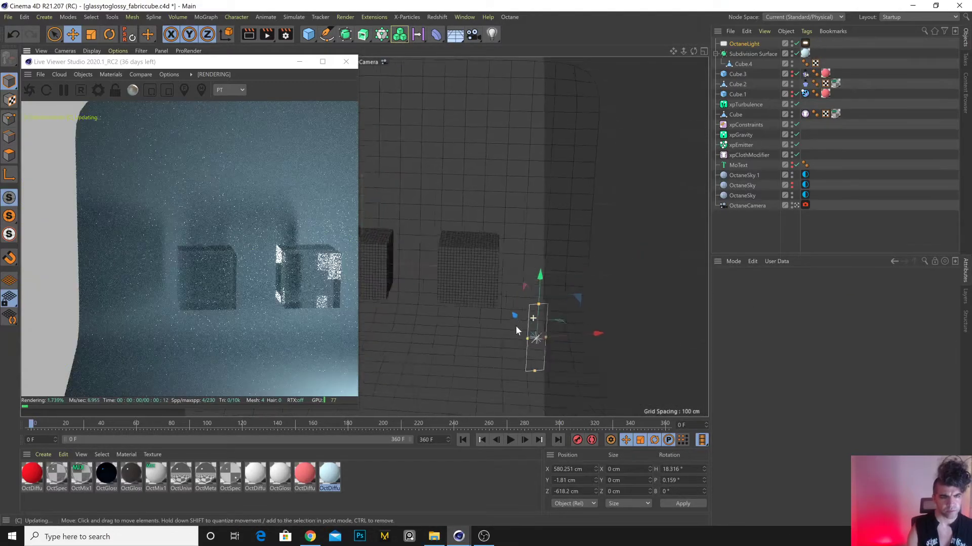
left_click_drag(580, 340, 607, 331)
key("r")
key("e")
Move the area light level with the cubes and farther outward, to X about 1005 cm and Z about -117 cm.
scroll(516, 334, "down", 4)
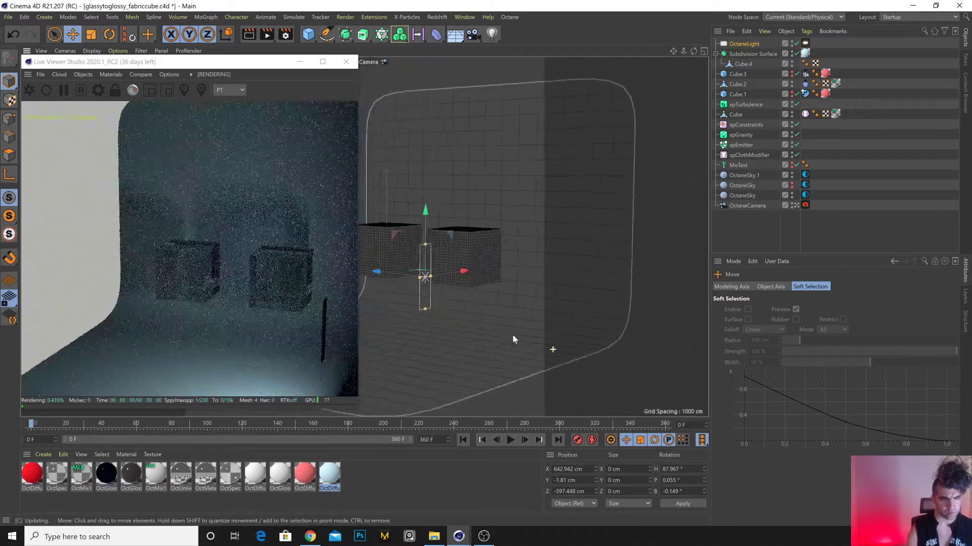
left_click_drag(447, 276, 551, 258)
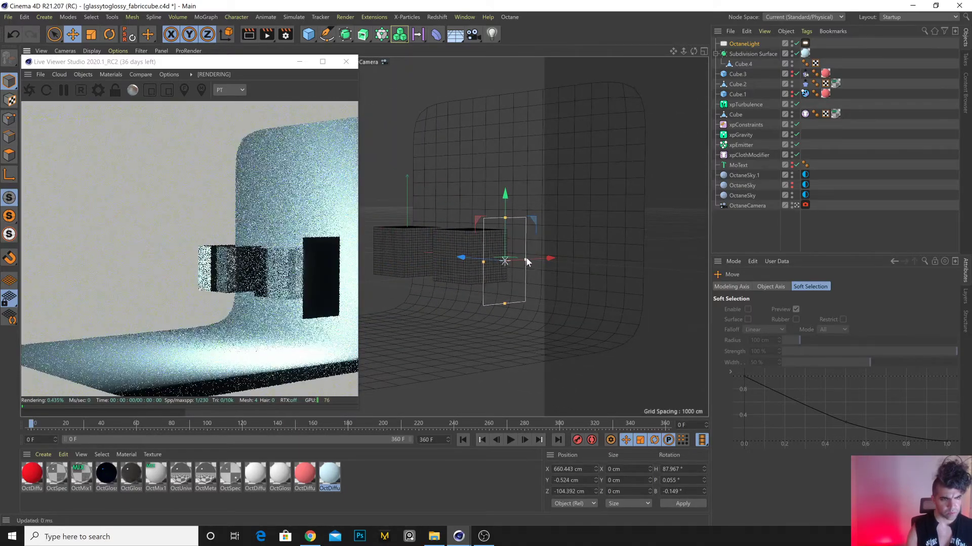
left_click_drag(500, 264, 511, 292)
scroll(557, 284, "down", 2)
Duplicate the area light to the opposite side of the cubes, then raise and tilt the copy toward them.
left_click_drag(578, 272, 353, 270)
key("r")
left_click_drag(434, 273, 367, 270)
left_click_drag(383, 235, 441, 173)
key("e")
left_click_drag(444, 223, 409, 193)
Set the FloatTexture value of both area lights together to about 0.152.
left_click(805, 44)
left_click(805, 53, "ctrl")
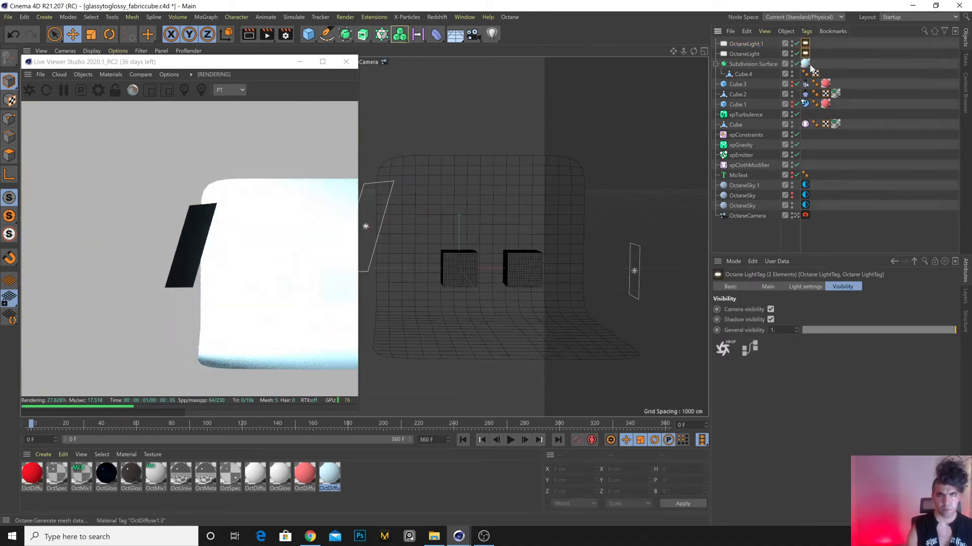
left_click(806, 286)
left_click(767, 287)
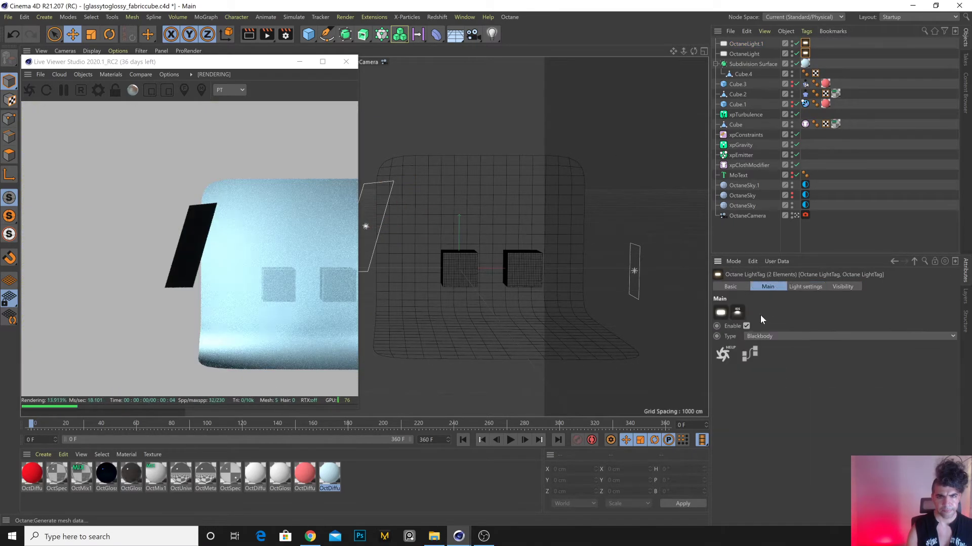
left_click(810, 287)
left_click(852, 334)
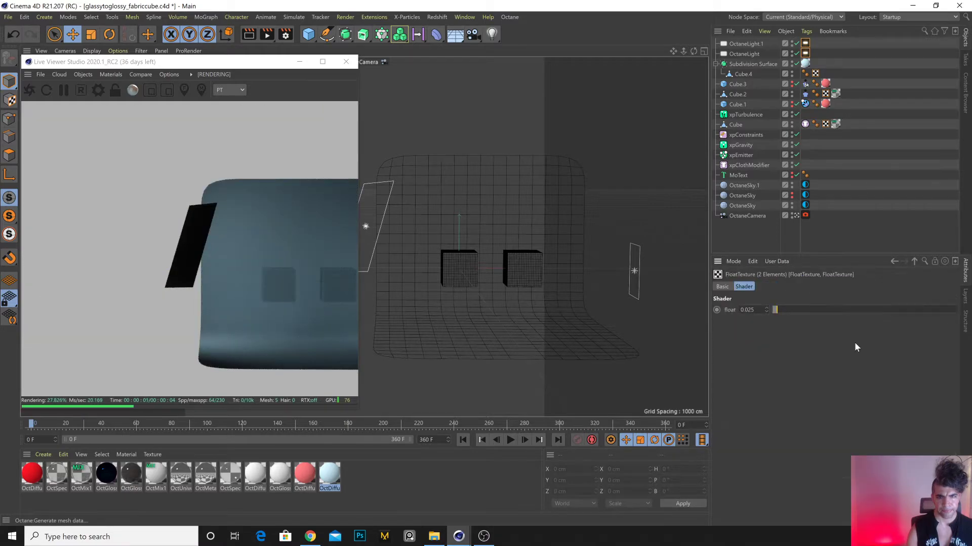
left_click(800, 310)
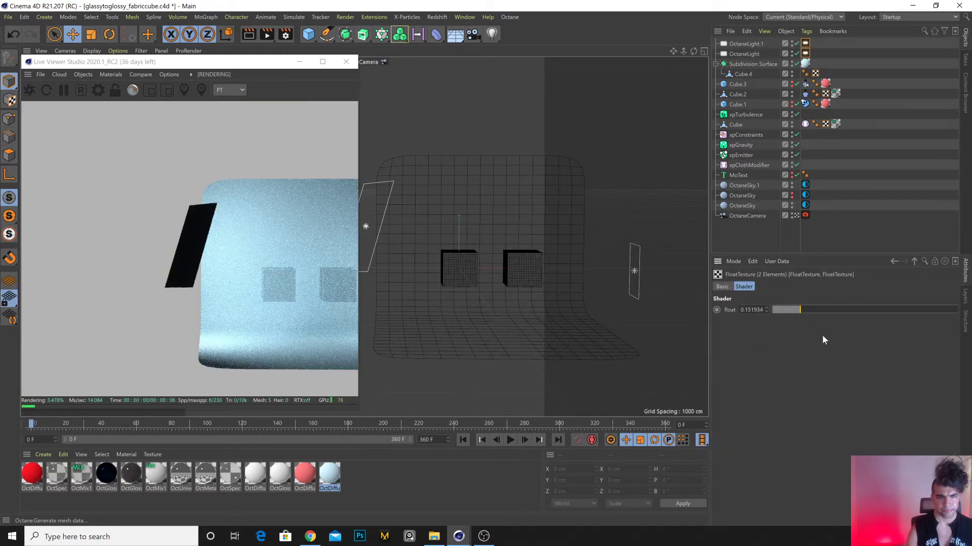
left_click(915, 262)
Duplicate the right-hand area light above the backdrop at X about 149, Y 827 and Z -88 cm, pitched about -88° to face down.
left_click_drag(420, 262, 405, 236, "alt")
left_click(510, 240)
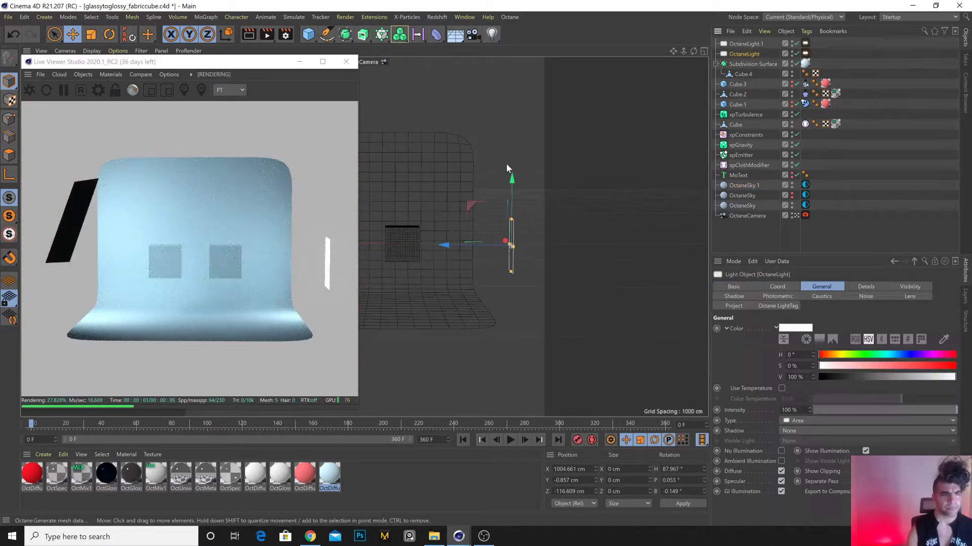
left_click_drag(513, 201, 520, 138, "ctrl")
key("r")
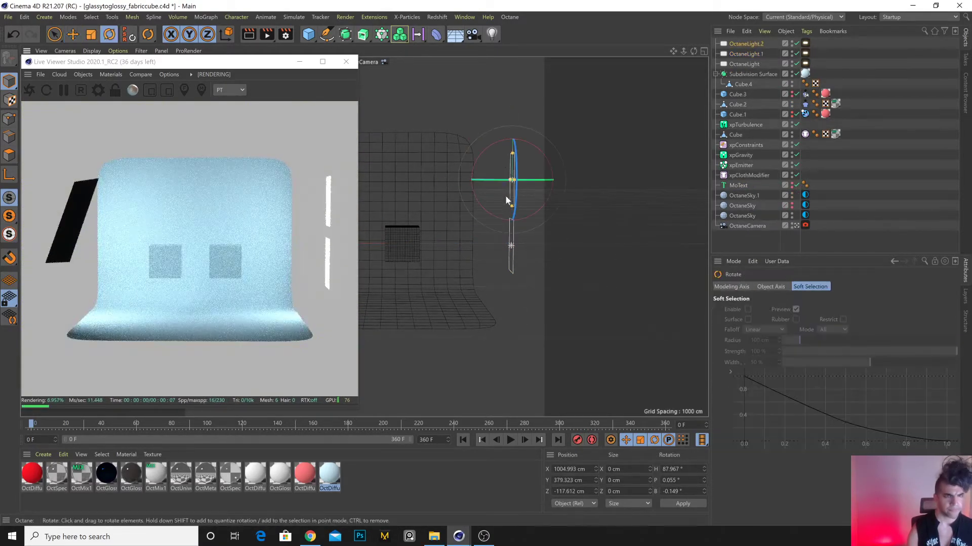
left_click_drag(529, 144, 321, 178)
key("e")
middle_click_drag(426, 179, 490, 234, "alt")
left_click_drag(426, 252, 433, 184)
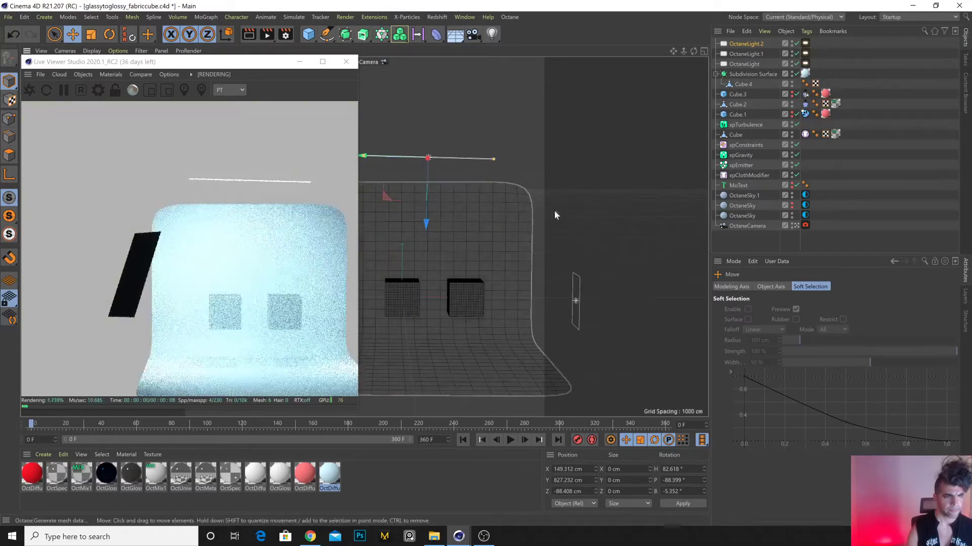
Set the overhead area light's power to about 12.03.
left_click(804, 43)
left_click_drag(894, 305, 902, 309)
middle_click_drag(462, 245, 461, 248, "alt")
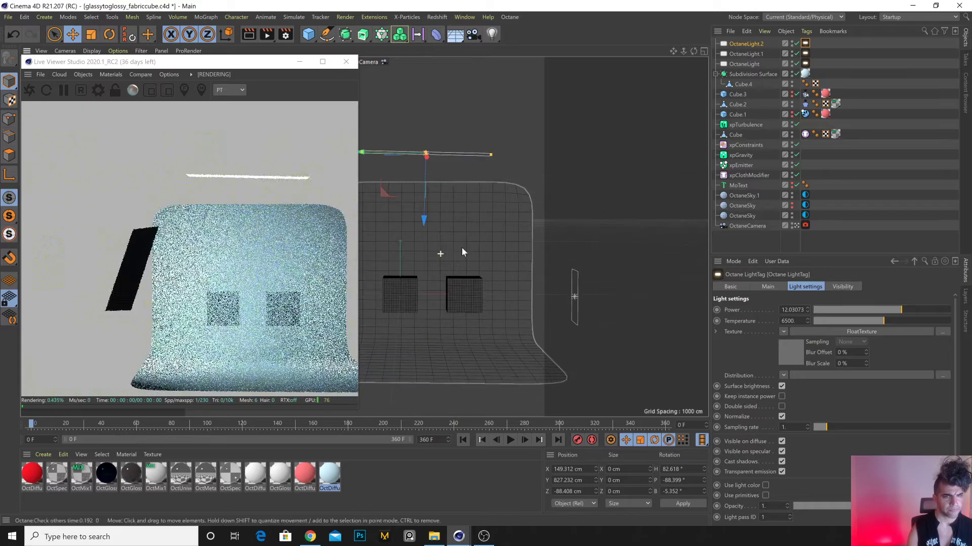
Frame the two cubes closely from the front with the OctaneCamera and save the project.
left_click(747, 226)
middle_click_drag(483, 296, 423, 251, "alt")
scroll(457, 273, "up", 10)
middle_click_drag(484, 271, 433, 249, "alt")
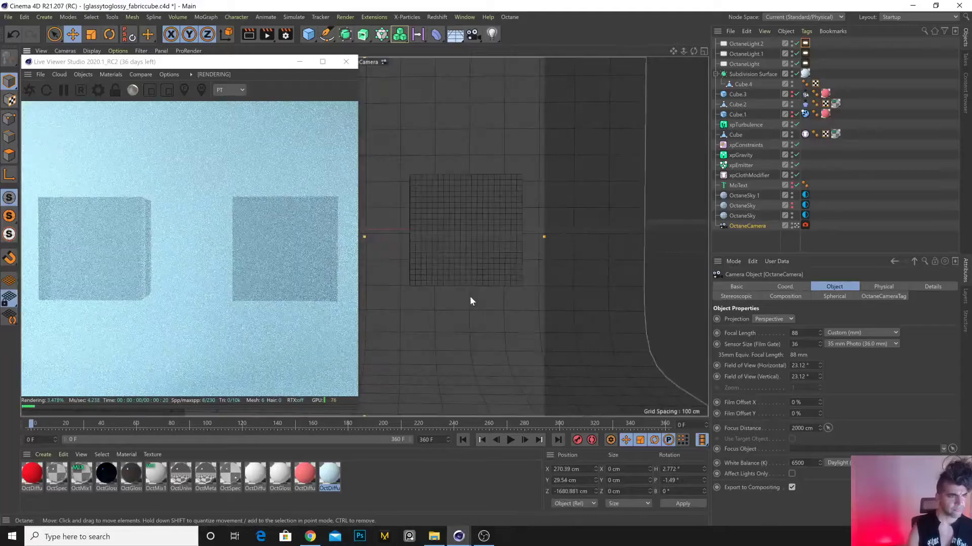
key("ctrl+s")
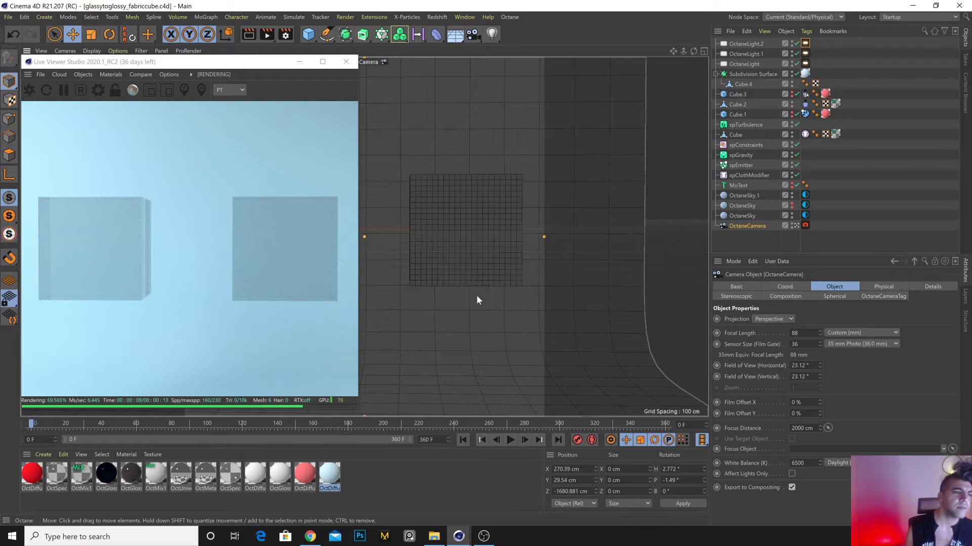
left_click_drag(400, 244, 399, 244, "alt")
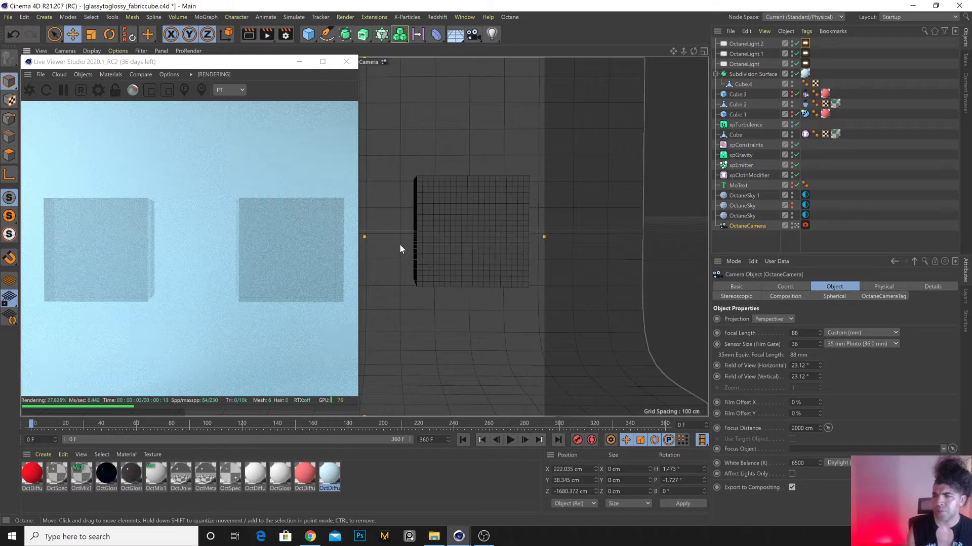
left_click_drag(402, 244, 436, 258, "alt")
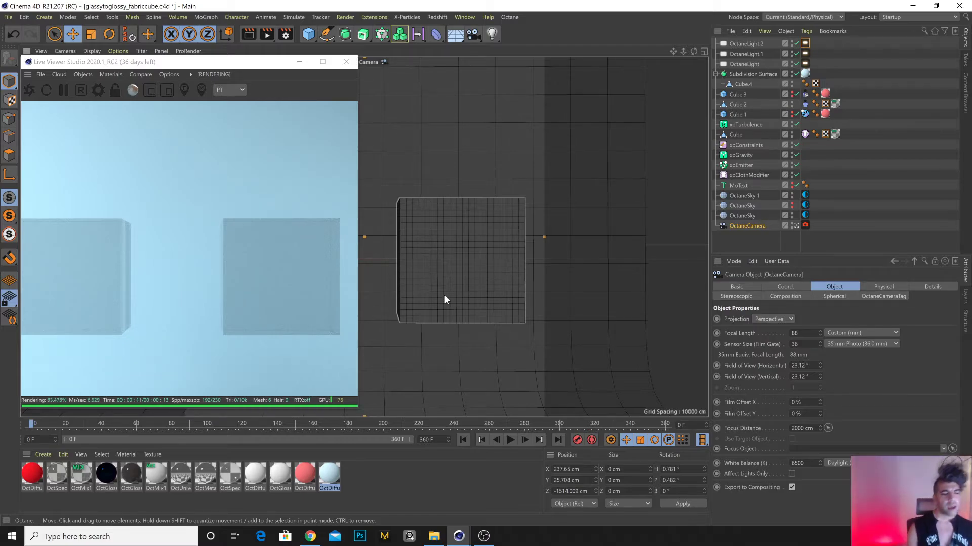
scroll(443, 295, "down", 6)
scroll(499, 282, "down", 5)
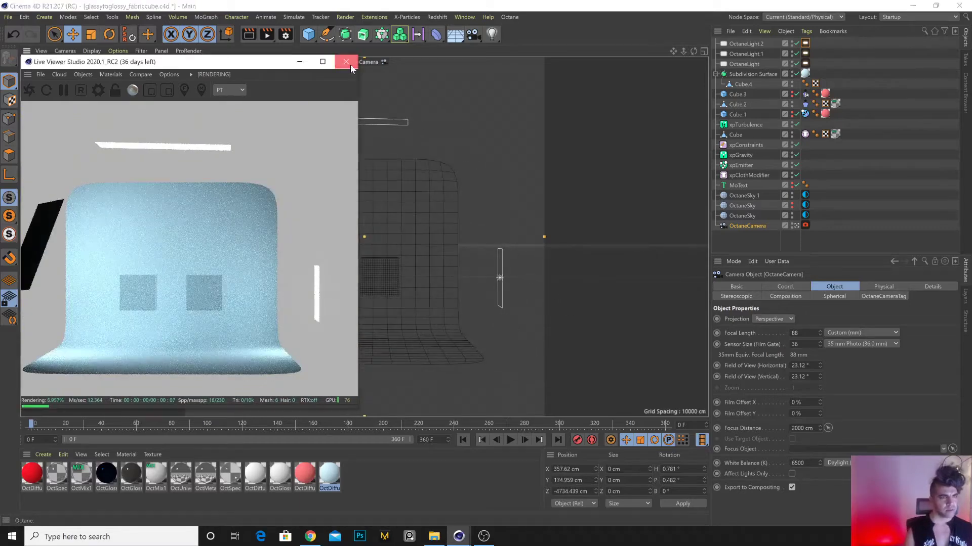
Close the Live Viewer, switch to a new untitled project and delete all of its objects.
left_click(348, 62)
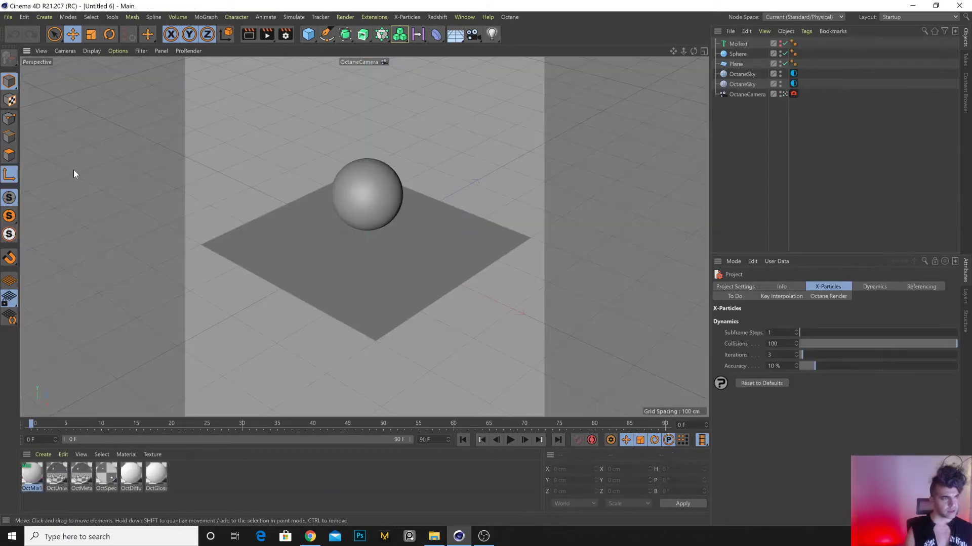
key("ctrl+a")
key("Delete")
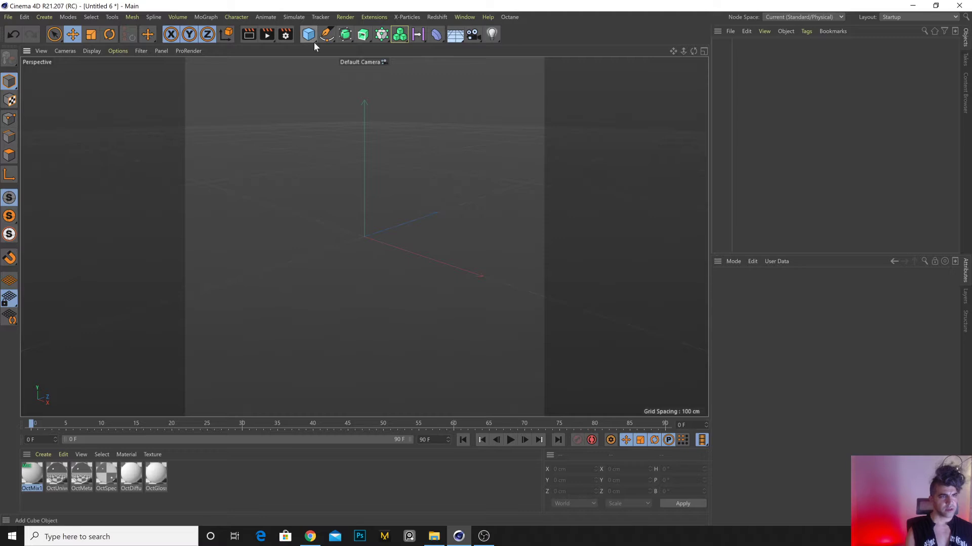
Build an L-shaped wall and floor from an editable 200 cm cube by deleting its other four faces.
left_click(308, 35)
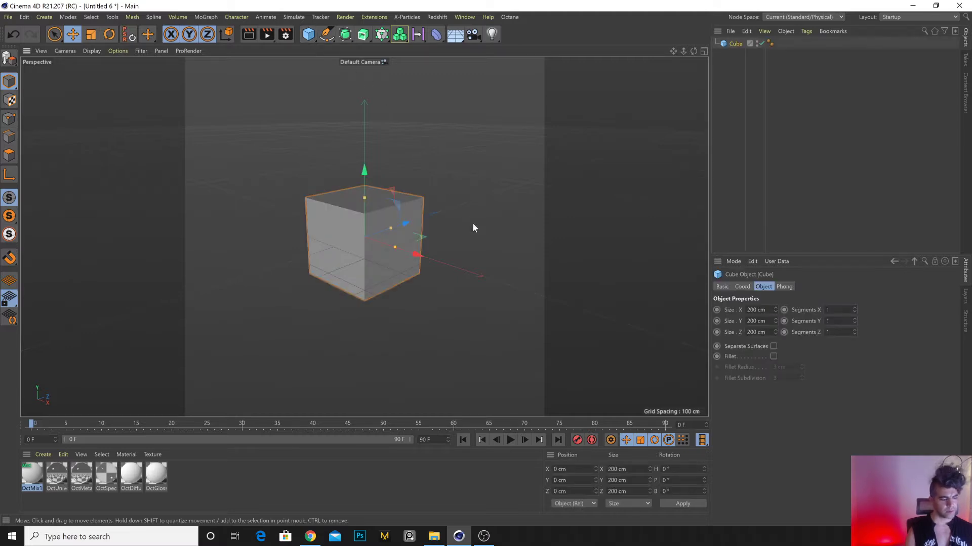
key("c")
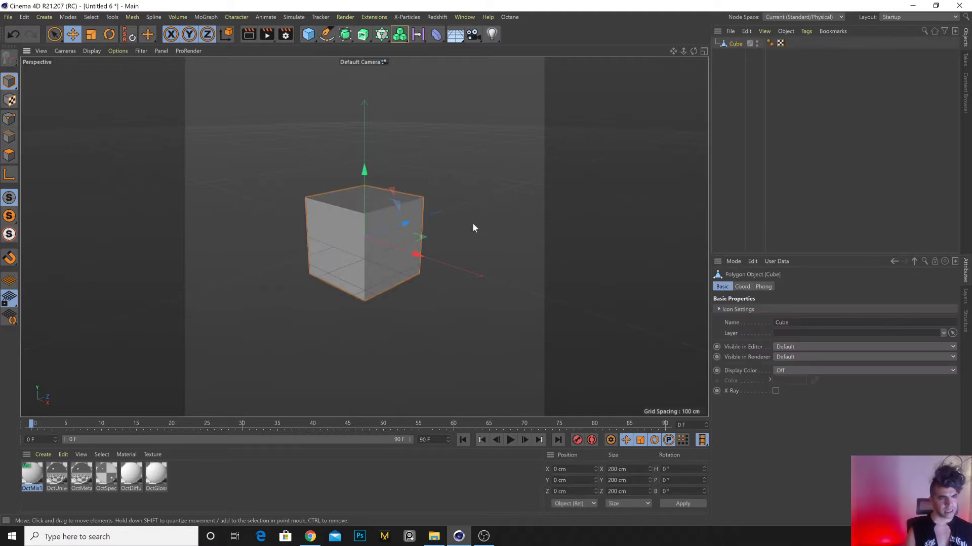
left_click(7, 159)
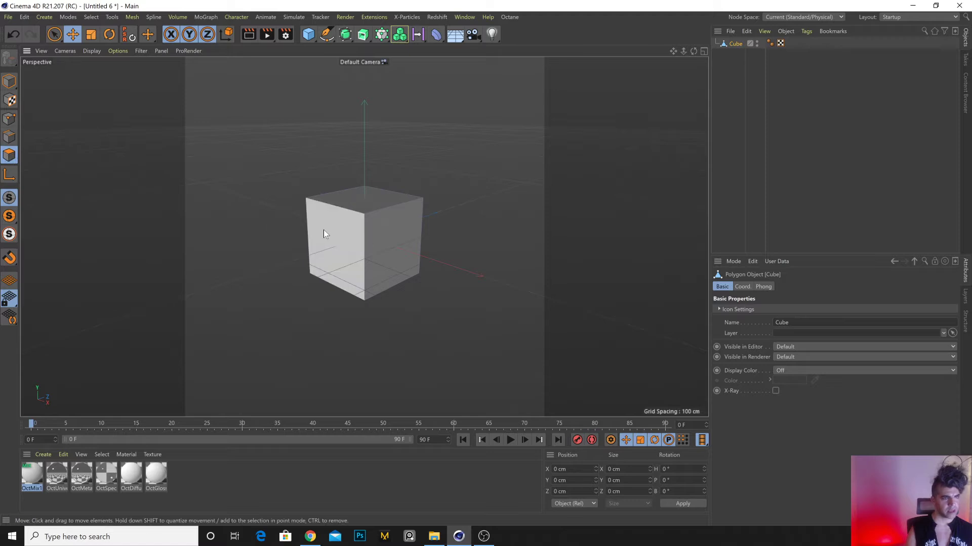
left_click(393, 239)
left_click(338, 246)
left_click(376, 204, "shift")
left_click(405, 227, "shift")
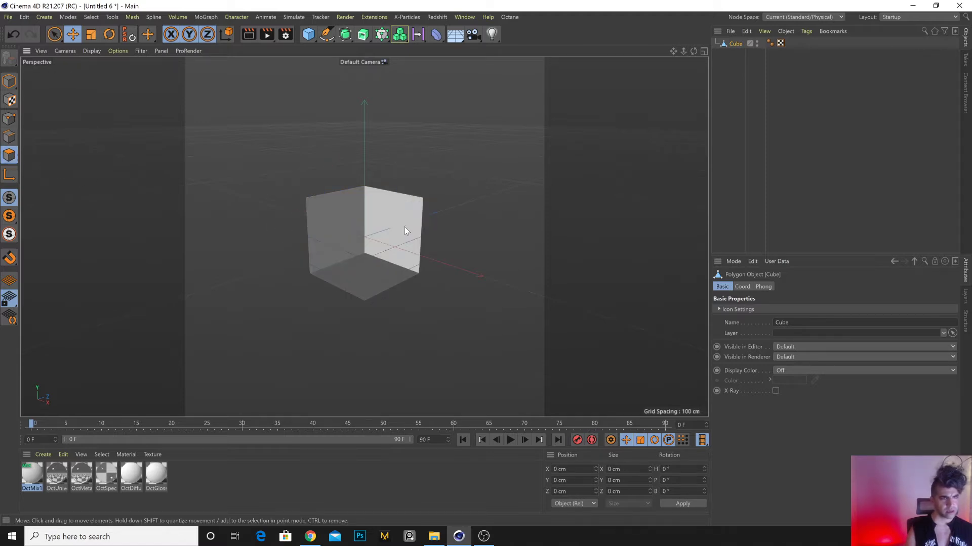
key("Delete")
left_click(9, 80)
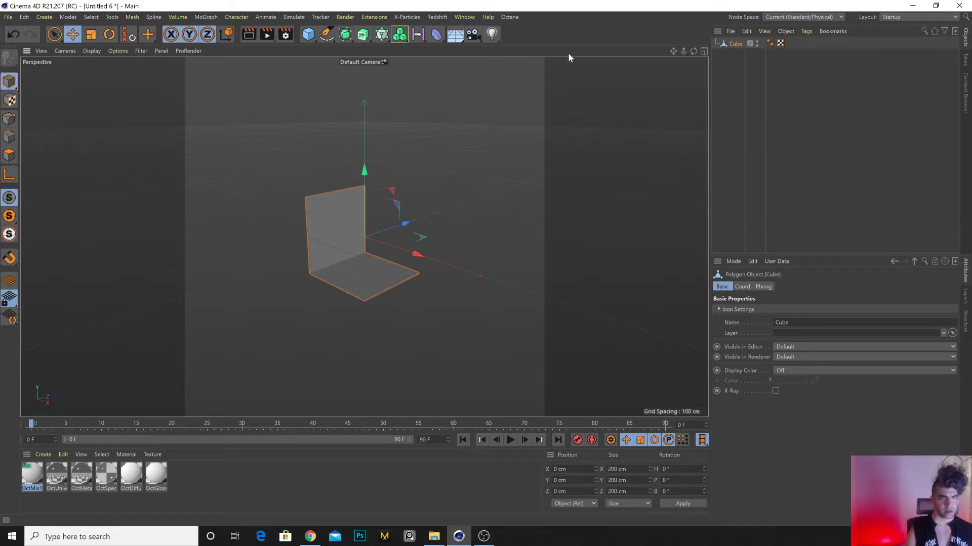
Nest the L-shaped cube in a Subdivision Surface, disable the smoothing and select the cube.
left_click_drag(345, 34, 397, 57)
left_click(397, 57, "alt")
left_click(797, 43)
left_click(738, 55)
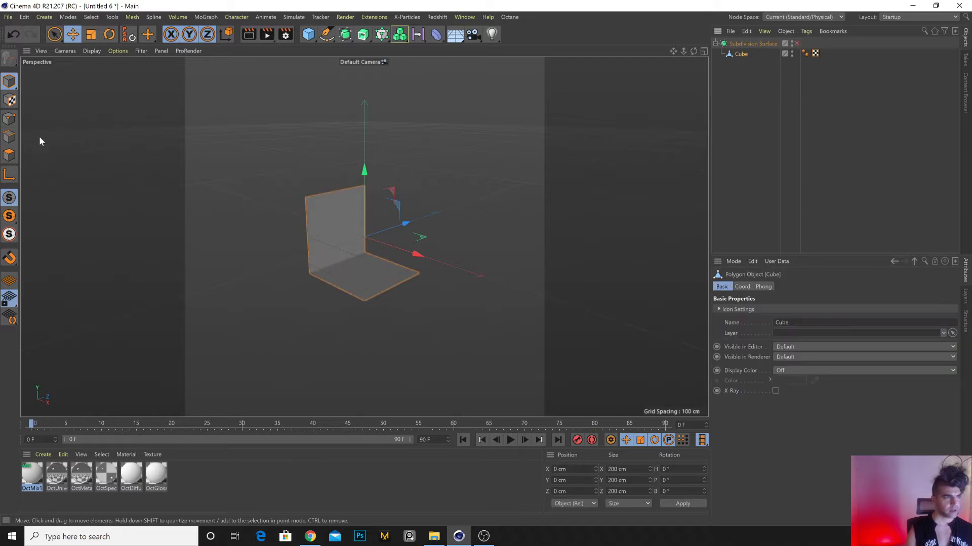
Switch the viewport shading to a mode that shows the L-shaped cube's mesh lines.
left_click(93, 51)
left_click(120, 132)
scroll(366, 272, "up", 5)
scroll(363, 275, "down", 2)
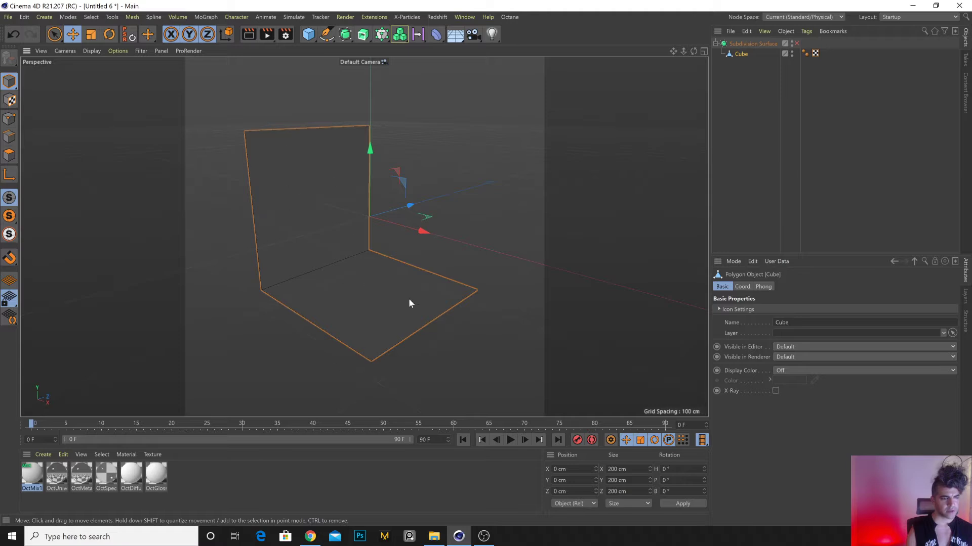
Subdivide the faces of the L-shaped cube and re-enable the Subdivision Surface's smoothing.
key("u")
key("s")
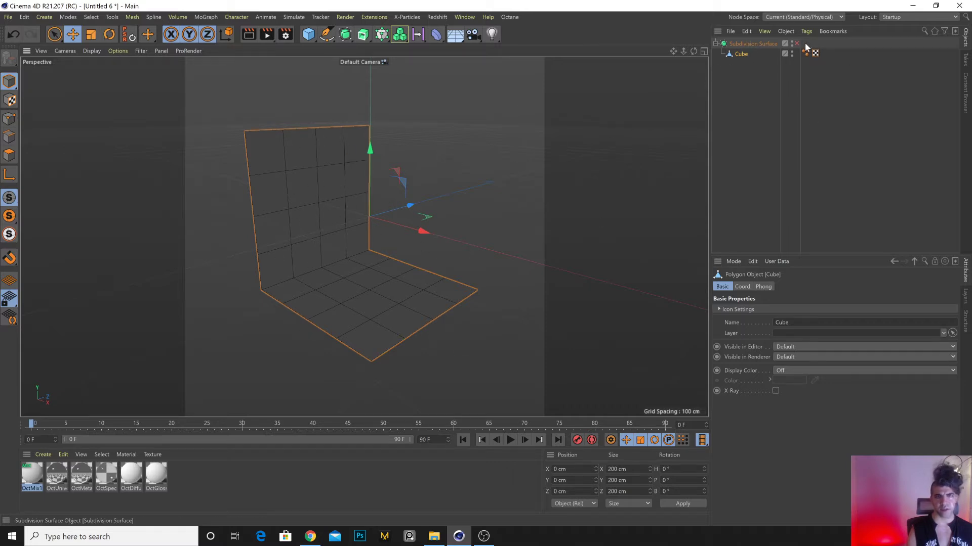
left_click_drag(339, 108, 361, 340, "alt")
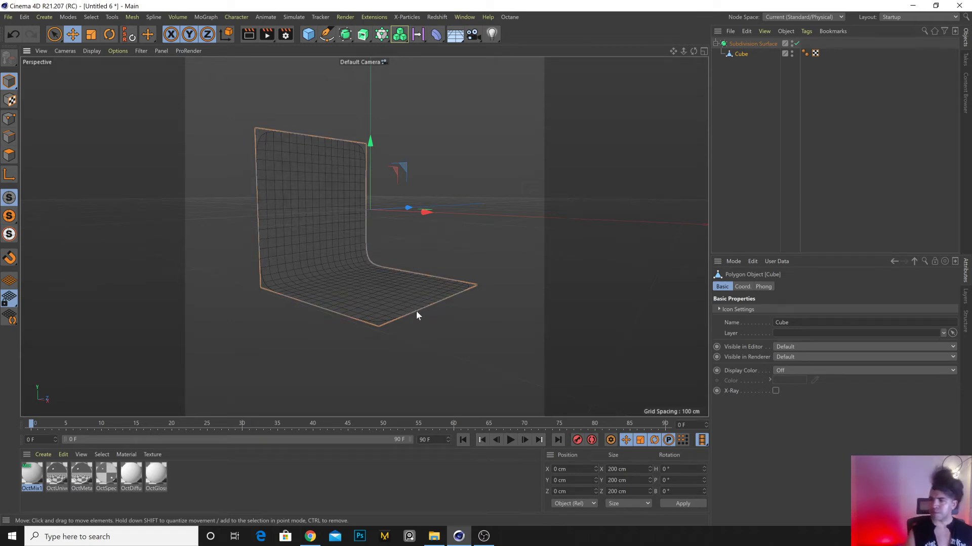
left_click_drag(374, 303, 267, 302, "alt")
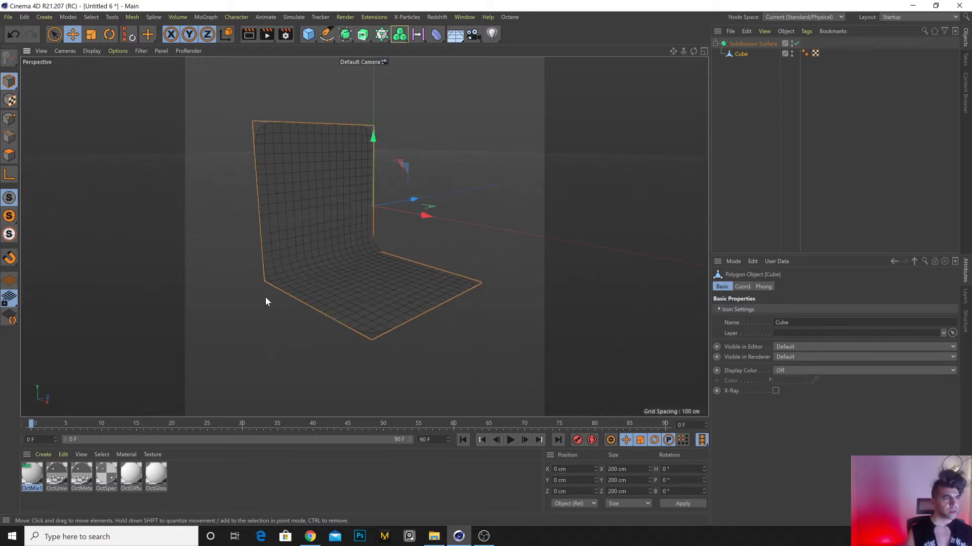
Undo back to the three-sided cube and round it with a Subdivision Surface over its subdivided mesh.
key("ctrl+z")
left_click_drag(492, 264, 330, 108, "alt")
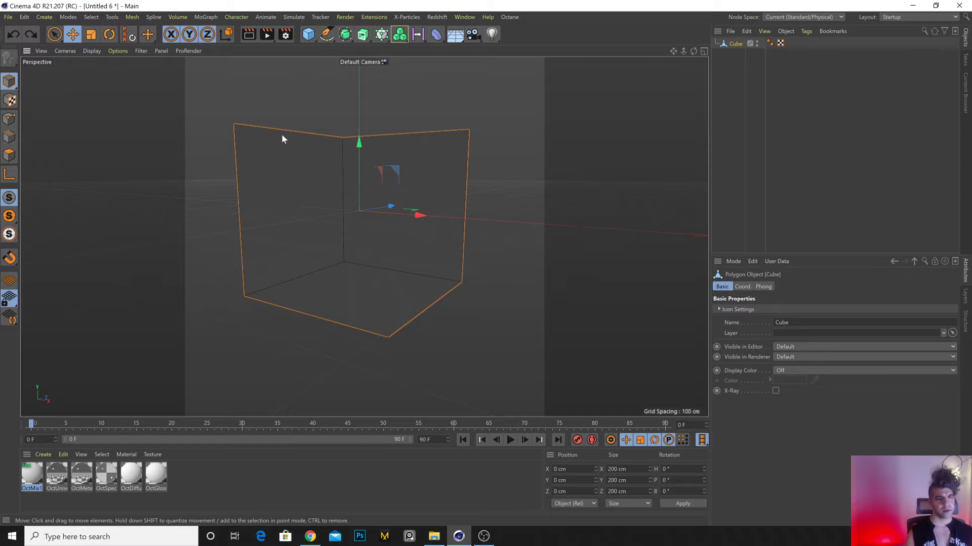
left_click(346, 34)
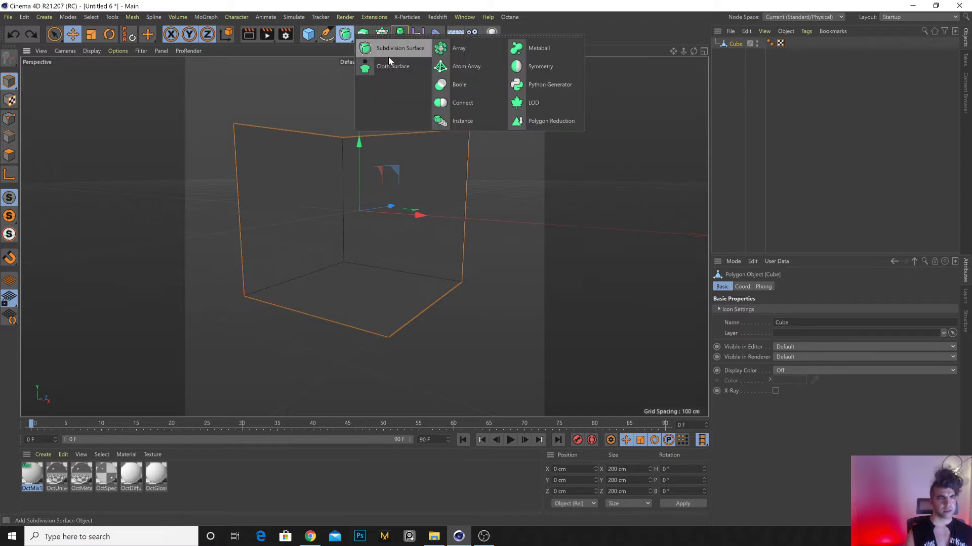
left_click(389, 49, "alt")
left_click_drag(414, 222, 651, 150, "alt")
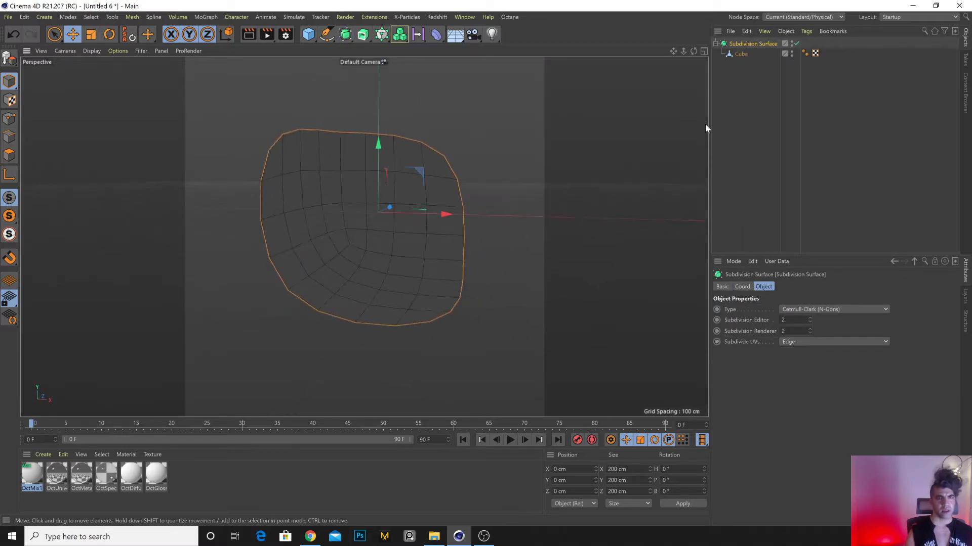
left_click(742, 53)
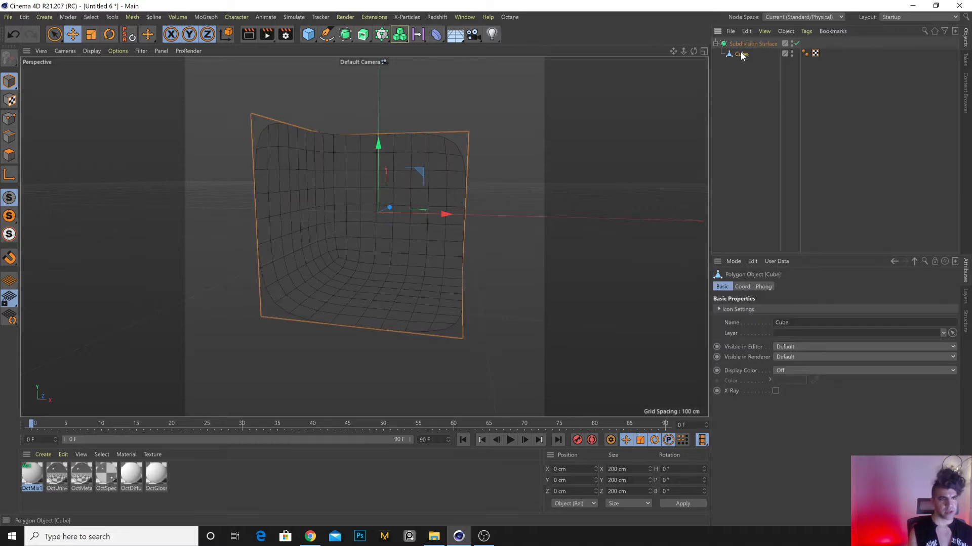
left_click_drag(530, 181, 354, 283, "alt")
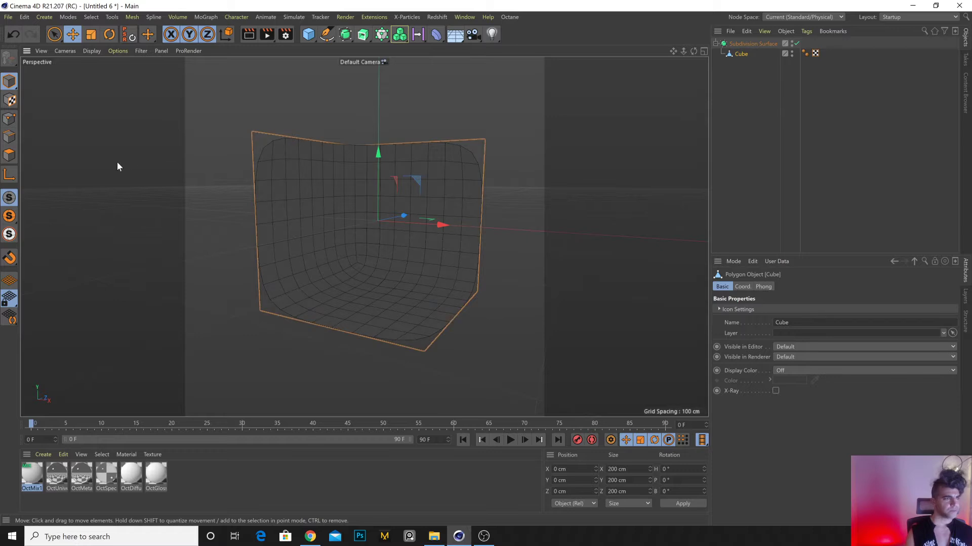
Undo the cube's rounding and one more face deletion, and close the untitled project to return to glassytoglossy_fabriccube.c4d.
key("ctrl+z")
key("ctrl+z")
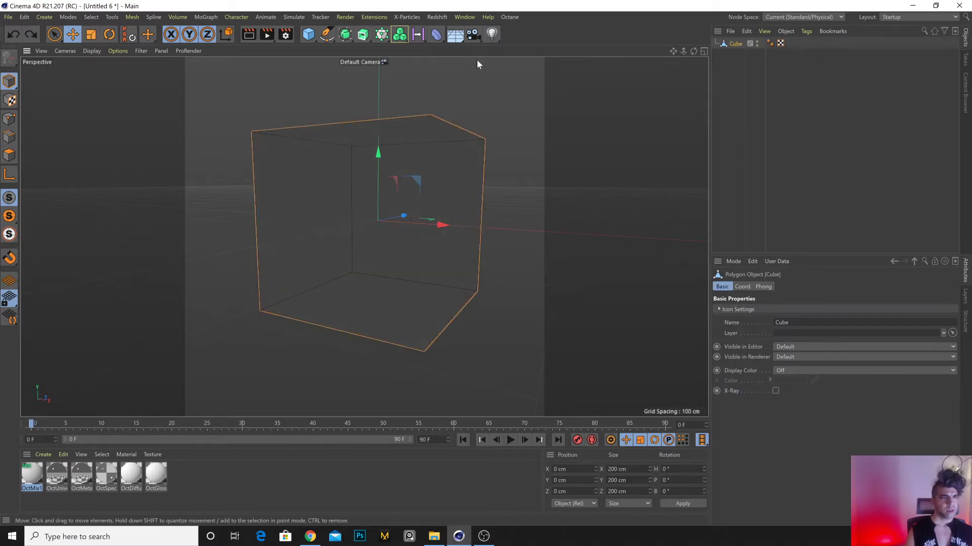
key("ctrl+F4")
left_click(489, 307)
Start an Octane Live Viewer render and frame the two cubes closely with the OctaneCamera.
scroll(389, 290, "up", 6)
scroll(387, 302, "up", 5)
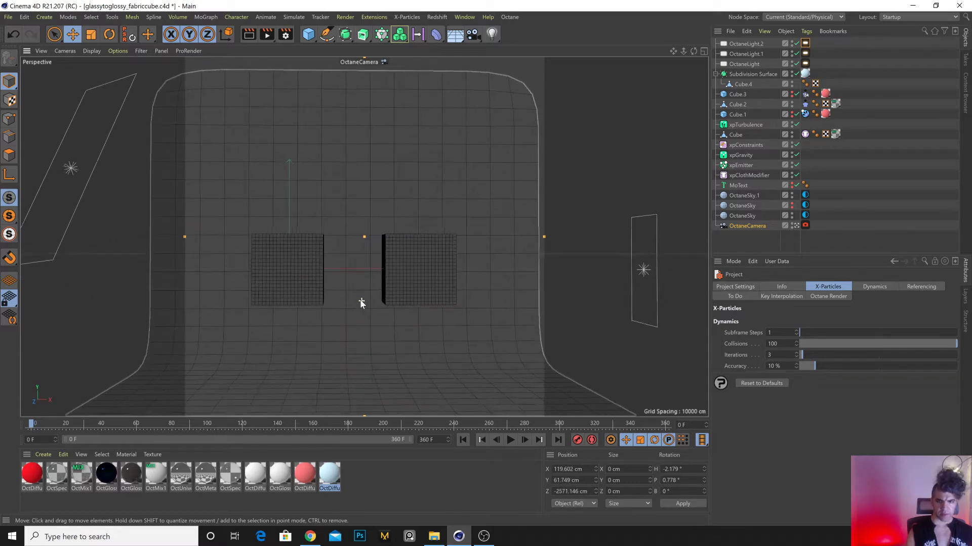
scroll(331, 273, "up", 3)
middle_click_drag(360, 284, 375, 229)
left_click(509, 16)
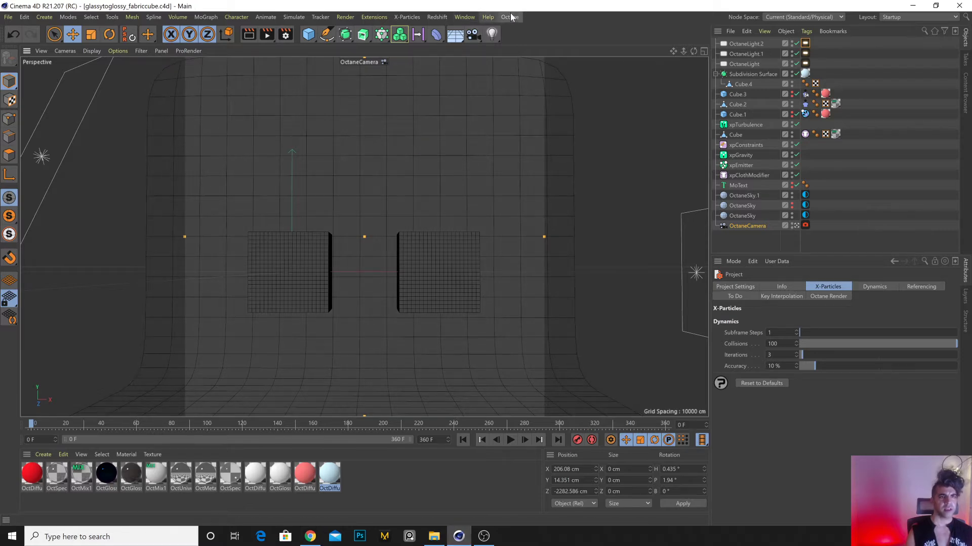
left_click(524, 45)
left_click(212, 207)
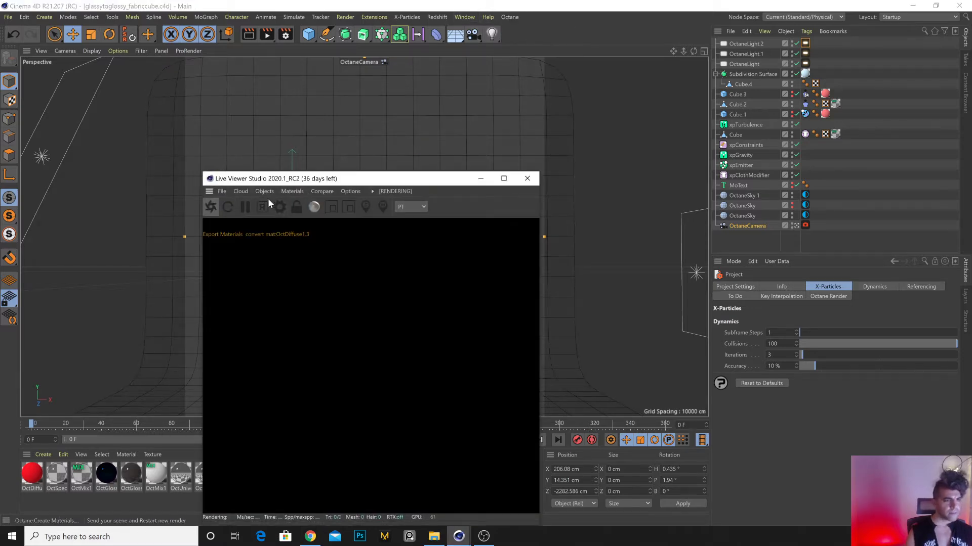
left_click_drag(403, 182, 394, 70)
scroll(571, 267, "up", 3)
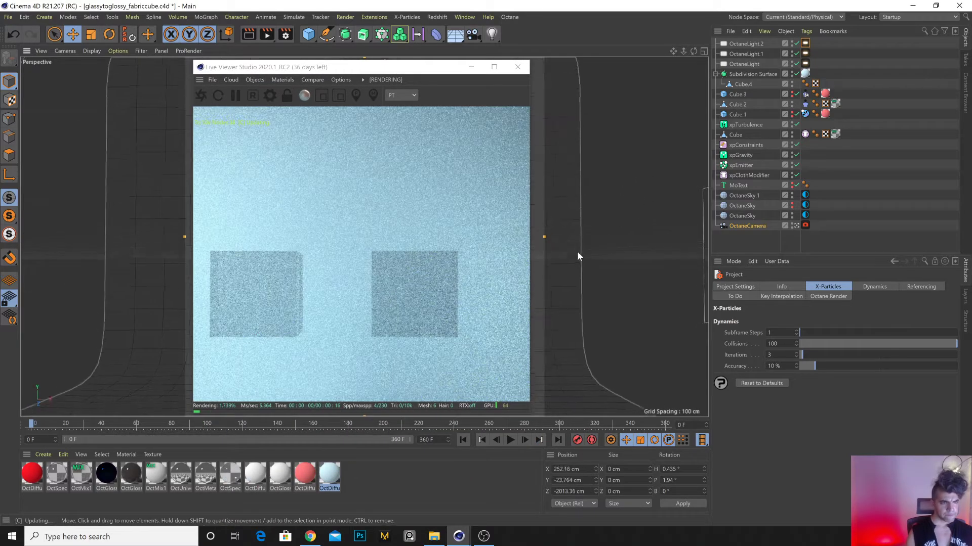
middle_click_drag(579, 255, 588, 233, "alt")
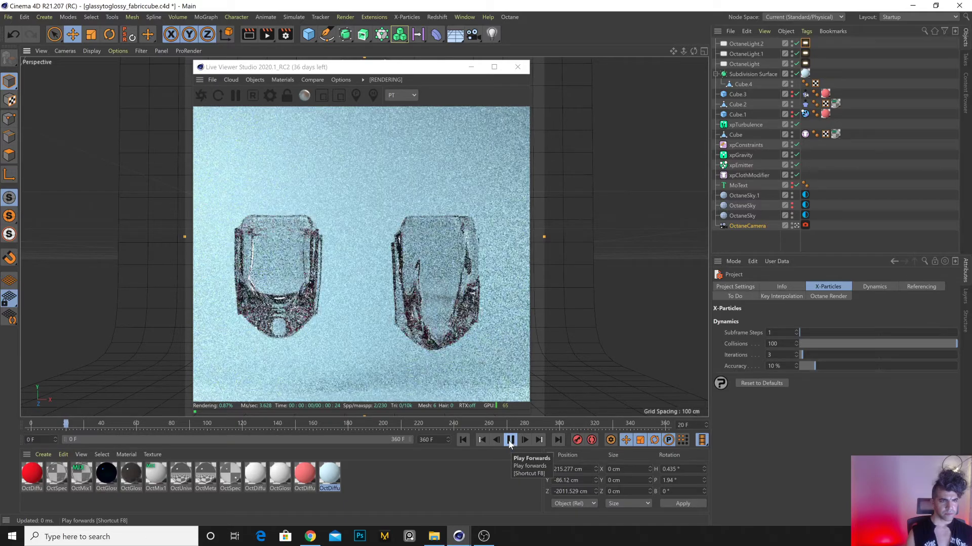
Play the cloth simulation to frame 23 and move the OctaneCamera in close on the Cube.2 object at an angle.
left_click(509, 441)
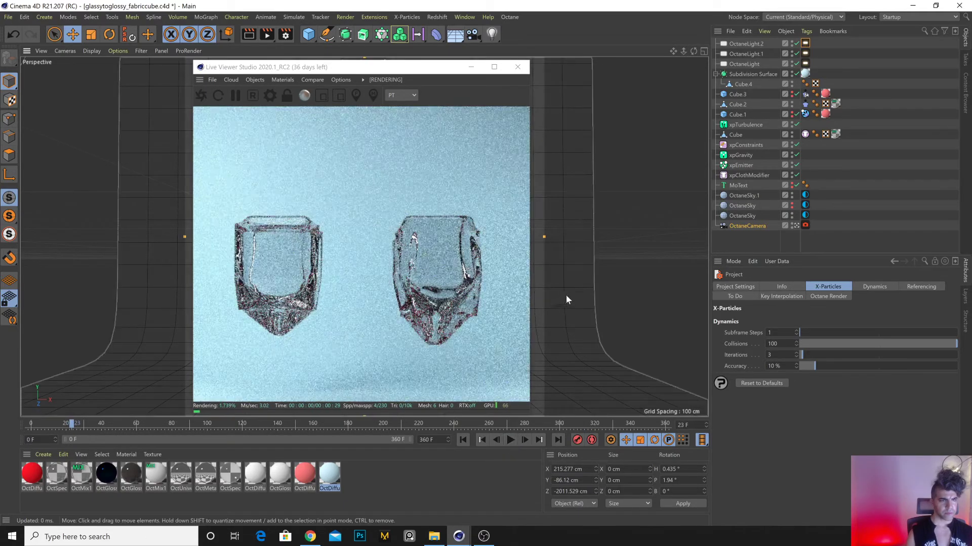
scroll(582, 269, "up", 5)
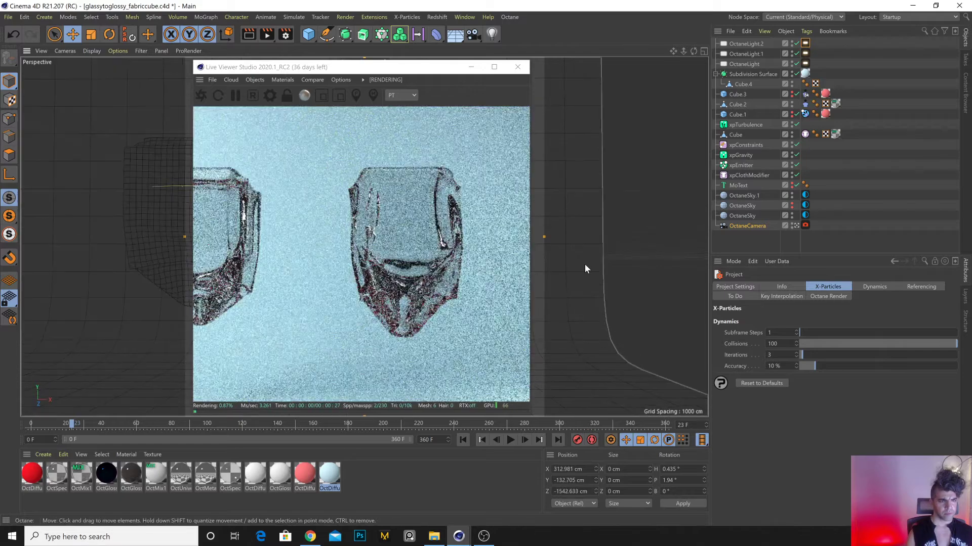
left_click_drag(413, 239, 474, 161)
left_click_drag(435, 71, 271, 80)
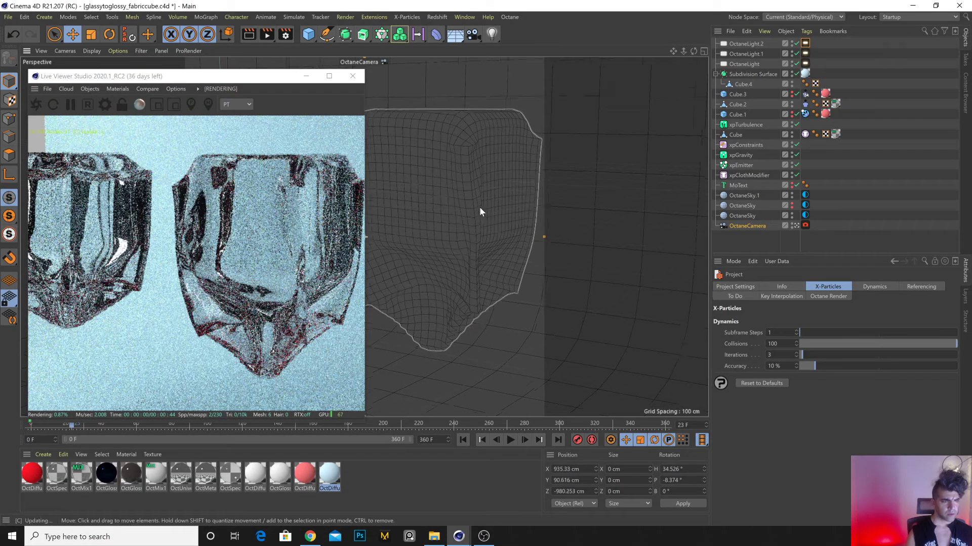
scroll(481, 209, "up", 5)
middle_click_drag(490, 205, 490, 217)
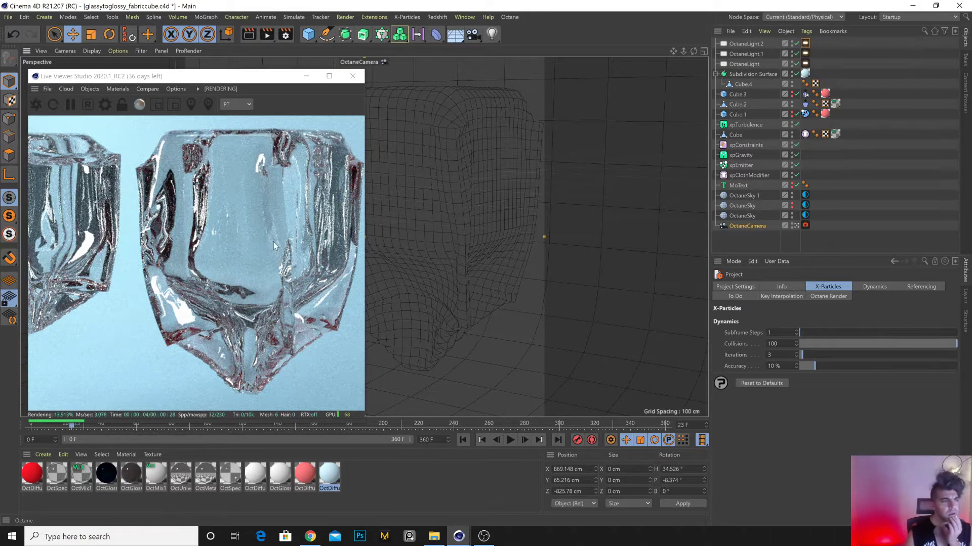
Nest Cube.2 in a Cloth Surface with a thickness of 0.2 cm.
left_click(451, 214)
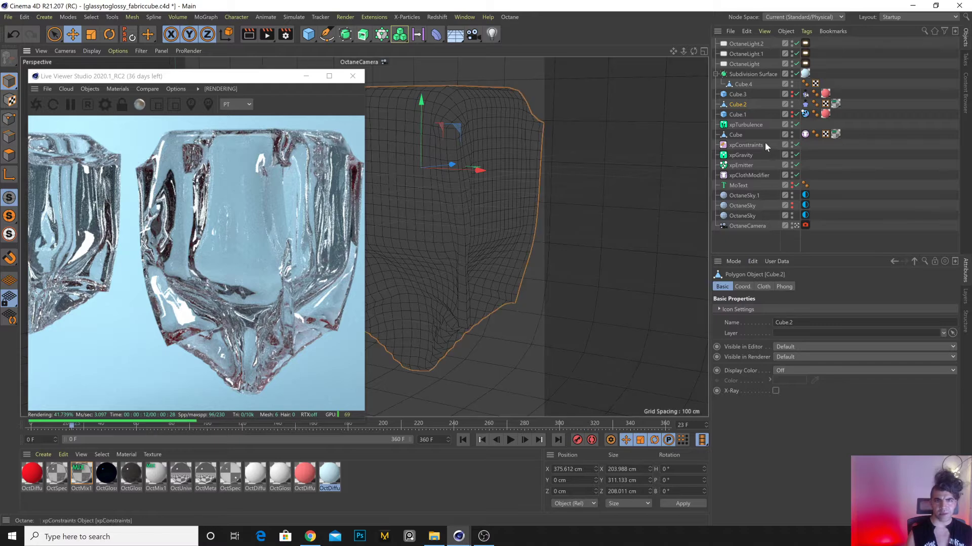
left_click(736, 135)
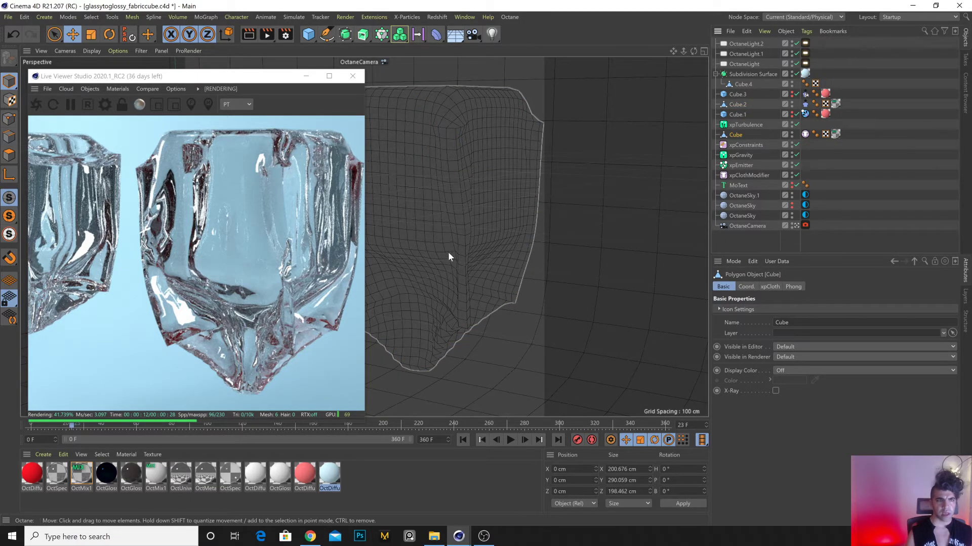
left_click(737, 104)
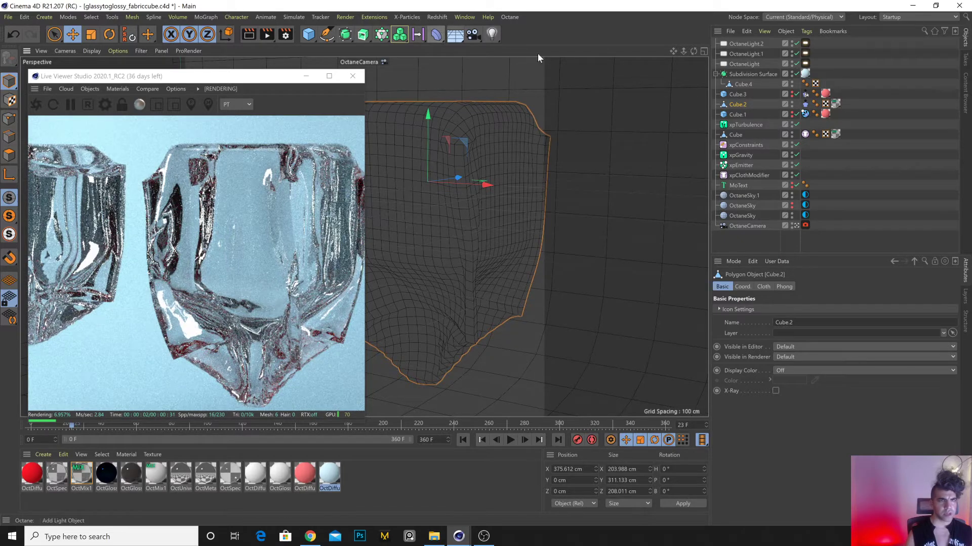
left_click(345, 34)
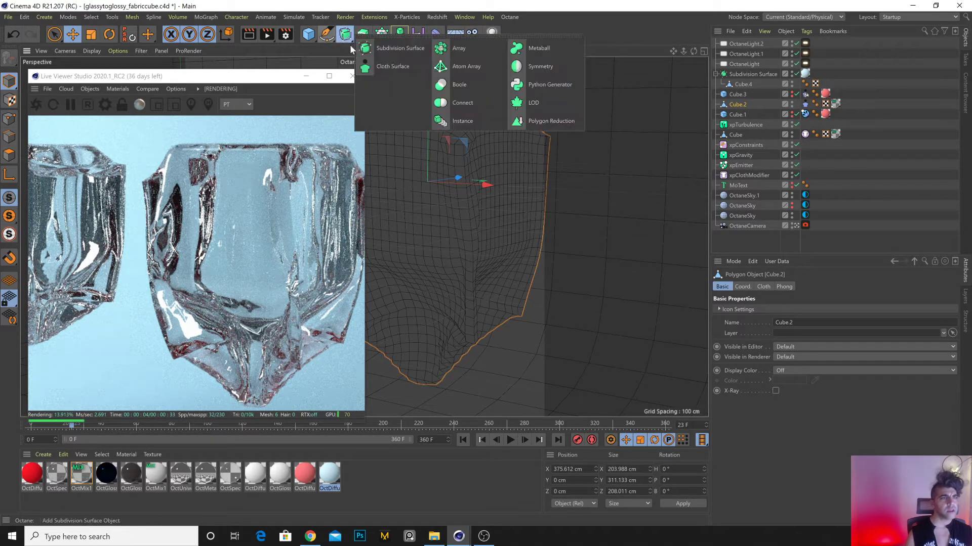
left_click(396, 66, "alt")
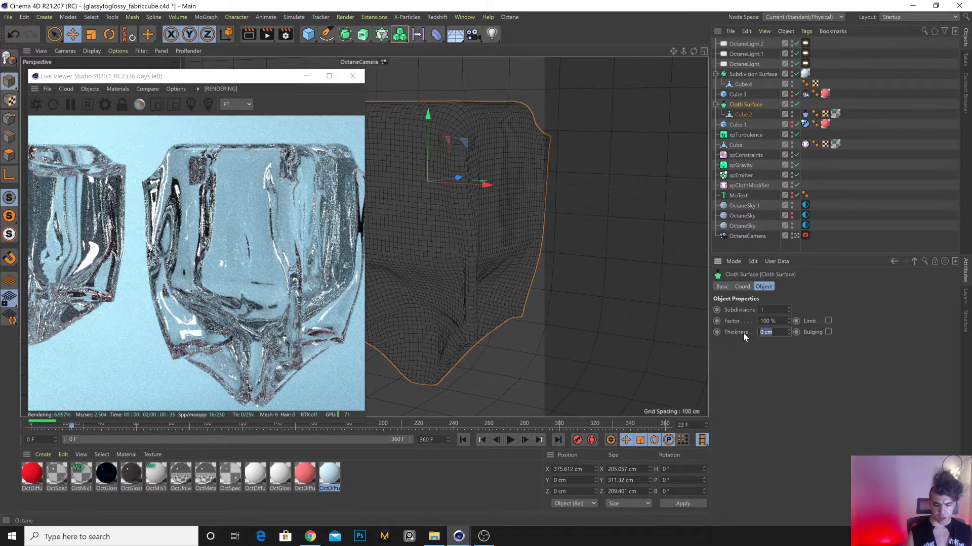
key("Return")
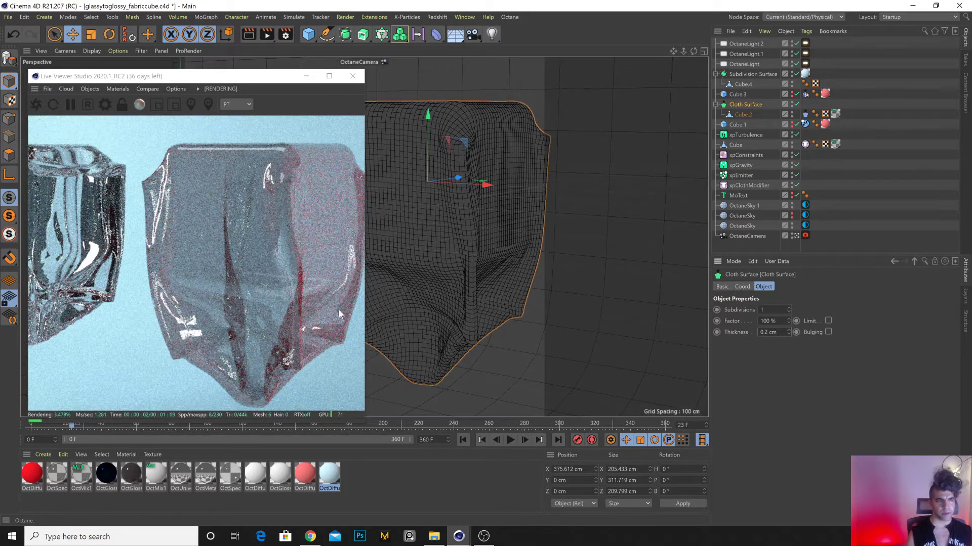
left_click_drag(441, 319, 399, 344, "alt")
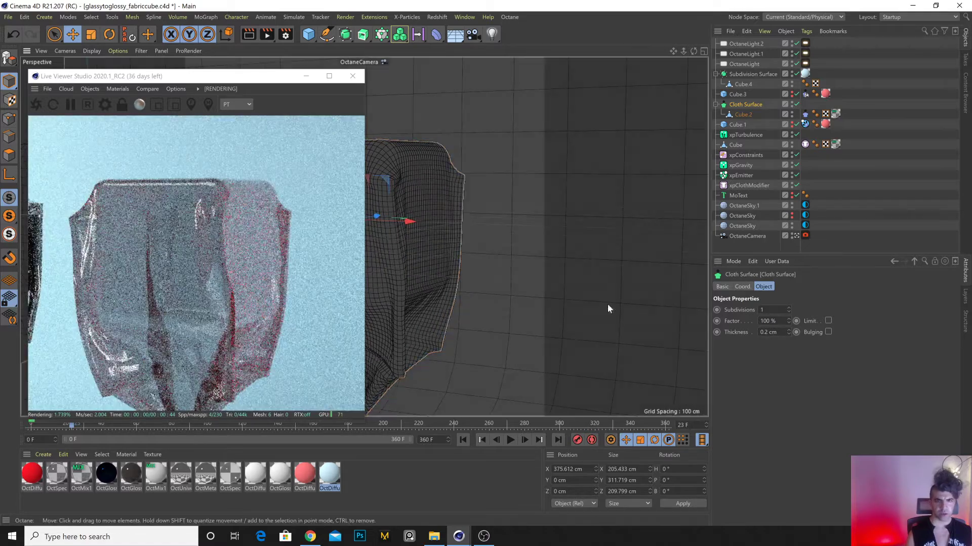
Set the Cloth Surface's subdivisions to 0 and its thickness to 0.5 cm.
left_click(764, 310)
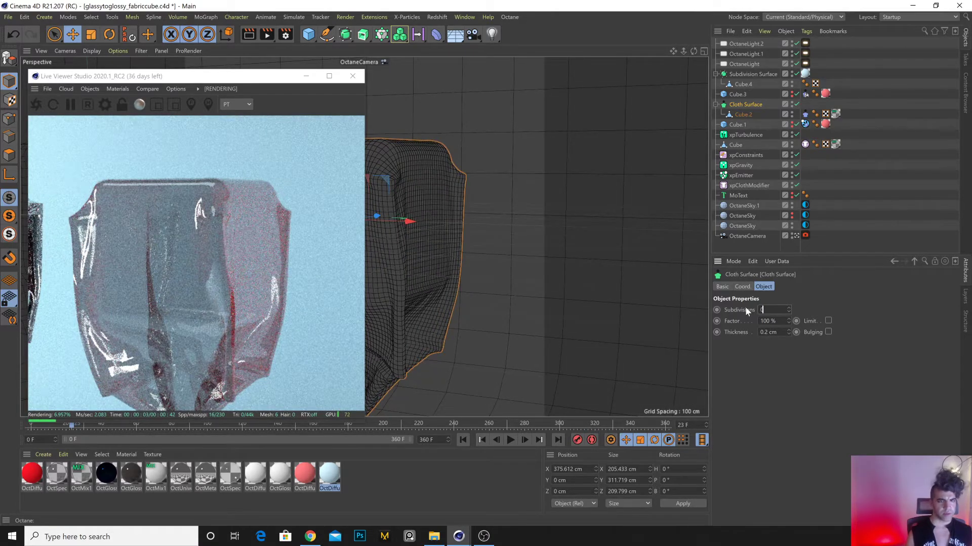
type("0")
key("Return")
scroll(488, 238, "up", 2)
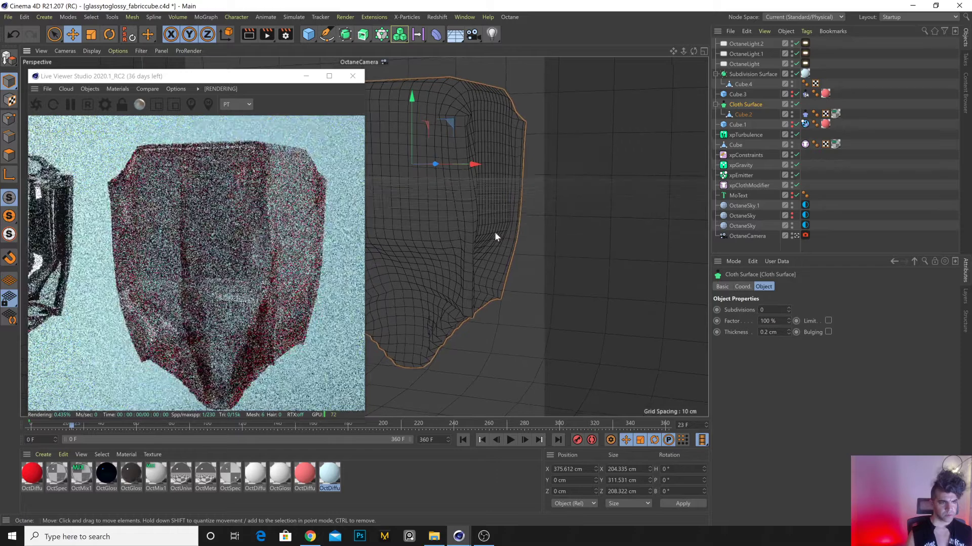
left_click(737, 332)
type("0.5")
key("Return")
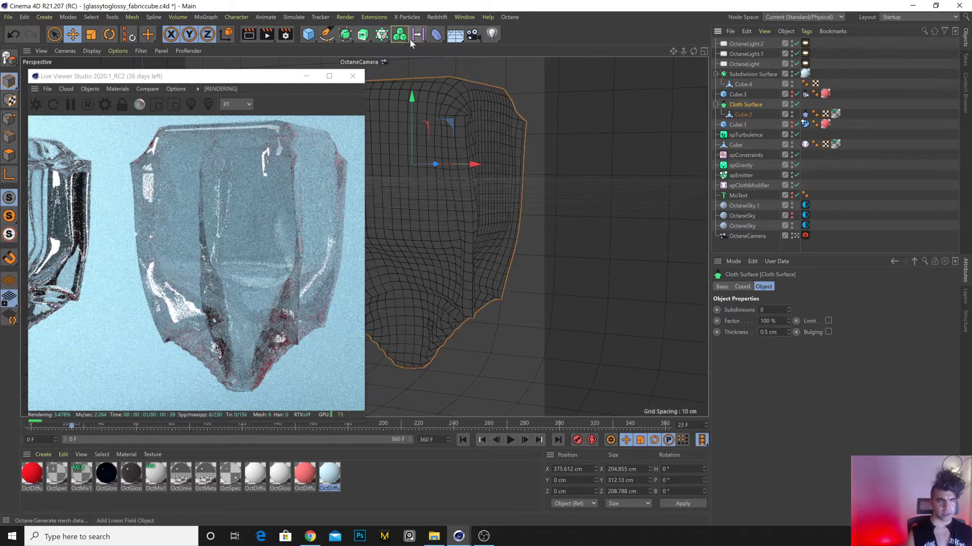
Nest the Cloth Surface in a Subdivision Surface and move Cube.2's OctMix1.1 material tag onto the new parent.
left_click(345, 35)
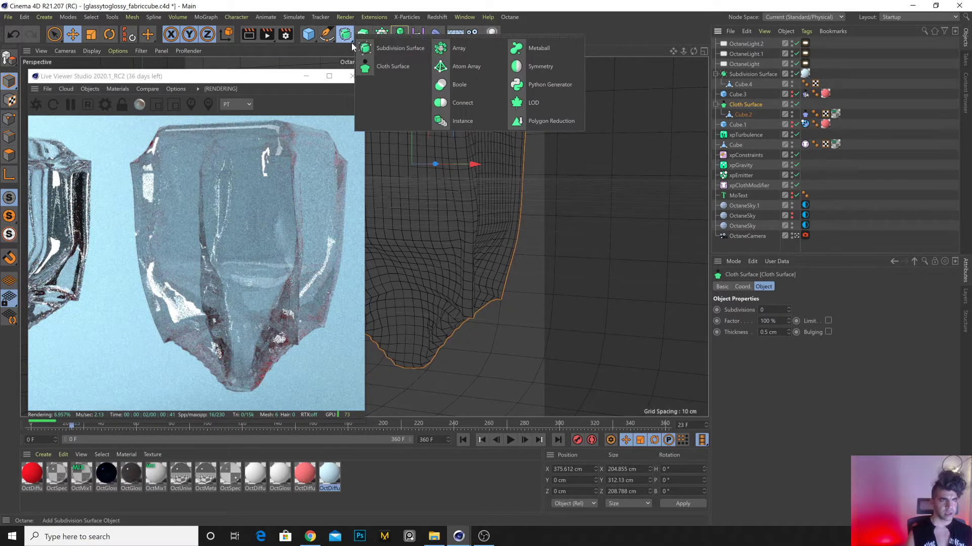
left_click(378, 47, "alt")
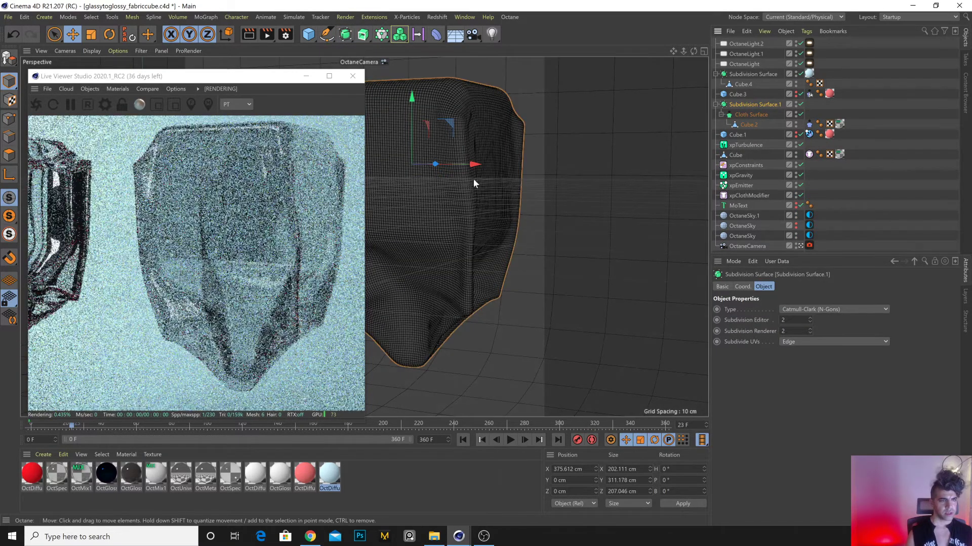
left_click_drag(454, 320, 398, 311, "alt")
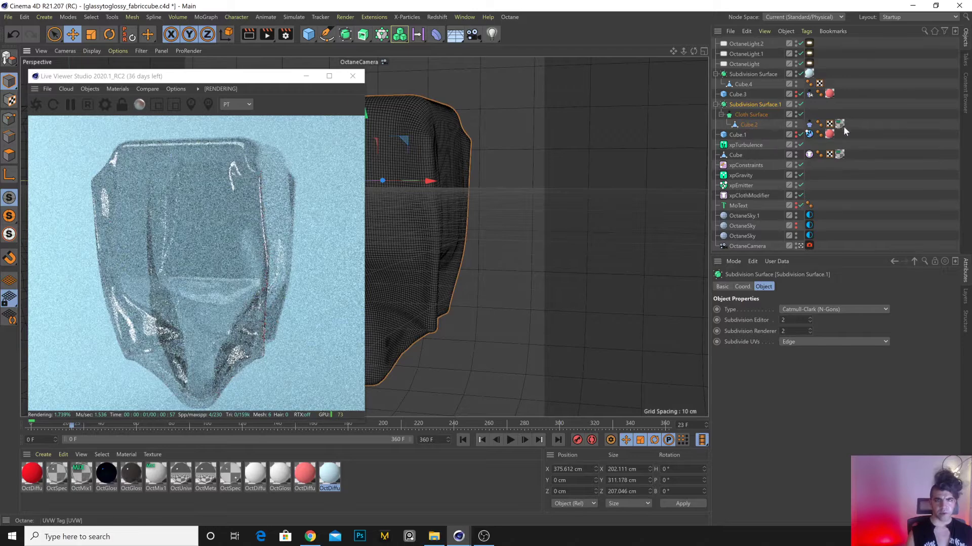
left_click_drag(460, 239, 490, 239, "alt")
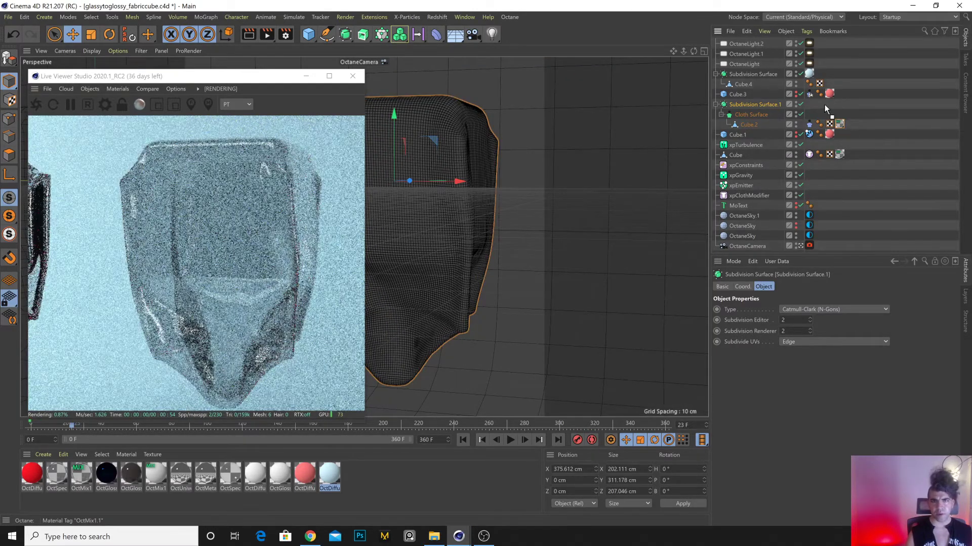
left_click_drag(829, 105, 828, 104)
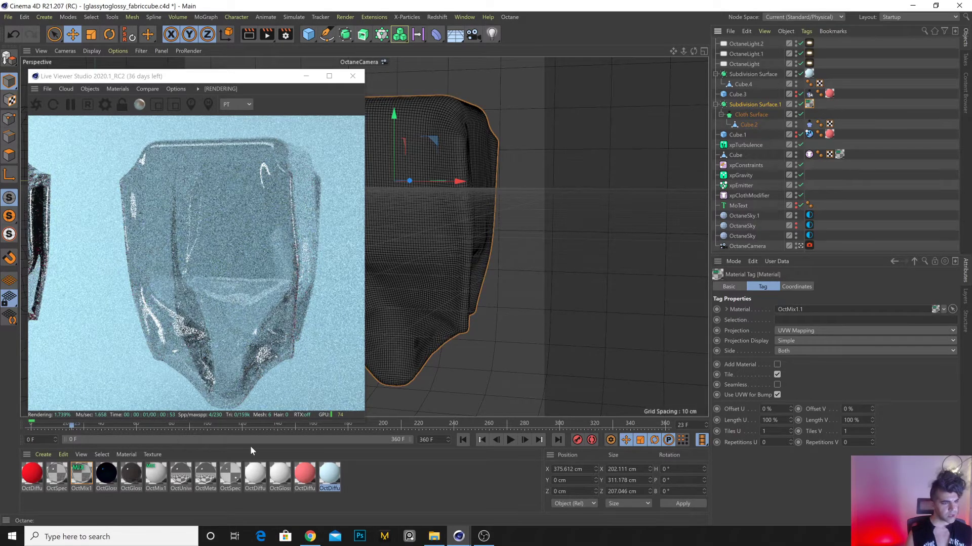
scroll(420, 283, "up", 5)
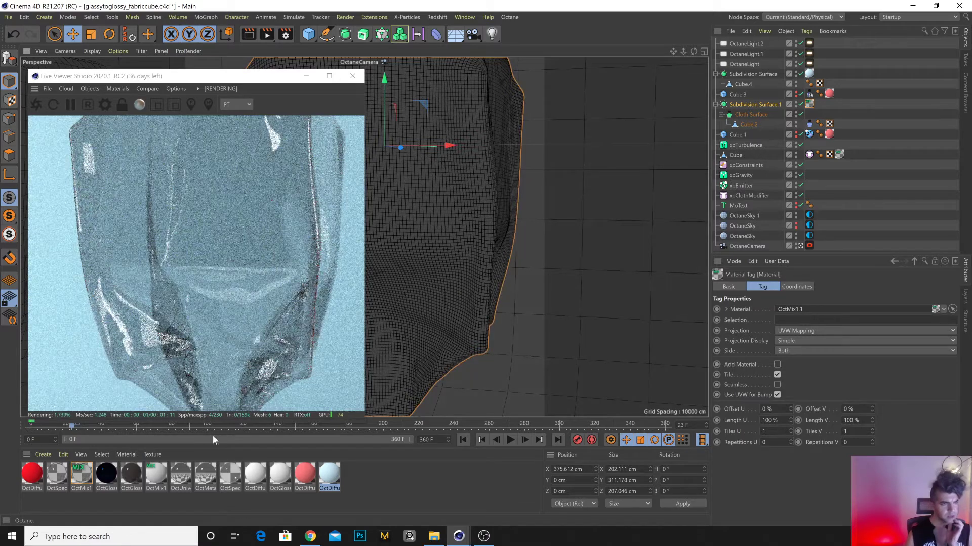
Set the Dirt texture of OctMix1.1 to a strength of about 6.38, details of 0.418 and a radius of 4.386 cm.
left_click(89, 476)
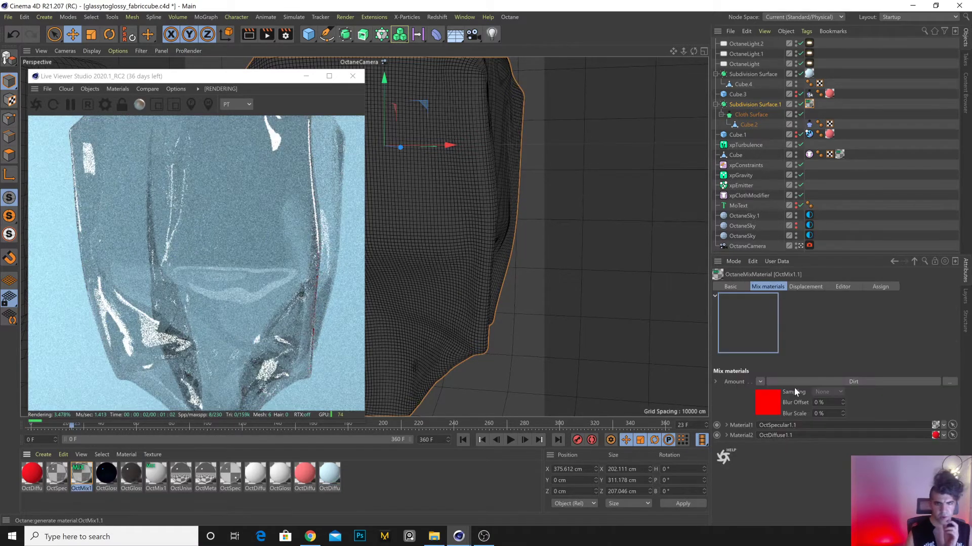
left_click(851, 382)
key("ctrl+s")
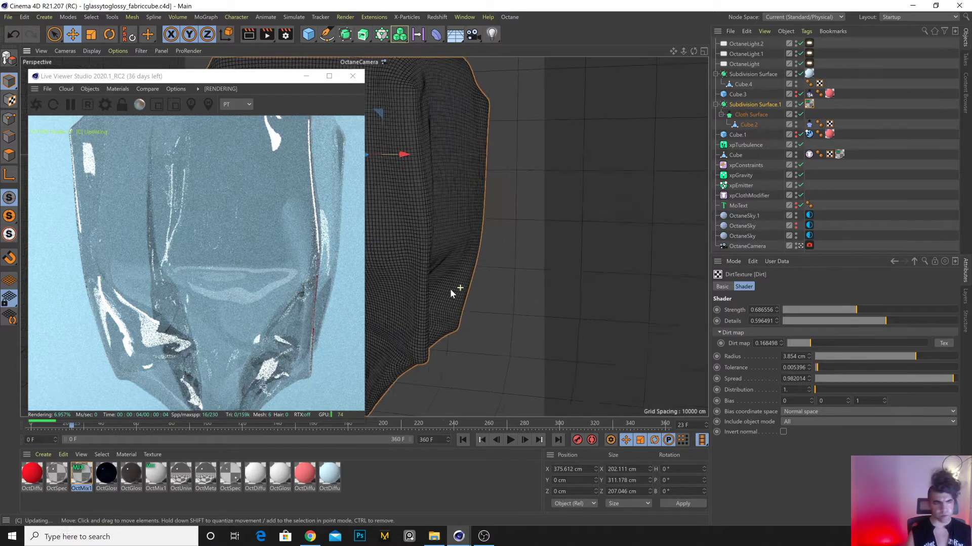
mouse_move(452, 292)
left_mouse_down("alt")
mouse_move(466, 350)
mouse_move(441, 313)
mouse_move(457, 307)
left_mouse_up("alt")
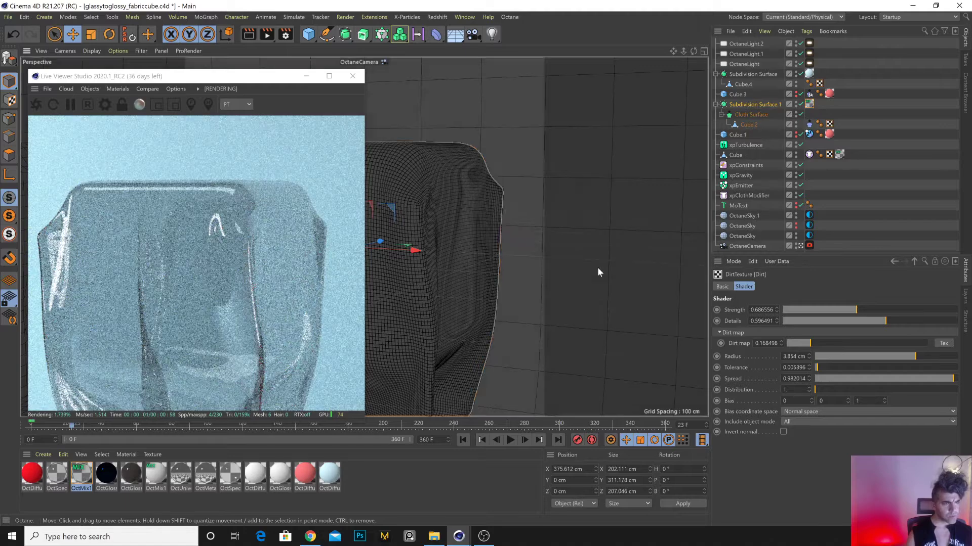
left_click_drag(901, 311, 856, 325)
left_click_drag(895, 357, 917, 357)
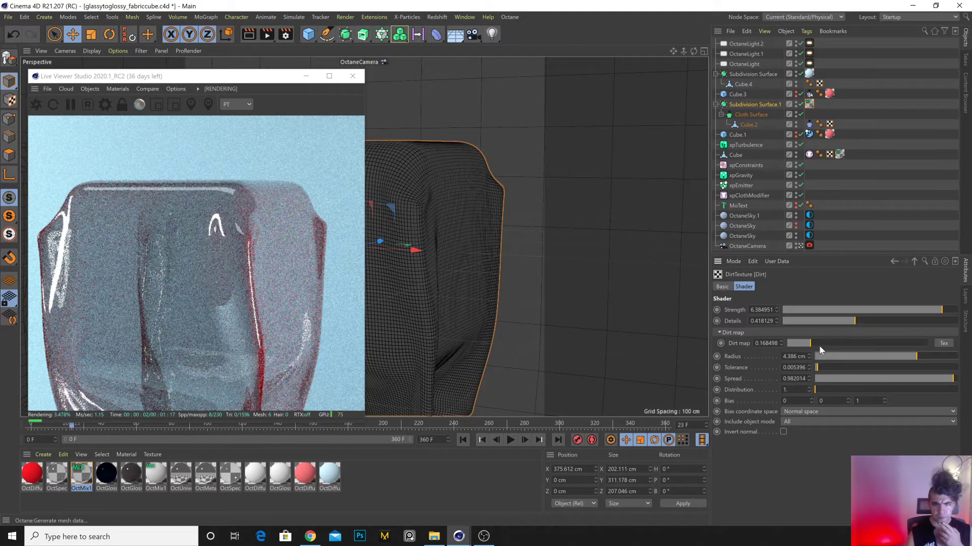
Set the Dirt texture's dirt map to about 0.165 and its tolerance to about 0.257.
mouse_move(819, 345)
left_mouse_down()
mouse_move(841, 346)
mouse_move(819, 347)
left_mouse_up()
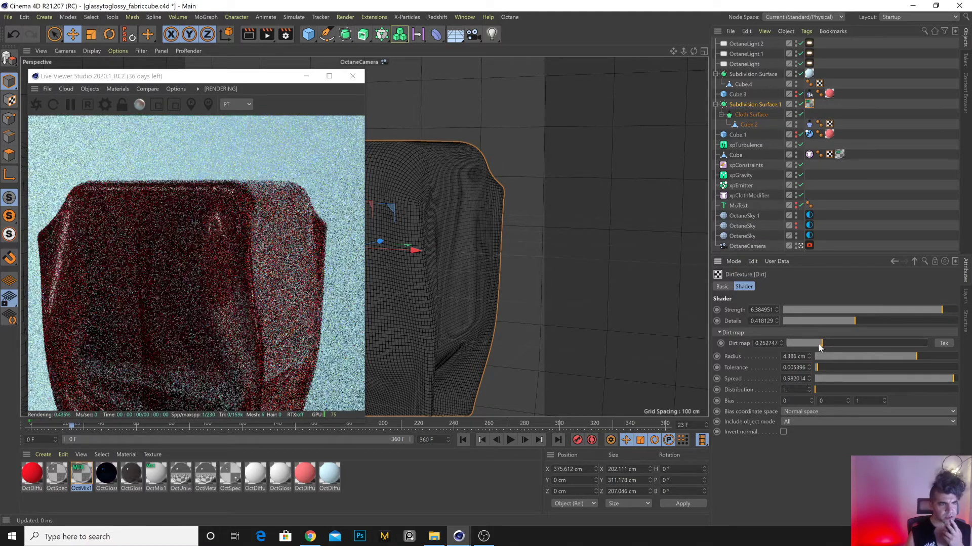
left_click(809, 344)
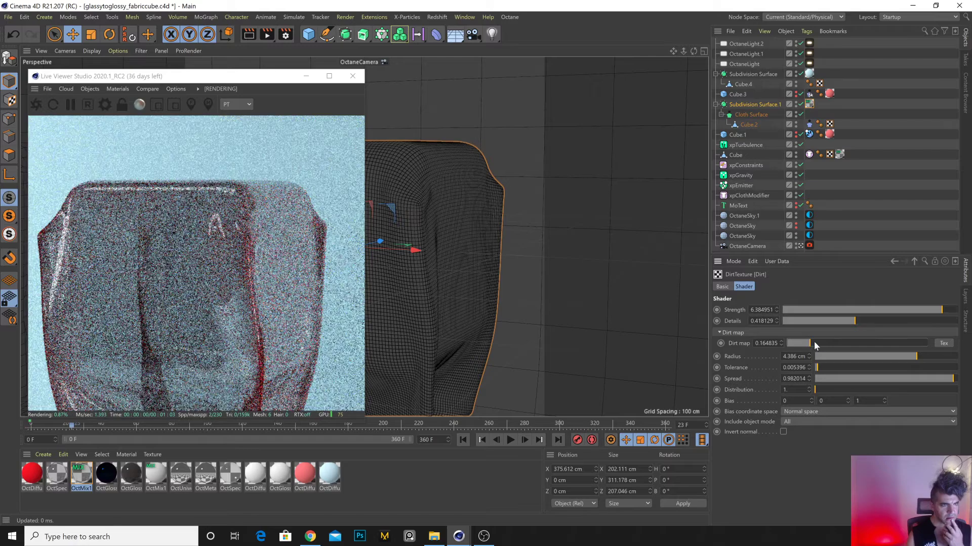
left_click_drag(850, 368, 934, 374)
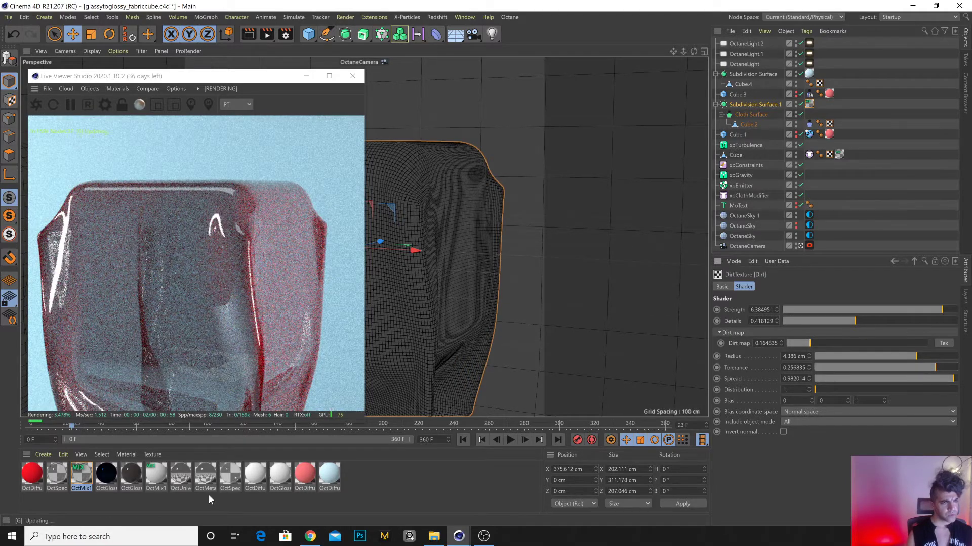
Use OctGlossy1.1 as the second material of OctMix1.1 and give it a light grey diffuse color with about 76% value.
left_click(81, 476)
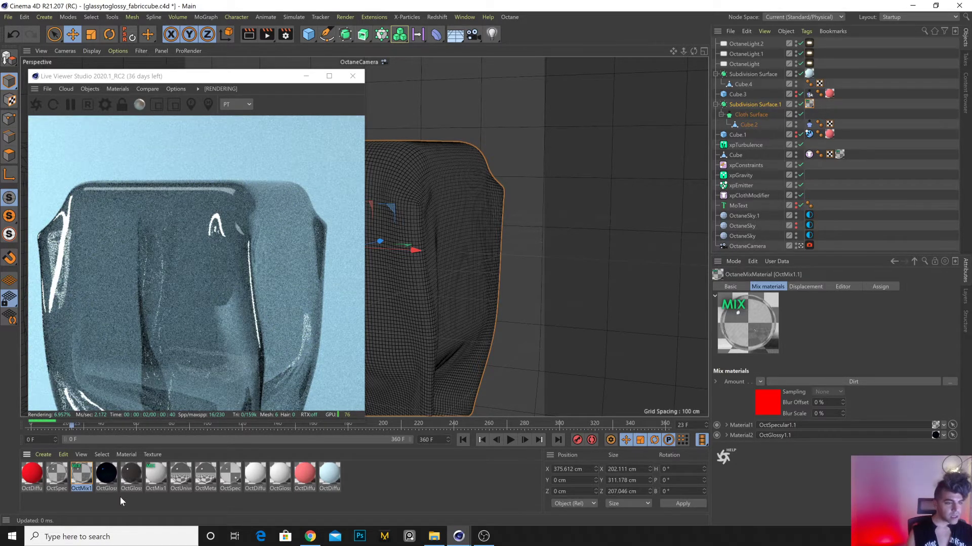
left_click(105, 478)
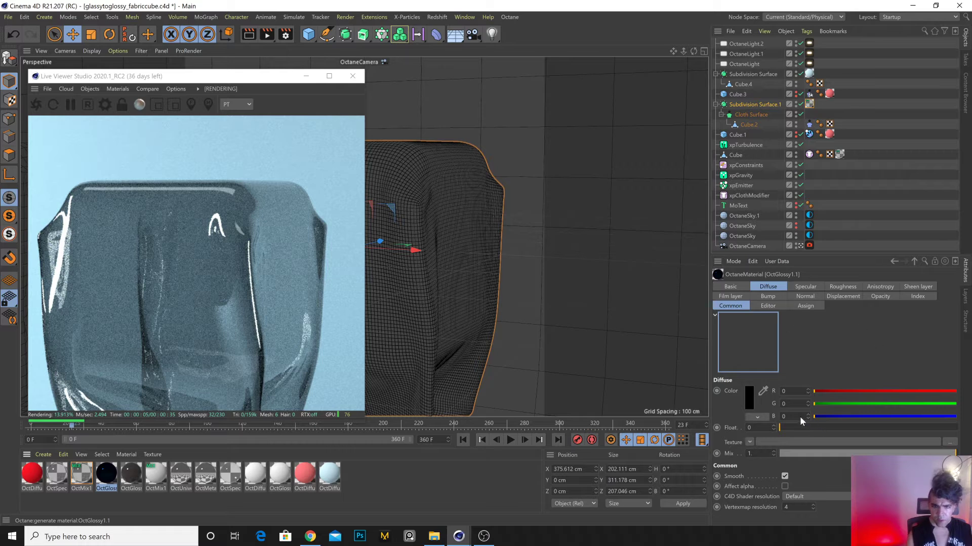
left_click(750, 399)
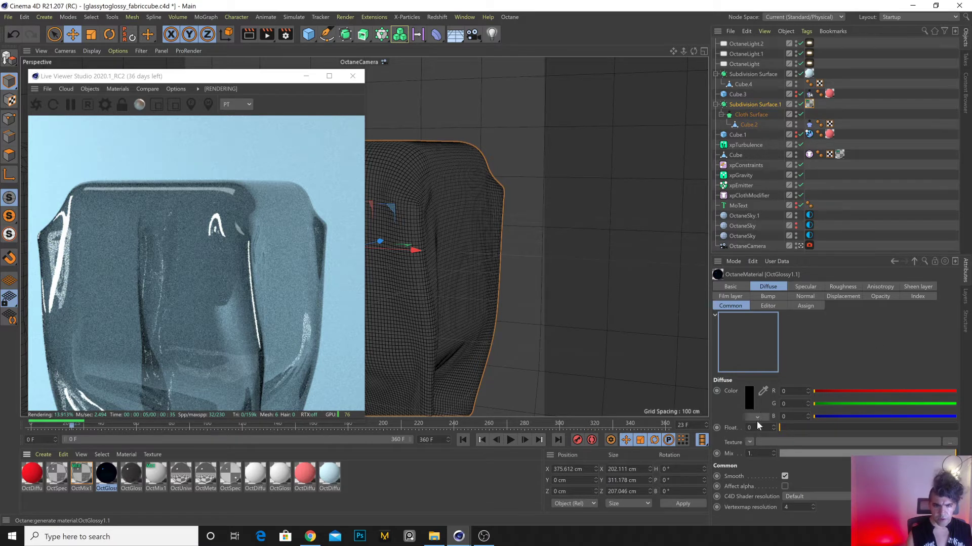
left_click_drag(775, 422, 812, 421)
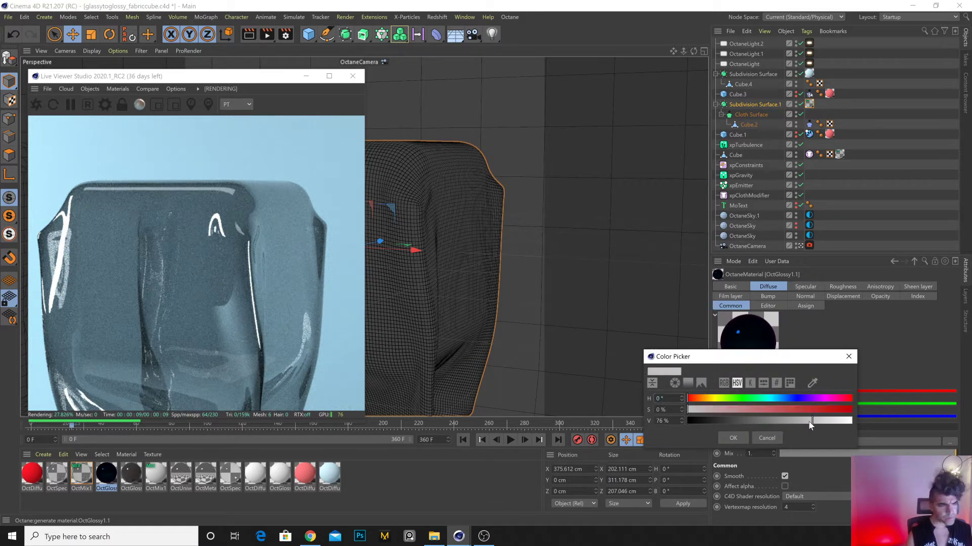
left_click(736, 437)
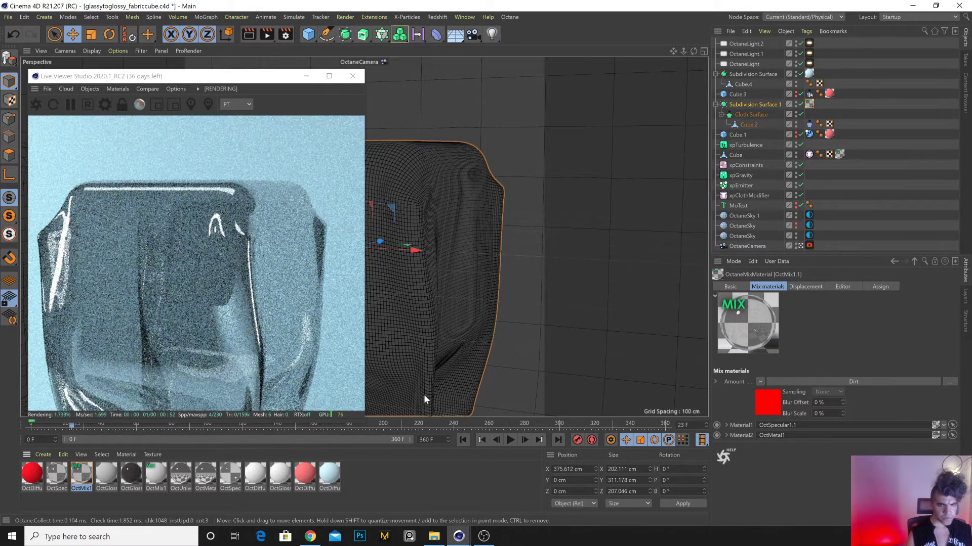
Add some roughness to OctMetal1 and set its film layer to about 0.207.
left_click(204, 477)
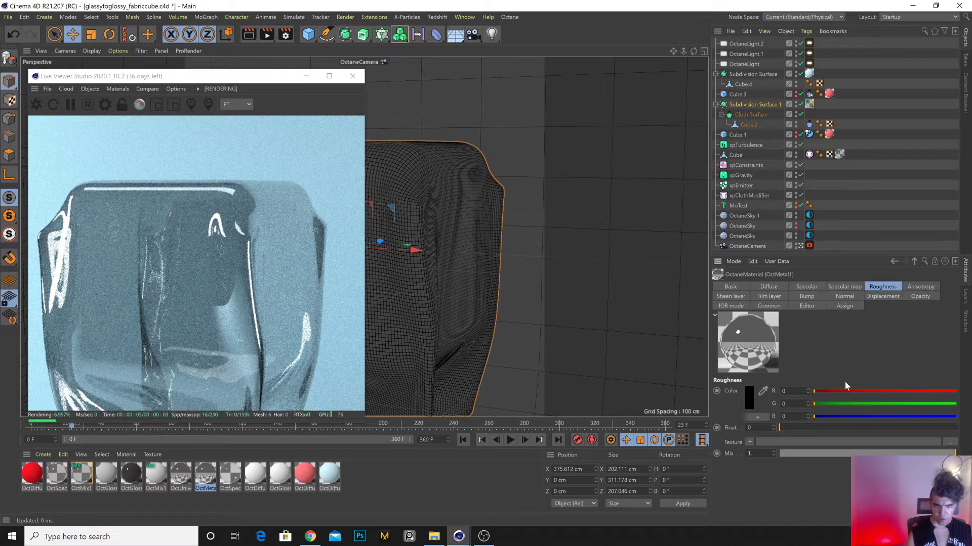
left_click(809, 428)
left_click(768, 306)
left_click(772, 298)
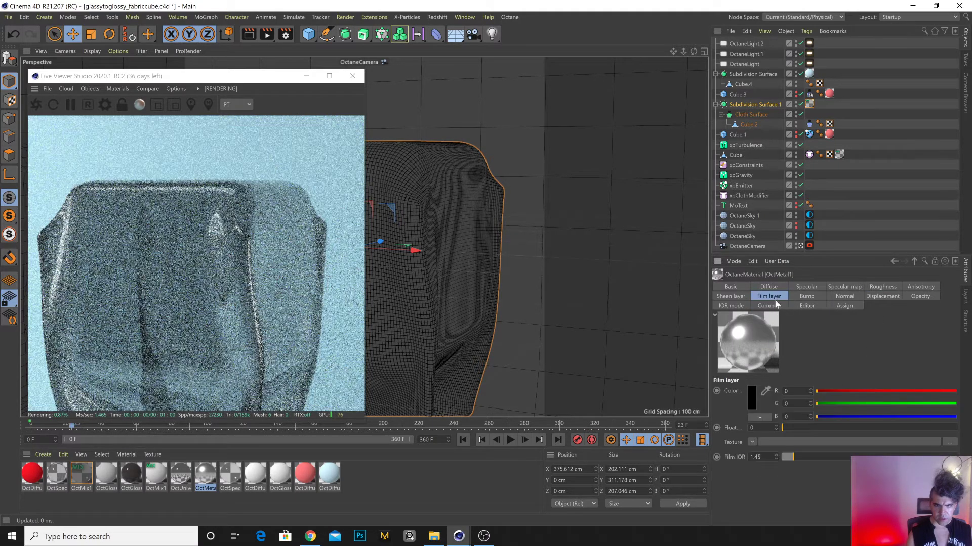
left_click(810, 427)
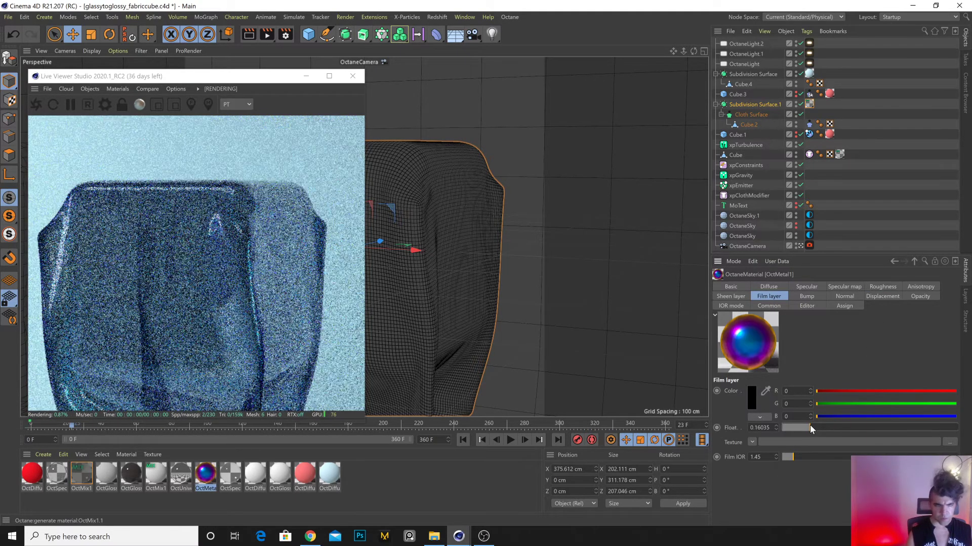
left_click_drag(832, 426, 857, 430)
left_click_drag(858, 428, 818, 427)
Inspect the film-tinted cube from several angles and raise OctMetal1's film layer to about 0.376.
mouse_move(439, 266)
left_mouse_down("alt")
mouse_move(442, 215)
mouse_move(448, 272)
left_mouse_up("alt")
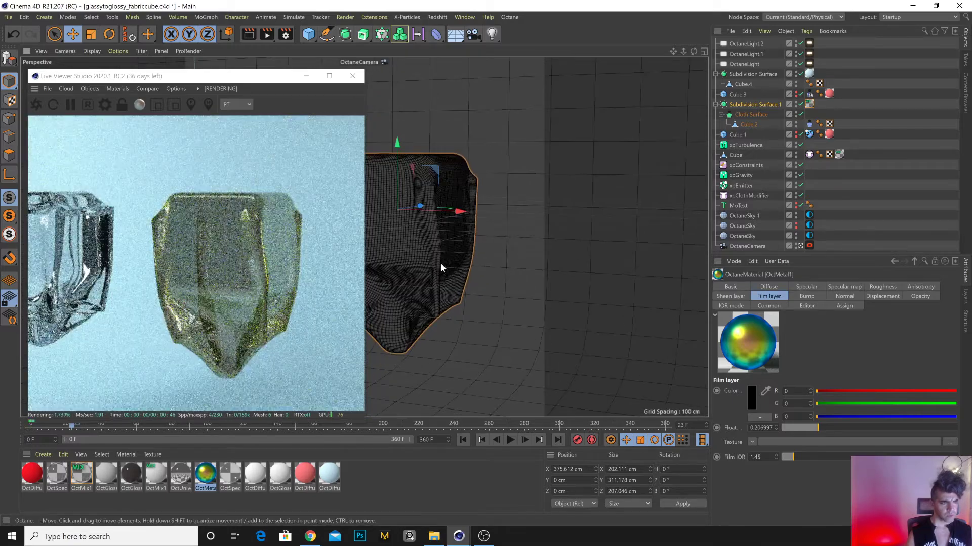
mouse_move(428, 232)
left_mouse_down("alt")
mouse_move(447, 248)
mouse_move(427, 226)
mouse_move(442, 208)
mouse_move(417, 186)
mouse_move(424, 214)
left_mouse_up("alt")
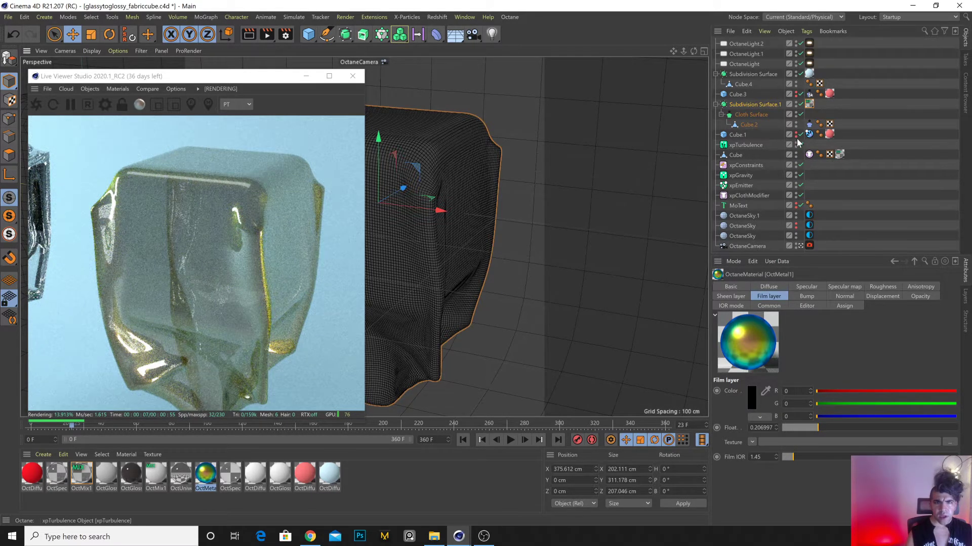
left_click_drag(427, 238, 426, 281, "alt")
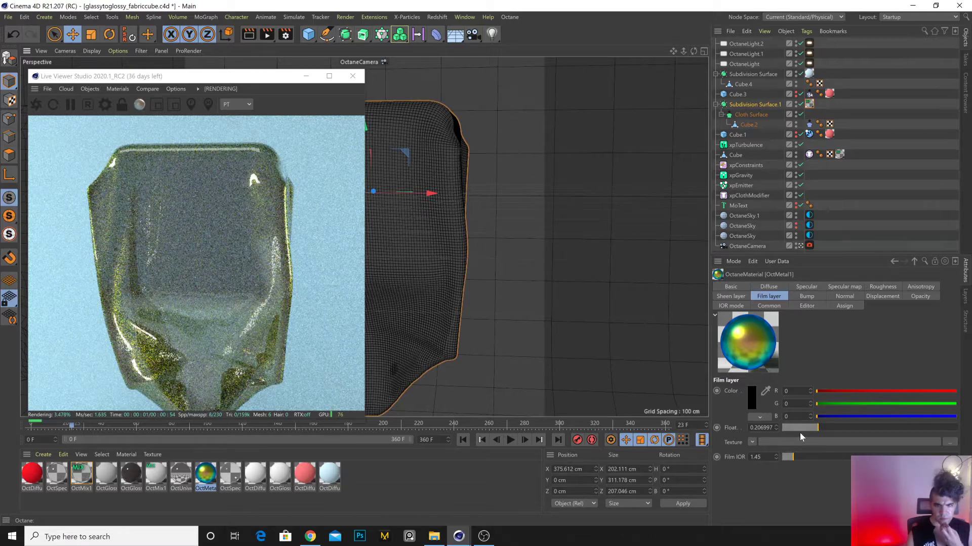
left_click_drag(800, 427, 846, 427)
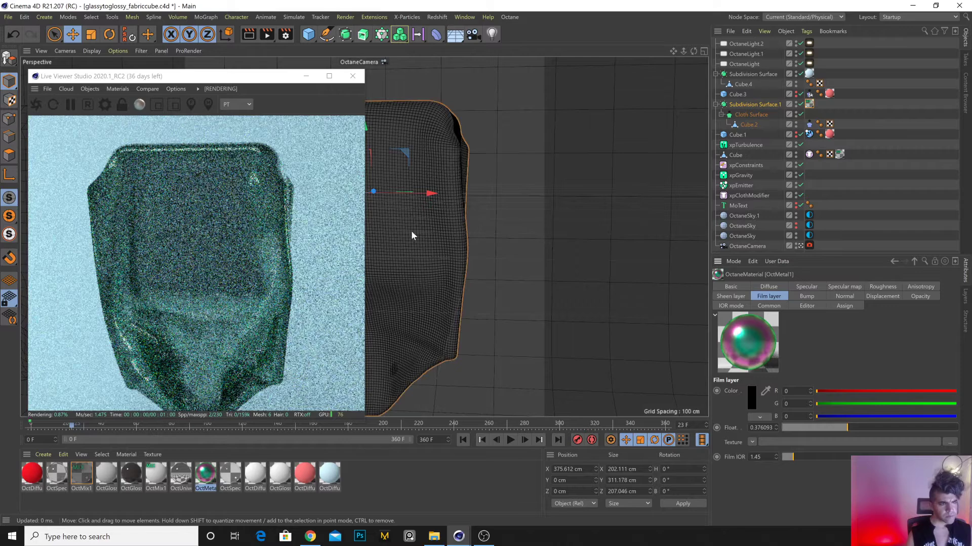
left_click_drag(428, 190, 271, 384, "alt")
Set the roughness of the OctSpecular1 material to about 0.155.
left_click(236, 475)
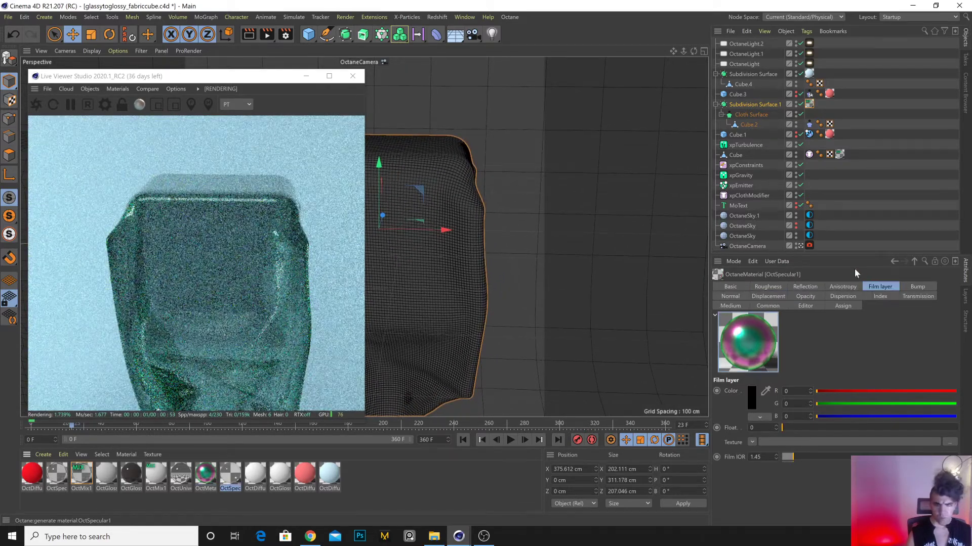
left_click(805, 287)
left_click(768, 287)
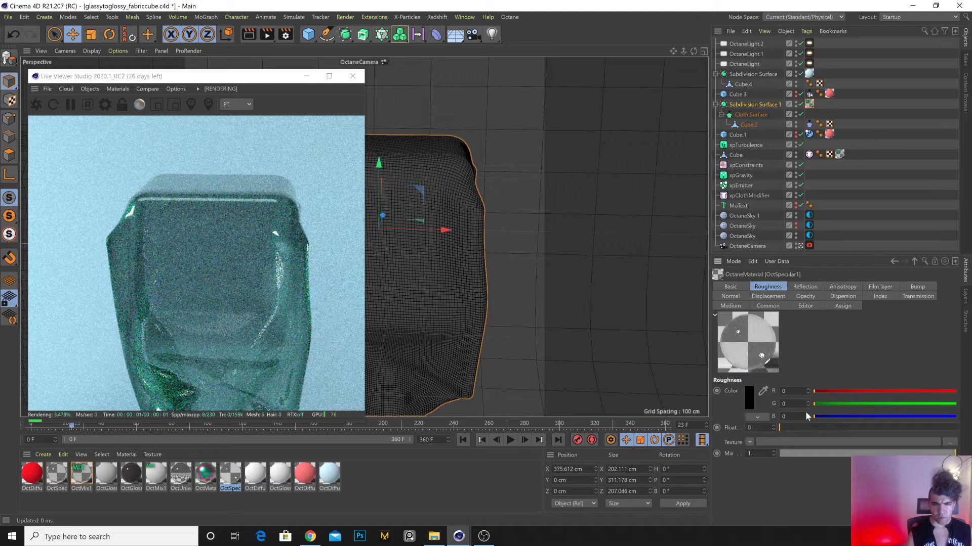
left_click(807, 428)
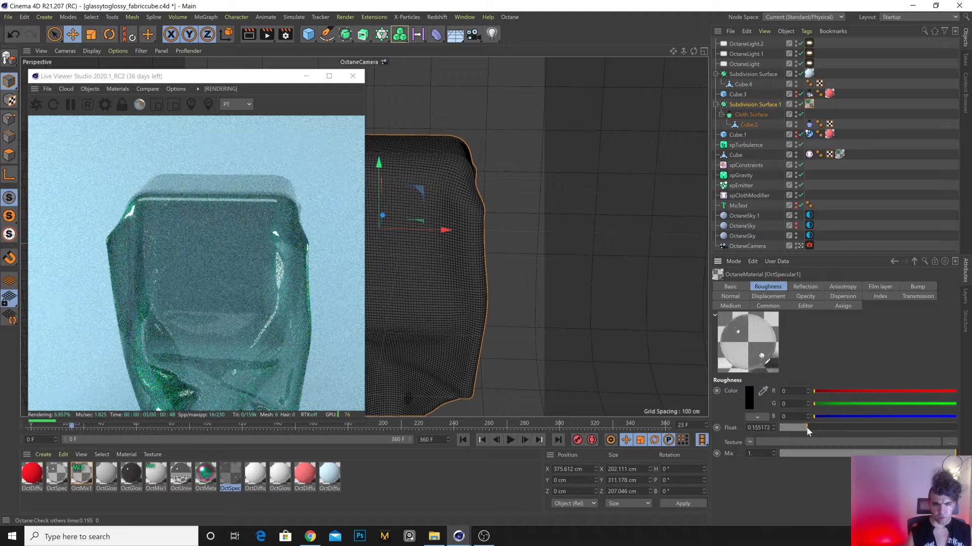
left_click(408, 265)
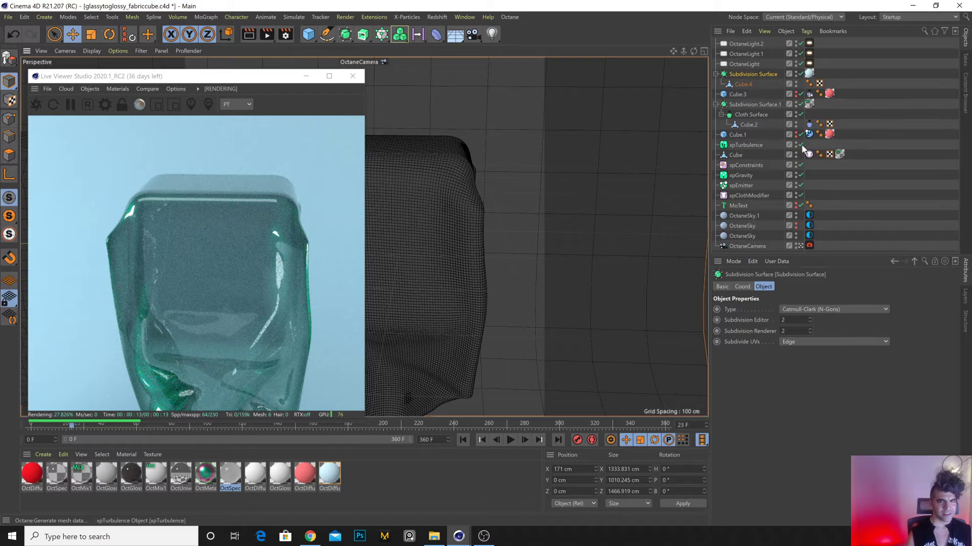
Compare the clear glass cube with the film-tinted cloth cube from farther back and from several angles.
mouse_move(443, 263)
left_mouse_down("alt")
mouse_move(448, 253)
mouse_move(460, 258)
left_mouse_up("alt")
scroll(466, 260, "down", 5)
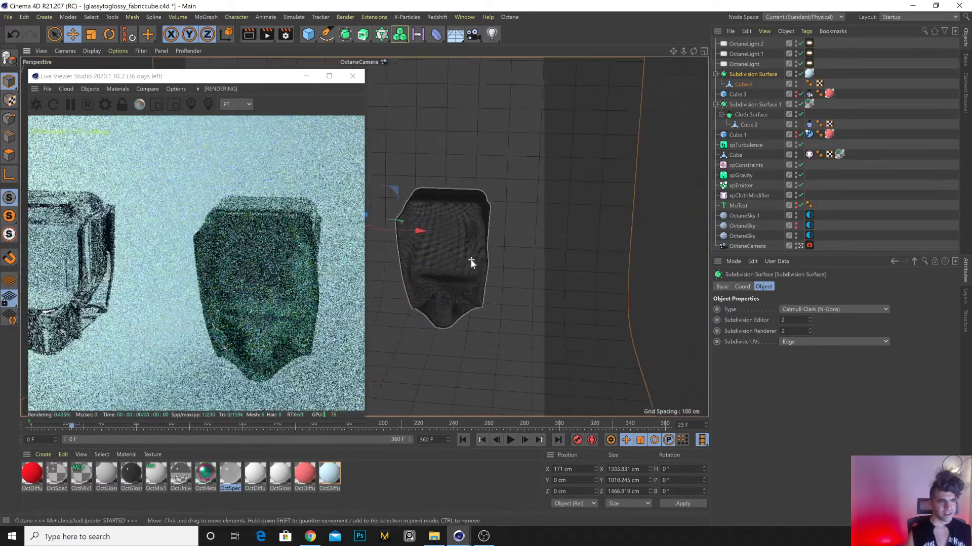
left_click_drag(497, 250, 451, 240, "alt")
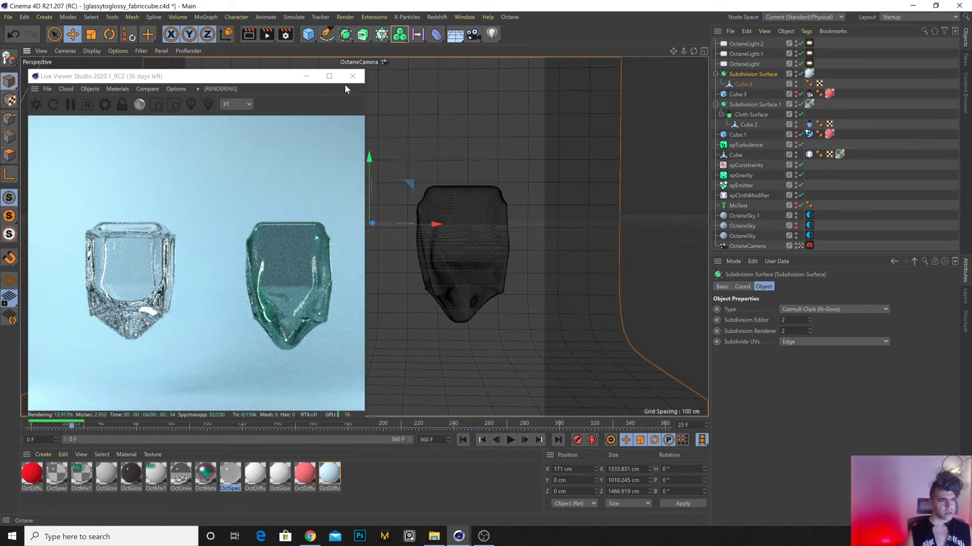
left_click_drag(264, 82, 809, 123)
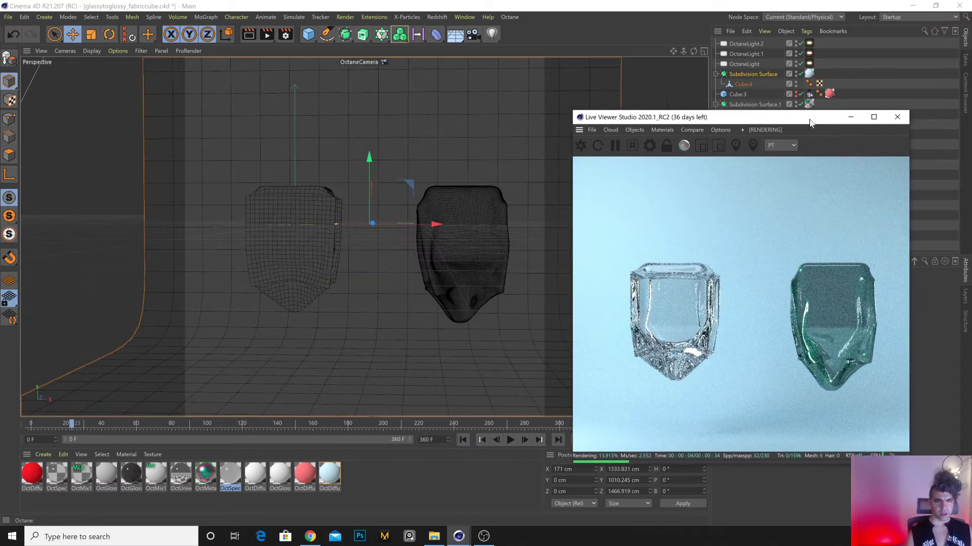
scroll(458, 242, "up", 3)
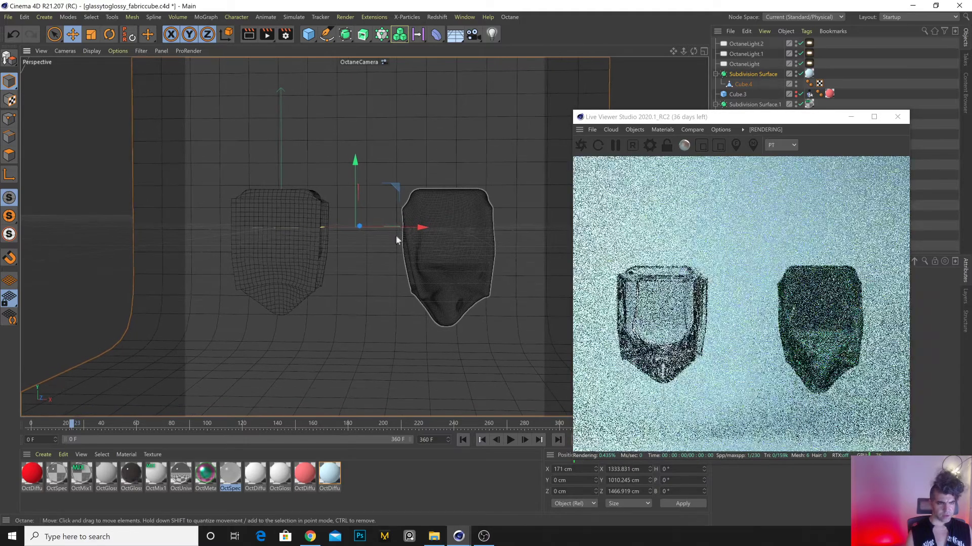
left_click_drag(362, 238, 375, 238, "alt")
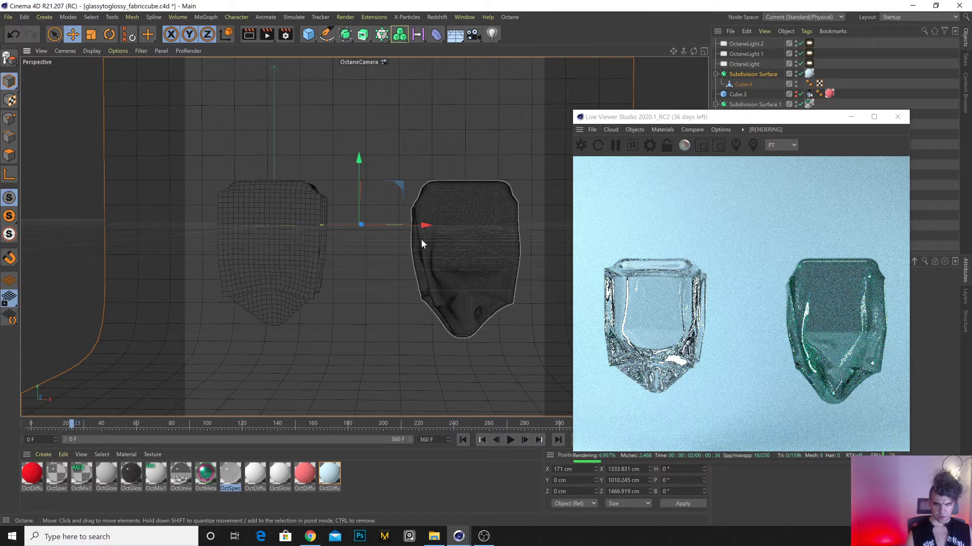
left_click_drag(445, 245, 336, 253, "alt")
scroll(423, 239, "up", 5)
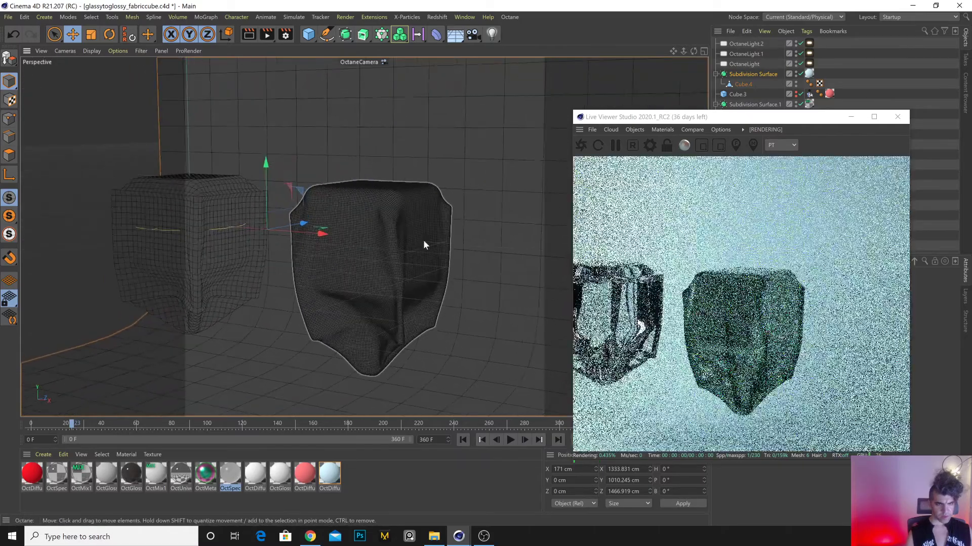
middle_click_drag(404, 249, 387, 204, "alt")
right_click_drag(386, 202, 301, 202, "alt")
left_click_drag(302, 202, 367, 216, "alt")
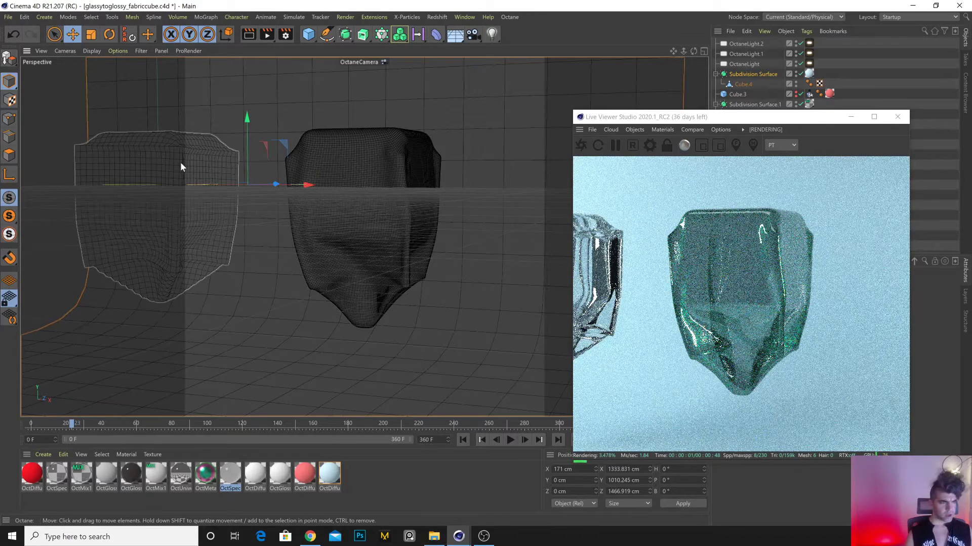
Hide the original Cube object in both the editor and the renderer.
left_click(181, 162)
left_click_drag(742, 122, 480, 110)
left_click(794, 152, "ctrl")
left_click(794, 153, "ctrl")
Move the camera closer to the tinted cloth cube and play the simulation on to frame 48.
scroll(231, 251, "up", 5)
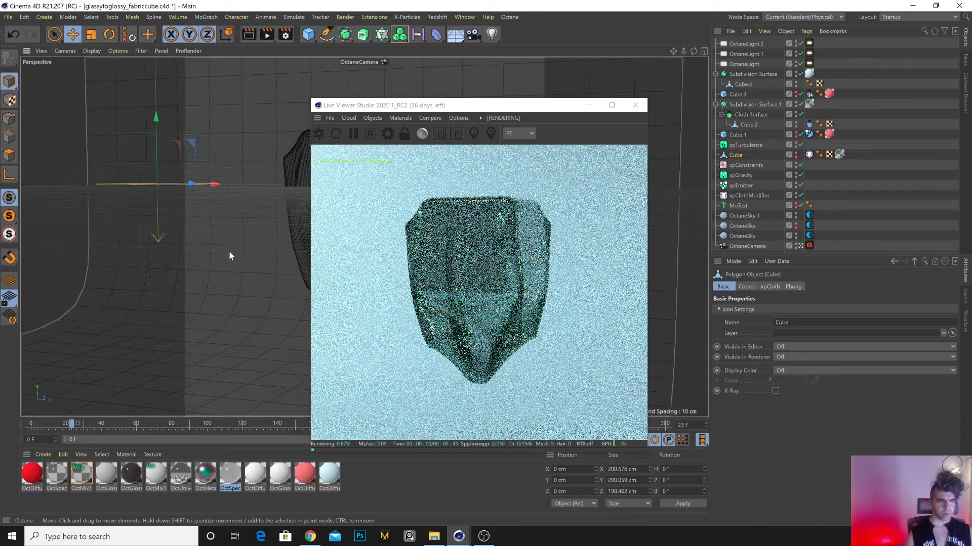
middle_click_drag(226, 240, 220, 248, "alt")
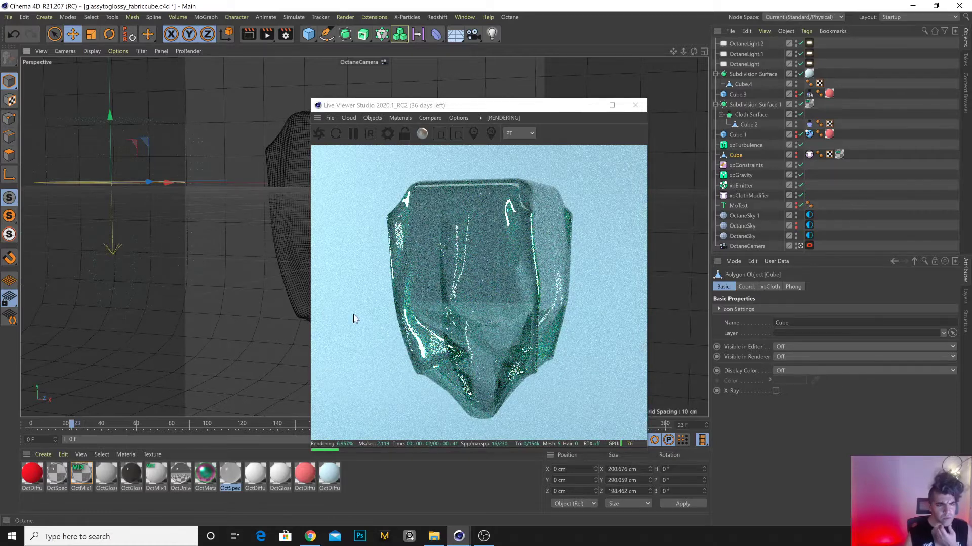
left_click_drag(527, 110, 257, 71)
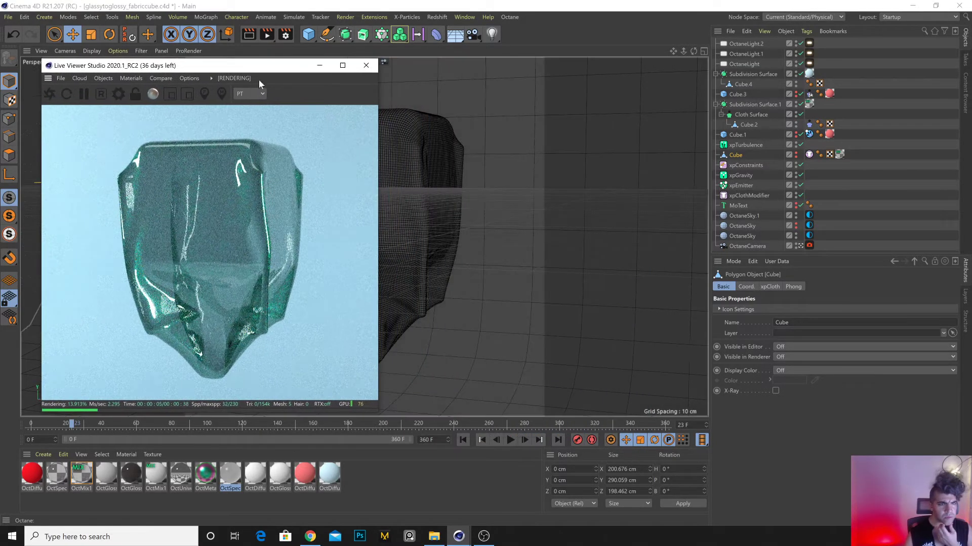
left_click(511, 440)
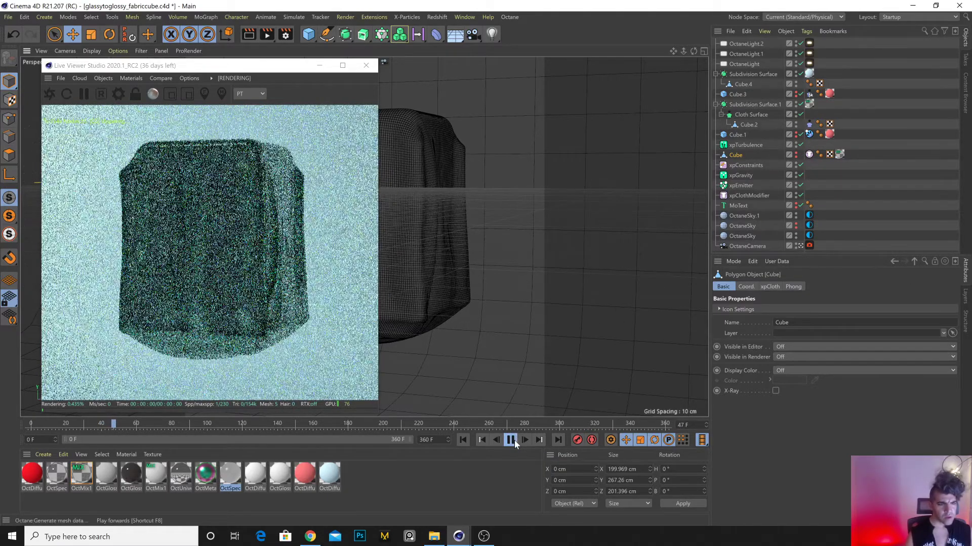
left_click(512, 440)
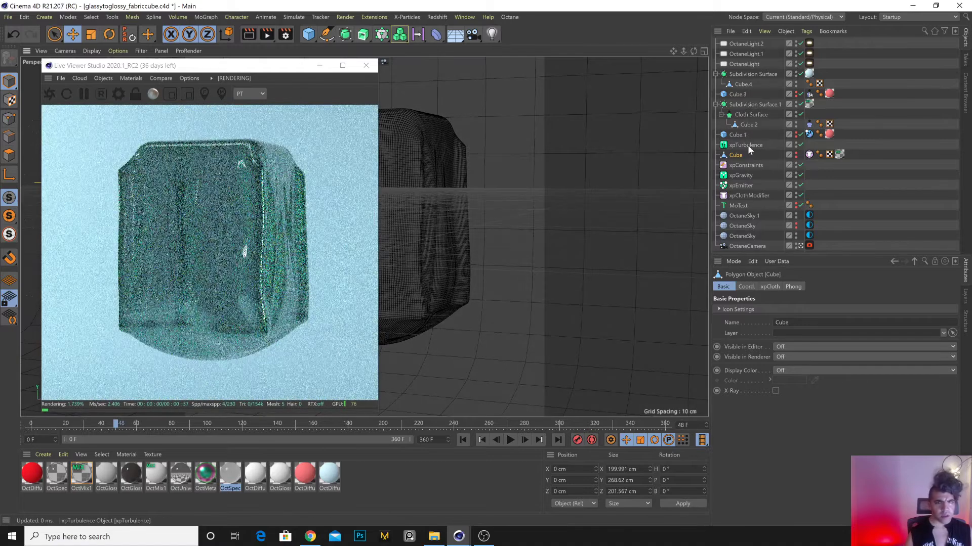
Set the xpTurbulence modifier's strength to 8 and its scale to about 123%, and save the project.
left_click(751, 145)
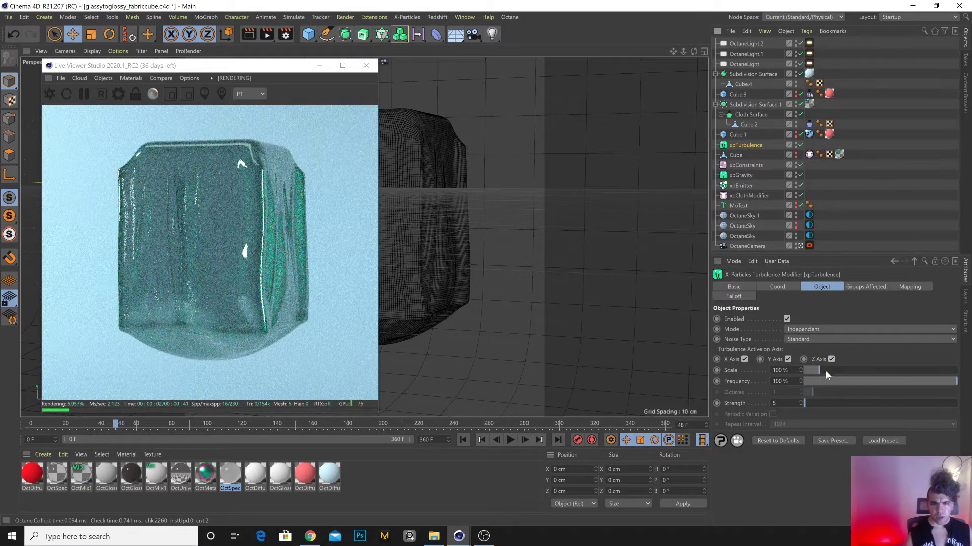
type("8")
key("Return")
left_click_drag(817, 371, 823, 368)
key("ctrl+s")
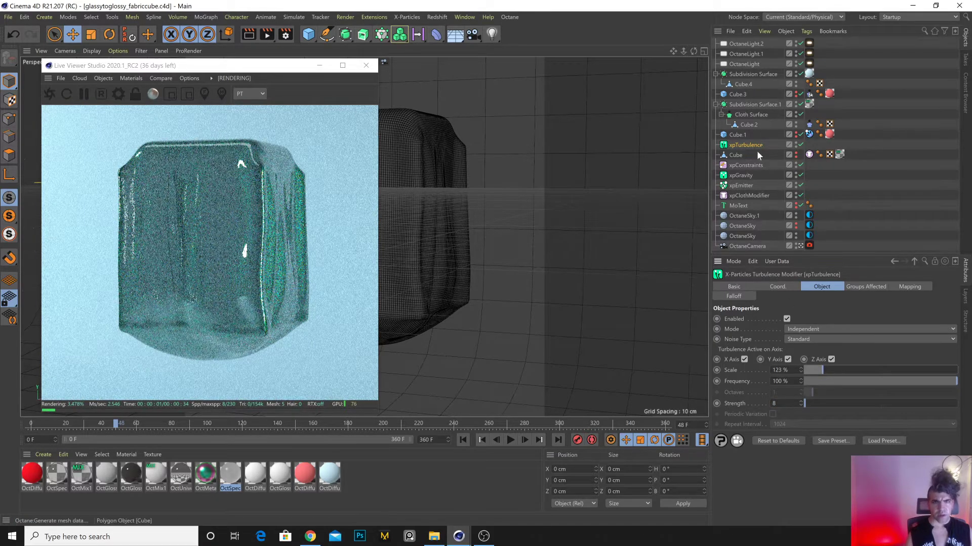
Add an X-Particles cache object to the scene and select the cloth cube's subdivision surface.
left_click(454, 40)
left_click(427, 79)
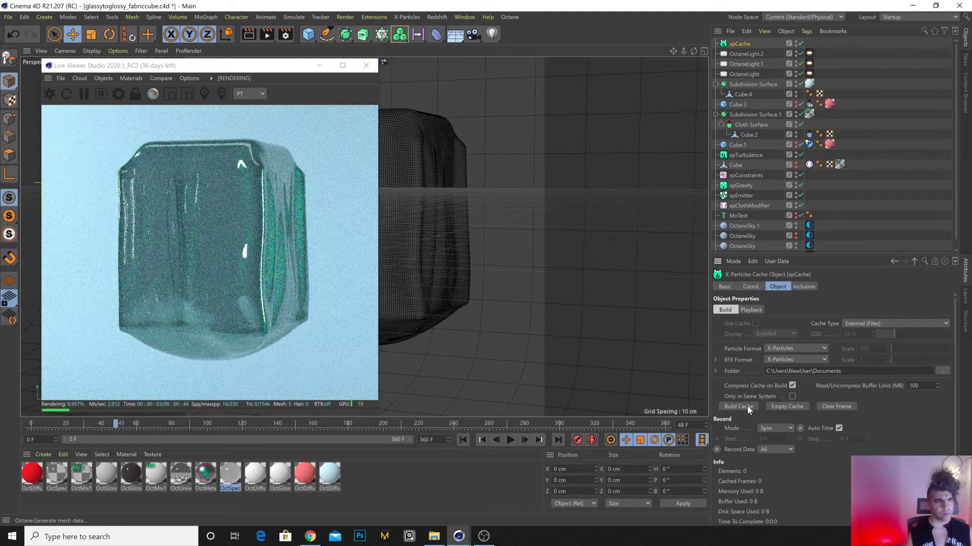
left_click(431, 212)
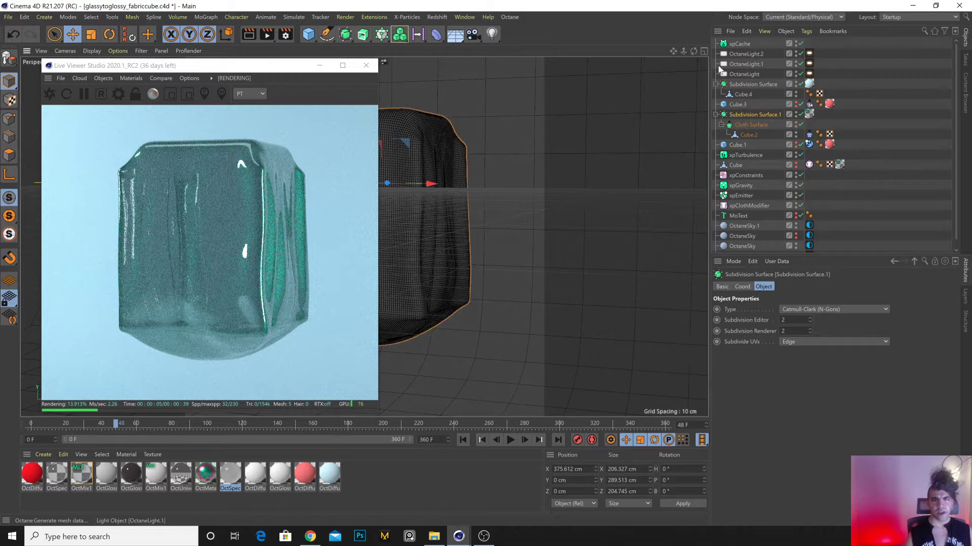
Calculate Cube.2's cloth cache, cancelling the first run to shorten the timeline to 120 frames and recalculating.
left_click(821, 125)
scroll(822, 124, "down", 1)
left_click(809, 124)
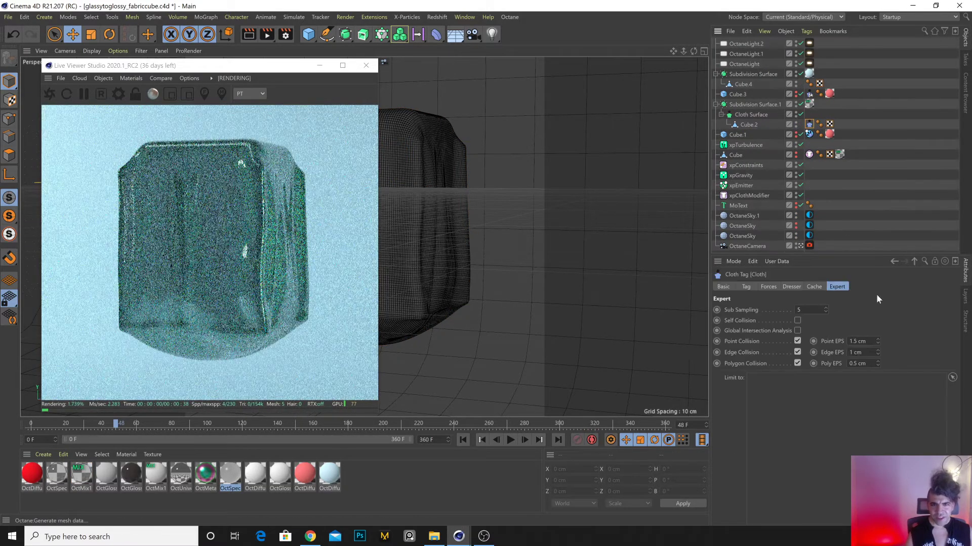
left_click(813, 287)
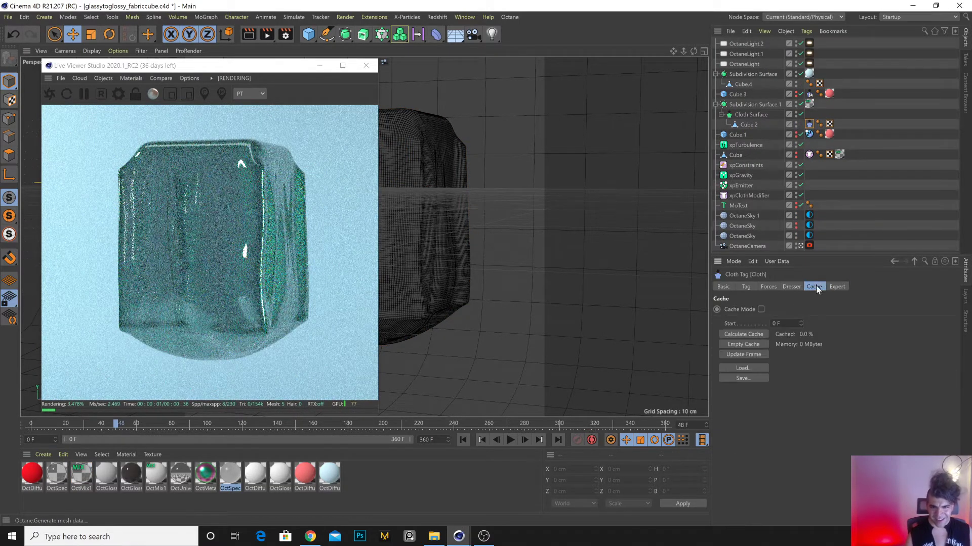
left_click(755, 335)
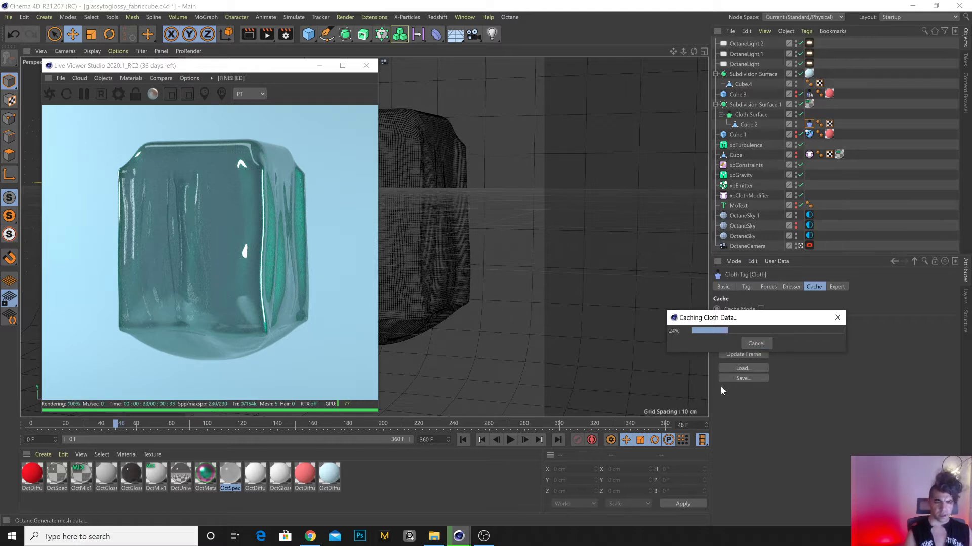
left_click(756, 344)
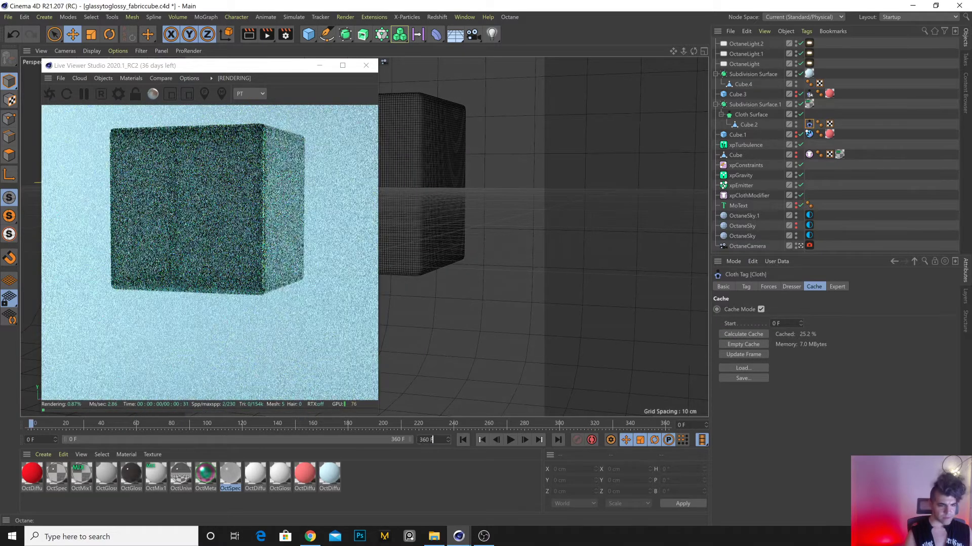
key("Return")
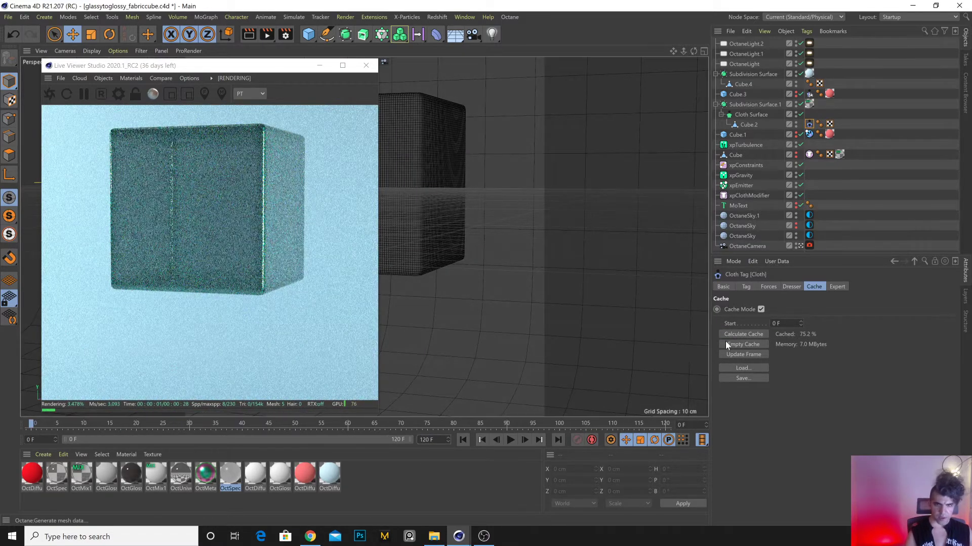
left_click(744, 334)
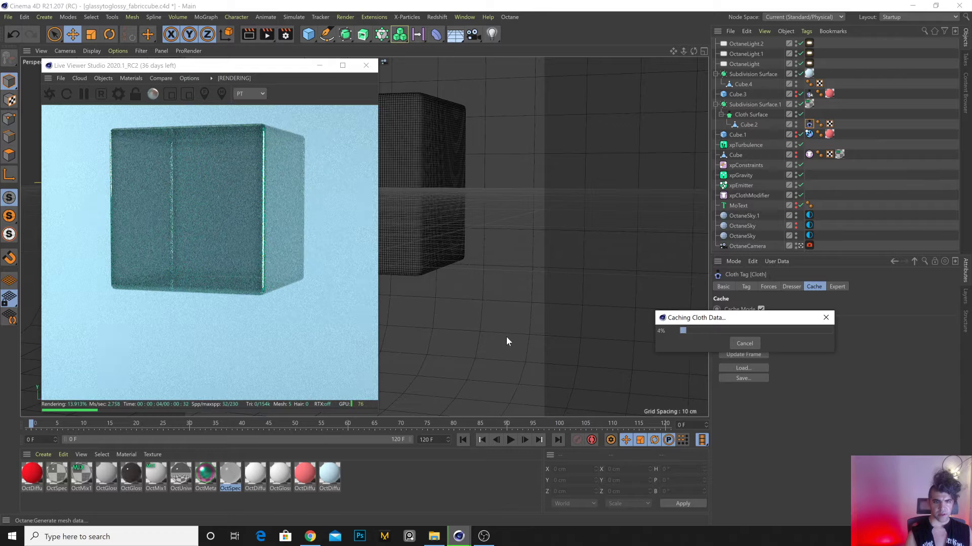
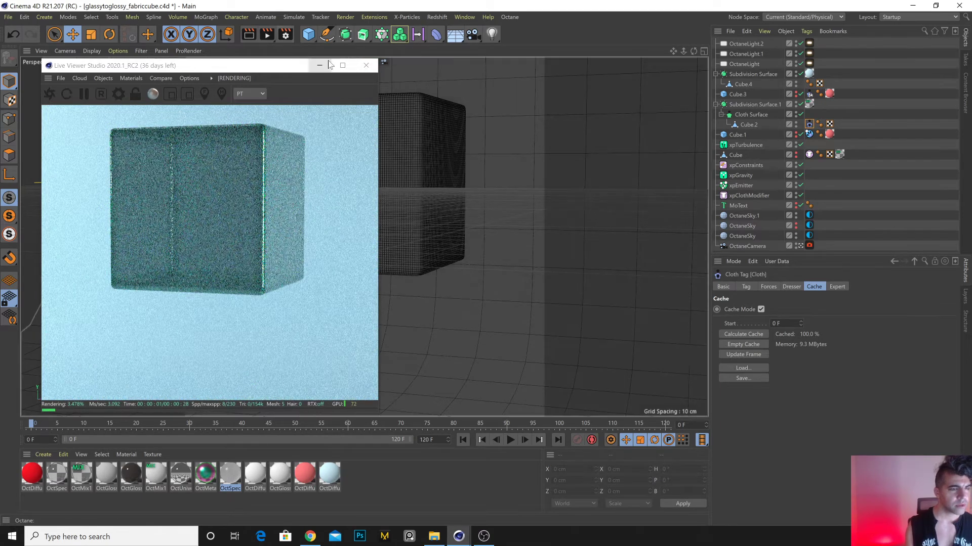
Close the Live Viewer and set the render output file to $prj_test1 in the render settings.
left_click(366, 64)
left_click(284, 35)
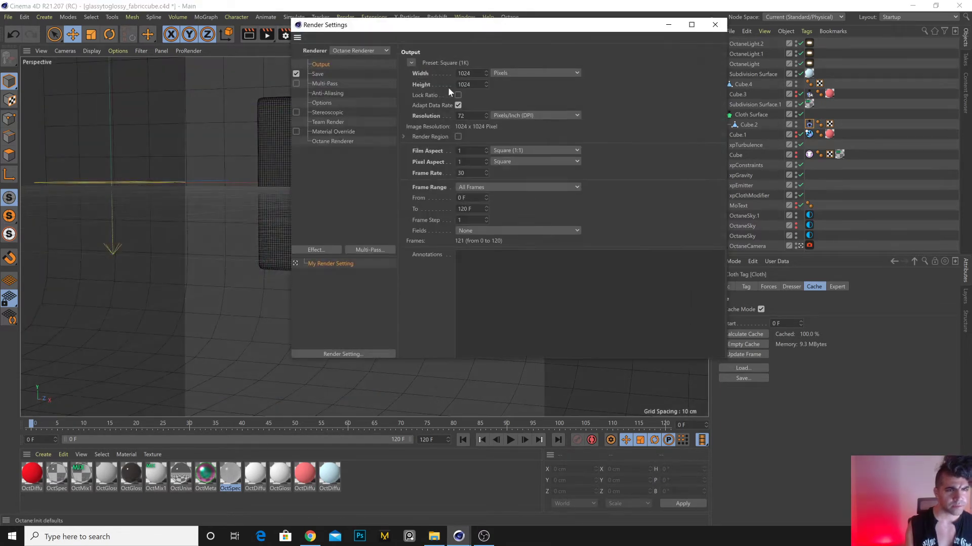
left_click(319, 73)
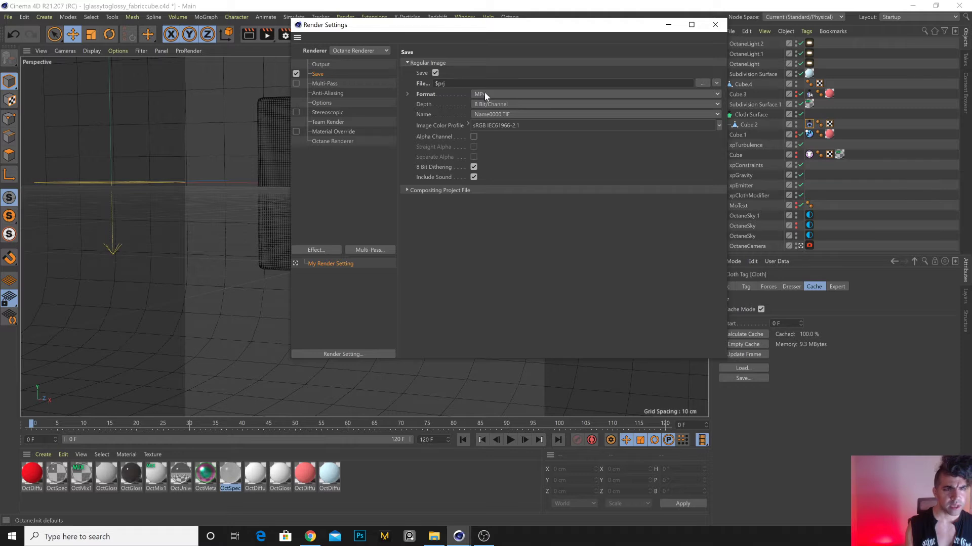
type("_test1")
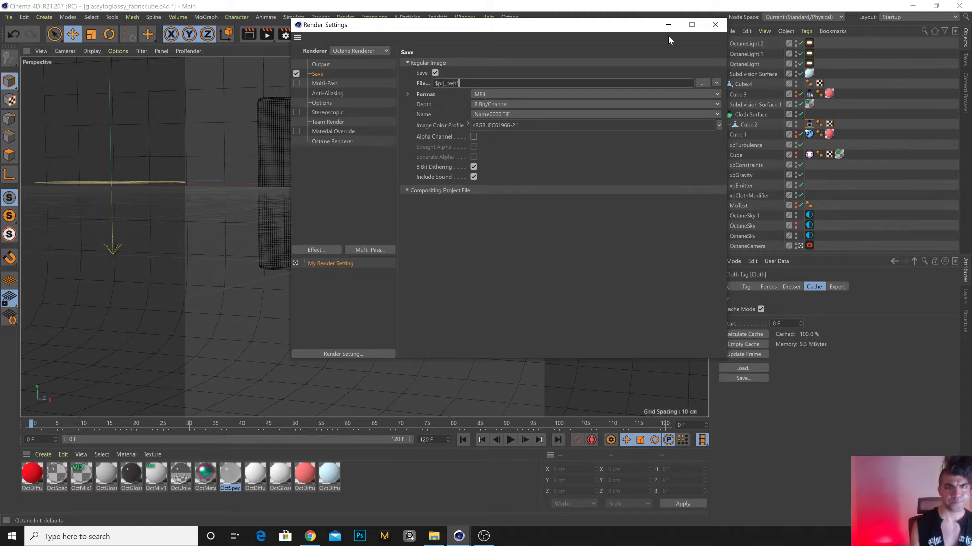
left_click(715, 25)
Set the Octane path tracing kernel to 120 max samples, diffuse depth 6, specular depth 6 and scatter depth 3.
left_click(517, 17)
left_click(523, 43)
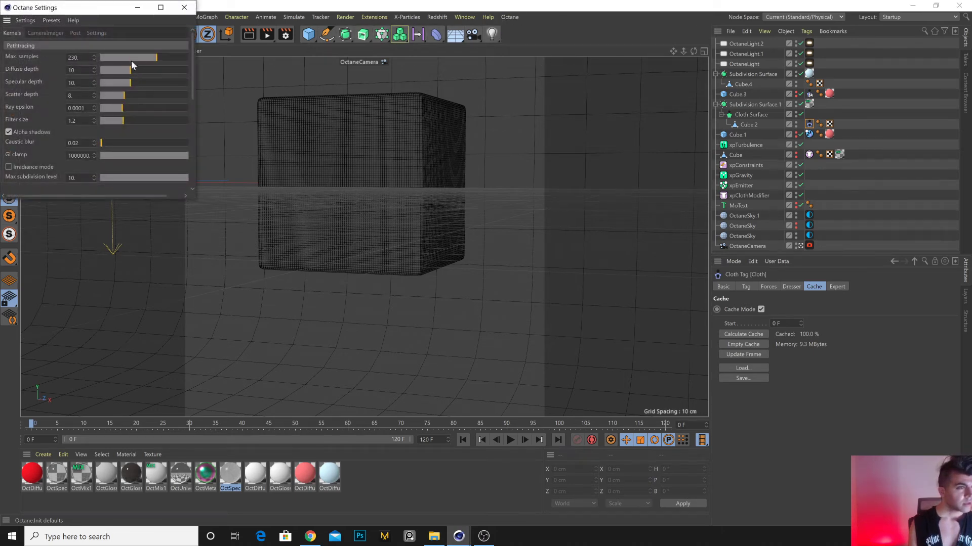
left_click_drag(83, 57, 62, 56)
type("120")
key("Tab")
type("6")
key("Tab")
type("6")
key("Tab")
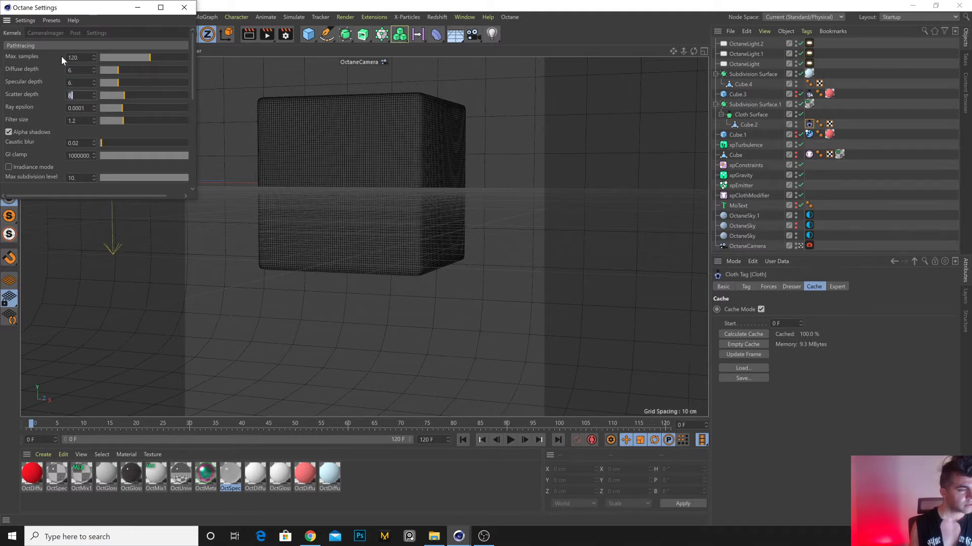
type("3")
left_click(193, 8)
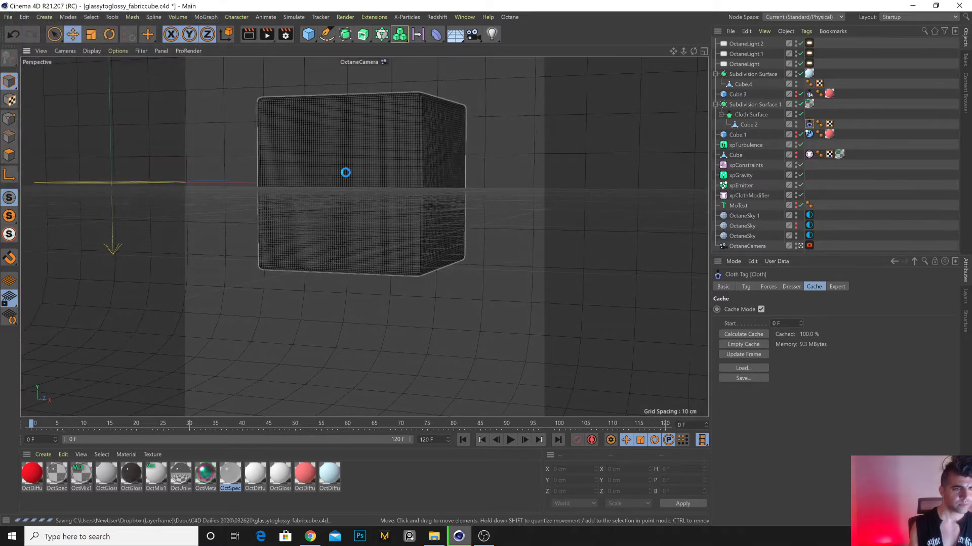
Set the OctaneCamera's focal length to 110 mm and reframe the whole cube from slightly above.
scroll(384, 142, "up", 2)
left_click_drag(367, 166, 588, 207, "alt")
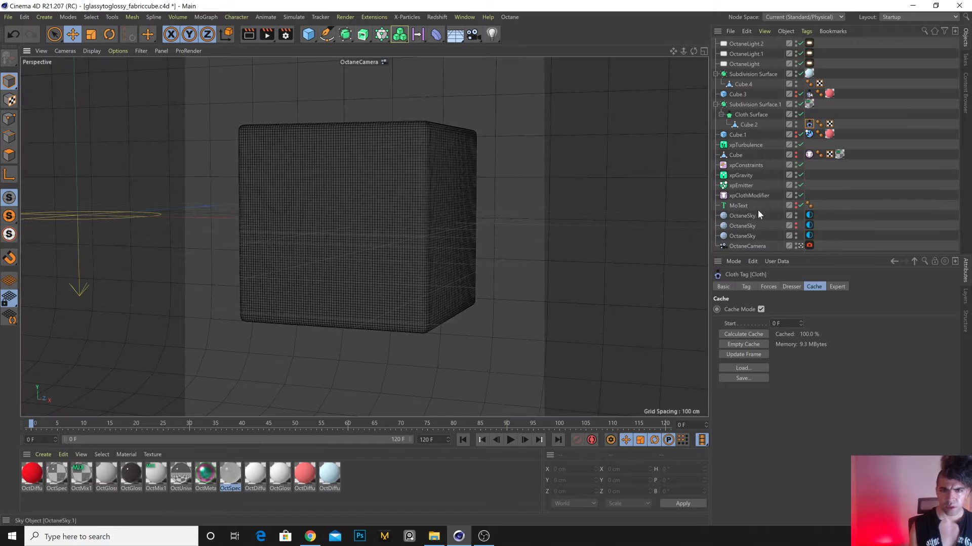
left_click(756, 247)
double_click(802, 332)
type("110")
key("Return")
scroll(619, 264, "up", 2)
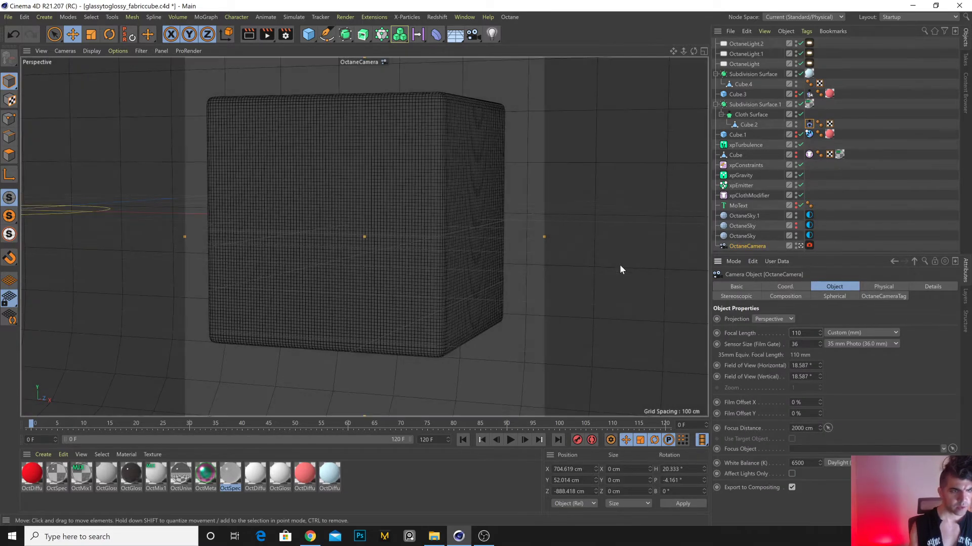
scroll(460, 244, "down", 6)
mouse_move(425, 270)
left_mouse_down("alt")
mouse_move(360, 269)
mouse_move(427, 281)
left_mouse_up("alt")
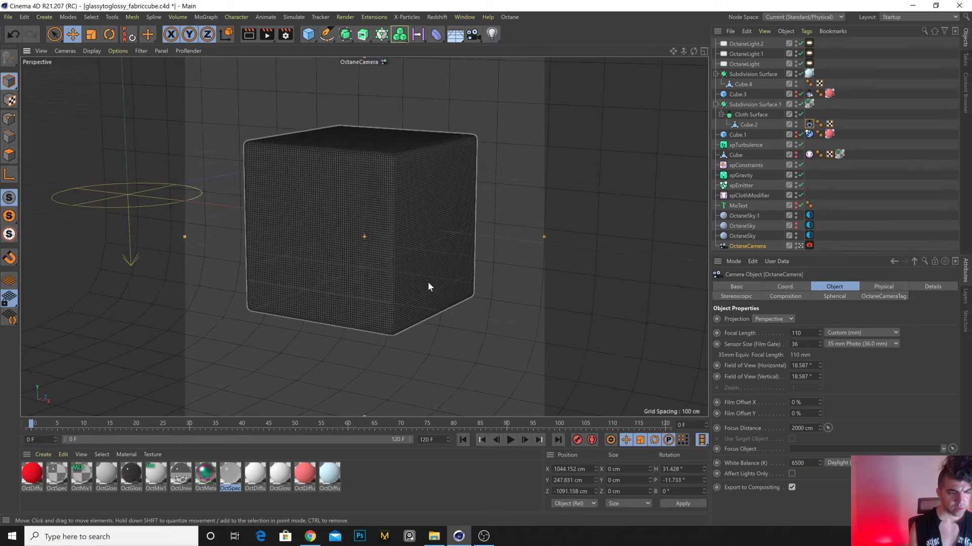
left_click(427, 281)
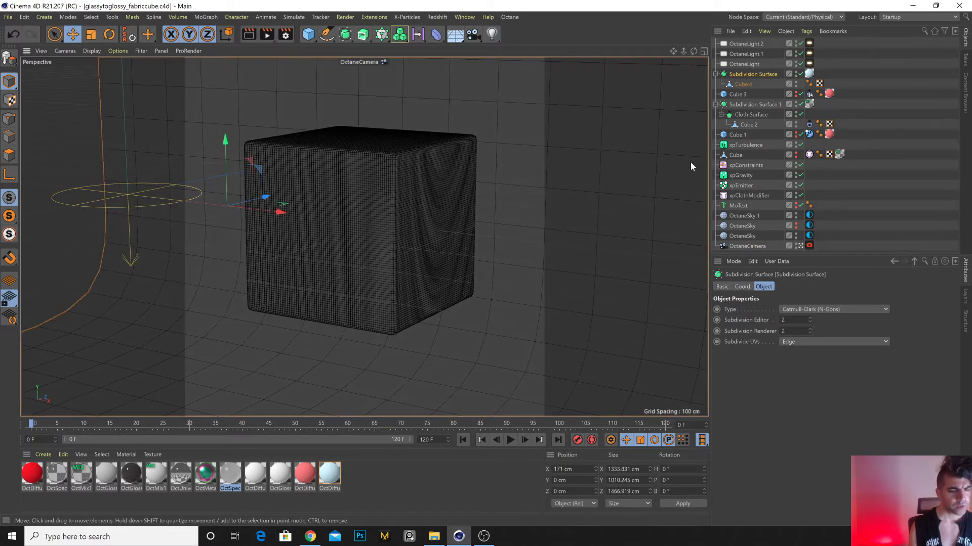
Enable motion blur on the Octane camera tag with shutter and time shift both at 0.1 seconds, and save.
left_click(809, 246)
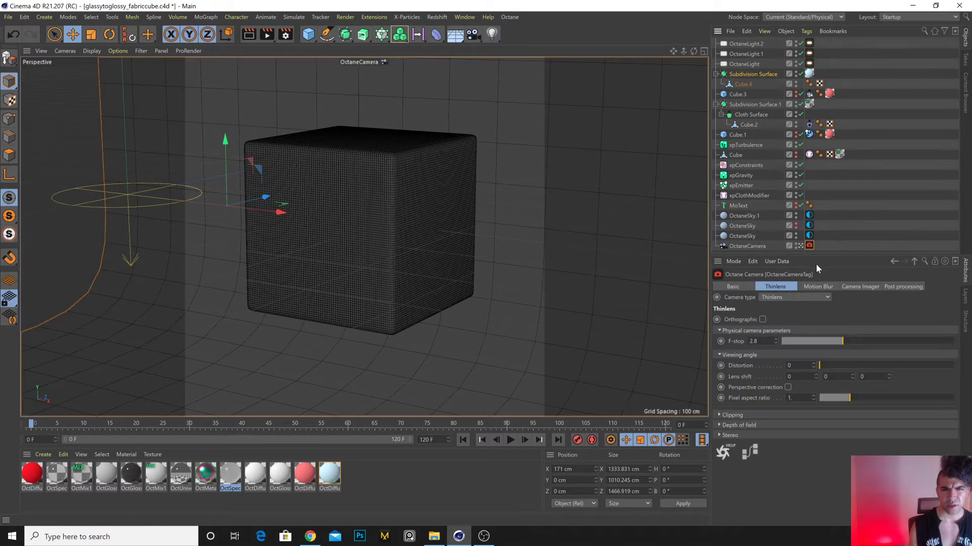
left_click(818, 287)
type(".1")
key("Return")
left_click(787, 341)
type(".1")
key("Return")
key("ctrl+s")
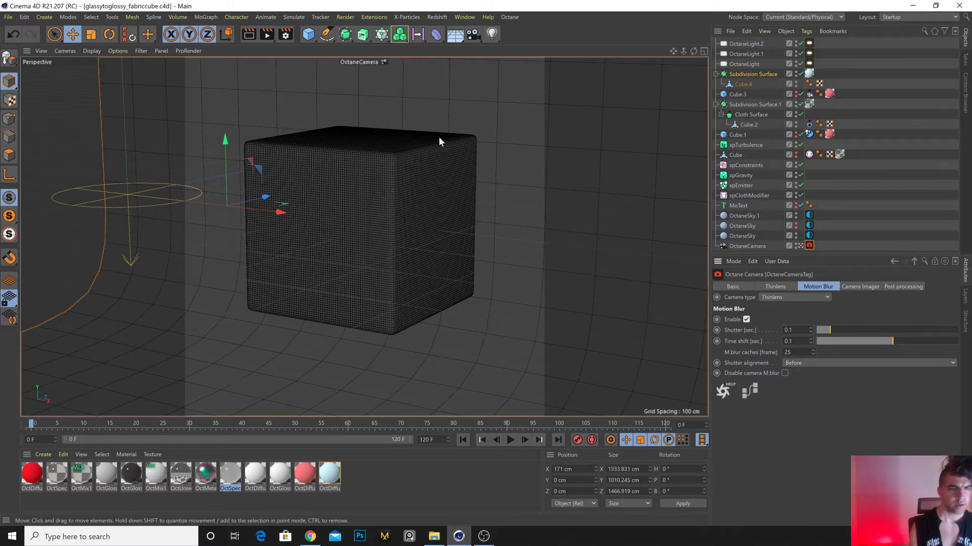
Start rendering the animation to the Picture Viewer, minimise that window, and go to a new untitled scene.
left_click(268, 34)
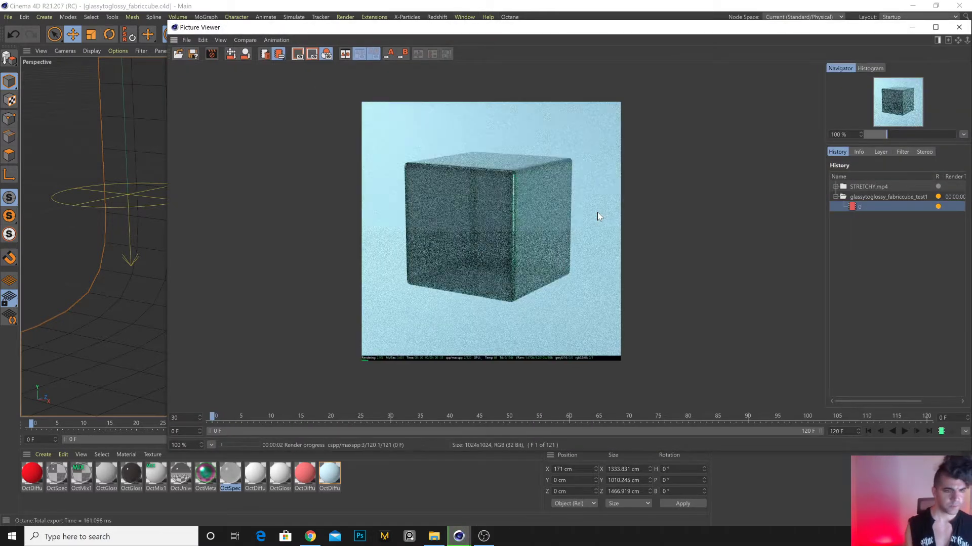
left_click(913, 28)
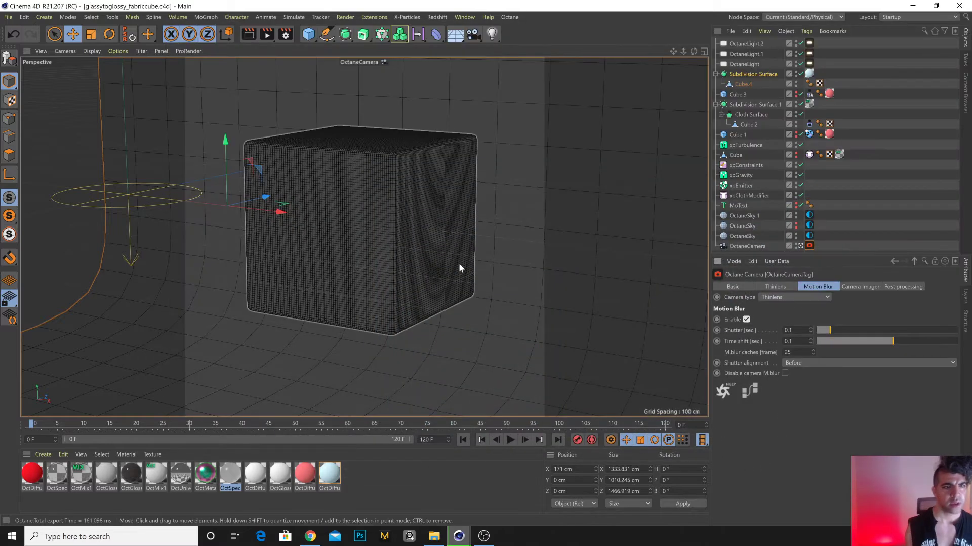
left_click(510, 17)
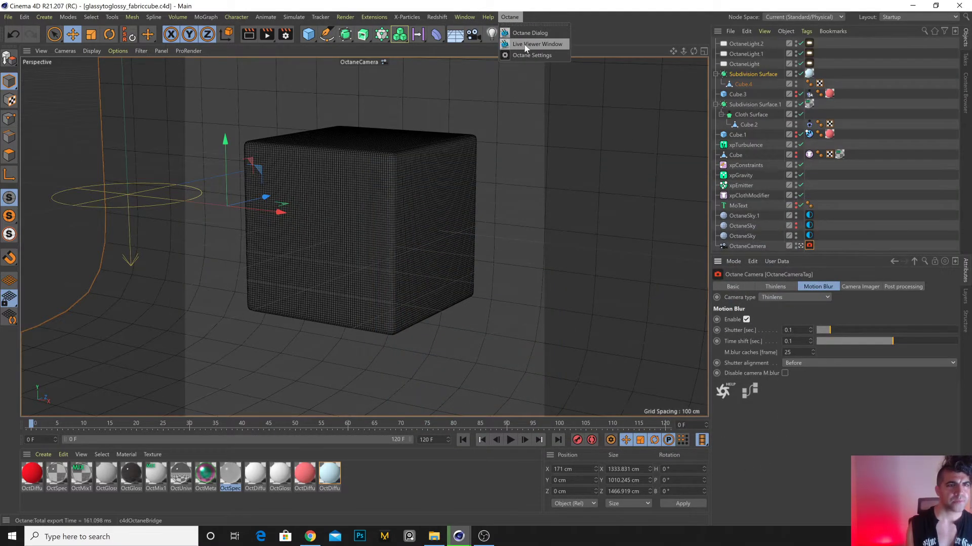
key("Escape")
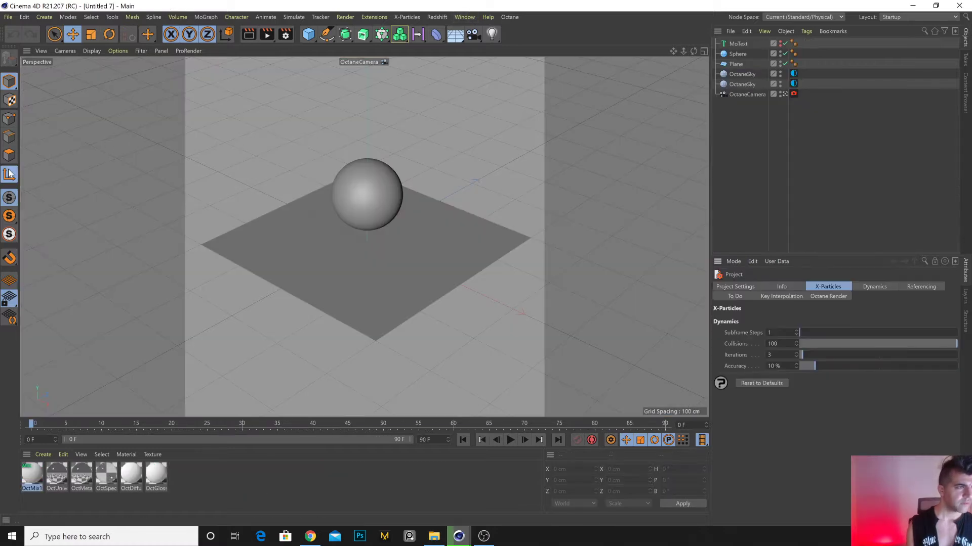
Delete the sphere from the new scene and add a cylinder primitive at the plane's centre.
left_click(366, 192)
key("Delete")
left_click(433, 270)
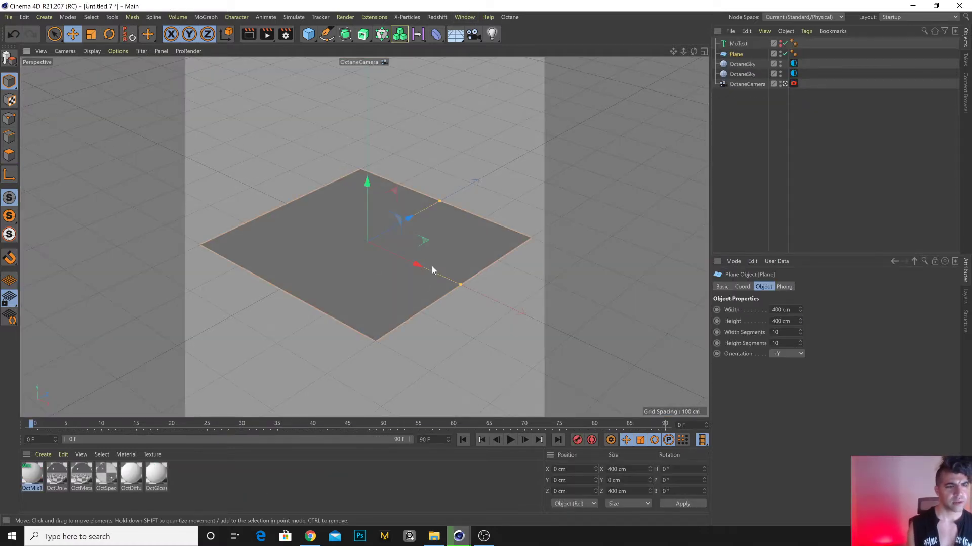
left_click_drag(356, 242, 386, 86, "alt")
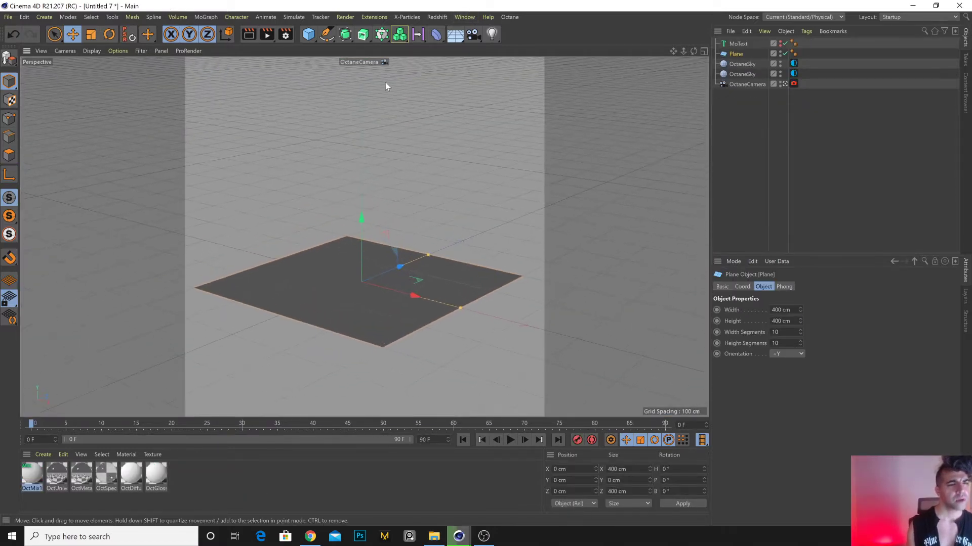
left_click(309, 35)
left_click(511, 49)
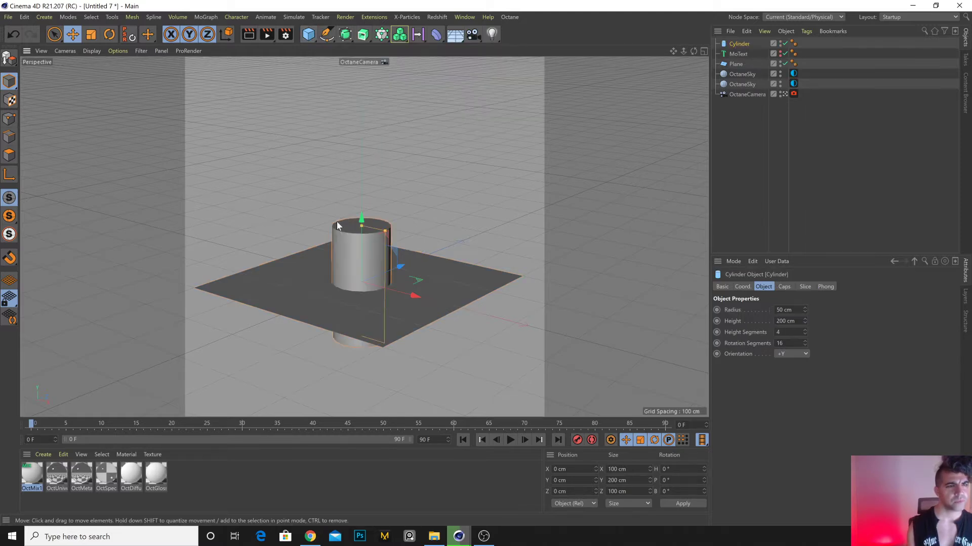
Set the cylinder's orientation to -X, with 60 rotation segments, a height of 400 cm and a radius of 10 cm.
left_click(791, 354)
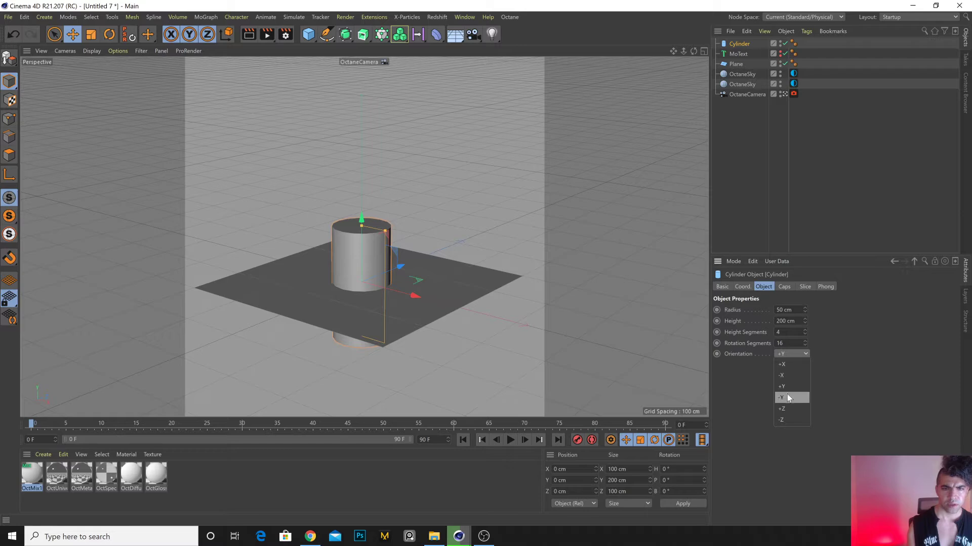
left_click(793, 376)
left_click(784, 343)
type("60")
key("Return")
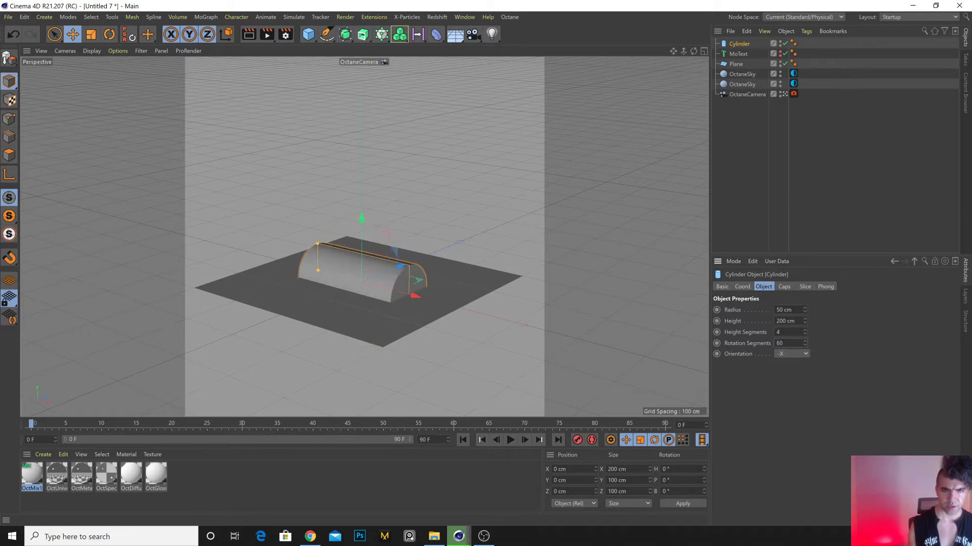
left_click(784, 321)
type("400")
key("Return")
type("10")
key("Return")
Raise the cylinder above the plane by setting its Y position to 400 cm.
left_click_drag(362, 238, 463, 281)
left_click(742, 286)
left_click(749, 321)
type("400")
key("Return")
Reduce the cylinder's radius to 6 cm.
left_click(763, 286)
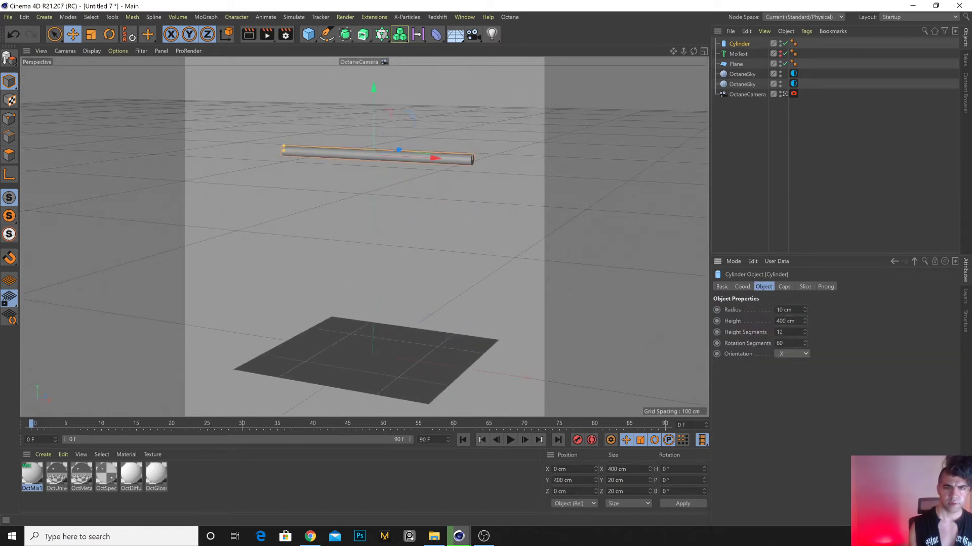
left_click_drag(791, 310, 756, 311)
type("6")
key("Return")
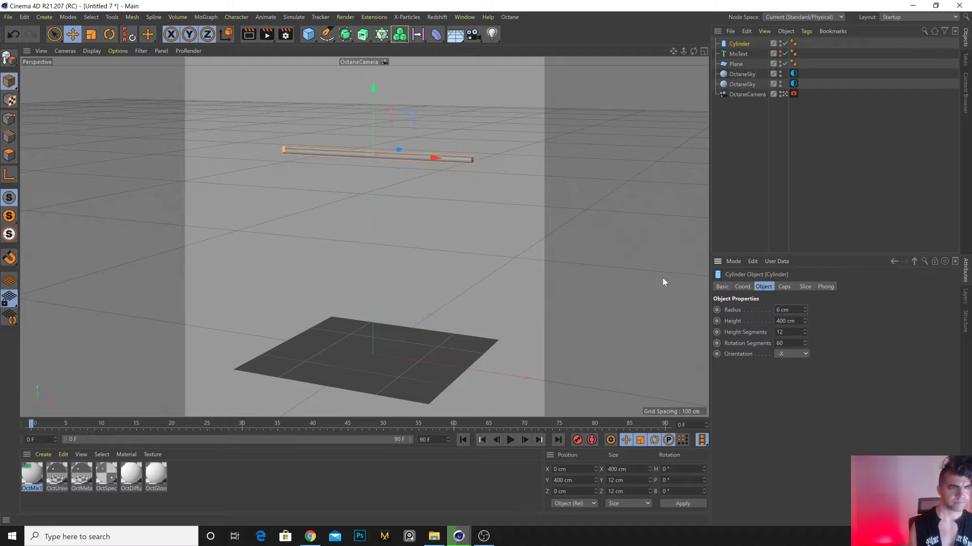
Save the new scene as tearing_cloth_01 in the 032620 folder.
left_click_drag(389, 272, 366, 250, "alt")
key("ctrl+s")
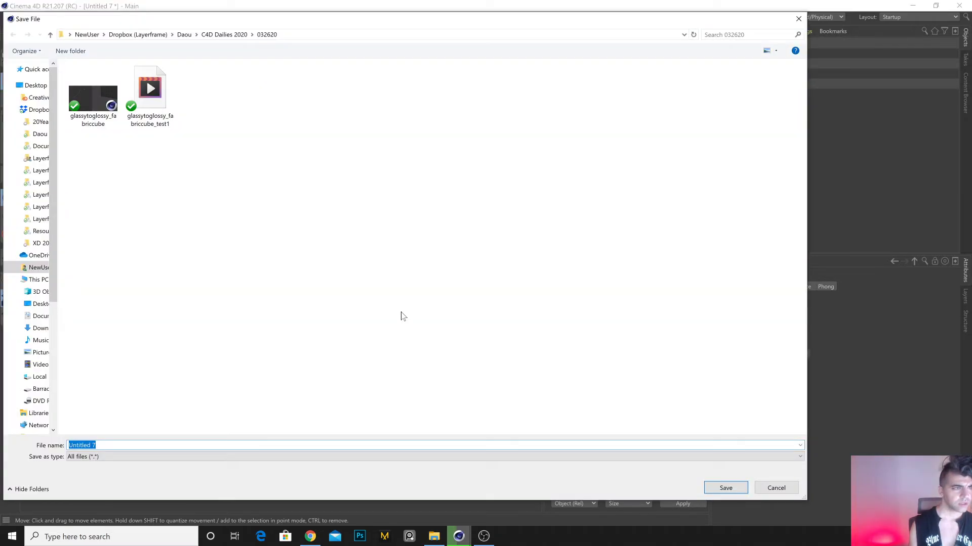
type("tearing")
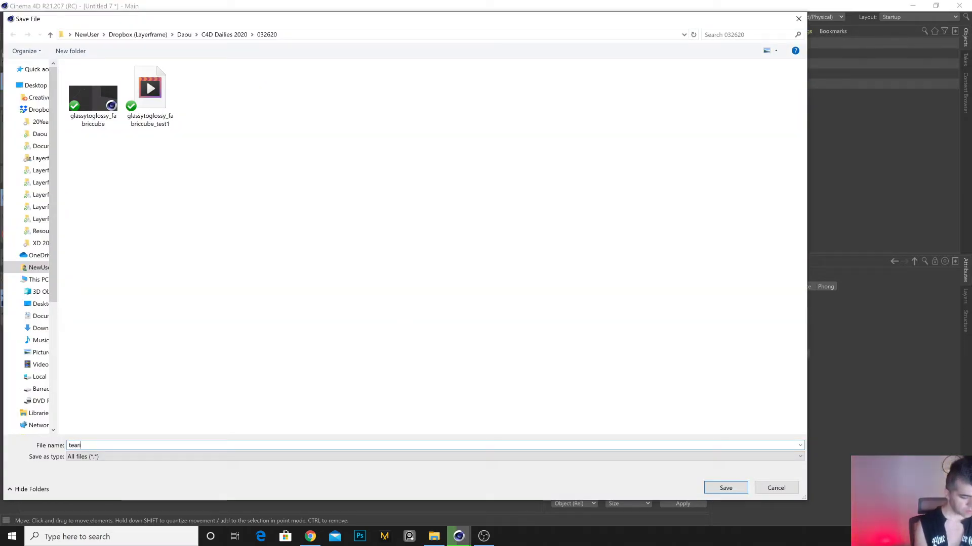
type("_cloth_01")
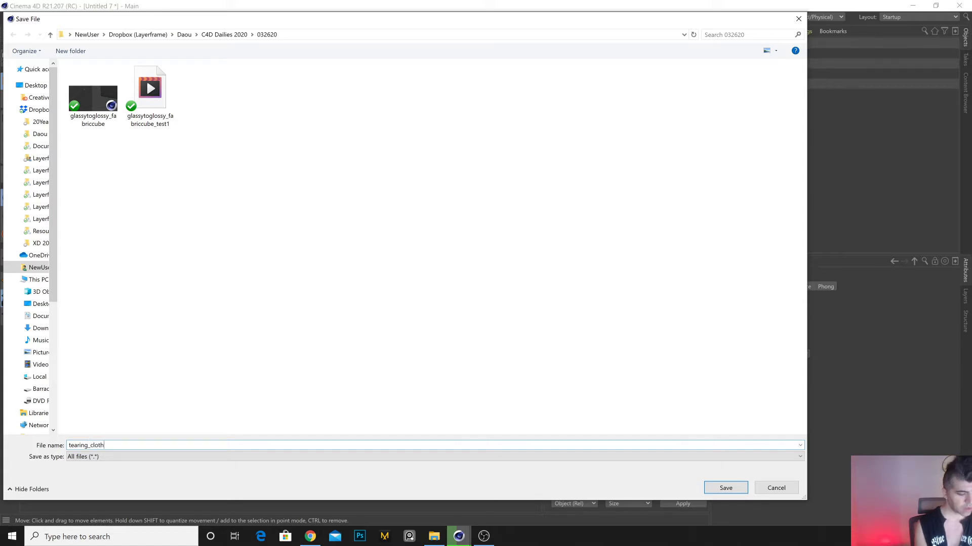
key("Return")
Add a second plane, rotate it upright to a -90° pitch and raise it to about 201 cm, beneath the rod.
left_click_drag(371, 255, 393, 286, "alt")
left_click(308, 34)
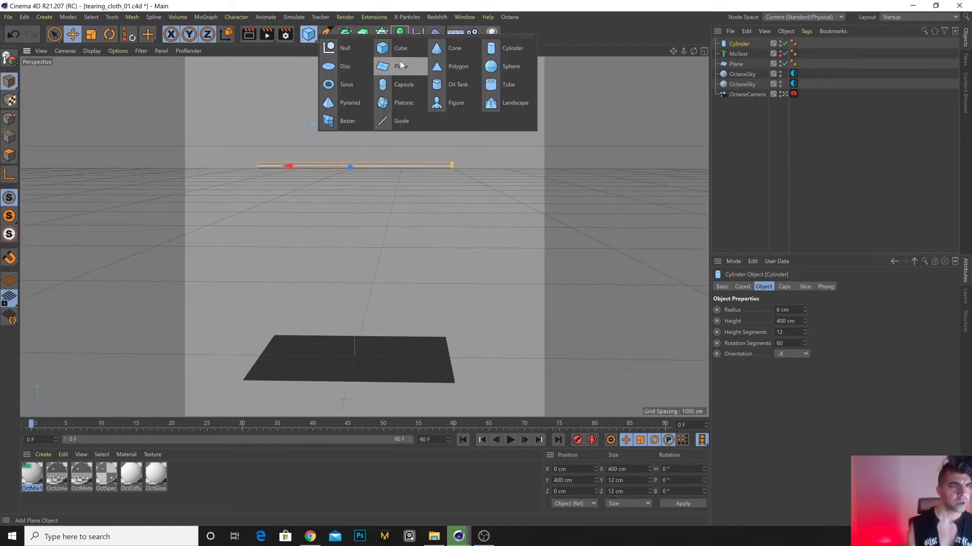
left_click(400, 63)
left_click_drag(350, 309, 341, 198)
key("r")
key("e")
left_click_drag(354, 259, 353, 295)
Set the upright plane's width to 200 cm and its height to 300 cm.
left_click(737, 43)
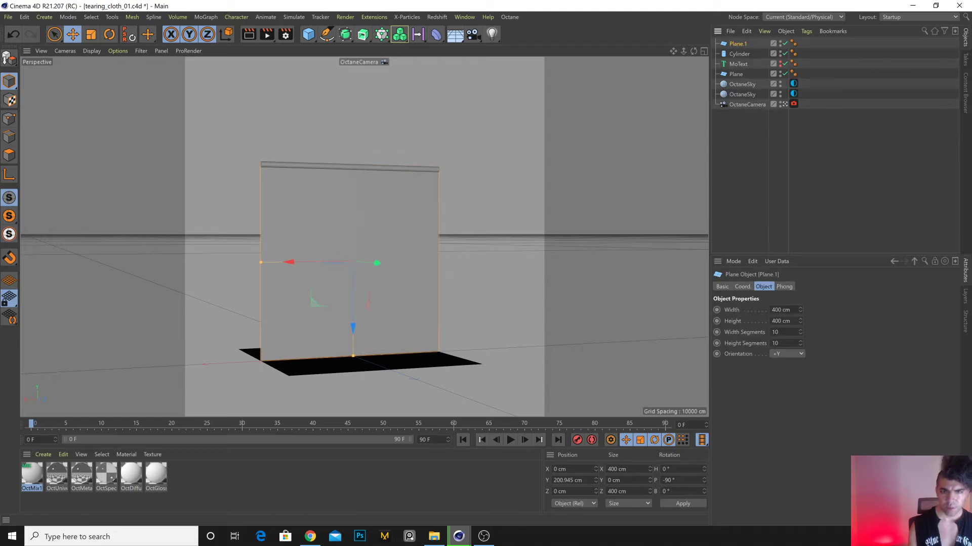
left_click_drag(800, 308, 800, 344)
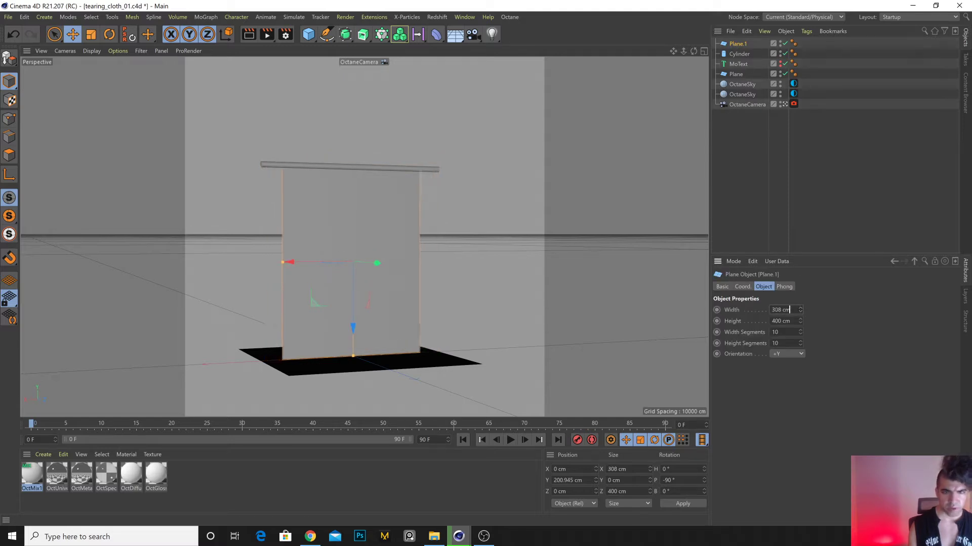
type("200")
key("Return")
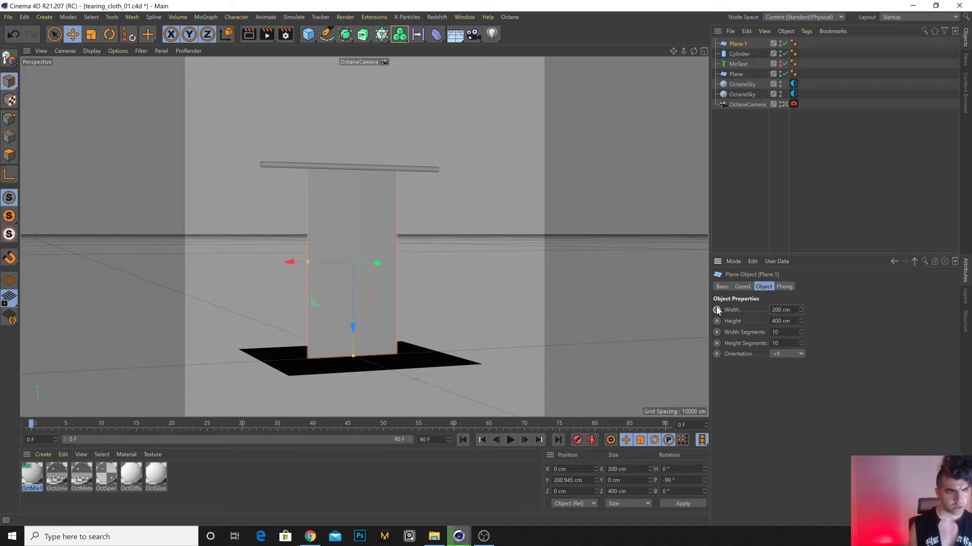
key("Tab")
type("300")
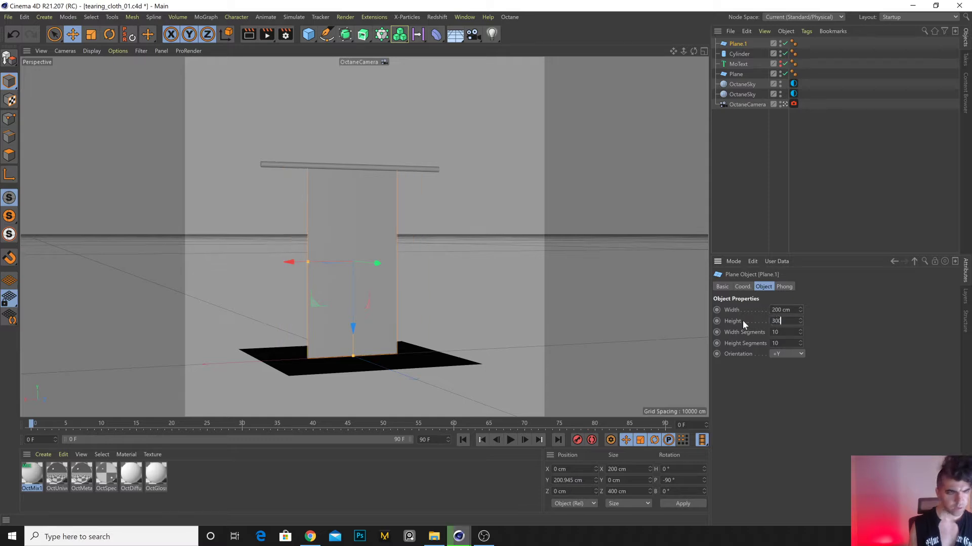
key("Return")
Display the viewport in Hidden Line mode and give the upright plane 40 width segments and 60 height segments.
left_click(91, 50)
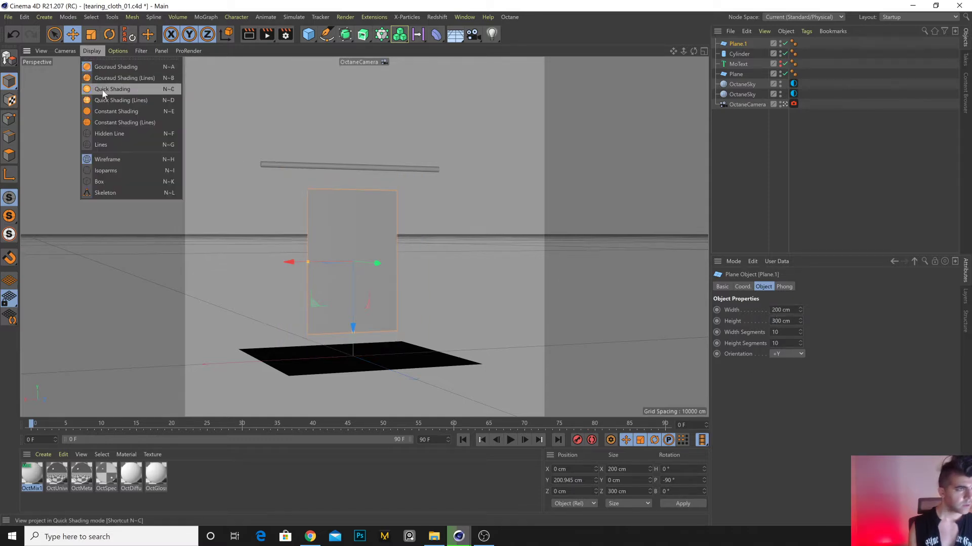
left_click(113, 133)
left_click(785, 332)
type("40")
key("Tab")
type("40")
key("Return")
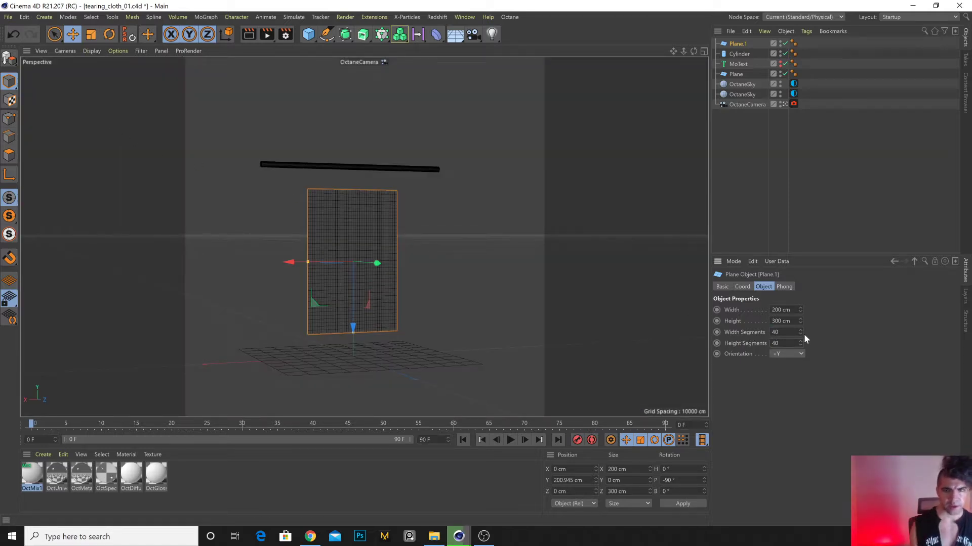
type("60")
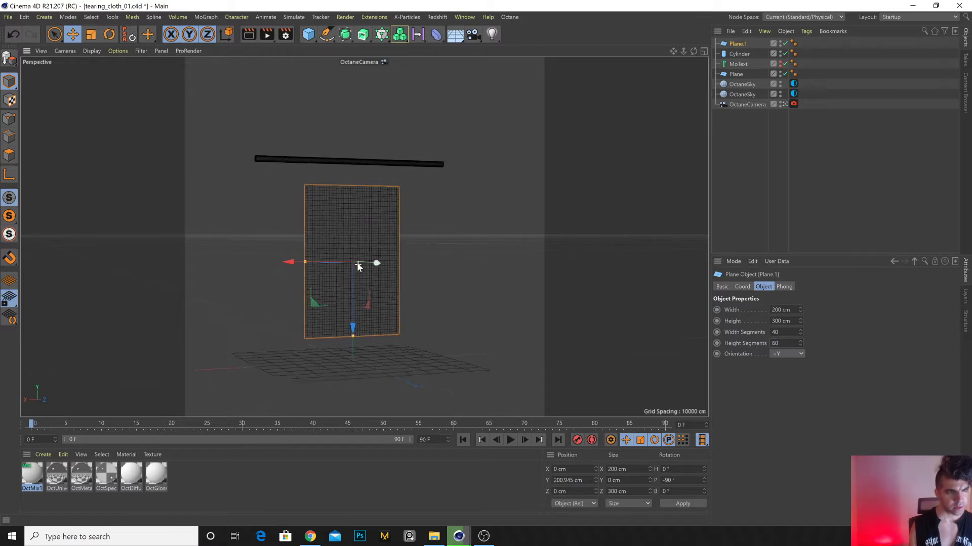
Duplicate the upright plane to the end of the object list and disable the copy as a backup.
scroll(321, 272, "up", 4)
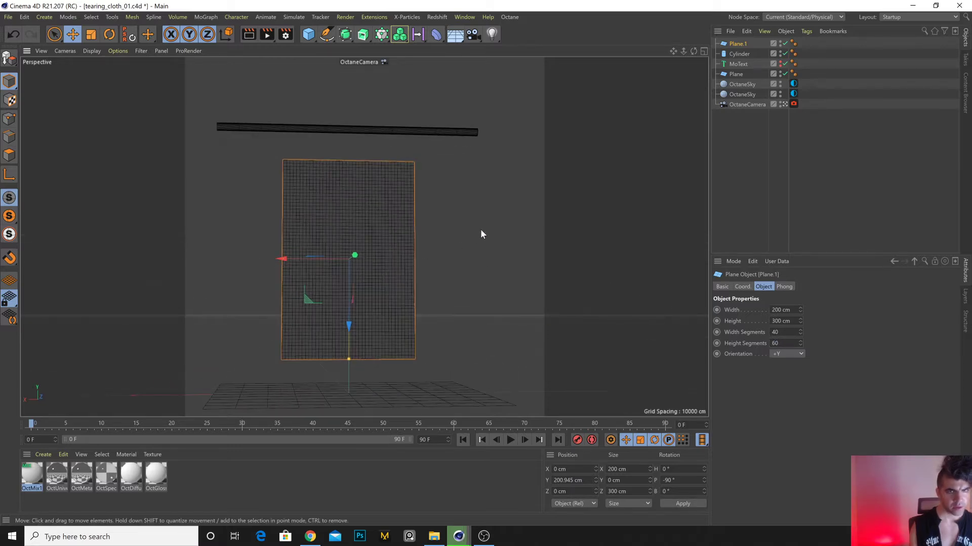
left_click_drag(738, 44, 739, 112, "ctrl")
left_click(784, 114)
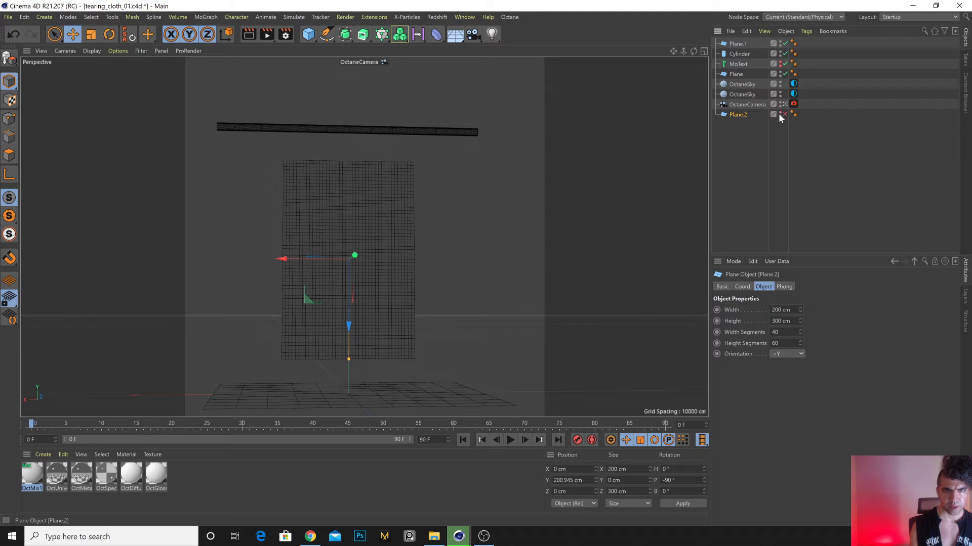
Set the original upright plane to 60 width segments and 80 height segments.
left_click(737, 44)
double_click(777, 332)
type("60")
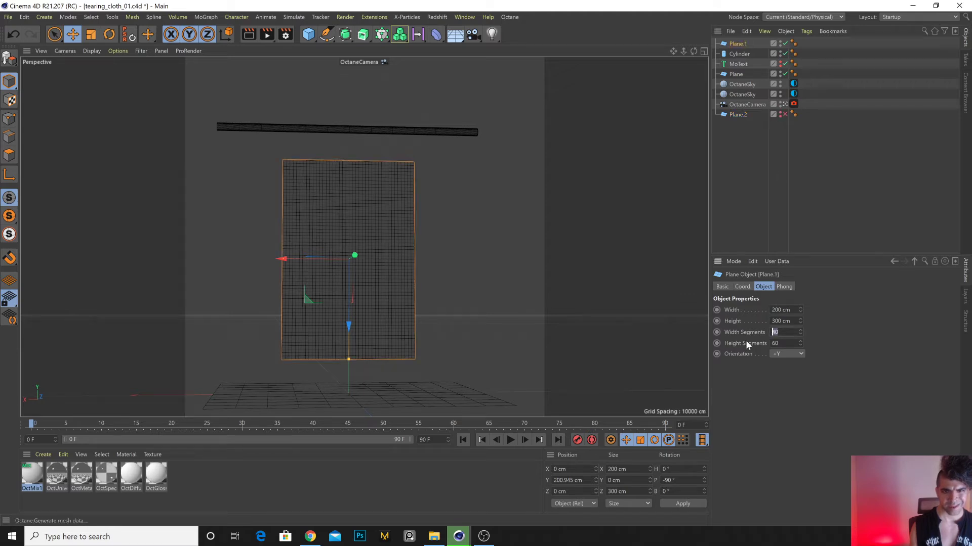
key("Tab")
type("80")
key("Return")
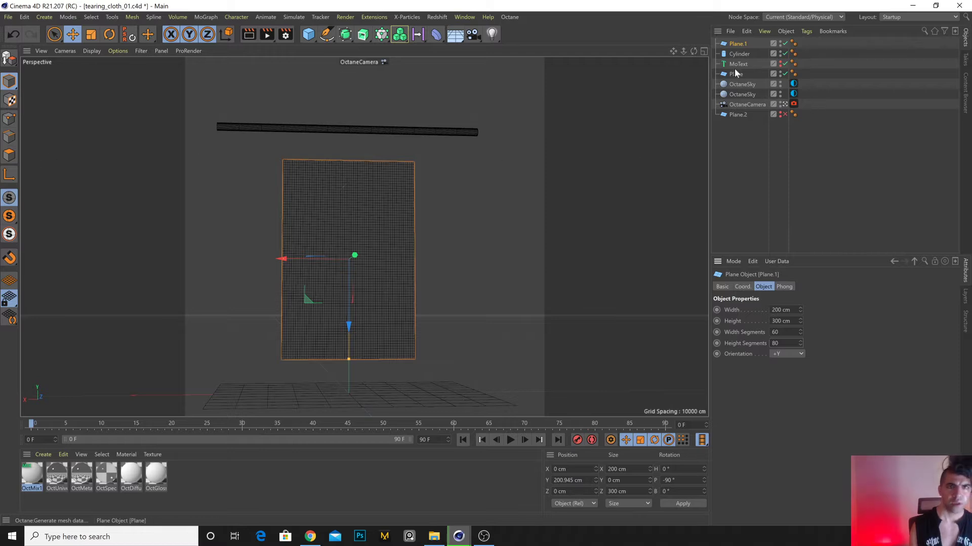
Position the upright plane just under the rod by setting its Y position to 240 cm.
left_click(742, 287)
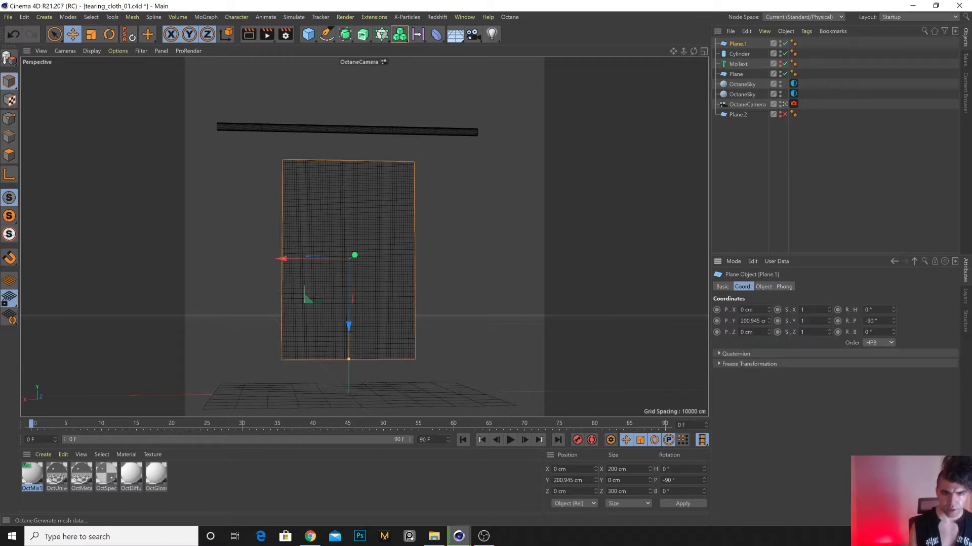
double_click(752, 321)
type("200")
key("Return")
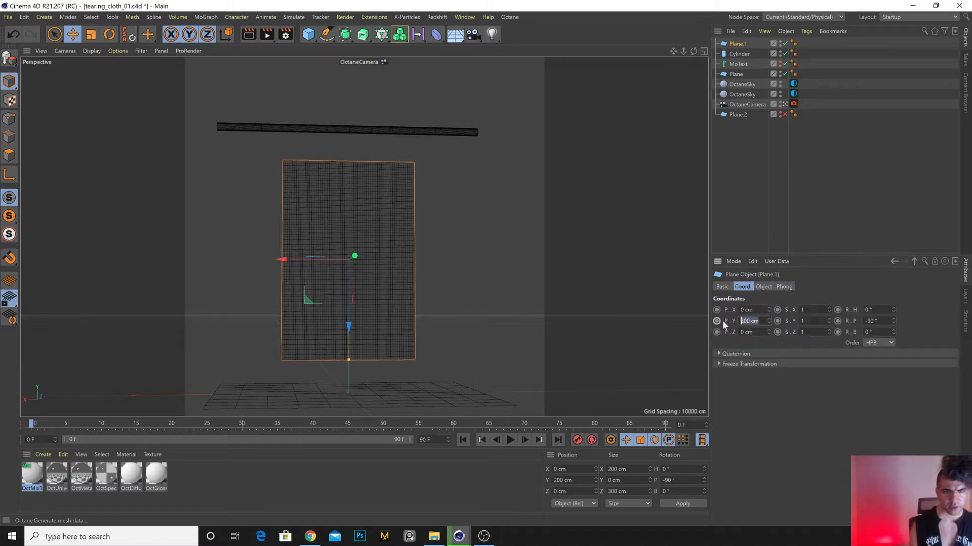
type("100")
key("Return")
type("30000")
key("Return")
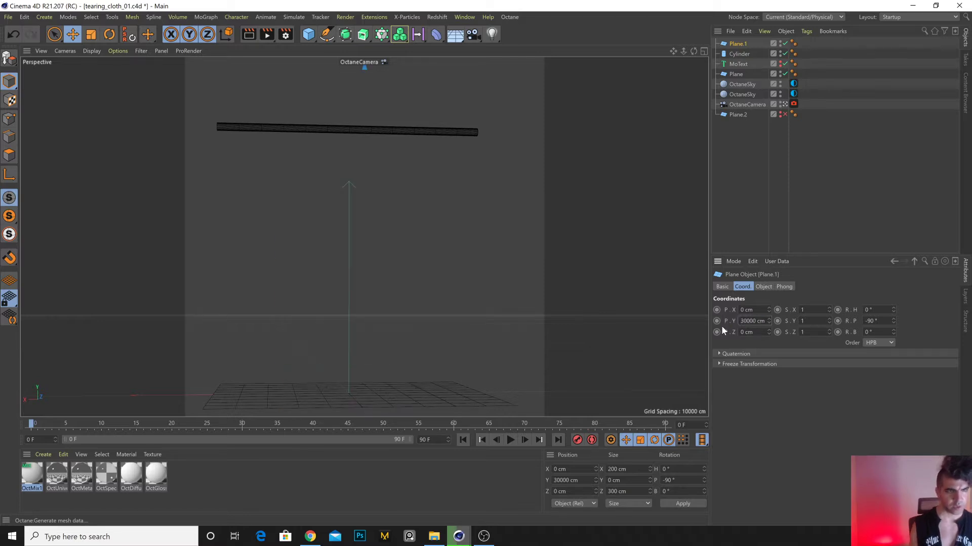
key("BackSpace")
key("BackSpace")
key("Return")
left_click_drag(768, 322, 768, 354)
left_click(455, 180)
Check the cloth plane's placement below the rod and save the scene.
scroll(382, 174, "up", 5)
key("ctrl+s")
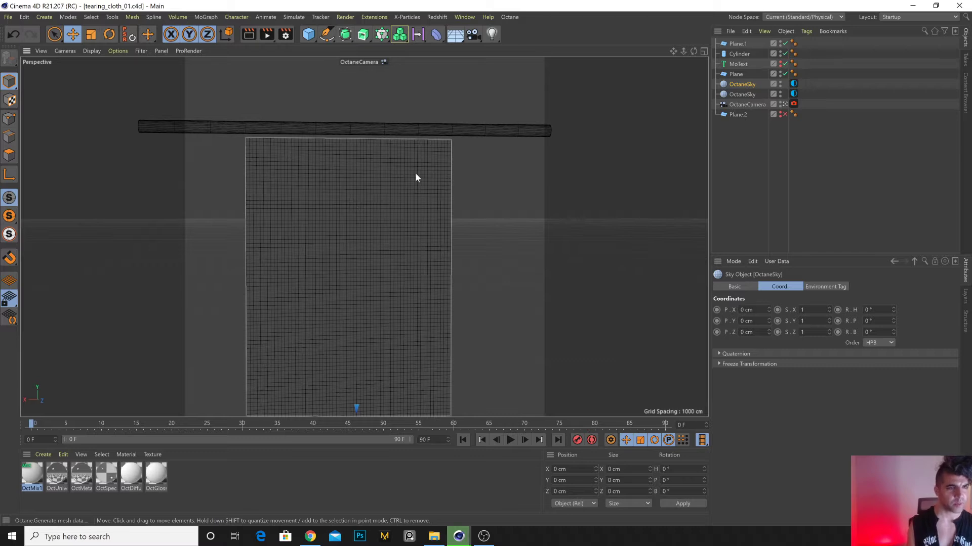
left_click_drag(381, 253, 345, 244, "alt")
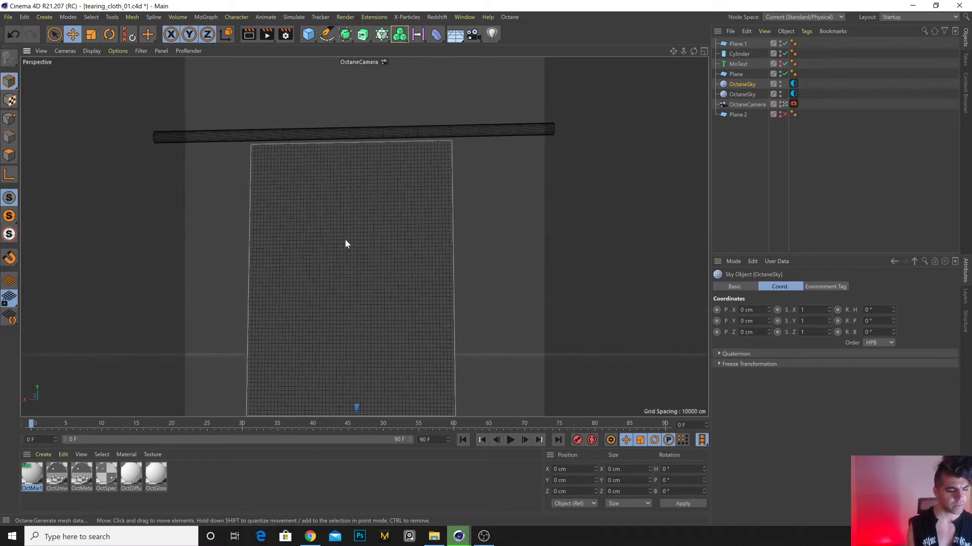
left_click_drag(393, 236, 370, 260, "alt")
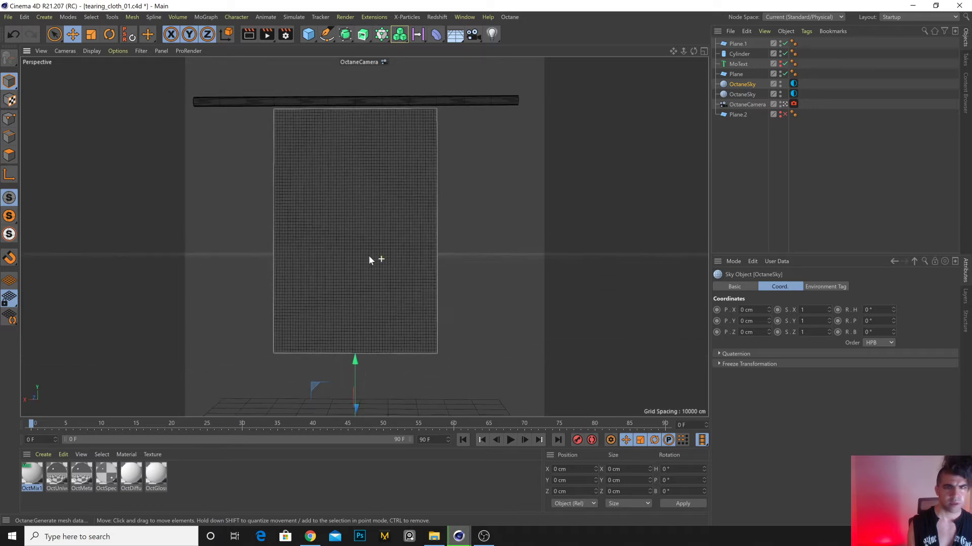
left_click(736, 74)
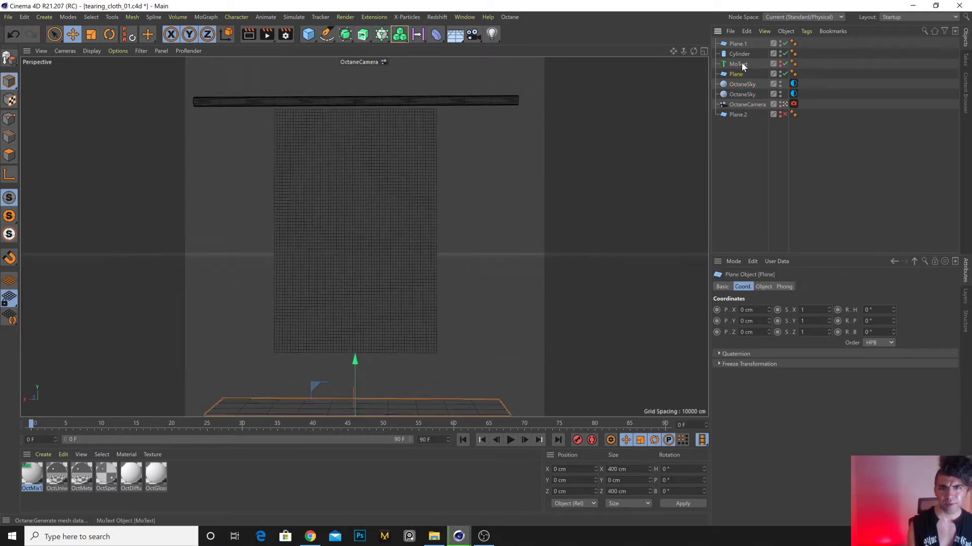
key("ctrl+s")
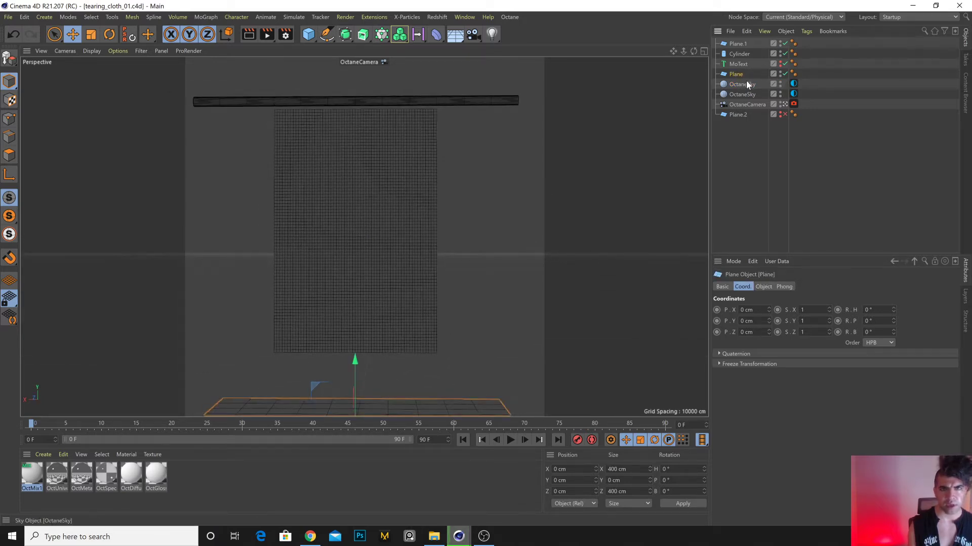
Increase the upright plane's mesh density to 80 width segments and 100 height segments.
left_click(738, 43)
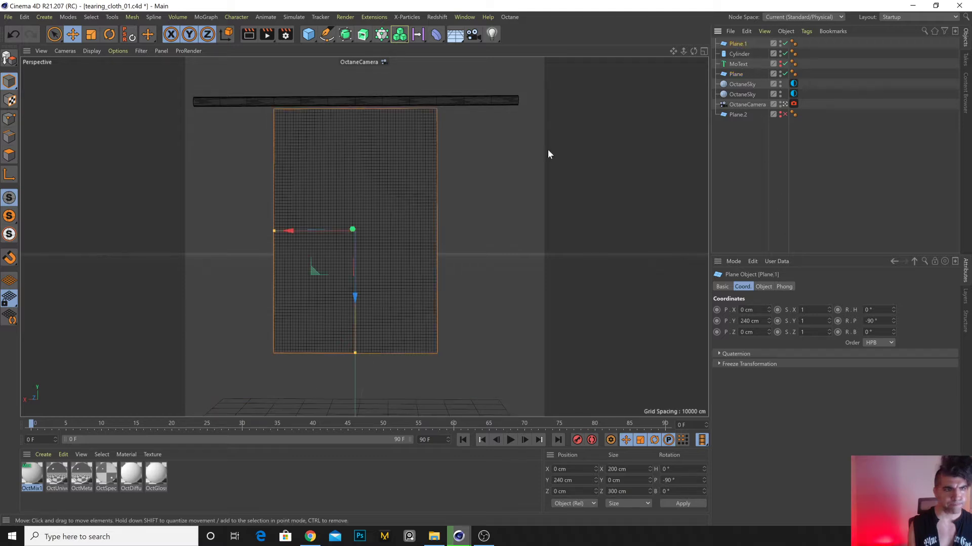
left_click(763, 287)
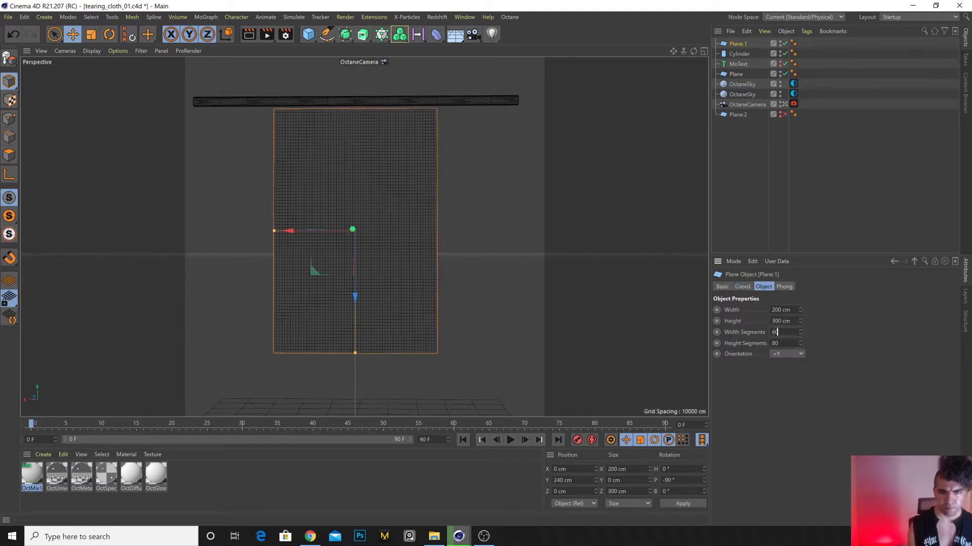
type("80")
key("Tab")
type("100")
key("Return")
Rename the upright plane to "fabric piece 001" and convert it to an editable polygon object.
double_click(743, 44)
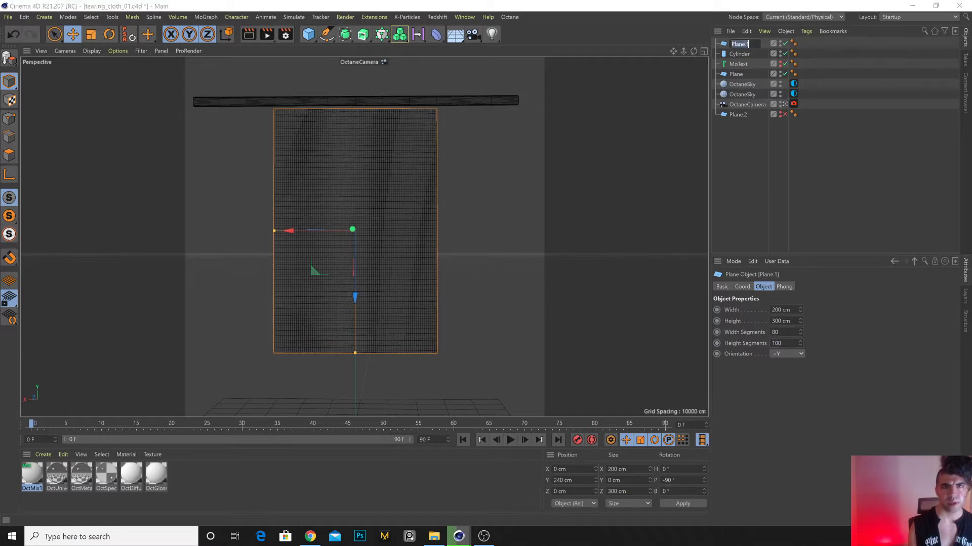
type("fa")
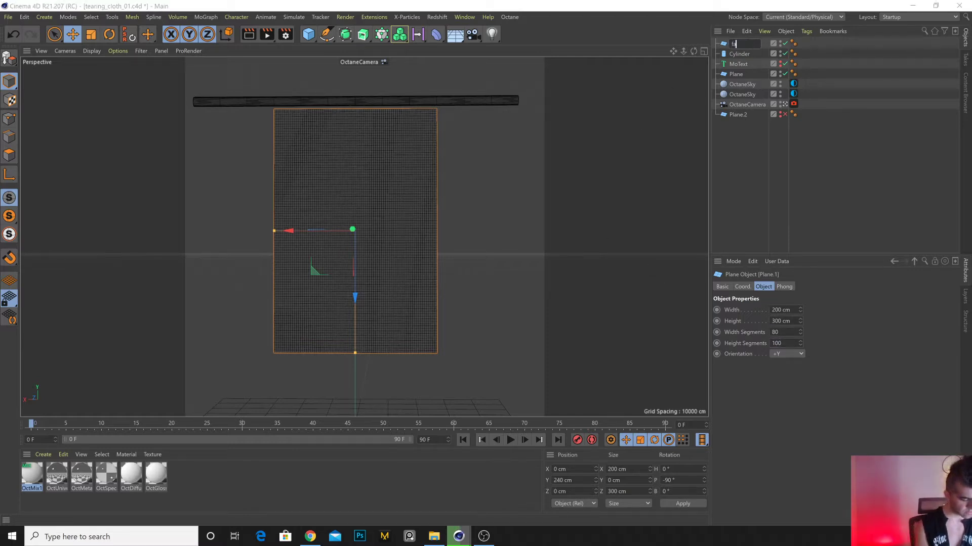
type("bric piece 001")
key("Return")
key("c")
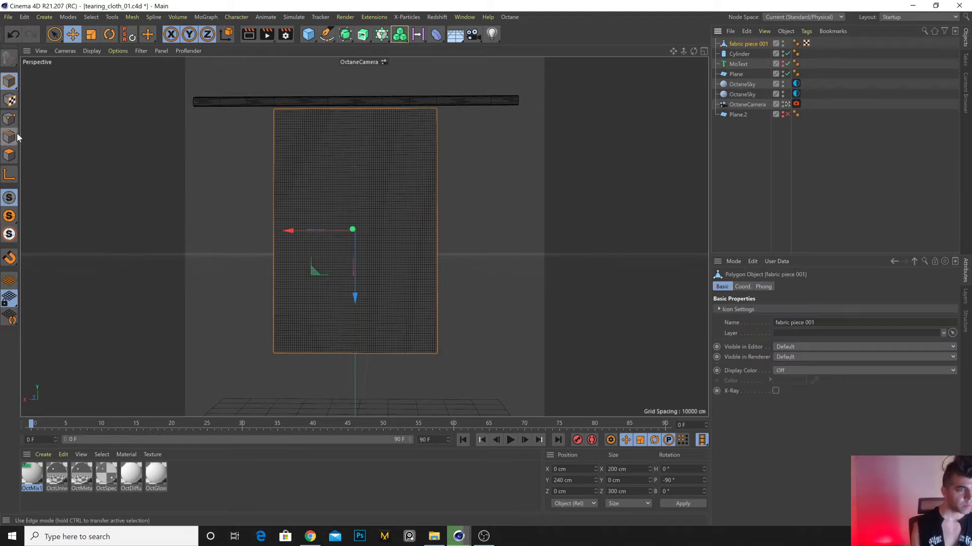
In point mode, select the ten adjacent points along the fabric's top edge, starting from its left corner.
left_click(14, 122)
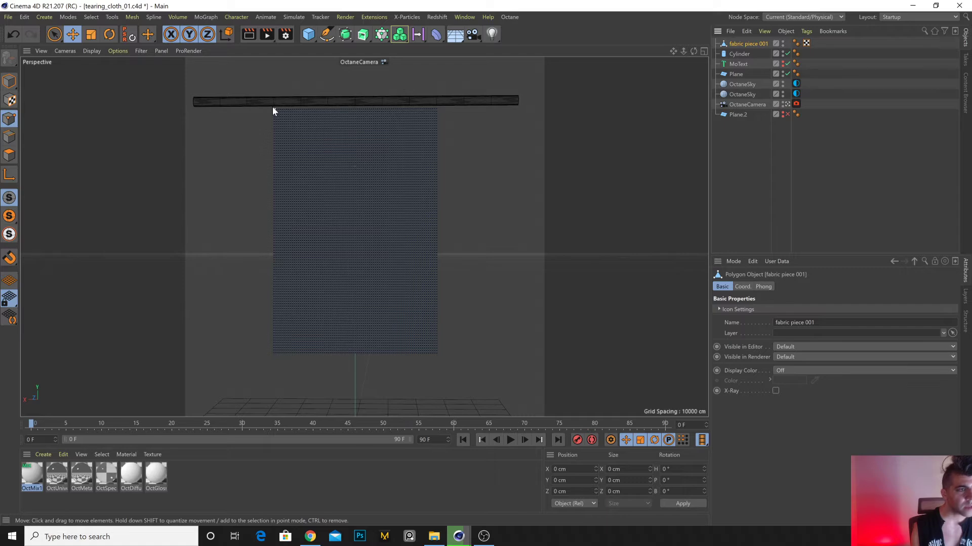
scroll(272, 107, "up", 5)
scroll(277, 108, "up", 3)
left_click(259, 110)
left_click(267, 110, "shift")
left_click(274, 111, "shift")
left_click(281, 109, "shift")
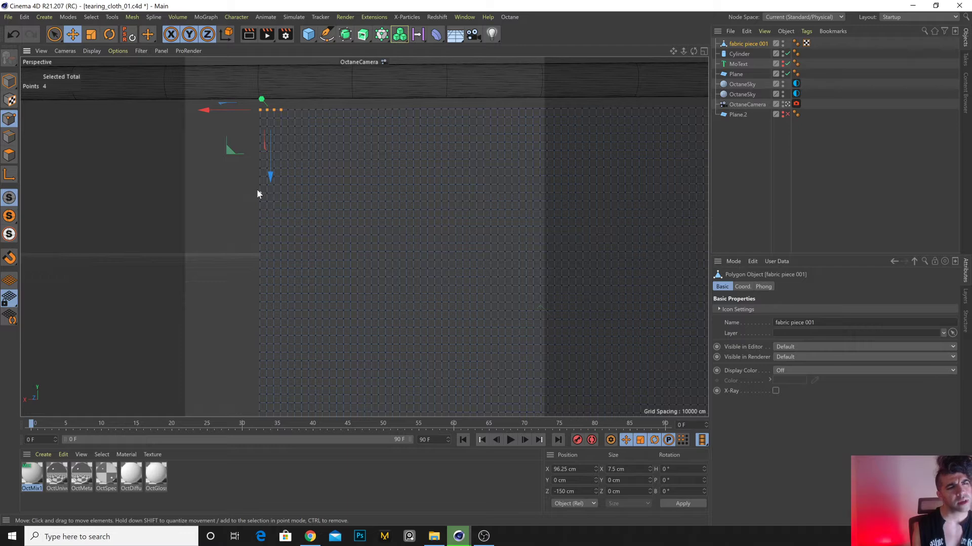
left_click(288, 111, "shift")
left_click(295, 110, "shift")
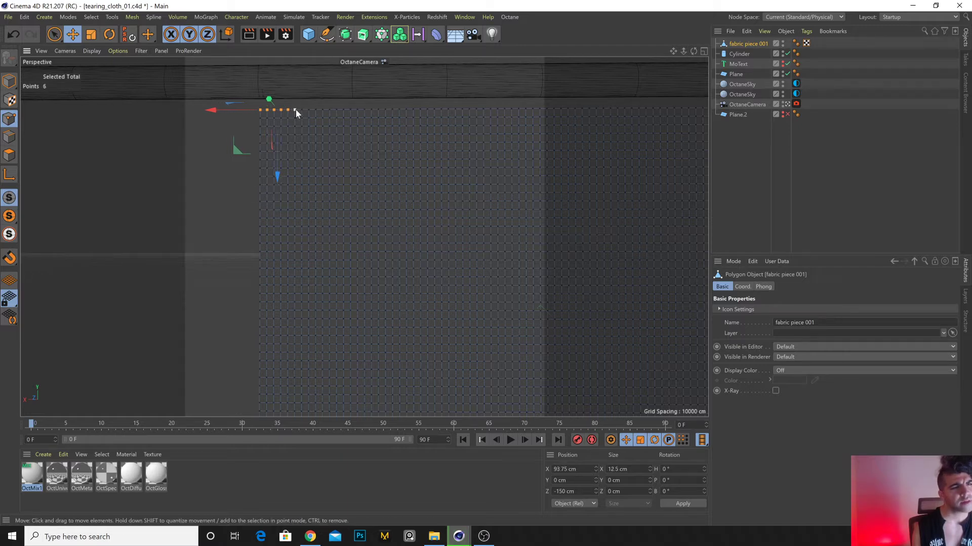
left_click(302, 110, "shift")
left_click(309, 110, "shift")
left_click(315, 110, "shift")
left_click(322, 110, "shift")
Add the row of points at the right end of the fabric's top edge to the selection, working inward from the corner.
middle_click_drag(559, 168, 348, 162, "alt")
left_click_drag(492, 162, 484, 126, "alt")
left_click(474, 118, "shift")
left_click(468, 118, "shift")
left_click(460, 117, "shift")
left_click(453, 117, "shift")
left_click(447, 118, "shift")
left_click(439, 118, "shift")
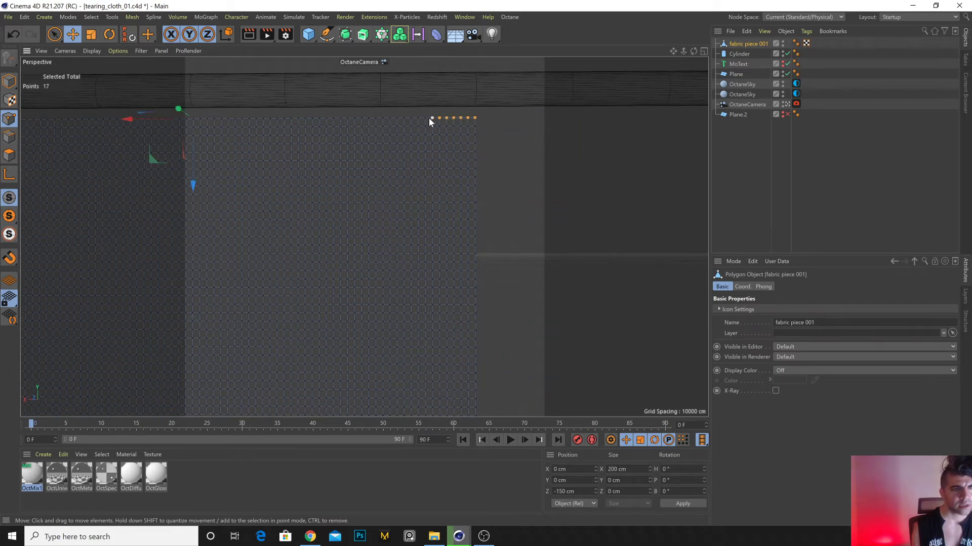
Store the selected top-edge points of the fabric as a point selection tag named "10pt_corner select".
left_click(91, 17)
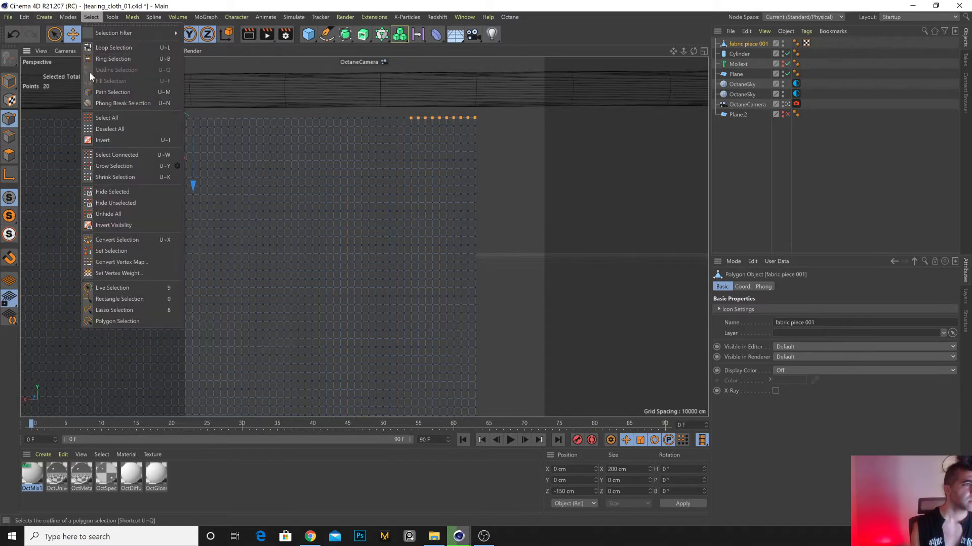
left_click(118, 251)
left_click(836, 47)
left_click(746, 43)
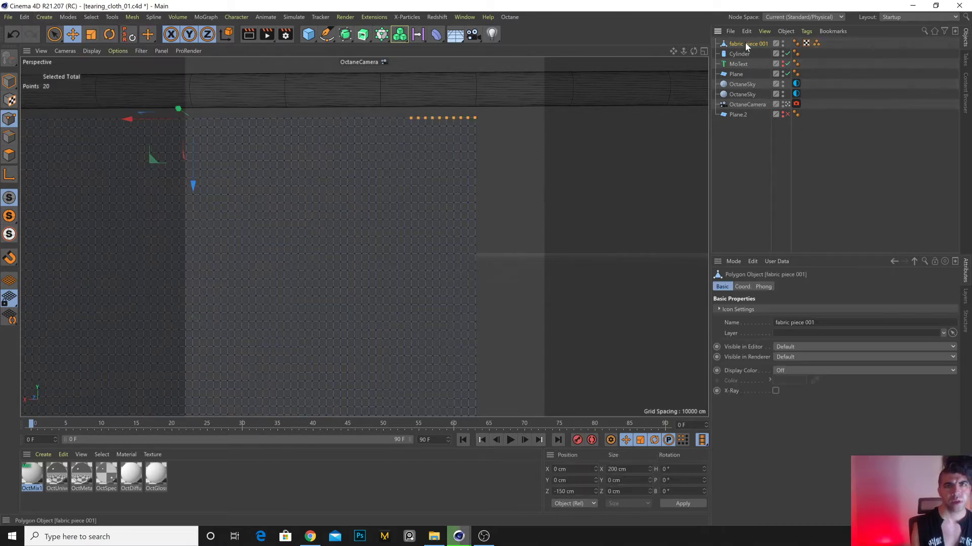
left_click(816, 43)
double_click(817, 43)
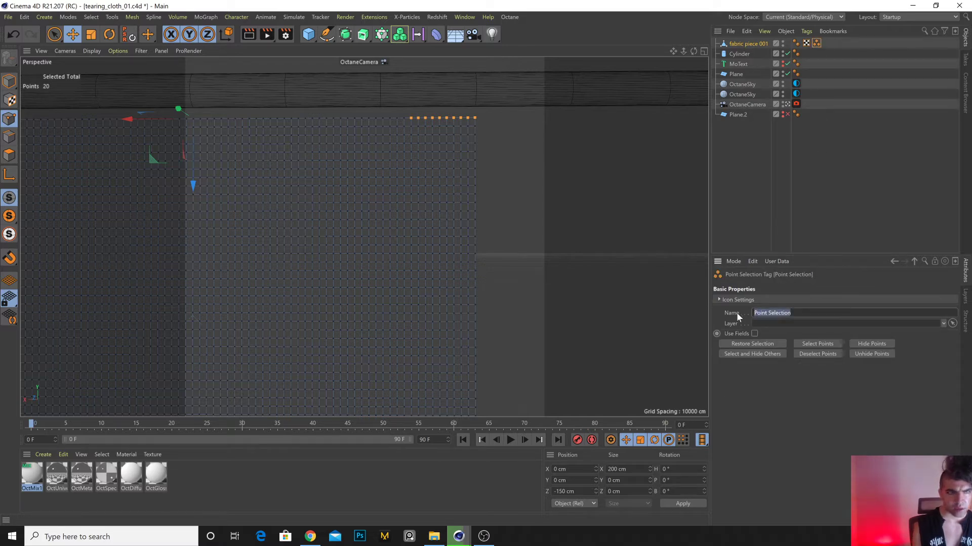
type("10pt_corner se")
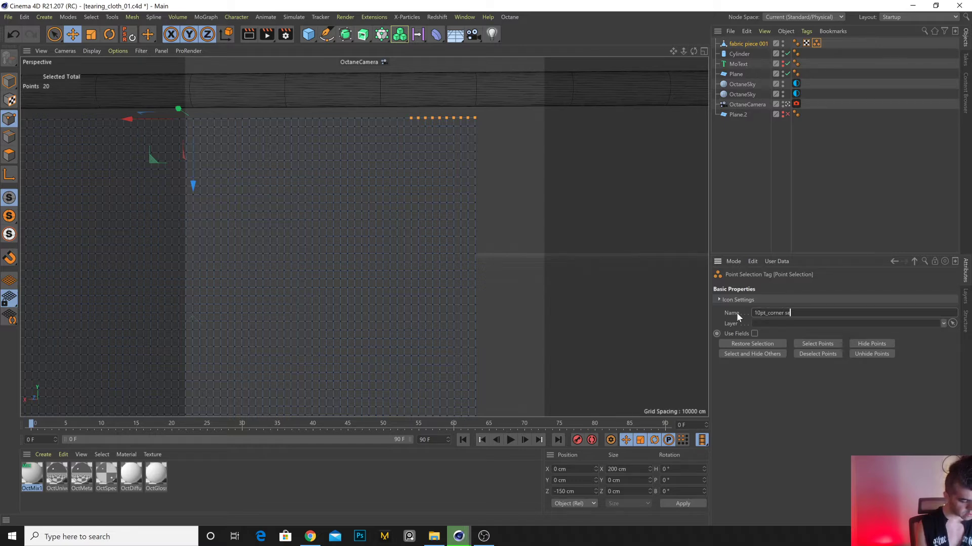
key("Return")
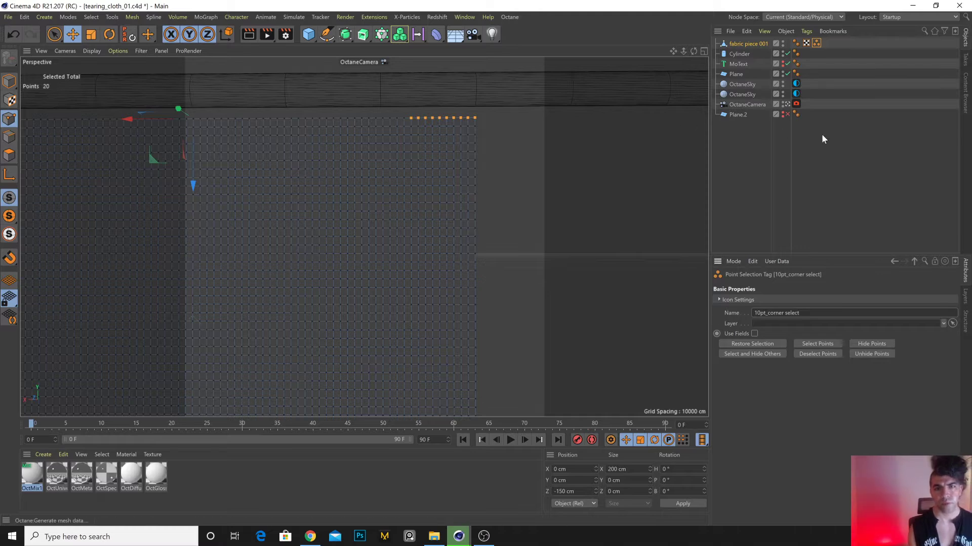
Clear the point selection and select only the three outermost points at each end of the fabric's top edge.
left_click(830, 73)
left_click(737, 42)
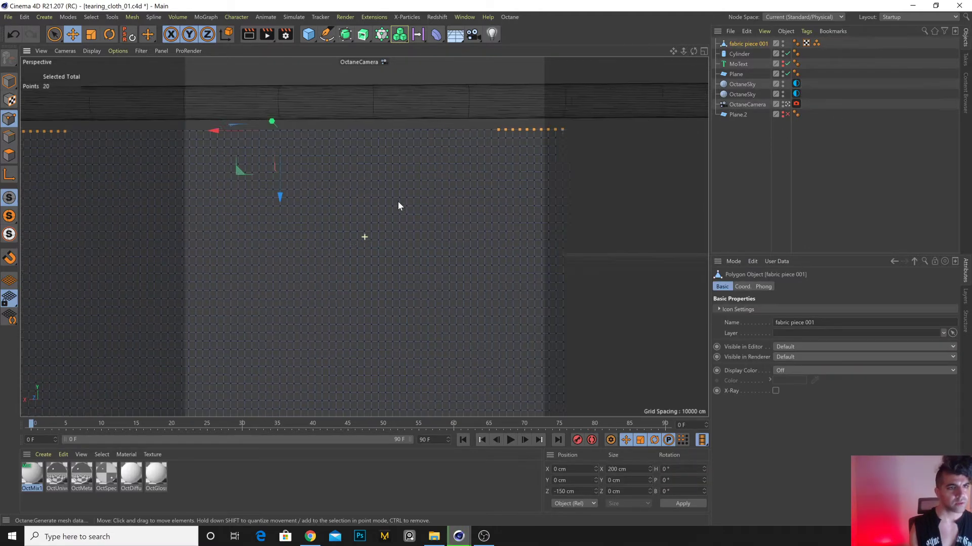
left_click(648, 157)
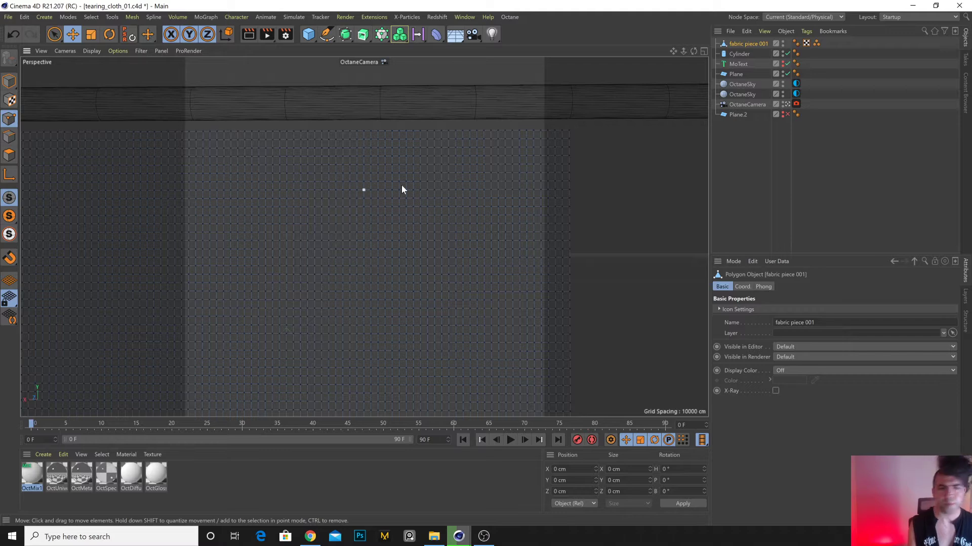
left_click(568, 130)
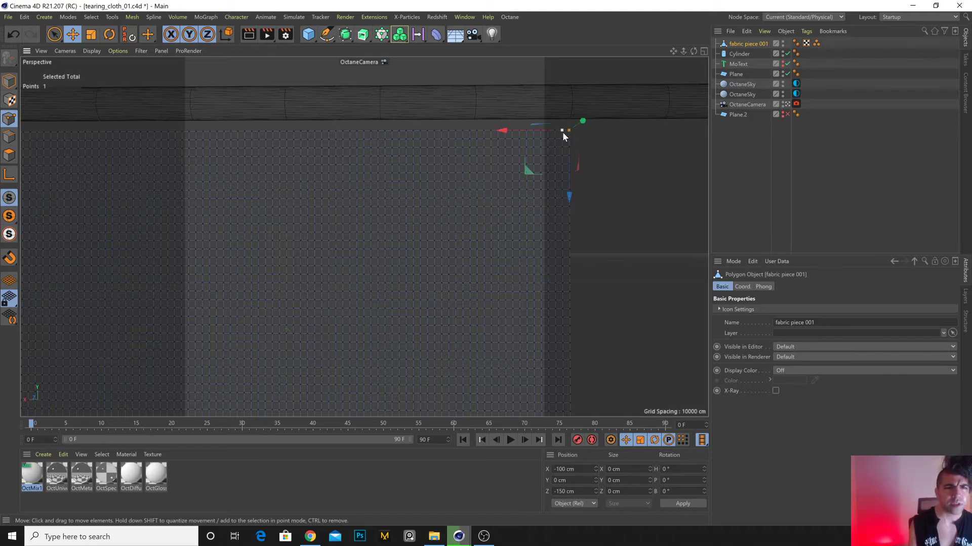
left_click(562, 131, "shift")
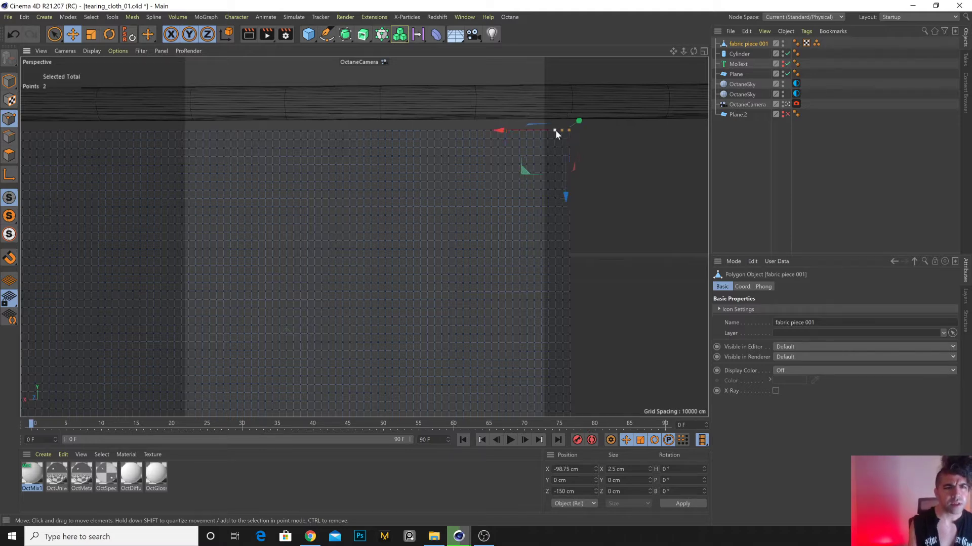
left_click(555, 132, "shift")
left_click_drag(409, 151, 384, 147, "alt")
left_click(383, 146, "shift")
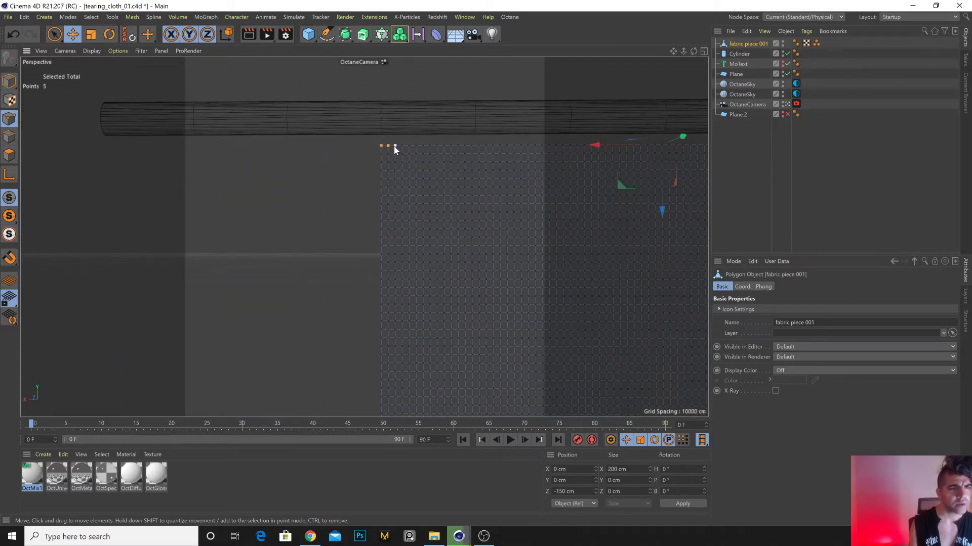
Store these six corner points as a second point selection tag named "3pt corner Selection".
left_click(89, 18)
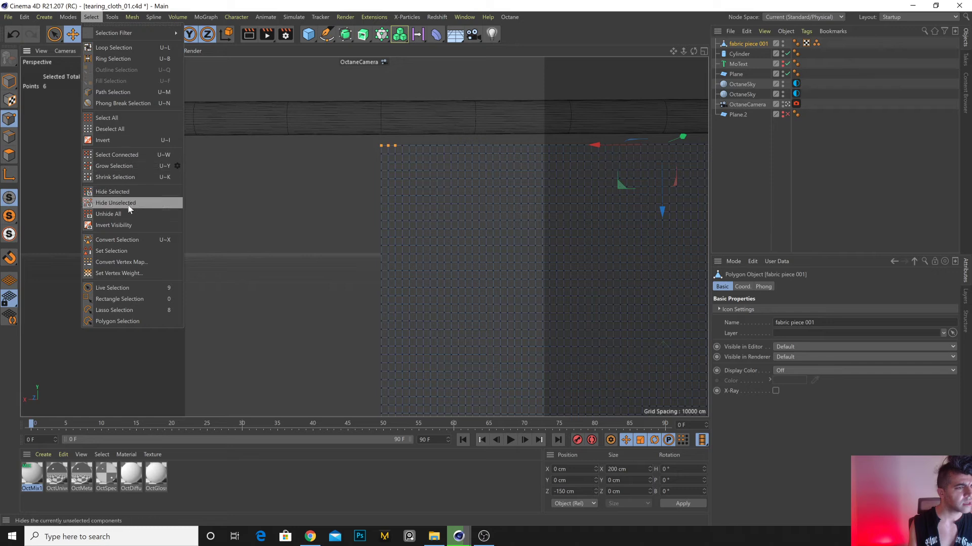
left_click(129, 251)
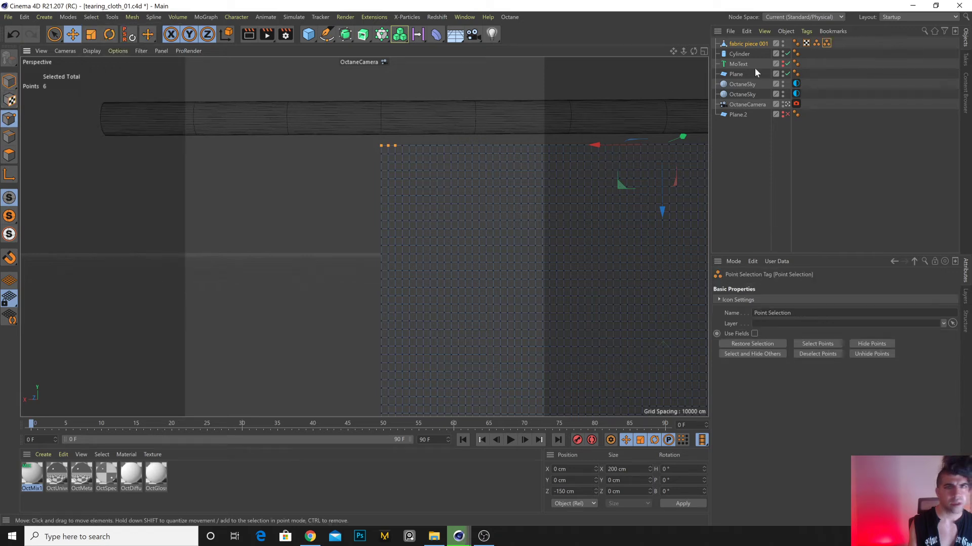
left_click(755, 312)
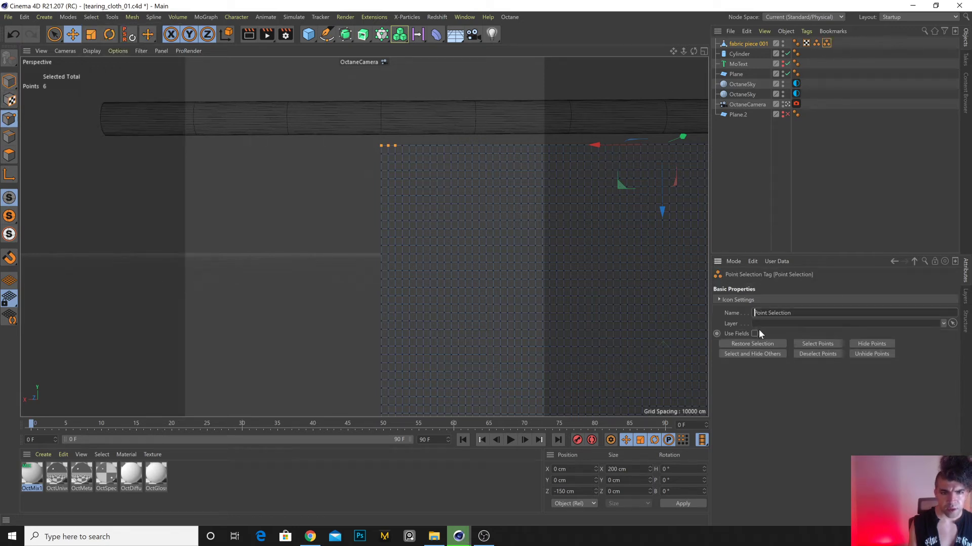
type("3pt corner")
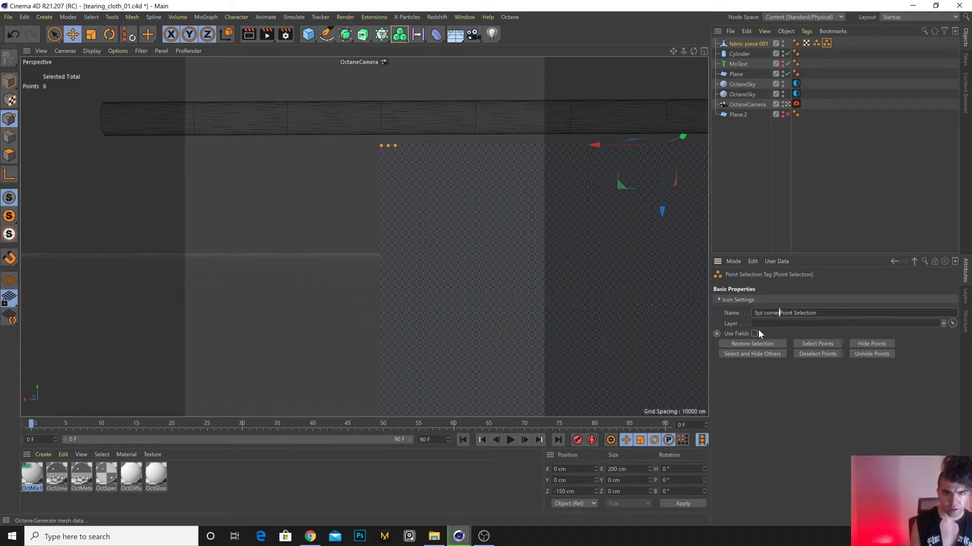
key("Delete")
key("Delete")
key("Delete")
key("Delete")
key("Delete")
key("Return")
Return to model mode and set the horizontal rod cylinder's Y position to 396 cm.
left_click(830, 82)
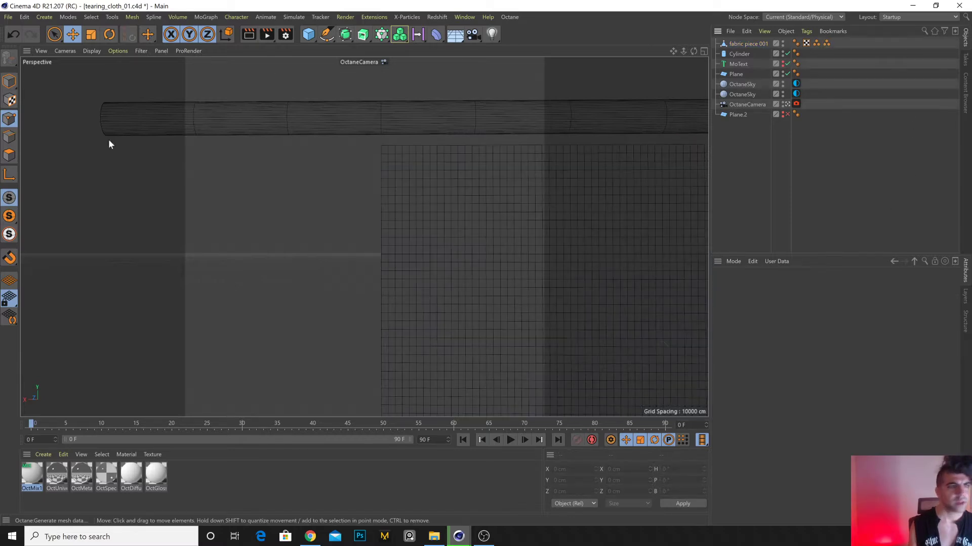
left_click(9, 82)
scroll(399, 237, "down", 9)
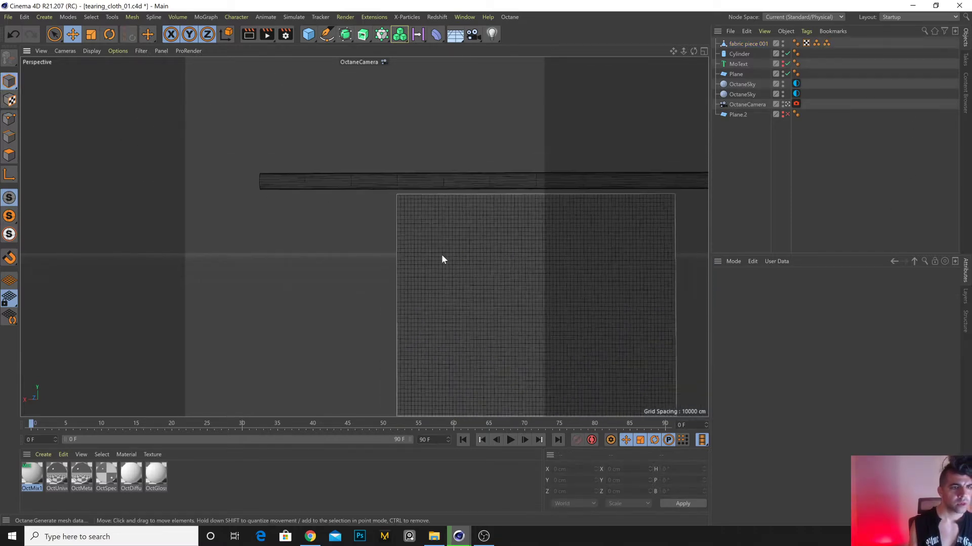
middle_click_drag(556, 296, 359, 201, "alt")
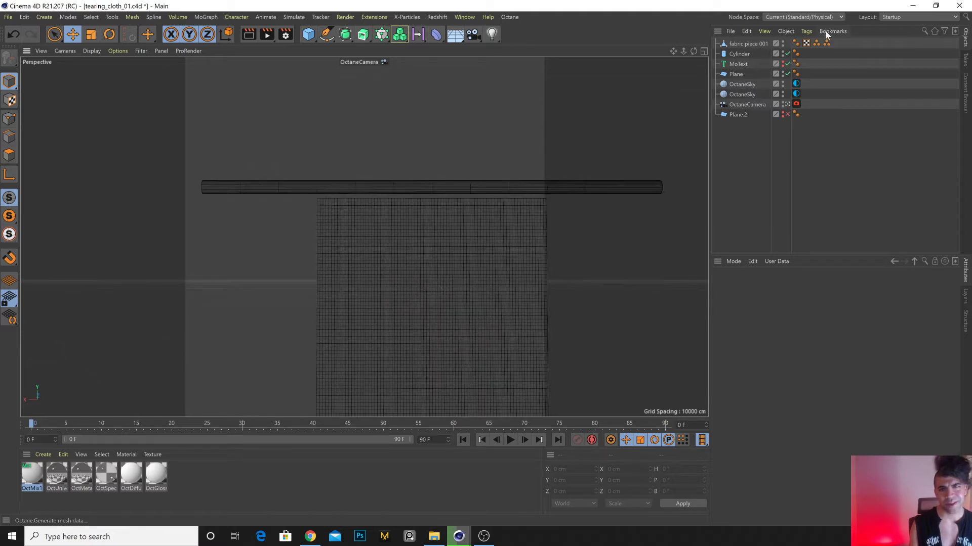
left_click_drag(332, 187, 514, 140, "alt")
left_click(327, 166)
left_click(742, 287)
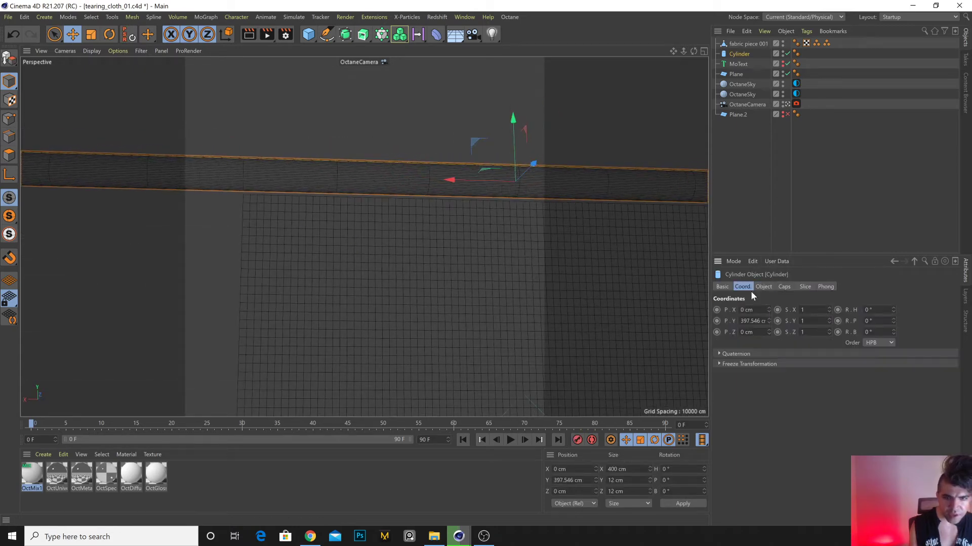
double_click(752, 321)
type("390")
key("Return")
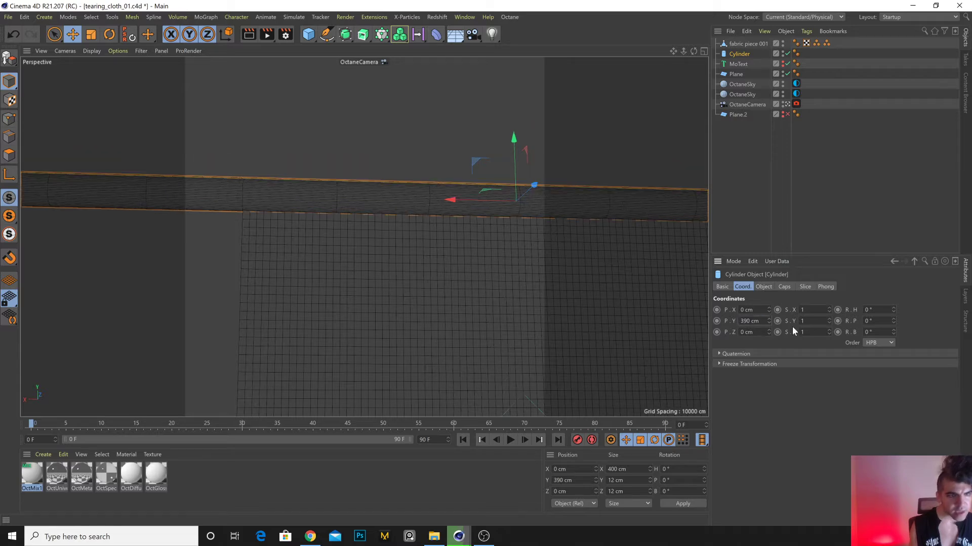
left_click_drag(768, 318, 768, 322)
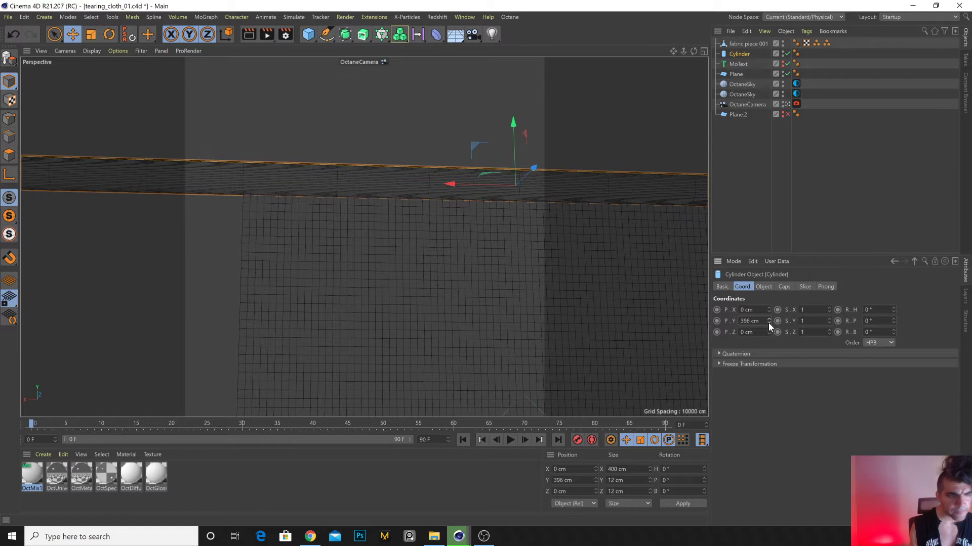
left_click_drag(320, 213, 407, 278, "alt")
Reset the OctaneCamera's transform and reposition it at Y 238 cm and Z -865.274 cm, facing the hanging fabric.
left_click(748, 104)
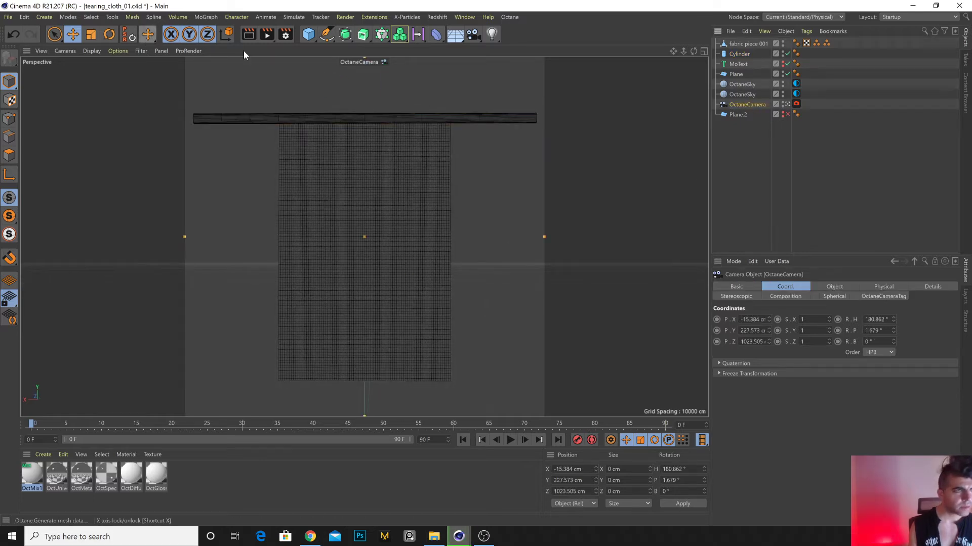
left_click(130, 34)
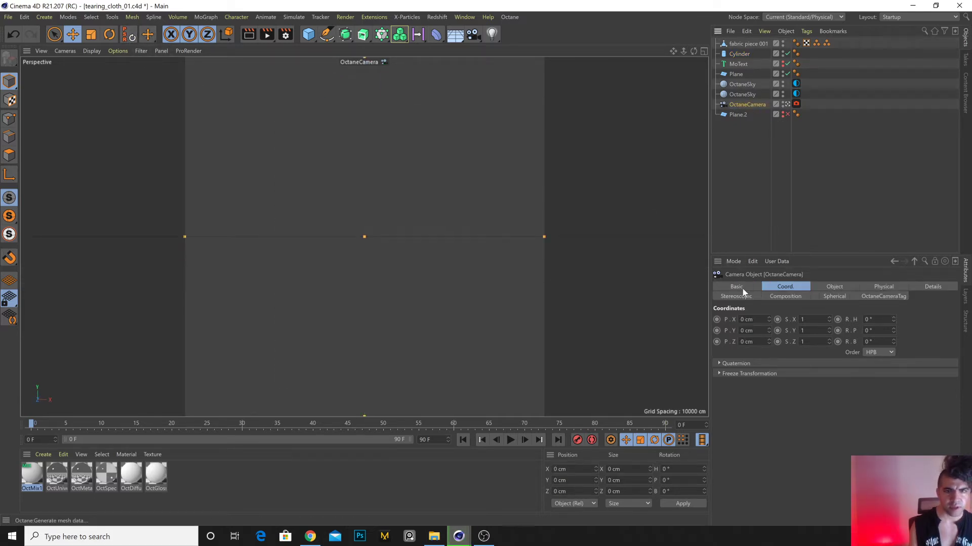
middle_click(499, 219)
left_click_drag(536, 115, 537, 228)
mouse_move(769, 330)
left_mouse_down()
mouse_move(769, 293)
mouse_move(767, 341)
mouse_move(770, 314)
left_mouse_up()
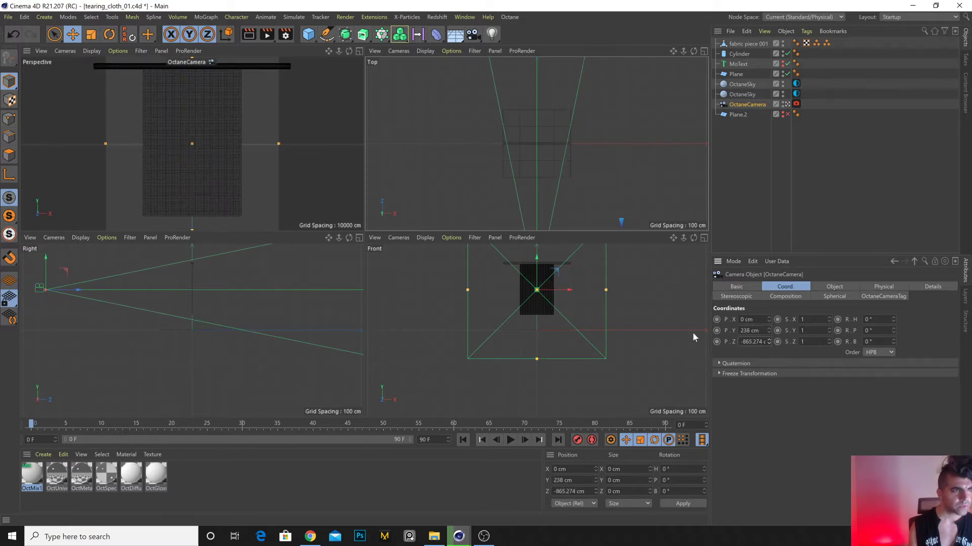
middle_click(256, 166)
Save the project, and save an incremental copy as tearing_cloth_02.c4d.
key("ctrl+s")
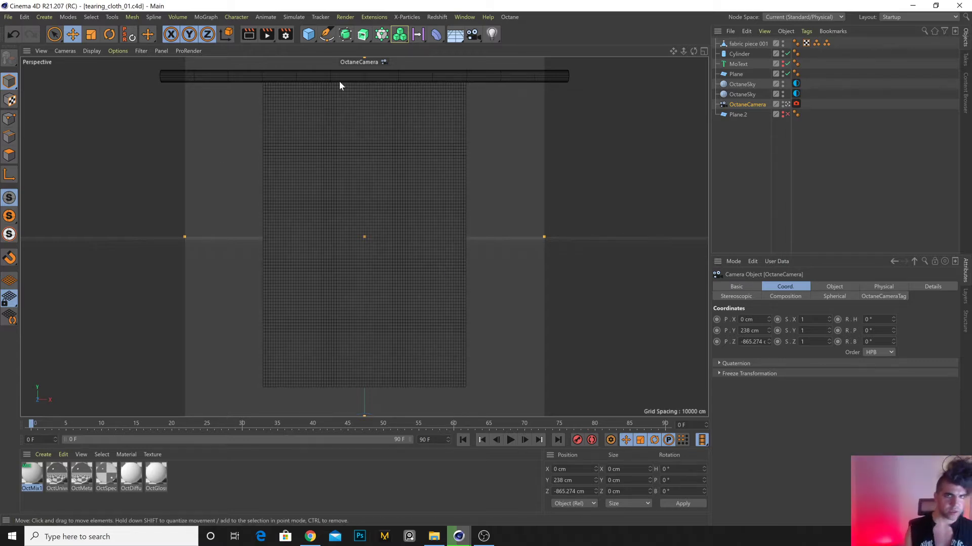
left_click(8, 16)
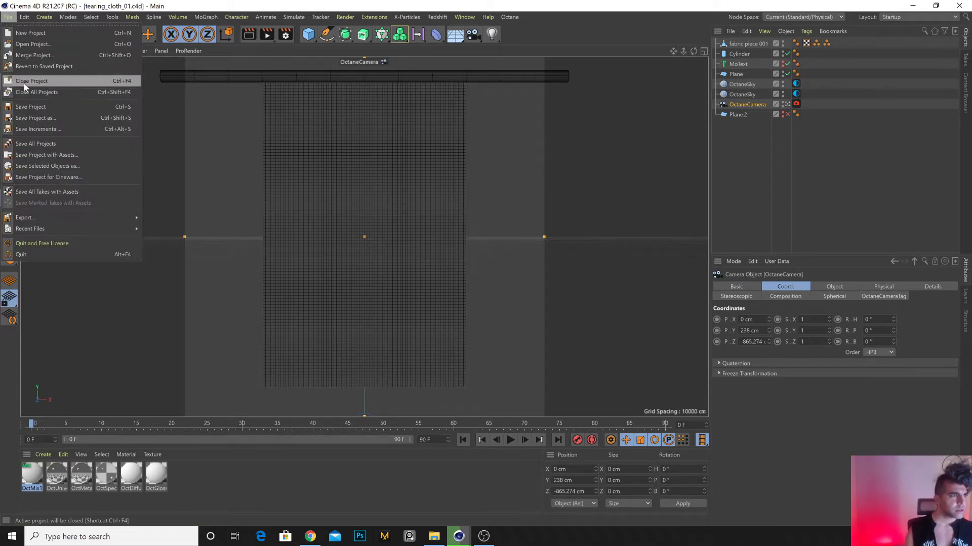
left_click(44, 129)
left_click(844, 87)
Thin the rod cylinder to 8 cm in diameter and set its Y position to 394 cm.
left_click(739, 54)
left_click(764, 287)
key("Return")
left_click(781, 175)
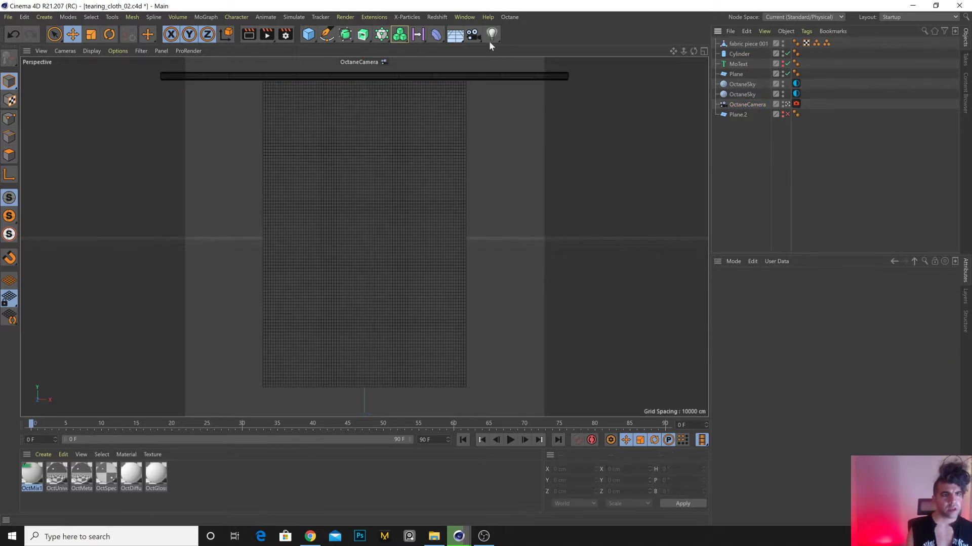
left_click(421, 126)
left_click(501, 77)
left_click(741, 287)
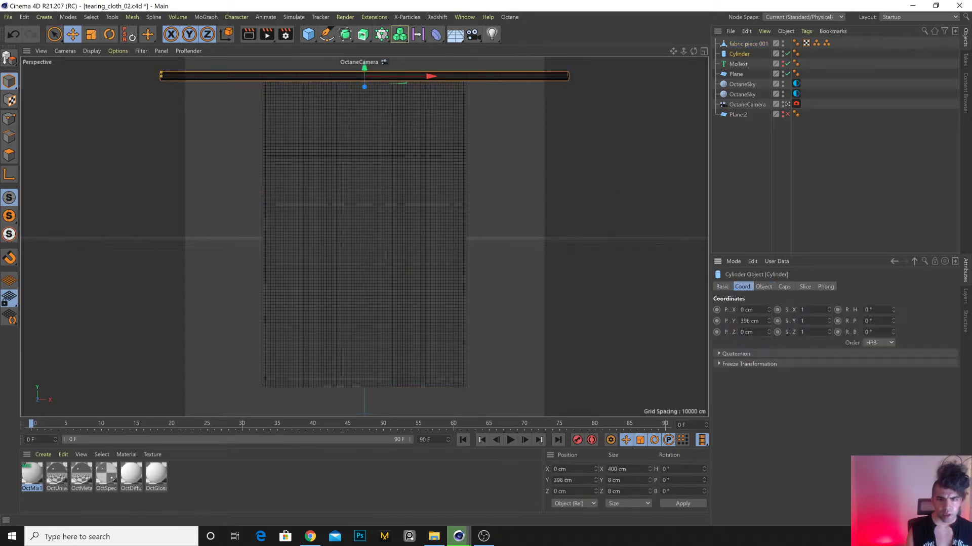
left_click(769, 323)
left_click(769, 323)
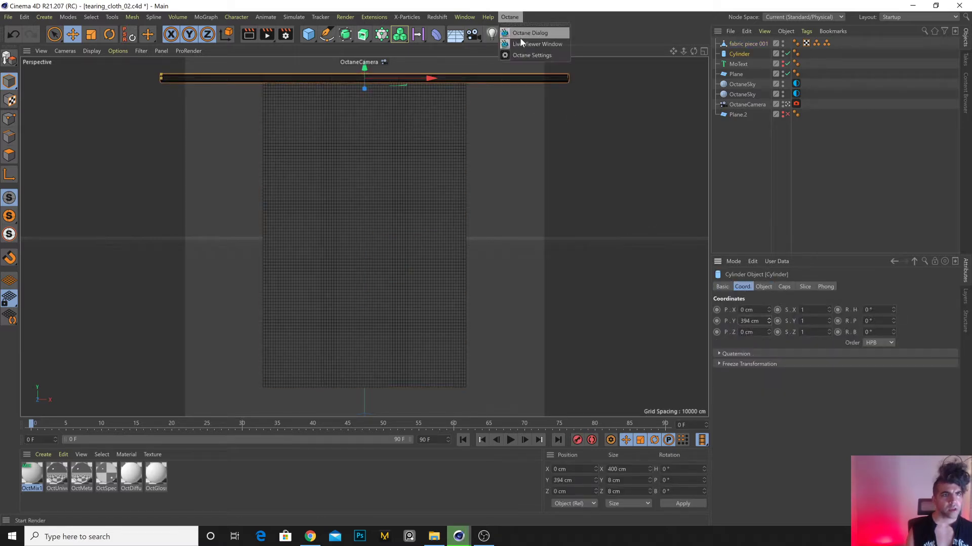
Play back the rendered glassy fabric cube test frames in the Picture Viewer, and return to the scene.
mouse_move(458, 536)
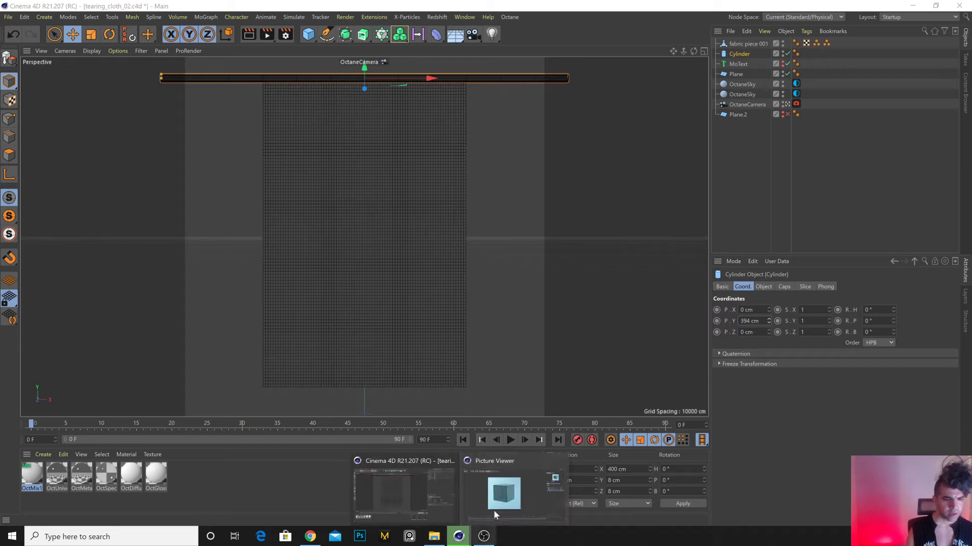
left_click(490, 490)
mouse_move(260, 420)
left_mouse_down()
mouse_move(217, 414)
mouse_move(281, 415)
mouse_move(259, 419)
left_mouse_up()
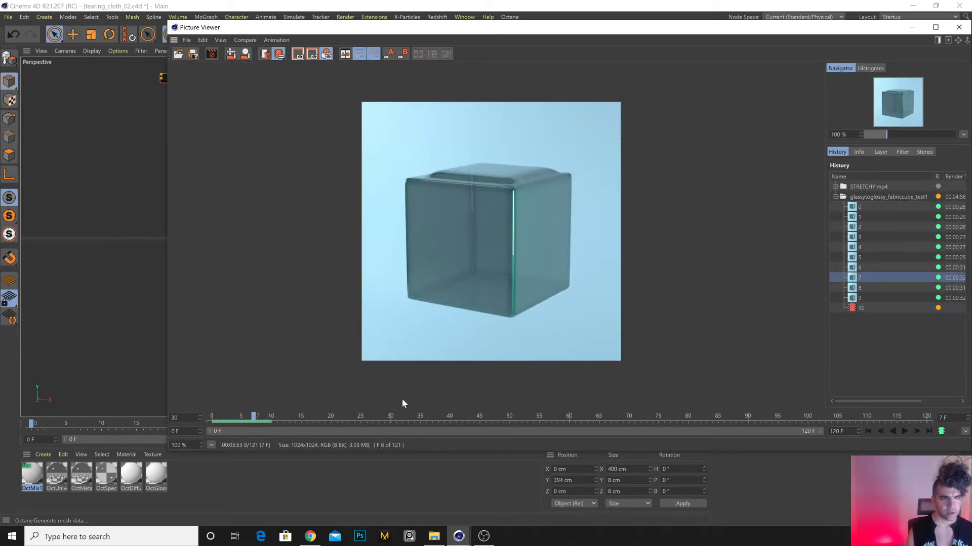
left_click(904, 431)
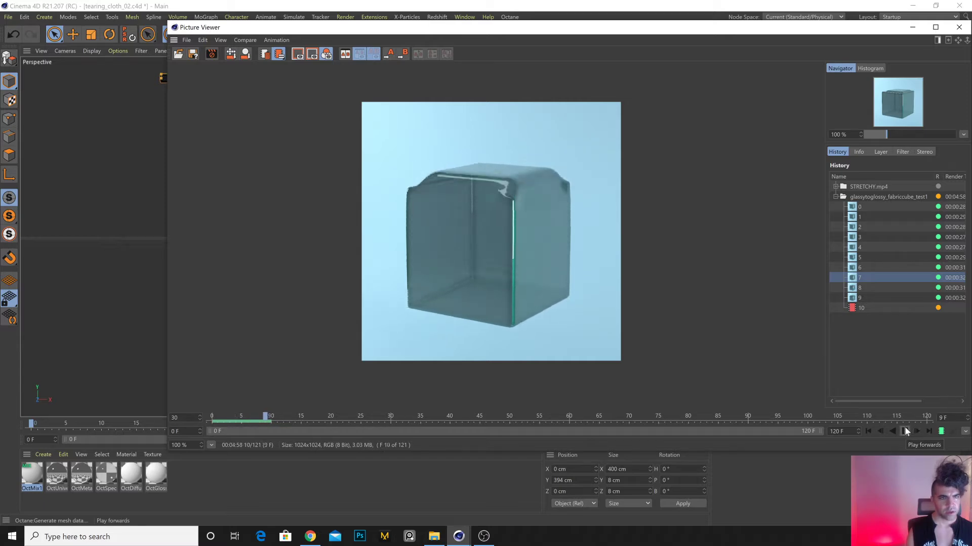
left_click(904, 432)
left_click(901, 35)
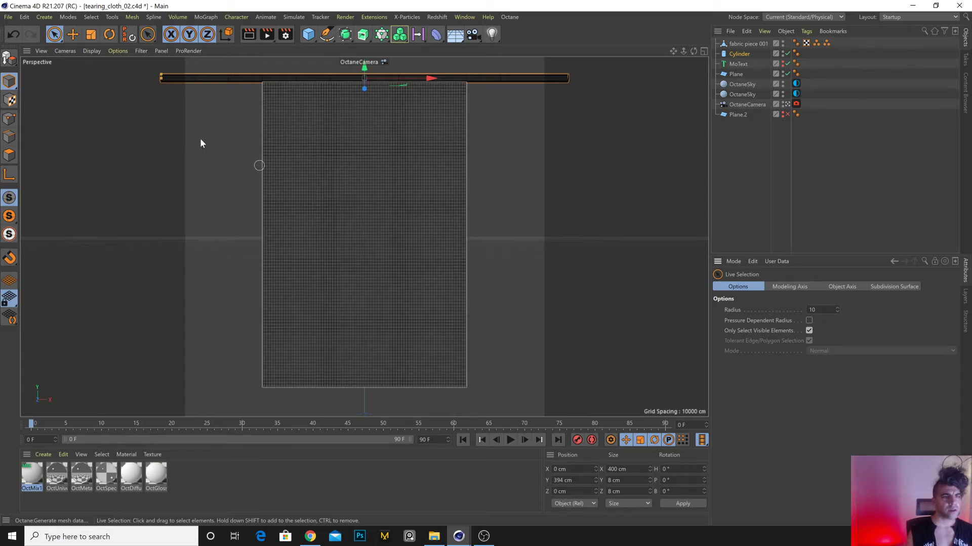
Apply an X-Particles cloth setup to fabric piece 001, with constraints, gravity, an emitter and a cloth modifier.
left_click(72, 34)
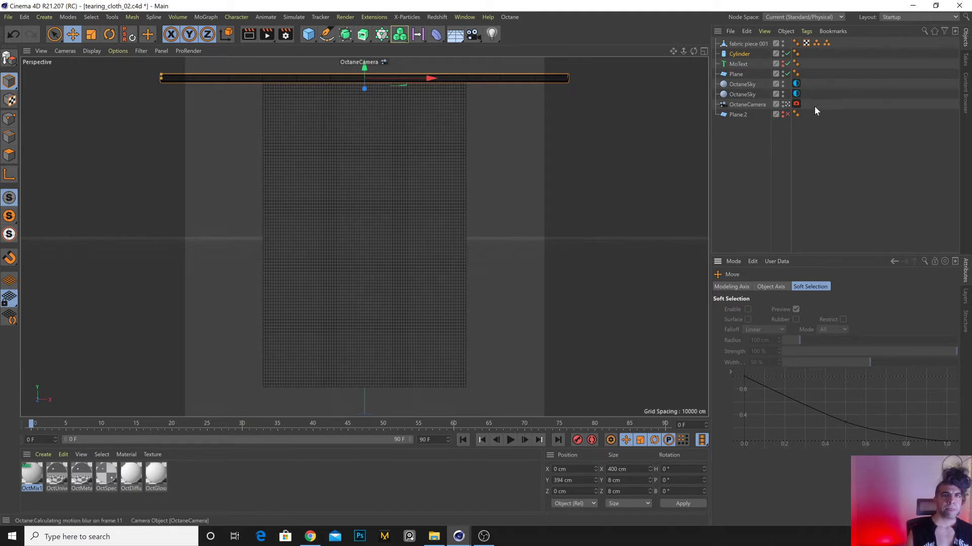
left_click(745, 44)
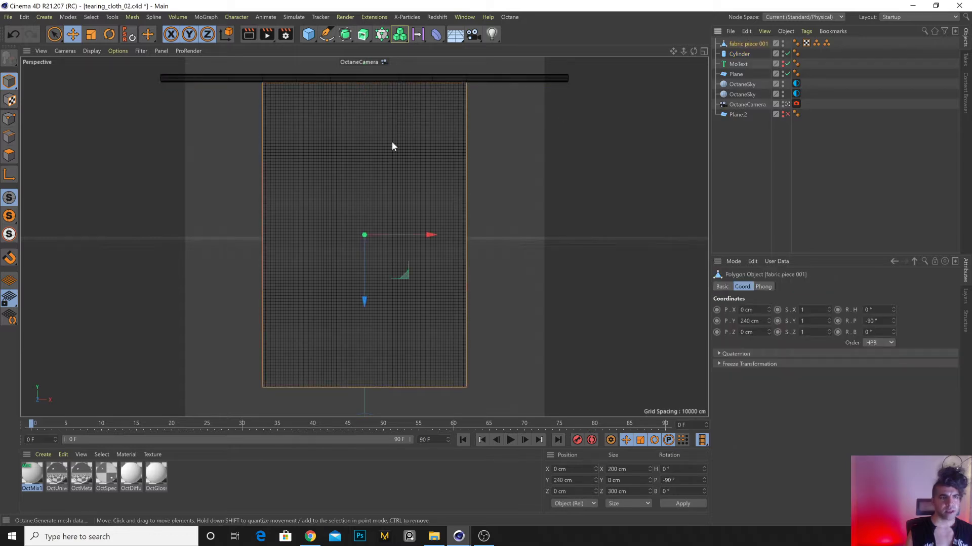
left_click(406, 16)
mouse_move(426, 124)
mouse_move(493, 121)
left_click(563, 129)
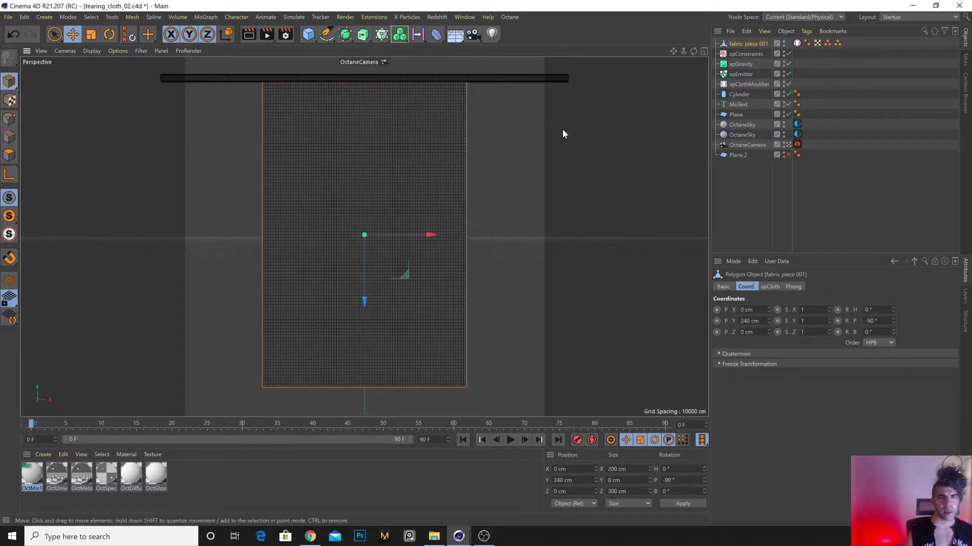
Pin the xpCloth tag of fabric piece 001 to the 10pt_corner select point selection, and preview the cloth simulation.
left_click(797, 43)
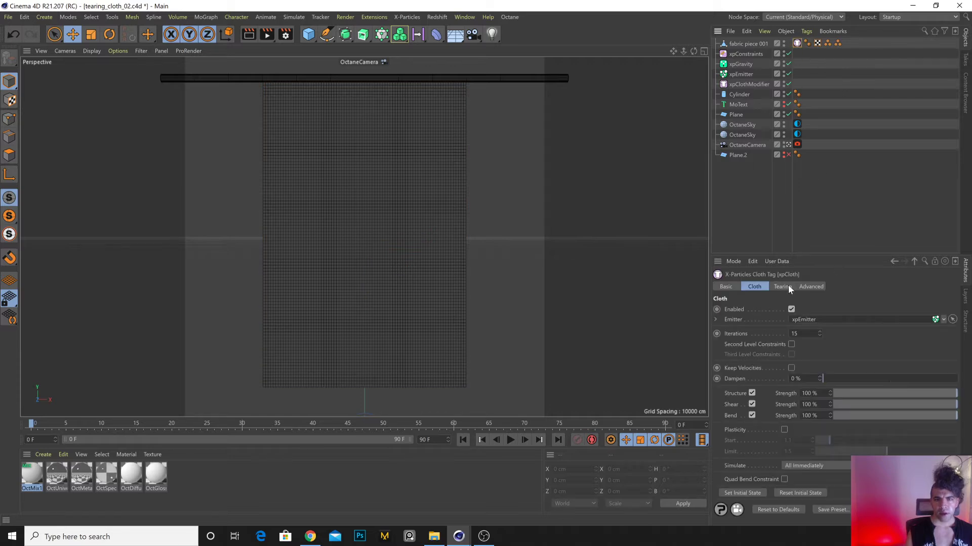
left_click(782, 286)
scroll(819, 335, "up", 2)
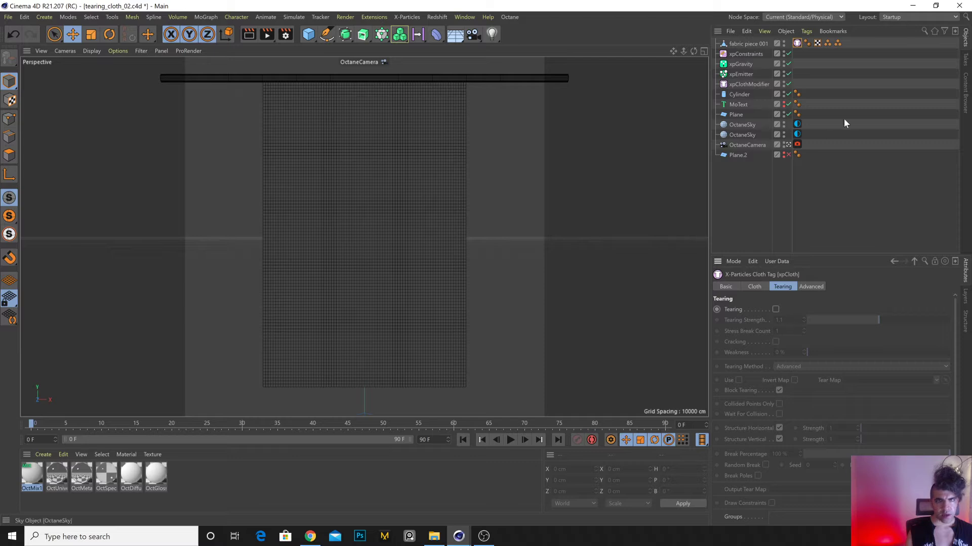
left_click(812, 287)
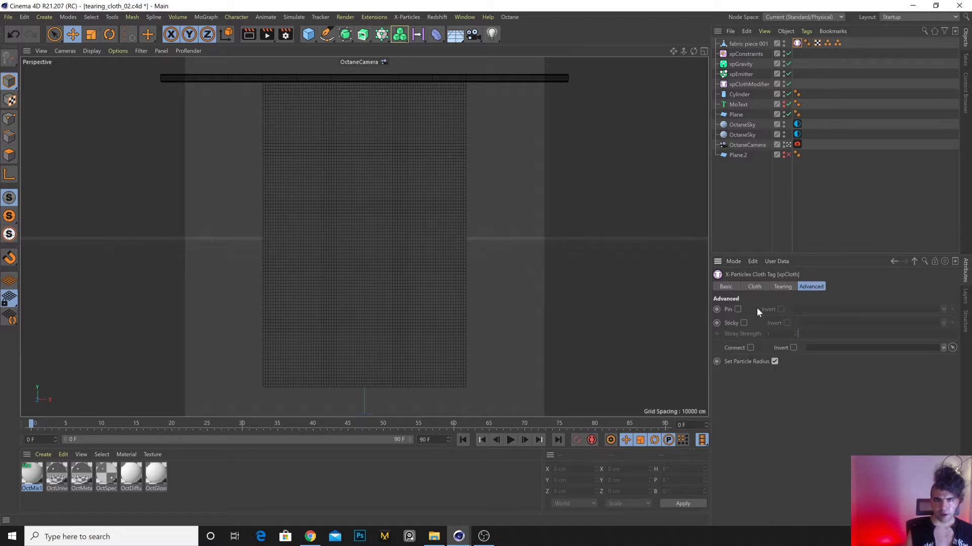
left_click(836, 43)
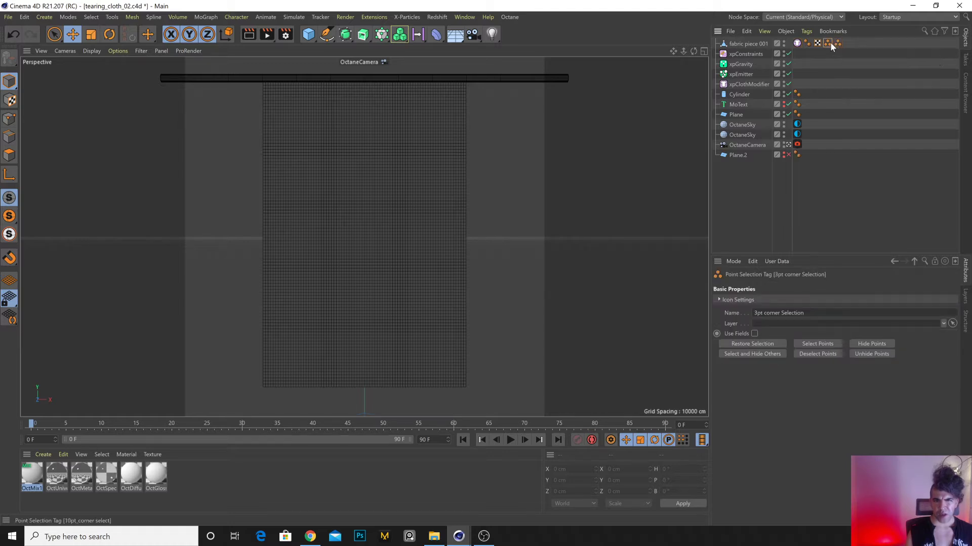
left_click(797, 44)
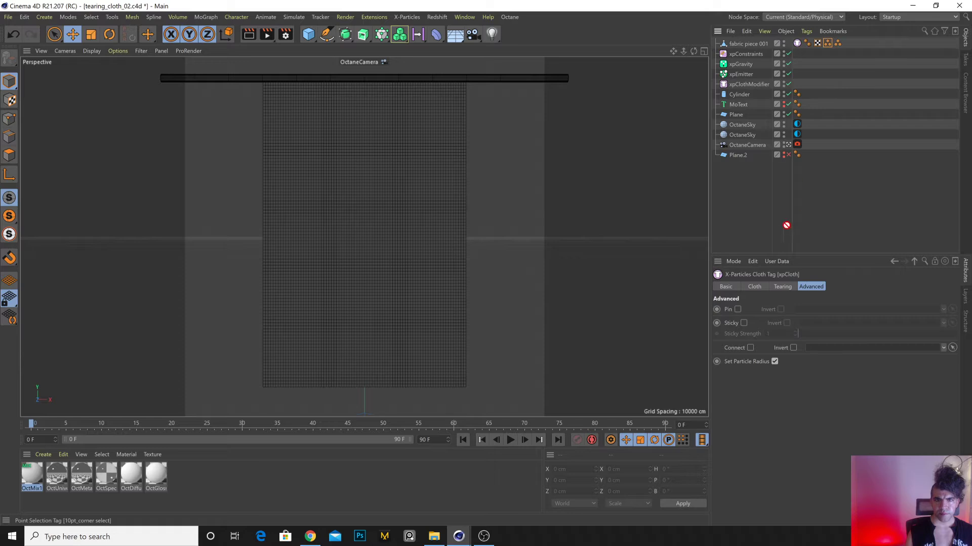
left_click(737, 310)
left_click_drag(828, 43, 822, 291)
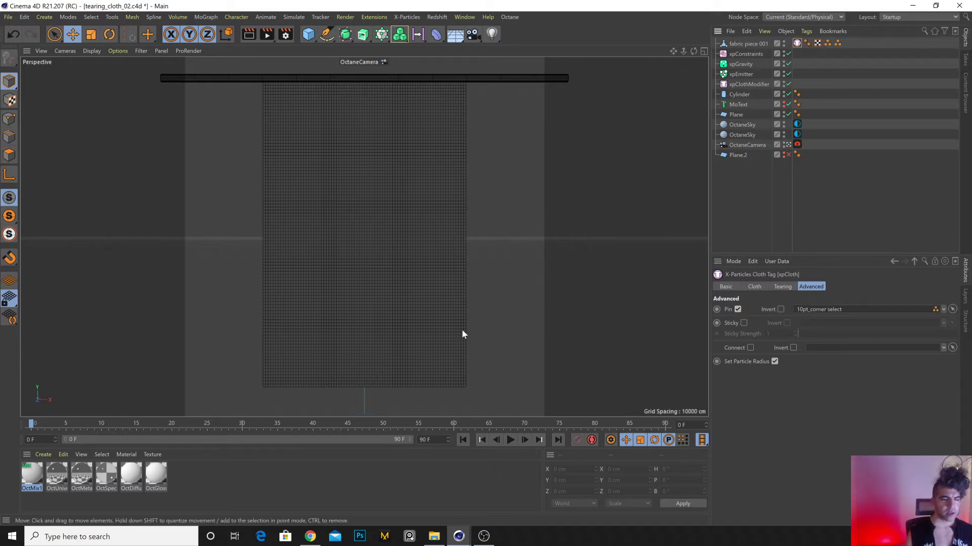
left_click(520, 440)
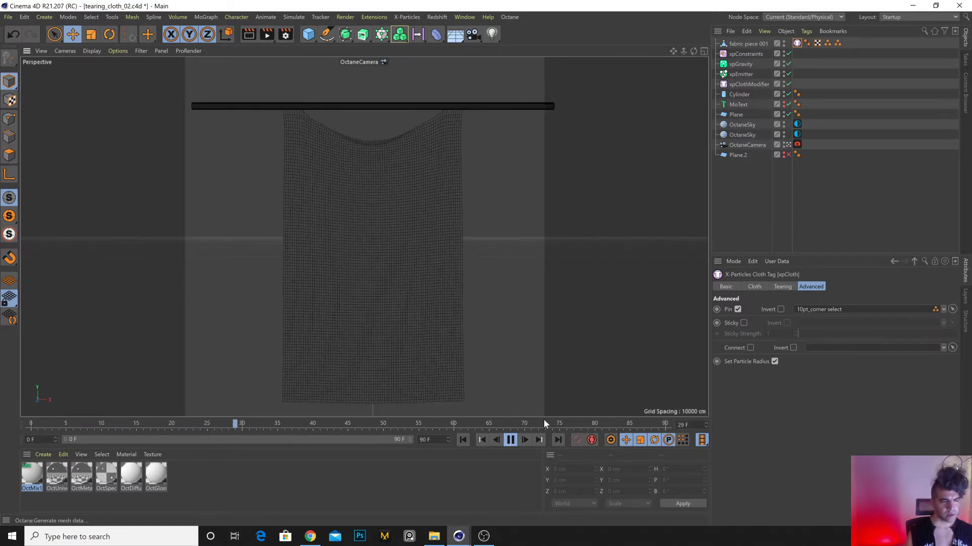
left_click(511, 441)
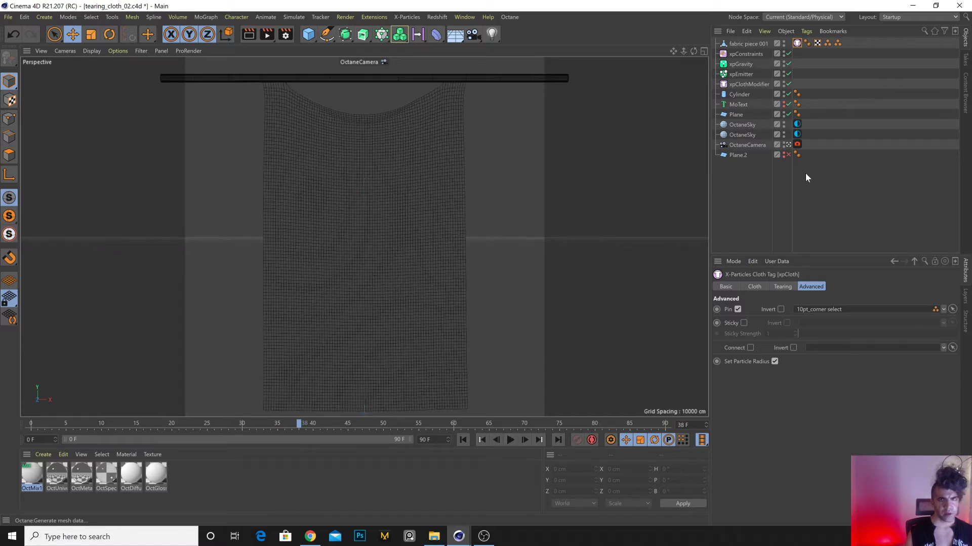
Pull the OctaneCamera back to a Z position of about -1072 cm, and lower it slightly.
left_click(745, 144)
left_click_drag(771, 341, 771, 375)
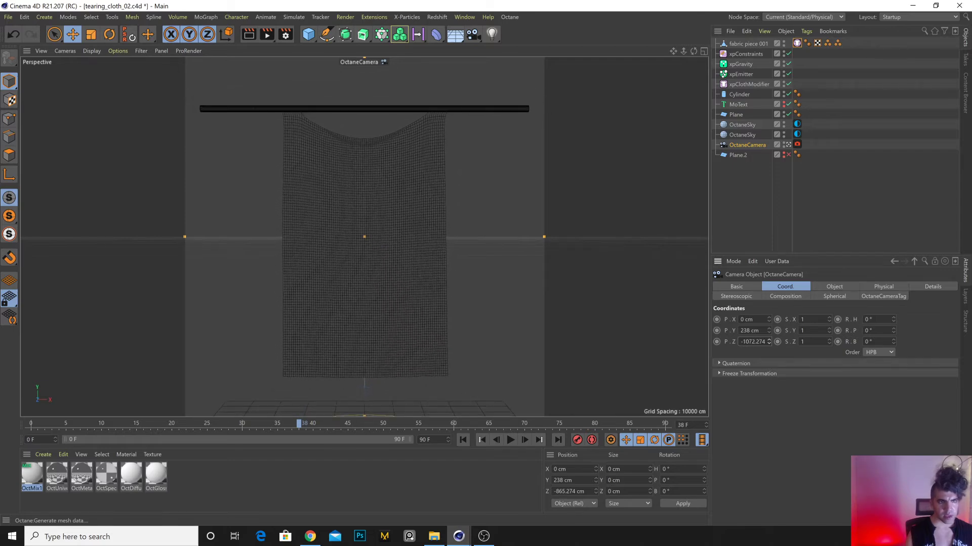
left_click_drag(768, 330, 768, 342)
Lengthen the rod cylinder to a height of 511 cm, and replay the cloth simulation from the start.
left_click(740, 96)
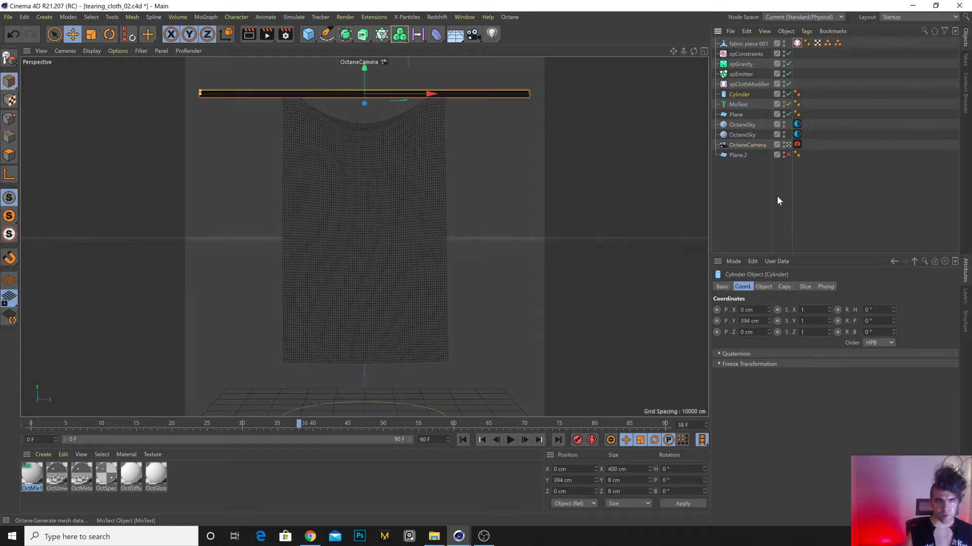
left_click(769, 287)
mouse_move(804, 320)
left_mouse_down()
mouse_move(805, 311)
mouse_move(804, 319)
left_mouse_up()
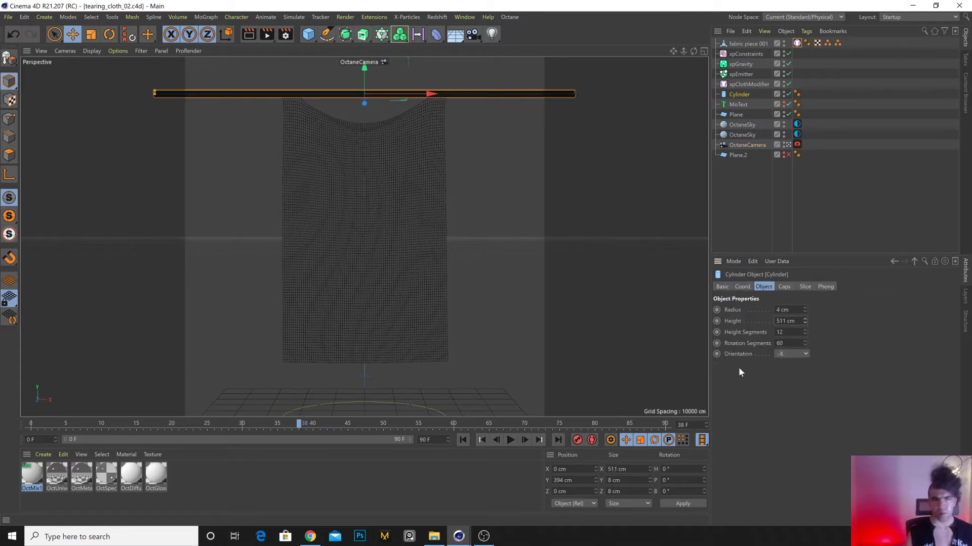
left_click(463, 440)
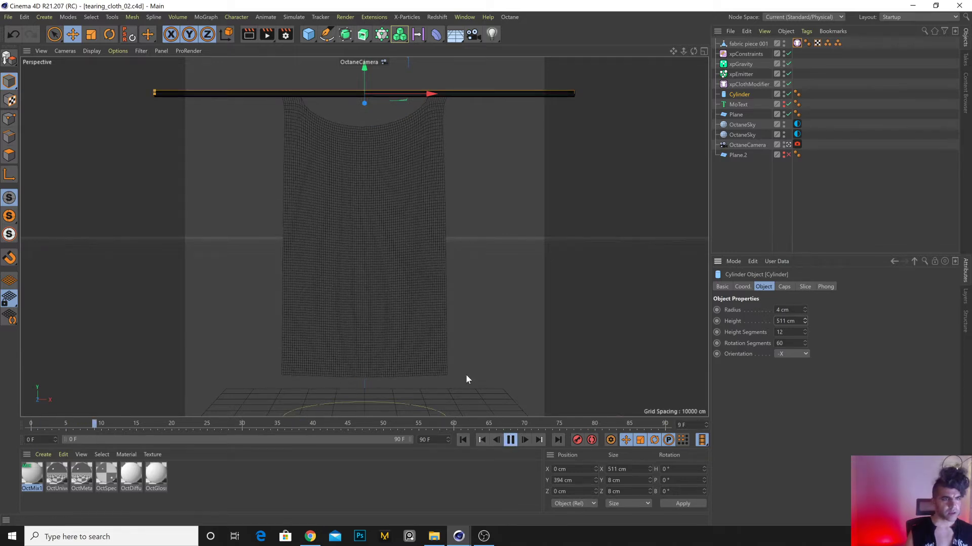
left_click(510, 441)
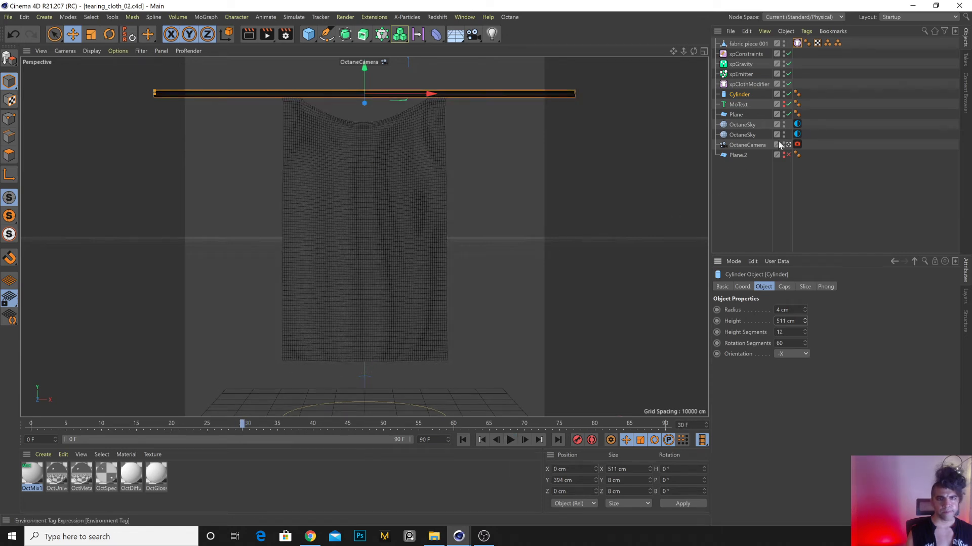
Scale the floor plane up to about 835 cm square, save the project, and return to the first frame.
left_click(482, 400)
key("t")
left_click_drag(525, 405, 505, 415)
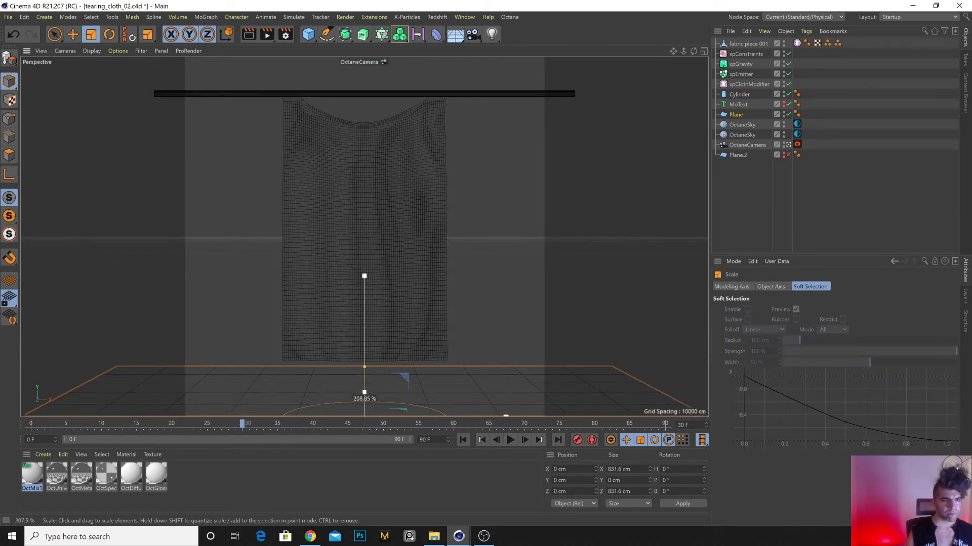
key("e")
key("ctrl+s")
left_click(462, 440)
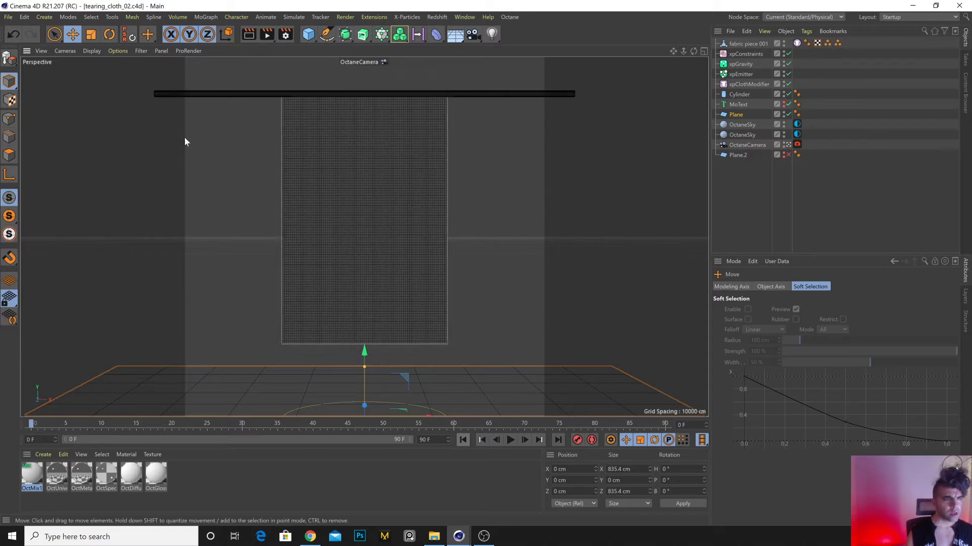
Set a vertex weight of 0 % on all polygons of fabric piece 001 to create a vertex map.
left_click(48, 161)
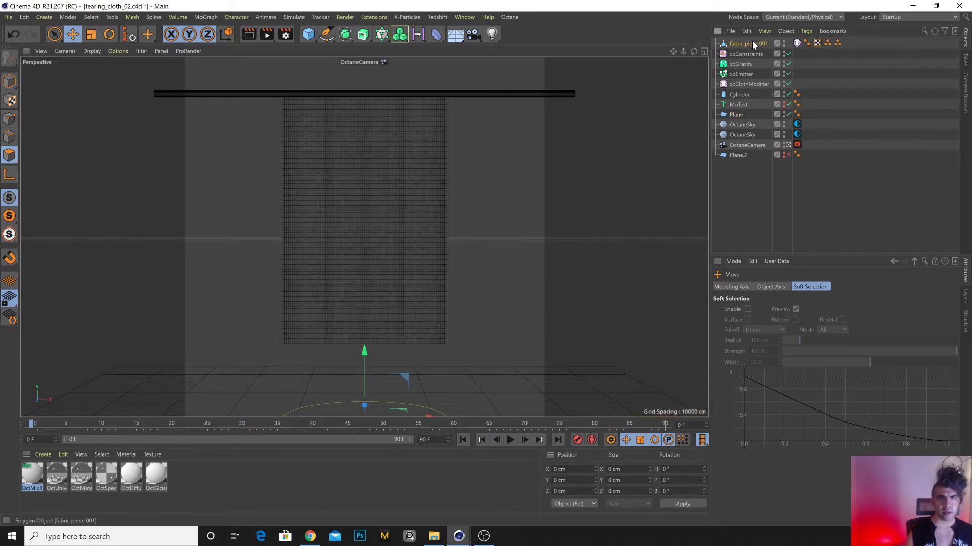
left_click(752, 44)
left_click(91, 16)
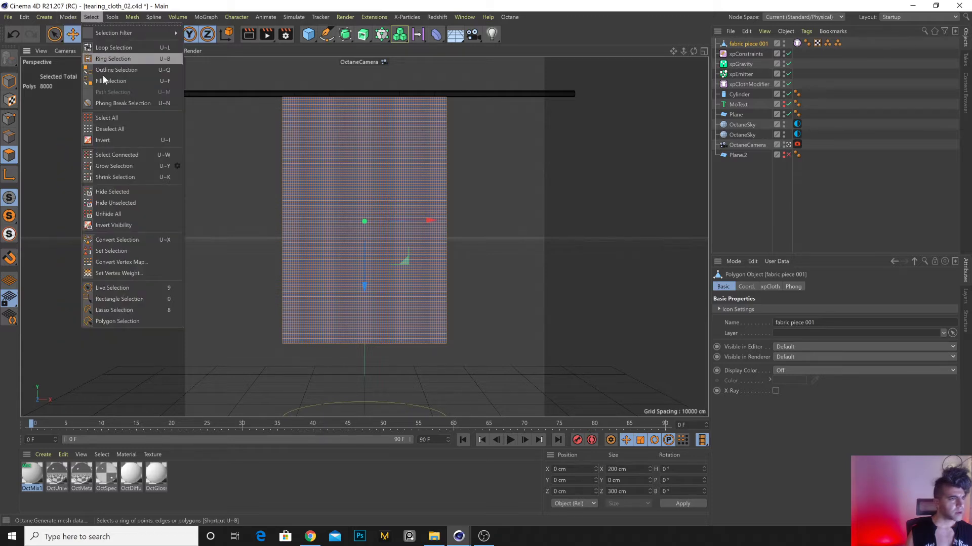
left_click(131, 263)
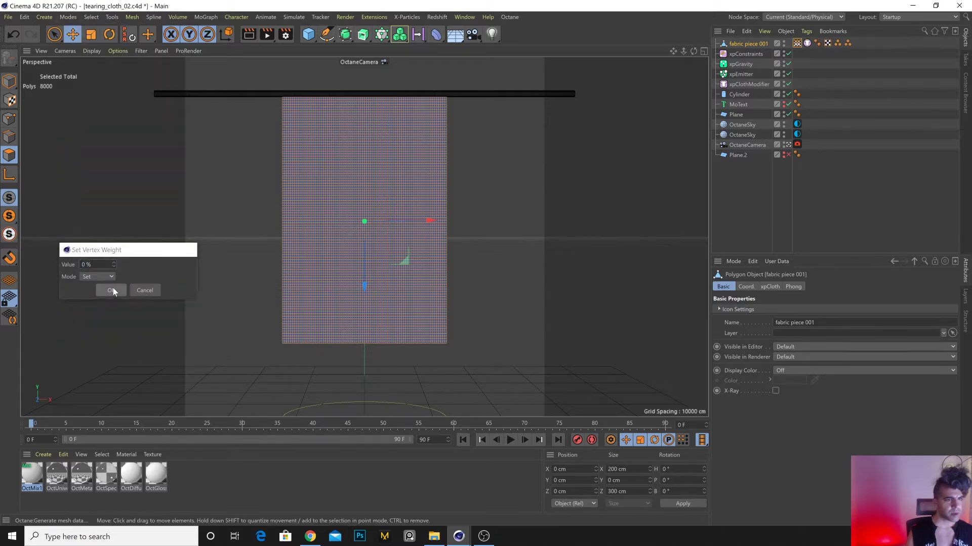
left_click(111, 289)
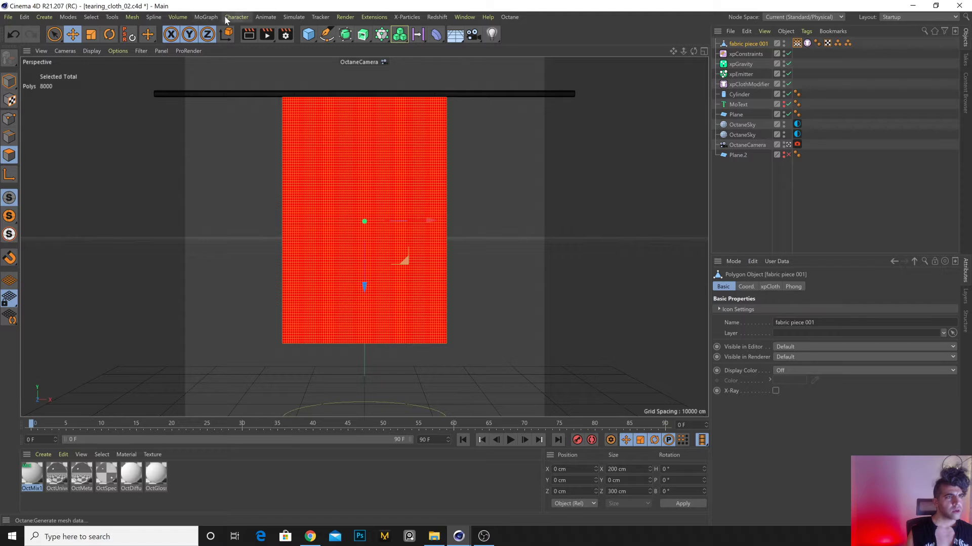
Paint a wavy vertical strip on the fabric's vertex map from the upper edge to near the lower edge with the Paint Tool.
left_click(205, 16)
mouse_move(111, 19)
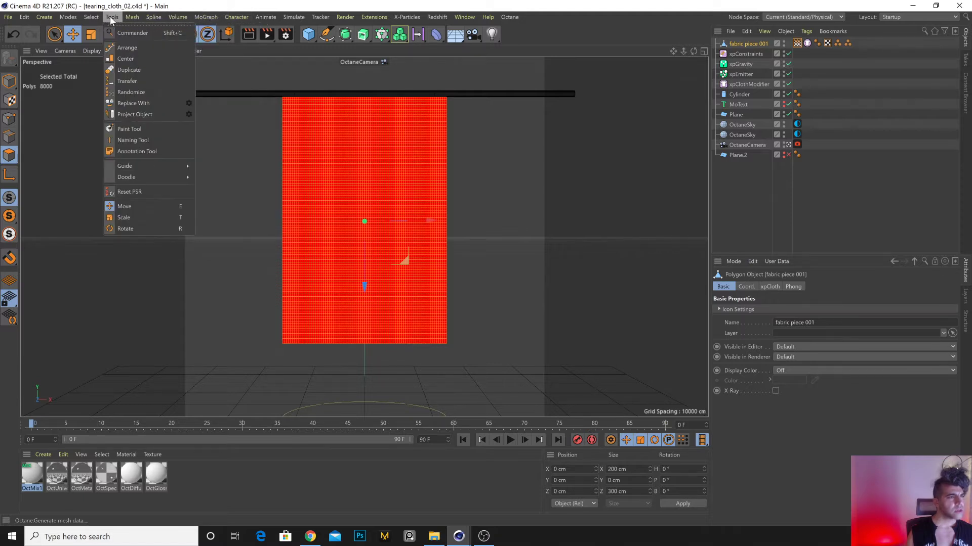
left_click(133, 128)
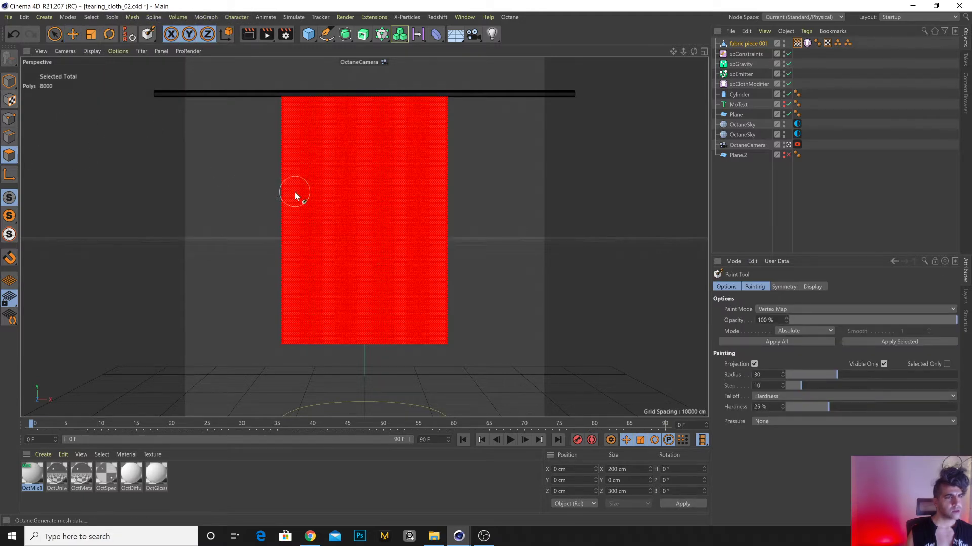
left_click(321, 103)
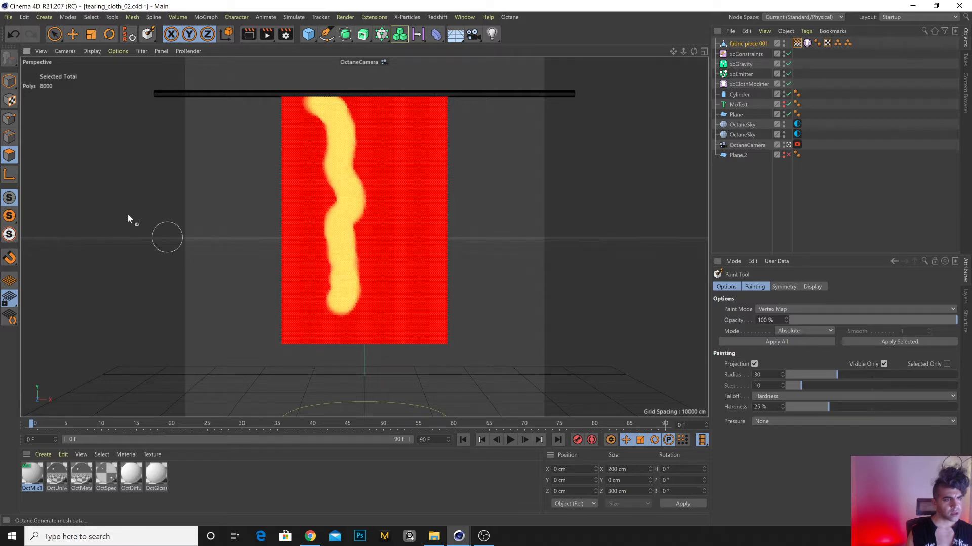
left_click(9, 81)
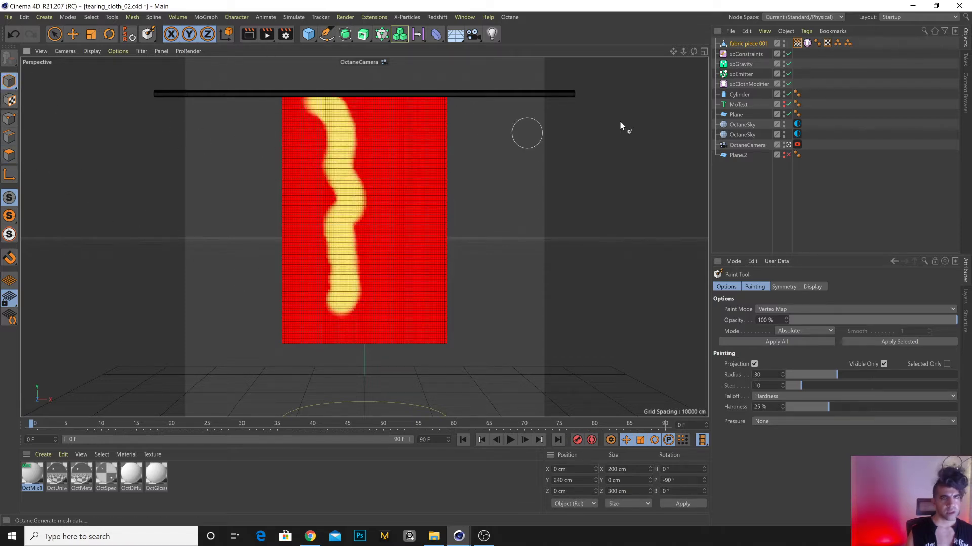
Rename the fabric's vertex map tag as tear map 01, and return to the Move tool.
left_click(739, 44)
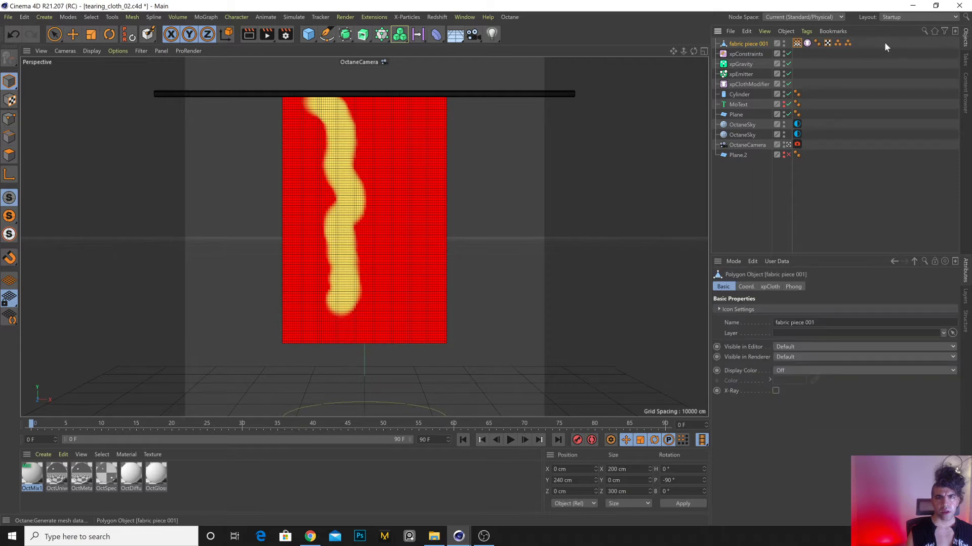
left_click(797, 43)
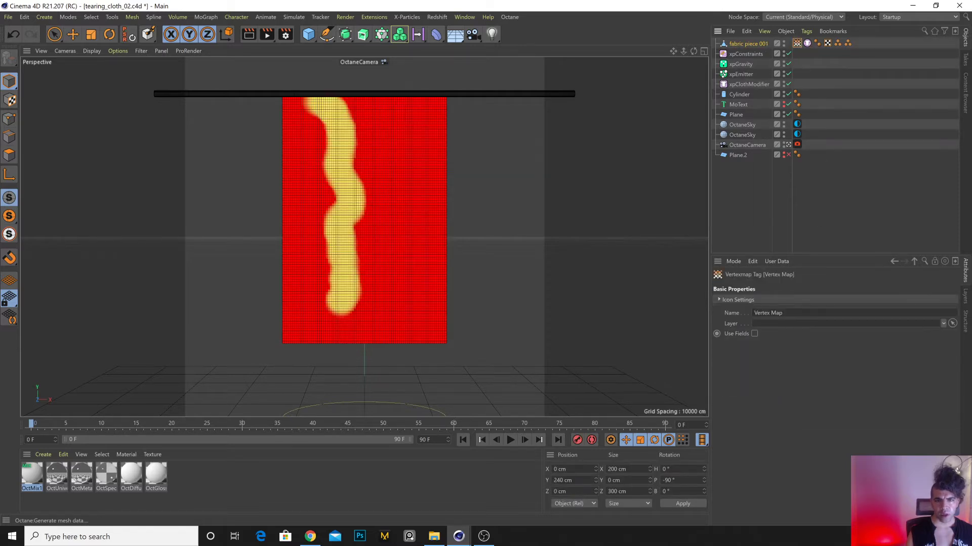
left_click(770, 313)
type("tear map 01")
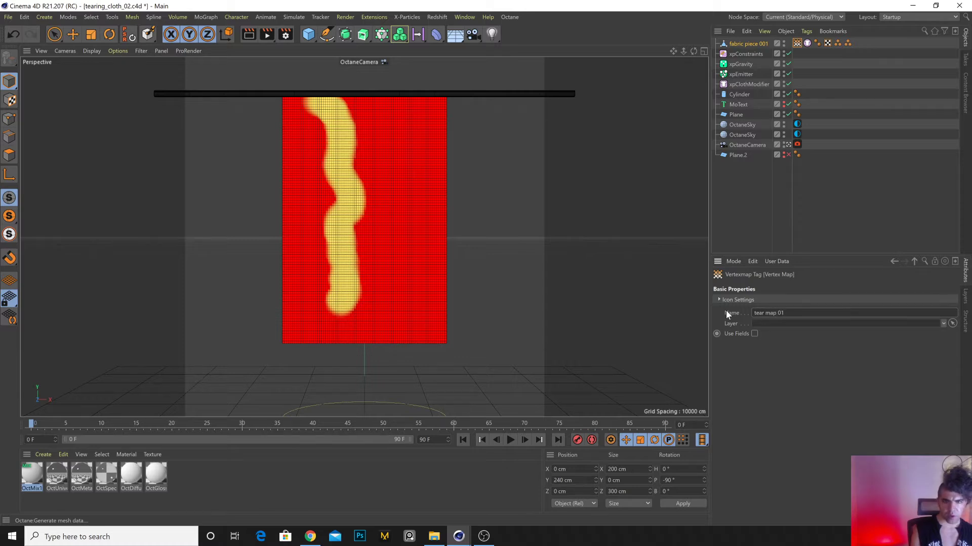
key("Return")
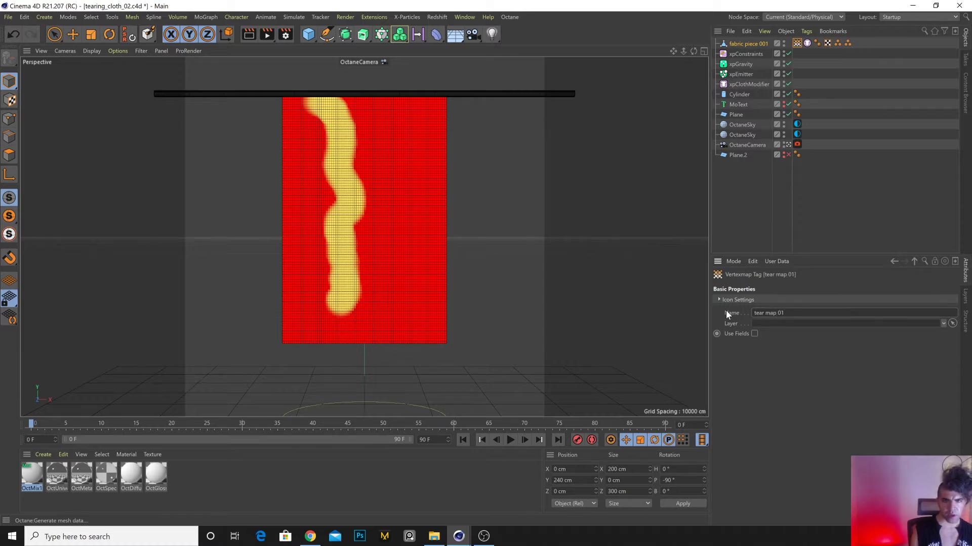
left_click(72, 35)
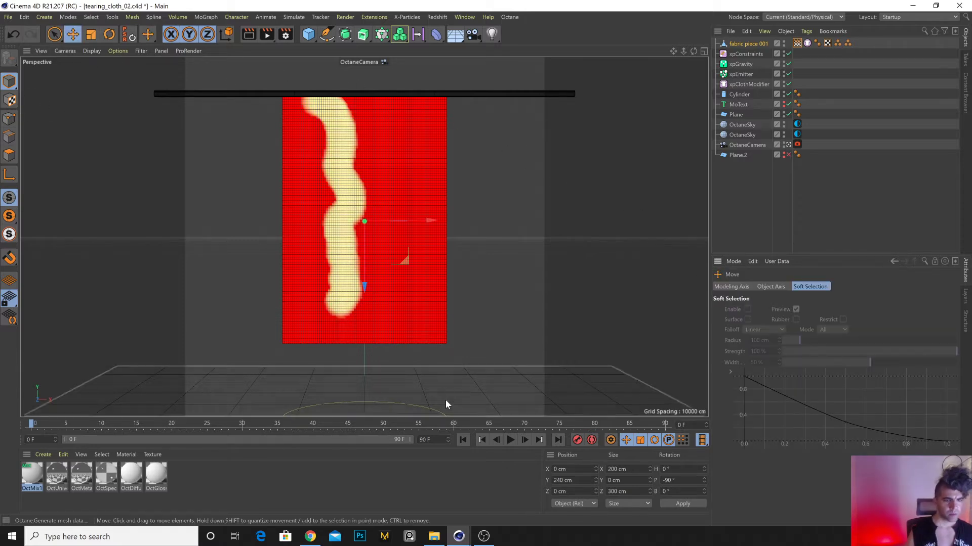
Enable tearing in the fabric's xpCloth tag, and assign tear map 01 as its tear map.
left_click(807, 43)
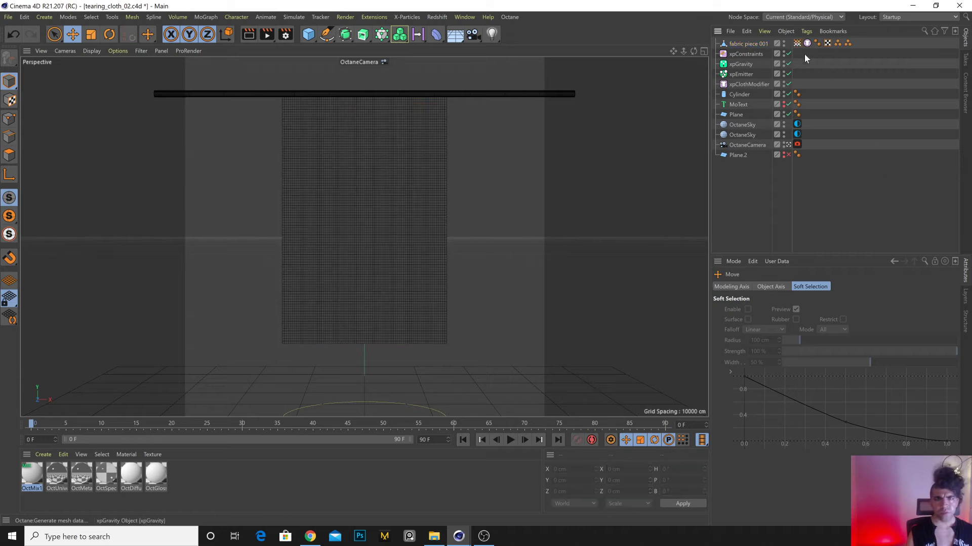
left_click(783, 287)
scroll(776, 306, "up", 2)
left_click(775, 309)
left_click_drag(797, 46, 875, 382)
scroll(873, 382, "down", 2)
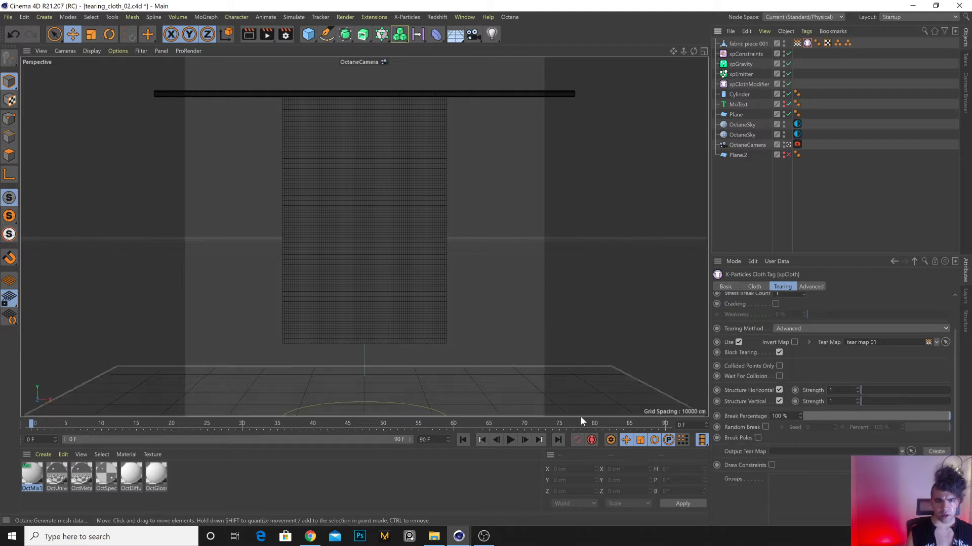
Play the tearing simulation twice to examine how the cloth rips, and return to the first frame and the tearing settings.
left_click(510, 439)
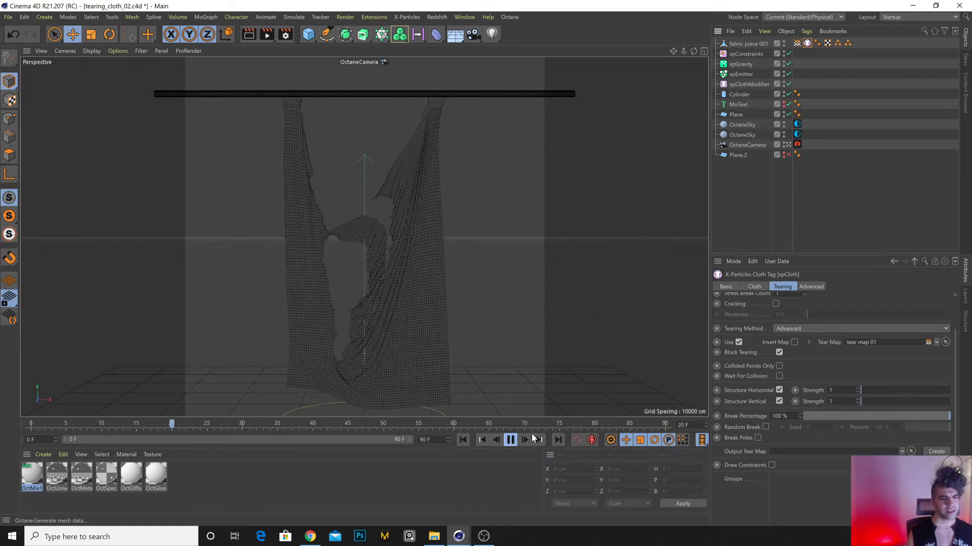
left_click(510, 440)
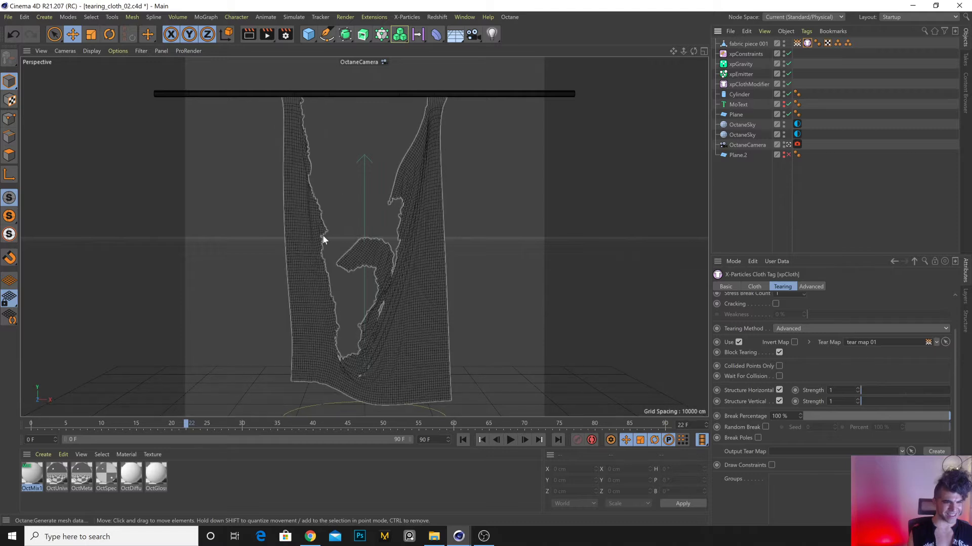
left_click(462, 440)
left_click(510, 440)
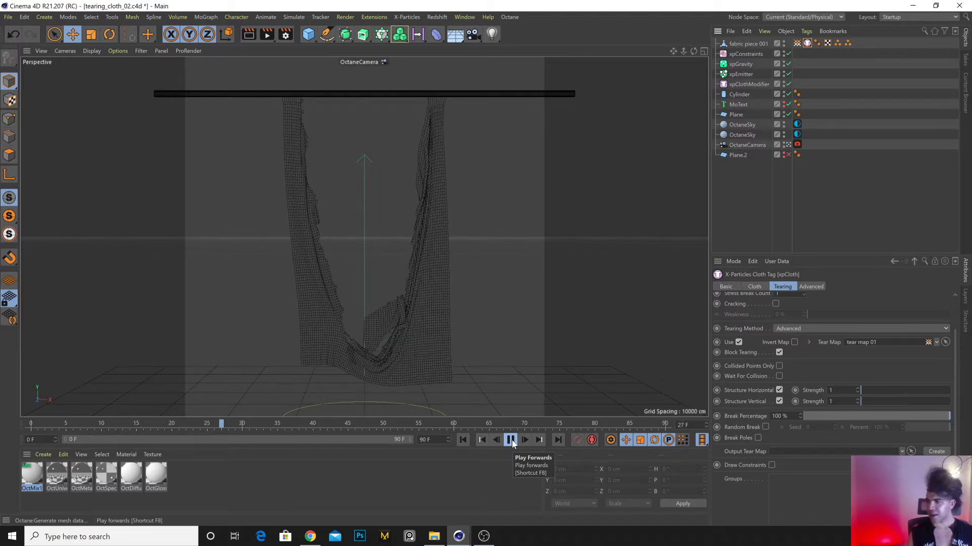
left_click(510, 440)
left_click(462, 439)
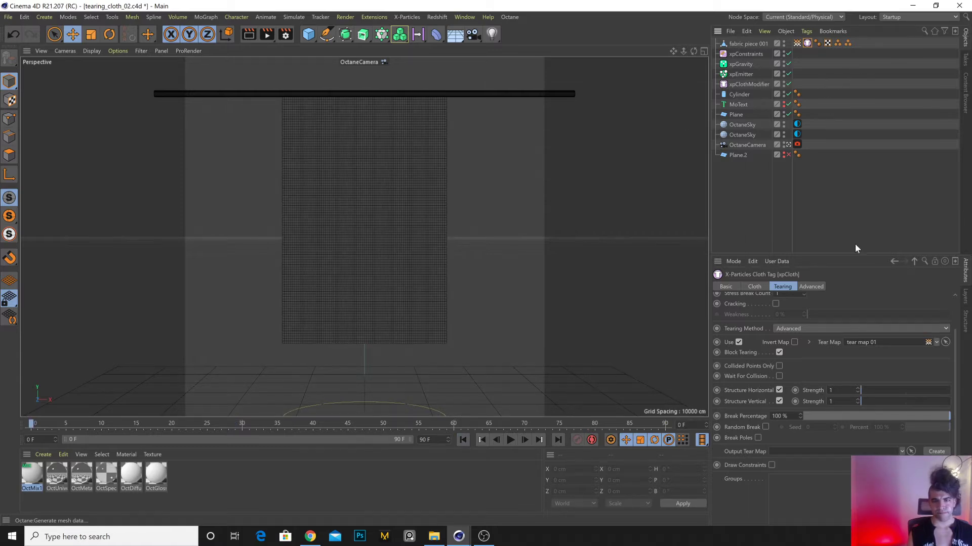
left_click_drag(958, 335, 958, 301)
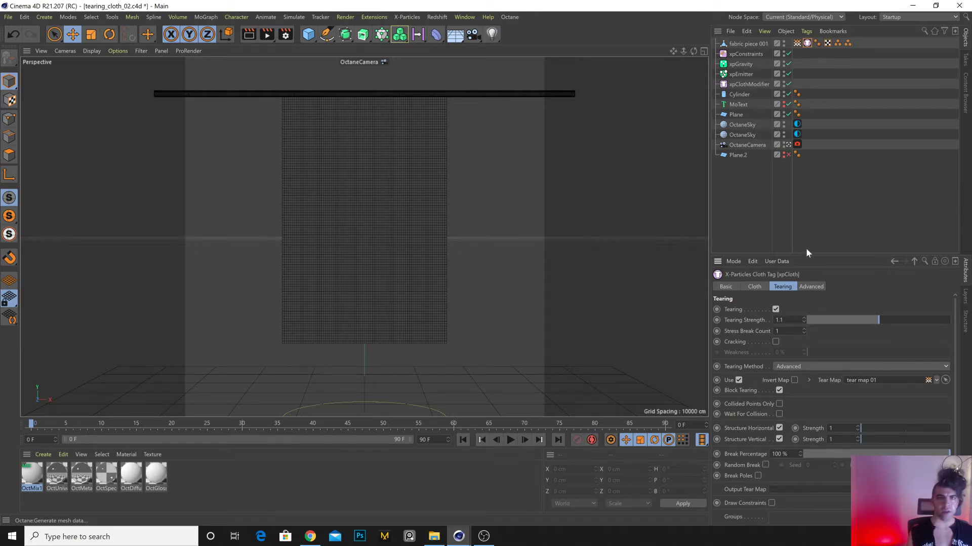
Review the painted tear map 01 on the fabric and the xpCloth tag's tearing and advanced settings.
left_click(797, 43)
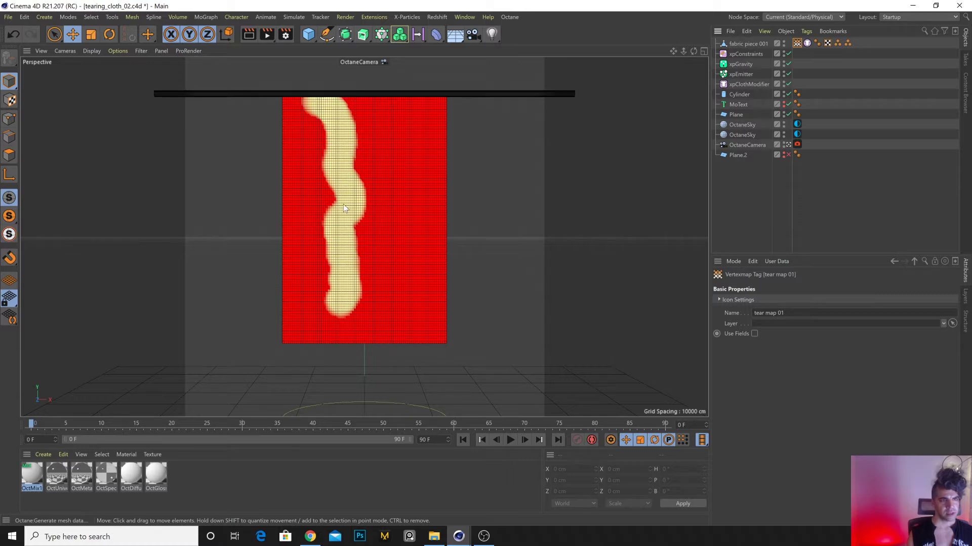
left_click(173, 76)
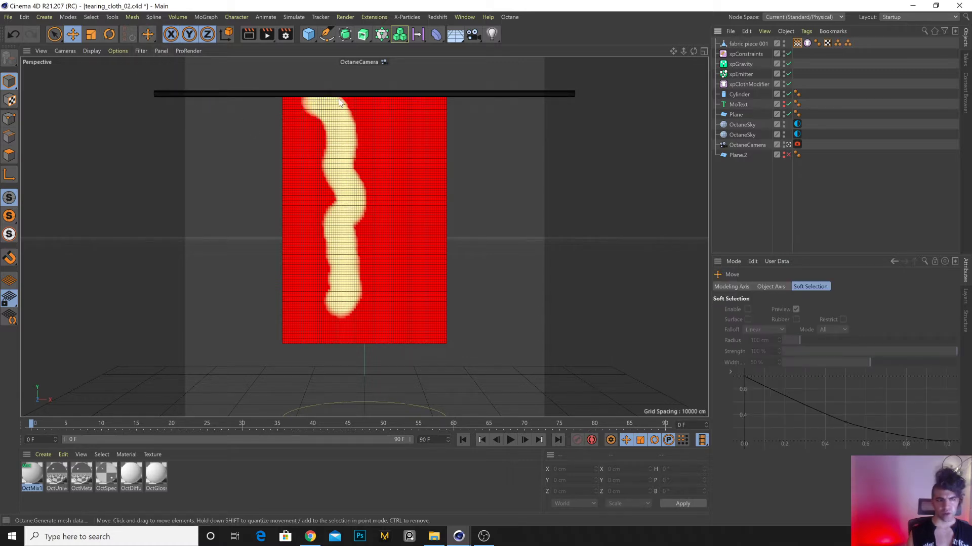
left_click(807, 43)
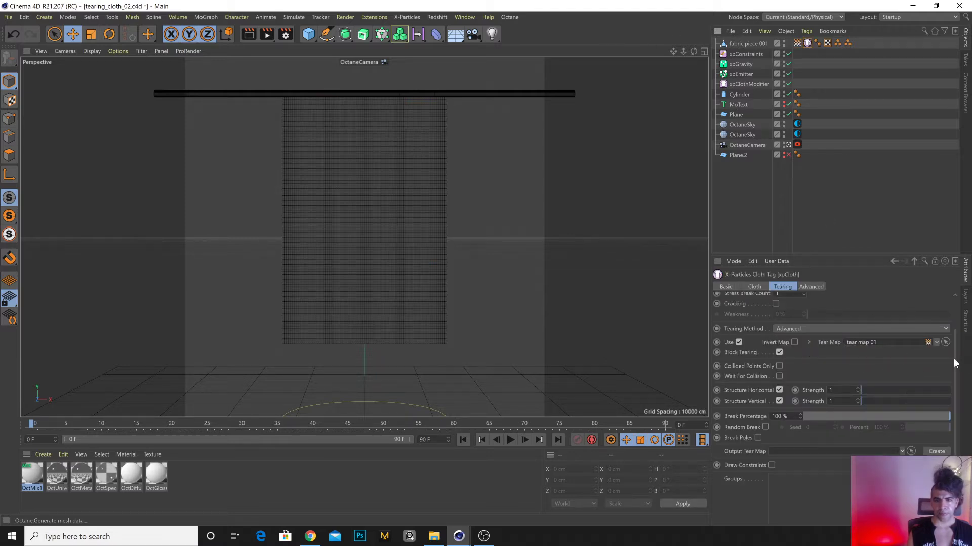
scroll(724, 316, "up", 2)
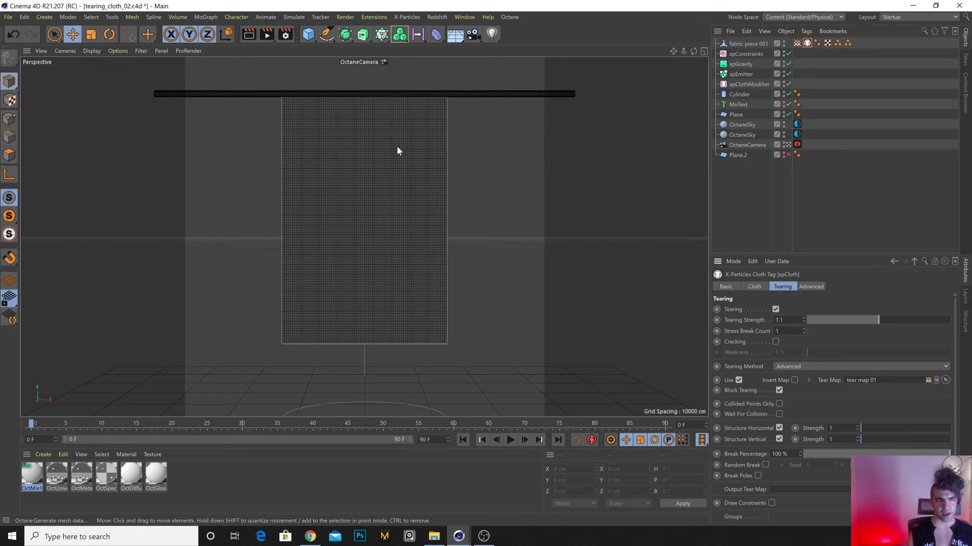
left_click(809, 287)
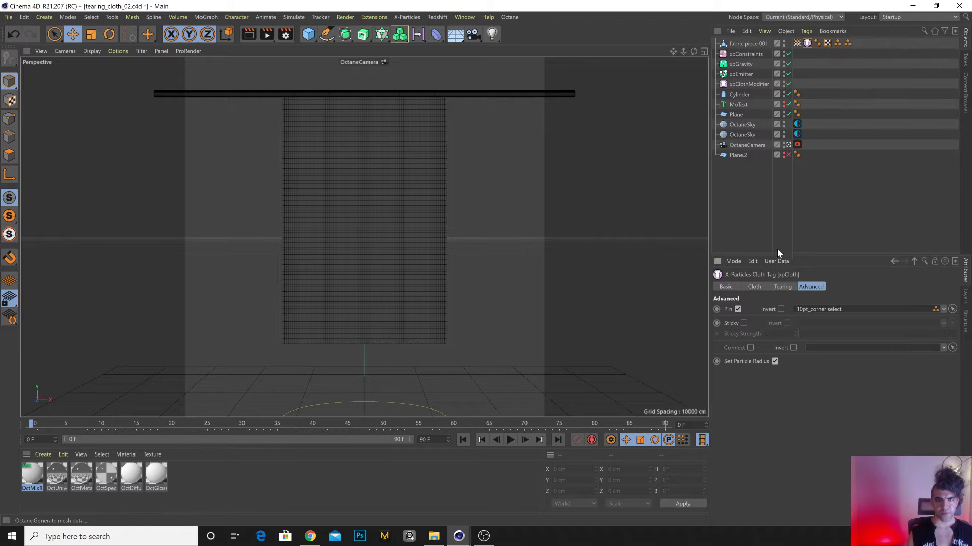
left_click(783, 286)
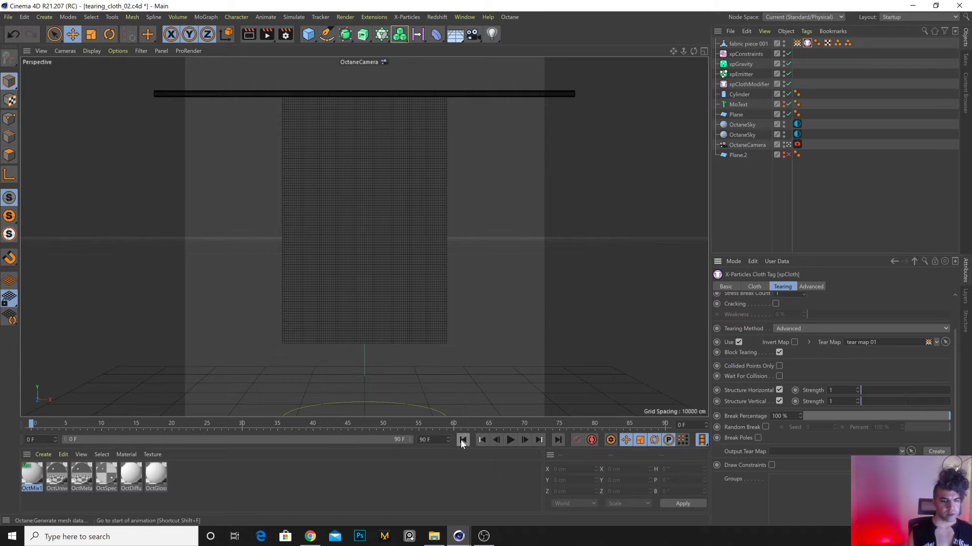
Replay the cloth simulation twice to examine where the fabric rips relative to the painted strip, and rewind to the first frame.
left_click(510, 440)
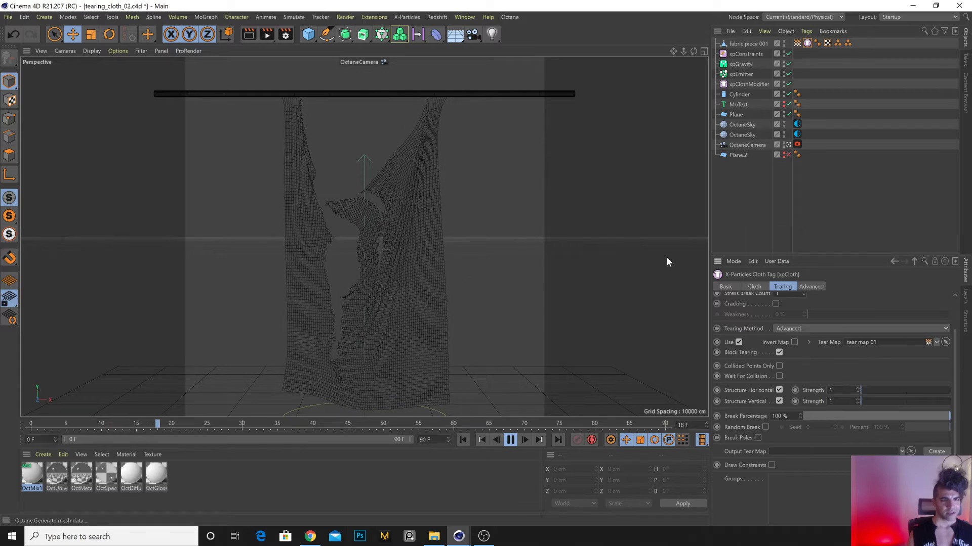
left_click(464, 440)
left_click(510, 440)
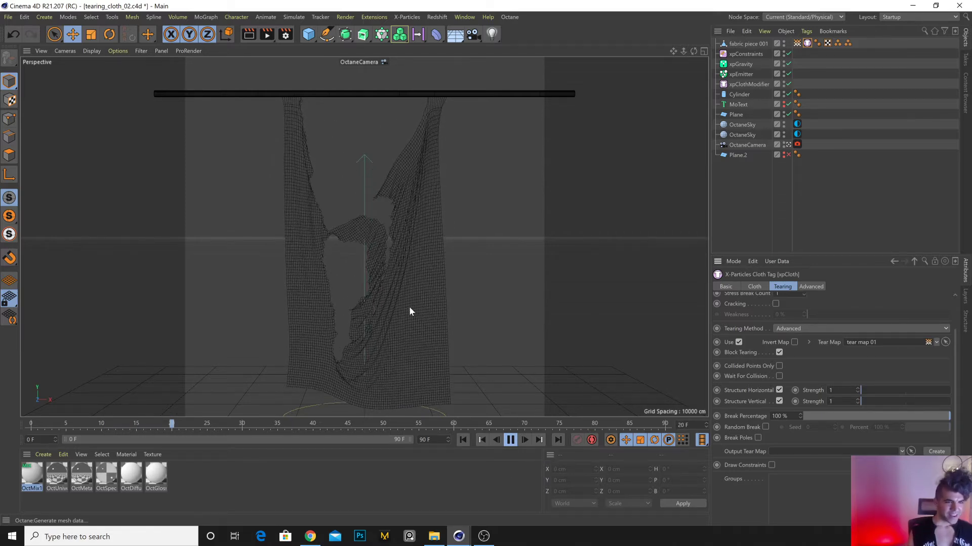
left_click(462, 440)
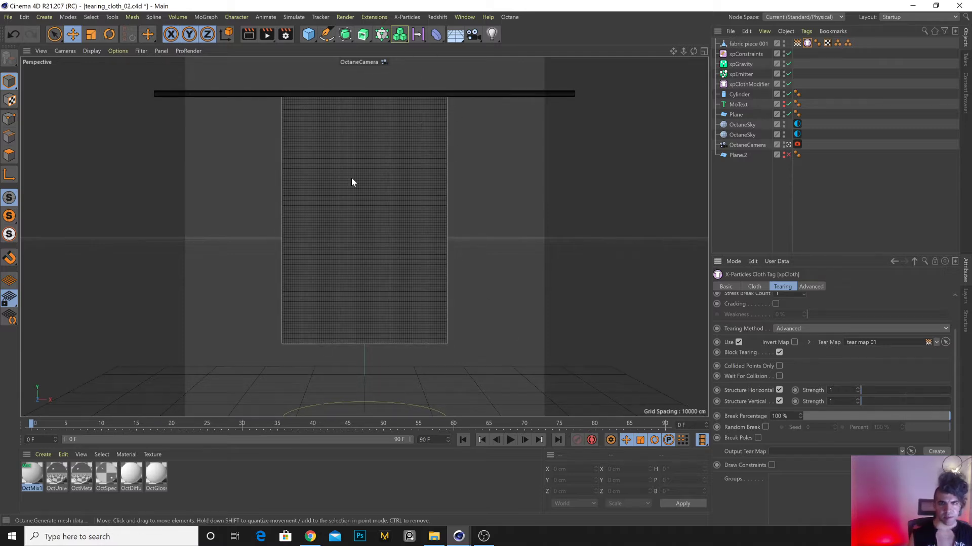
Check tear map 01 on the fabric once more, then select fabric piece 001 and show its mesh in polygon mode.
left_click(797, 43)
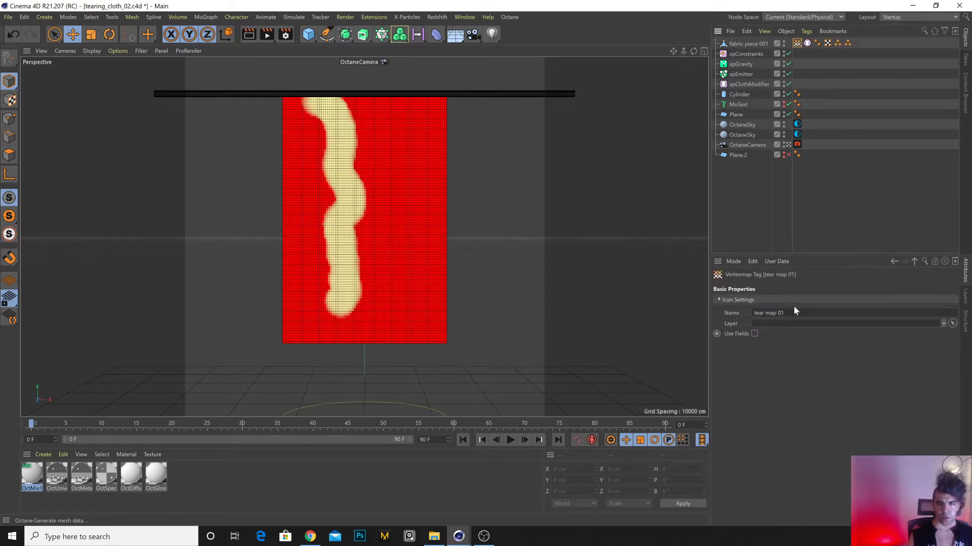
left_click(802, 44)
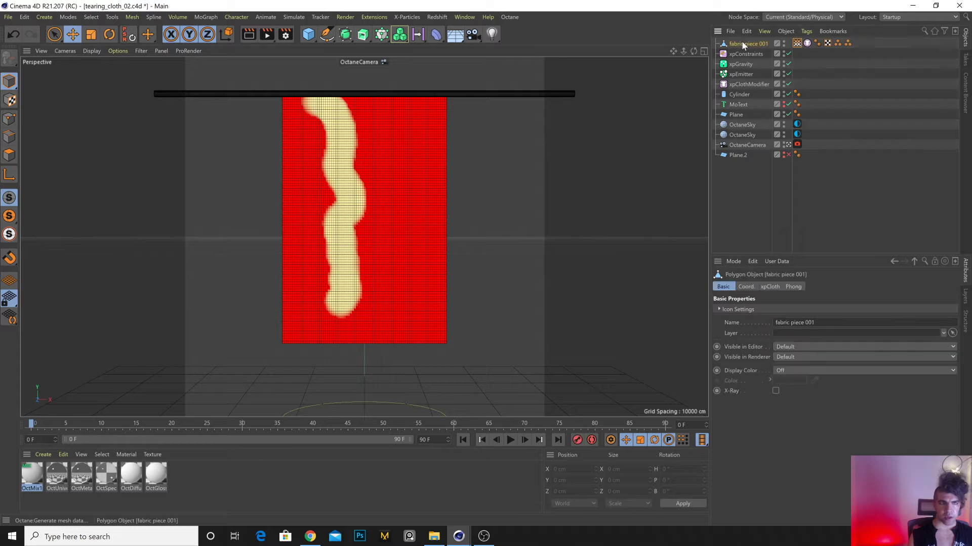
left_click(9, 155)
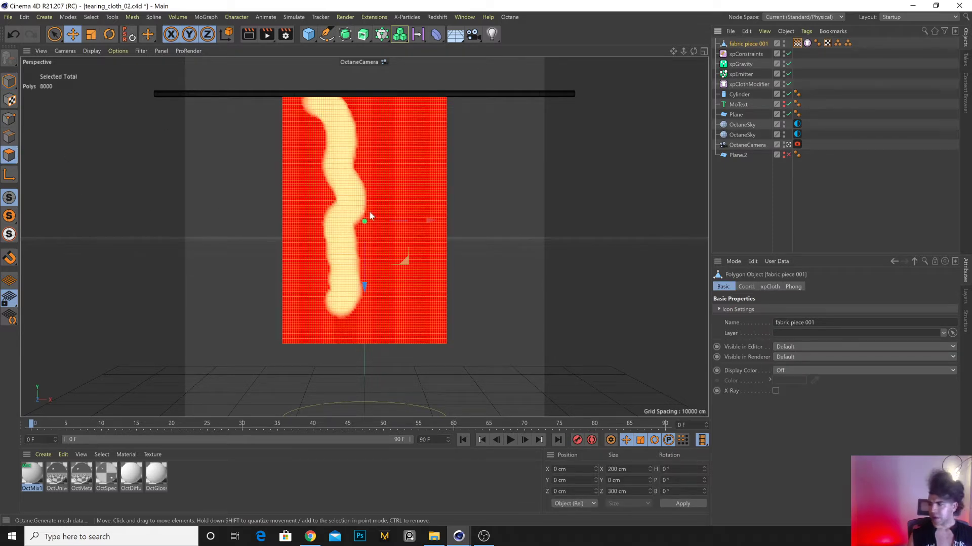
left_click(871, 77)
left_click(439, 120)
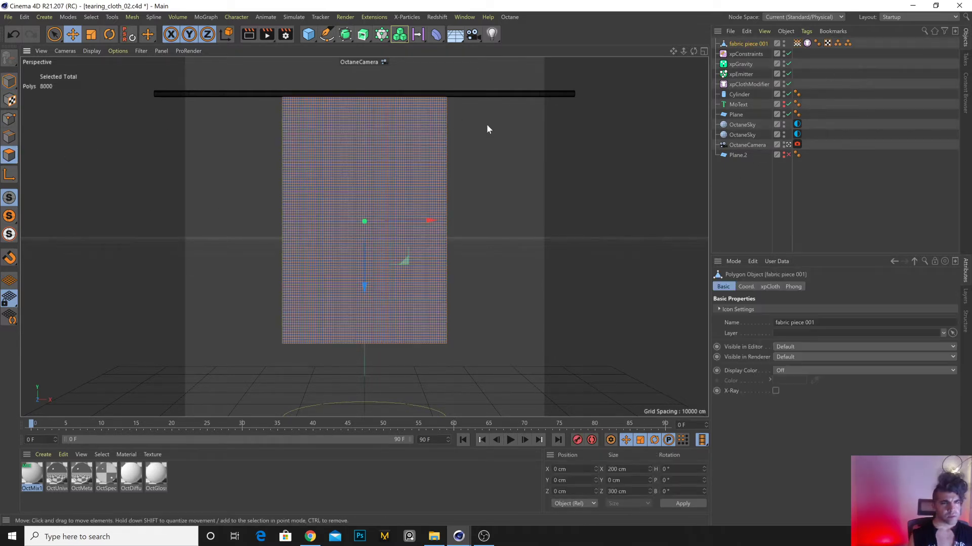
left_click(486, 129)
left_click(378, 104)
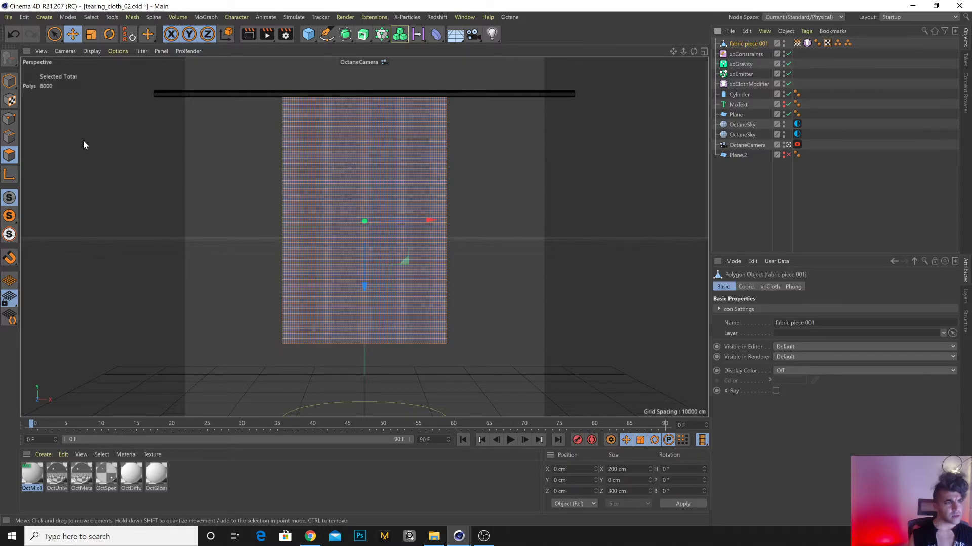
left_click(794, 50)
left_click(354, 115)
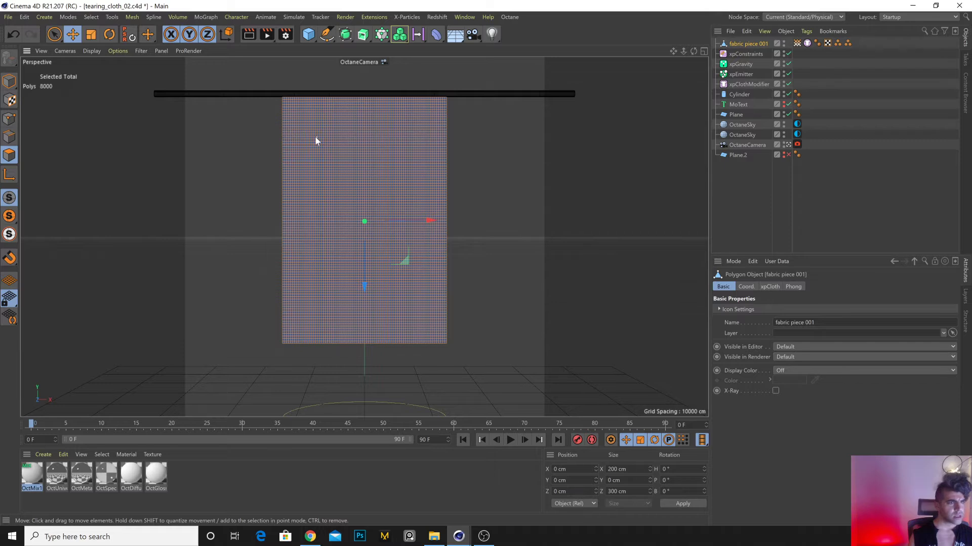
left_click(68, 17)
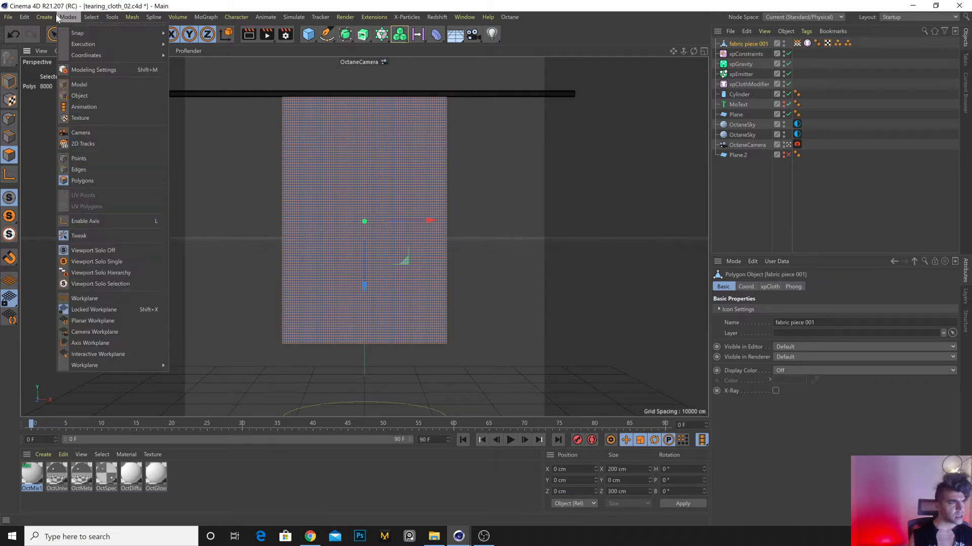
left_click(91, 16)
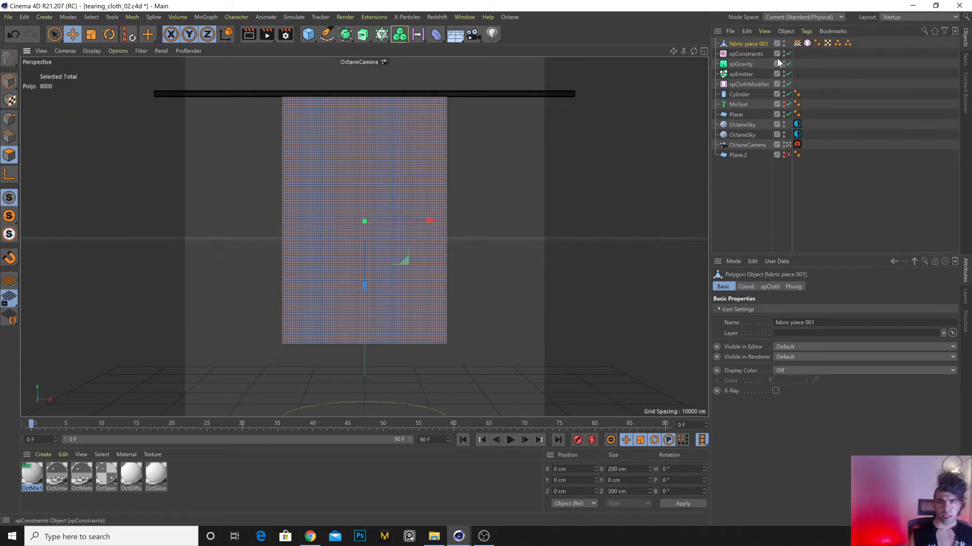
Display the tear map 01 vertex map on fabric piece 001 to examine its painted tear path.
left_click(797, 44)
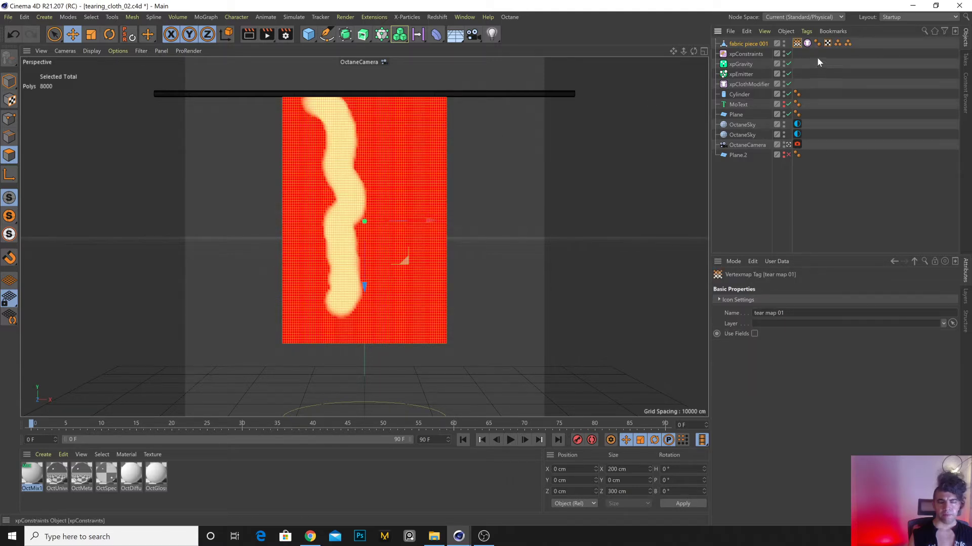
left_click(90, 16)
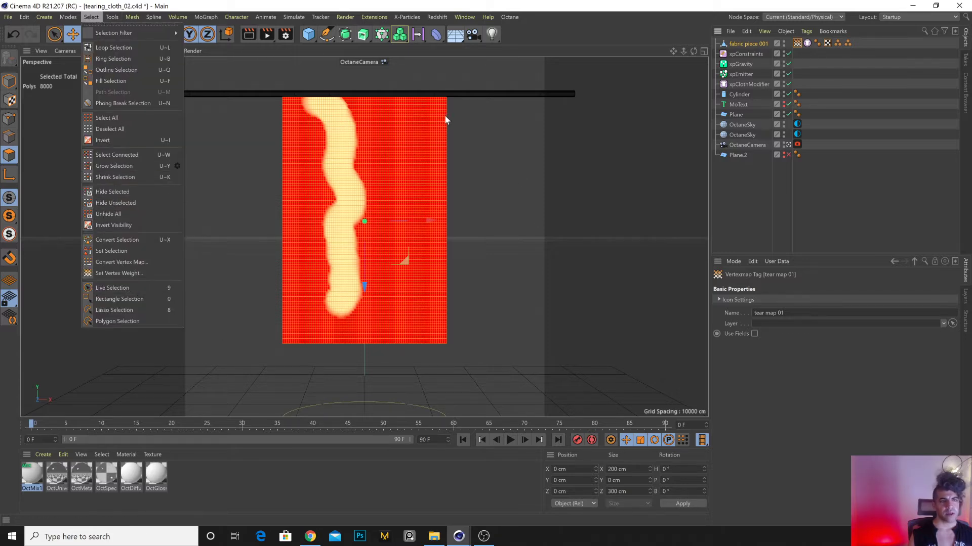
left_click(372, 105)
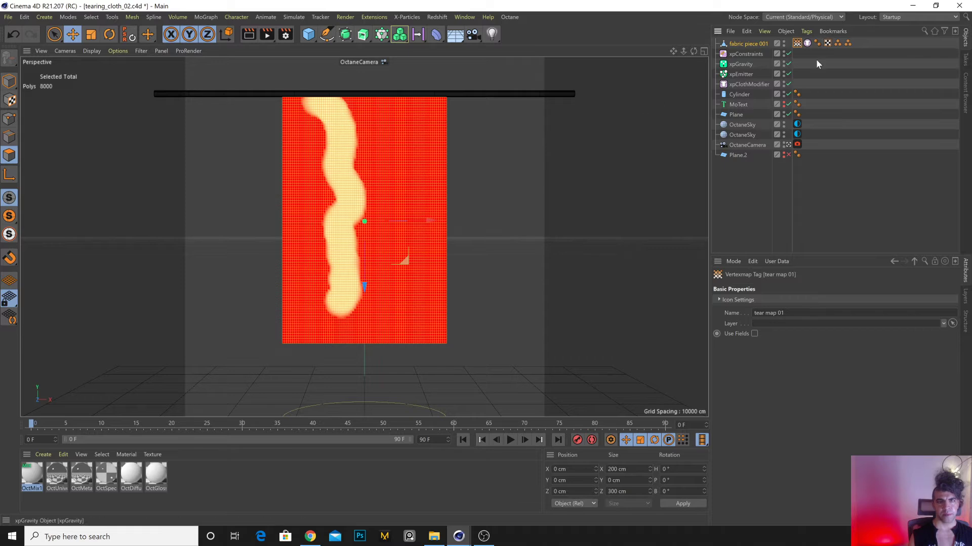
left_click(836, 62)
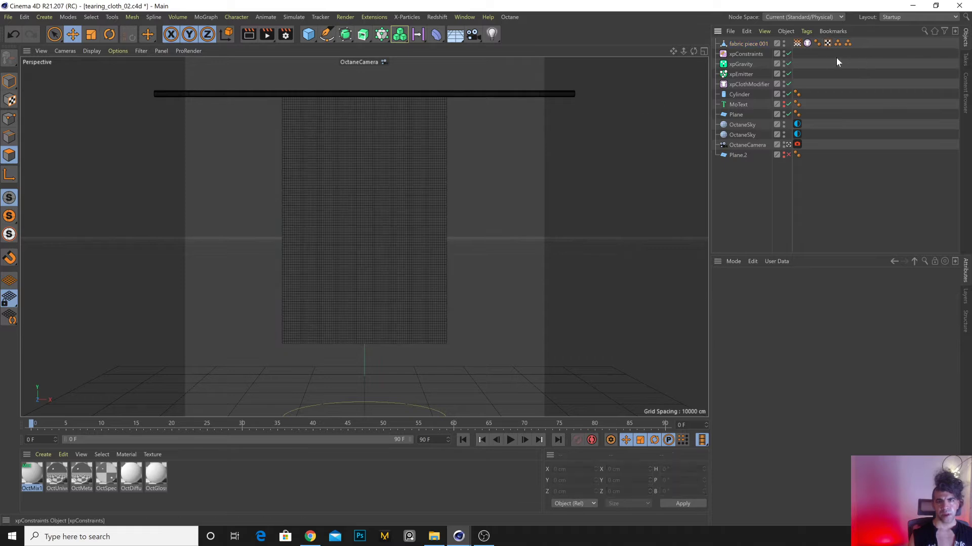
Select all polygons of fabric piece 001 and set their vertex weight to create a new vertex map.
left_click(748, 43)
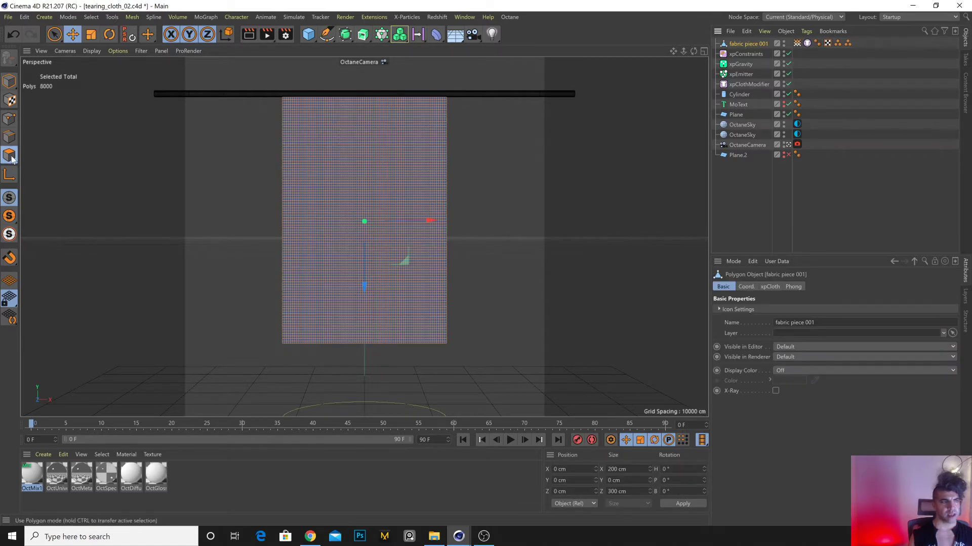
left_click(335, 192)
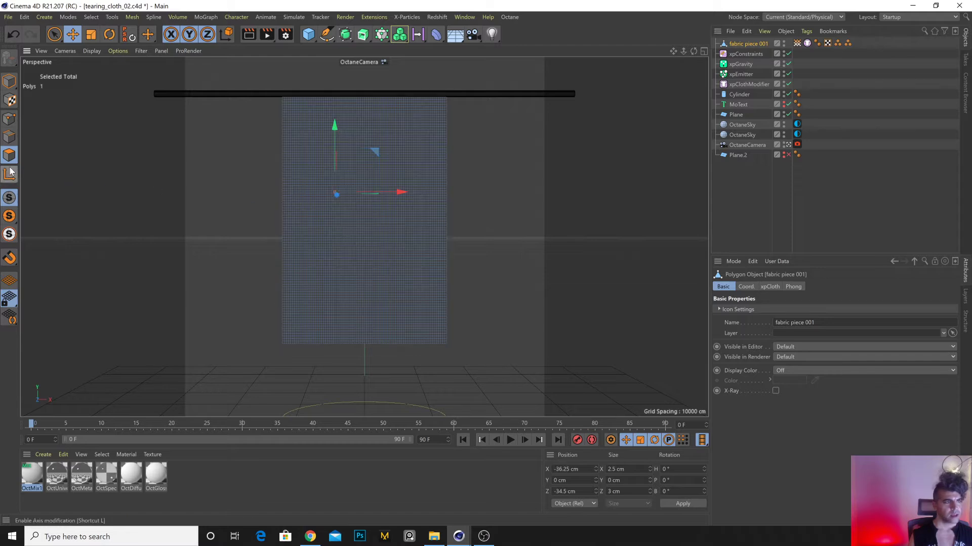
key("ctrl+a")
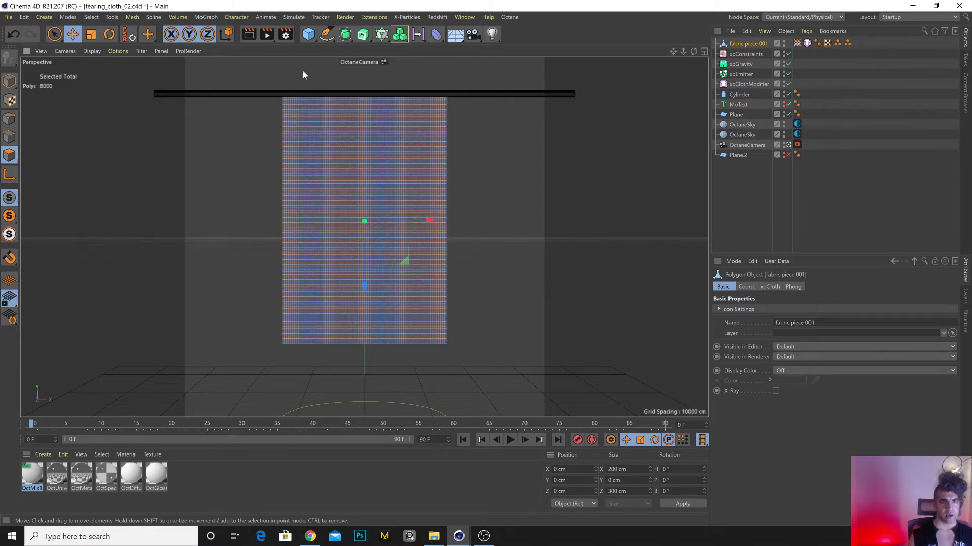
left_click(91, 16)
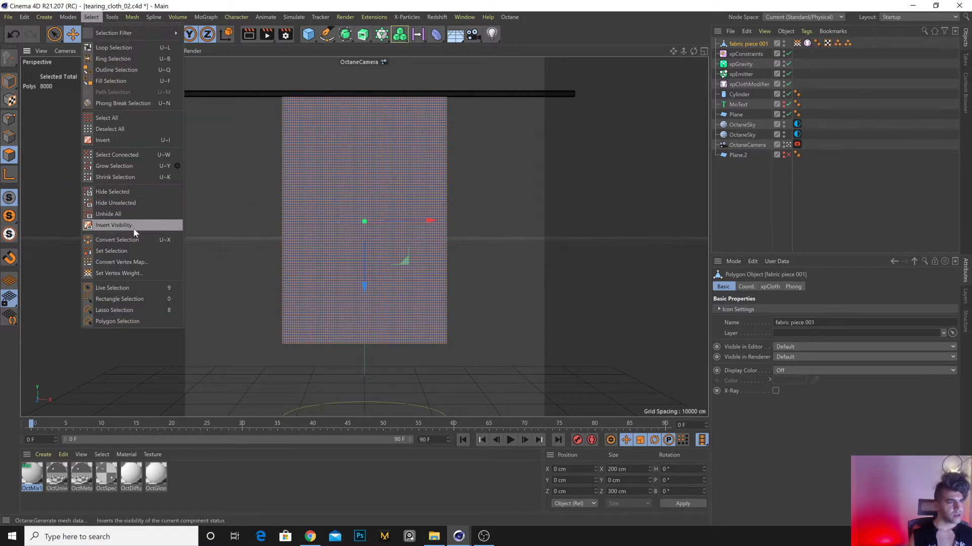
left_click(144, 273)
left_click(134, 290)
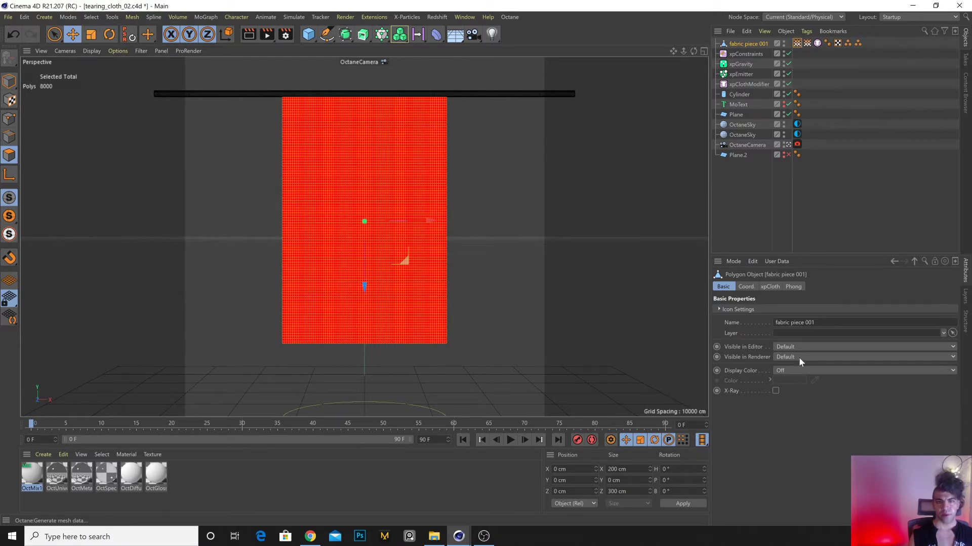
Rename the new vertex map on fabric piece 001 to tear map 02.
left_click(795, 322)
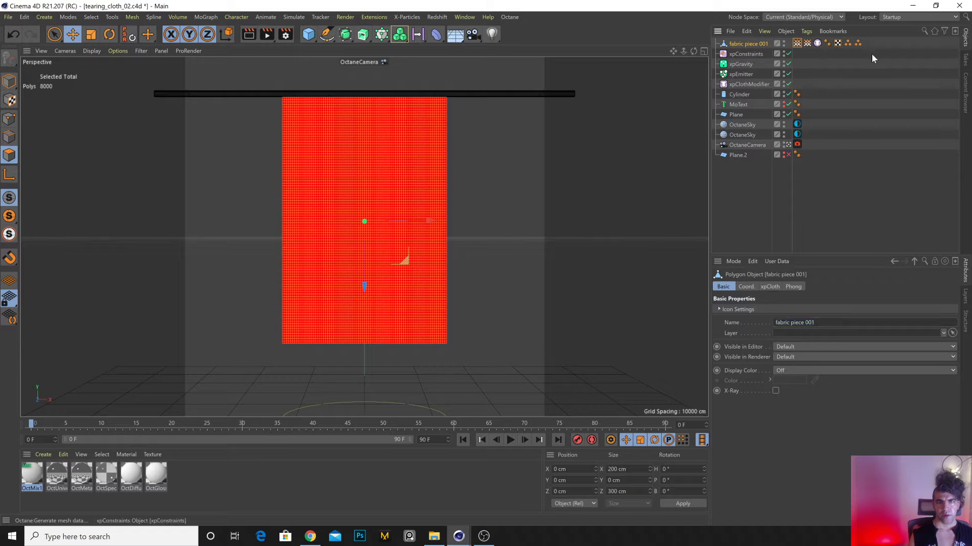
left_click(797, 43)
left_click(767, 312)
type("tear map 02")
key("Return")
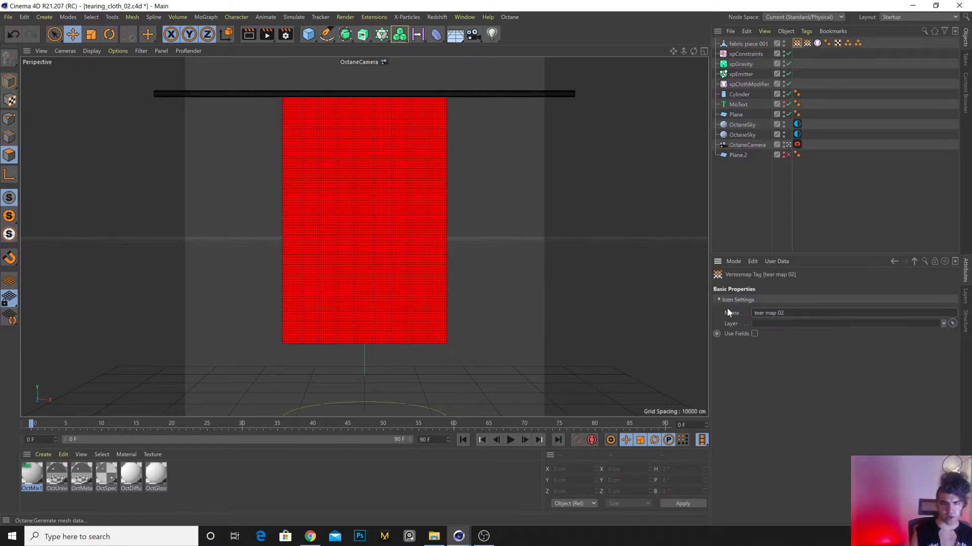
left_click(803, 201)
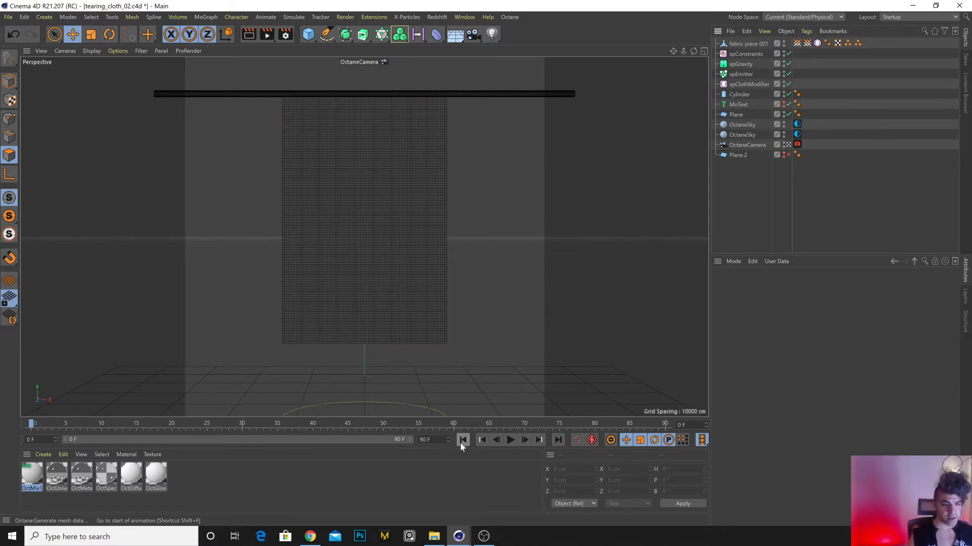
Clear the Tear Map from the xpCloth tag's tearing settings and preview the cloth simulation from the start.
left_click(510, 440)
left_click(818, 43)
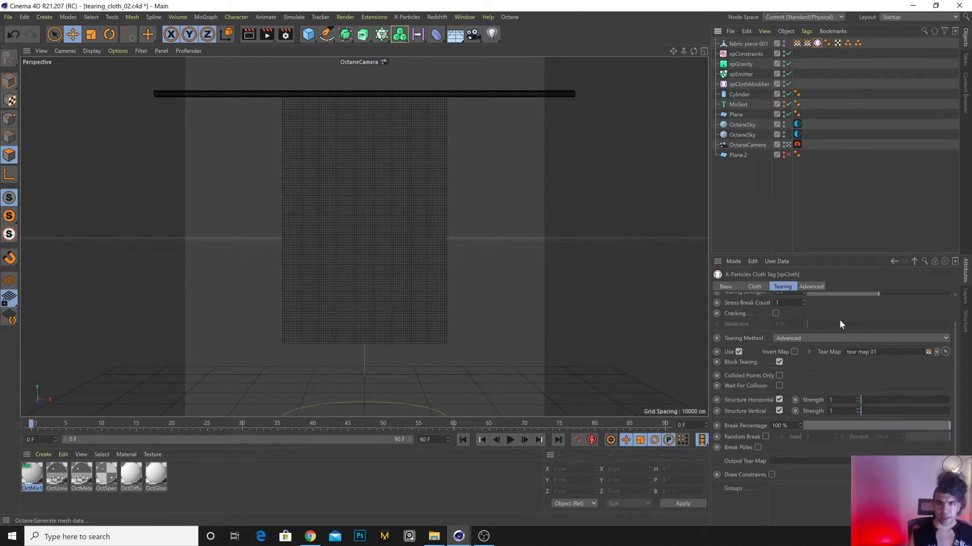
left_click(936, 352)
left_click(929, 362)
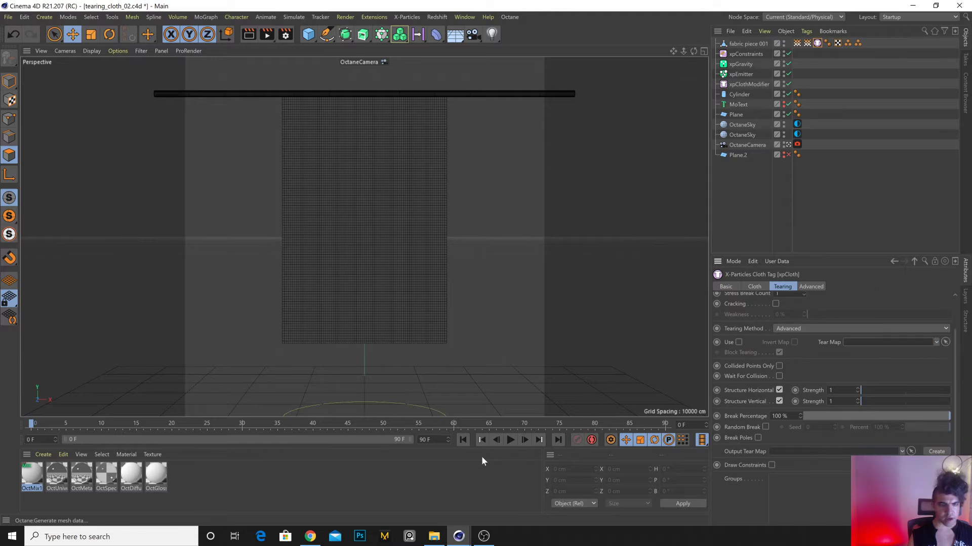
left_click(510, 440)
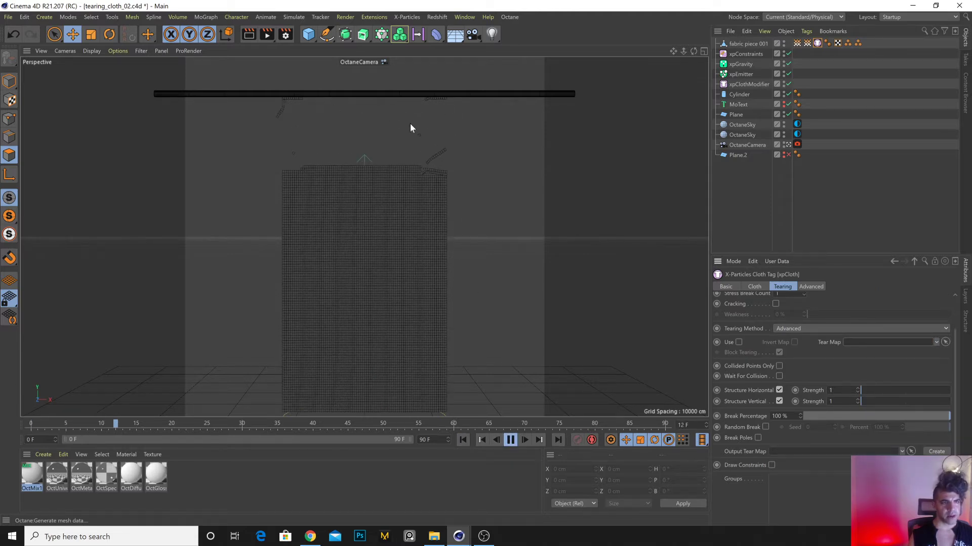
left_click(464, 440)
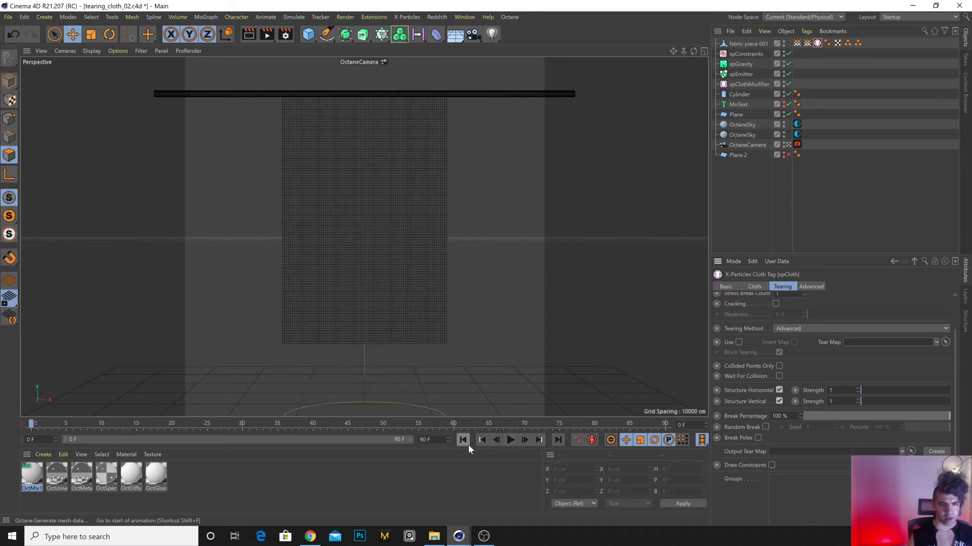
Enable Use Fields on tear map 02 and add a Spherical Field to its field list.
left_click(797, 43)
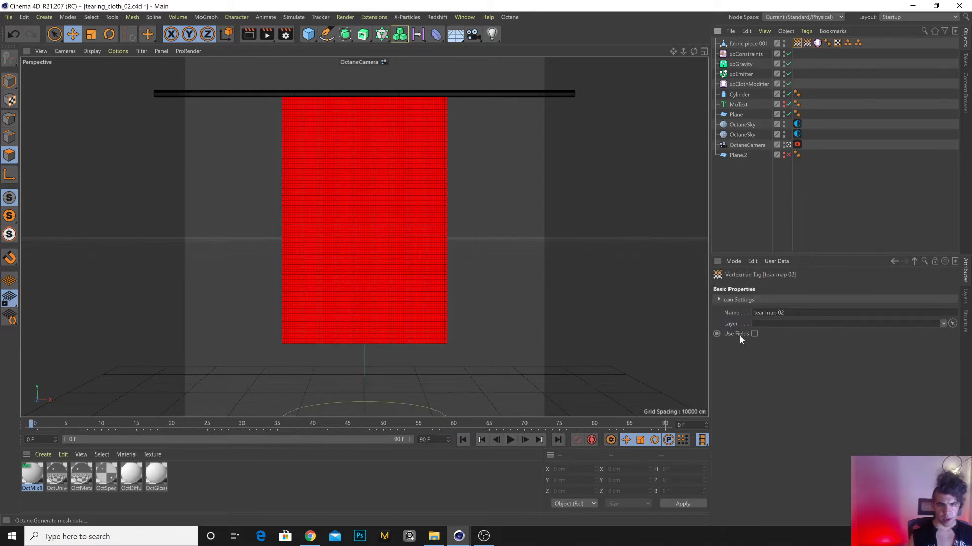
left_click(754, 334)
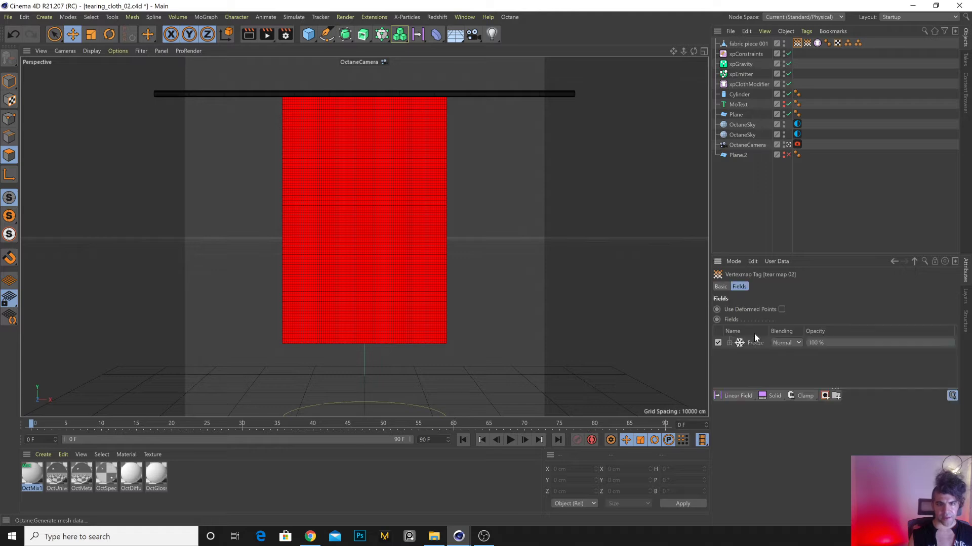
left_click(739, 396)
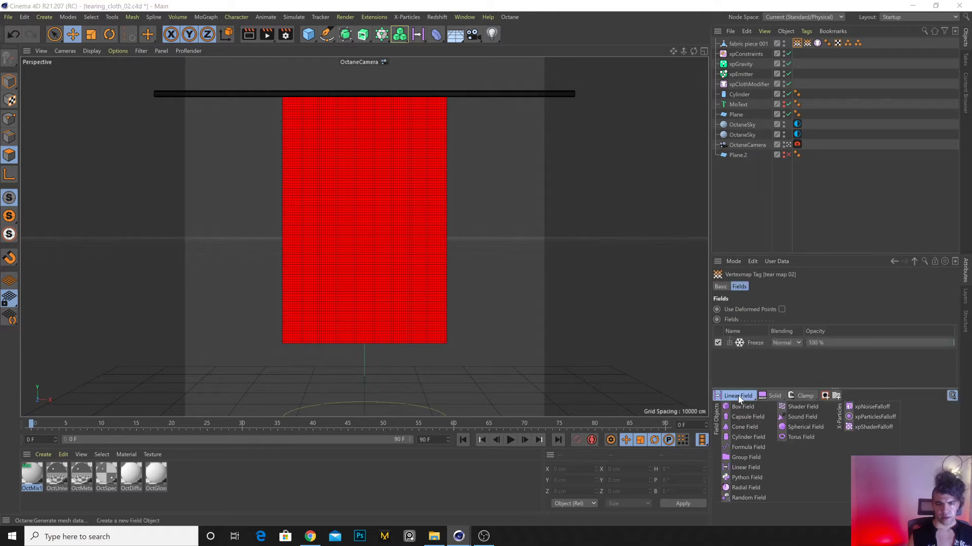
left_click(804, 428)
Set the Freeze layer of tear map 02 to Grow mode with a radius of 4 cm.
left_click(755, 355)
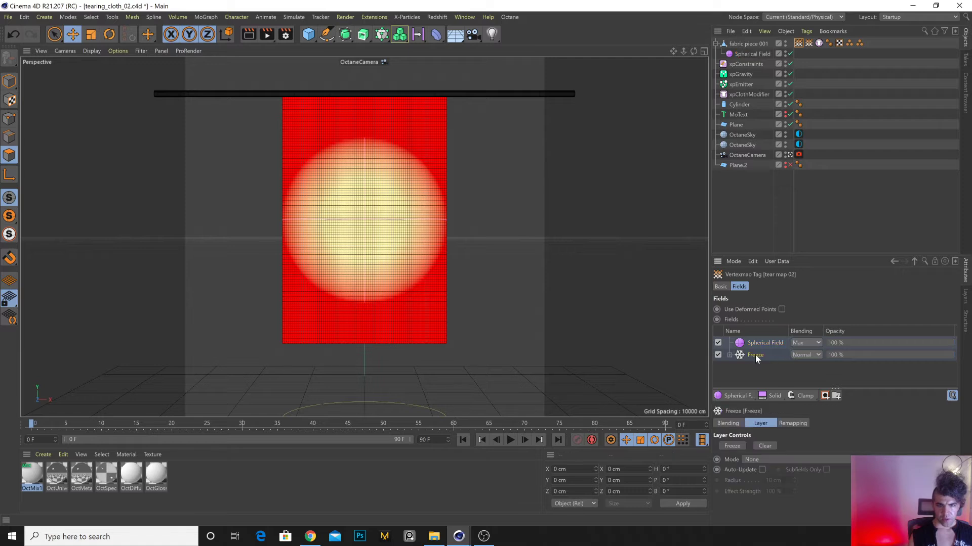
left_click(784, 457)
left_click(767, 503)
left_click(779, 480)
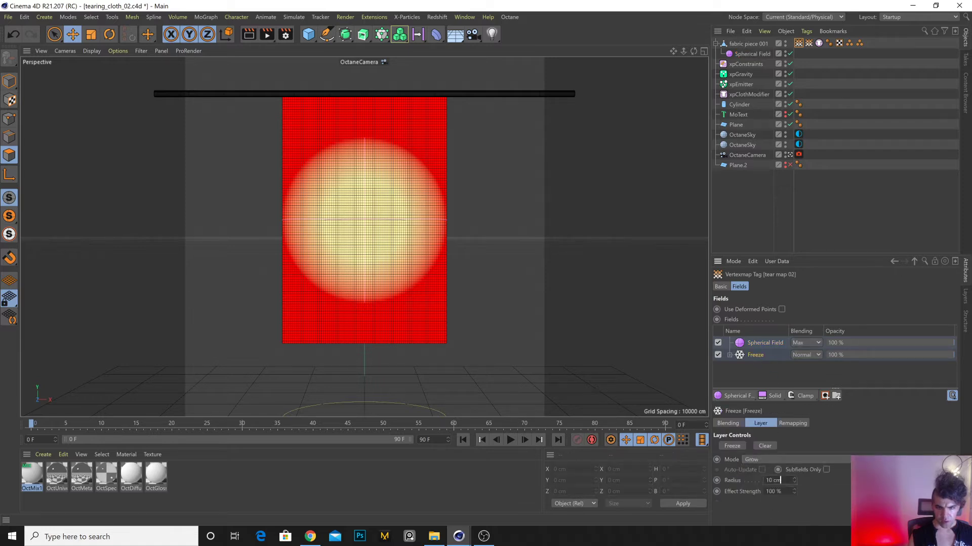
type("4")
key("Tab")
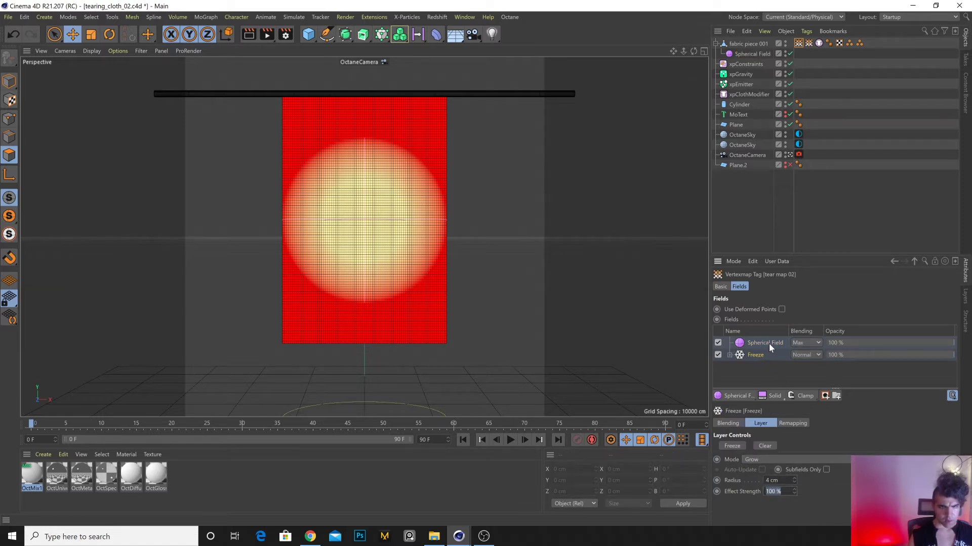
Shrink the Spherical Field to about 50 cm and move it up to the cloth's upper edge under the bar.
left_click(769, 345)
mouse_move(362, 215)
left_mouse_down()
mouse_move(362, 139)
mouse_move(374, 222)
left_mouse_up()
key("t")
left_click_drag(480, 217, 319, 310)
key("e")
left_click_drag(373, 222, 392, 126)
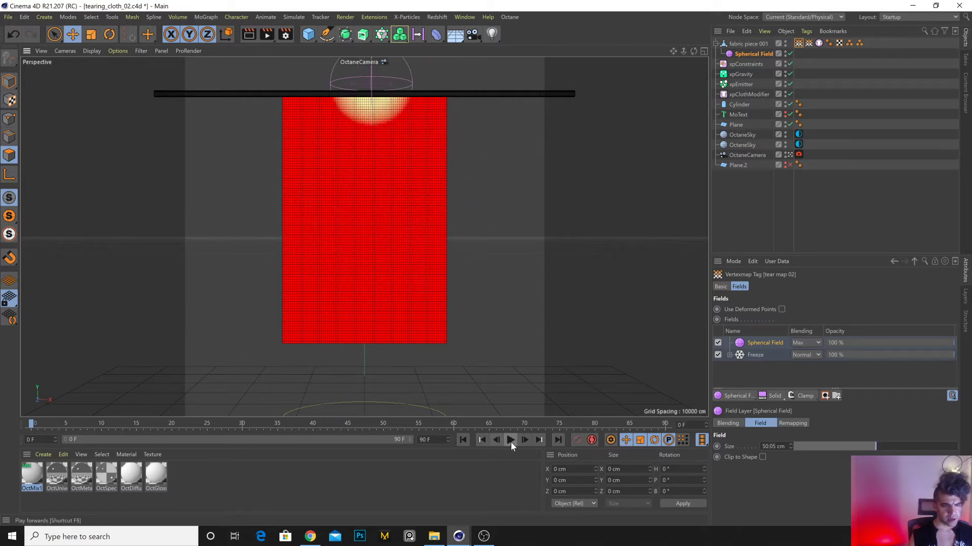
Preview the vertex map's growth, rewind to the start and check the Spherical Field's blending and field settings.
left_click(462, 439)
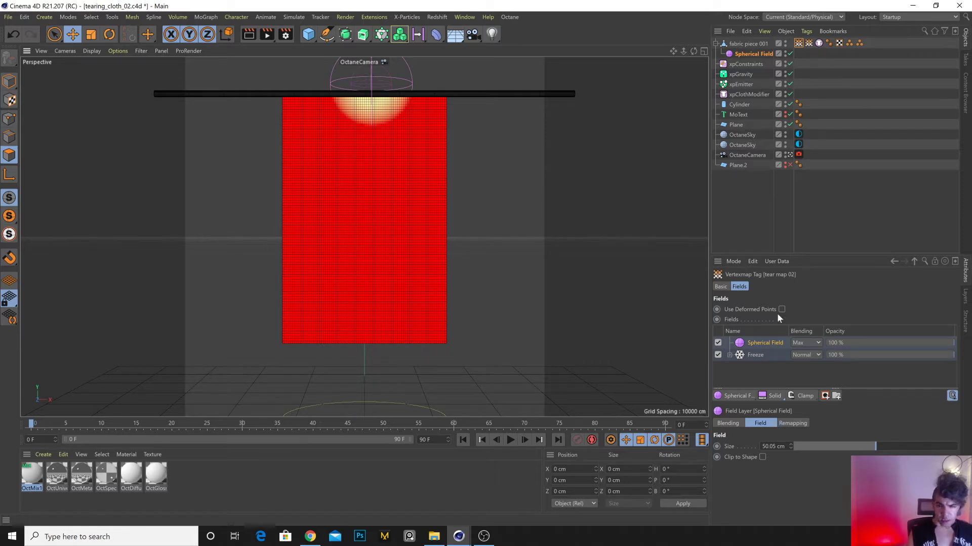
left_click(728, 424)
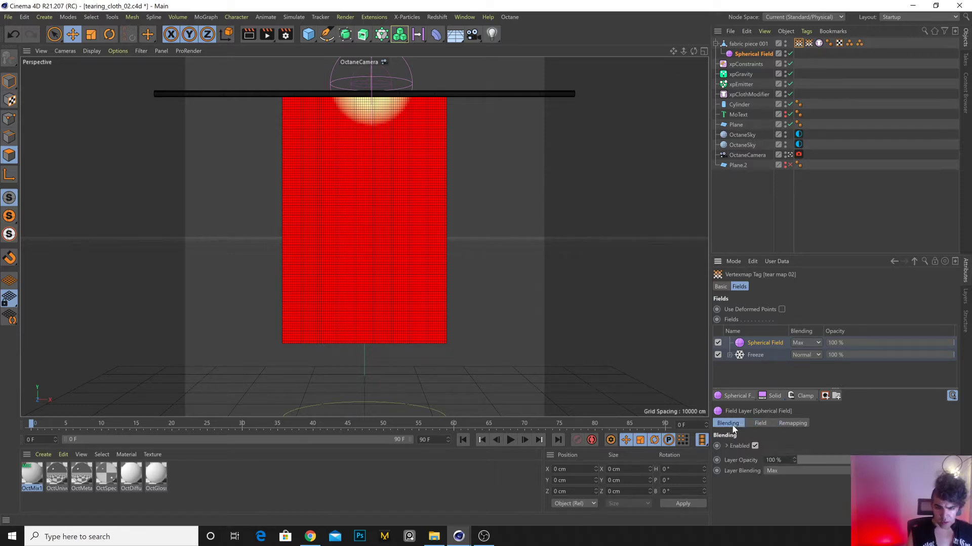
left_click(760, 423)
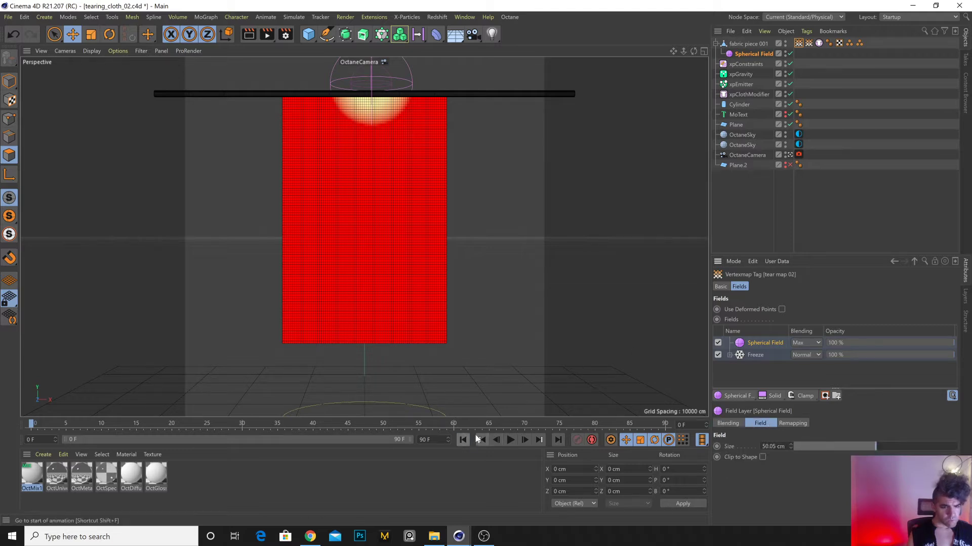
Assign tear map 02 as the Tear Map in the xpCloth tag's tearing settings.
left_click(818, 44)
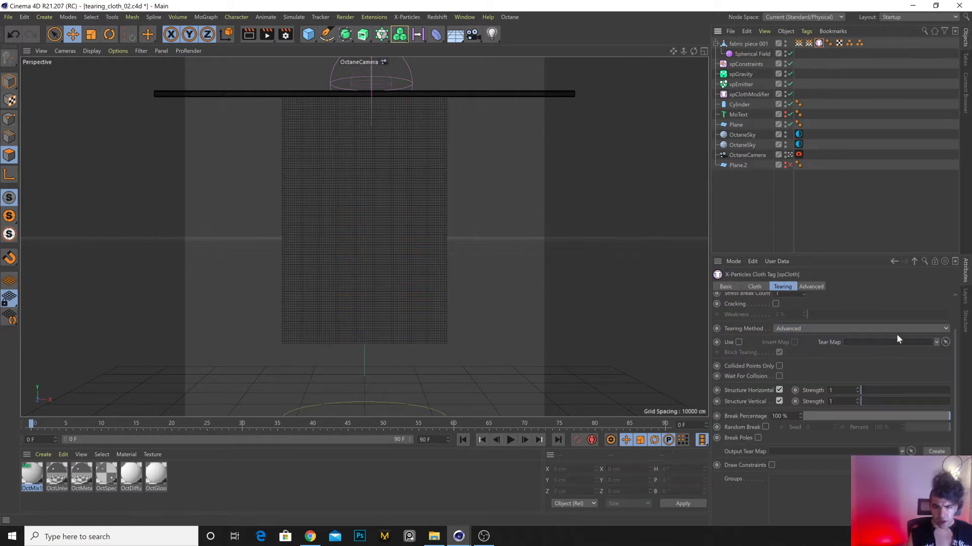
left_click_drag(798, 44, 826, 104)
left_click_drag(854, 349, 860, 343)
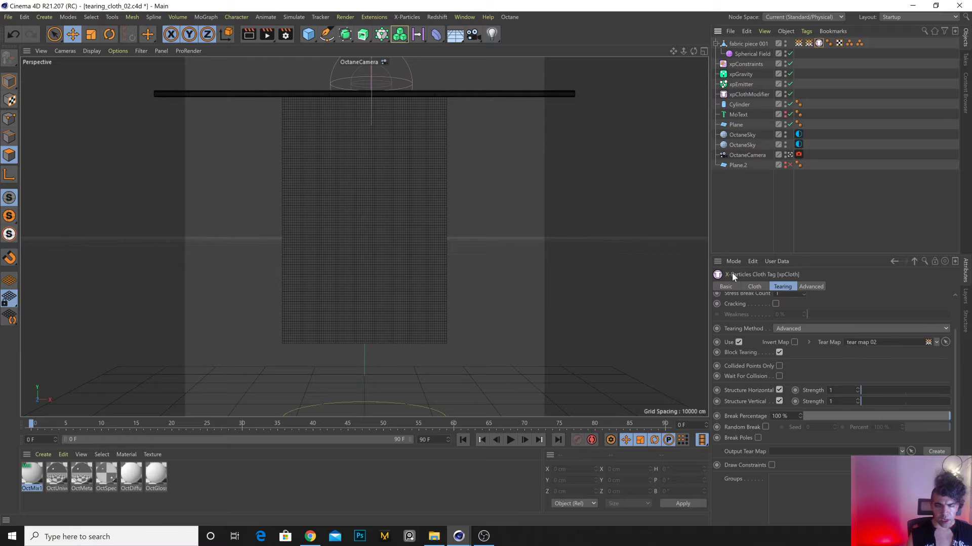
Play the cloth simulation to examine how tear map 02 drives the tearing, and return to frame 0.
left_click(511, 439)
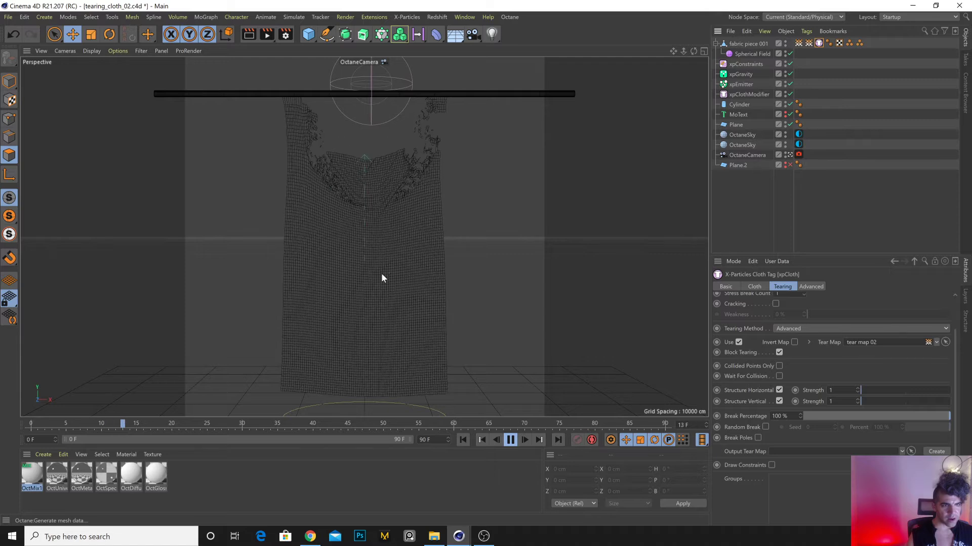
left_click(510, 440)
left_click(463, 440)
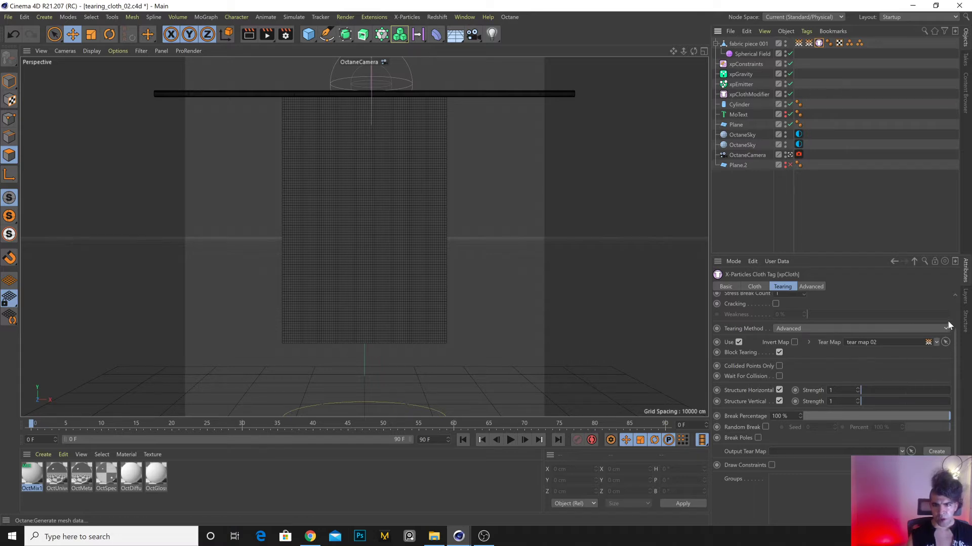
Replay the cloth tearing simulation, and turn off the use of tear map 02 in the tearing settings.
scroll(951, 321, "up", 3)
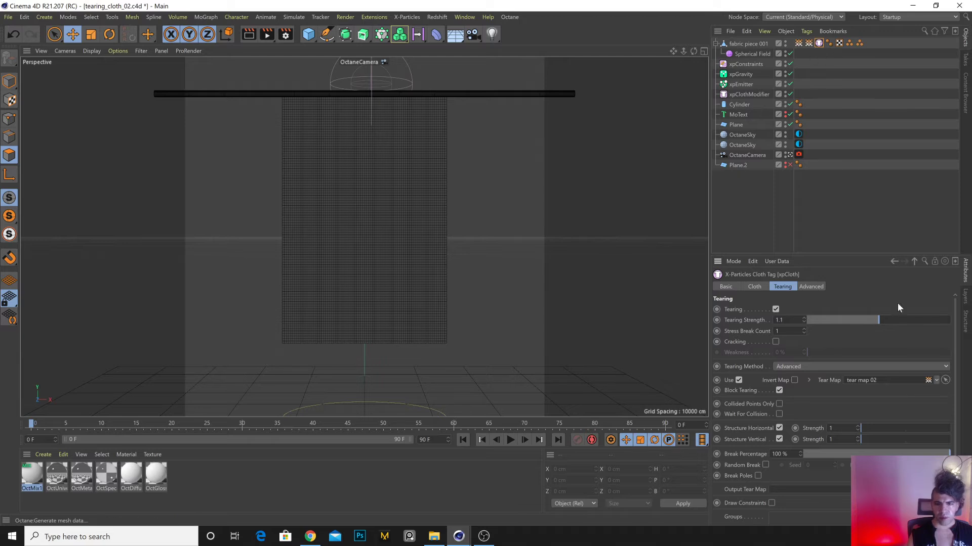
left_click(510, 440)
left_click(510, 440)
left_click(463, 440)
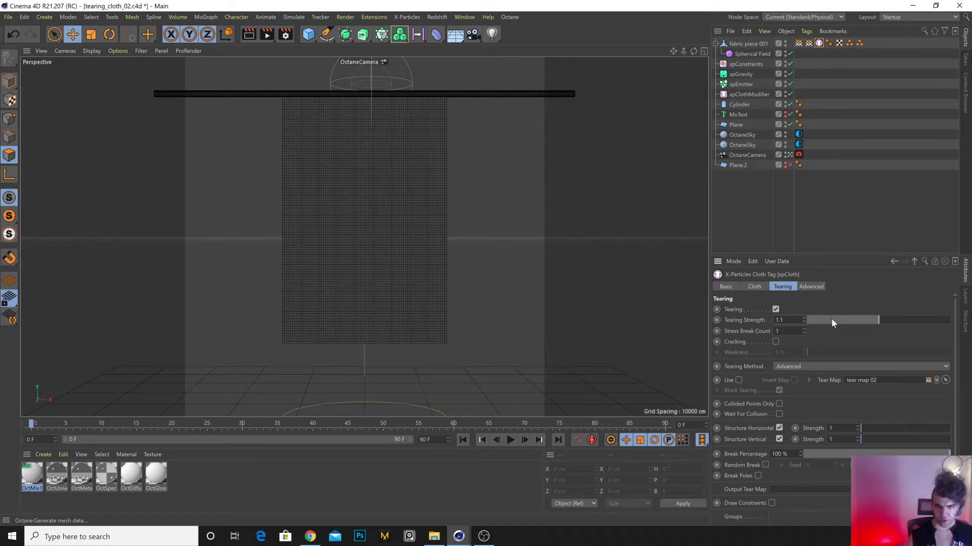
Try Tearing Strength values of 1.144 and 1.192, playing the cloth simulation and rewinding to frame 0 for each.
left_click(910, 319)
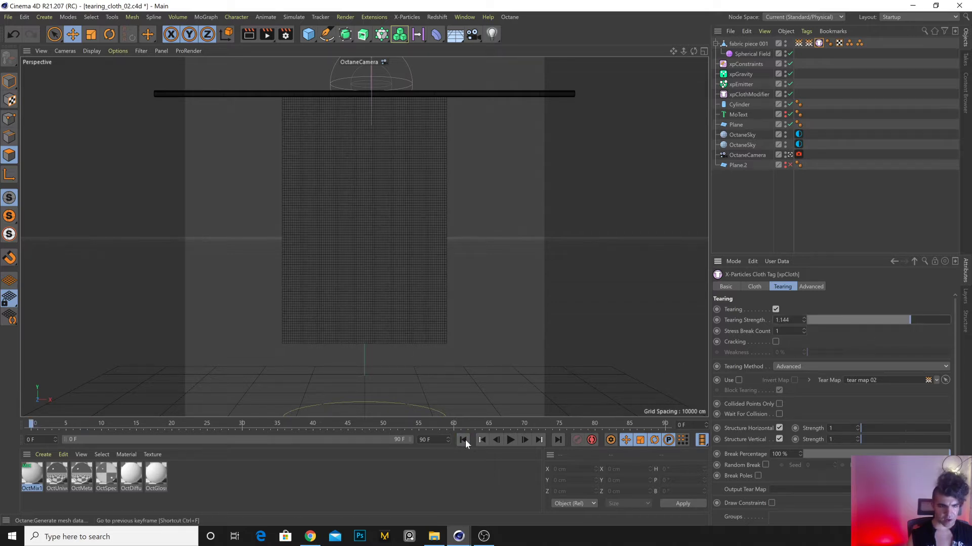
left_click(511, 441)
left_click(510, 441)
left_click(463, 440)
left_click_drag(924, 321, 944, 319)
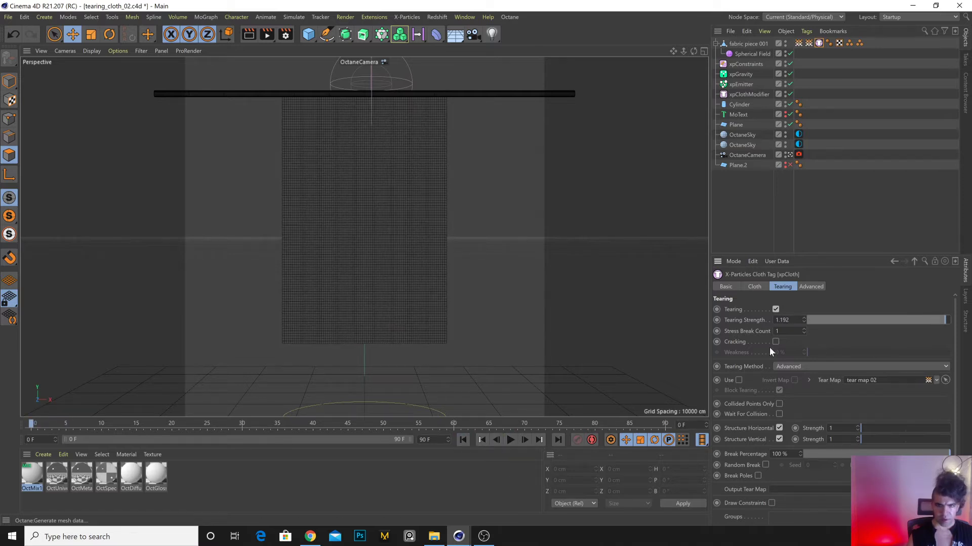
left_click(510, 441)
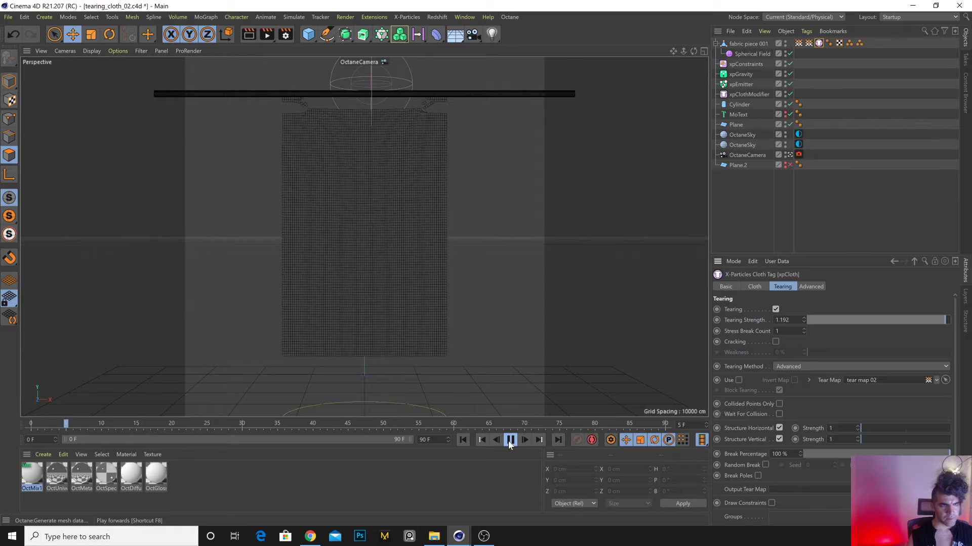
left_click(510, 440)
left_click(463, 441)
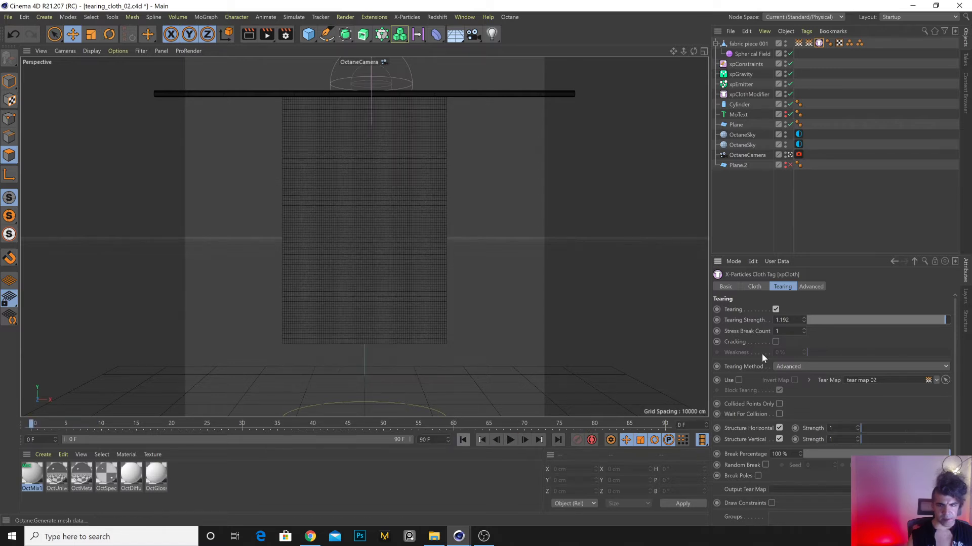
Try a Tearing Strength of 1.099, play the cloth simulation and return to frame 0.
left_click(878, 320)
left_click(510, 440)
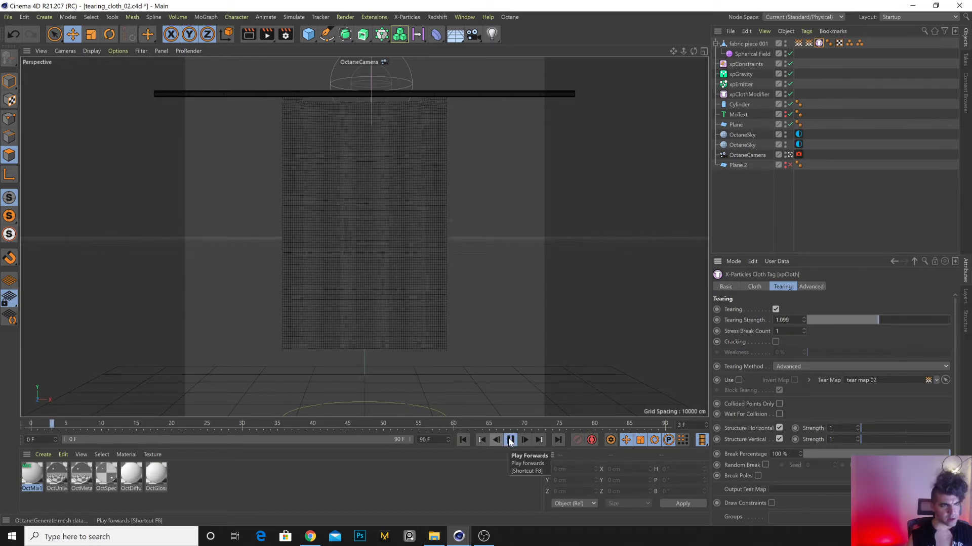
left_click(510, 441)
left_click(462, 440)
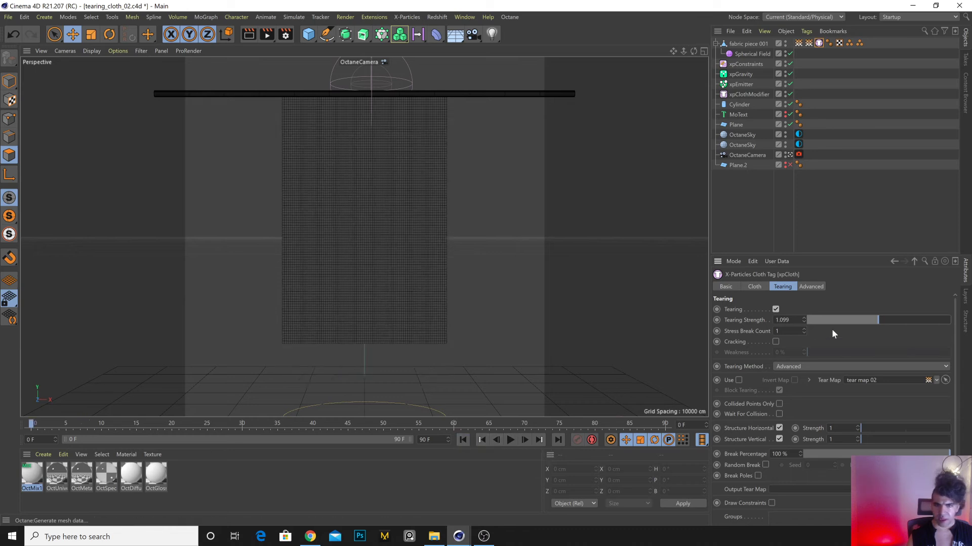
Restore the Tearing Strength to 1.1, set the Stress Break Count to 2, and replay the simulation from the start.
right_click(753, 330)
left_click(770, 336)
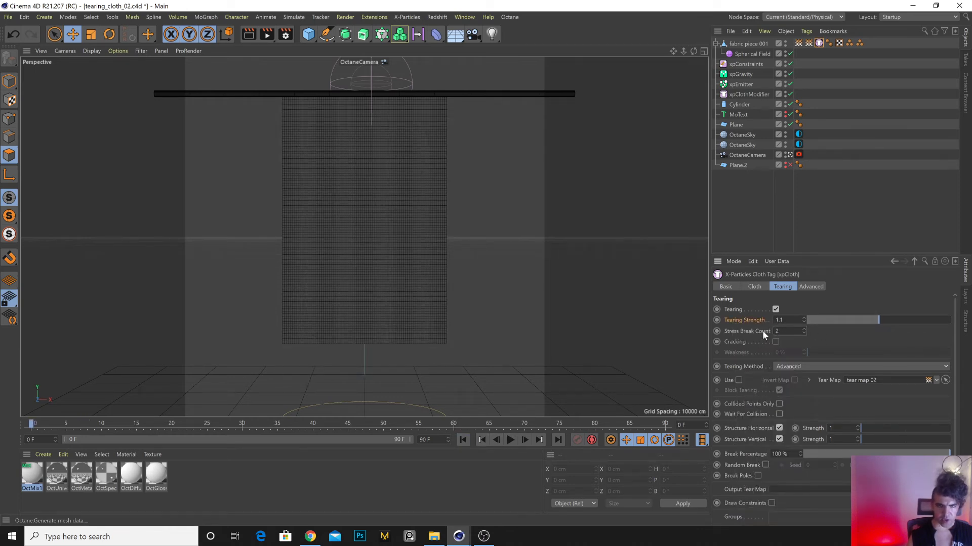
left_click(510, 440)
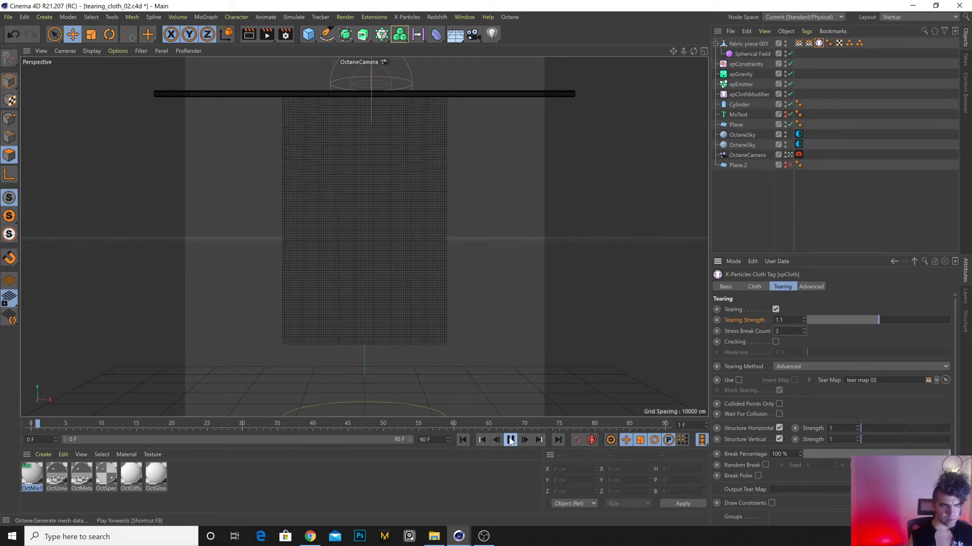
left_click(510, 440)
left_click(463, 440)
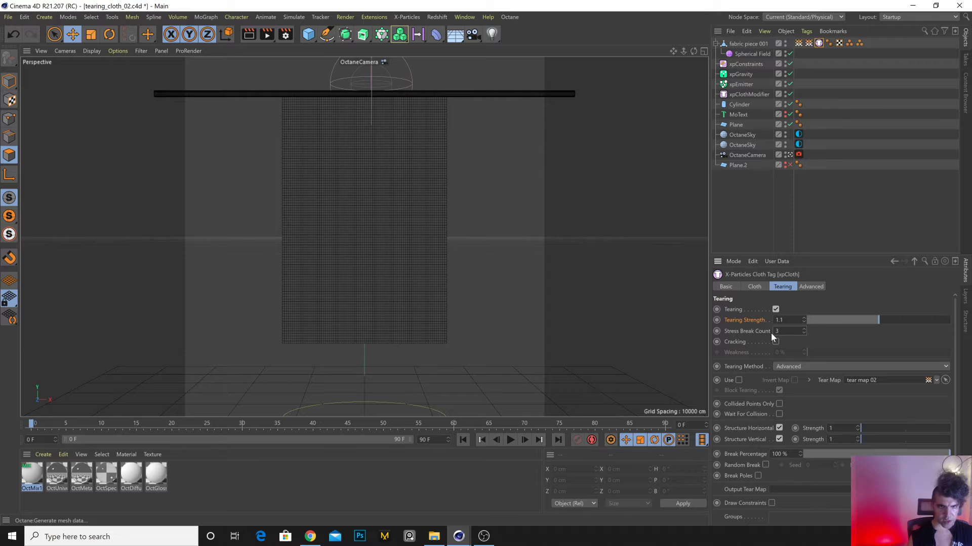
Test the cloth tearing with a Stress Break Count of 3 and then 4, rewinding to frame 0 after each playback.
left_click(511, 440)
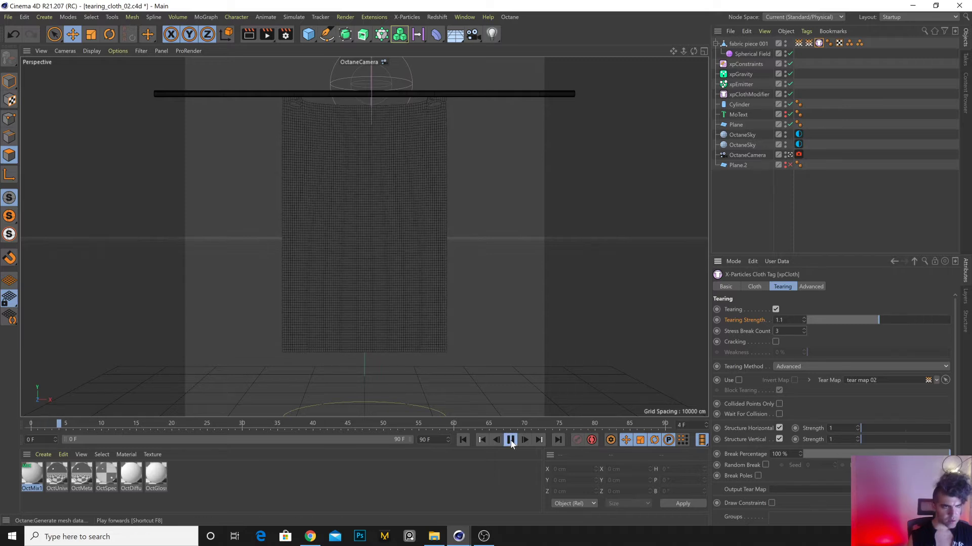
left_click(510, 440)
left_click(463, 441)
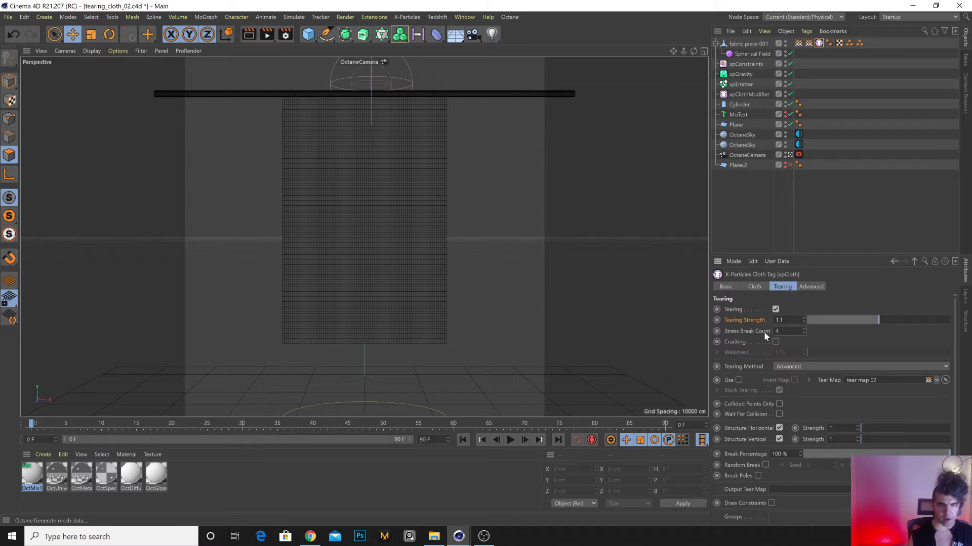
left_click(511, 441)
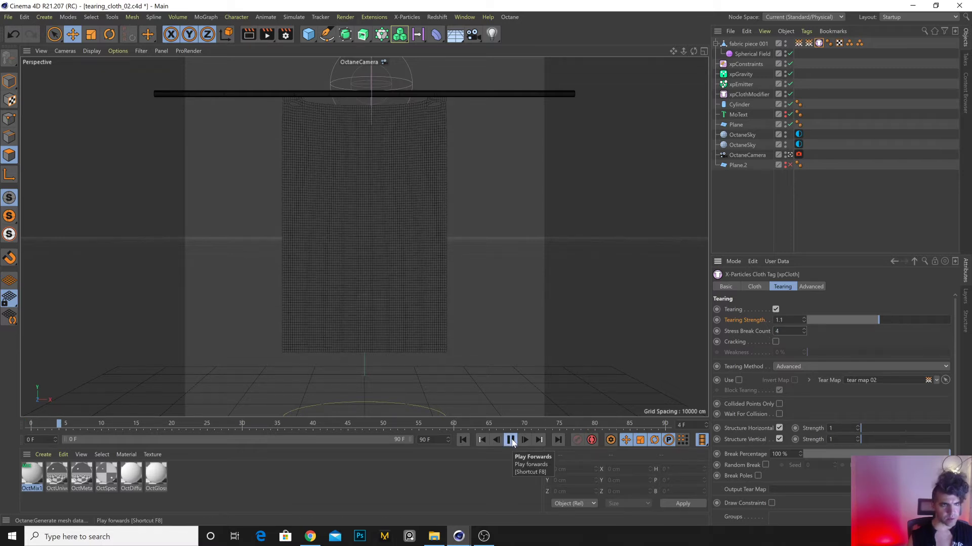
left_click(510, 440)
left_click(463, 441)
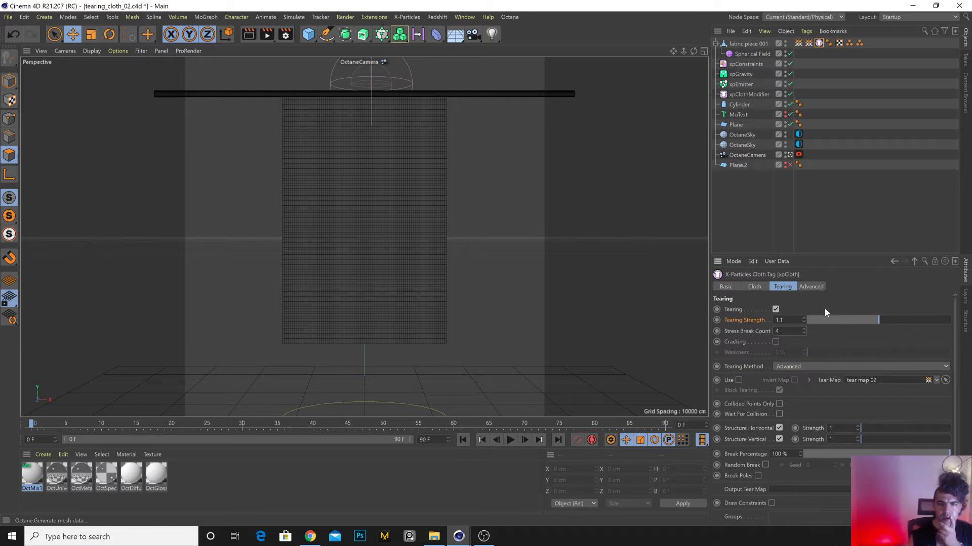
Turn the use of tear map 02 back on and move the Spherical Field down to the fabric's lower edge.
left_click(738, 380)
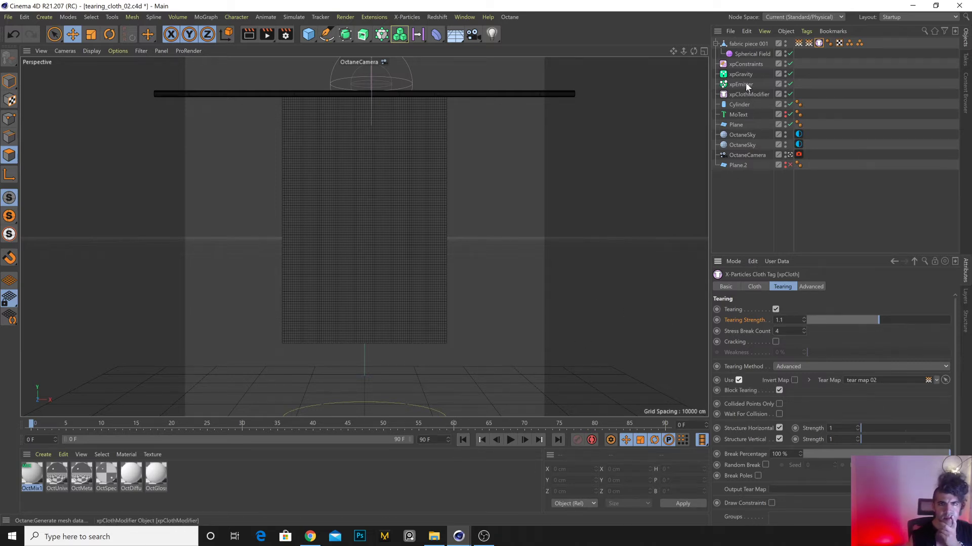
left_click(744, 55)
left_click_drag(371, 142, 378, 404)
Play the cloth simulation to frame 56 and examine the tears spreading from the fabric's lower part.
left_click(510, 440)
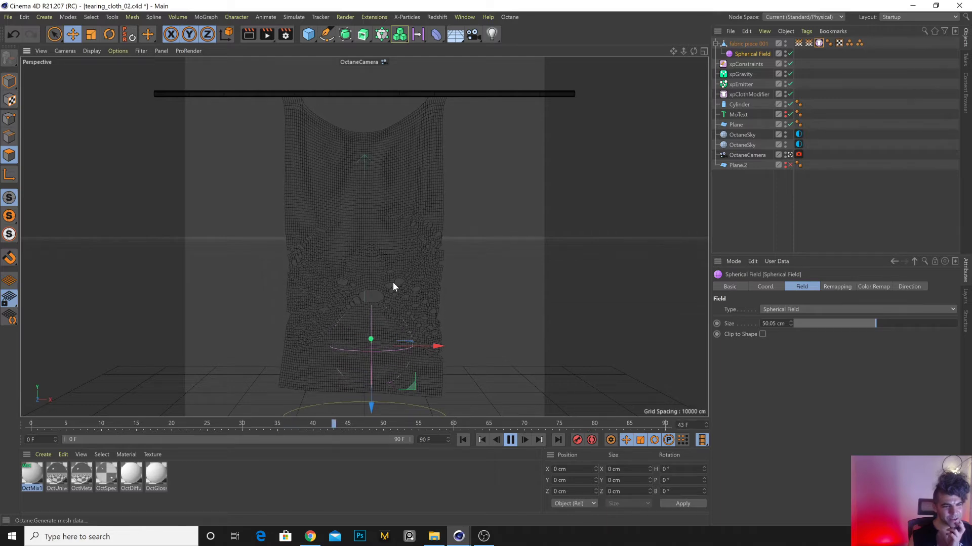
left_click(511, 440)
middle_click_drag(414, 335, 424, 299, "alt")
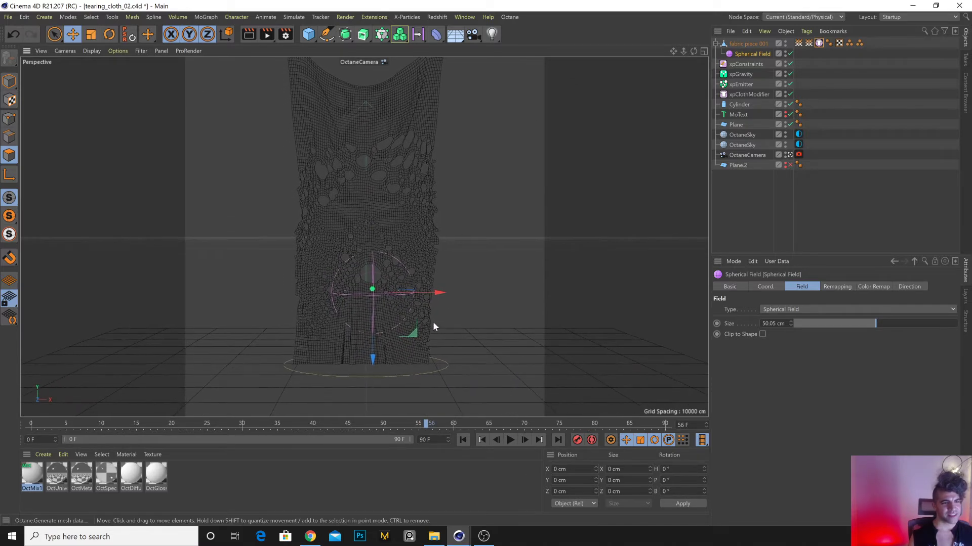
Undo a trial move of the Spherical Field and save the project incrementally as tearing_cloth_03.c4d.
left_click_drag(375, 347, 373, 395)
key("ctrl+z")
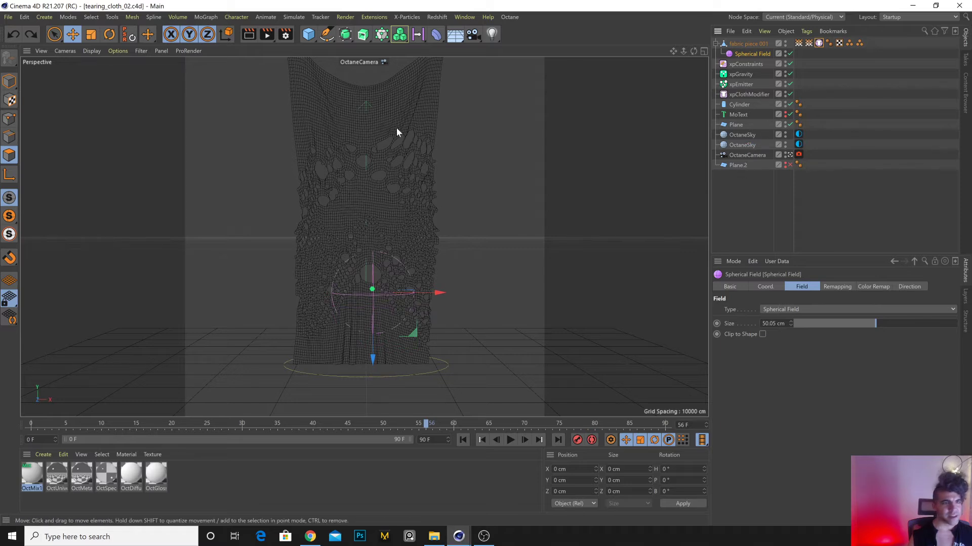
left_click(9, 17)
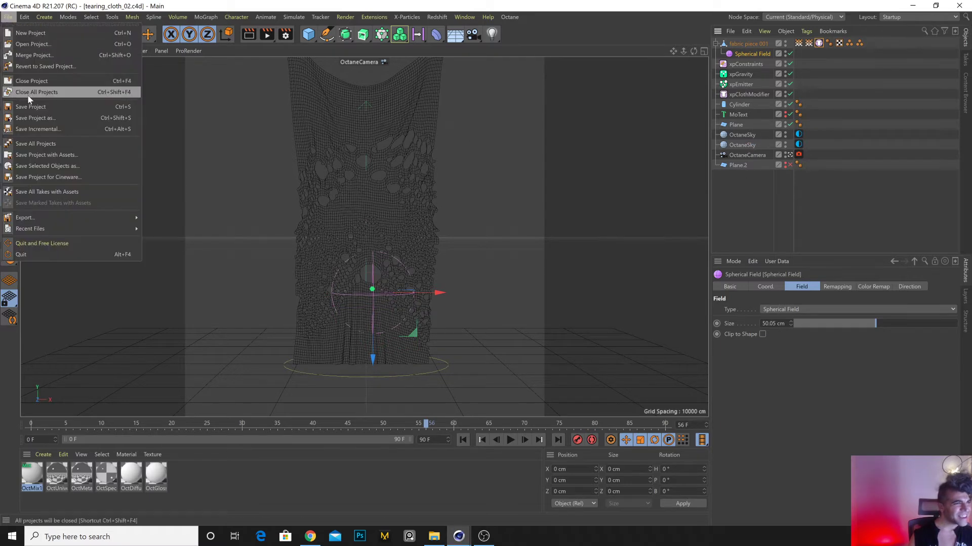
left_click(39, 126)
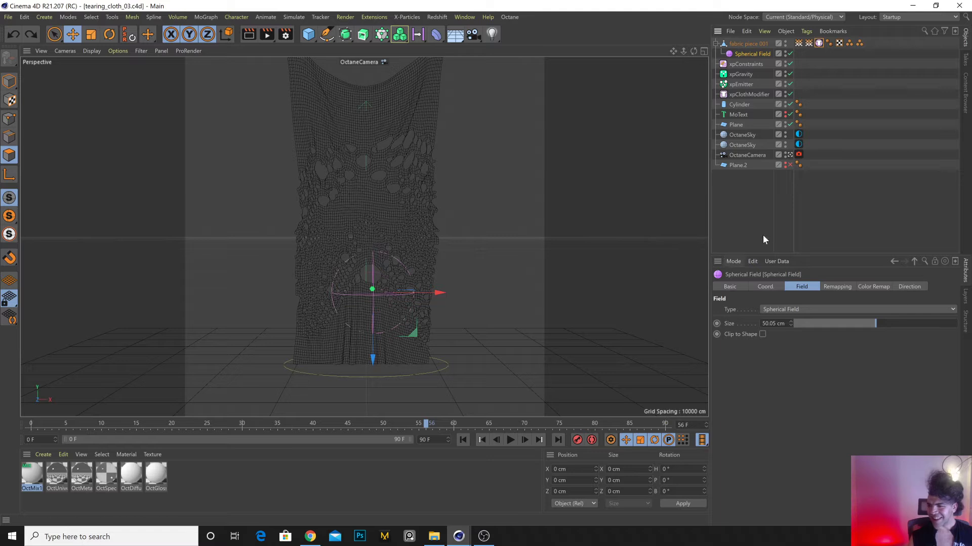
Move the floor Plane down, away from the lower end of the fabric.
left_click(842, 113)
left_click(737, 126)
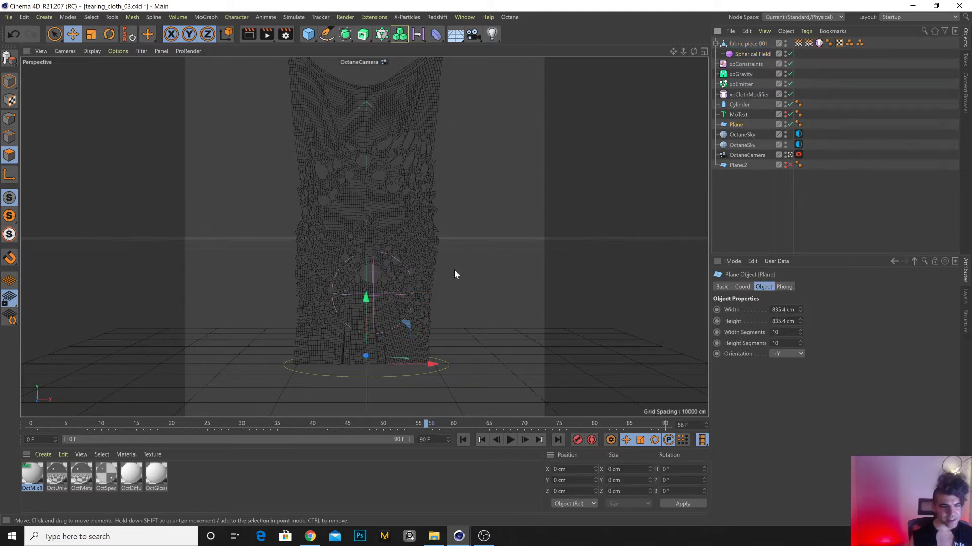
left_click_drag(366, 309, 369, 366)
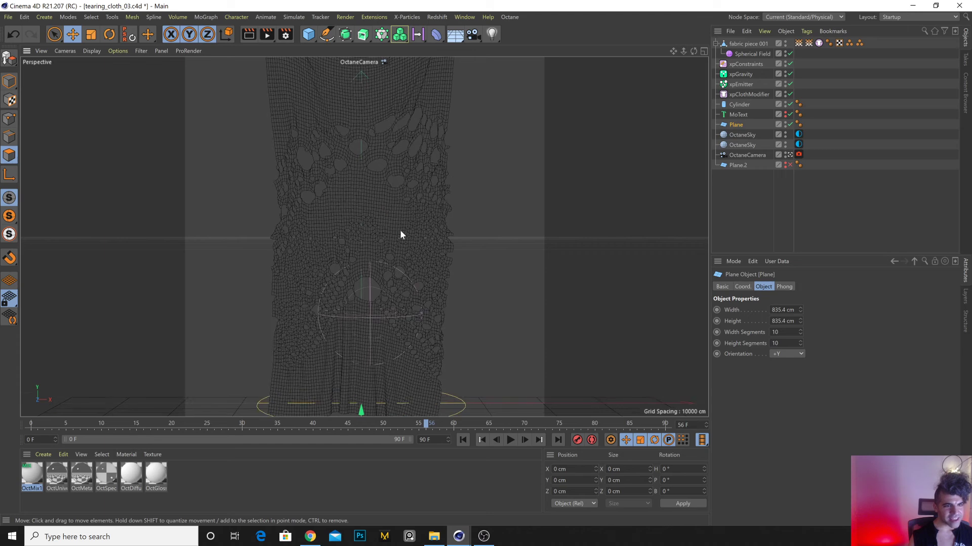
scroll(401, 236, "down", 2)
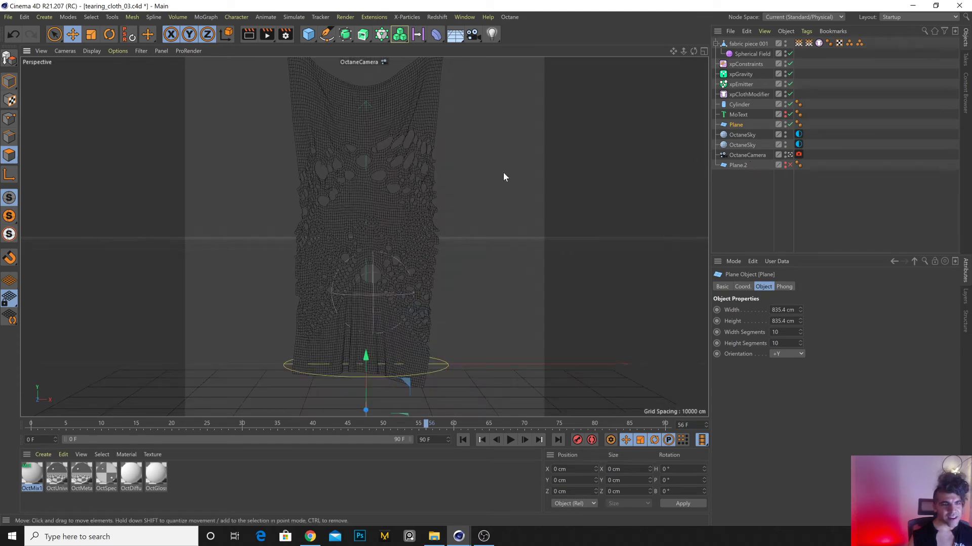
Set the OctaneCamera's X position to 0 cm and raise its Y position to 183.068 cm.
left_click(747, 155)
left_click(785, 287)
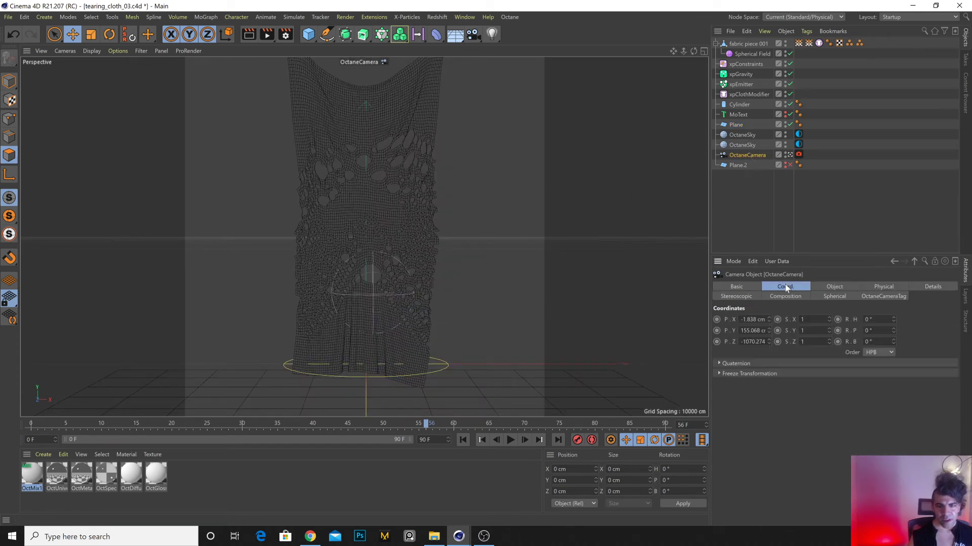
left_click(769, 322)
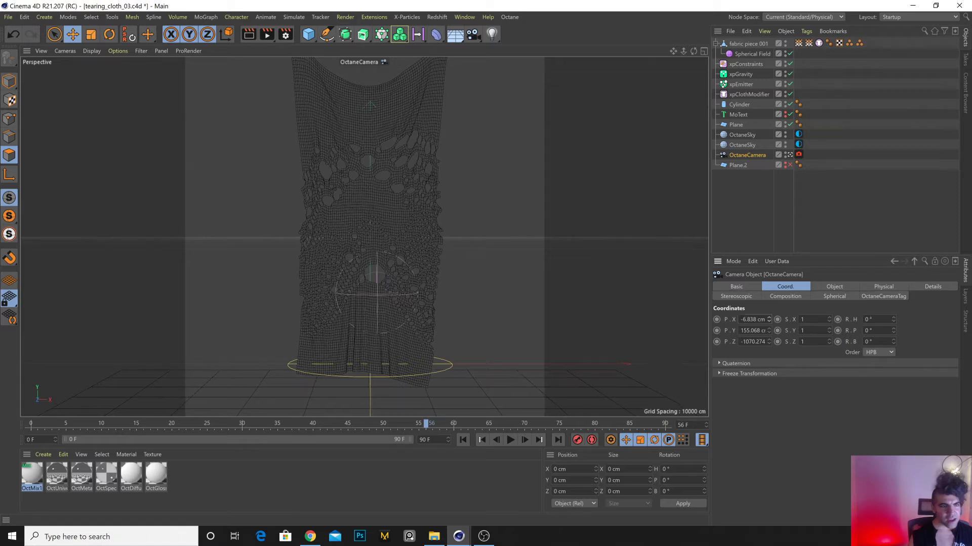
key("Return")
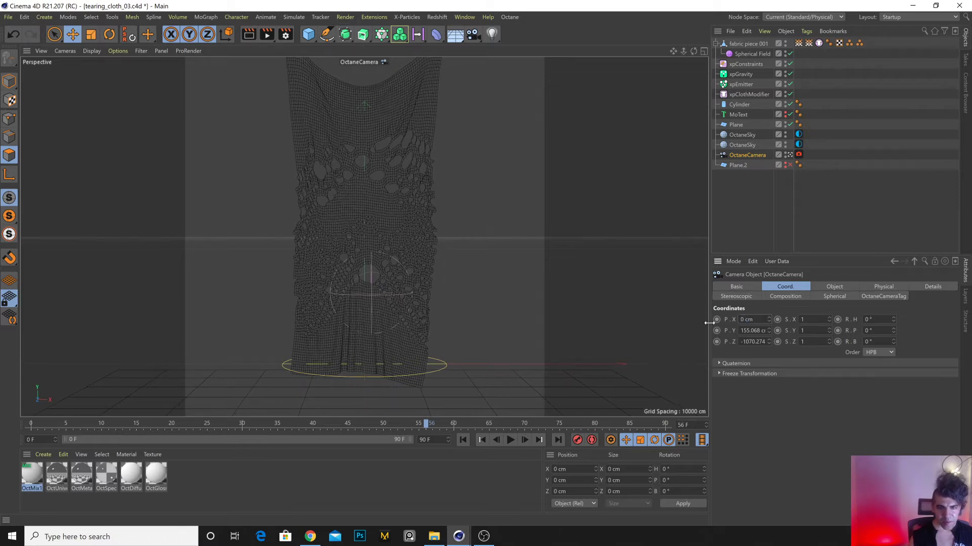
left_click_drag(768, 331, 768, 318)
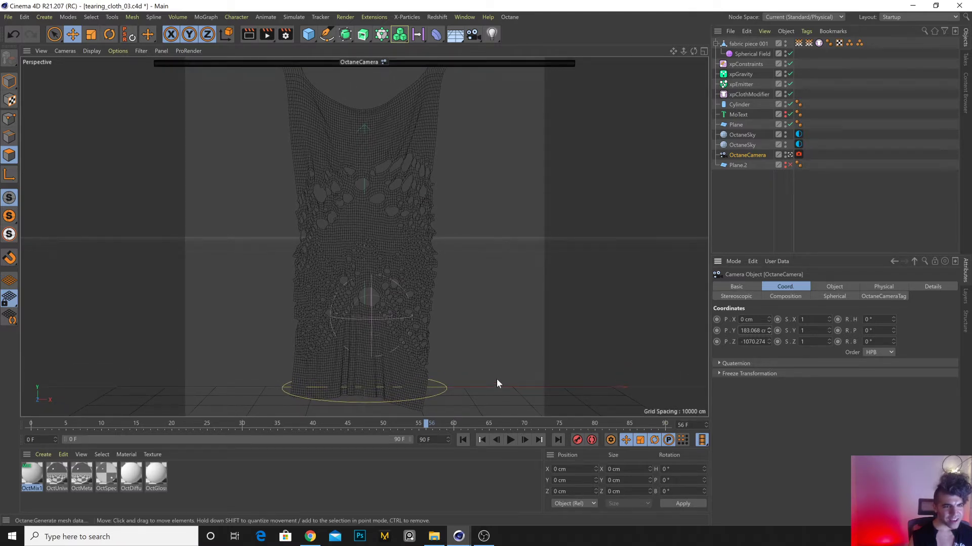
Switch the viewport display to Gouraud Shading.
left_click(91, 51)
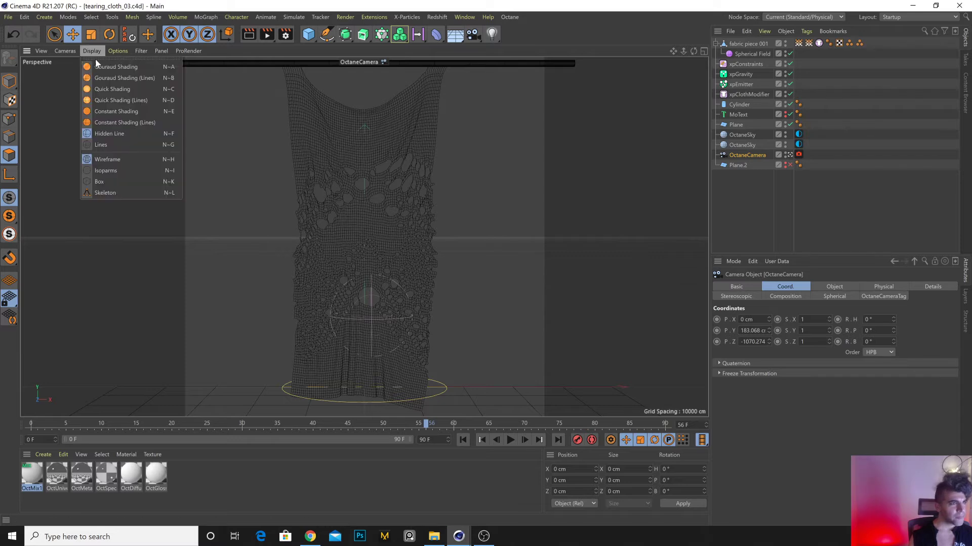
left_click(103, 69)
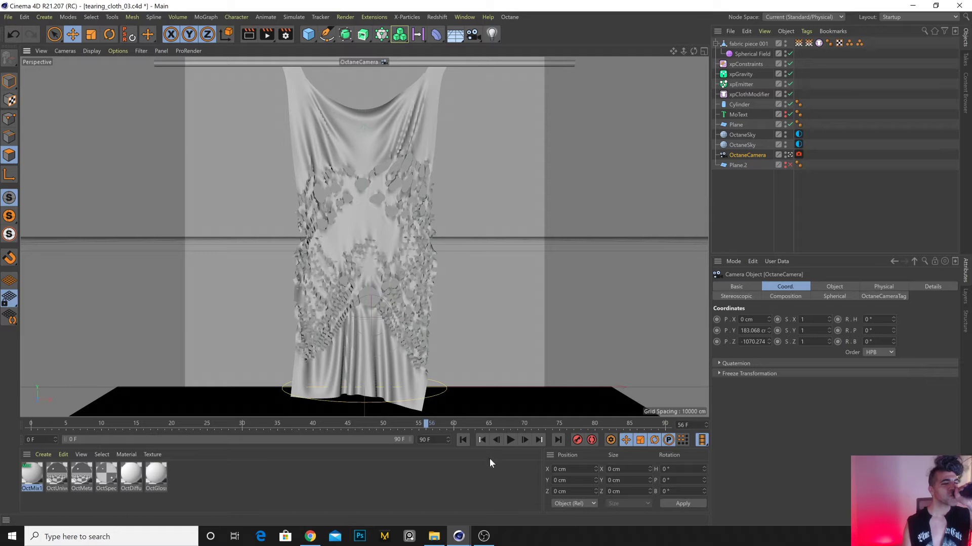
Review the glassytoglossy_fabriccube_test1 animation in the Picture Viewer, stop its playback and close the viewer.
mouse_move(459, 536)
left_click(515, 499)
left_click_drag(245, 425, 336, 416)
left_click(904, 431)
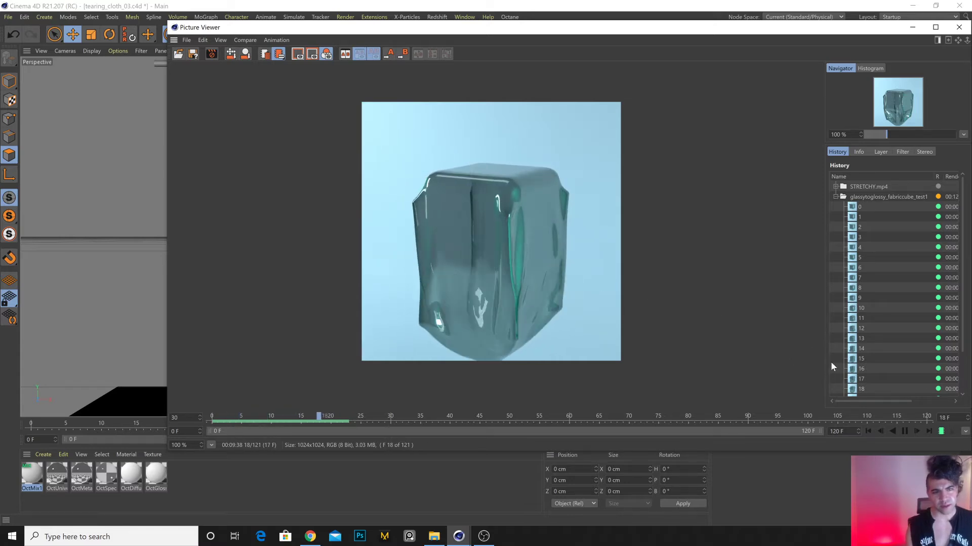
left_click(905, 431)
left_click(959, 27)
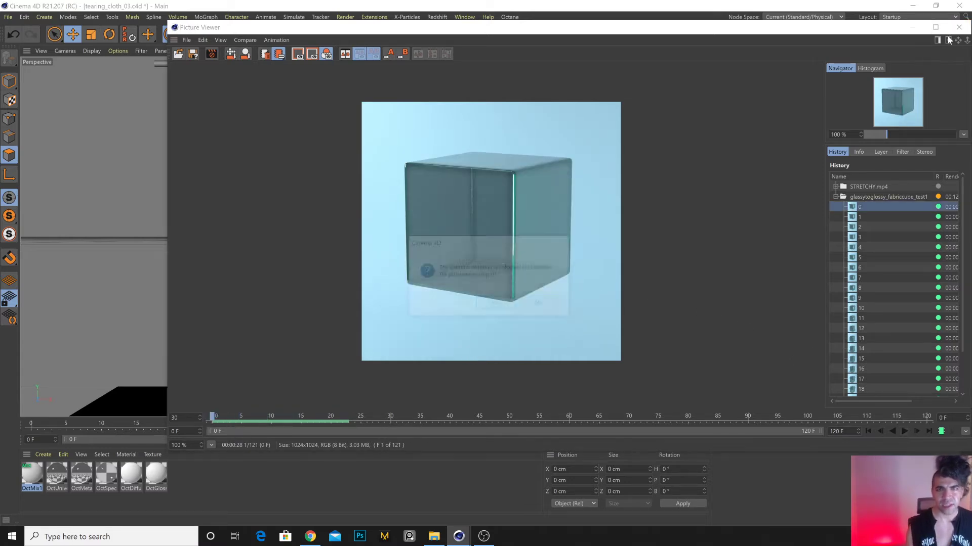
left_click(487, 306)
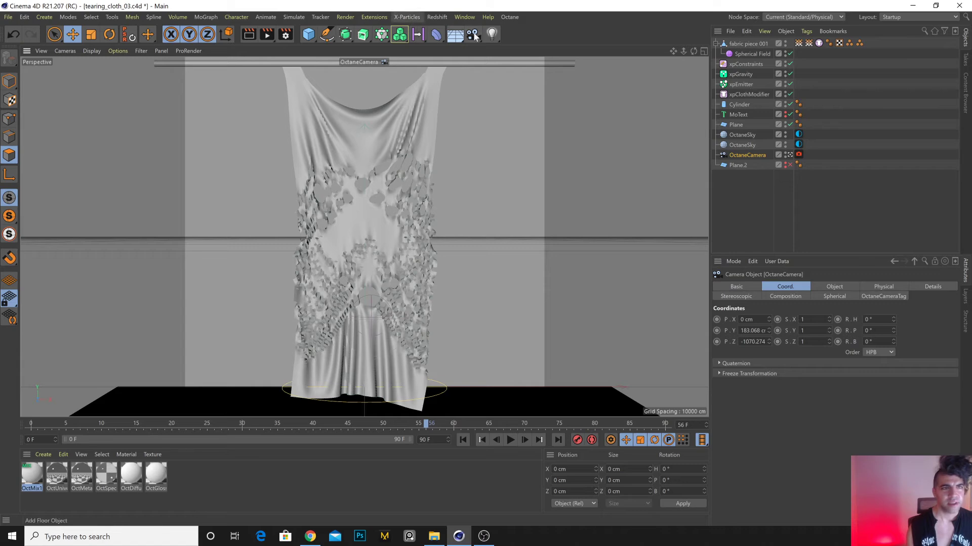
Open the Octane Live Viewer, start rendering the torn cloth, and move the viewer window higher over the viewport.
left_click(521, 44)
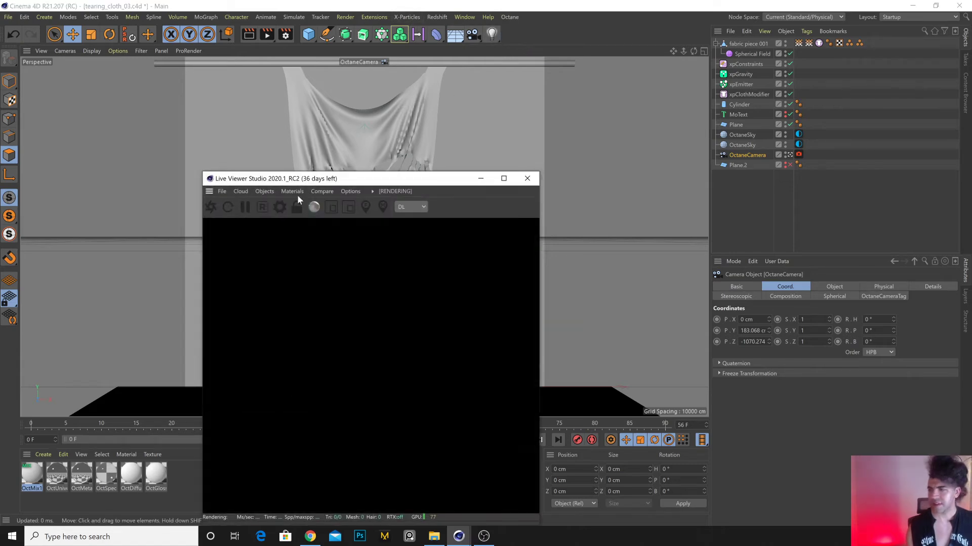
left_click(211, 208)
left_click_drag(379, 183, 374, 62)
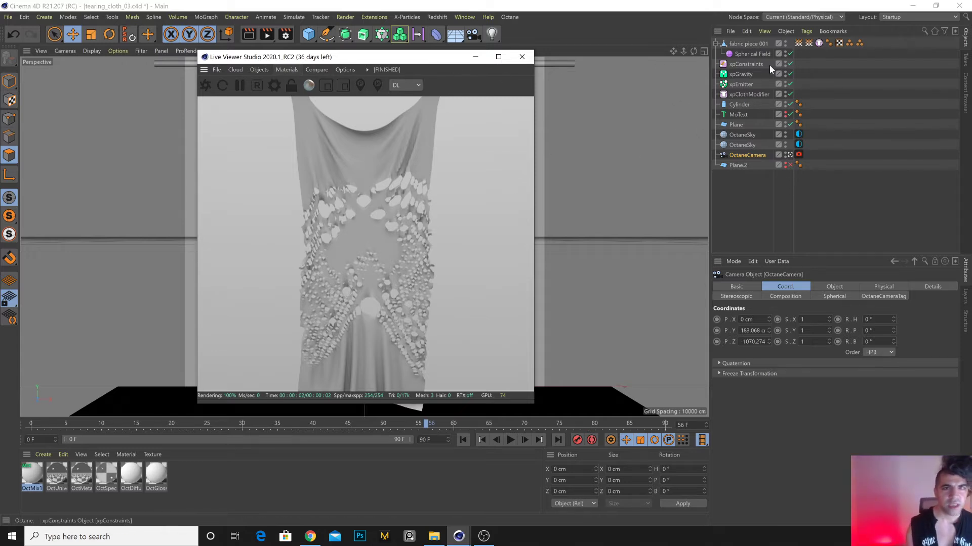
Tint the lower OctaneSky's environment color a pale turquoise with hue 174° and saturation 22%.
left_click(798, 145)
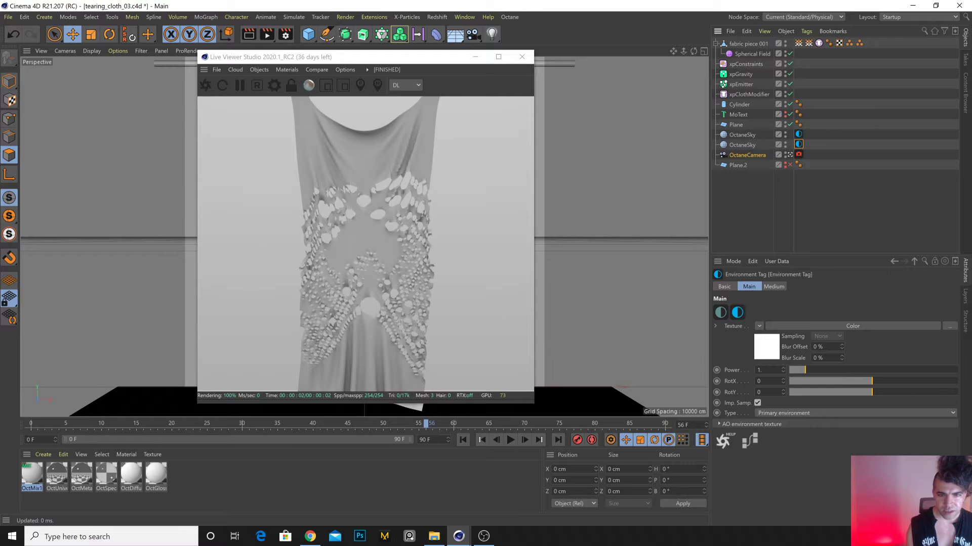
left_click(853, 326)
left_click(828, 409)
left_click(872, 398)
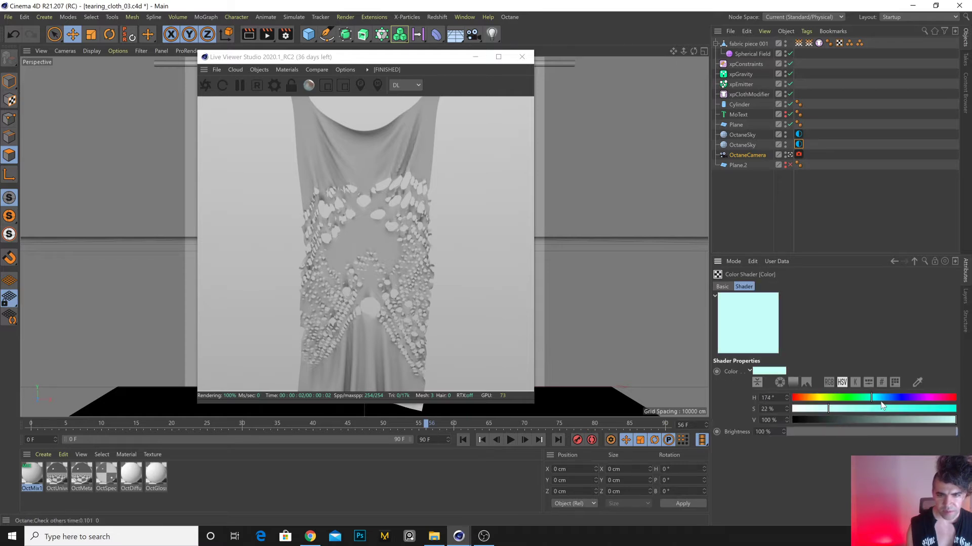
Change the lower OctaneSky's environment color to a neutral light gray with saturation 0% and value 78%.
left_click_drag(815, 411, 793, 409)
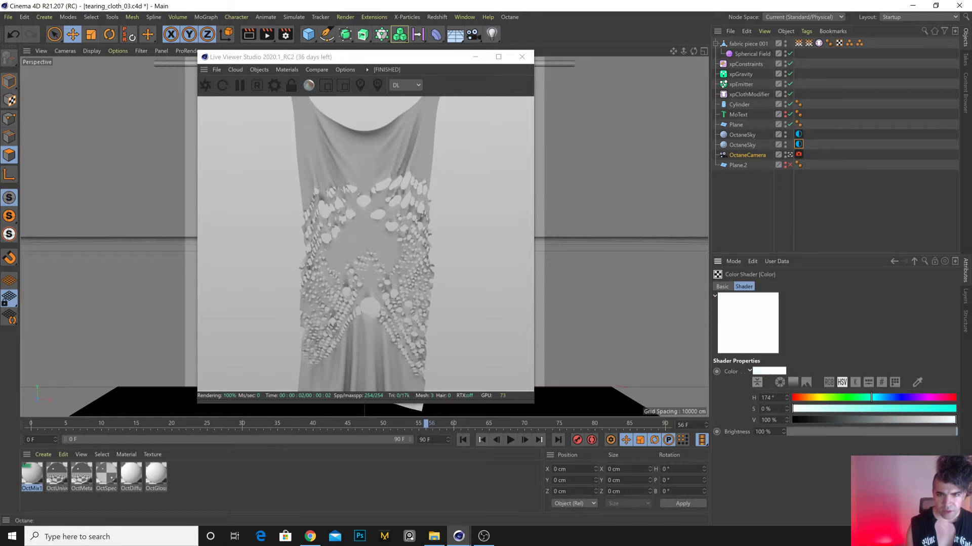
left_click(932, 420)
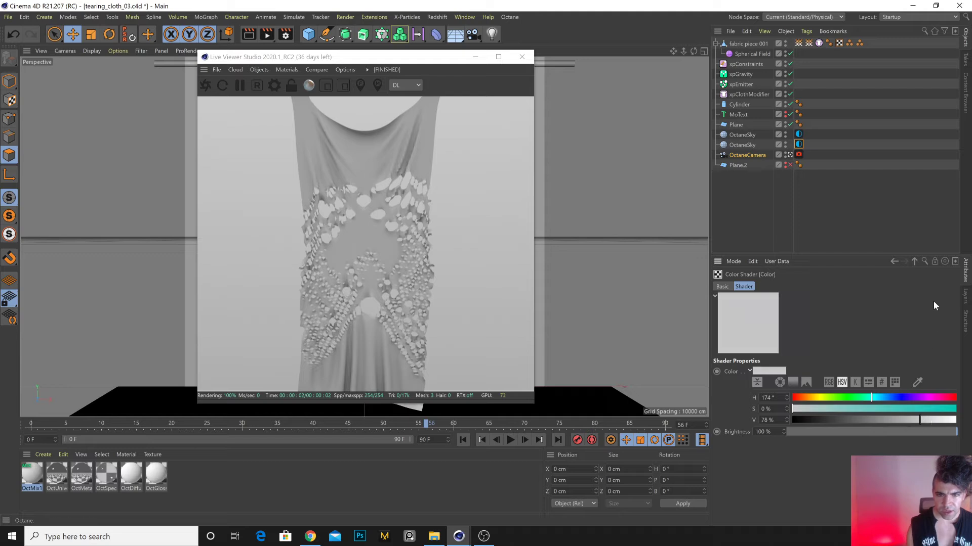
left_click(913, 261)
left_click(215, 479)
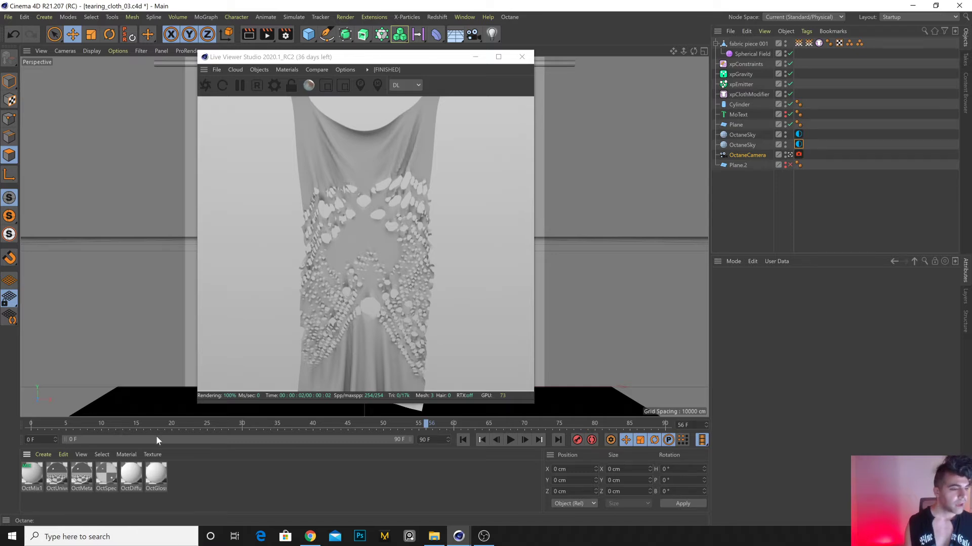
Load the FabricWeaveWooly001_3K material for Octane with the Poliigon Material Converter, using the FabricWeaveWooly001 texture folder.
left_click(374, 16)
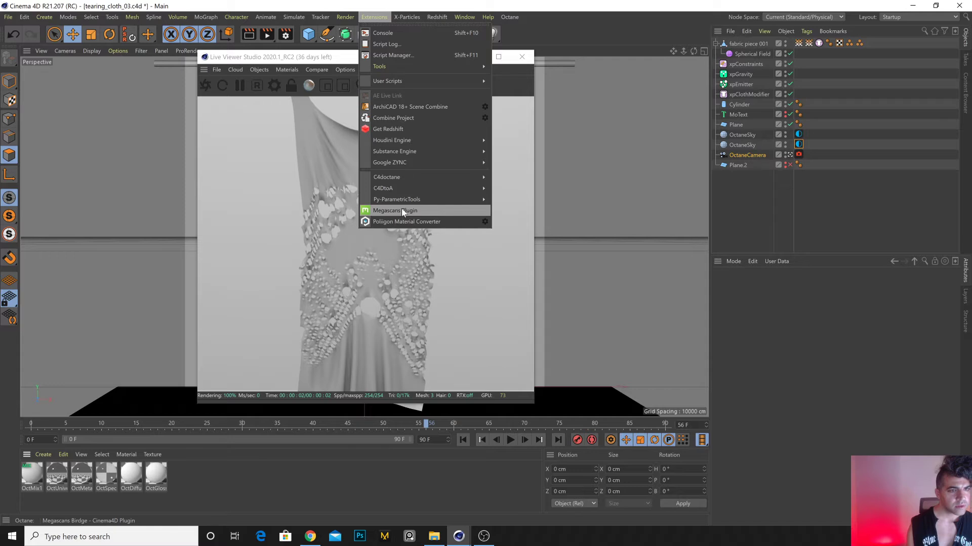
left_click(431, 223)
left_click(482, 157)
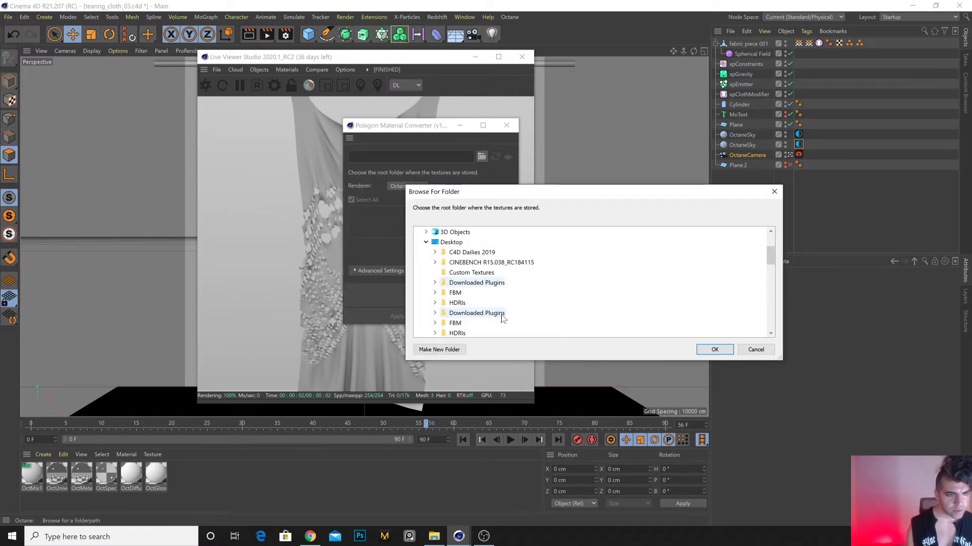
scroll(511, 304, "down", 3)
scroll(508, 304, "up", 12)
scroll(506, 303, "up", 15)
scroll(496, 304, "up", 15)
scroll(491, 304, "up", 3)
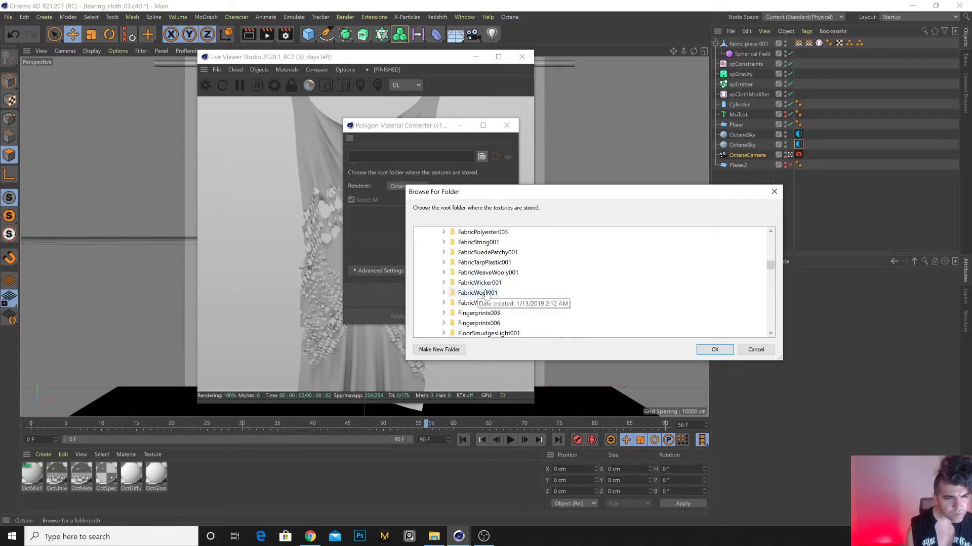
left_click(488, 272)
left_click(702, 349)
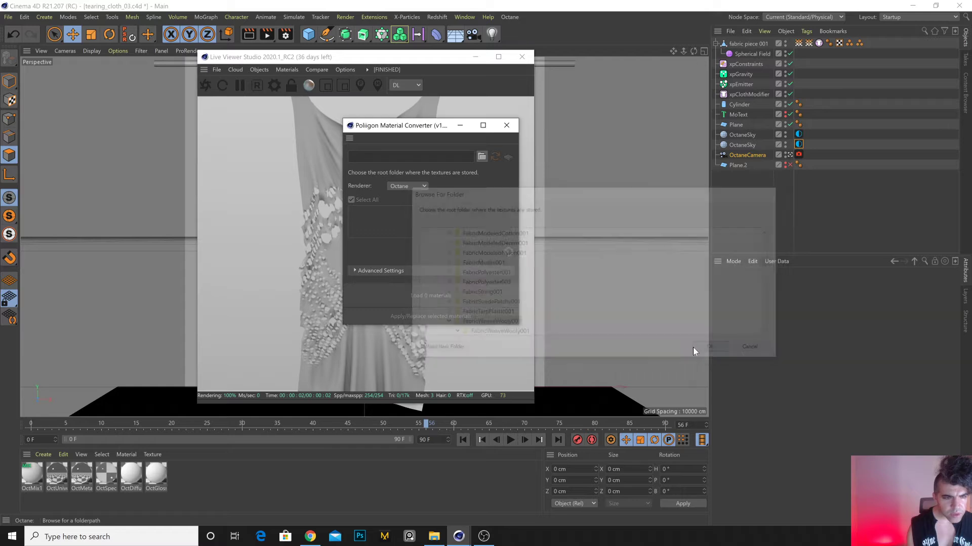
left_click(424, 297)
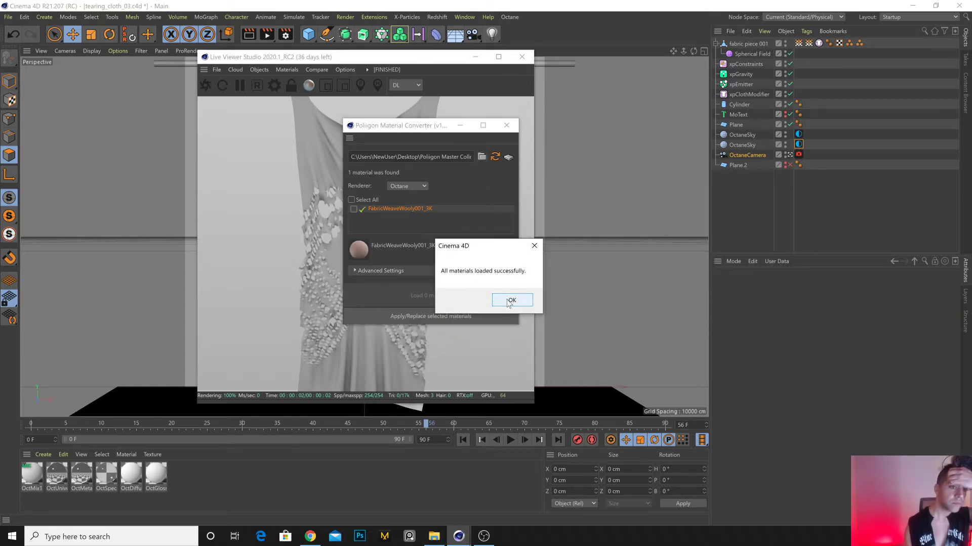
left_click(505, 299)
Load the FabricModeledDenim001_3K material from the FabricModeledDenim001 folder into the scene.
left_click(480, 158)
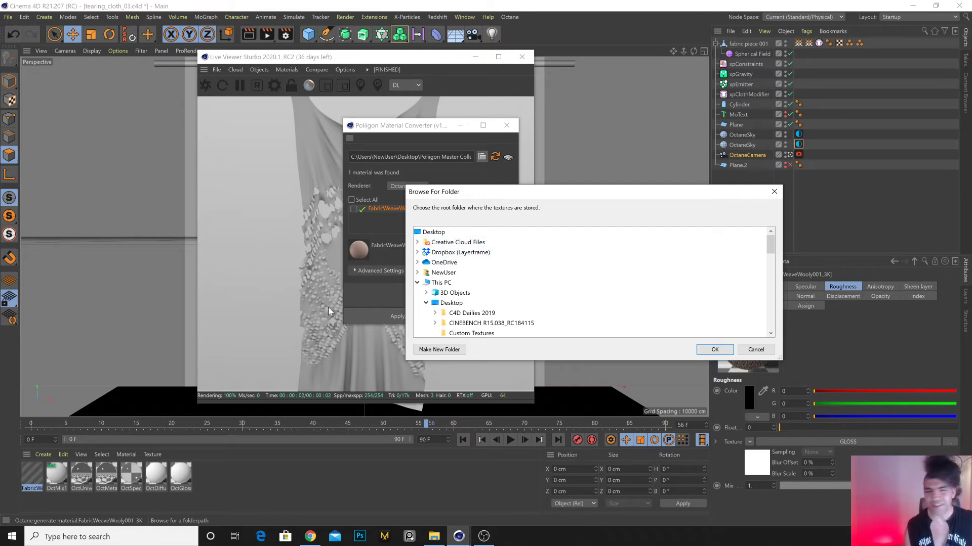
scroll(446, 304, "down", 4)
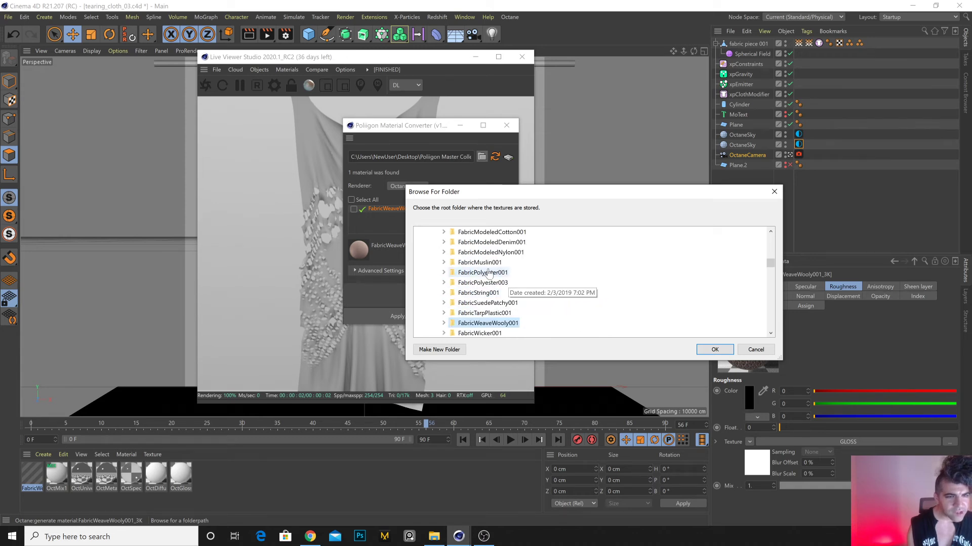
left_click(493, 242)
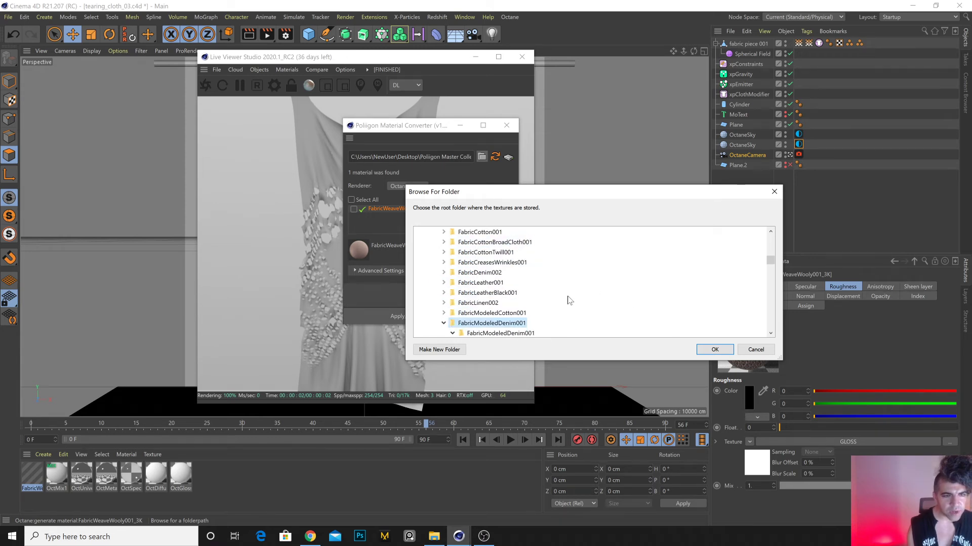
left_click(701, 349)
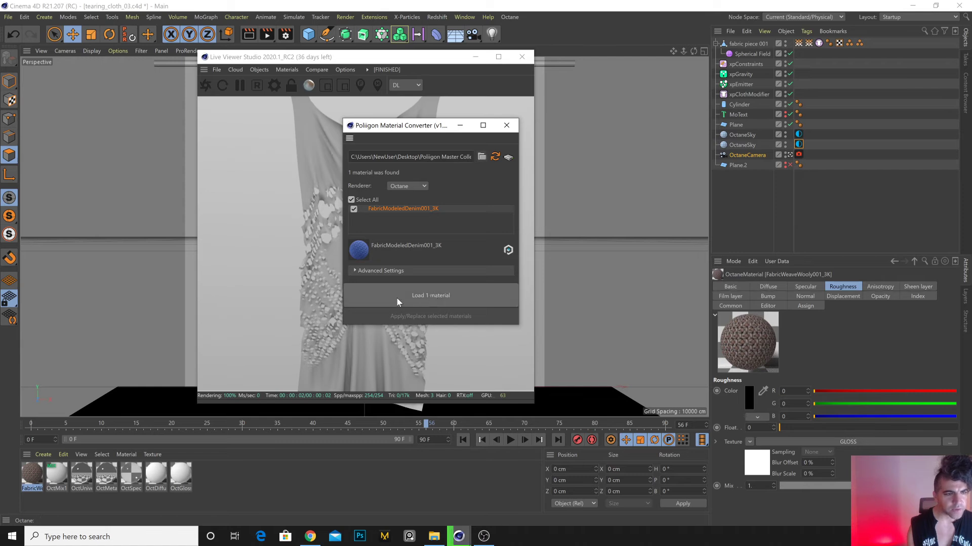
left_click(393, 298)
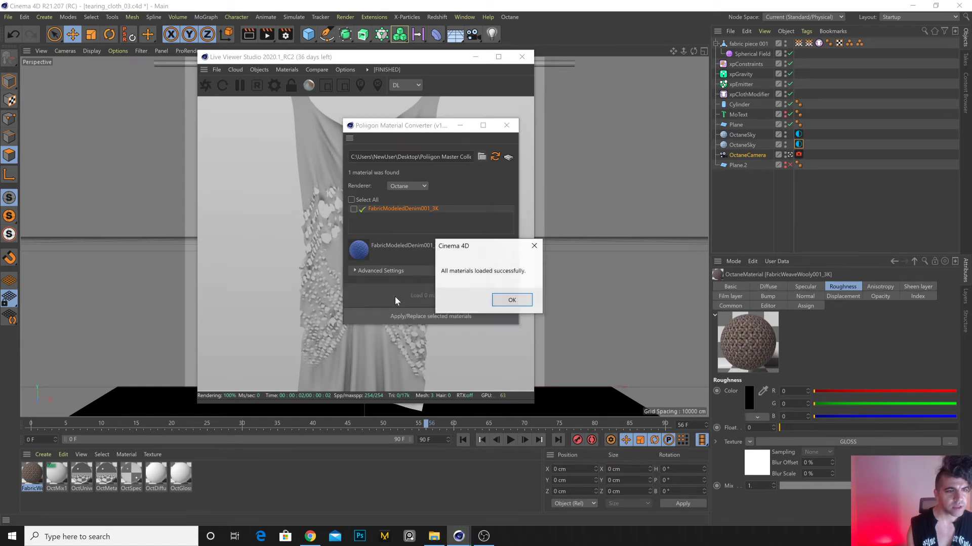
left_click(506, 300)
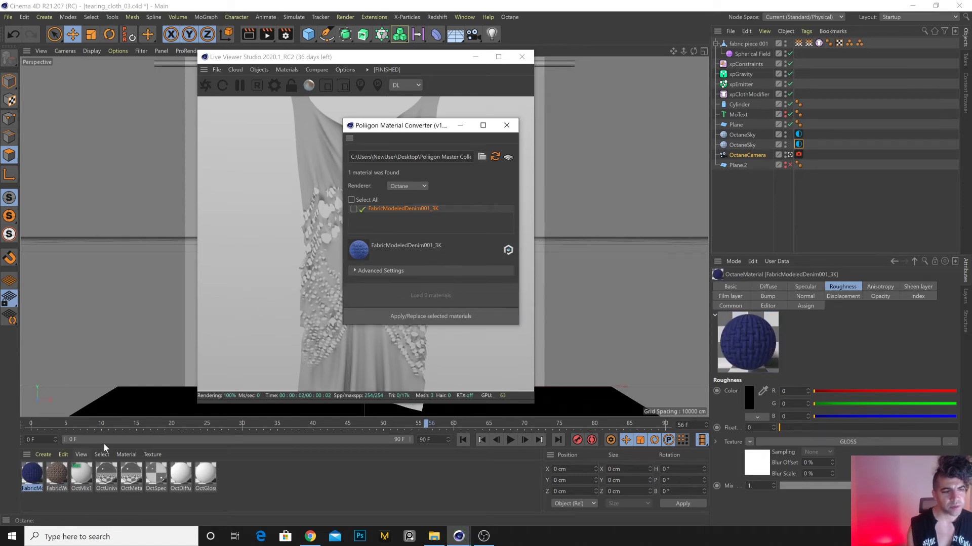
Load the 2K, 3K and 4K FabricCanvas001 materials from their Poliigon folder and close the converter.
left_click(481, 157)
scroll(491, 301, "down", 3)
scroll(490, 301, "up", 3)
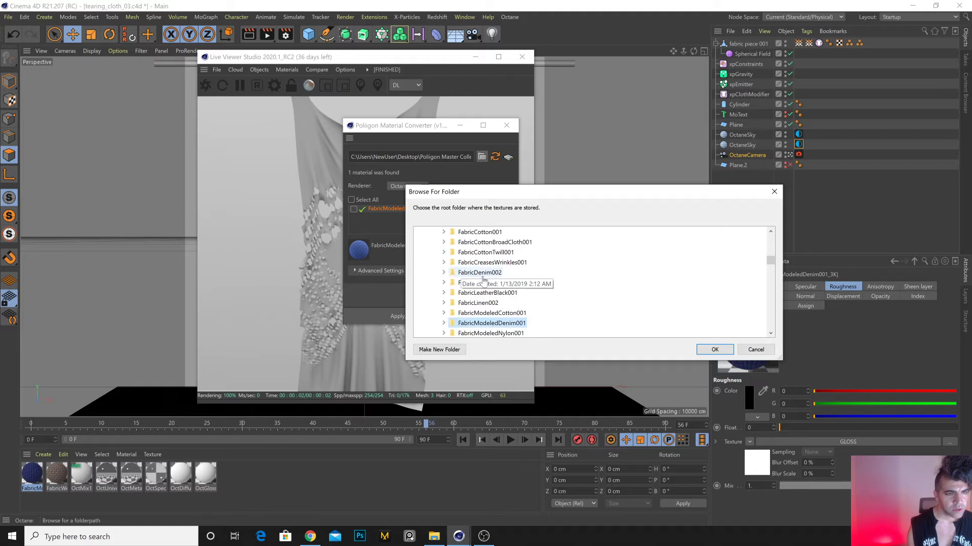
left_click(500, 283)
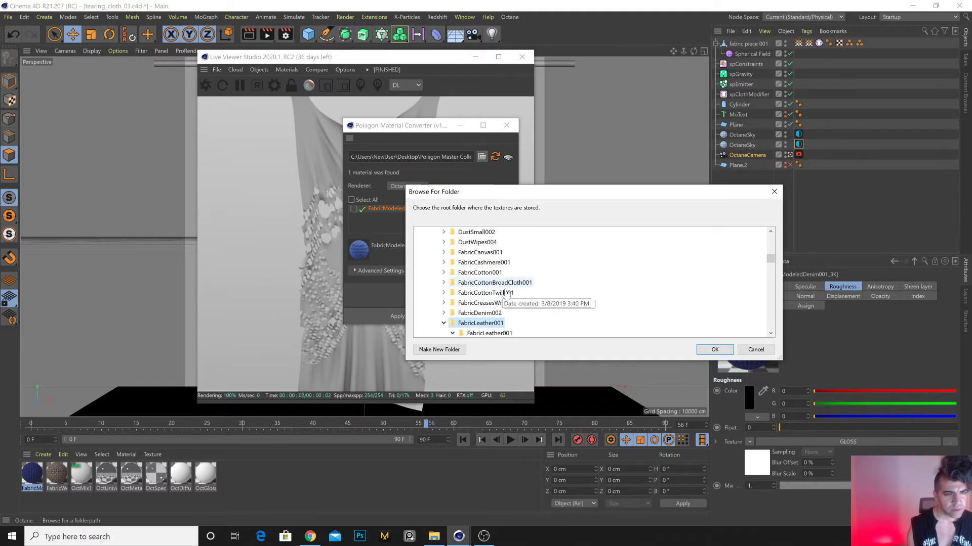
left_click(485, 252)
left_click(708, 350)
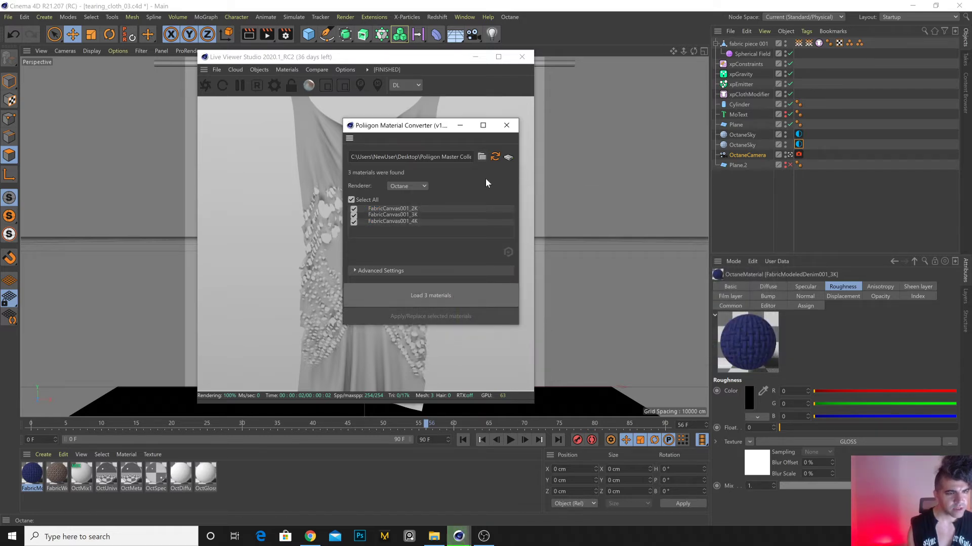
left_click(458, 286)
left_click(510, 302)
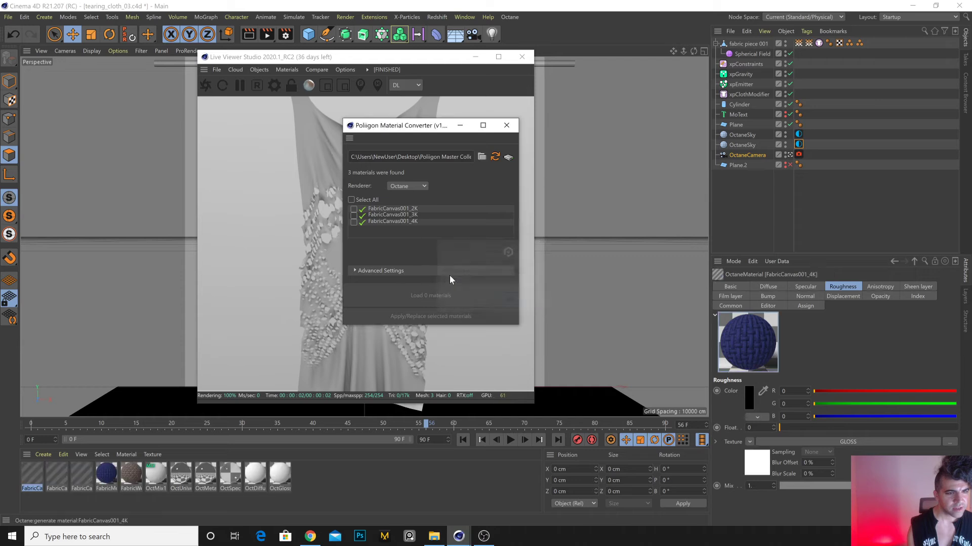
left_click(506, 125)
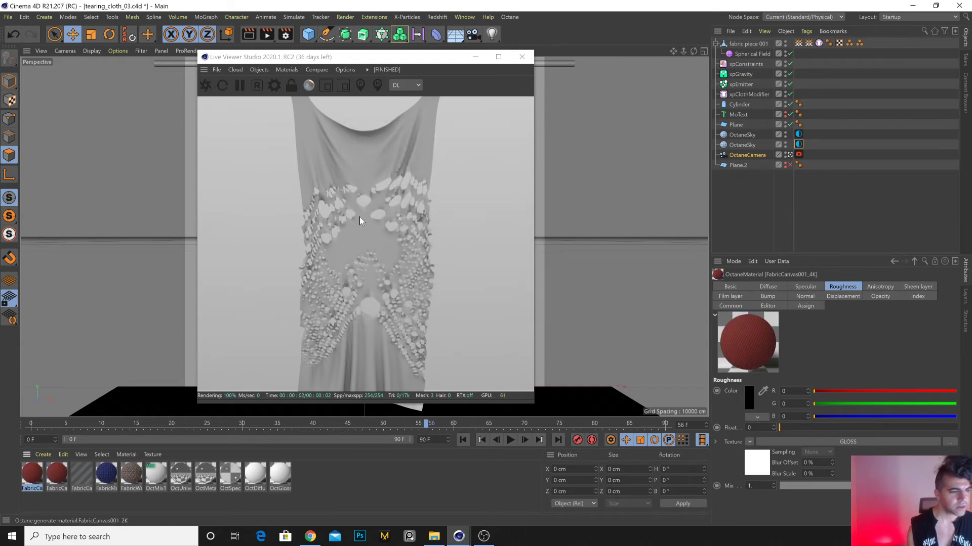
Apply the blue FabricModeledDenim001_3K material to fabric piece 001.
left_click(141, 503)
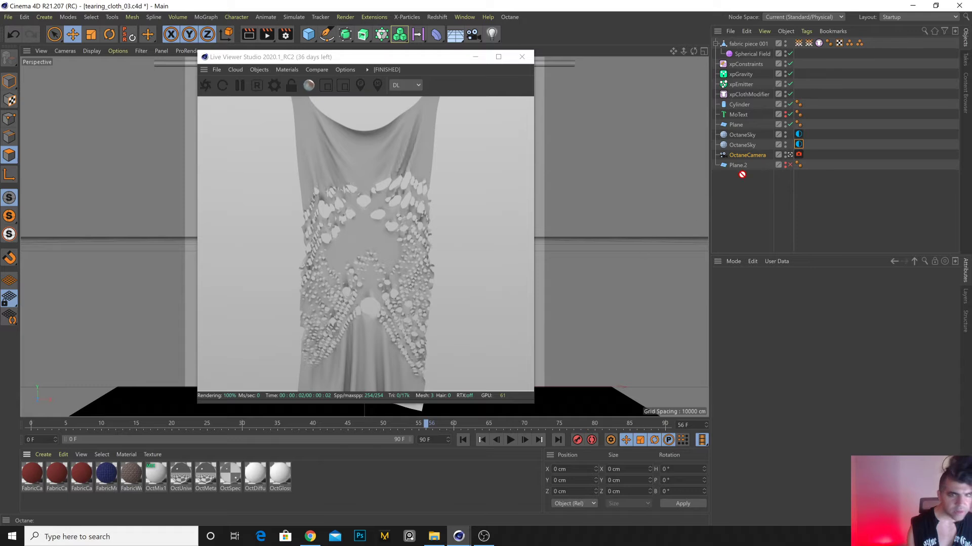
left_click_drag(412, 191, 374, 144)
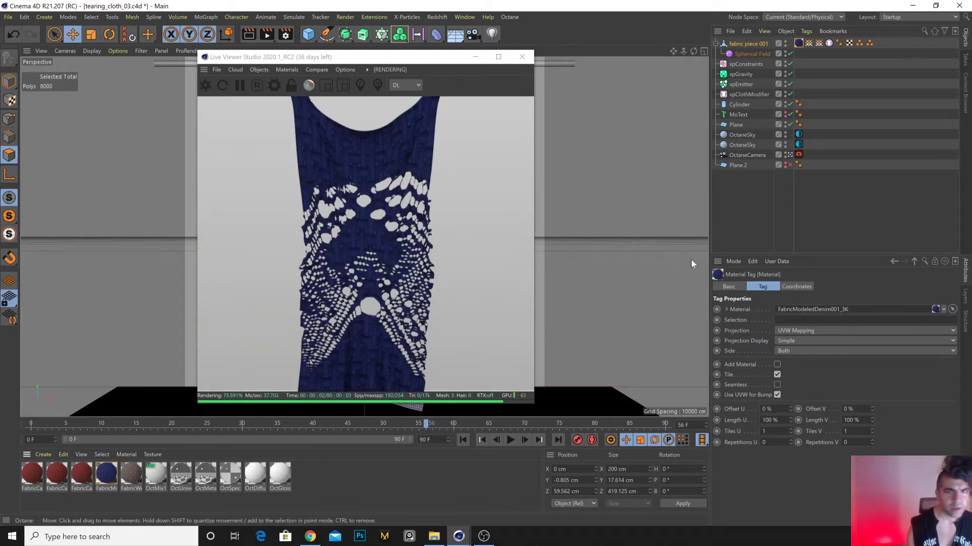
Inspect the texture and environment type in the environment tags of both OctaneSky objects.
left_click(798, 135)
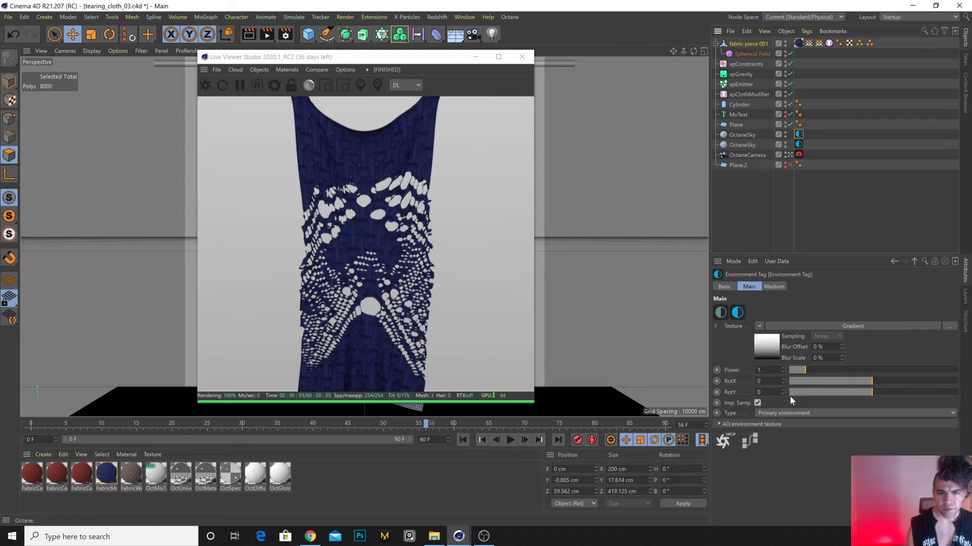
left_click(804, 413)
left_click(804, 424)
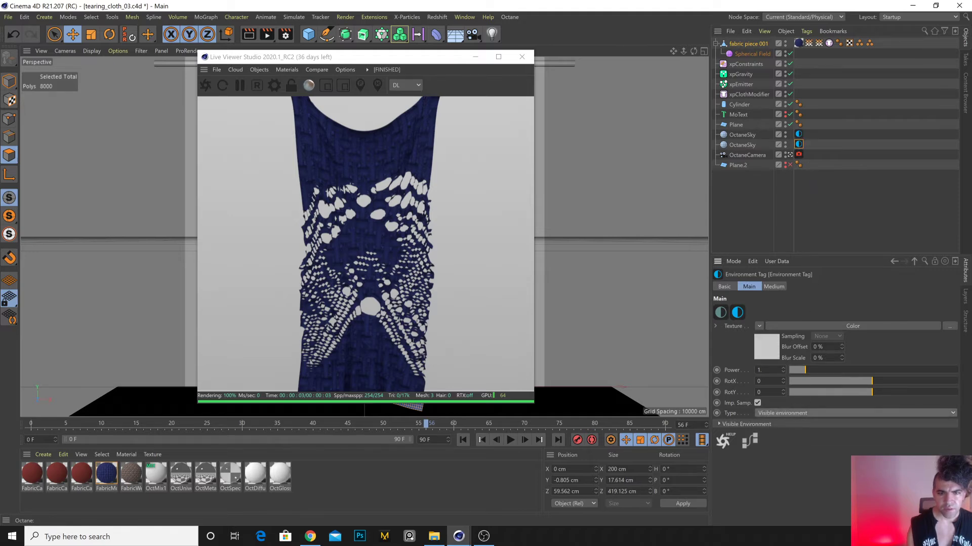
left_click(798, 134)
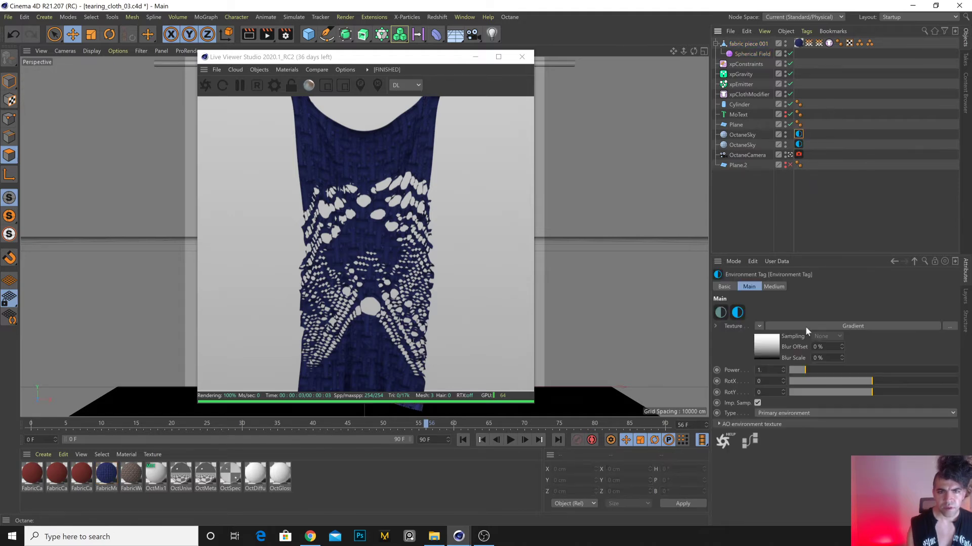
Add a null object to the scene.
left_click_drag(416, 57, 417, 289)
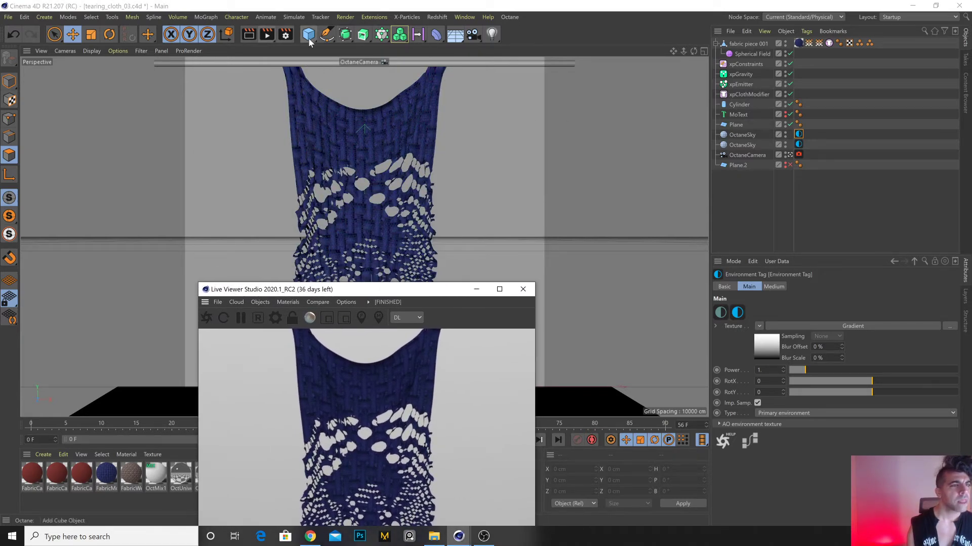
left_click(761, 136)
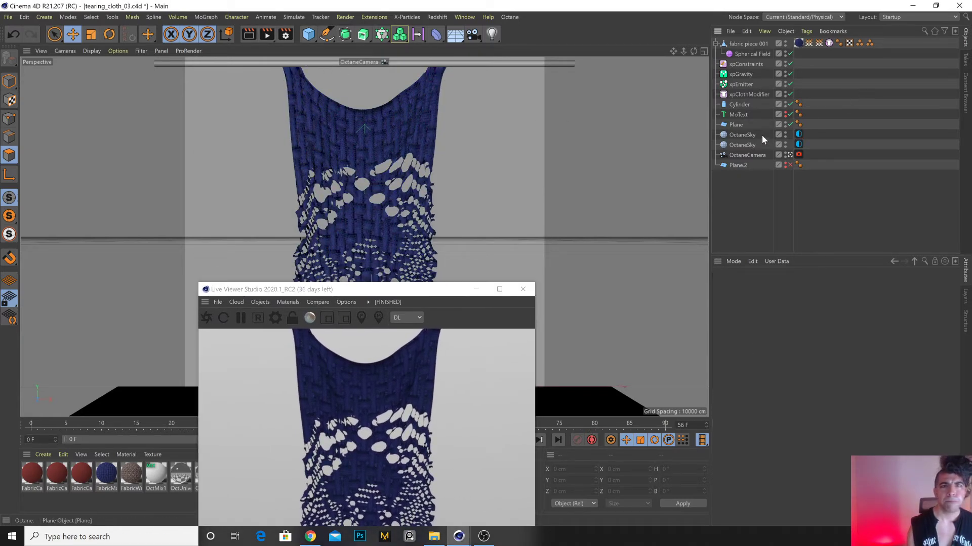
left_click(754, 45)
left_click_drag(358, 286, 355, 93)
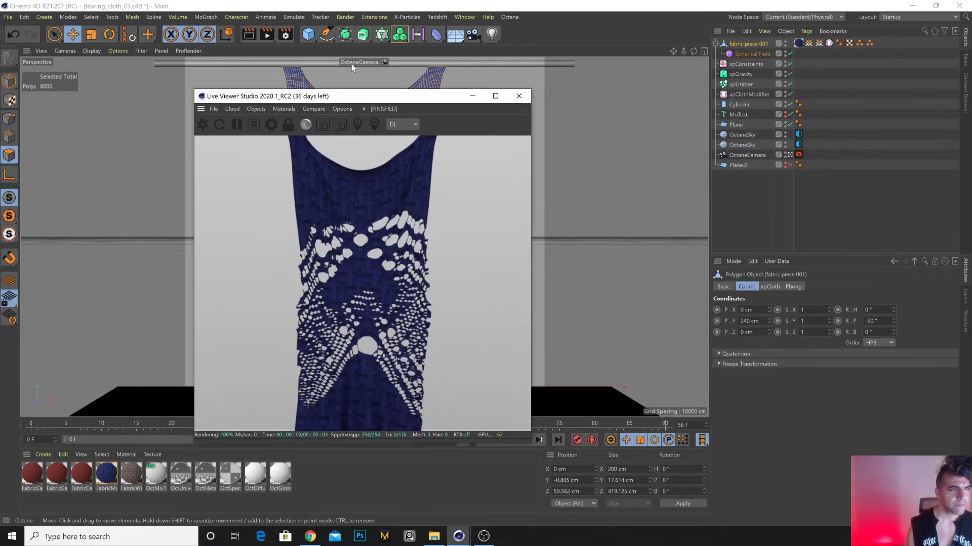
left_click(308, 34)
left_click(343, 50)
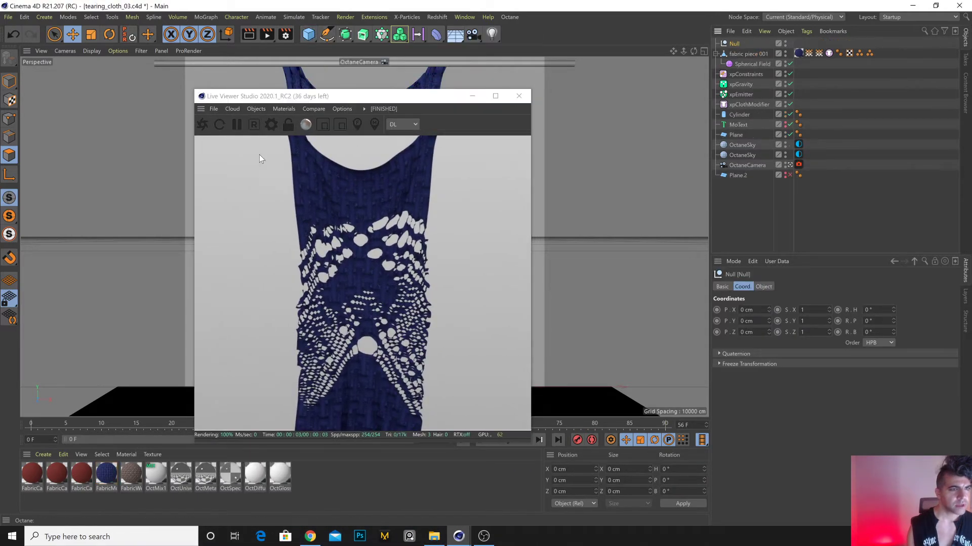
Add an Octane targeted area light, shift the Live Viewer off the viewport, and move the light to the right of the cloth.
left_click(264, 110)
mouse_move(273, 156)
left_click(354, 192)
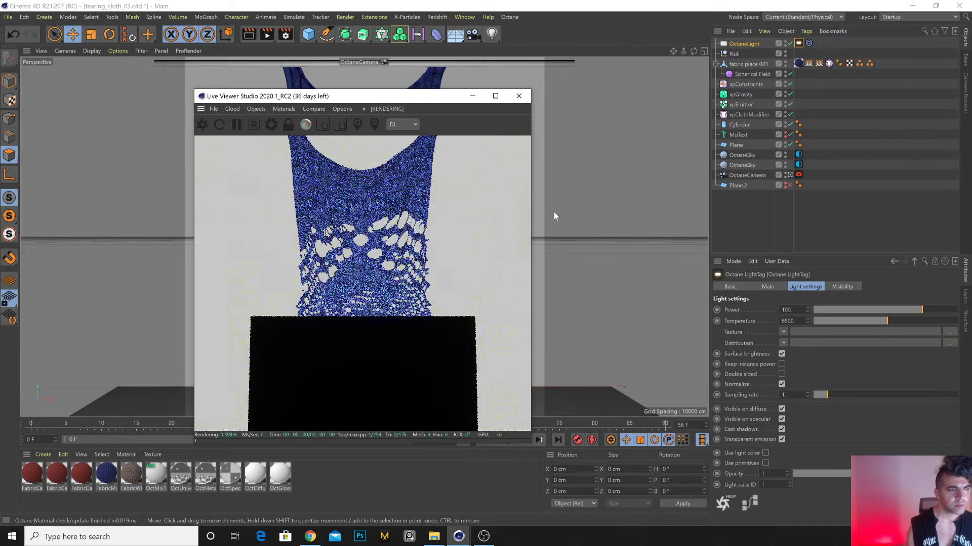
left_click_drag(430, 99, 194, 121)
left_click_drag(431, 308, 678, 218)
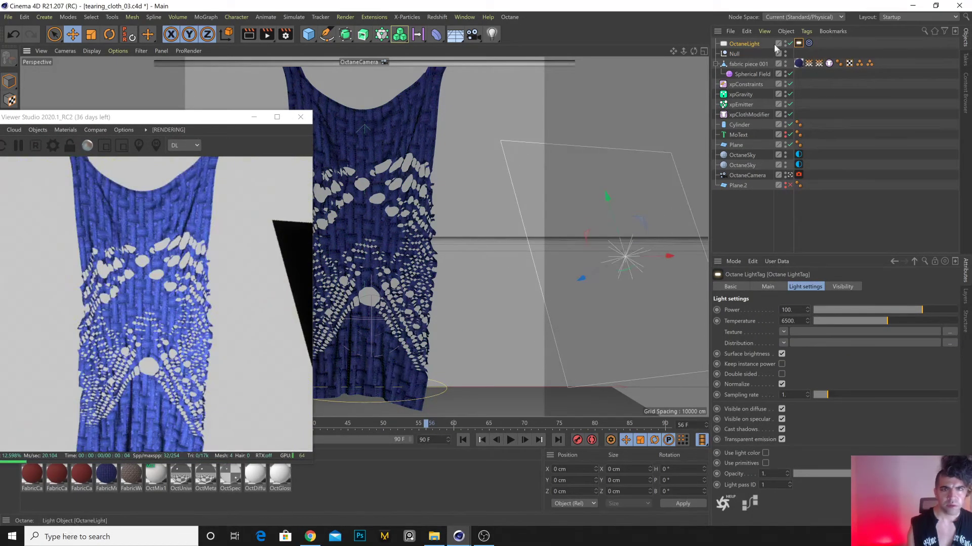
Raise the null to a Y position of about 183.5 cm, at the middle of the cloth.
left_click(733, 53)
left_click_drag(361, 317, 369, 171)
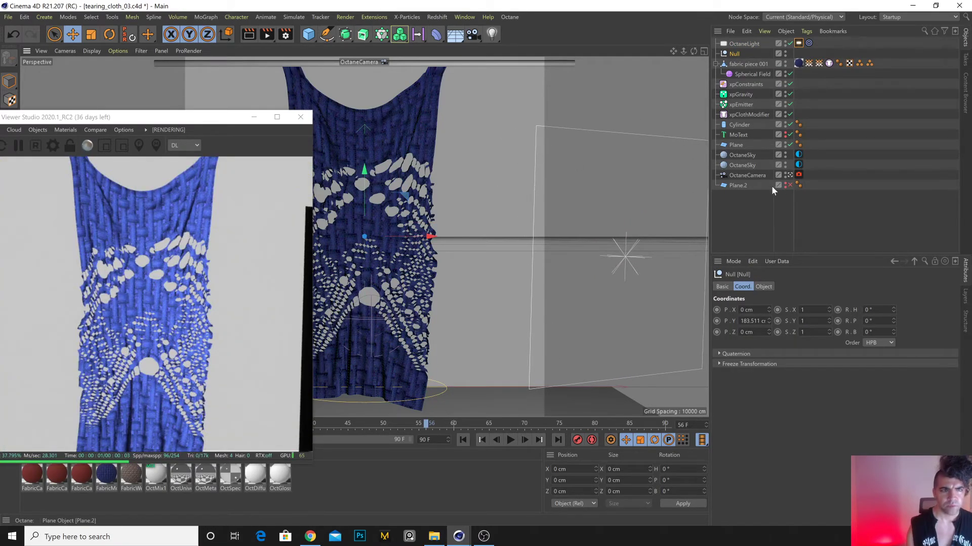
Leave the OctaneCamera view and move the OctaneLight out to the cloth's side, at about X 523.5 cm and Z -166 cm.
left_click(790, 175)
scroll(500, 224, "down", 5)
left_click_drag(500, 225, 532, 233, "alt")
left_click(746, 44)
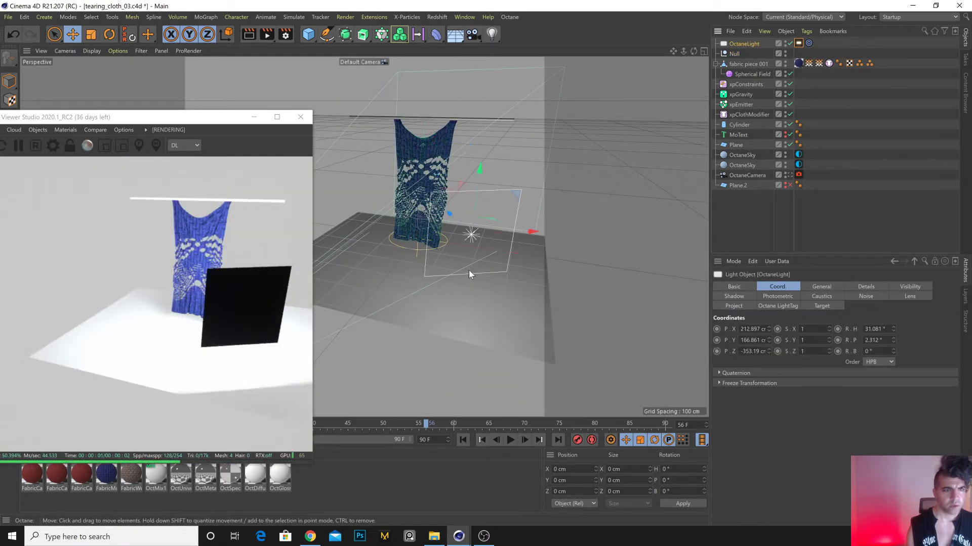
left_click_drag(490, 238, 630, 223)
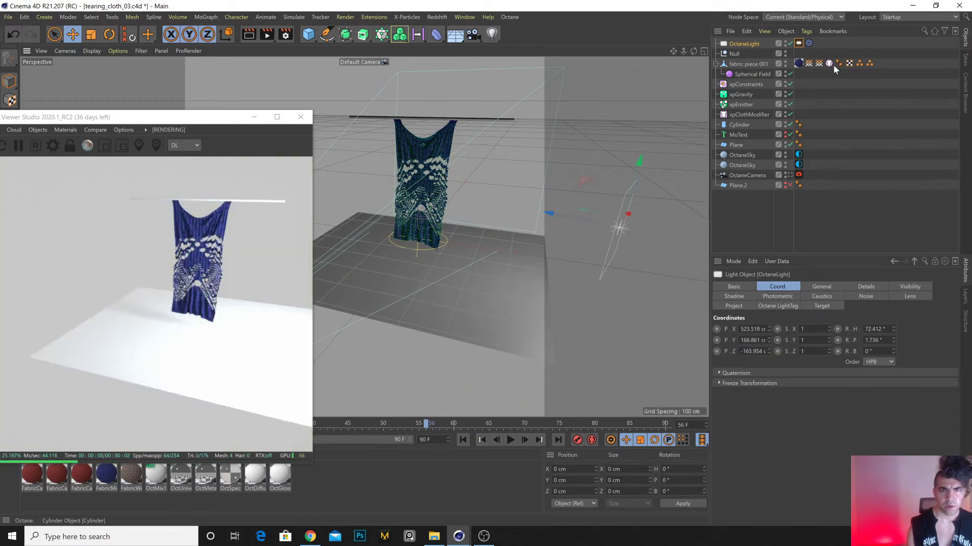
Raise the OctaneLight beside the cloth to a Y position of about 205.5 cm.
key("e")
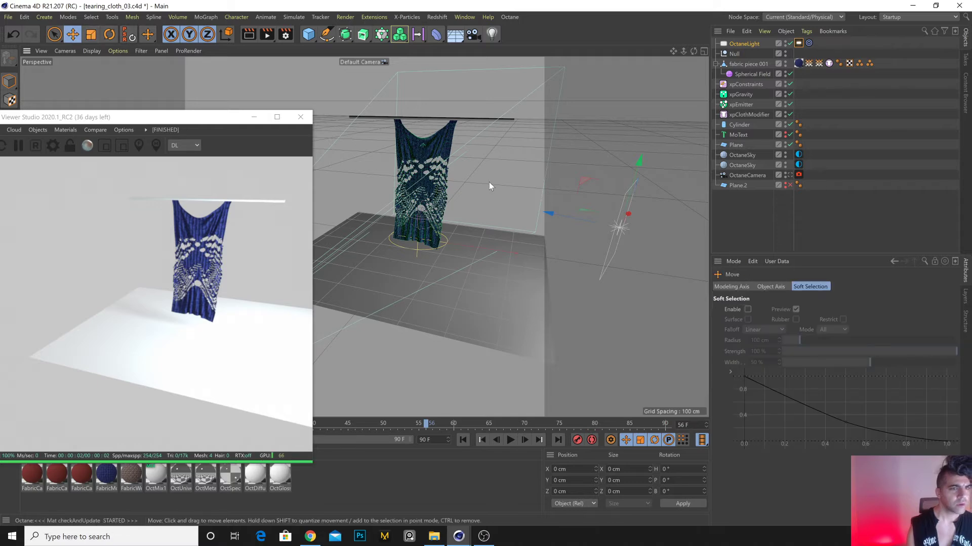
left_click_drag(614, 242, 556, 153, "alt")
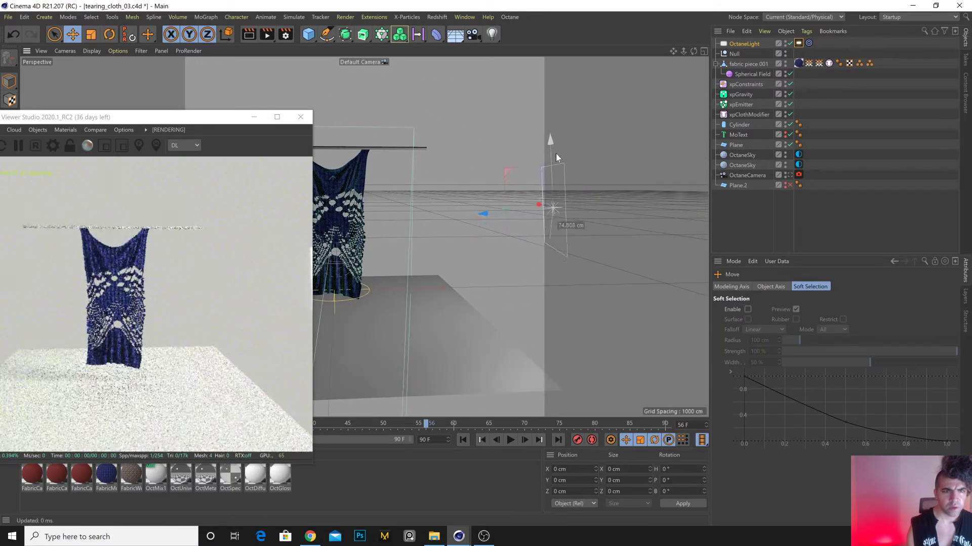
left_click(743, 43)
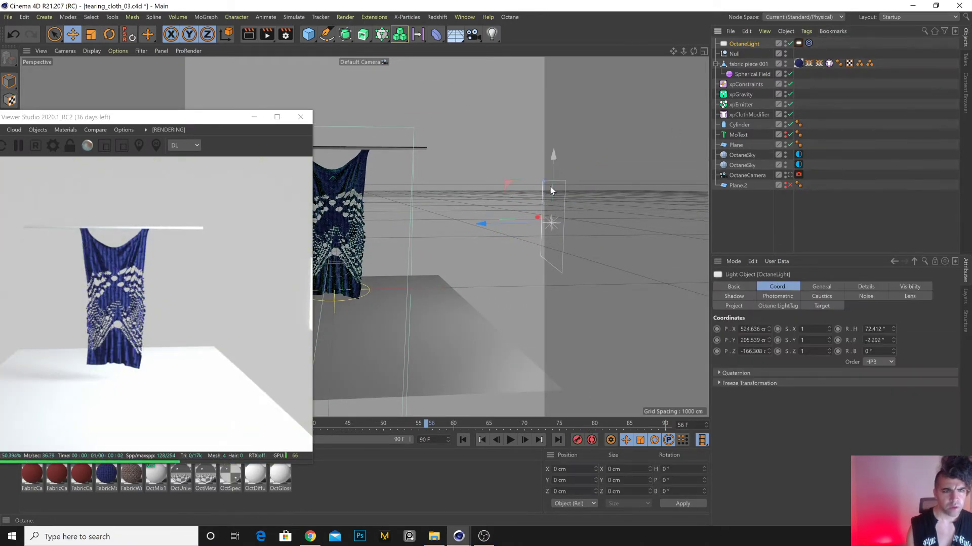
left_click(821, 286)
left_click_drag(567, 223, 534, 229, "alt")
scroll(572, 212, "up", 5)
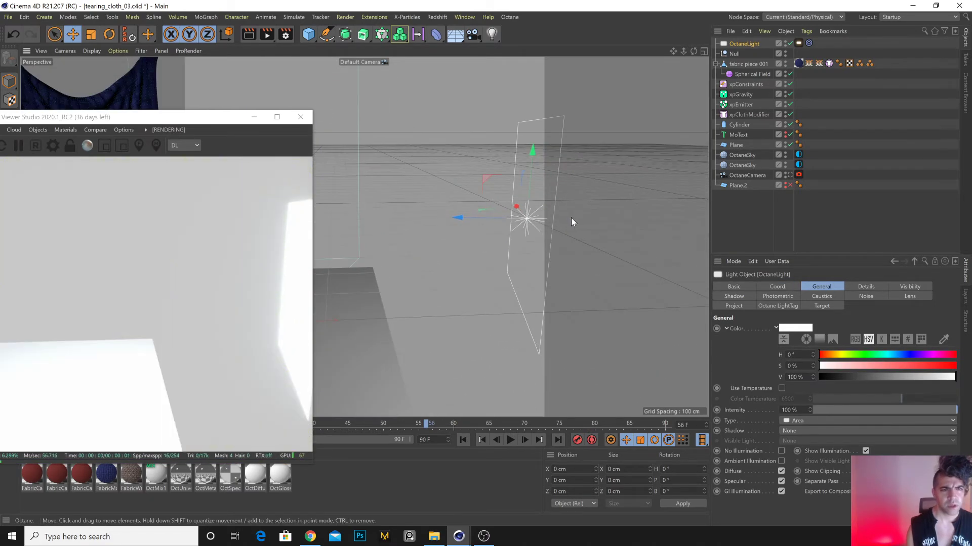
Stretch the OctaneLight's area taller and move the light to about X 569 cm and Z -26 cm beside the cloth.
scroll(555, 220, "down", 3)
left_click_drag(158, 120, 253, 73)
left_click(536, 161)
left_click_drag(536, 160, 535, 81)
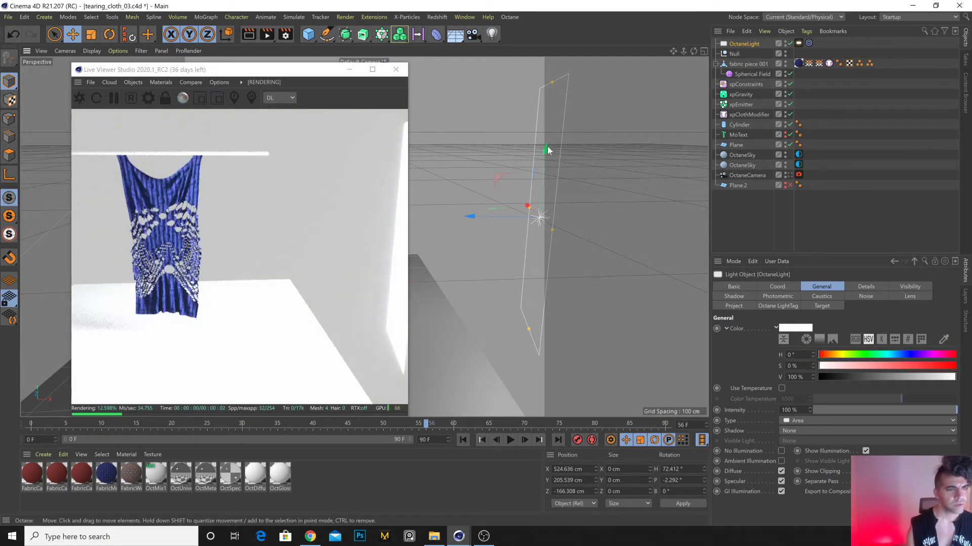
left_click_drag(549, 230, 503, 208)
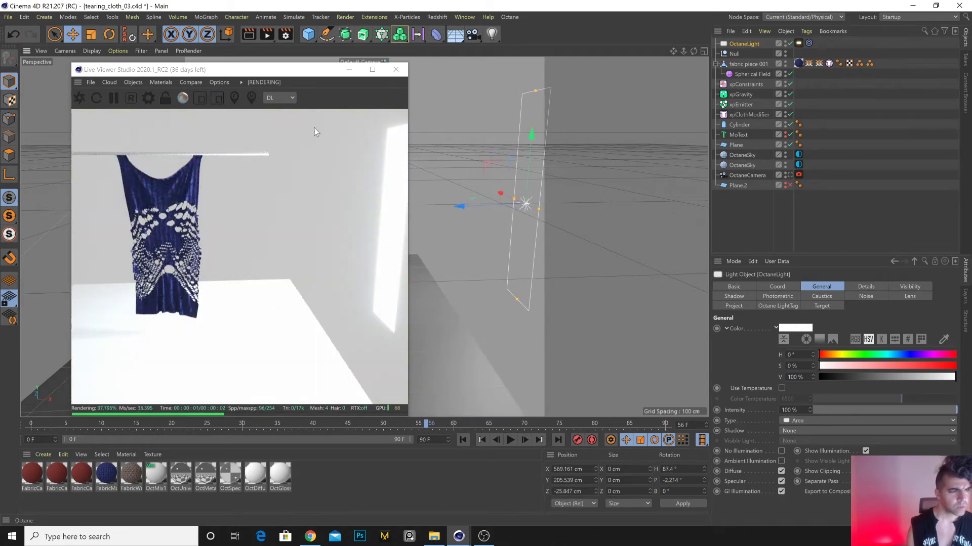
Return to the OctaneCamera view, set the gradient OctaneSky's power to about 0.97, and darken the visible-environment sky to black.
left_click(789, 175)
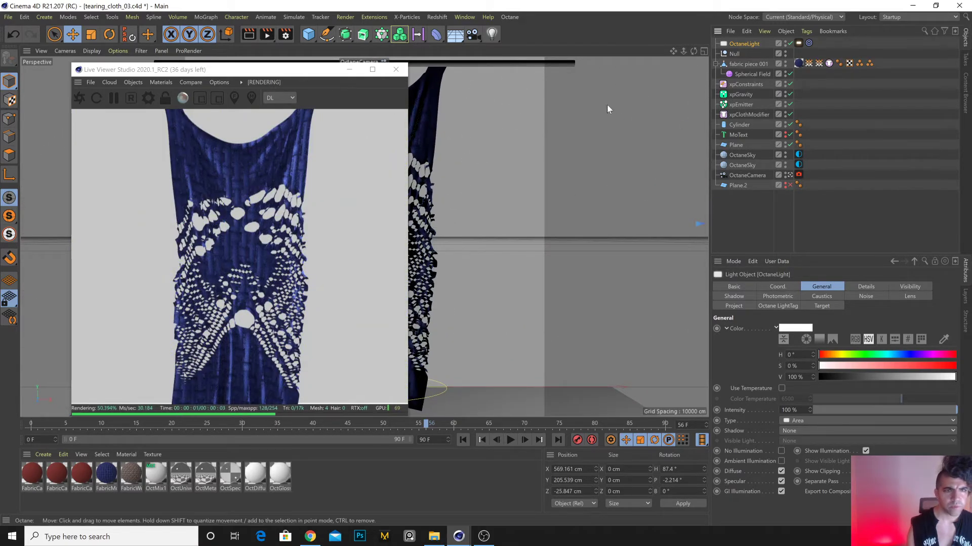
left_click(799, 165)
left_click_drag(798, 371, 803, 370)
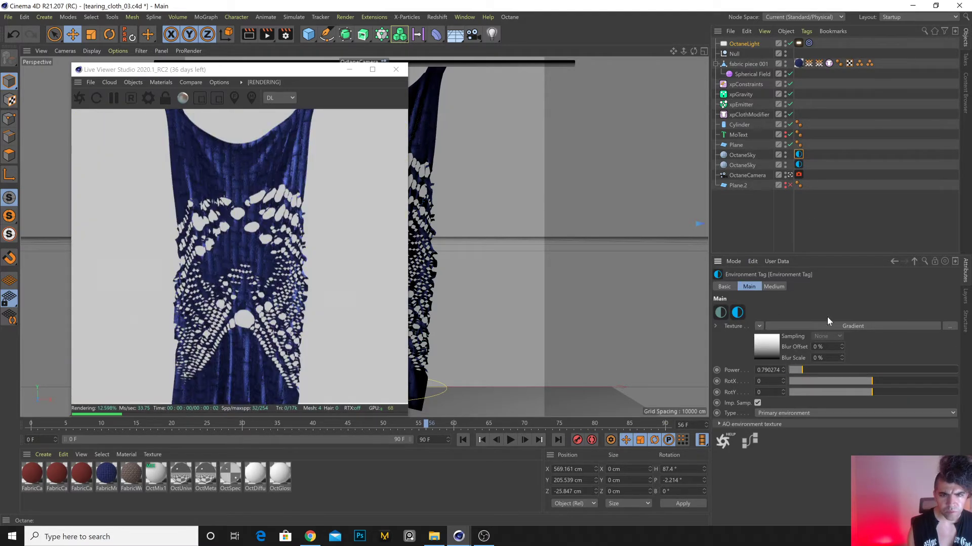
left_click(798, 164)
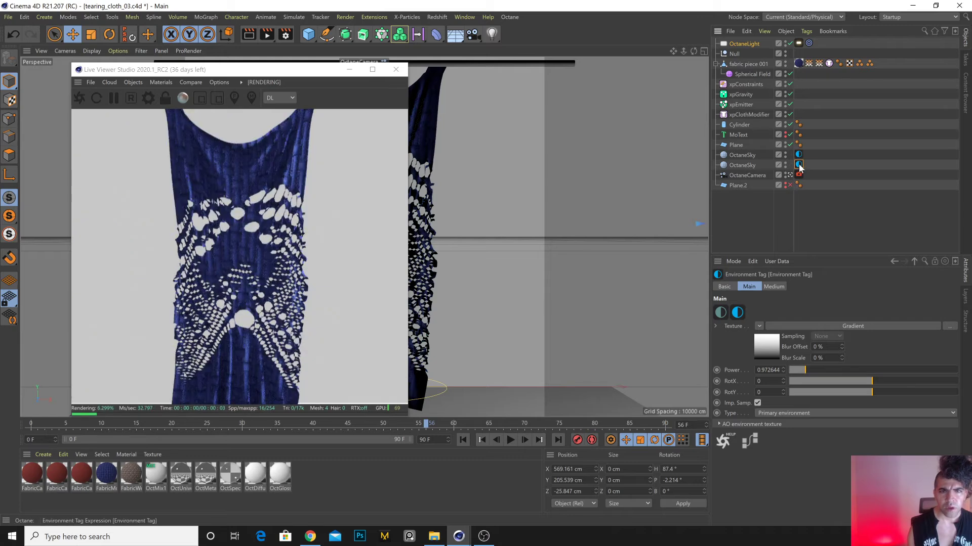
left_click(798, 155)
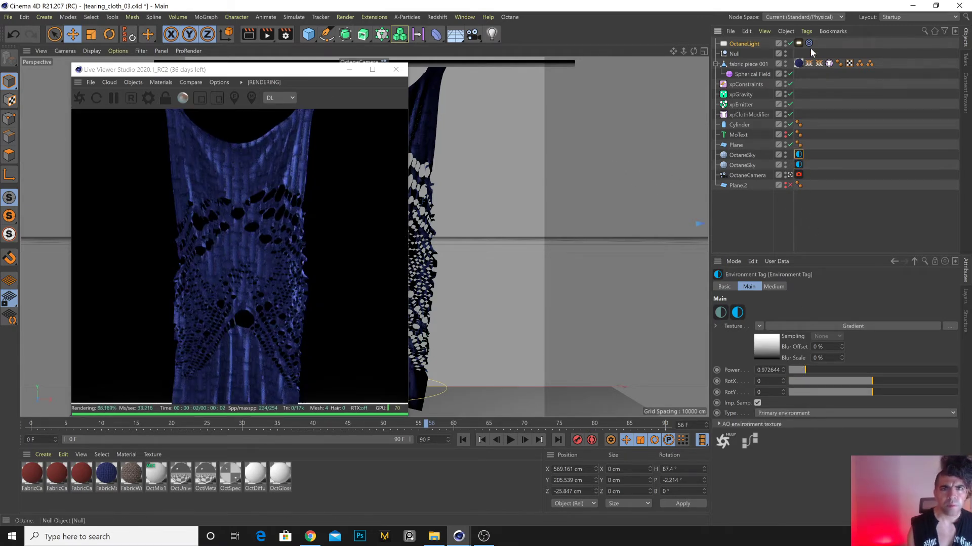
Put the fabric piece inside a Cloth Surface with 1 subdivision and a thickness of 0.5 cm.
left_click(745, 64)
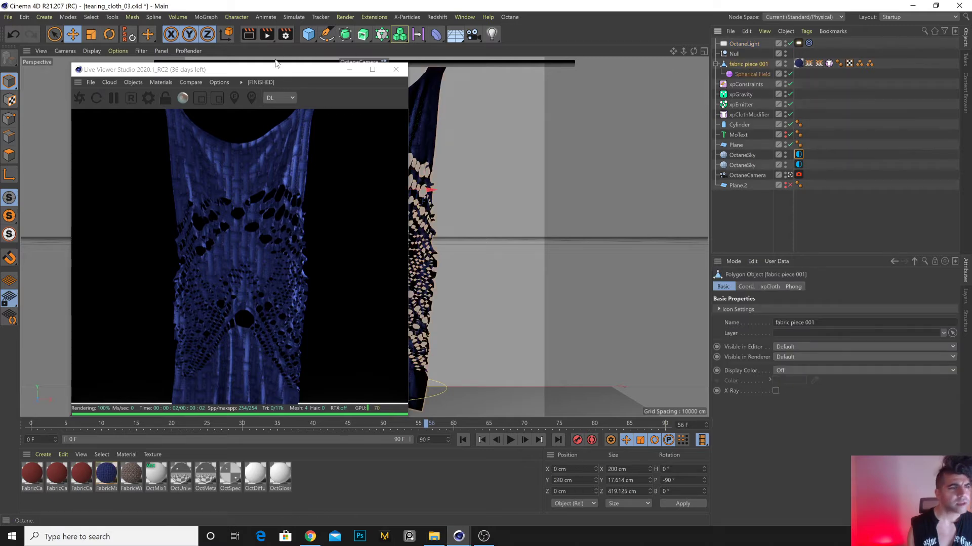
left_click_drag(348, 38, 393, 68)
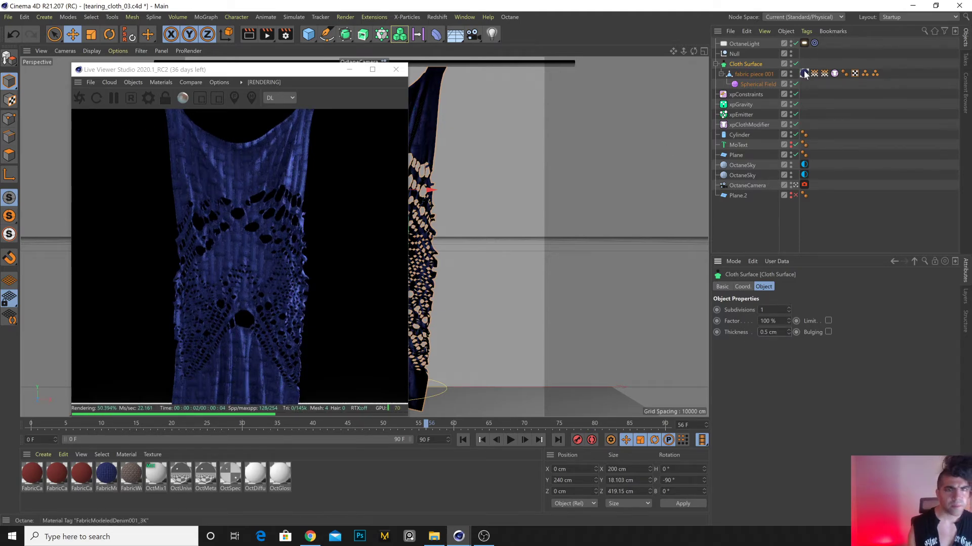
Set the power in the OctaneLight's light settings to about 316.2.
left_click(805, 44)
left_click(768, 286)
left_click(805, 286)
left_click_drag(922, 310, 932, 311)
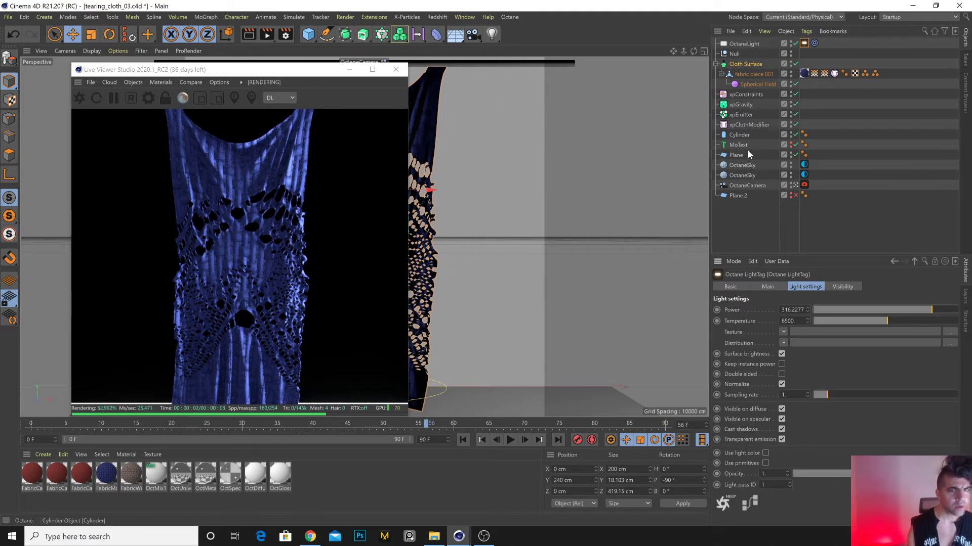
Tighten the shot on the torn cloth by setting the OctaneCamera's focal length to 167.1 mm.
left_click(774, 186)
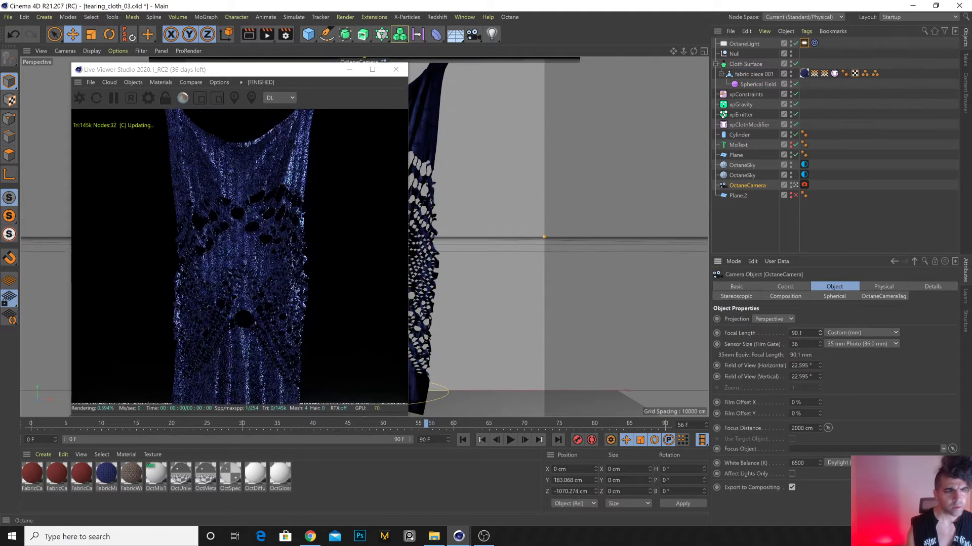
left_click_drag(820, 333, 820, 304)
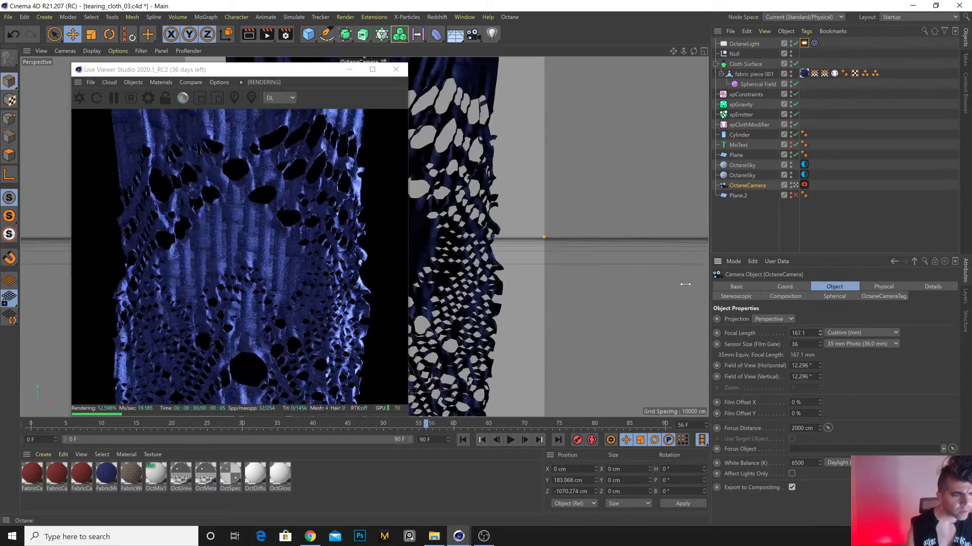
Tile the denim material on the fabric piece more finely, trying 20% and settling on 10% for Length U and Length V.
left_click(107, 474)
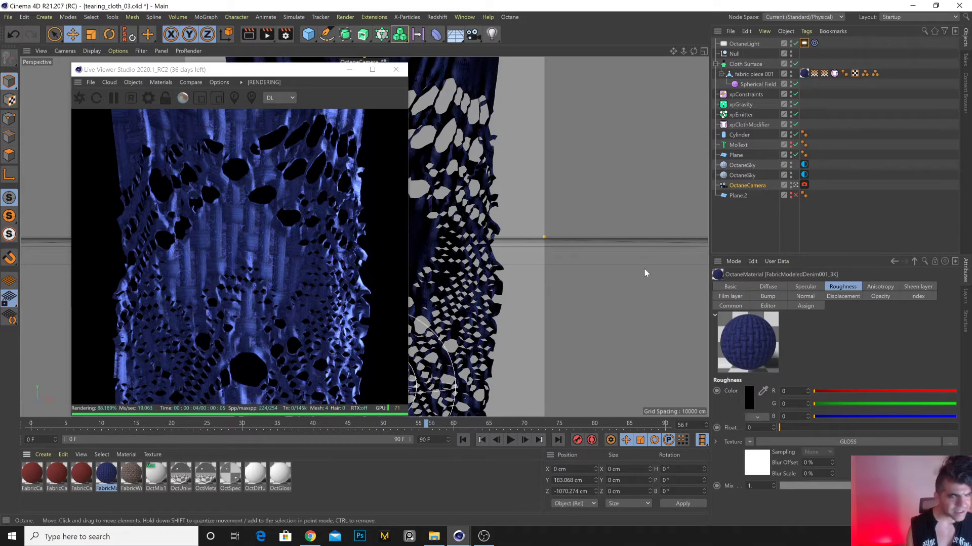
left_click(805, 73)
type("20")
key("Return")
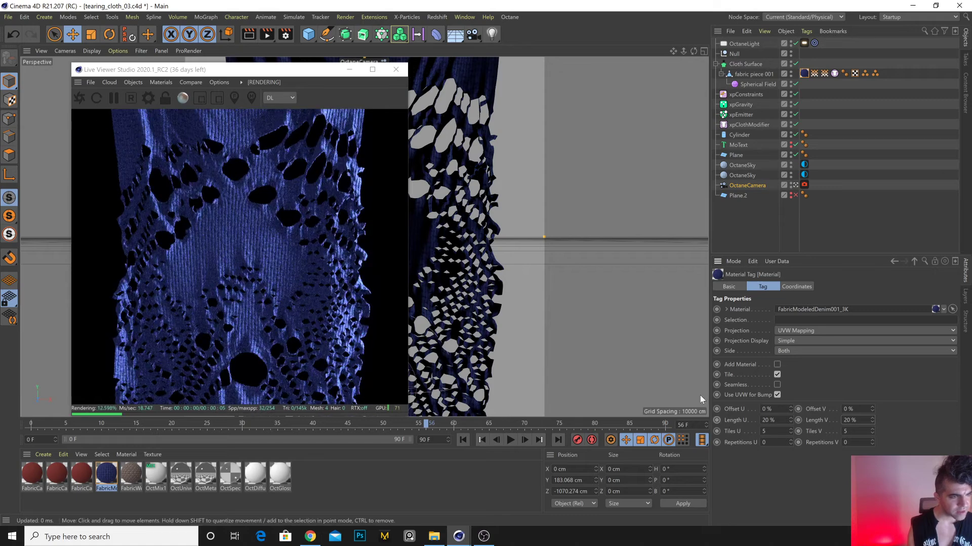
type("10")
key("Return")
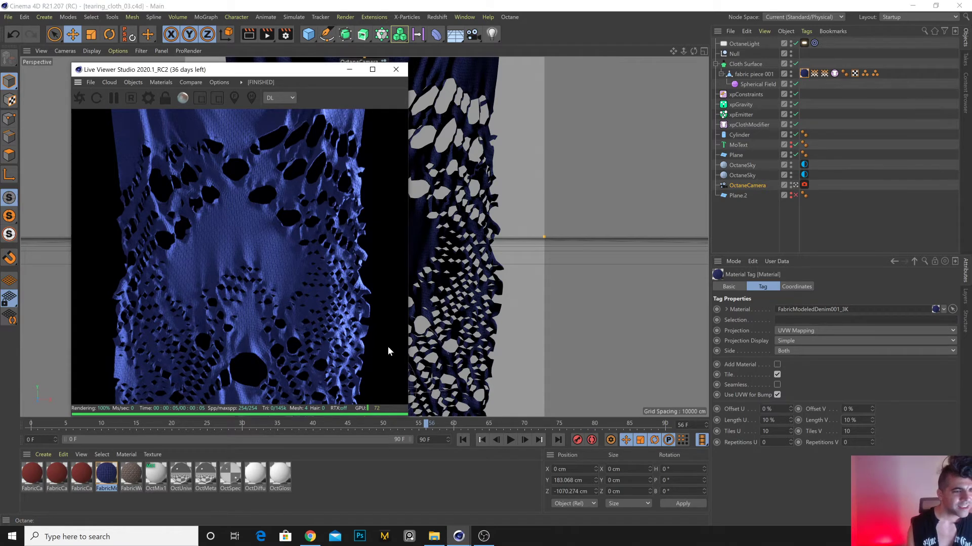
Play the cloth tearing simulation from the first frame and stop it at frame 60.
left_click(463, 441)
left_click(510, 440)
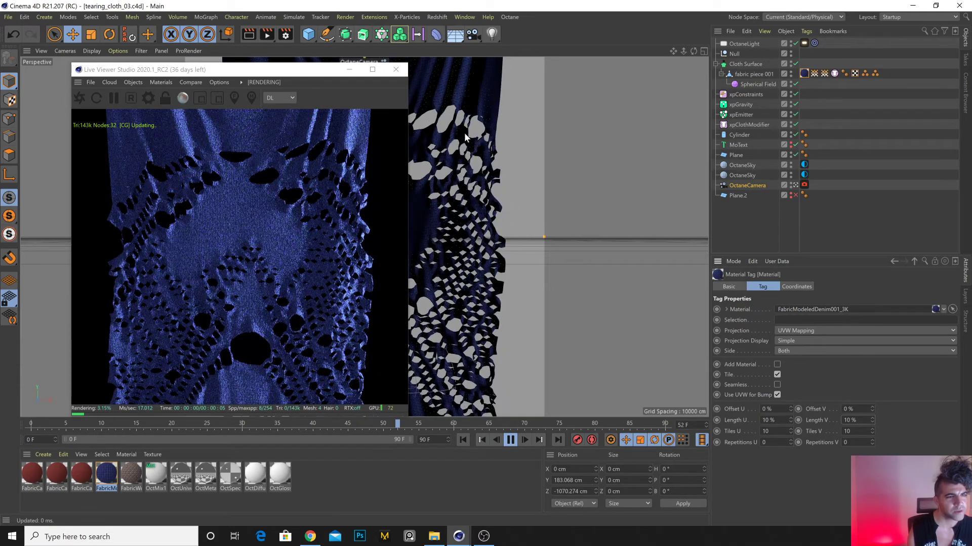
left_click(510, 440)
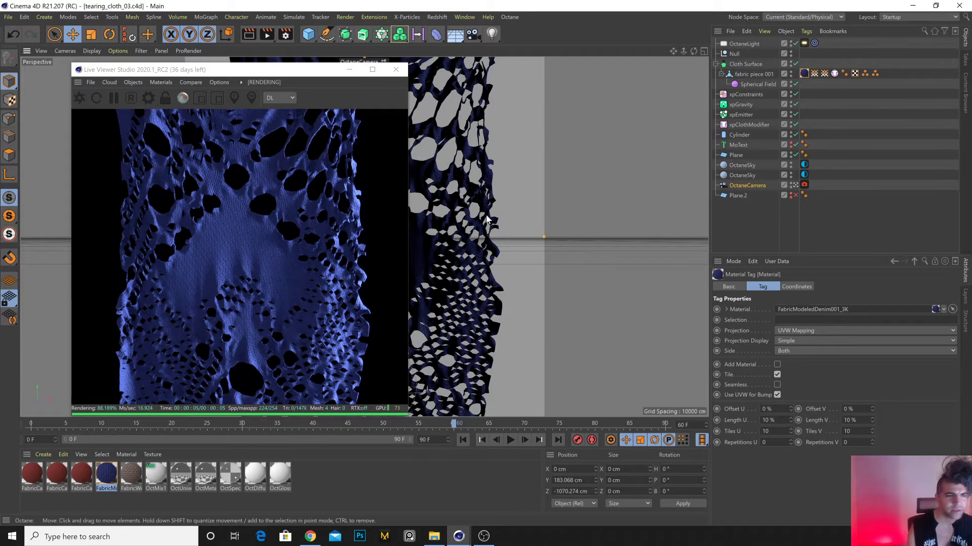
Set the visible-environment OctaneSky's power to about 0.73, trying about 0.58 and undoing that change.
left_click(804, 165)
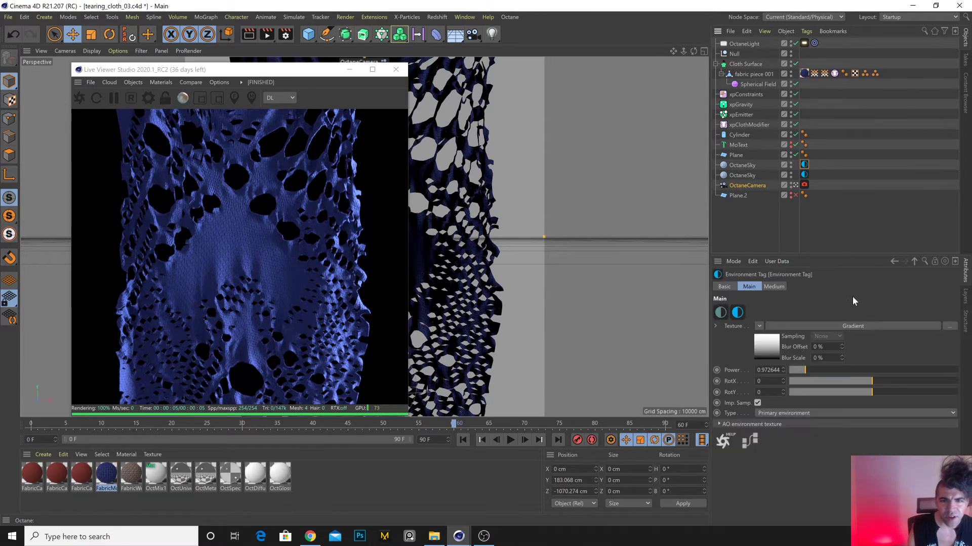
left_click(804, 175)
left_click(792, 369)
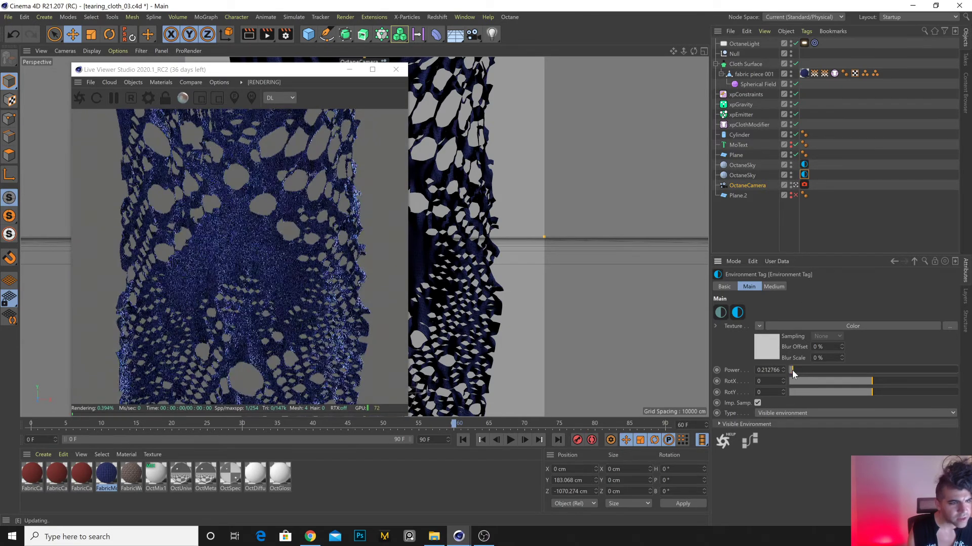
left_click_drag(792, 372, 798, 374)
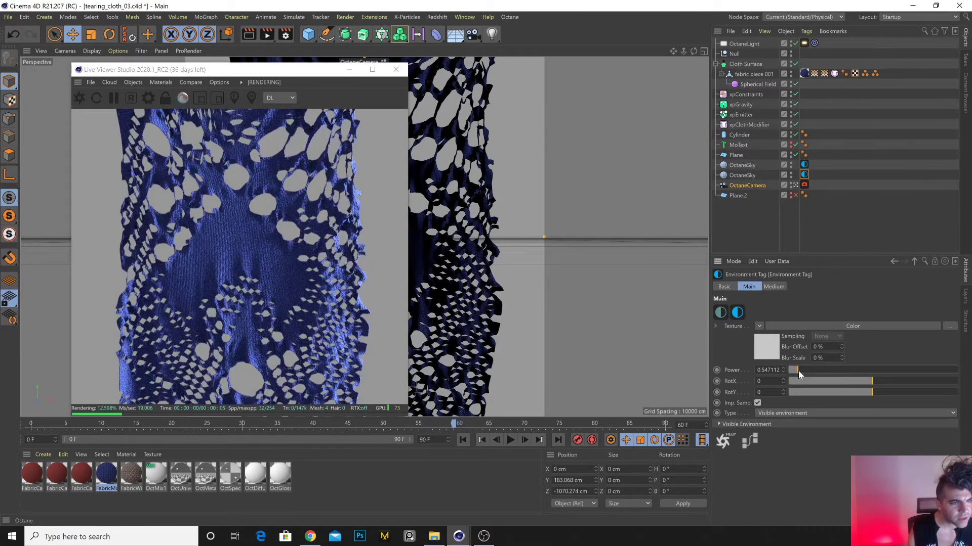
left_click_drag(801, 373, 802, 374)
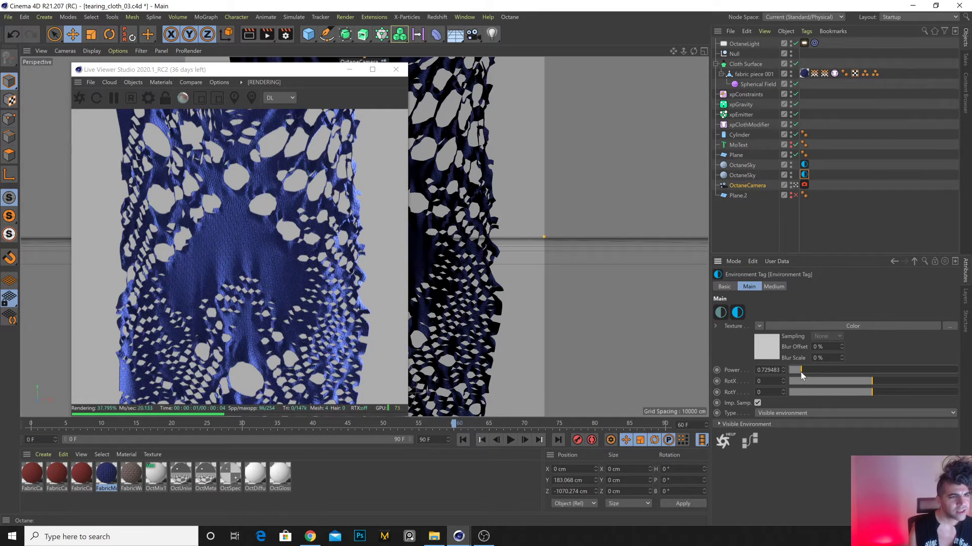
left_click_drag(800, 372, 799, 372)
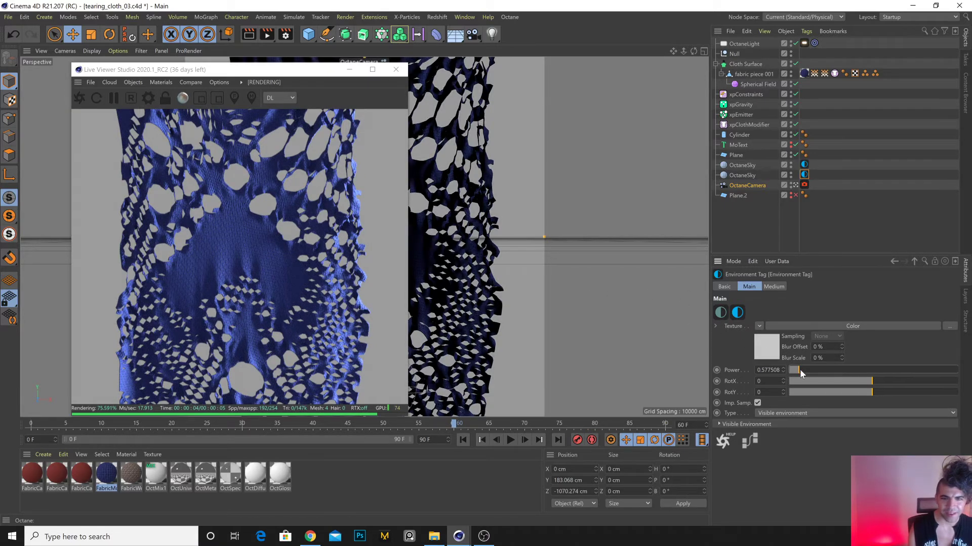
key("ctrl+z")
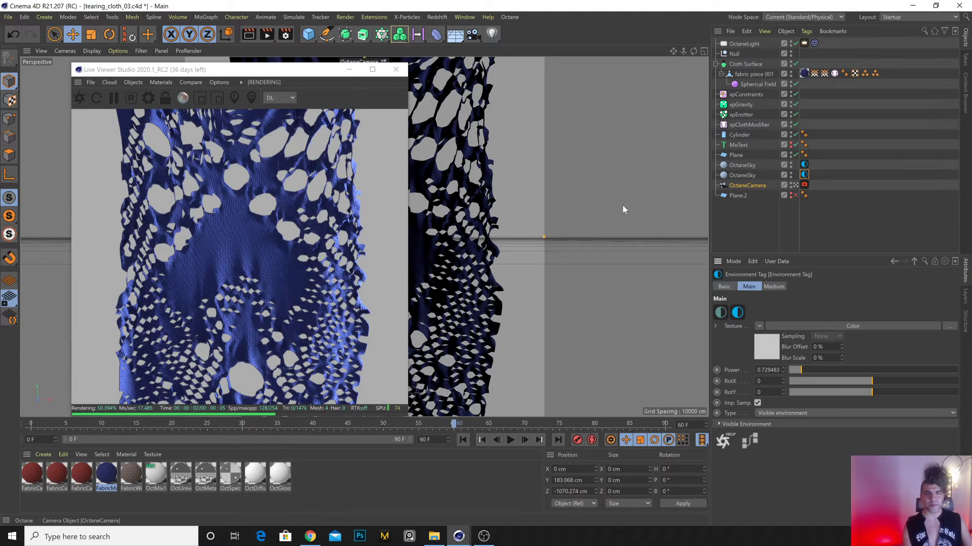
Orbit and pull back the OctaneCamera to frame the upper cloth and its rod nearly head-on.
left_click_drag(622, 205, 374, 278, "alt")
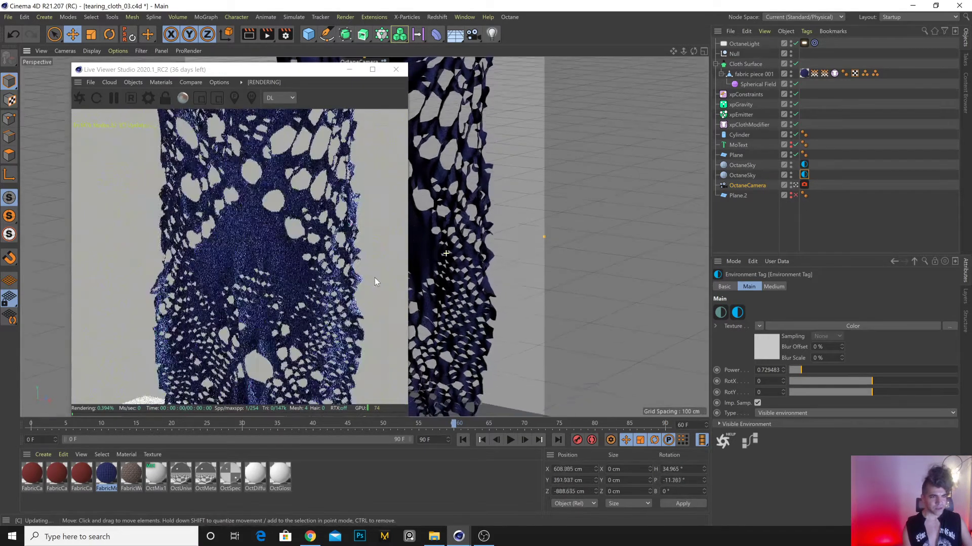
scroll(494, 293, "down", 5)
left_click_drag(490, 305, 540, 283, "alt")
scroll(477, 316, "down", 5)
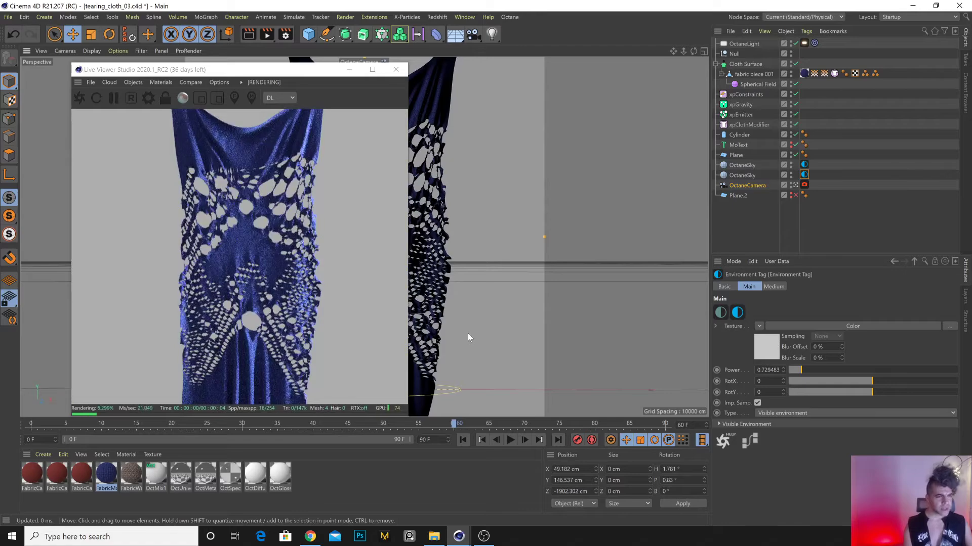
mouse_move(460, 332)
middle_mouse_down("alt")
mouse_move(453, 327)
mouse_move(454, 336)
middle_mouse_up("alt")
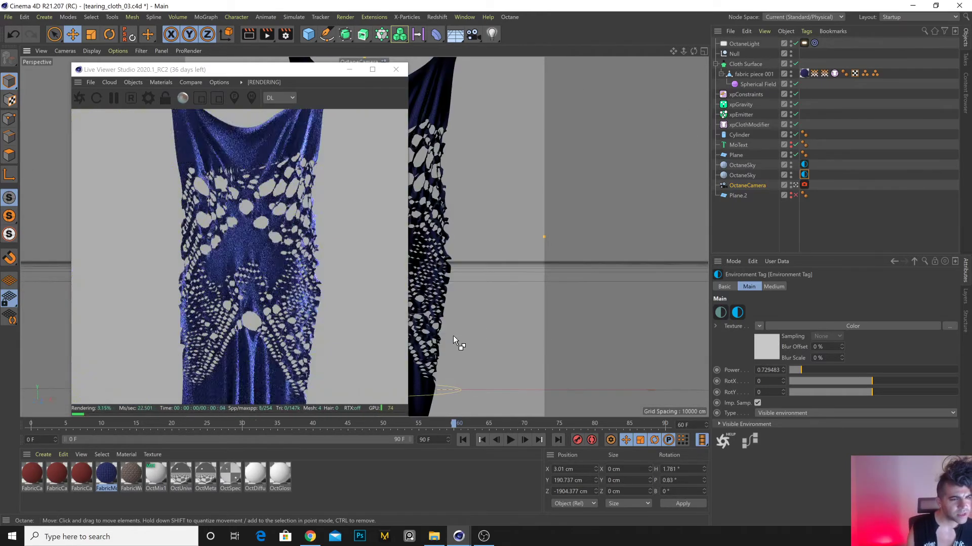
scroll(453, 336, "up", 3)
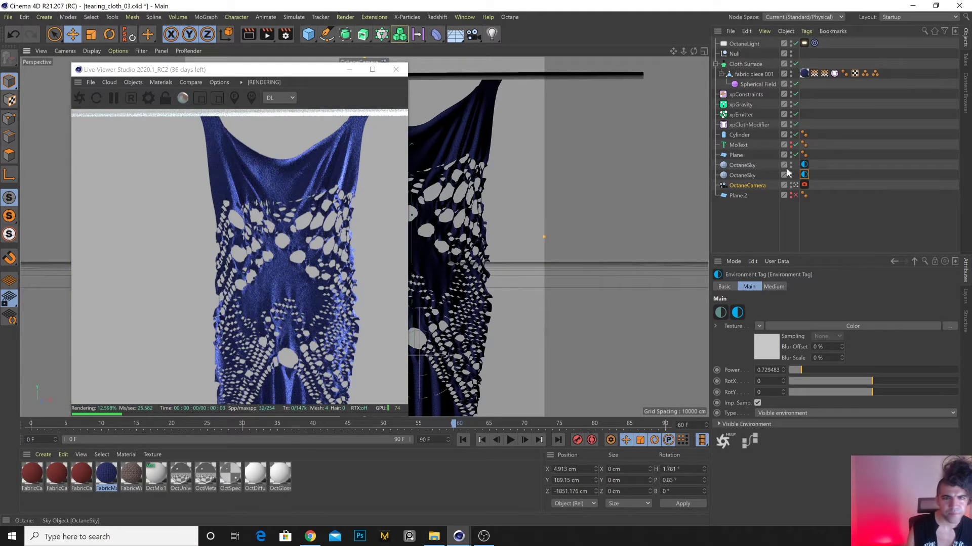
Reset the OctaneCamera's position and rotation to zero and pull it straight back to about Z -973 cm.
left_click(750, 185)
middle_click(460, 199)
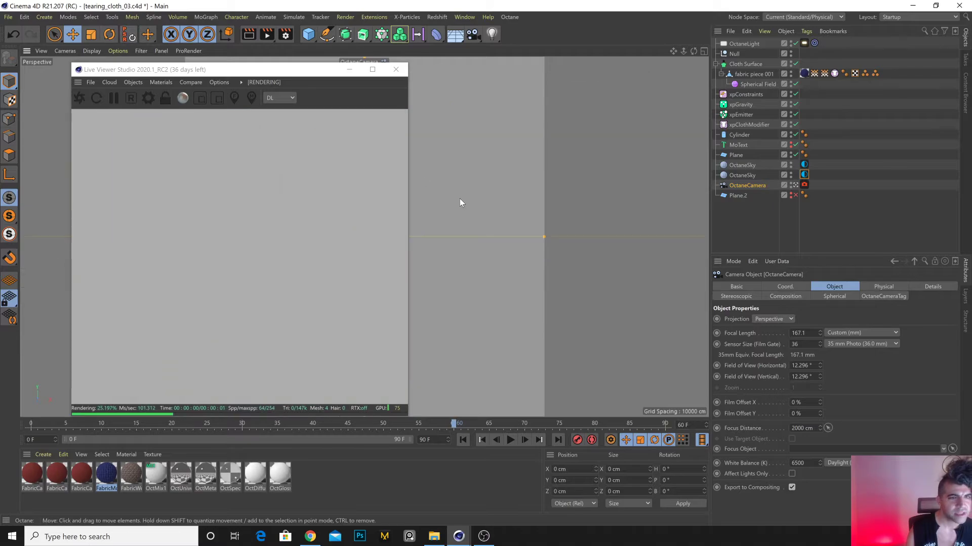
left_click_drag(536, 114, 538, 199)
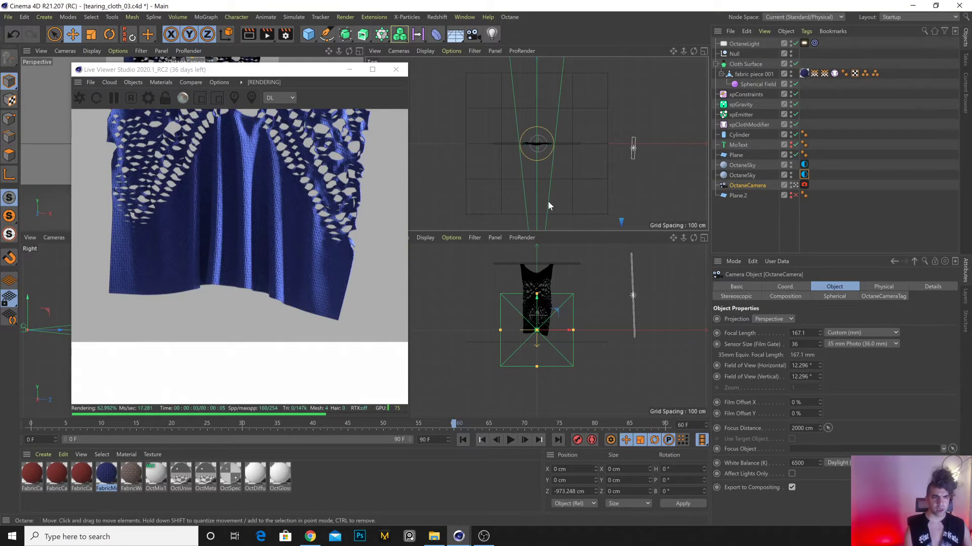
Assign the OctGlossy1 material to the Plane floor.
left_click(180, 502)
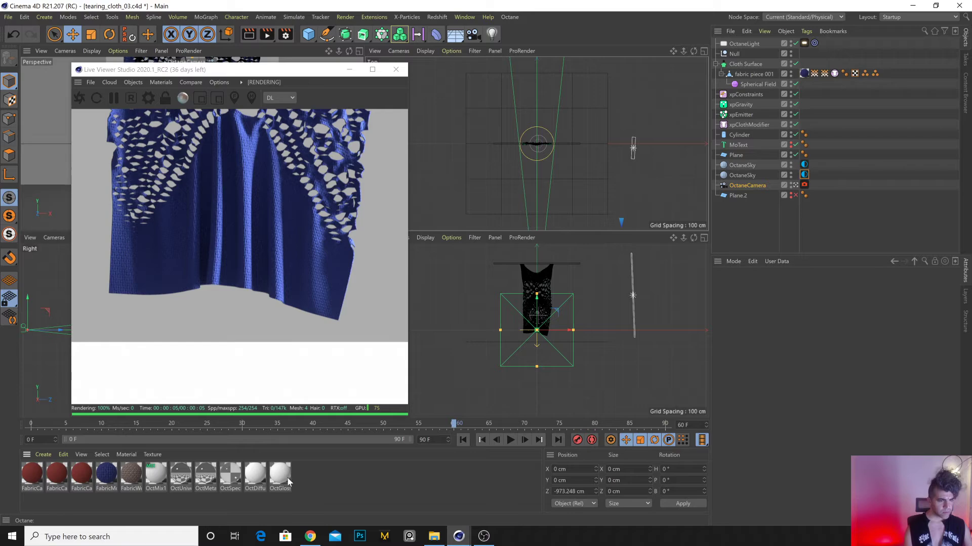
left_click_drag(301, 377, 736, 155)
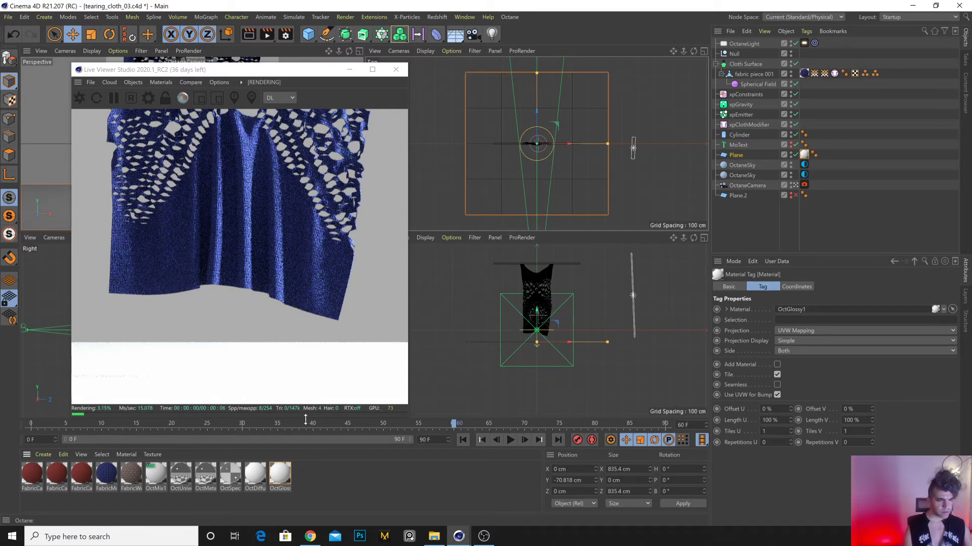
Make OctGlossy1's diffuse color black and set its roughness to about 0.046.
left_click(280, 474)
left_click(769, 286)
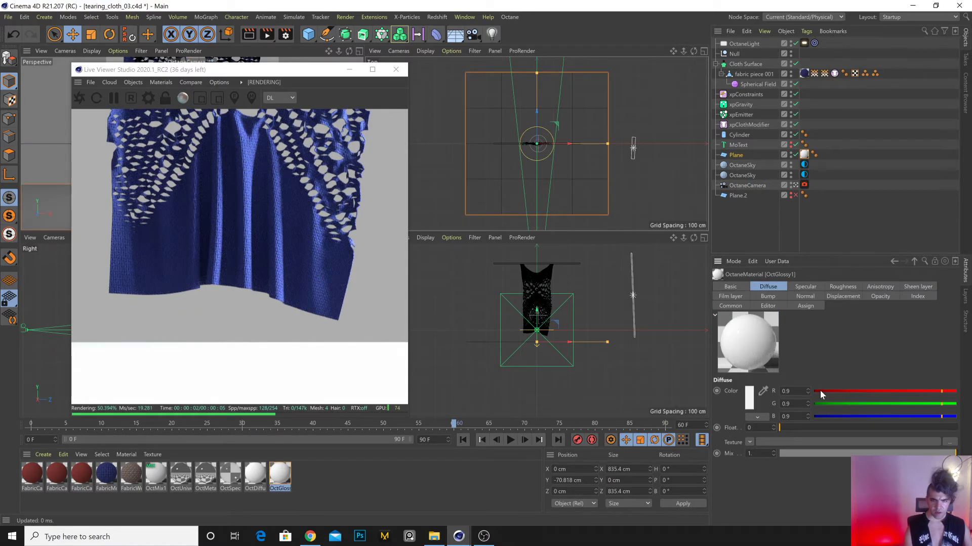
left_click(820, 390)
left_click(815, 404)
left_click(820, 416)
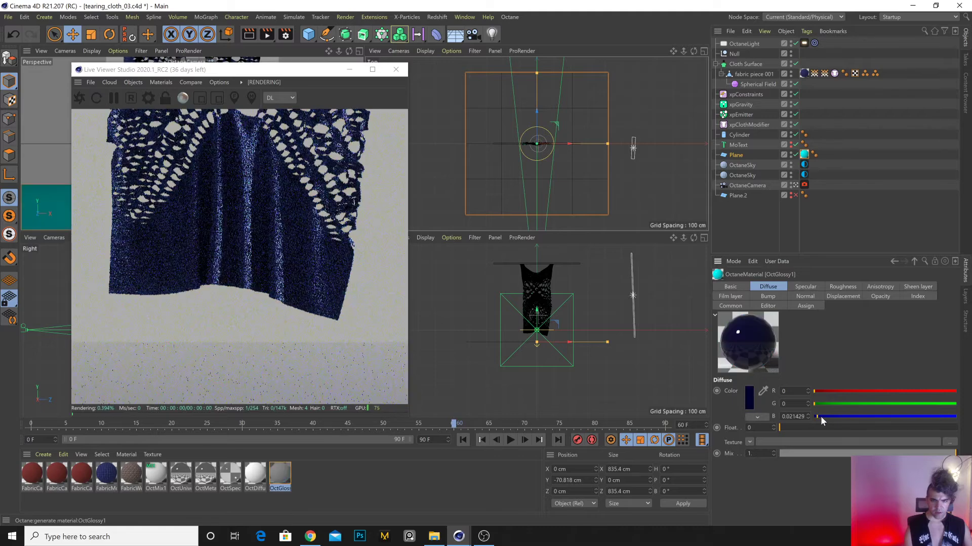
left_click(843, 287)
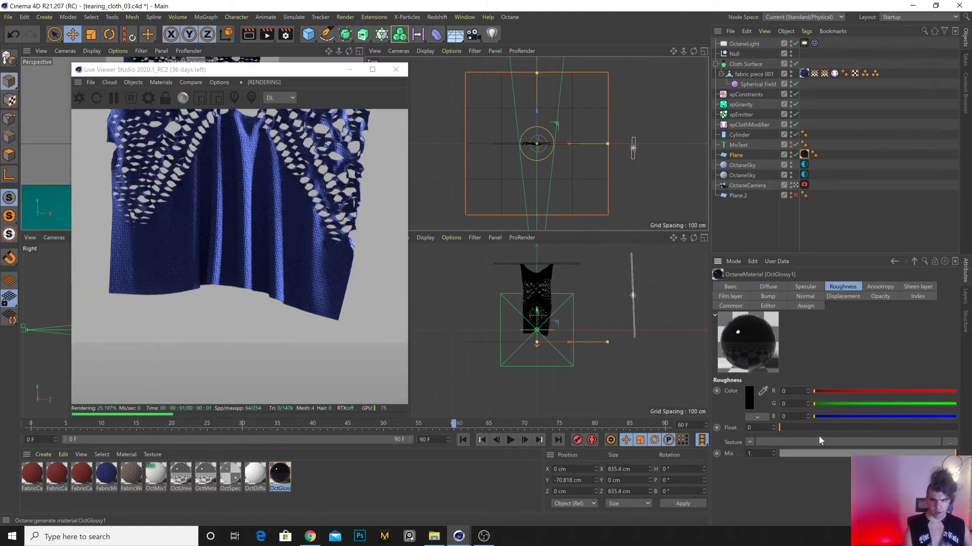
left_click(788, 427)
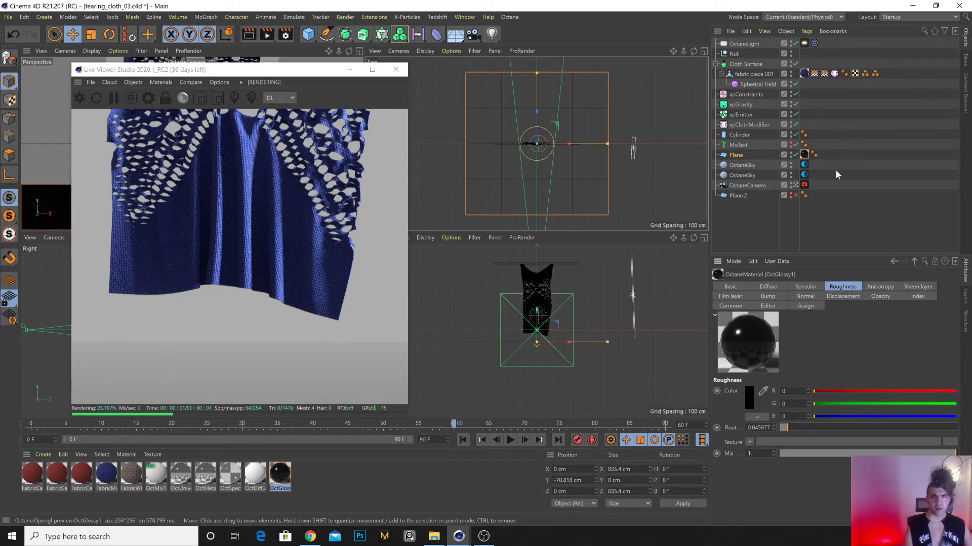
Lower the visible-environment OctaneSky's power to about 0.36 and save the scene.
left_click(807, 143)
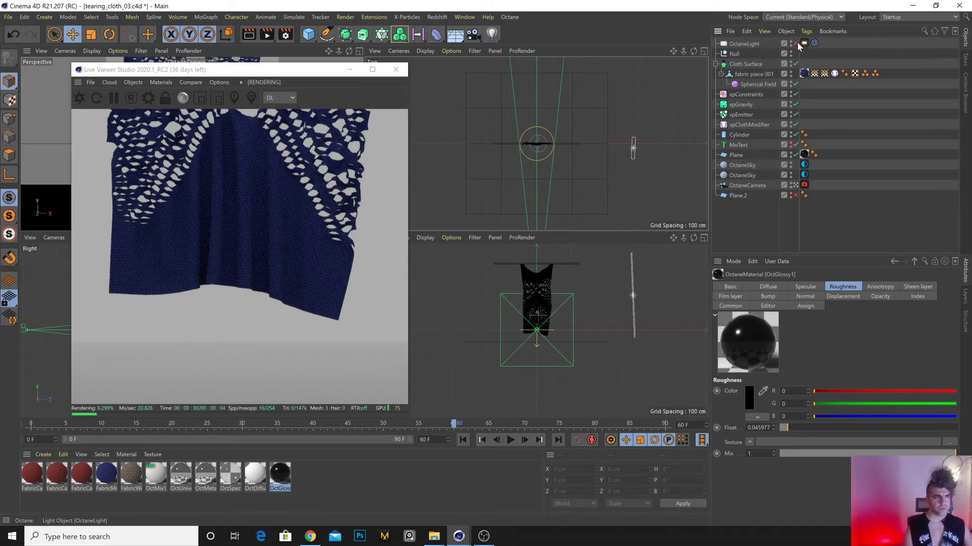
left_click(804, 164)
left_click(804, 184)
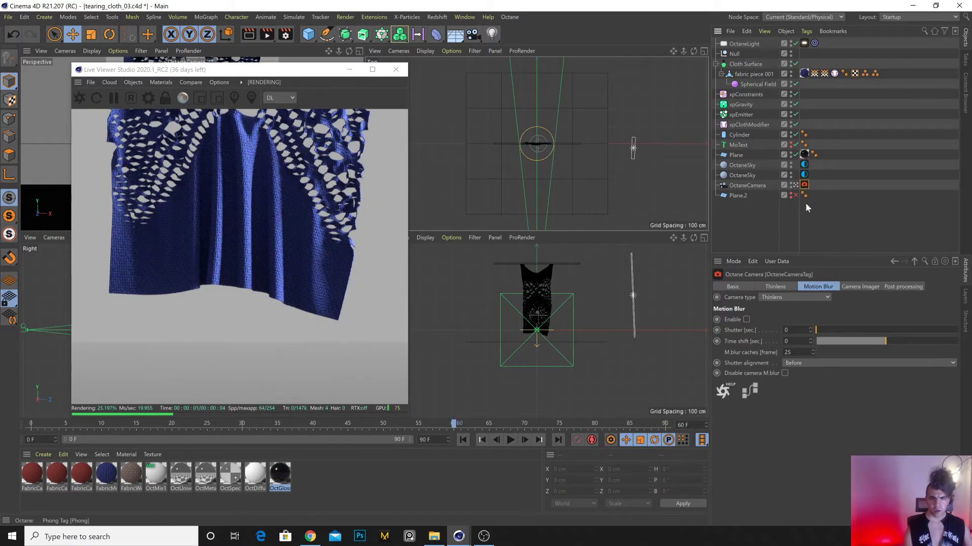
left_click(804, 175)
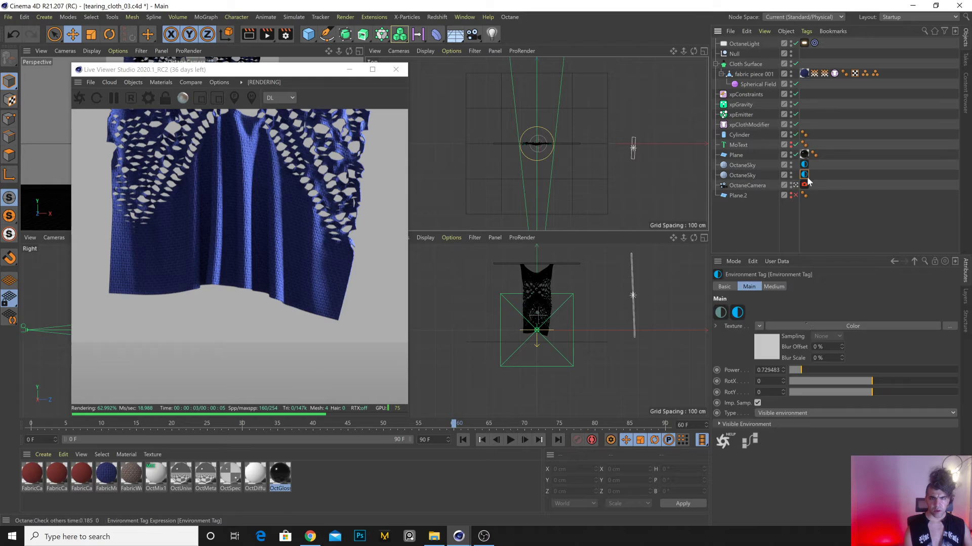
left_click_drag(795, 371, 786, 372)
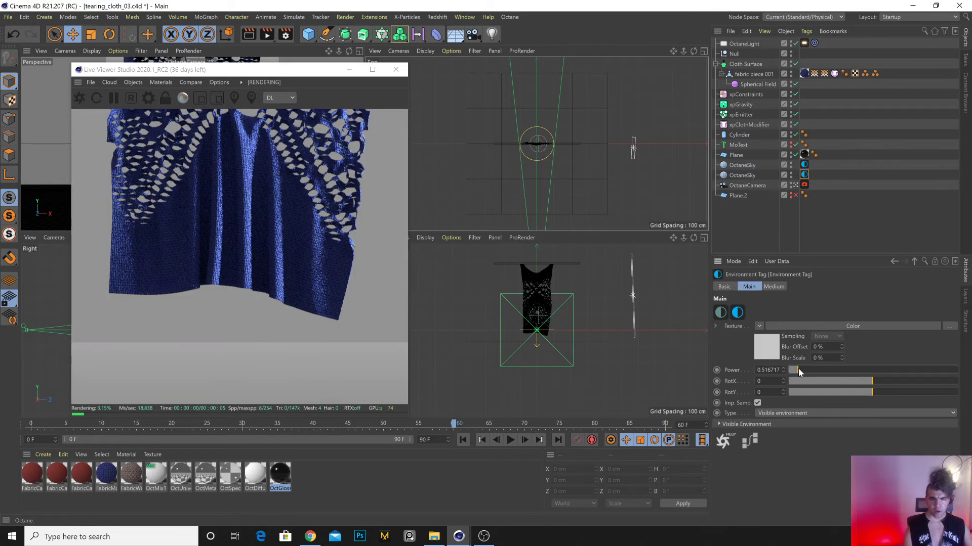
left_click_drag(786, 371, 795, 373)
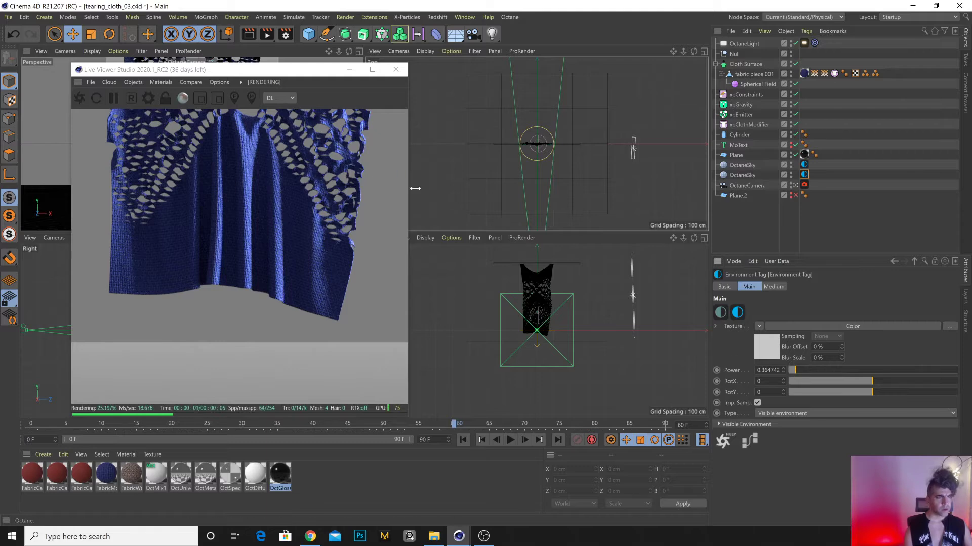
key("ctrl+s")
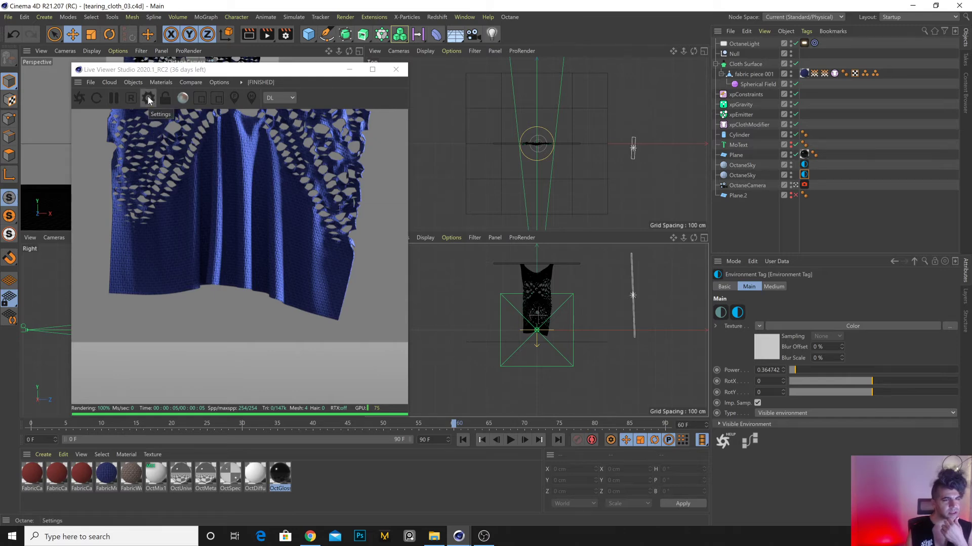
In the enlarged perspective view, keyframe the OctaneCamera's Y position at 99 cm on frame 0.
left_click(349, 69)
middle_click(208, 156)
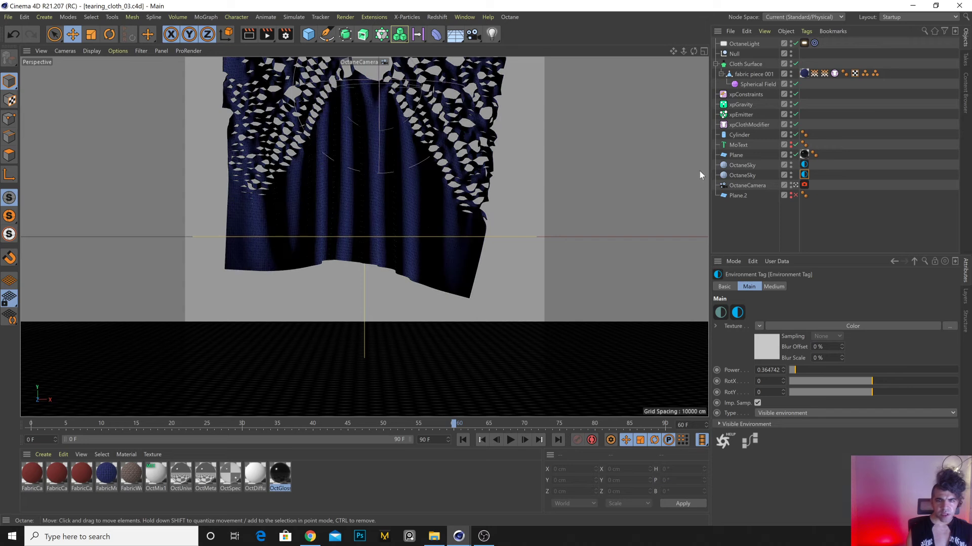
left_click(747, 185)
key("shift+f")
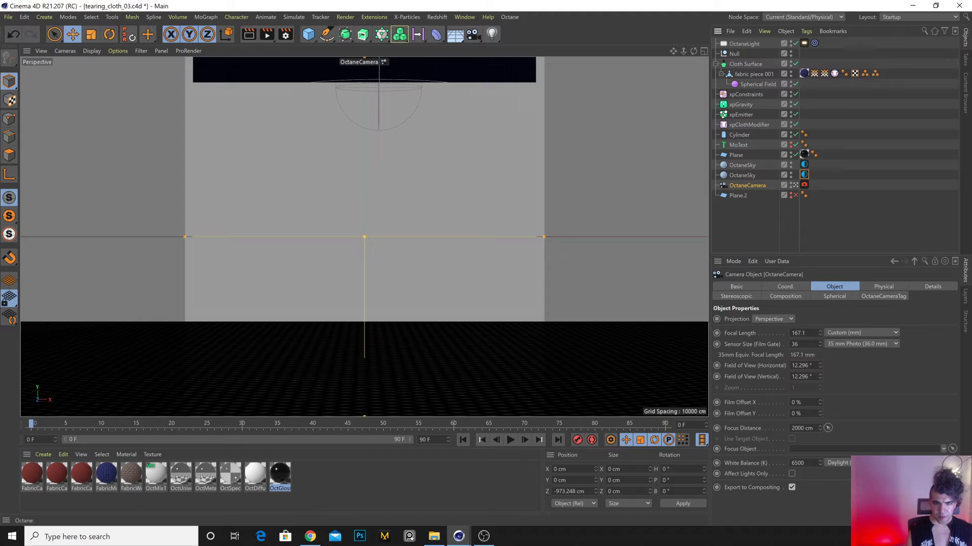
left_click(786, 287)
left_click_drag(769, 330, 769, 282)
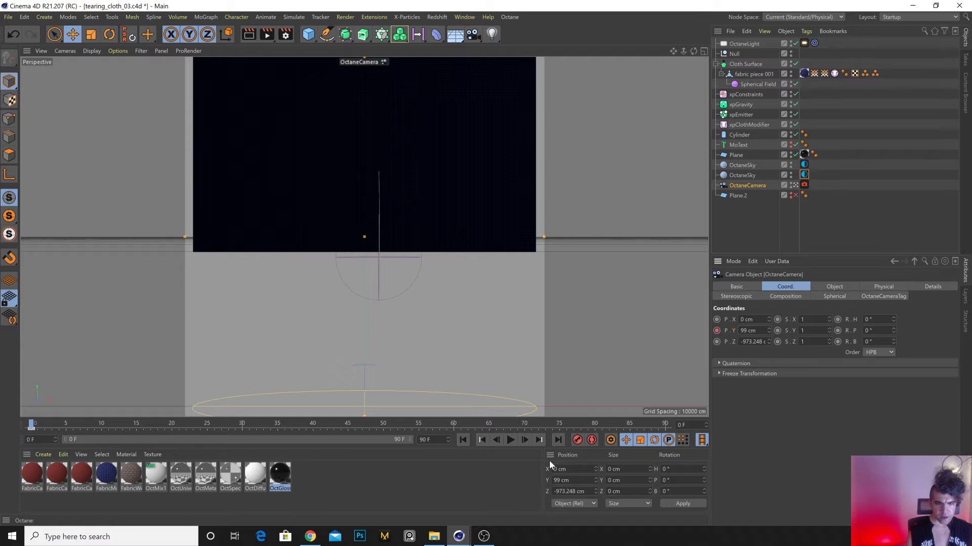
Play the cloth tearing simulation through the raised camera up to frame 58 and return to the first frame.
left_click(511, 439)
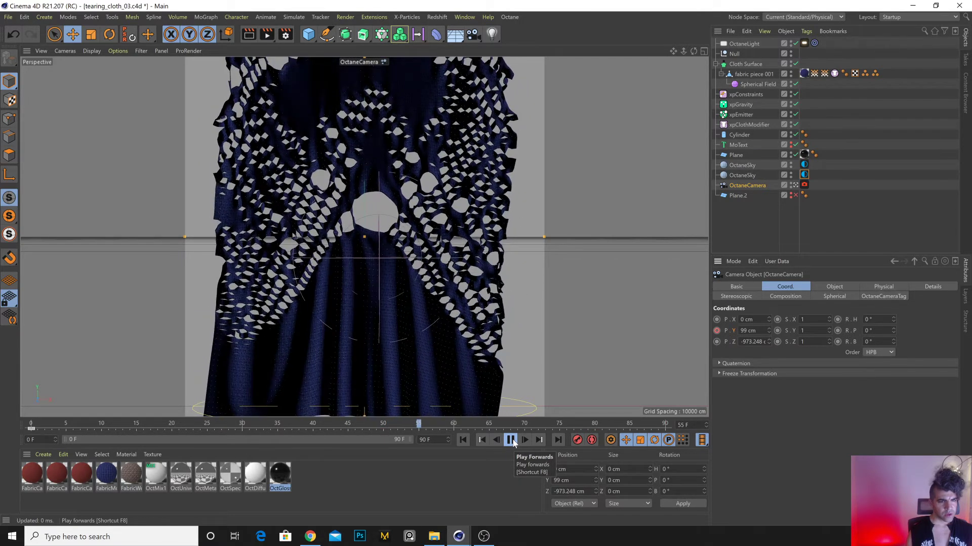
left_click(511, 439)
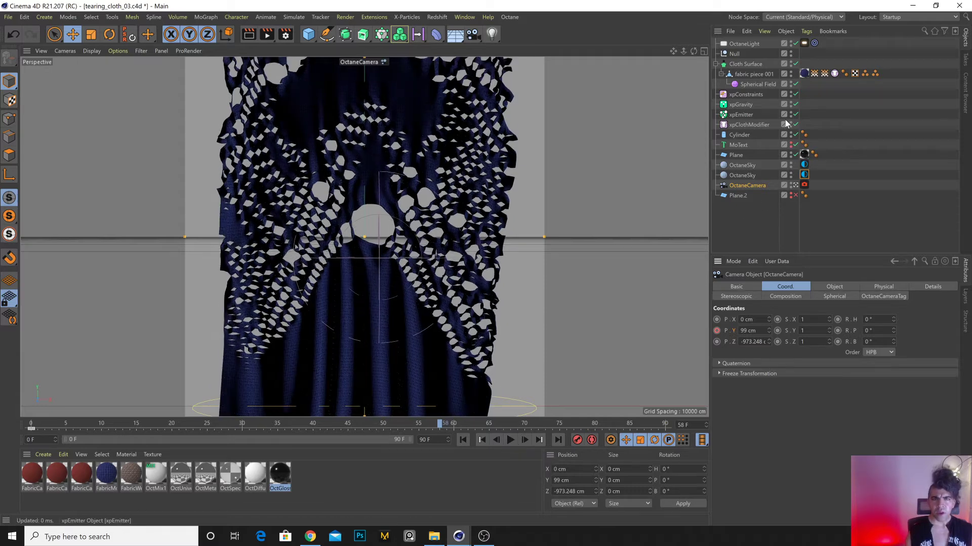
left_click(462, 440)
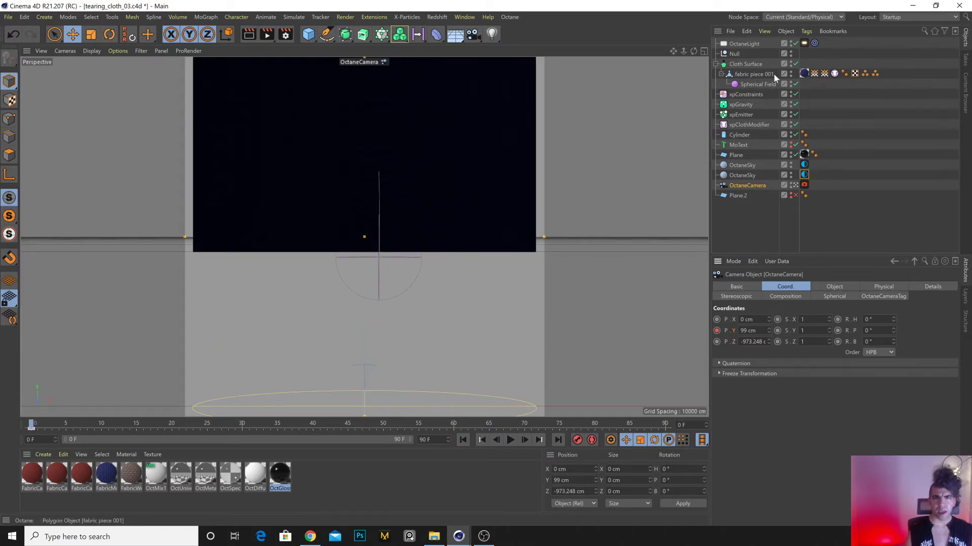
Add an xpCache object and build the simulation cache as external X-Particles files in the Documents folder.
left_click(407, 16)
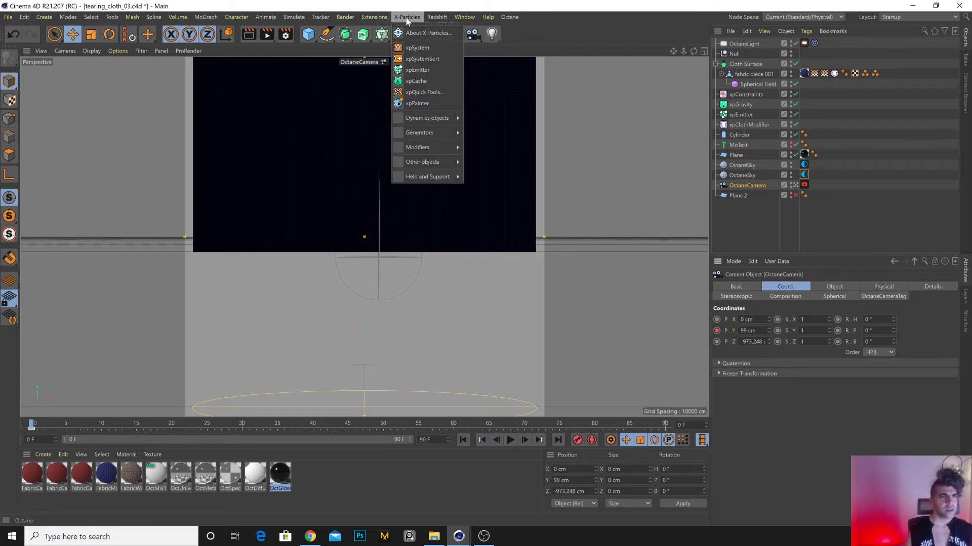
left_click(443, 101)
left_click(778, 287)
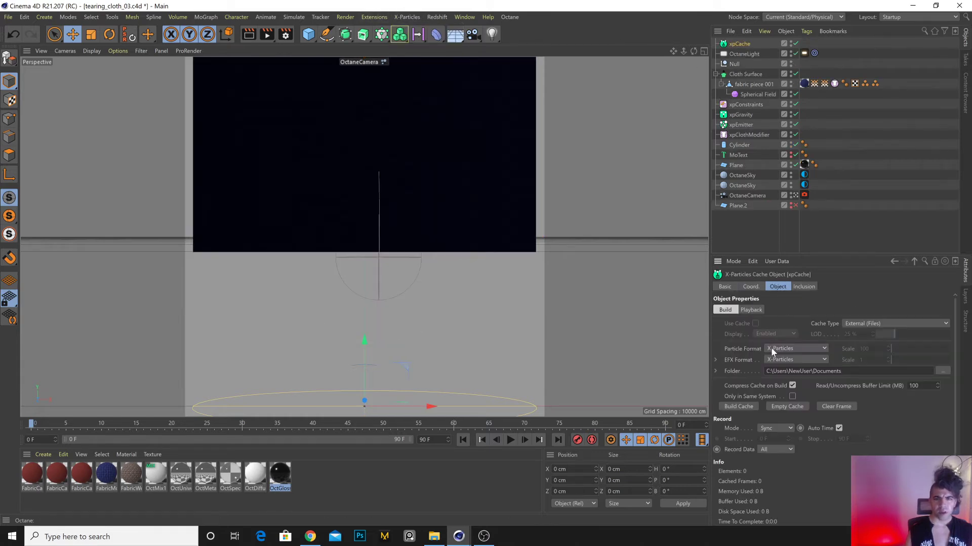
left_click(738, 407)
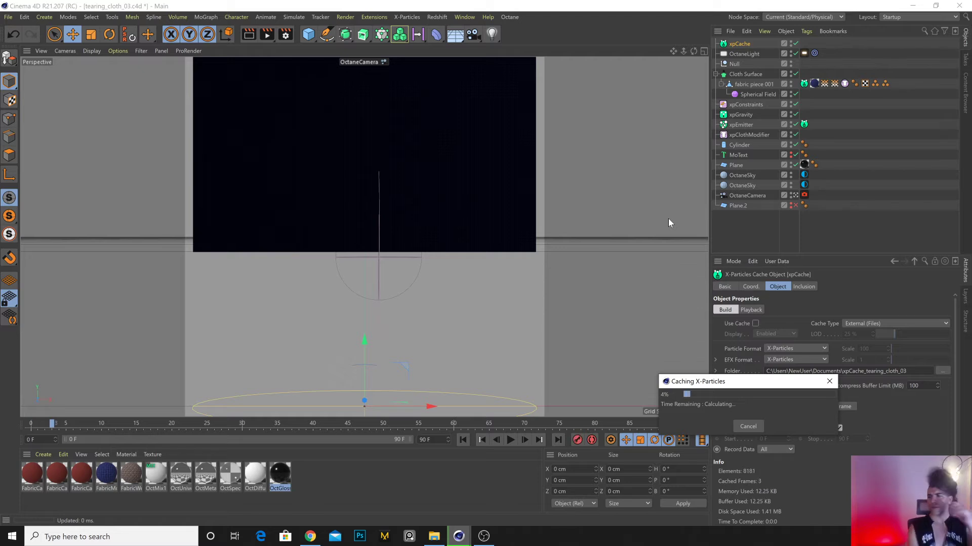
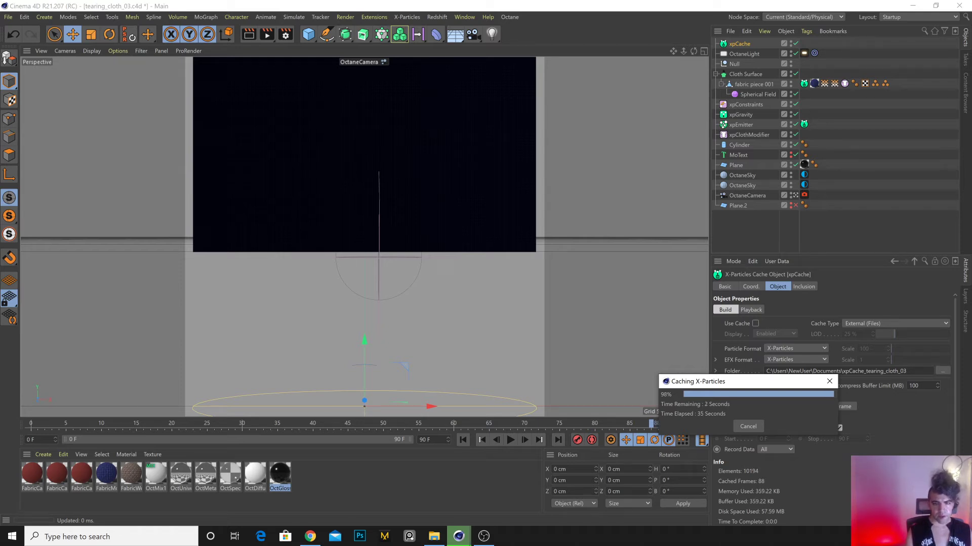
Keyframe the OctaneCamera's Y position at 306 cm on frame 90.
left_click(746, 197)
left_click(558, 440)
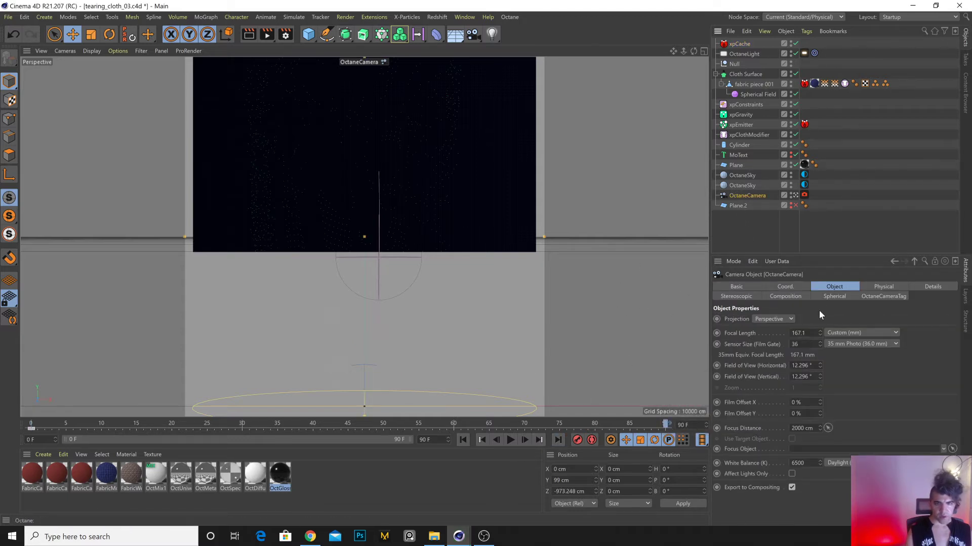
left_click(785, 287)
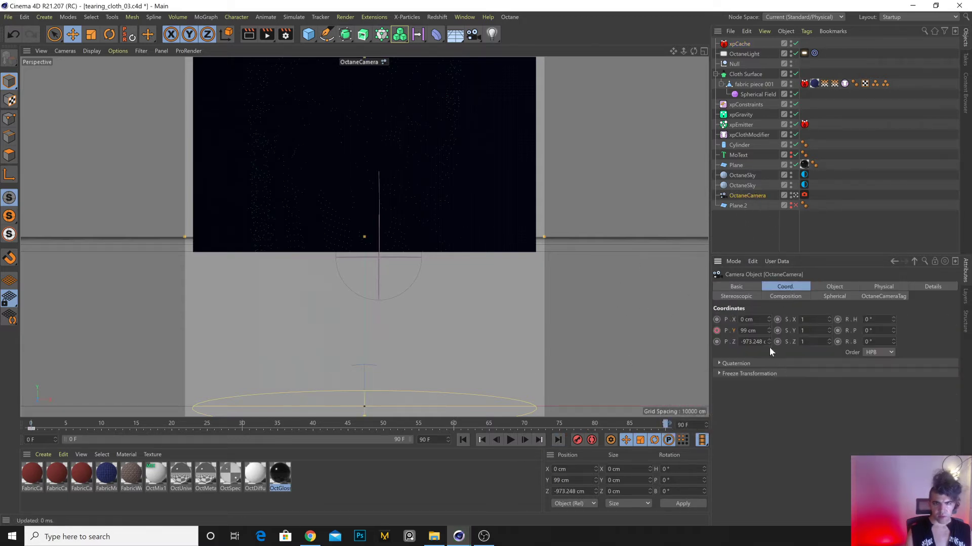
left_click_drag(769, 331, 769, 293)
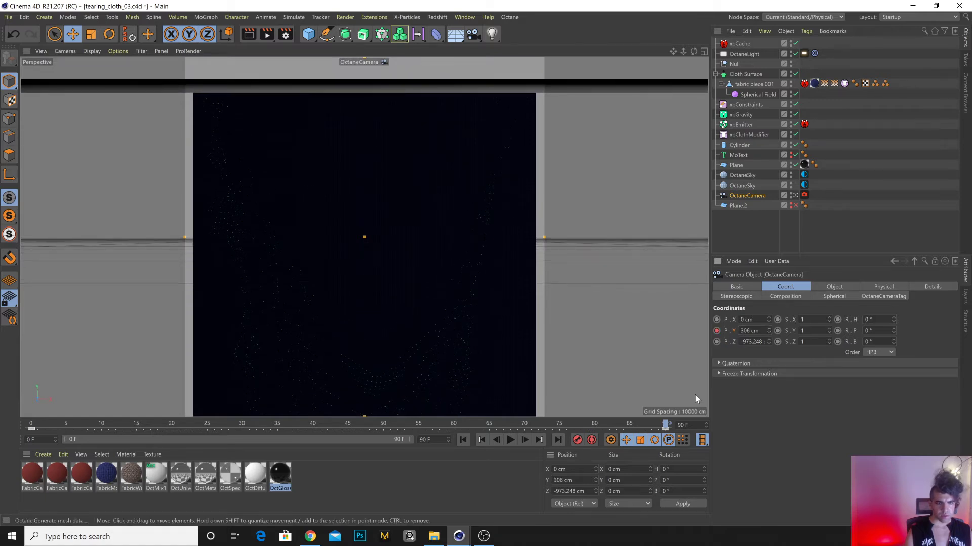
Play the cached tearing with the rising camera, stop at frame 76 and check that frame in the Live Viewer.
left_click(511, 440)
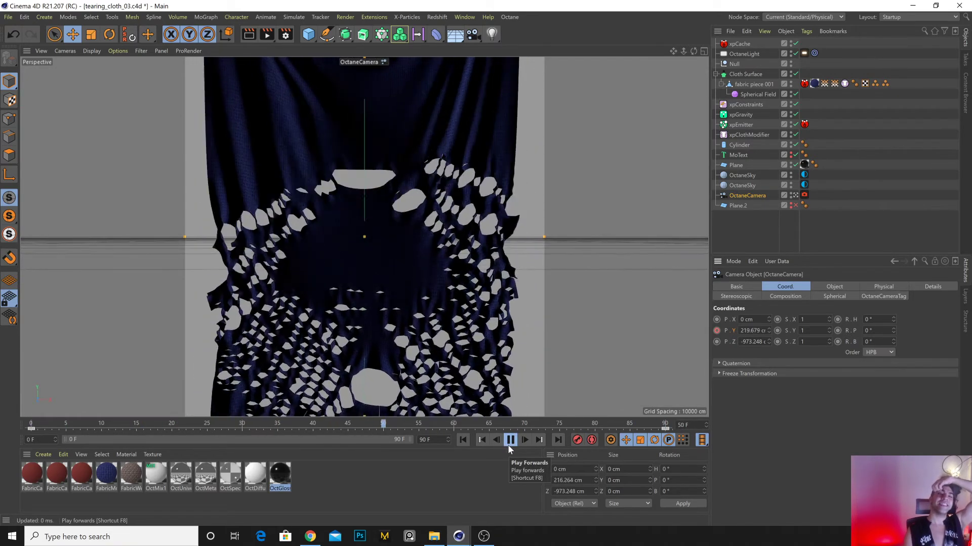
left_click(511, 441)
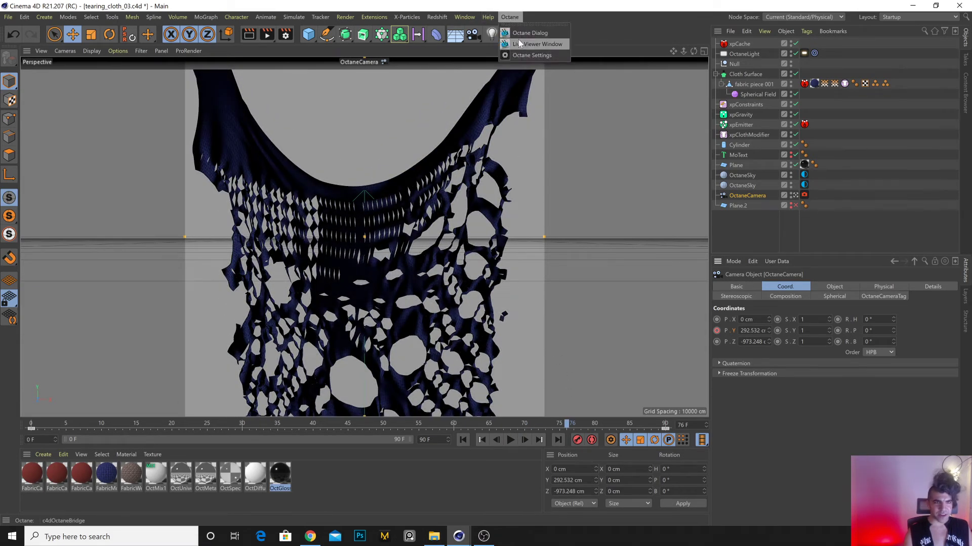
mouse_move(458, 531)
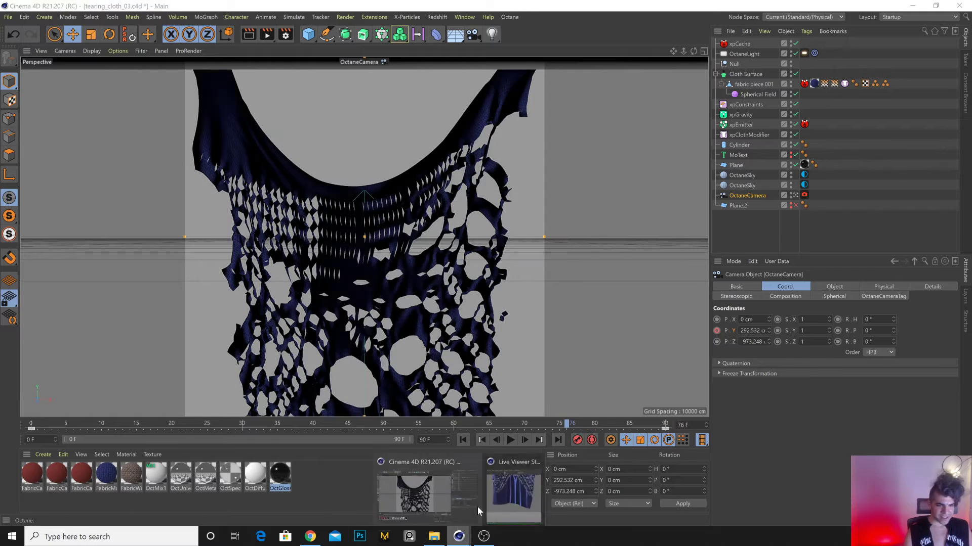
left_click(509, 486)
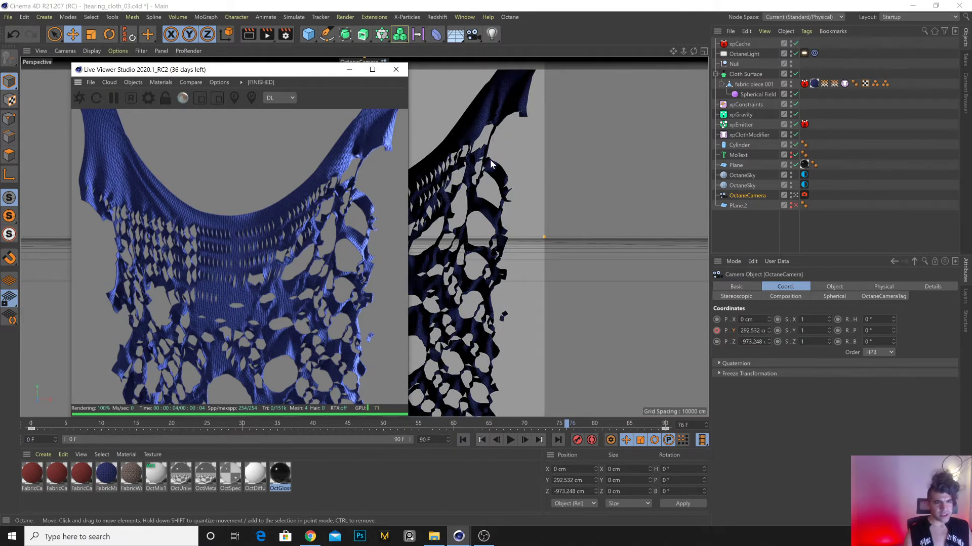
Check the xpCloth tag's tearing settings and wrap the Cloth Surface in a Subdivision Surface.
left_click(844, 83)
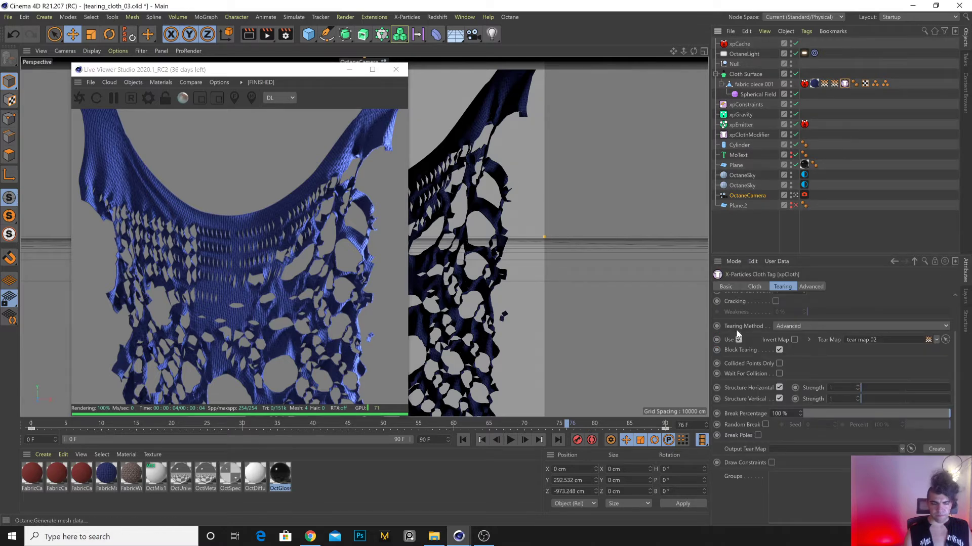
left_click(751, 74)
left_click(345, 34)
left_click(373, 50, "alt")
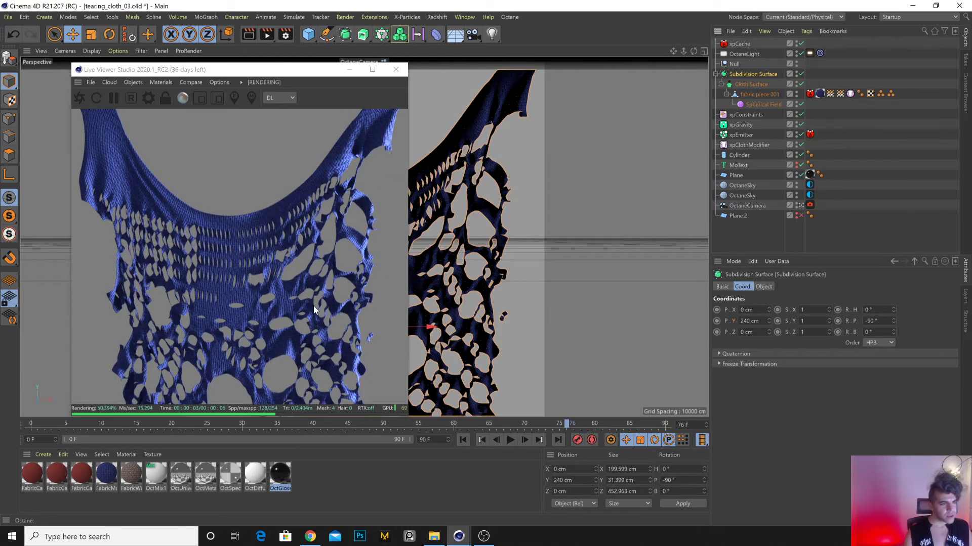
Advance the animation to frame 79 and disable the Subdivision Surface.
left_click(511, 440)
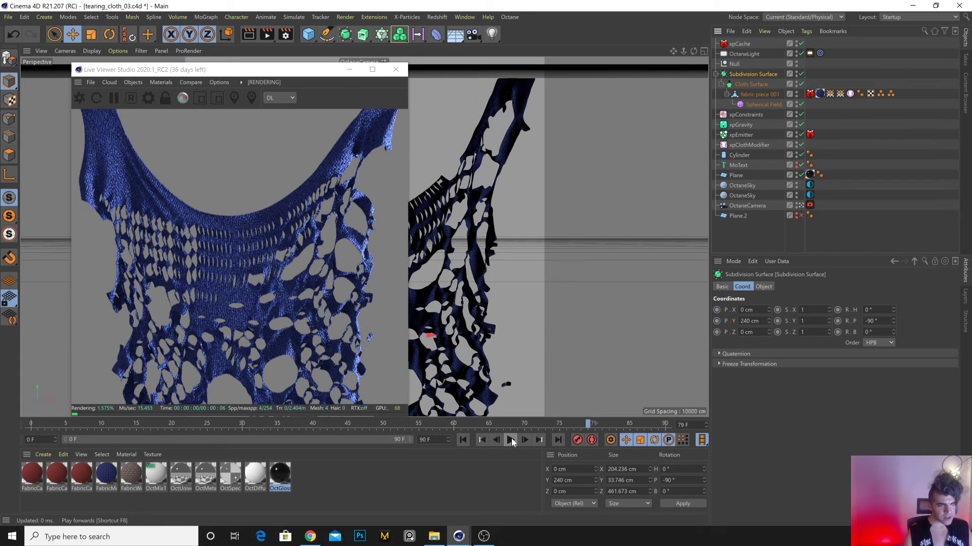
left_click(511, 440)
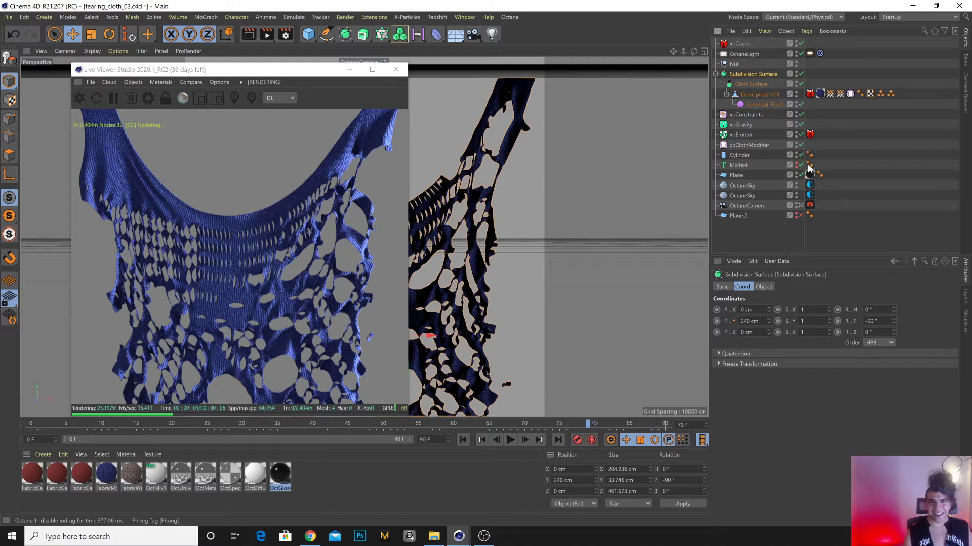
left_click(801, 74)
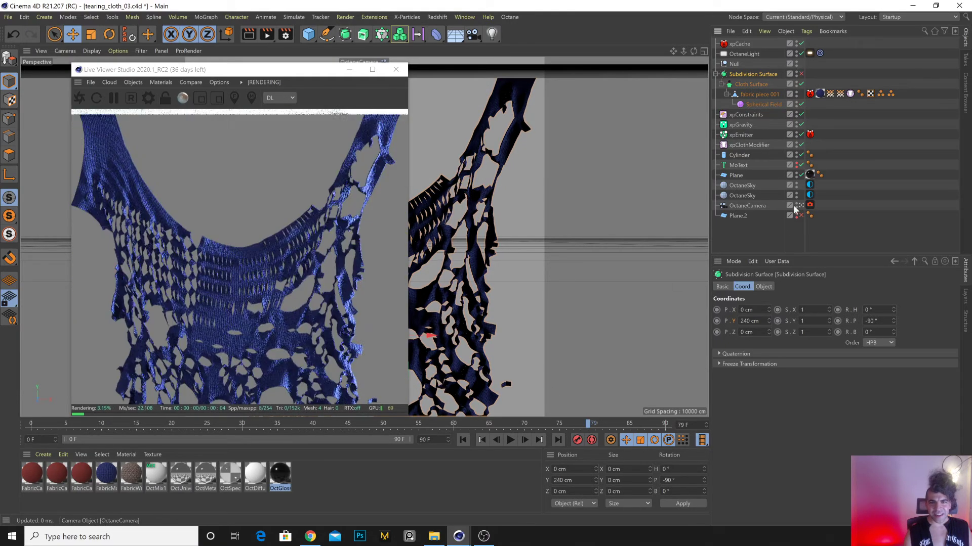
Enable motion blur on the OctaneCamera tag with a shutter of 0.1 sec and a time shift of 0.1 sec.
left_click(810, 205)
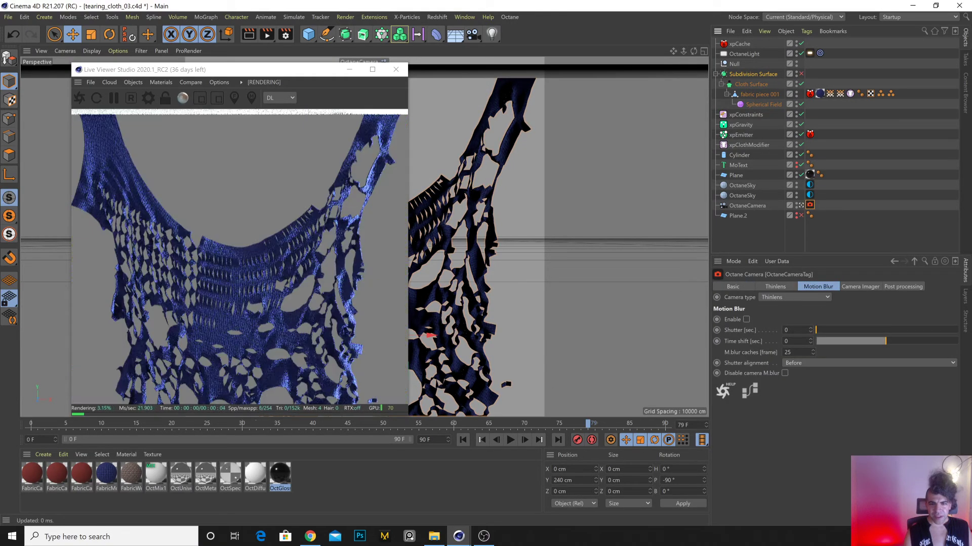
left_click(746, 320)
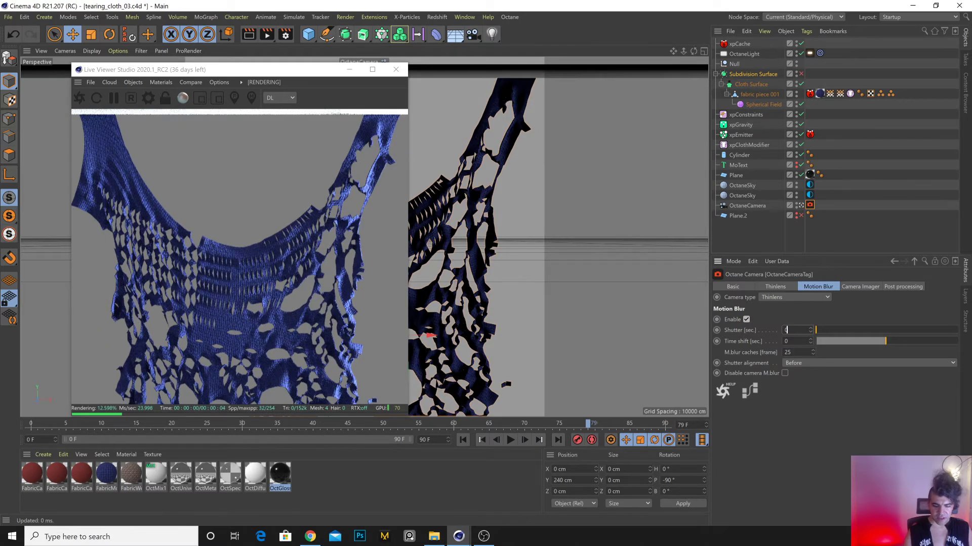
left_click(791, 330)
type("0.1")
key("Return")
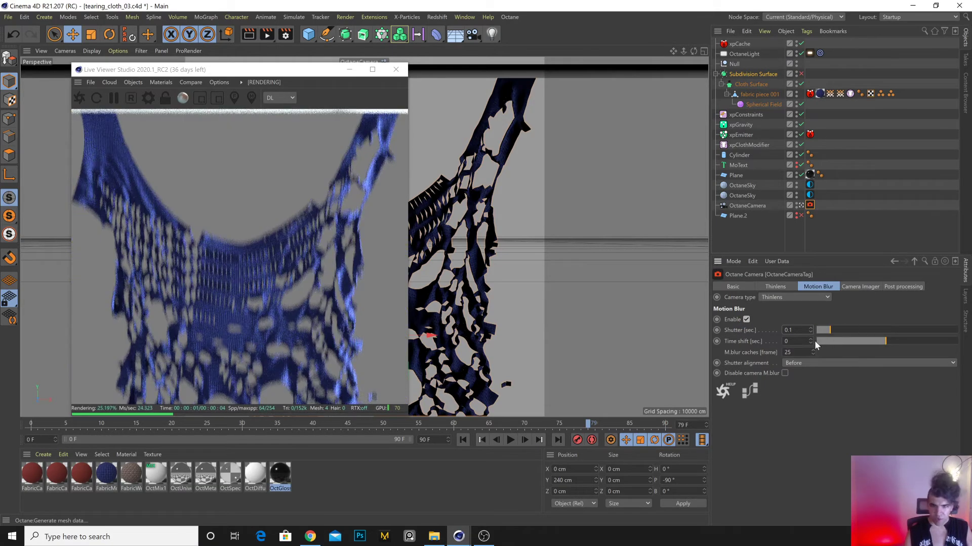
type(".1")
key("Return")
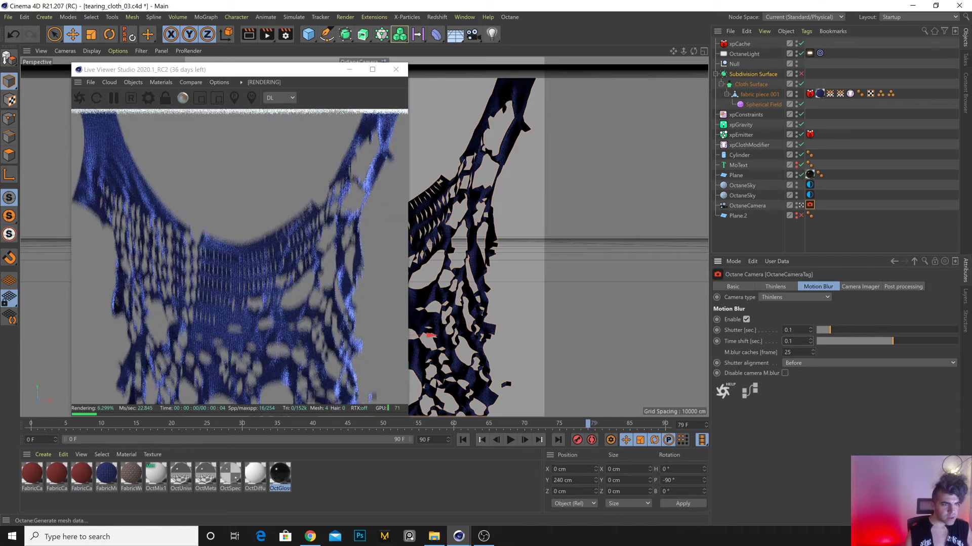
Reduce the camera's motion blur to a 0.01 sec shutter and a 0.01 sec time shift.
type("0")
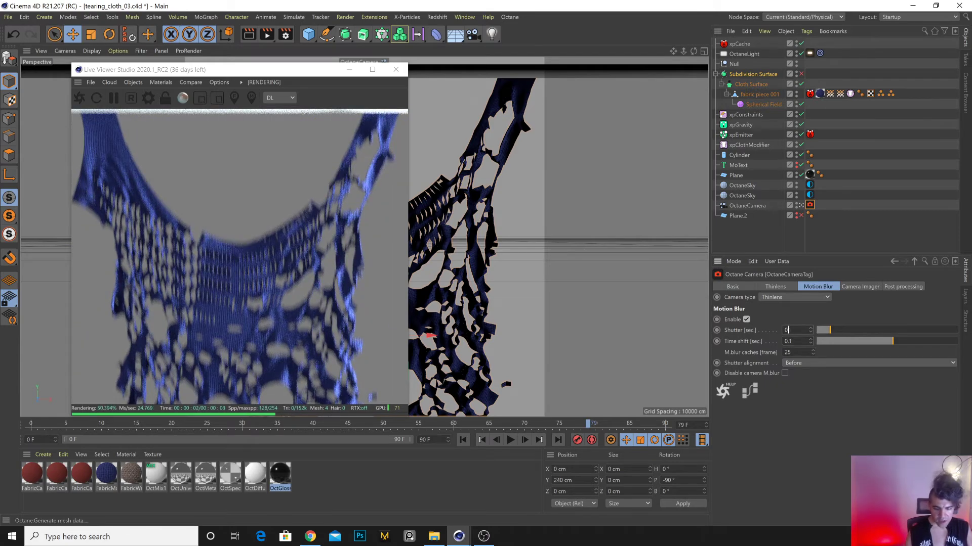
type(".01")
key("Return")
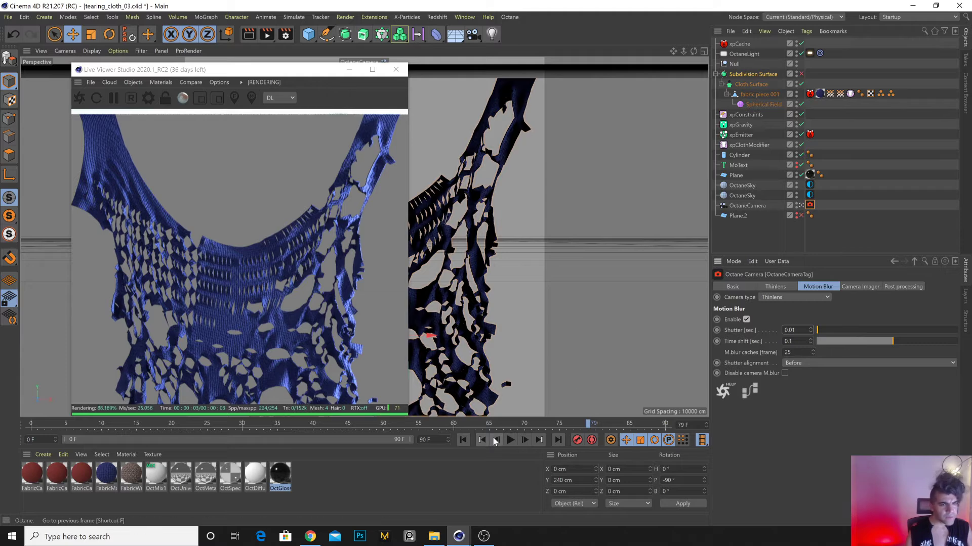
type("0")
key("Return")
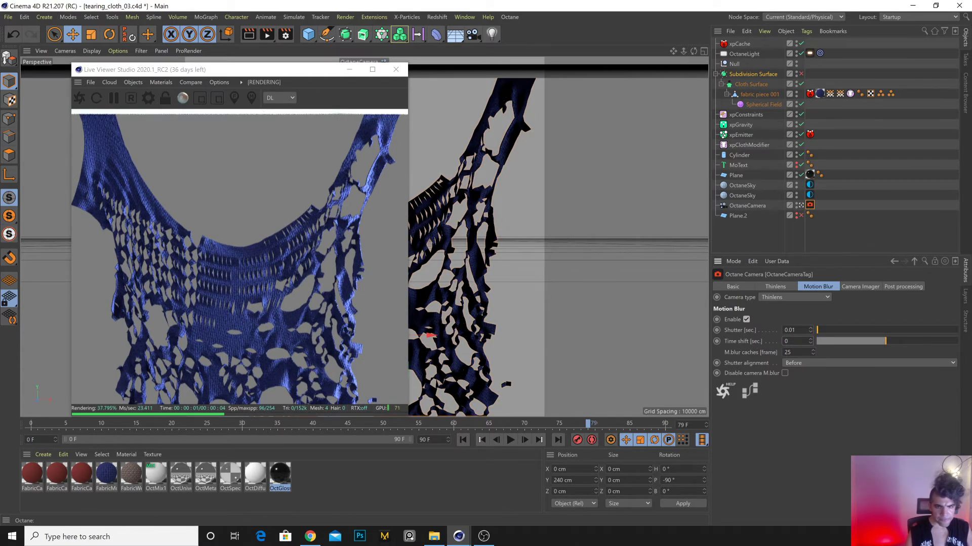
type(".01")
key("Return")
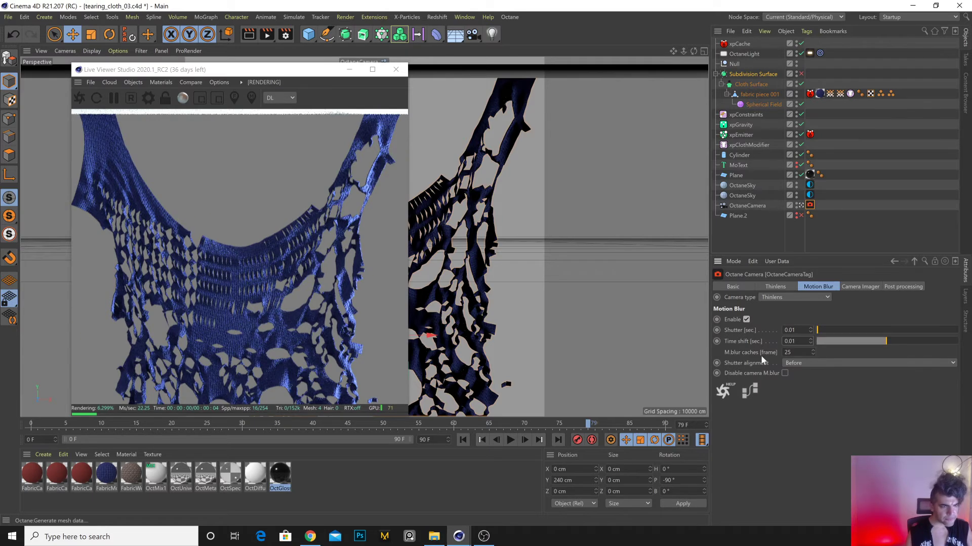
Set the camera's shutter to 0.02 sec and play the tearing animation, stopping at frame 67.
left_click(805, 330)
type("2")
key("Return")
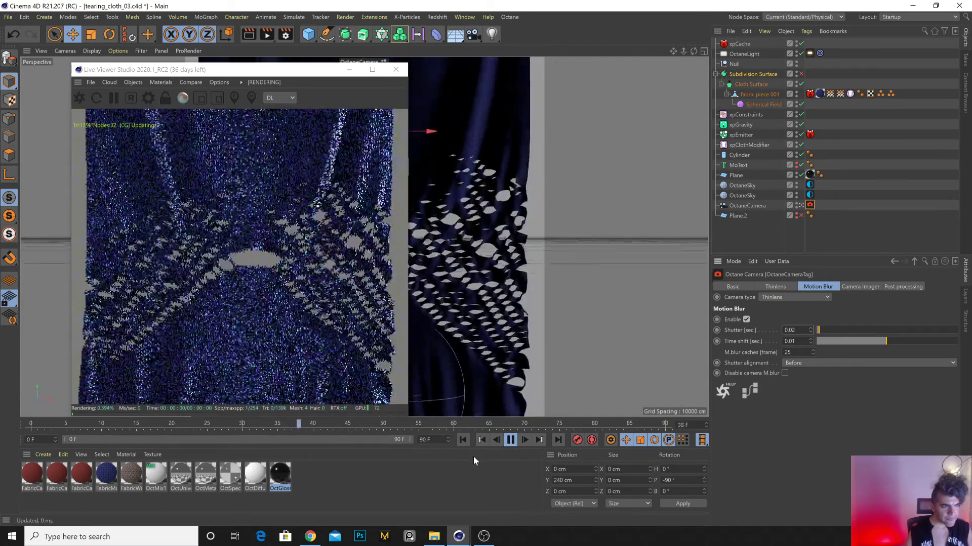
left_click(510, 440)
Test shutter values of 0.002 and 0.005 sec in the motion blur settings, settling on 0.01 sec.
left_click(793, 330)
type("2")
key("Return")
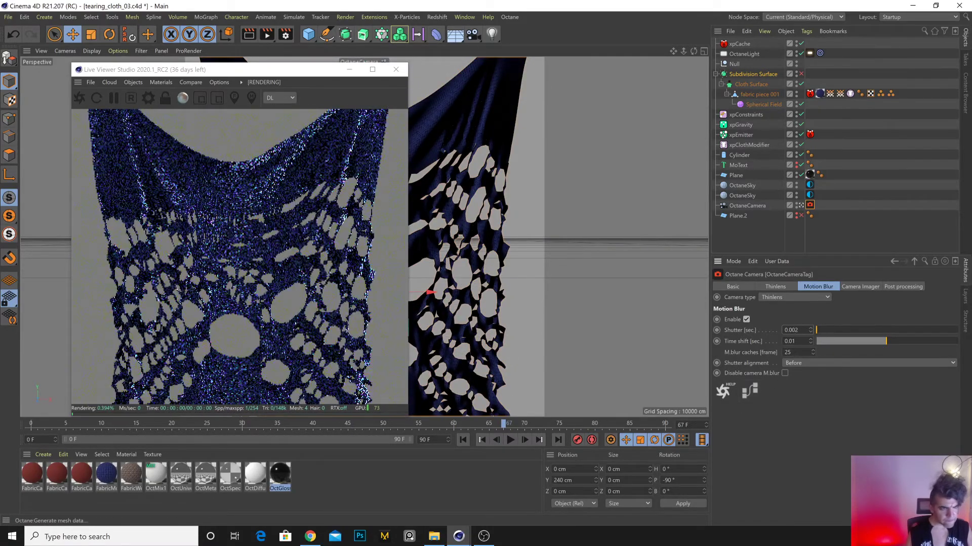
type("5")
key("Return")
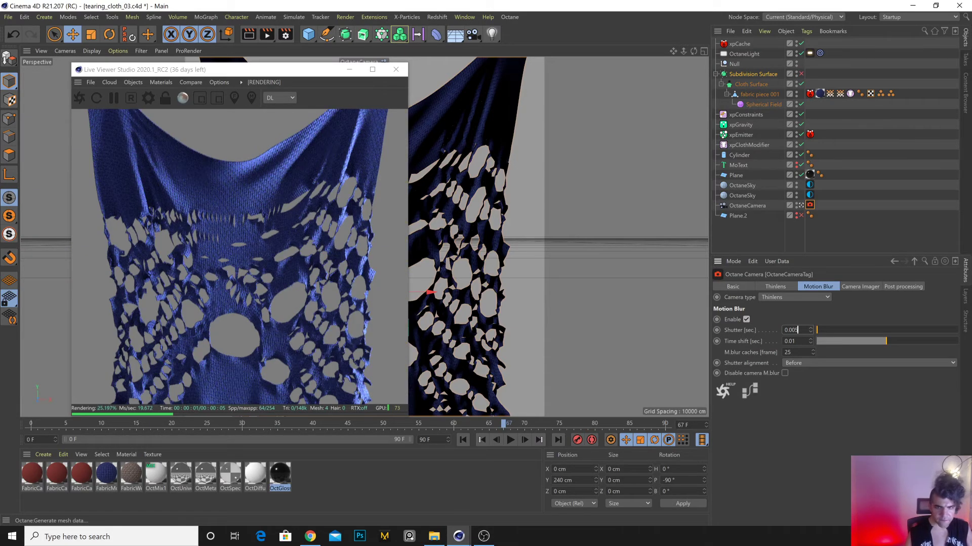
type("1")
key("Return")
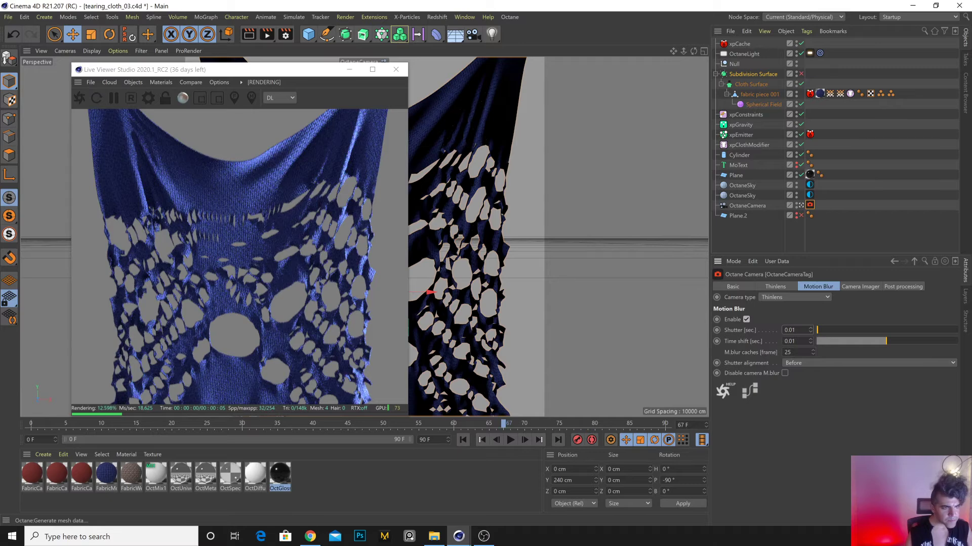
Colour the second OctaneSky's Color shader saturated yellow with hue 51°, saturation 100% and value 100%.
left_click(810, 196)
left_click(810, 325)
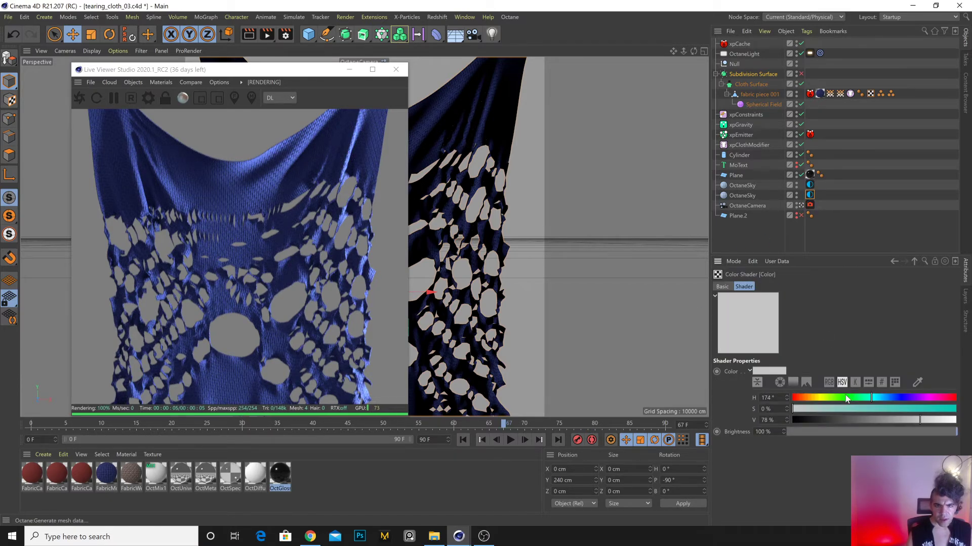
left_click_drag(903, 411, 854, 398)
left_click(939, 420)
left_click(920, 397)
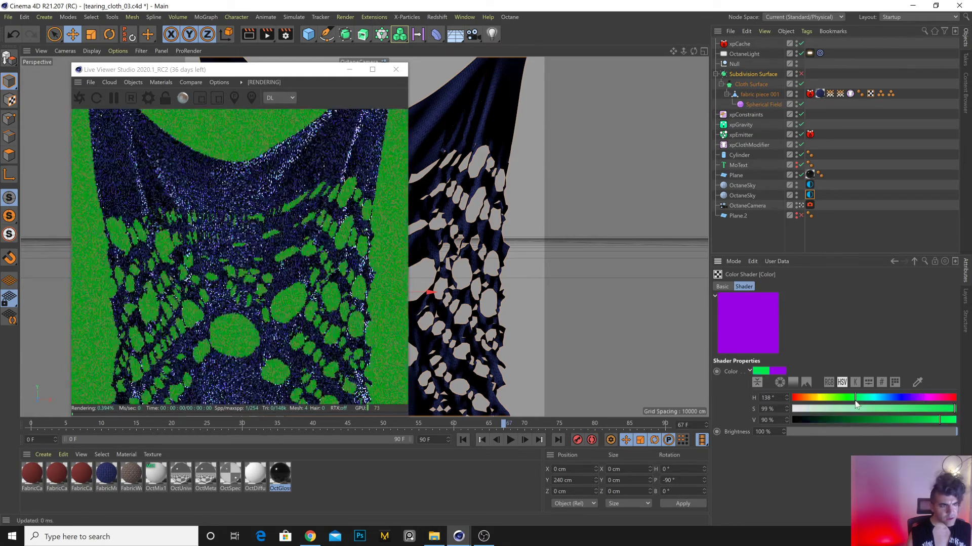
left_click(818, 399)
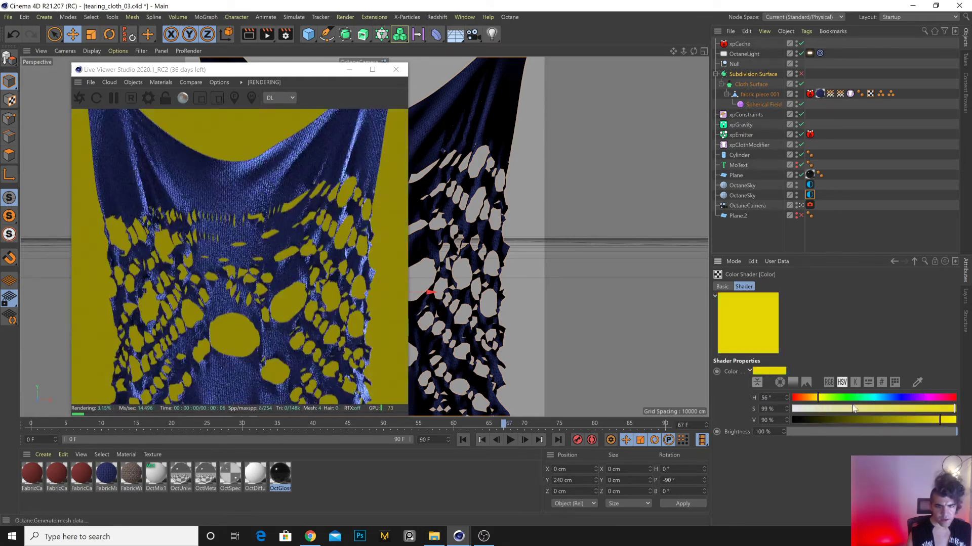
left_click(955, 420)
left_click(810, 398)
left_click(815, 398)
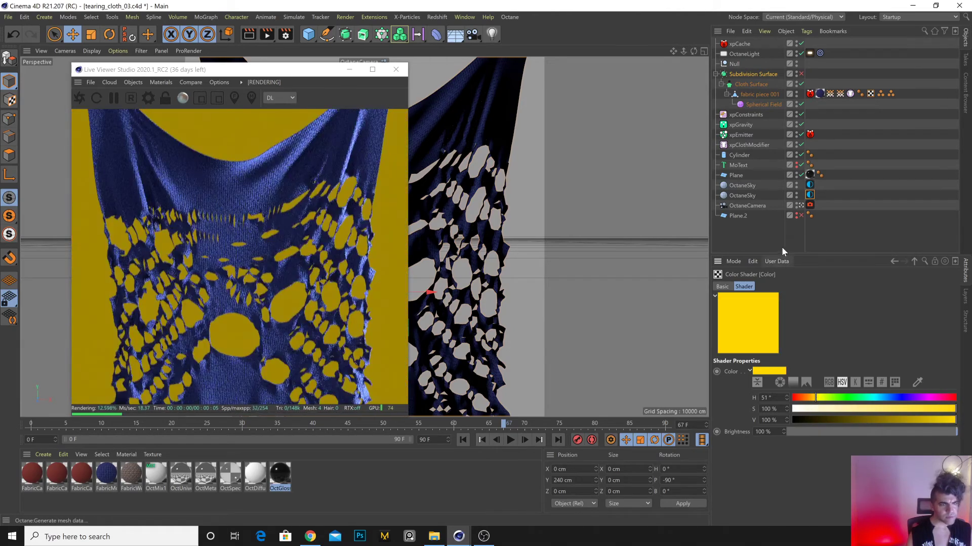
Soften the second OctaneSky's backdrop colour to a pale orange with hue 39° and saturation 52%.
left_click(877, 409)
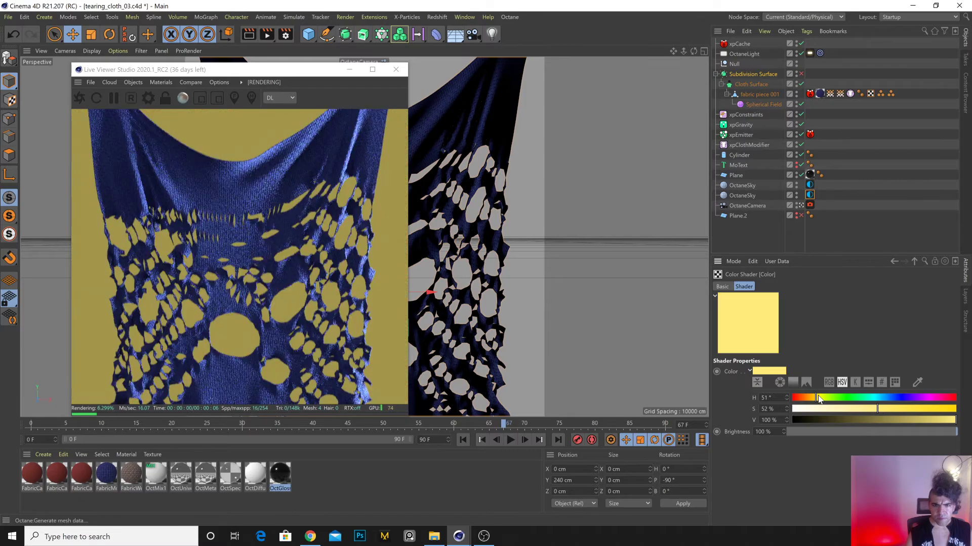
left_click(848, 398)
left_click_drag(858, 399, 810, 410)
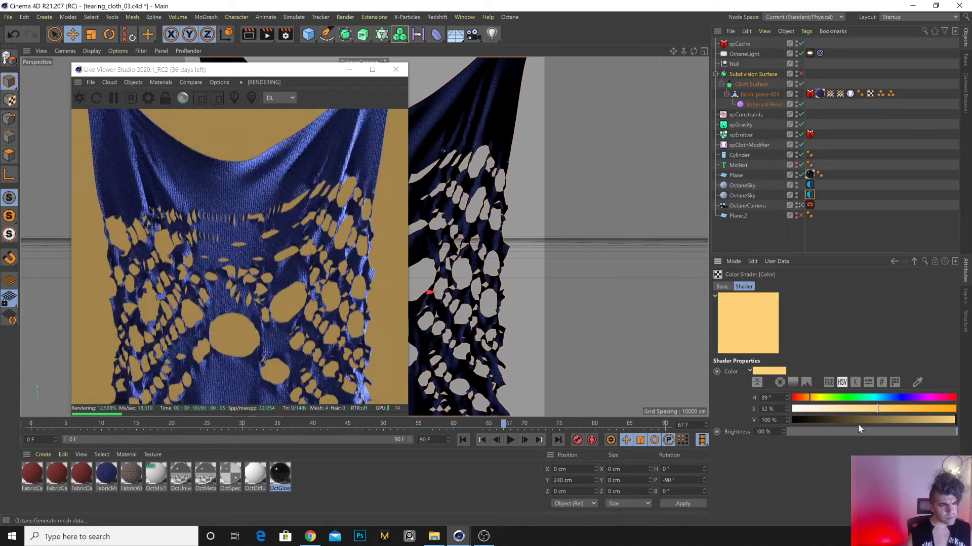
Set the power of the gradient-textured primary environment sky to about 0.91.
left_click(809, 185)
left_click_drag(830, 371, 804, 370)
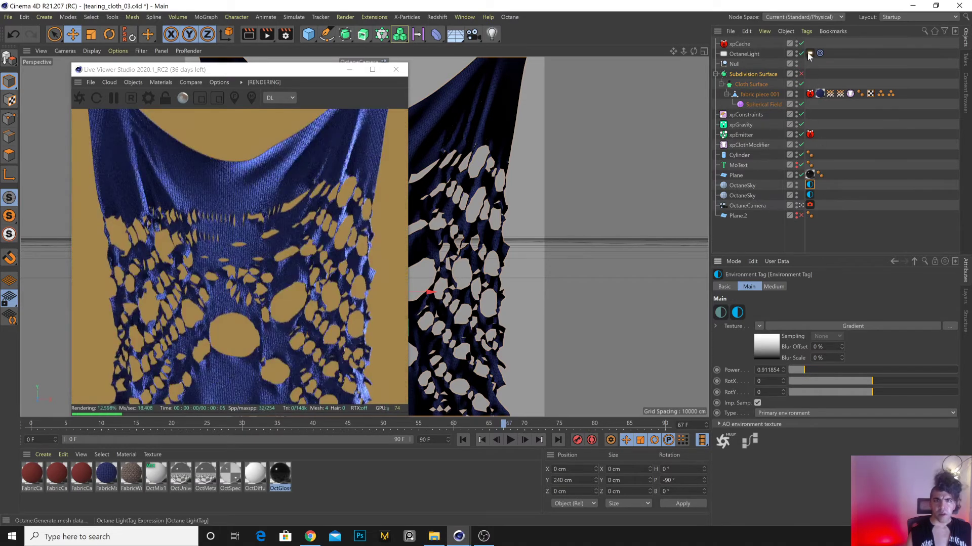
Duplicate the OctaneLight to the opposite side of the cloth at about X -561 cm and raise the copy.
left_click(755, 53)
left_click(349, 72)
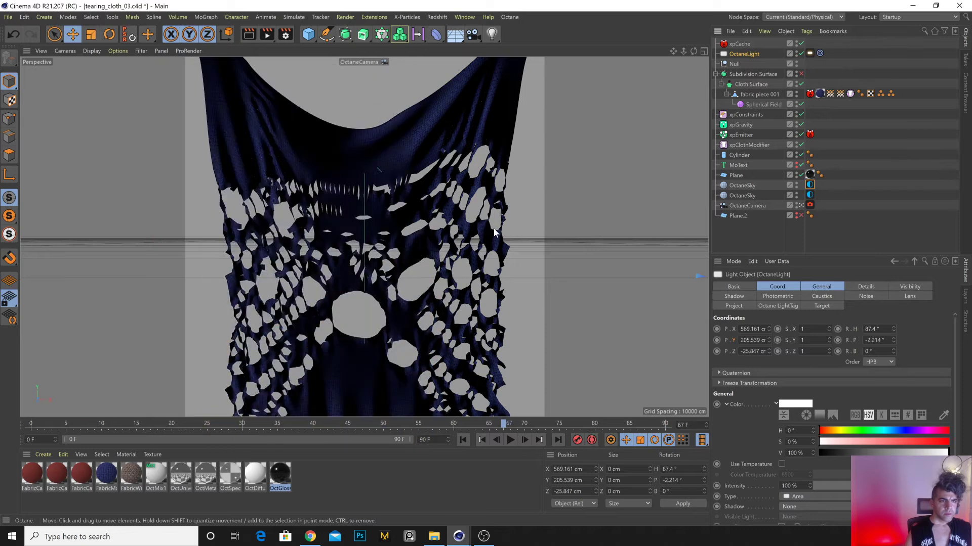
middle_click(494, 229)
left_click_drag(550, 146, 442, 103, "ctrl")
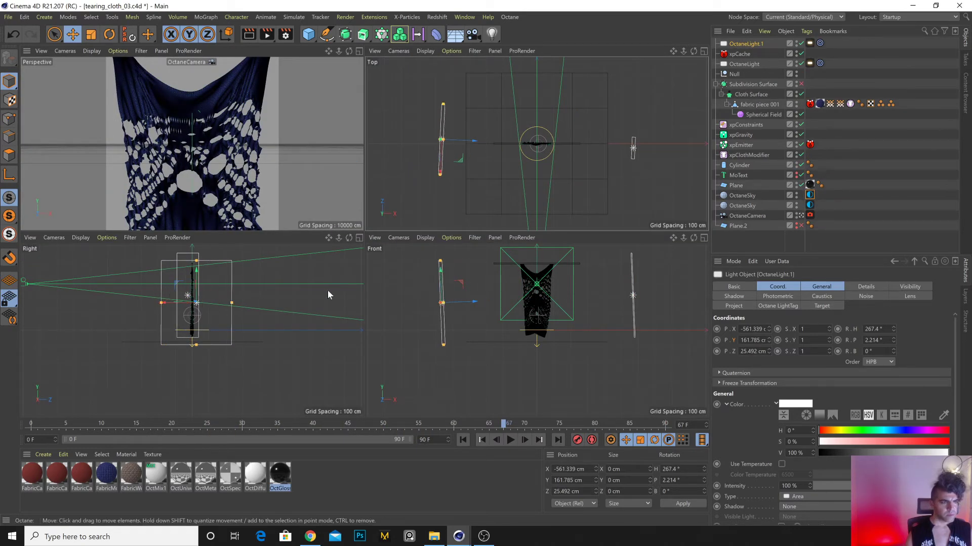
left_click_drag(441, 292, 441, 274)
Place another copy of the light above the cloth facing down at about Y 1131 cm, and scale it down.
left_click_drag(440, 167, 556, 144)
left_click_drag(540, 338, 540, 167)
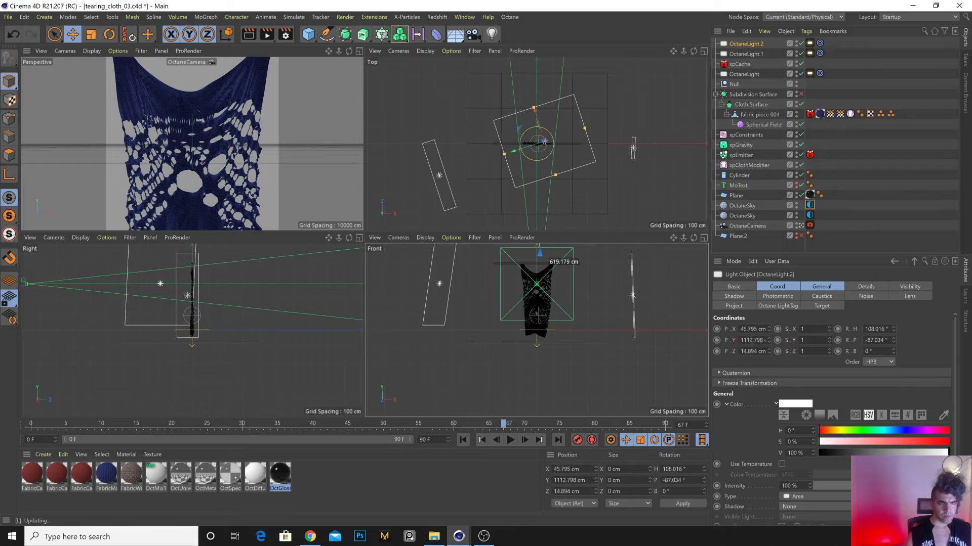
key("t")
left_click_drag(617, 103, 490, 210)
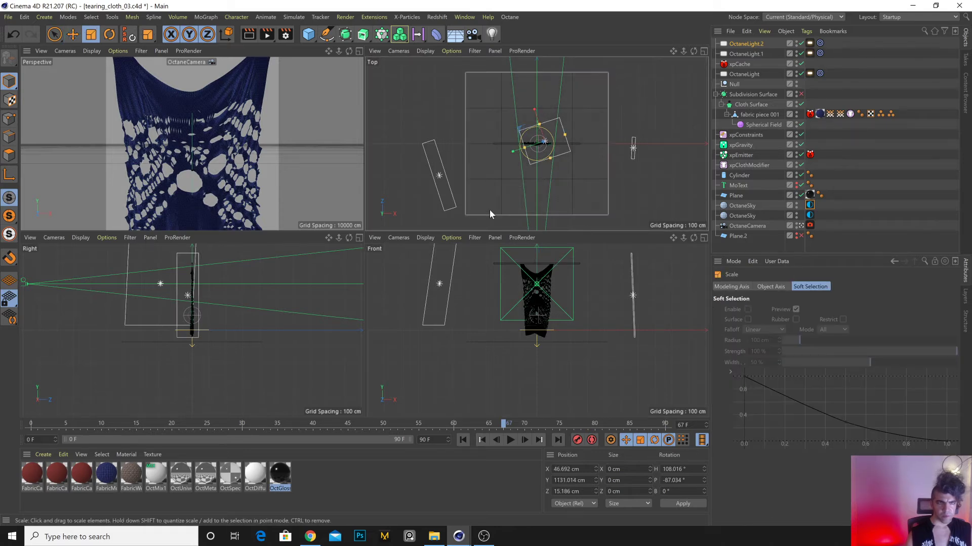
key("e")
left_click(514, 514)
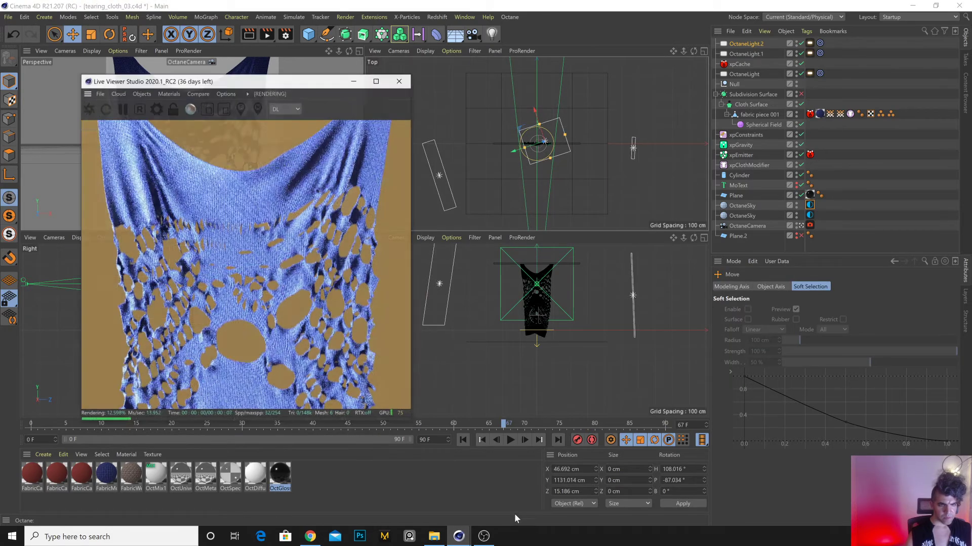
Set the power of all three Octane light tags together to about 77.4.
left_click(810, 44)
left_click(810, 54, "ctrl")
left_click(810, 74, "ctrl")
left_click_drag(919, 311, 920, 313)
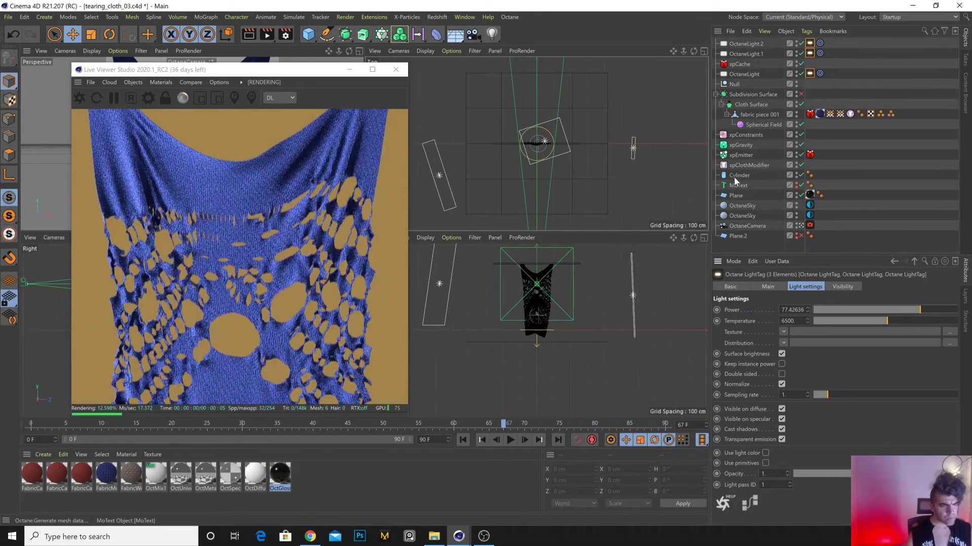
left_click(225, 491)
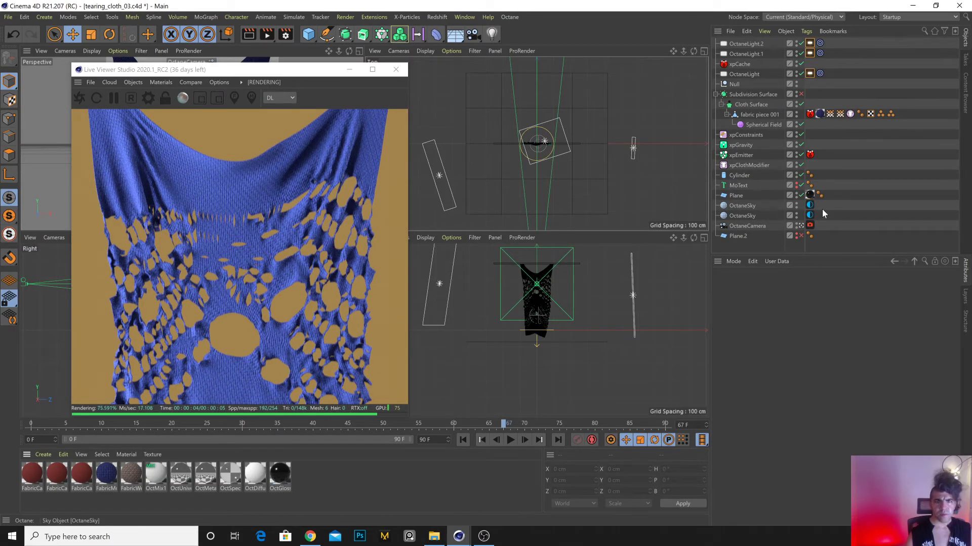
Try black, pink and red for the second OctaneSky's backdrop, settling on violet with hue 259°, saturation 100% and value 100%.
left_click(810, 215)
left_click(852, 326)
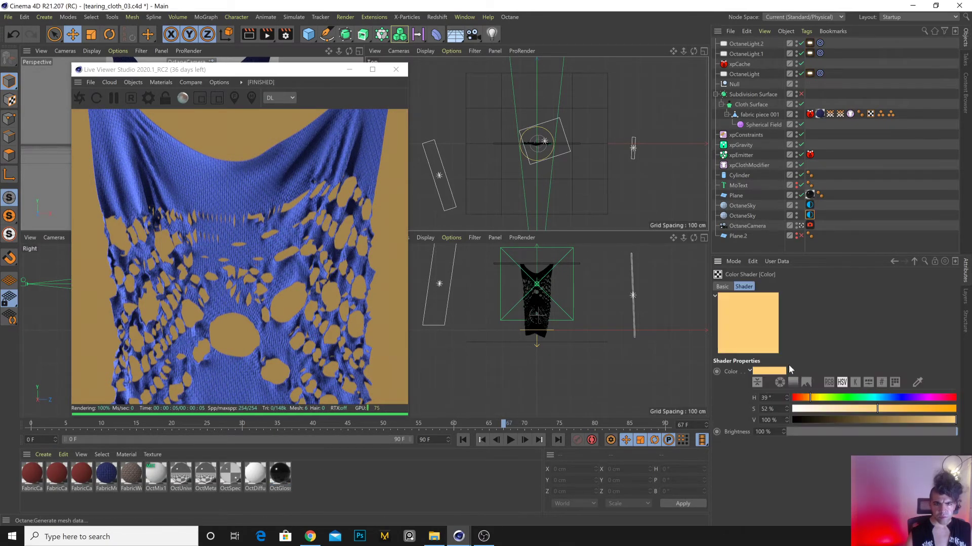
left_click(796, 420)
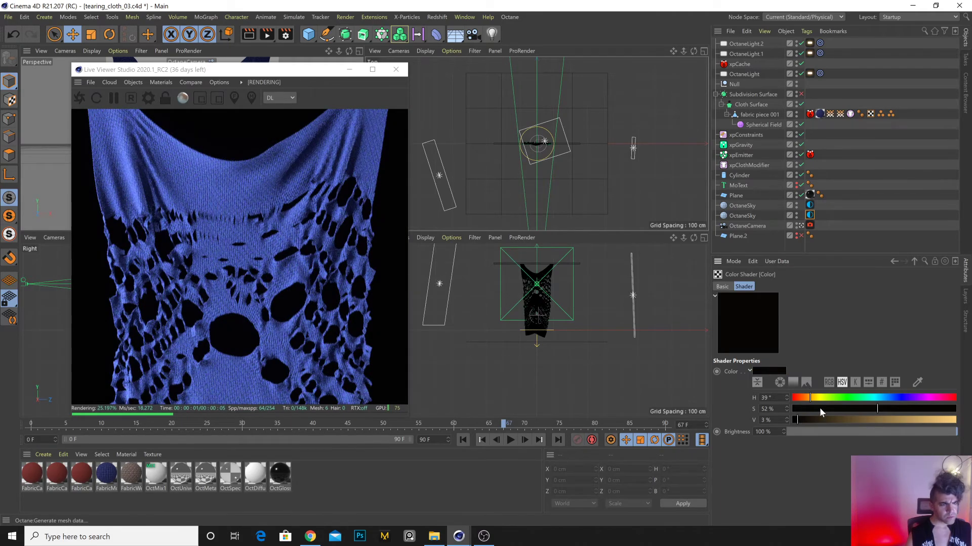
left_click_drag(931, 420, 957, 420)
left_click_drag(890, 410, 781, 397)
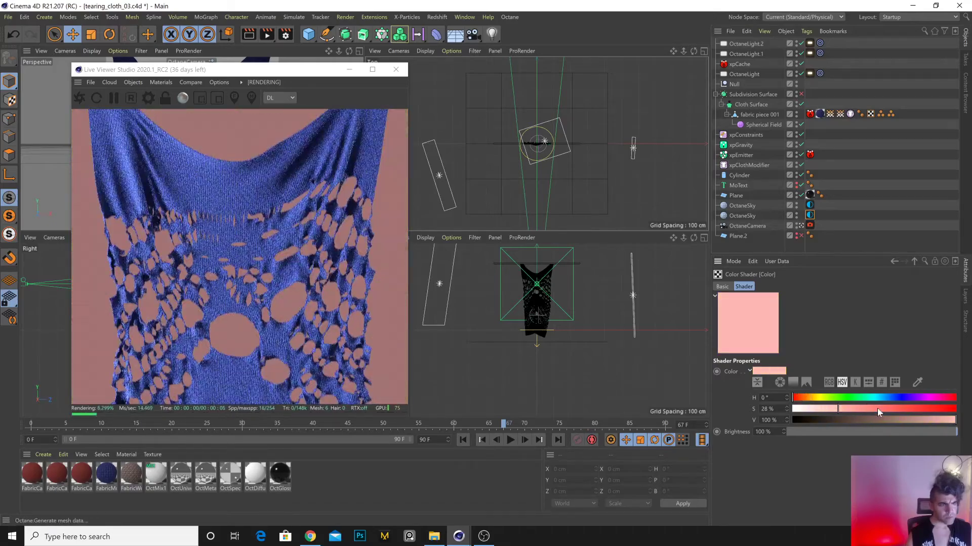
left_click(823, 410)
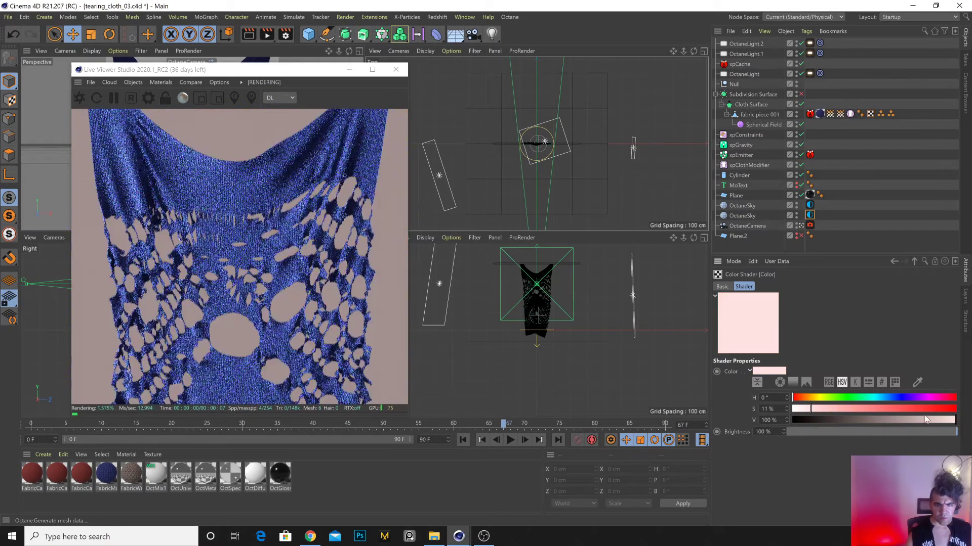
left_click(894, 410)
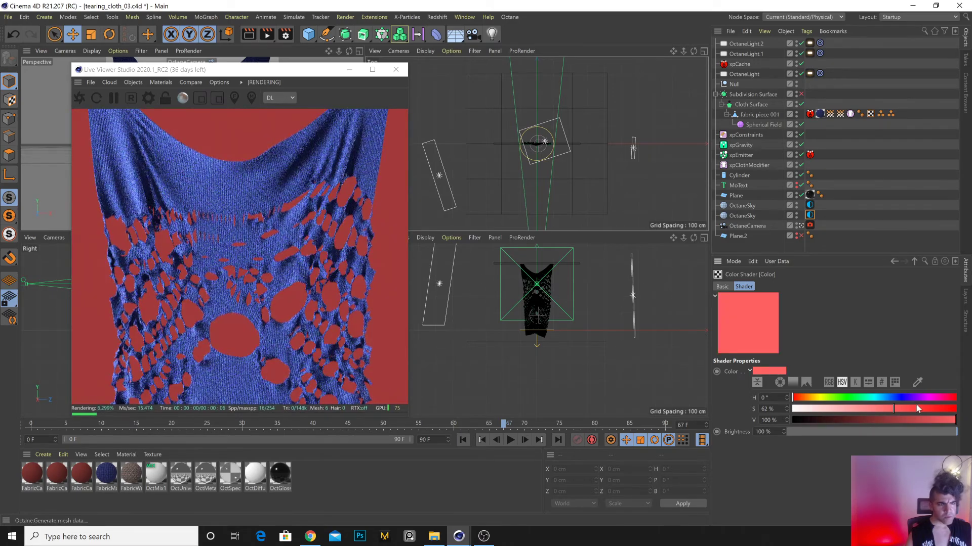
left_click(952, 409)
left_click_drag(954, 397, 910, 398)
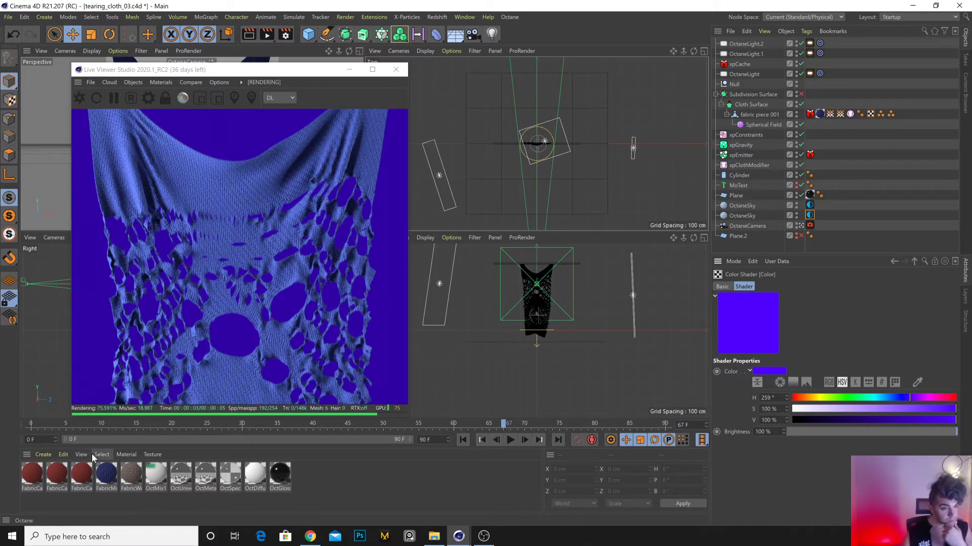
Set the FabricModeledDenim001 material's diffuse texture mix to about 0.83 to lighten the denim.
left_click(100, 473)
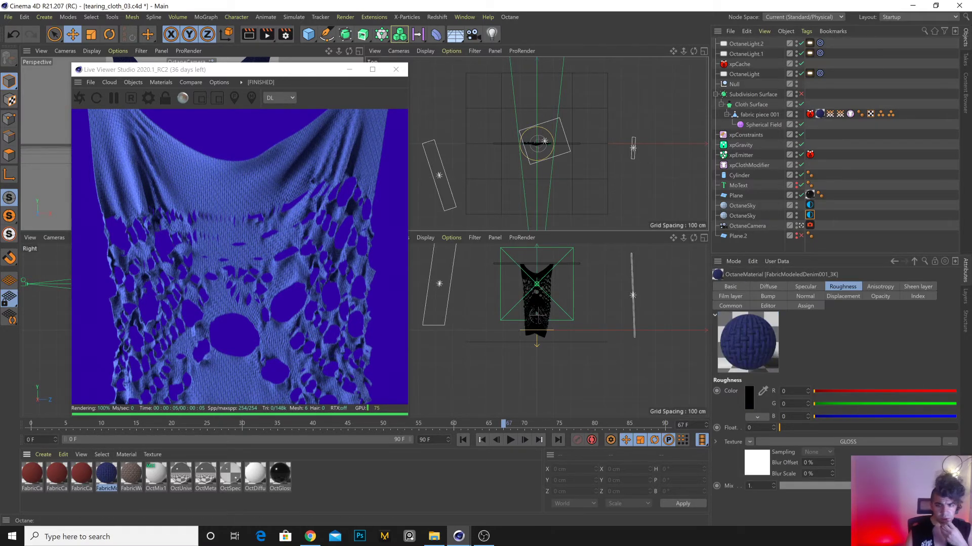
left_click(775, 286)
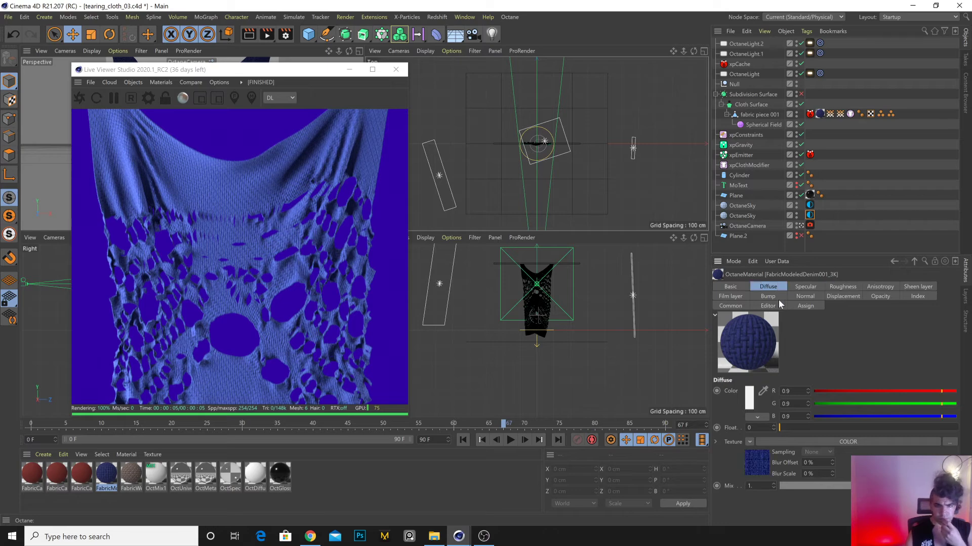
left_click(814, 443)
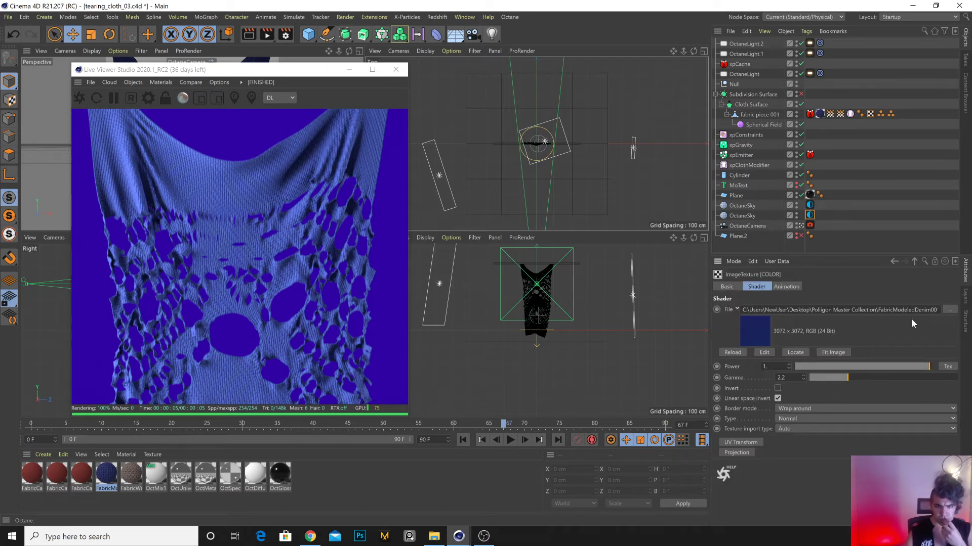
left_click(915, 260)
left_click_drag(850, 485, 914, 485)
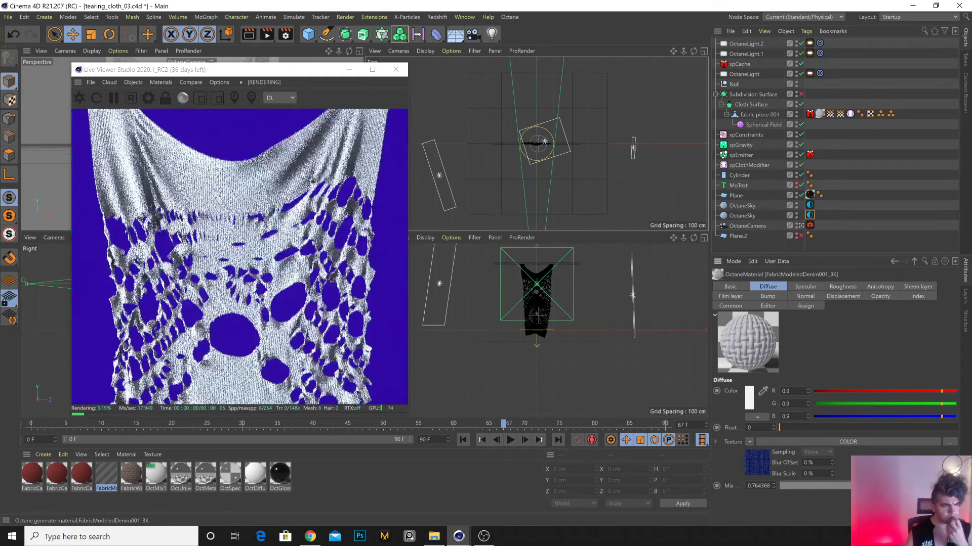
left_click_drag(914, 485, 926, 486)
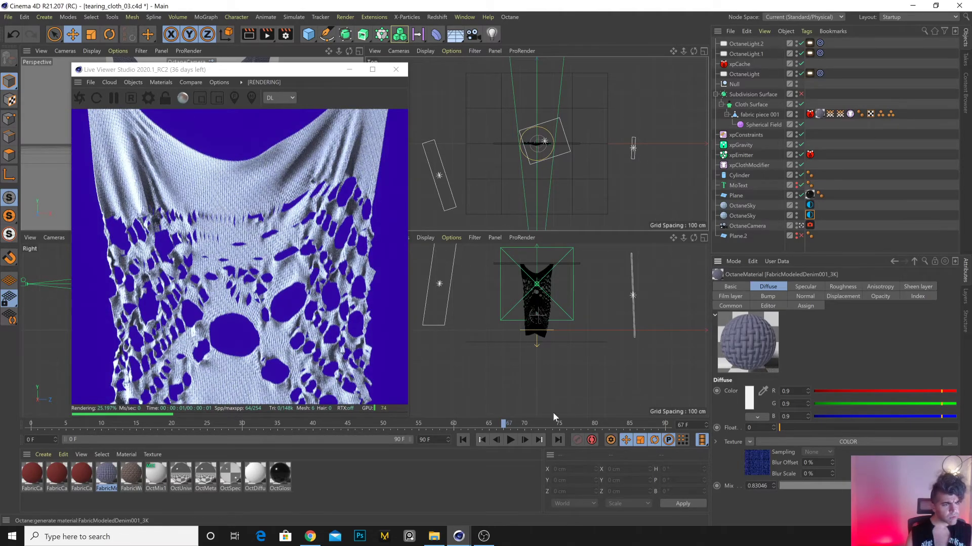
Preview the cloth animation from frame 38 to about frame 62 and save the scene.
left_click_drag(344, 425, 296, 428)
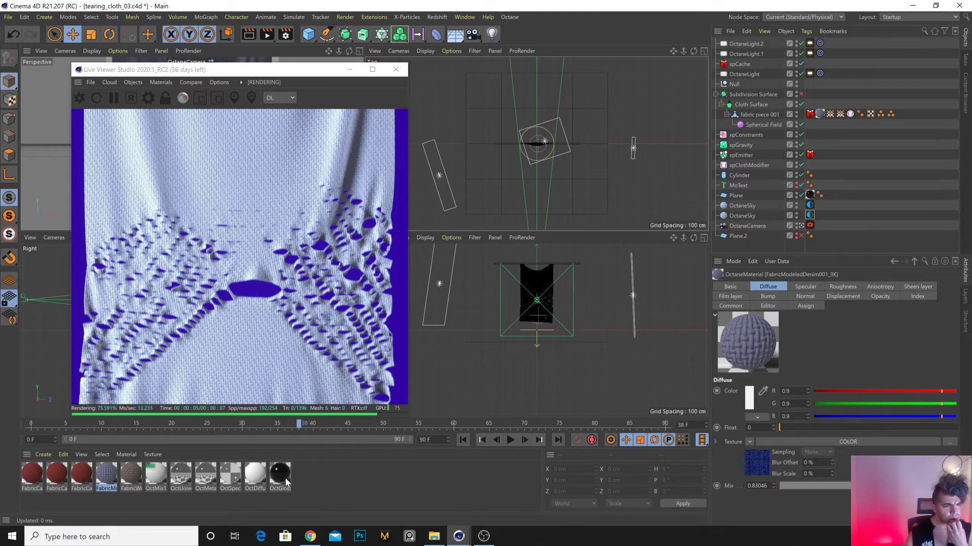
left_click(511, 440)
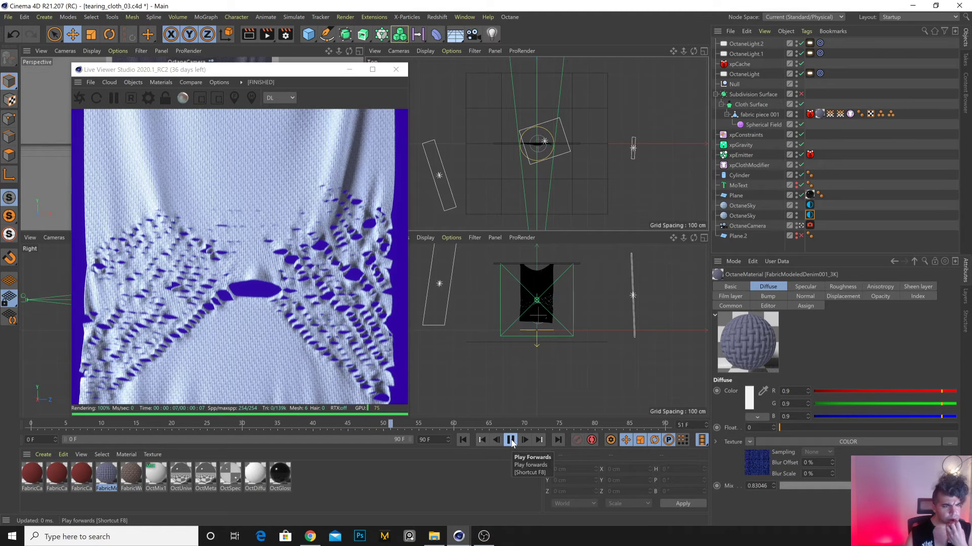
left_click(511, 440)
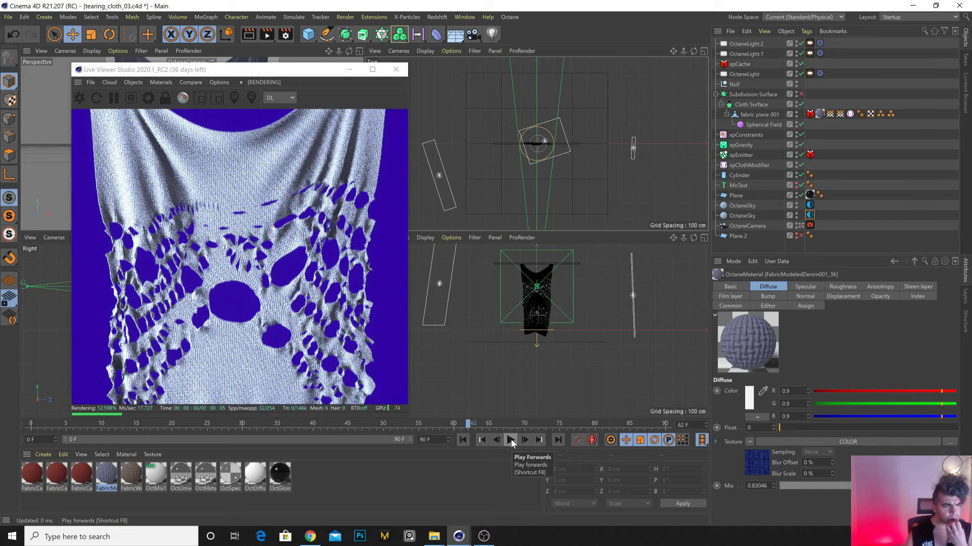
key("ctrl+s")
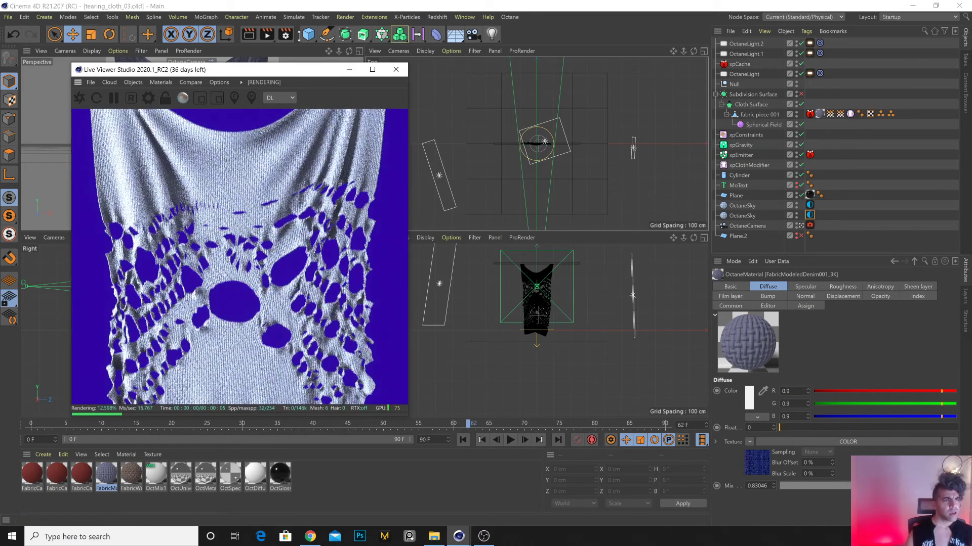
Name the rendered file $prj_shredder in the render settings and review the output settings.
left_click(284, 35)
left_click(439, 81)
type("_shredder")
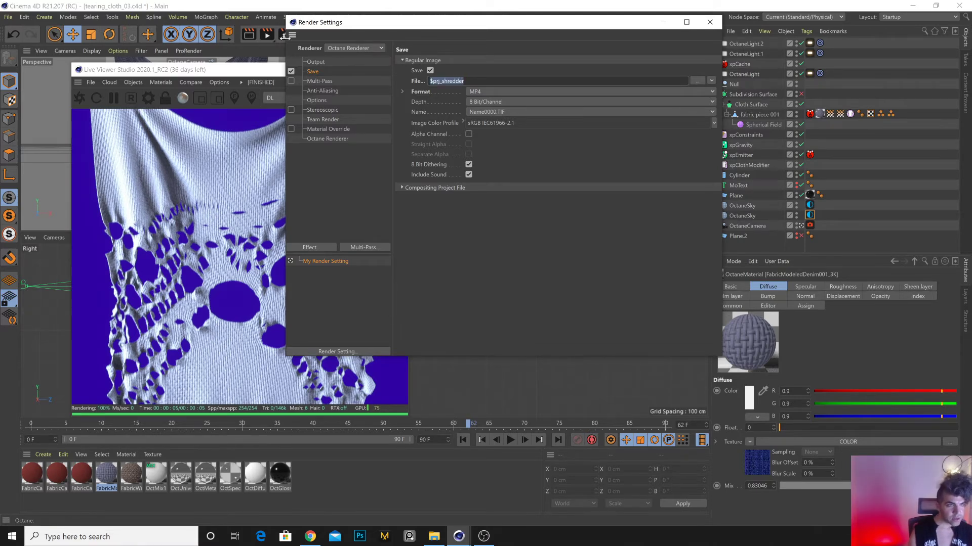
left_click(316, 62)
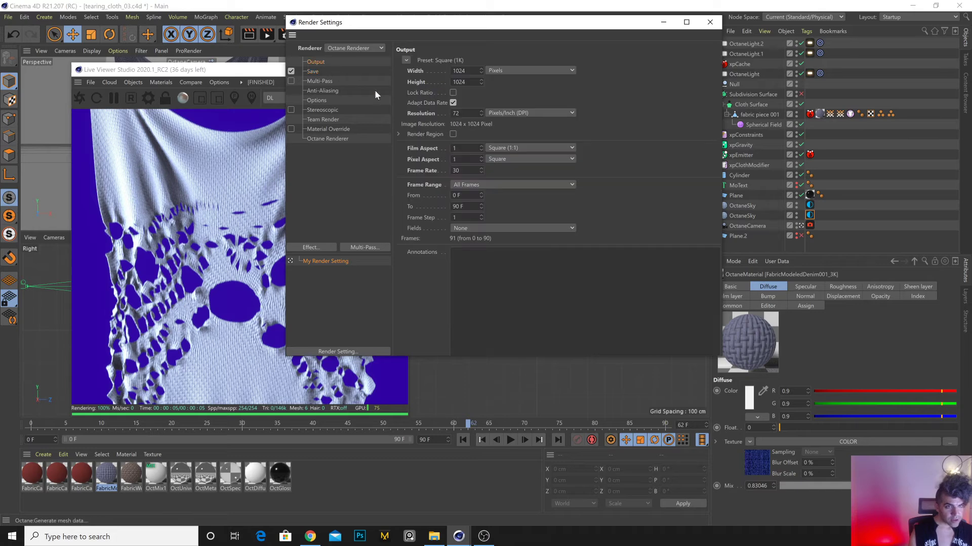
left_click(313, 72)
left_click(710, 23)
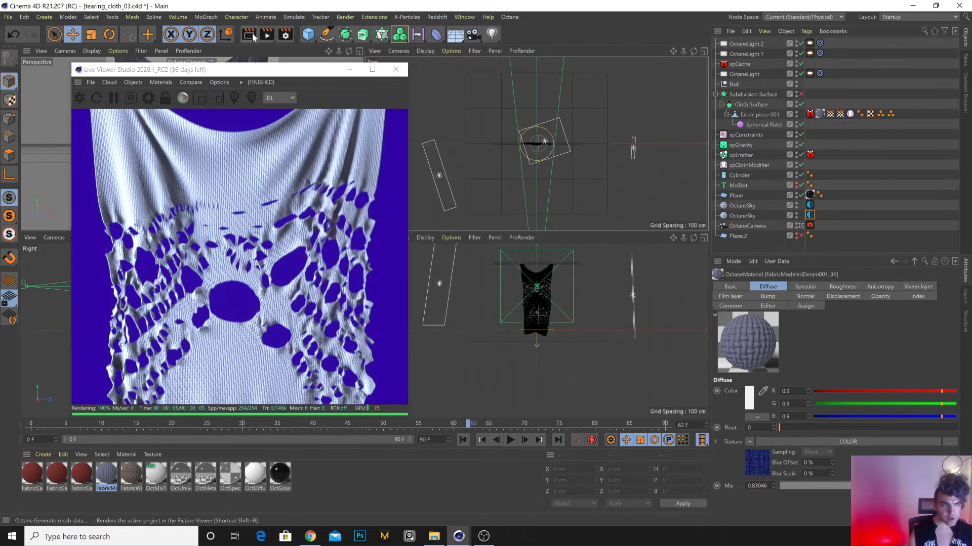
Switch the Octane kernel to Pathtracing with 172 max samples, diffuse depth 8 and specular depth 9.
left_click(149, 98)
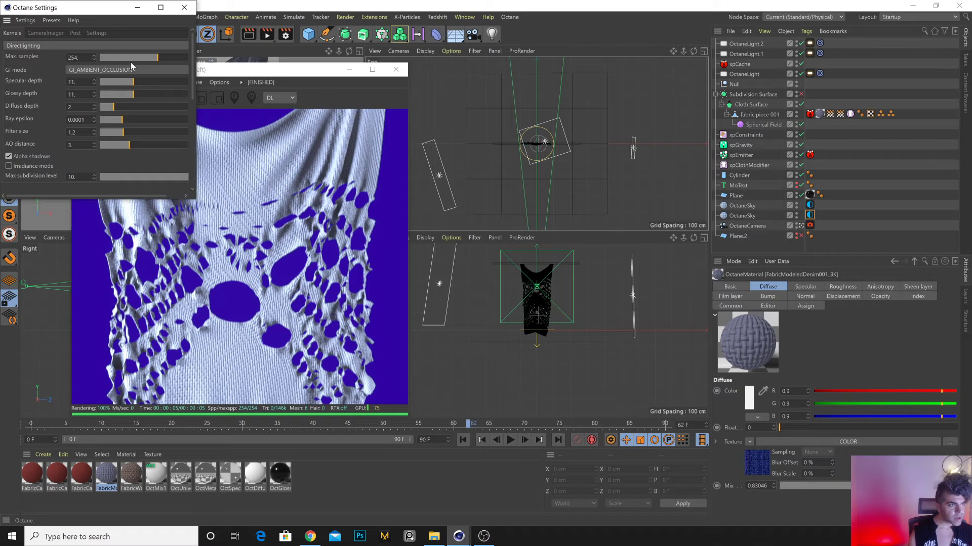
left_click(43, 45)
left_click(35, 75)
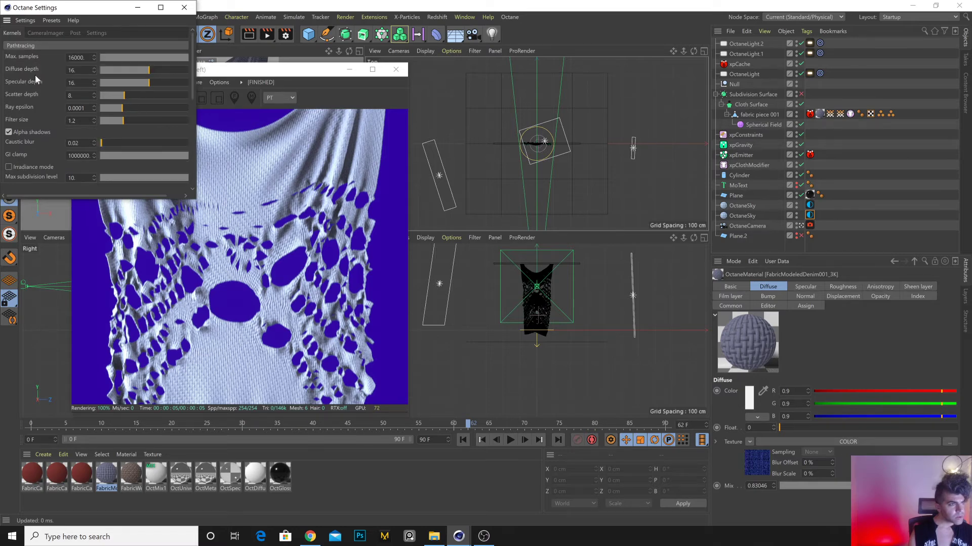
left_click(156, 58)
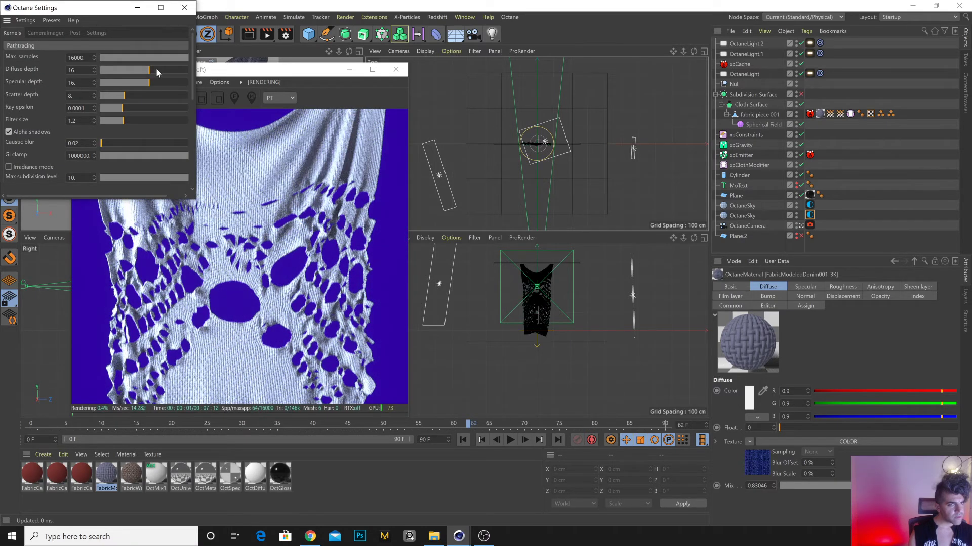
left_click(130, 68)
left_click(131, 82)
left_click(124, 73)
left_click(127, 82)
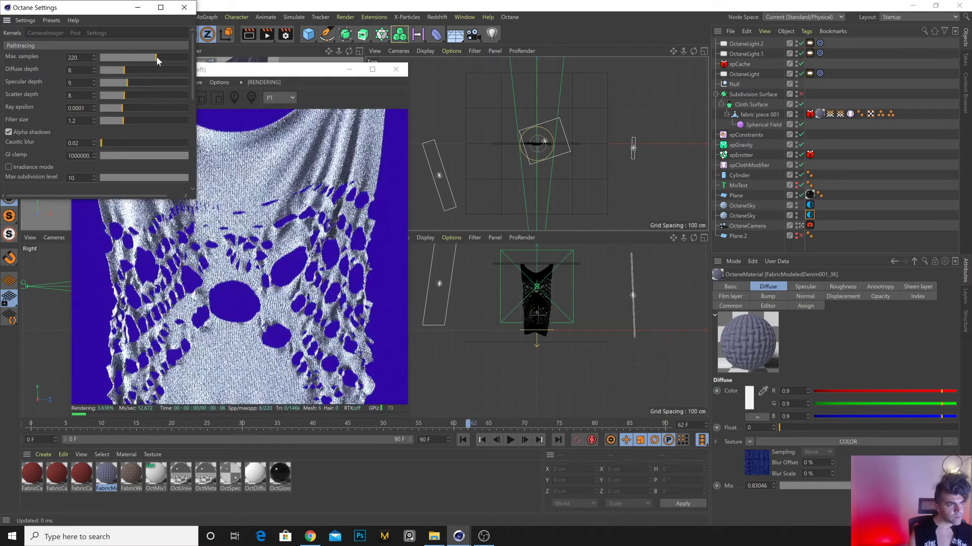
left_click(153, 57)
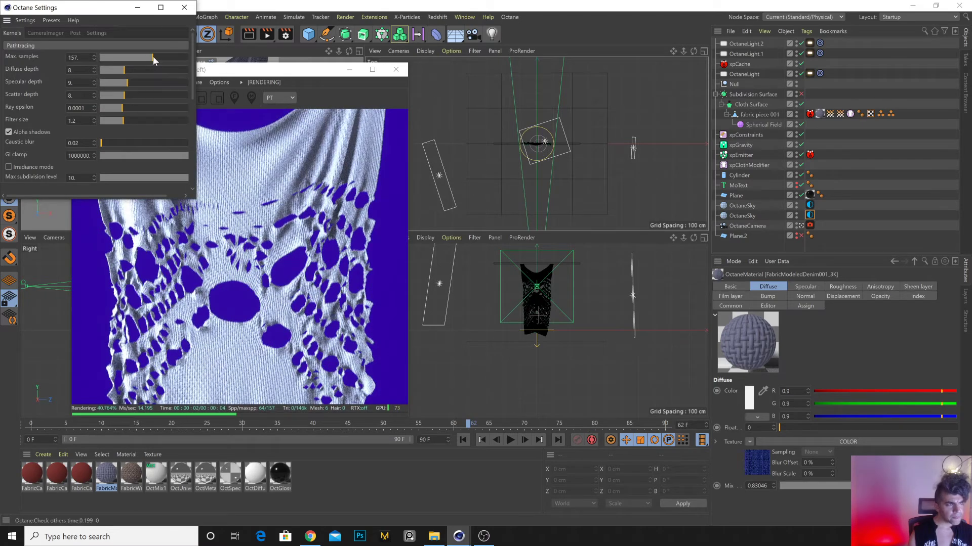
left_click(184, 7)
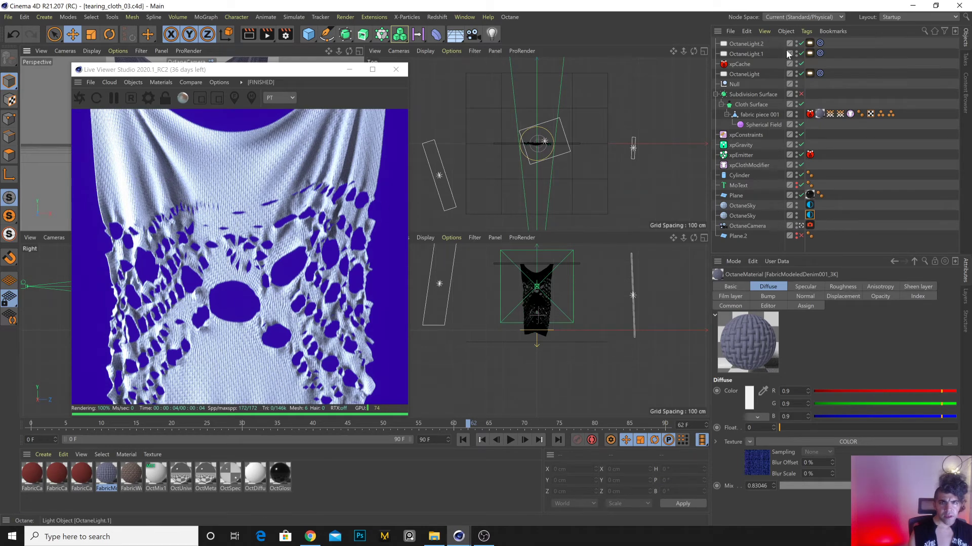
Lower the power of OctaneLight.1's light tag to about 43.5.
left_click(800, 53)
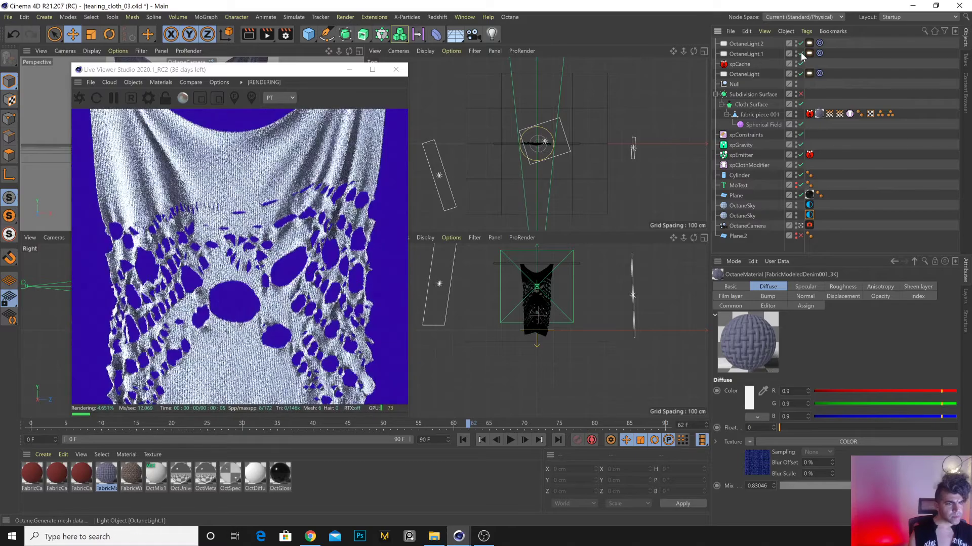
left_click(808, 54)
left_click_drag(910, 310, 916, 310)
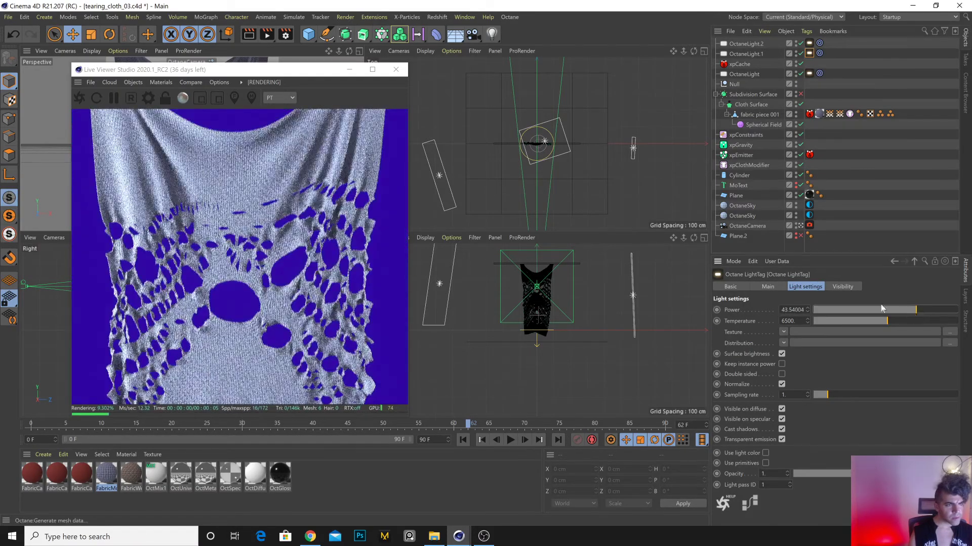
Move OctaneLight.1 to about X -389, Y 240, Z 256 cm, angled toward the cloth, and set its power to about 93.8.
left_click(745, 54)
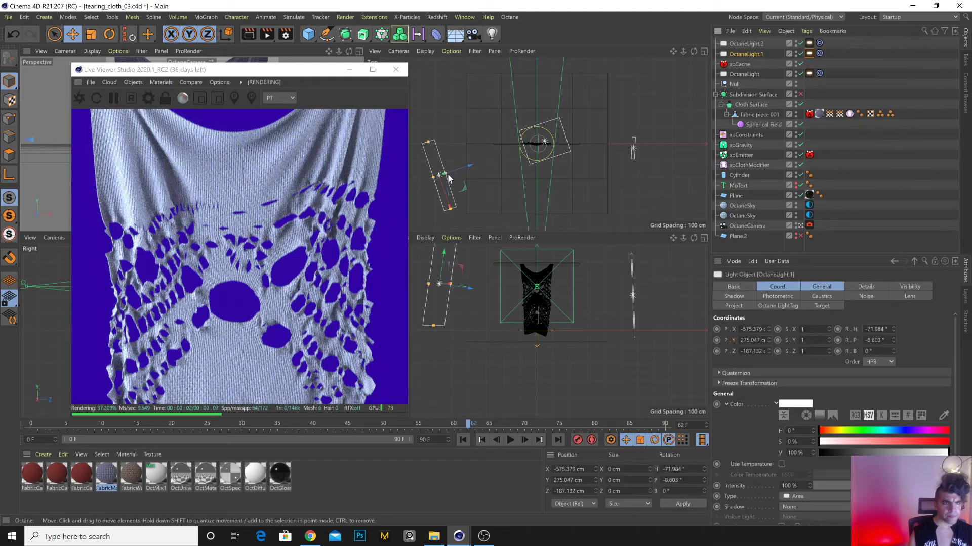
left_click_drag(439, 192, 514, 153)
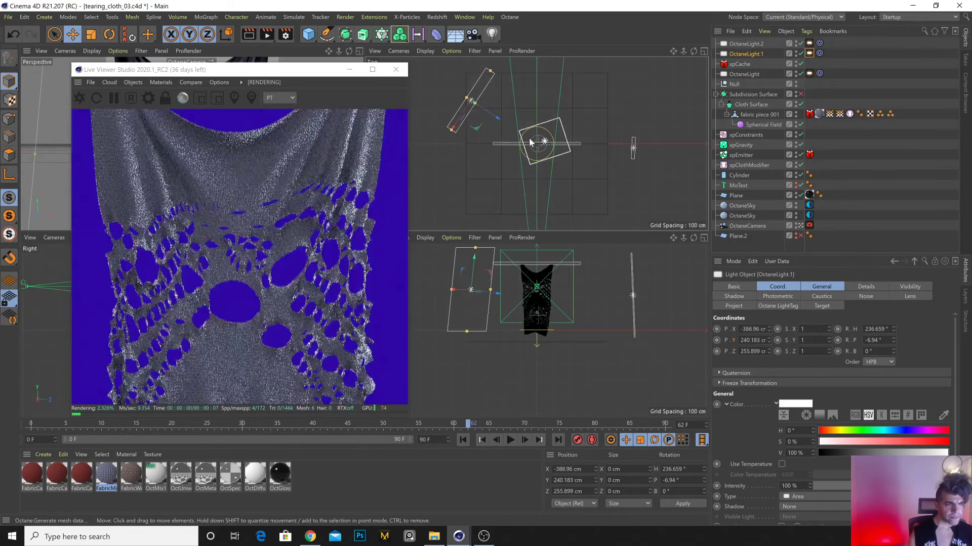
left_click(809, 53)
left_click_drag(919, 309, 922, 309)
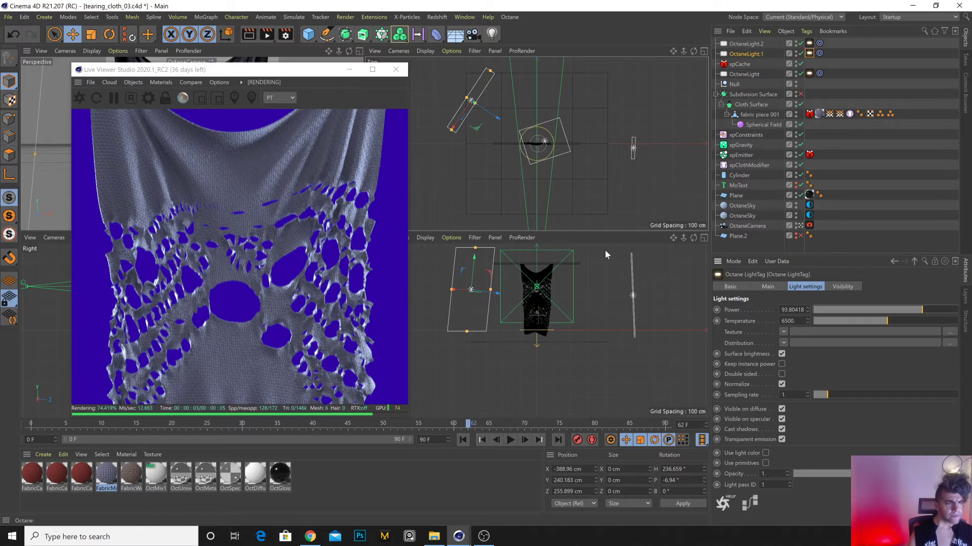
Play the animation from the first frame to about frame 30 to check the new lighting.
left_click(463, 440)
left_click(511, 440)
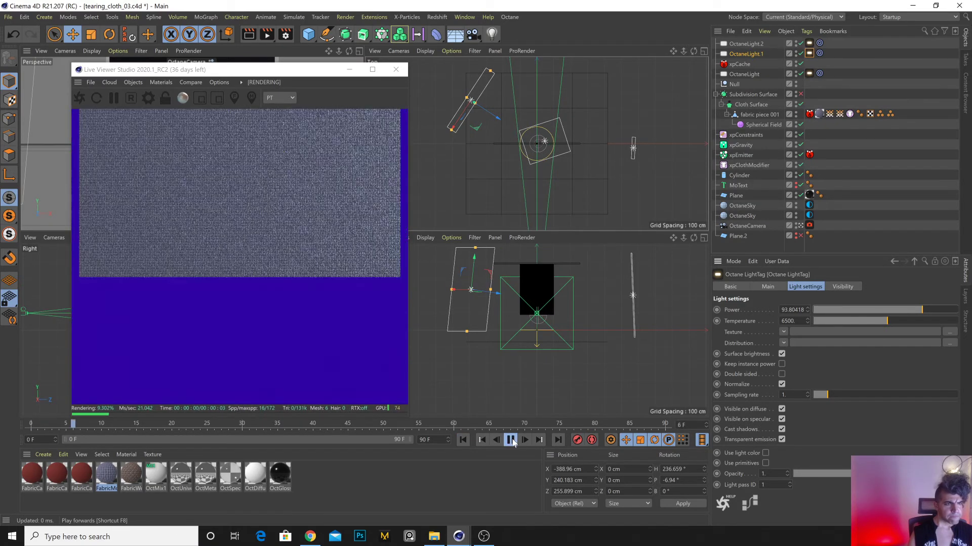
left_click(510, 440)
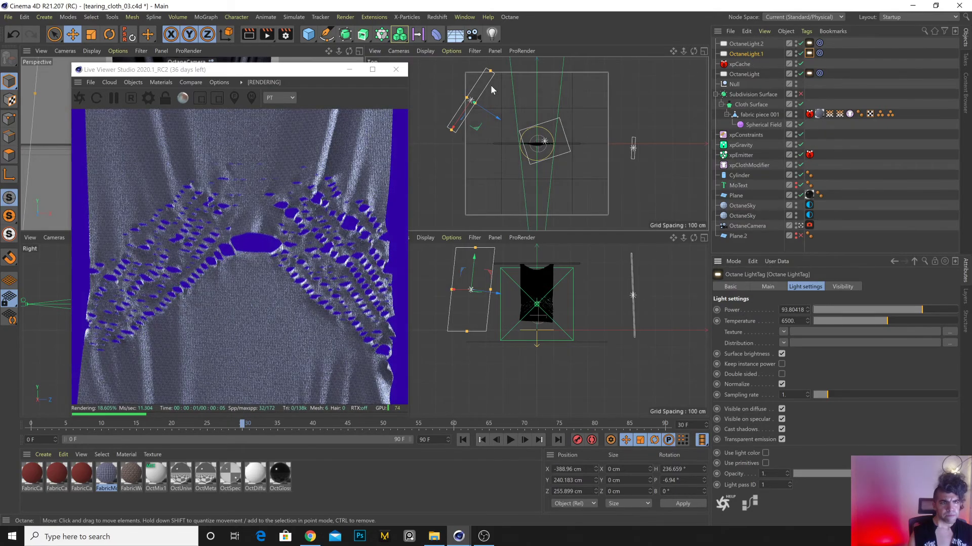
Narrow OctaneLight.1, move OctaneLight closer to the cloth at about X 442 cm, and widen it slightly.
left_click_drag(490, 70, 481, 84)
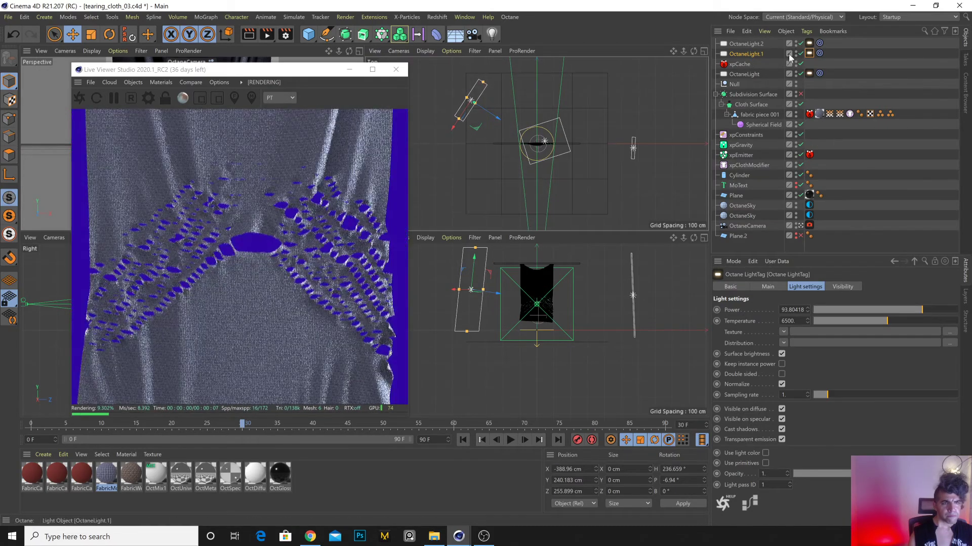
left_click(633, 147)
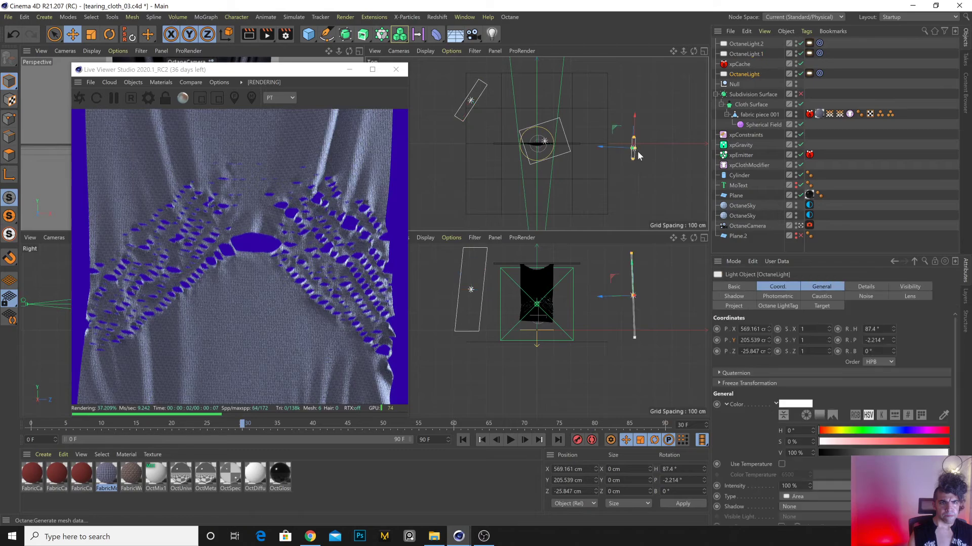
left_click_drag(618, 150, 598, 152)
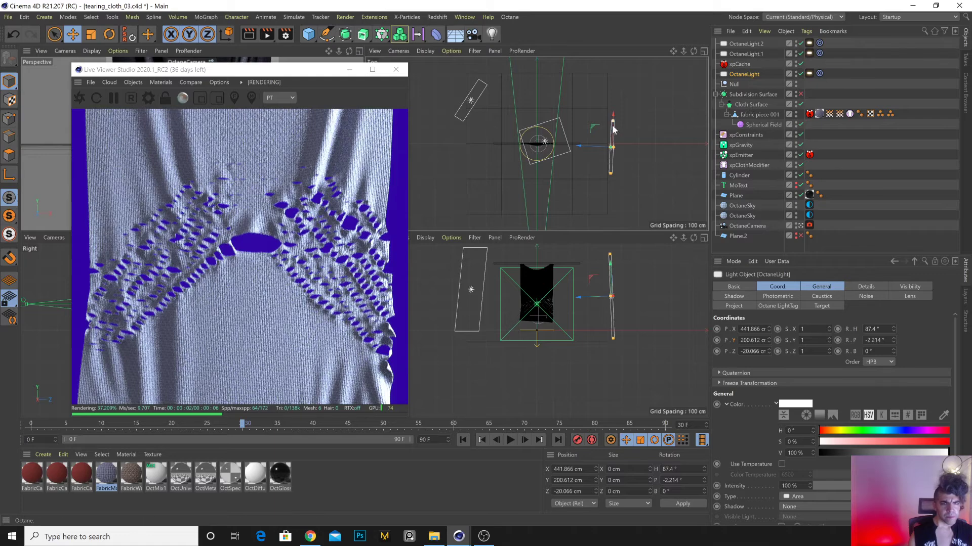
left_click_drag(613, 126, 613, 135)
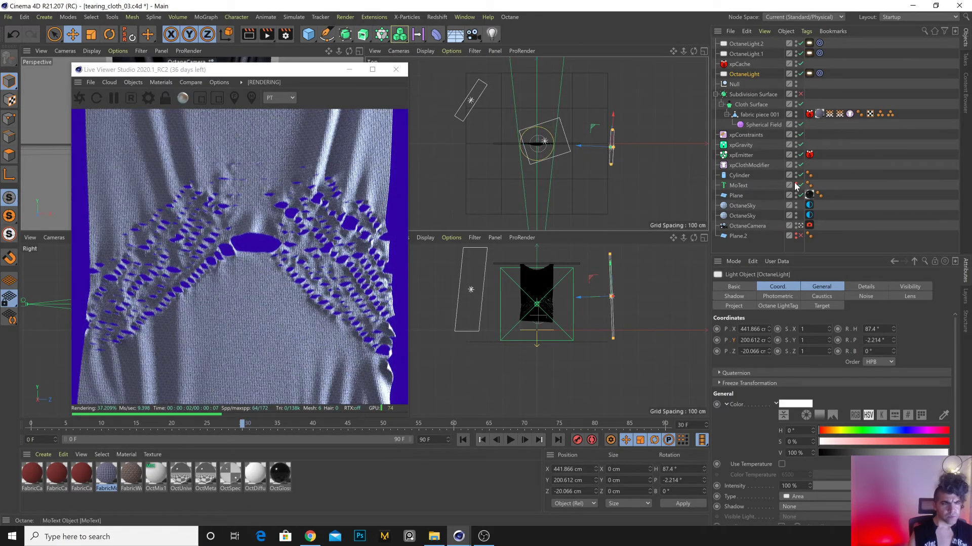
Set the second OctaneSky's RotX to about -0.36 and try green and orange backdrops, settling on pale pink with hue 360°, saturation 27%, value 100%.
left_click(809, 215)
left_click(837, 382)
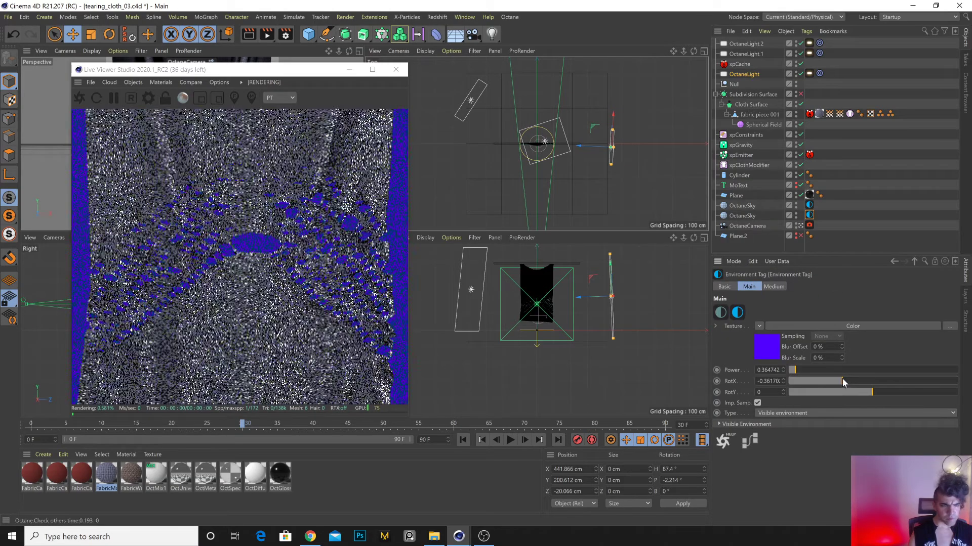
left_click(775, 354)
left_click(827, 398)
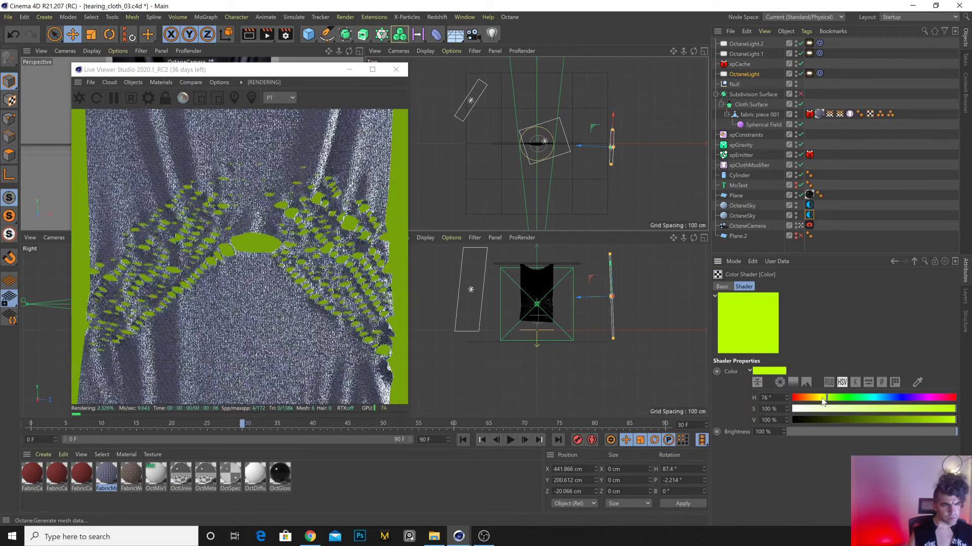
left_click(804, 400)
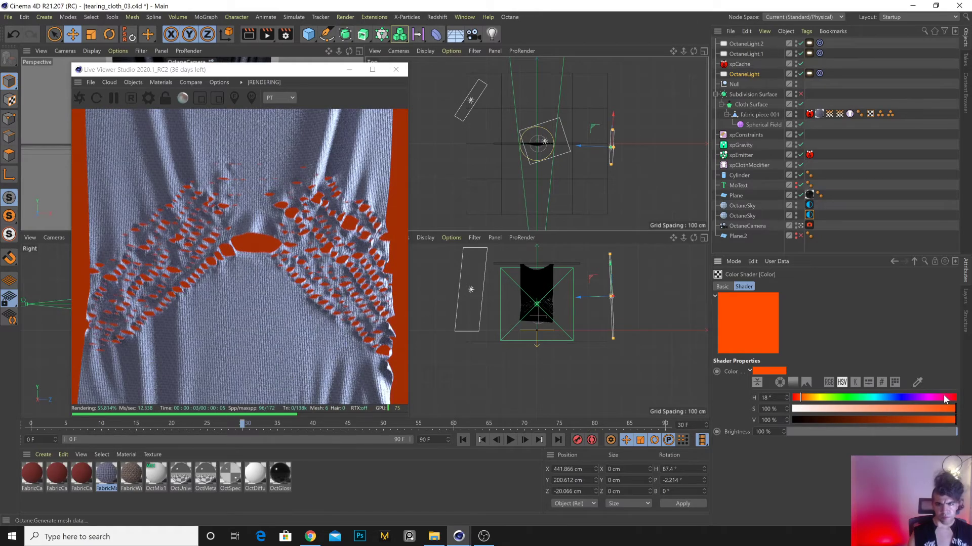
left_click_drag(944, 398, 956, 398)
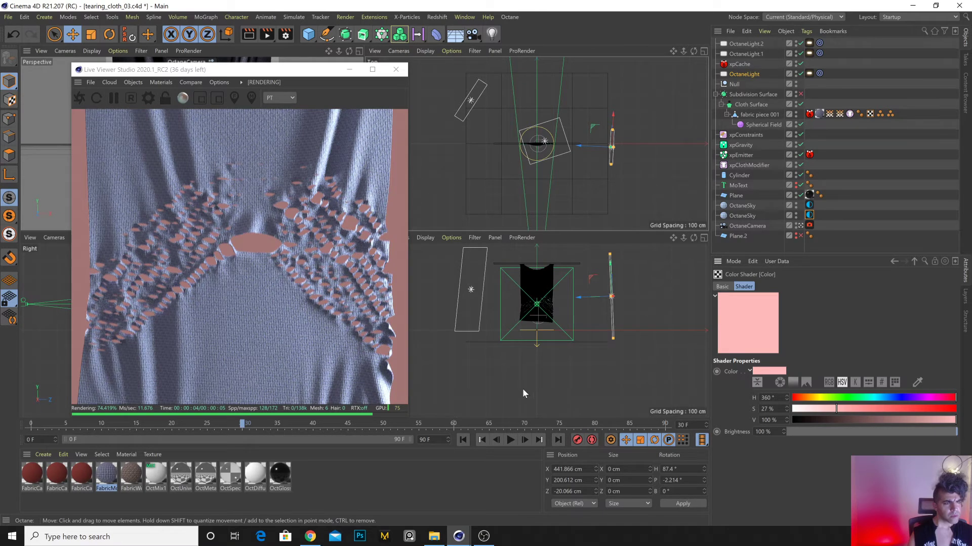
Preview the animation up to about frame 51 against the pink backdrop and return to frame 0.
left_click(511, 441)
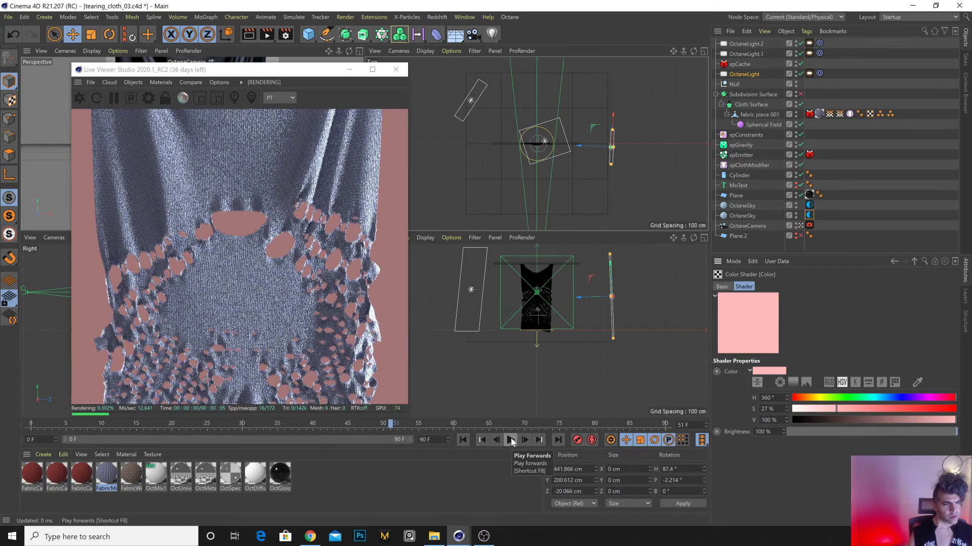
left_click(463, 439)
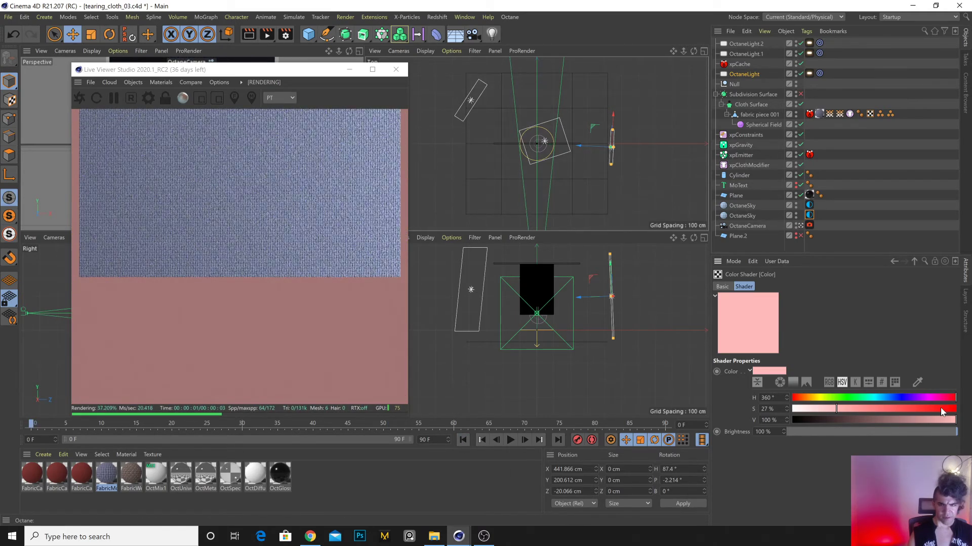
Raise the backdrop colour's saturation to 90%, change its hue to 198°, and play the animation up to frame 28.
left_click(941, 409)
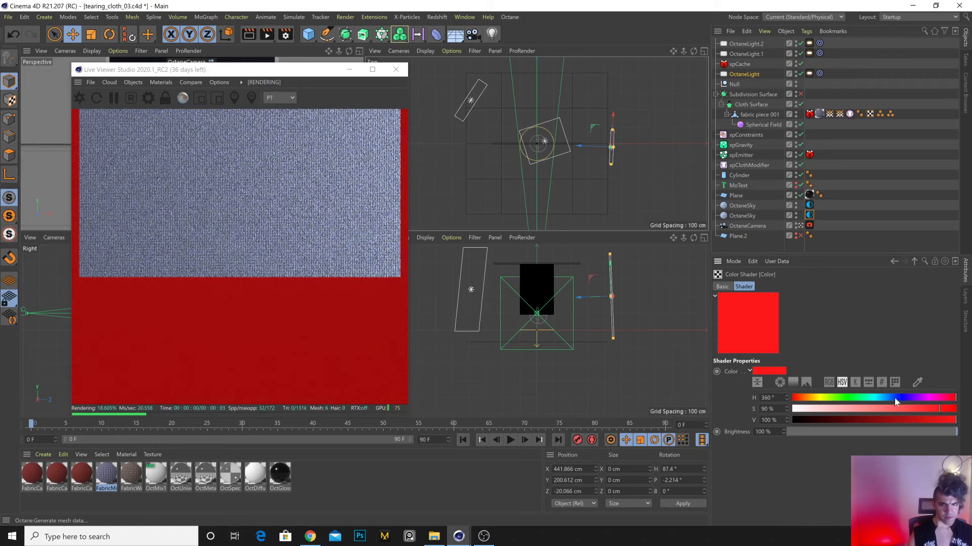
left_click(883, 399)
left_click(511, 440)
left_click(511, 440)
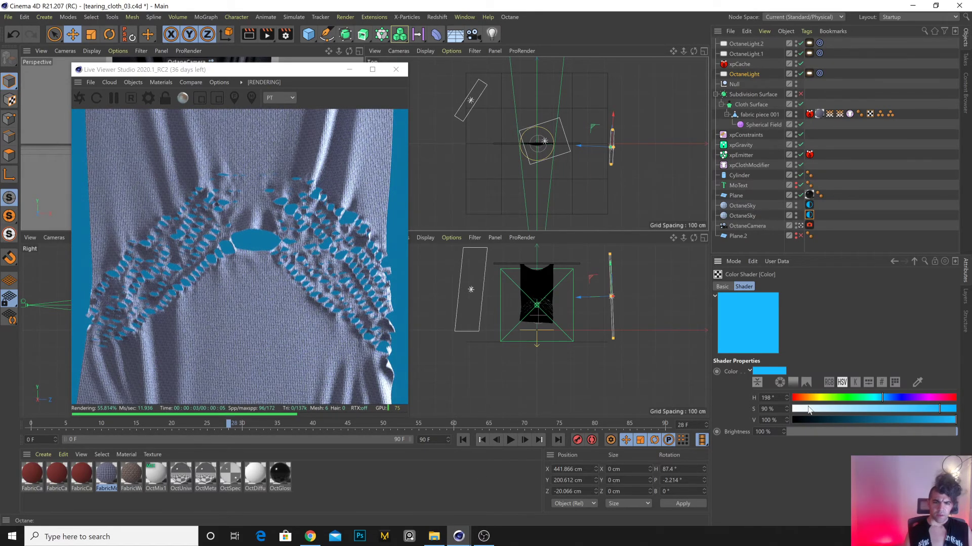
Try white, black and dark grey backdrops, settling on pale blue with saturation 26% and value 97%.
left_click_drag(808, 410, 791, 410)
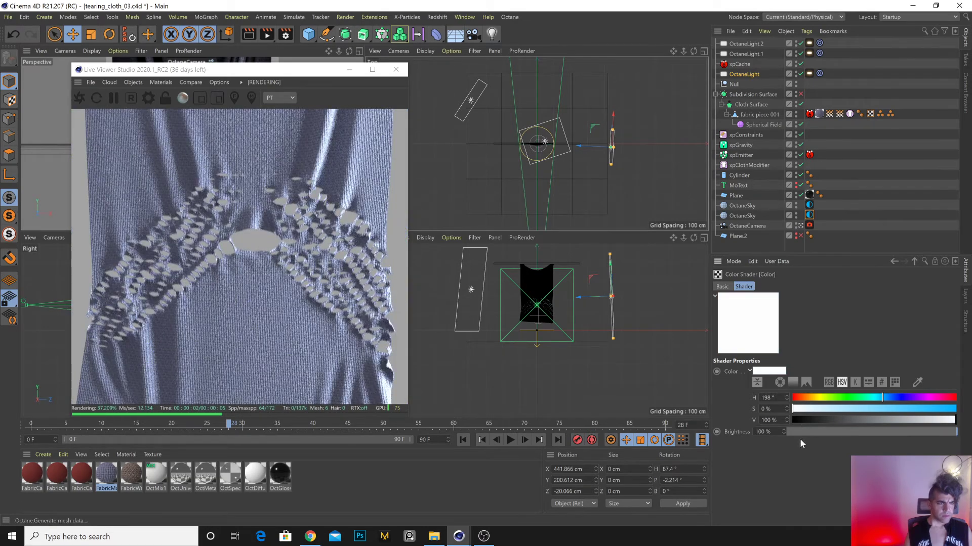
left_click(806, 420)
left_click_drag(806, 419, 793, 420)
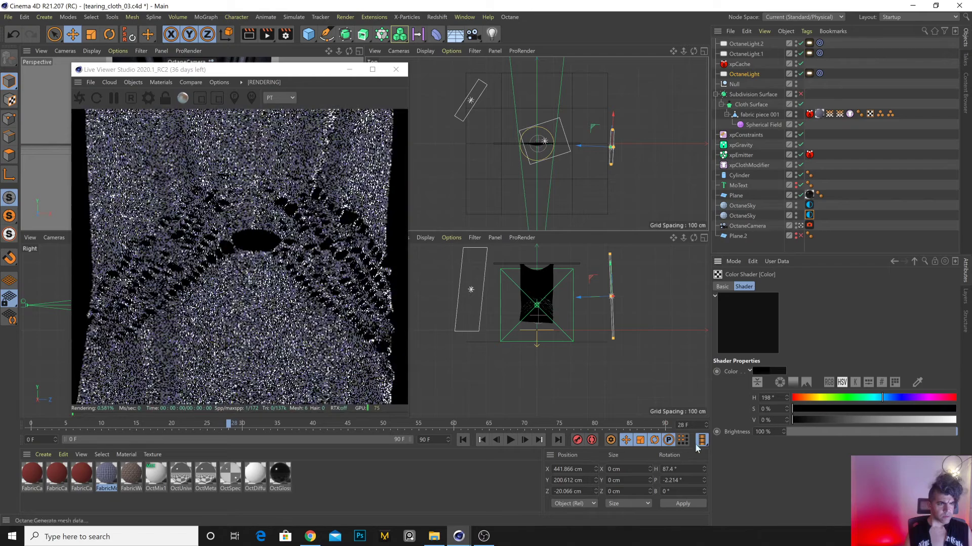
left_click(822, 420)
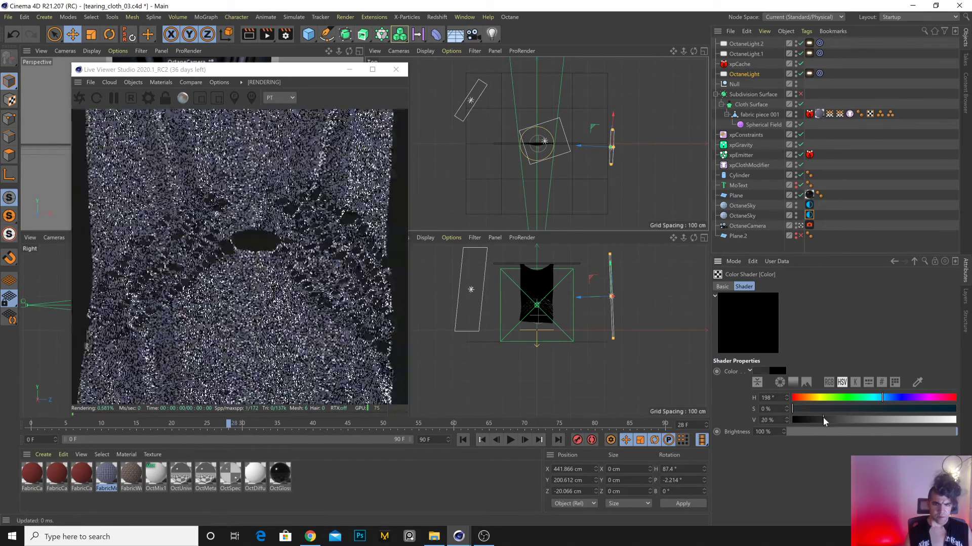
left_click_drag(822, 421, 931, 420)
left_click(952, 420)
left_click(835, 409)
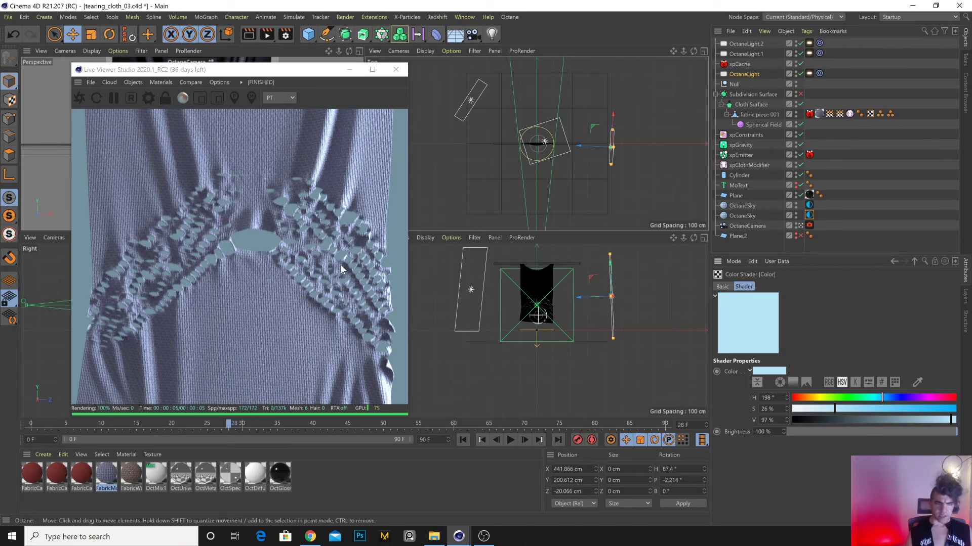
Reduce the FabricModeledDenim001_3K material's diffuse Mix to 0 and clear its COLOR diffuse texture.
left_click(107, 473)
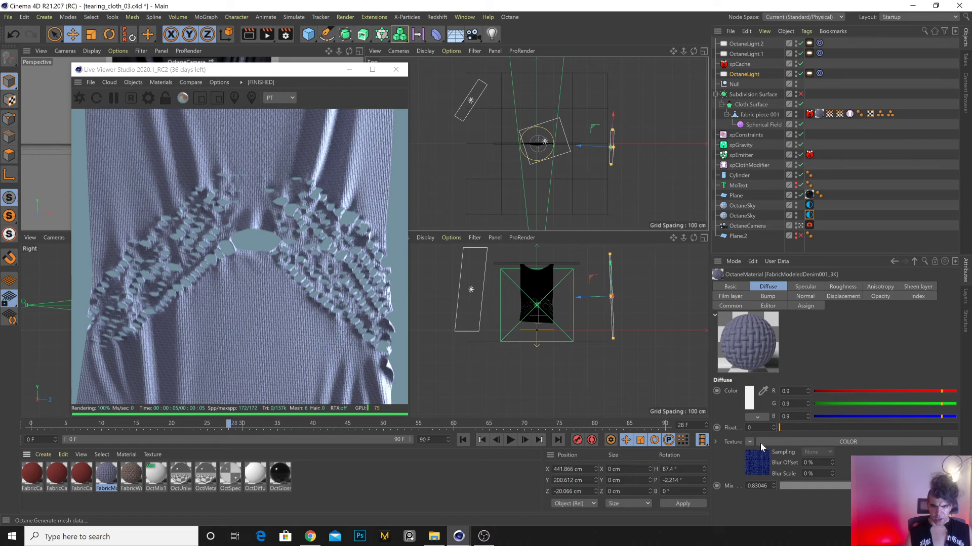
left_click_drag(835, 487, 733, 492)
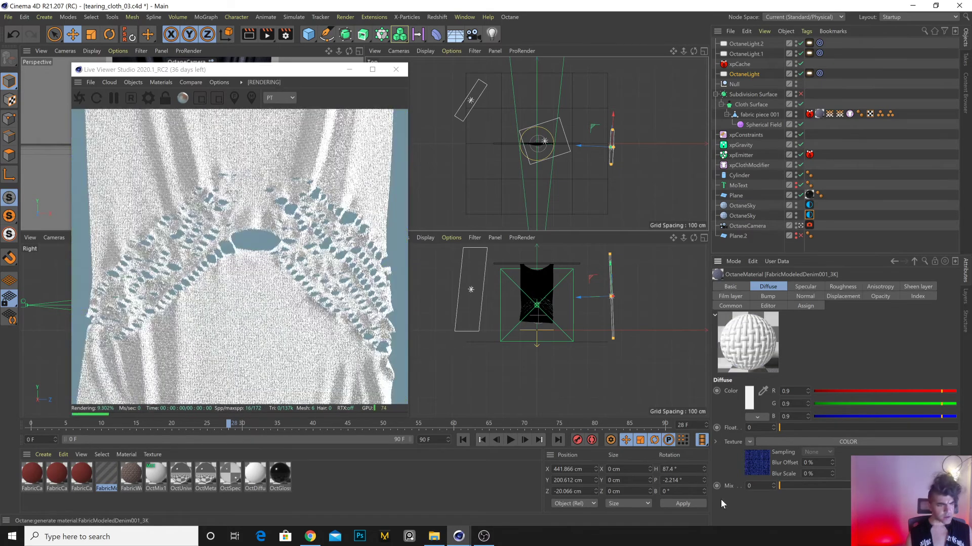
left_click(749, 441)
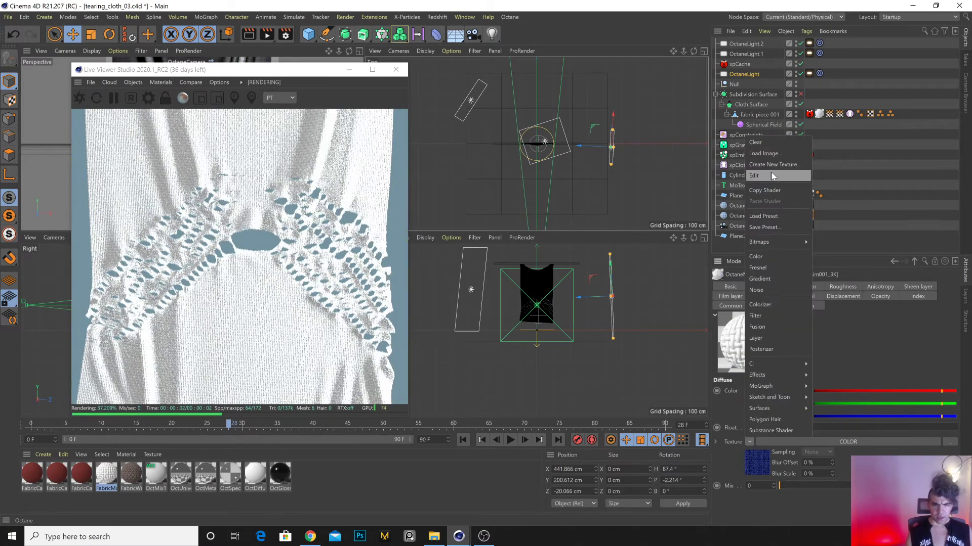
left_click(768, 143)
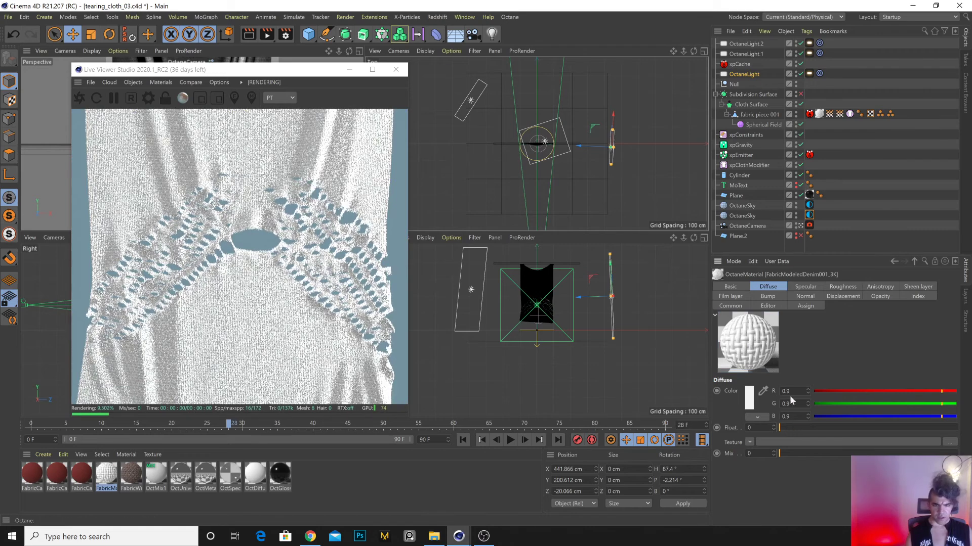
double_click(111, 477)
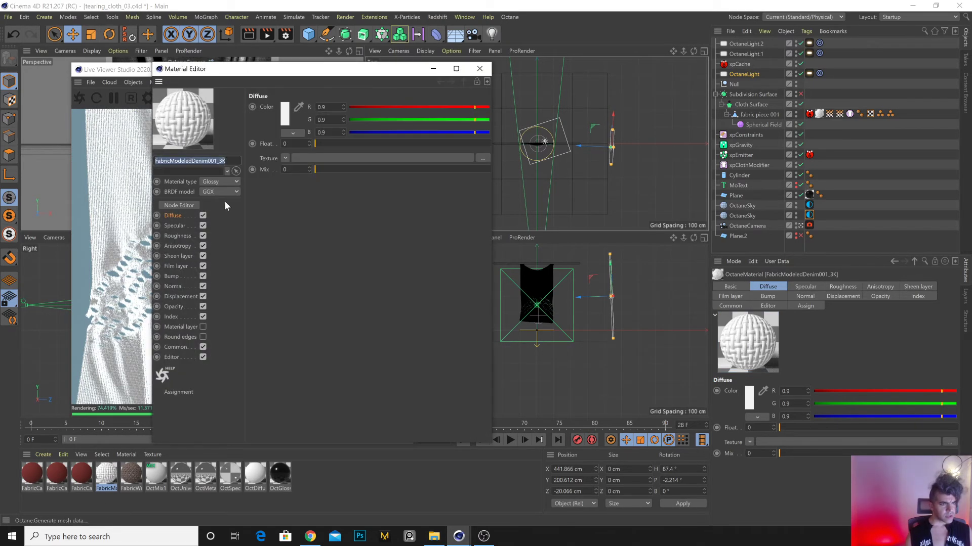
left_click(480, 69)
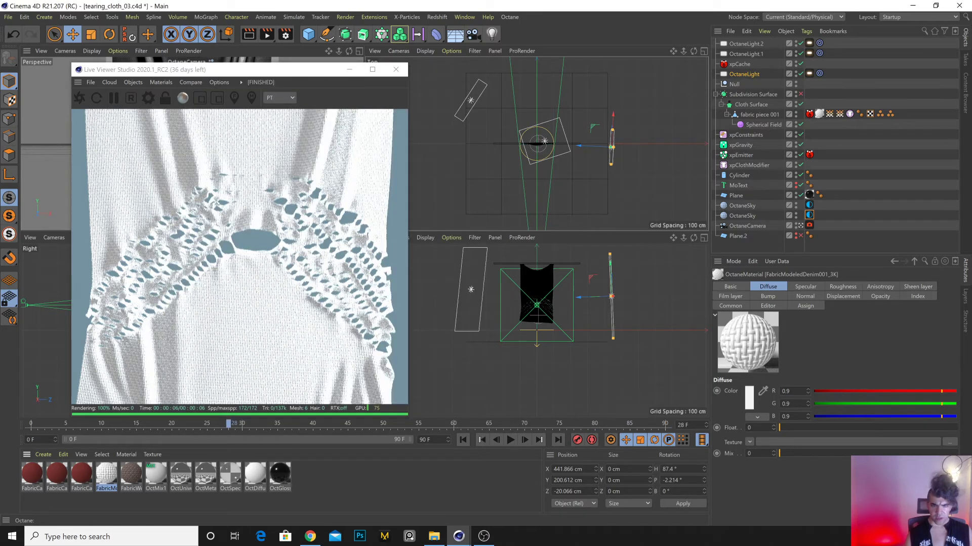
Set the denim material's diffuse colour to pure black.
left_click(751, 404)
left_click_drag(734, 422, 687, 422)
left_click(731, 438)
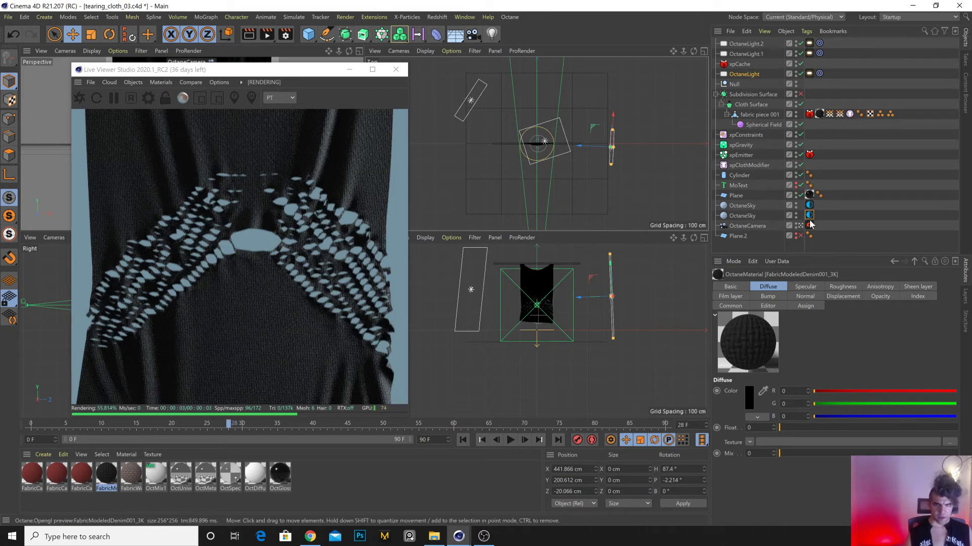
Brighten the second OctaneSky's visible environment by setting its Power to about 0.97.
left_click(809, 205)
mouse_move(796, 369)
left_mouse_down()
mouse_move(814, 369)
mouse_move(805, 370)
left_mouse_up()
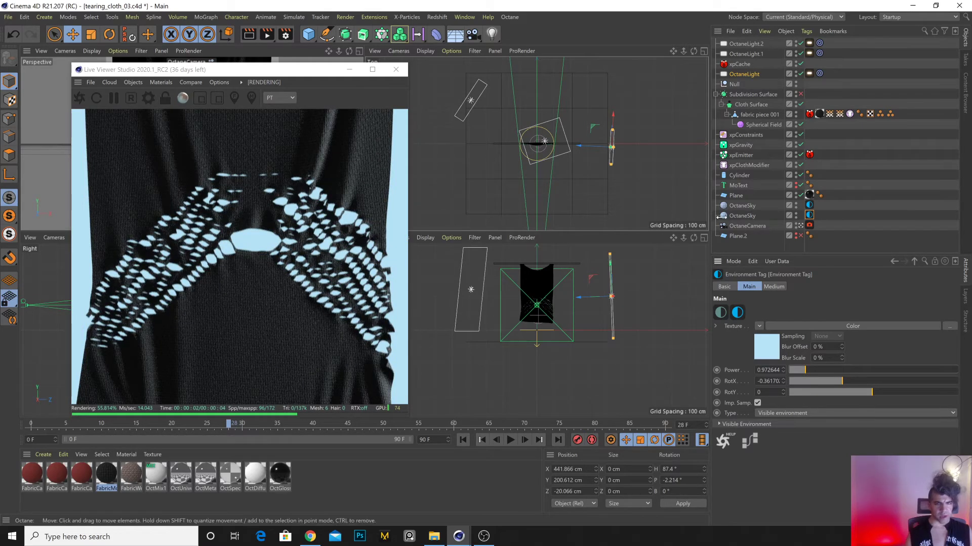
Add an iridescent film layer to the denim material with a Float value of about 0.40.
left_click(100, 475)
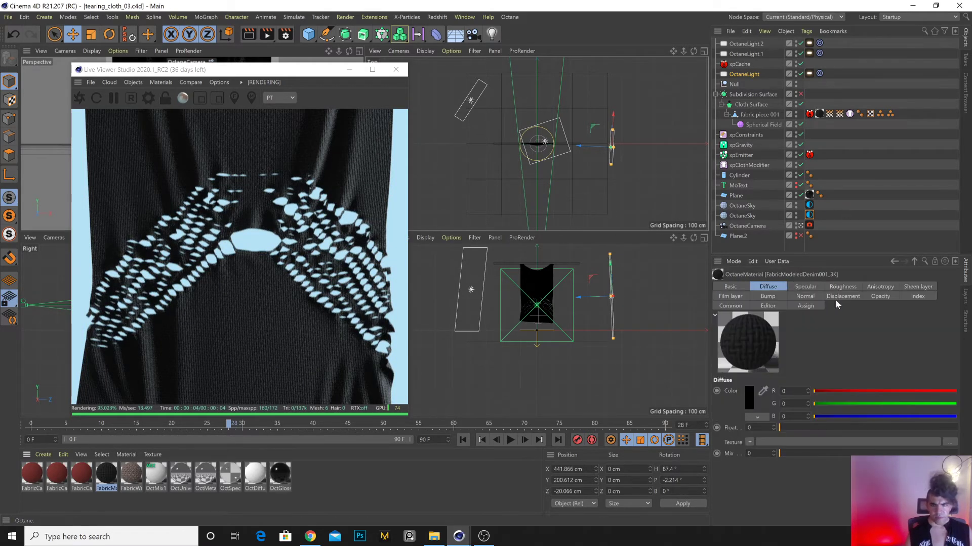
left_click(736, 297)
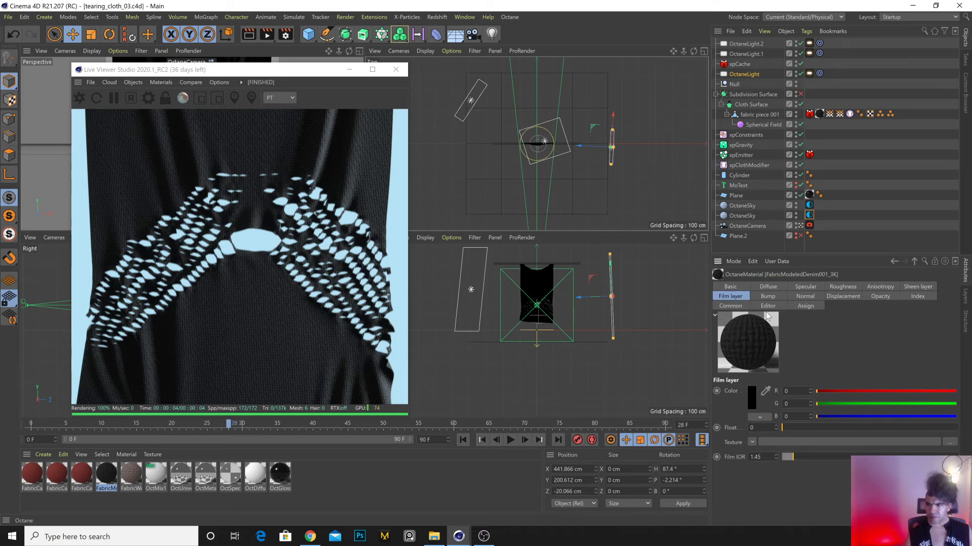
left_click_drag(800, 426, 851, 429)
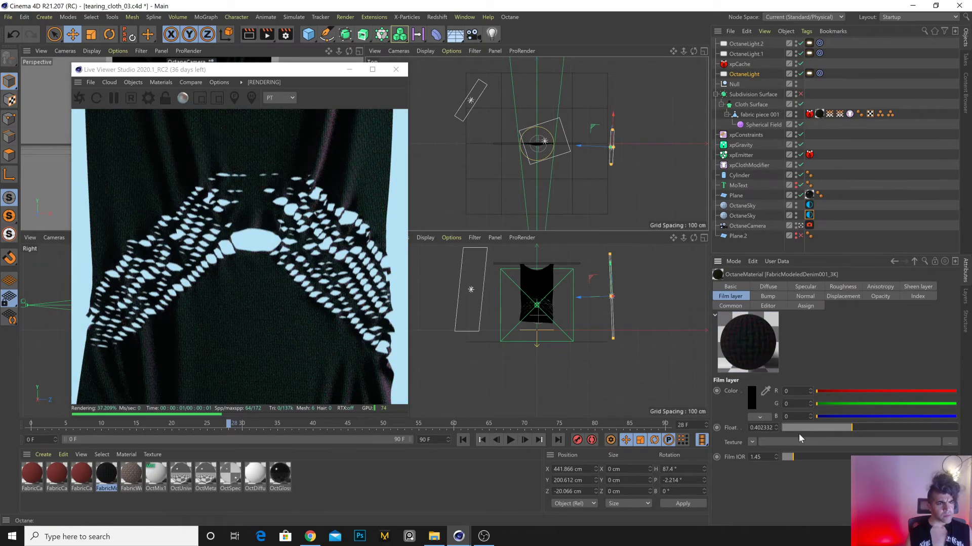
Set OctaneLight.1's power to about 245.
left_click(809, 54)
left_click_drag(923, 314, 928, 310)
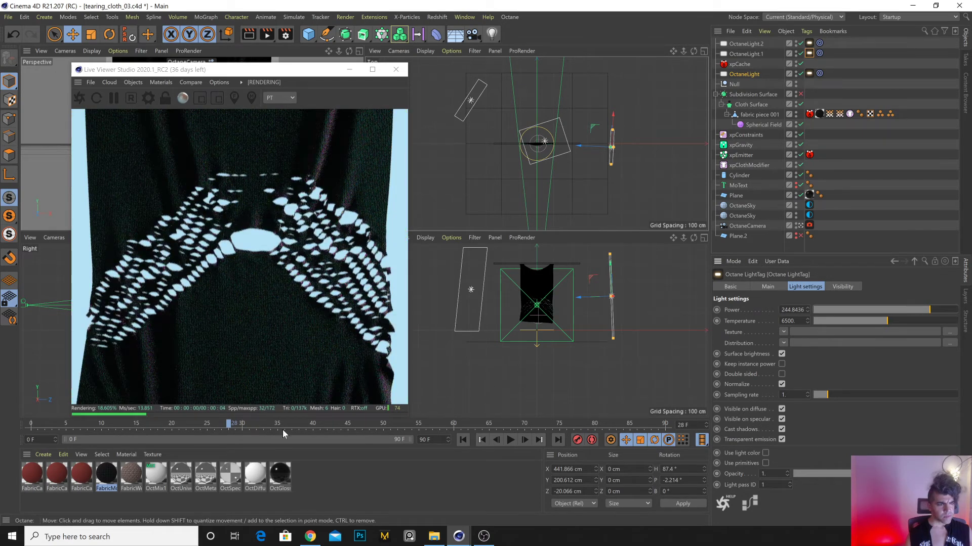
Lower the denim material's roughness texture Mix to about 0.55, playing the animation to frame 50 to compare settings.
left_click(104, 475)
left_click(841, 288)
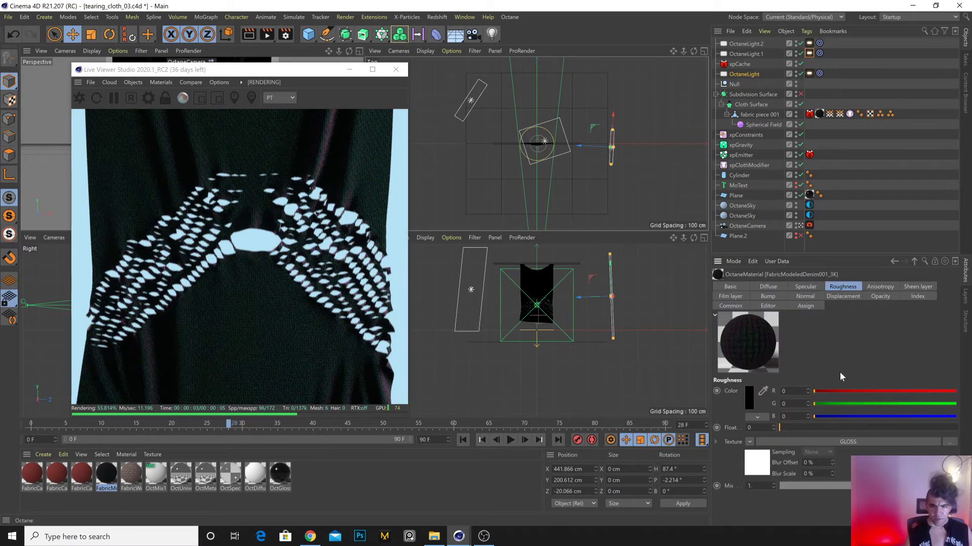
left_click(808, 486)
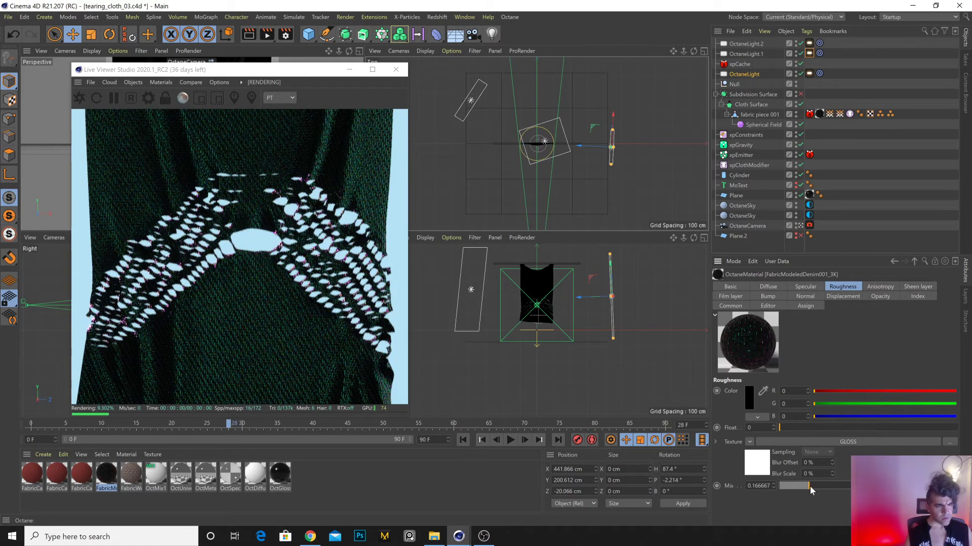
left_click(831, 486)
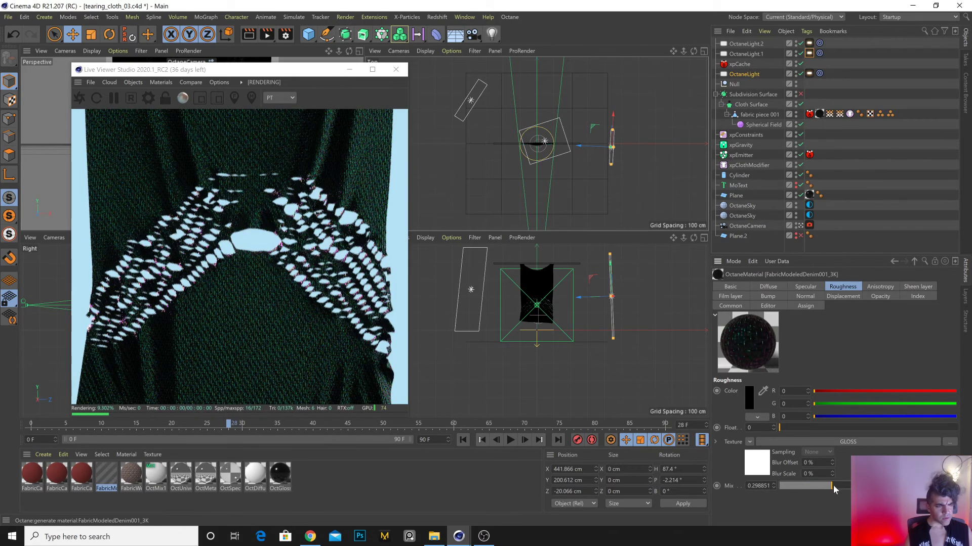
left_click(511, 442)
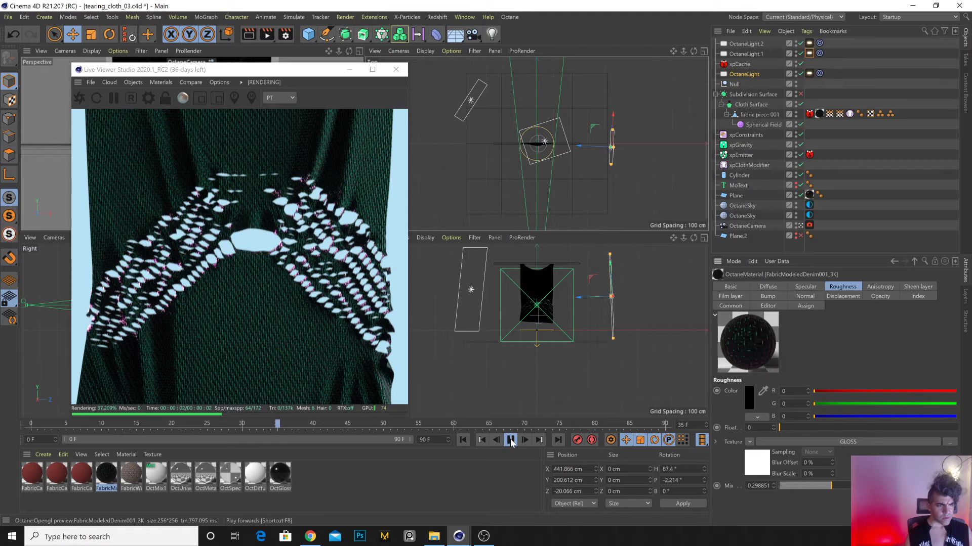
left_click(511, 441)
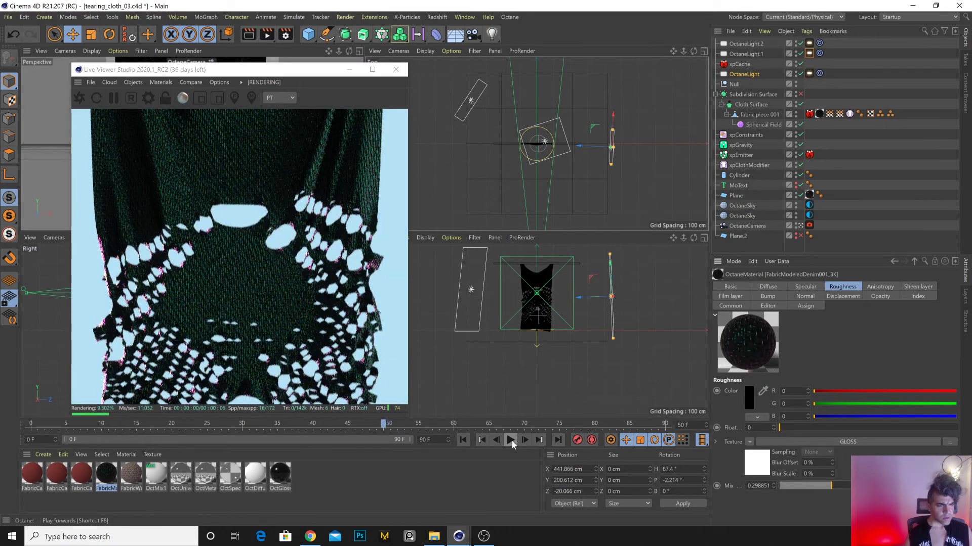
left_click(874, 486)
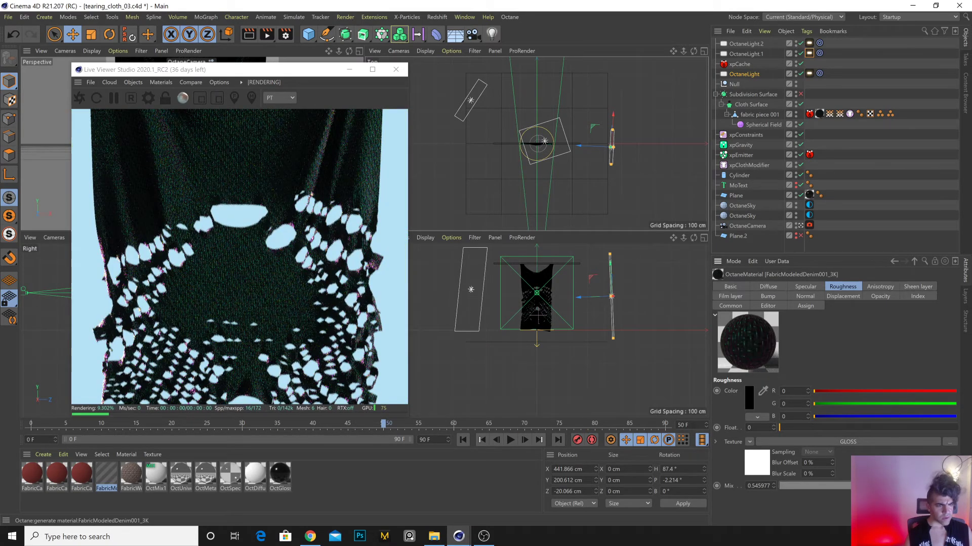
Raise the first OctaneSky's gradient environment Power to about 1.76.
left_click(809, 205)
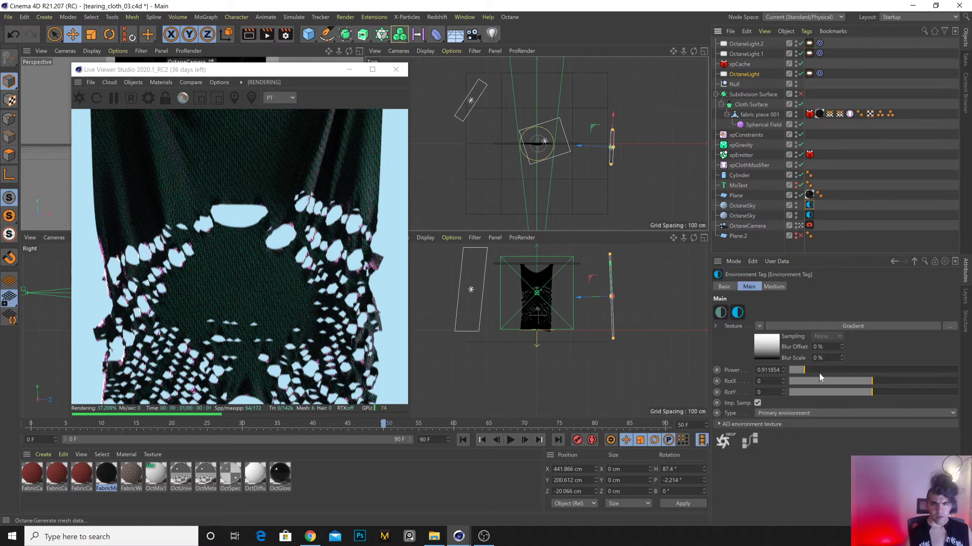
left_click(818, 372)
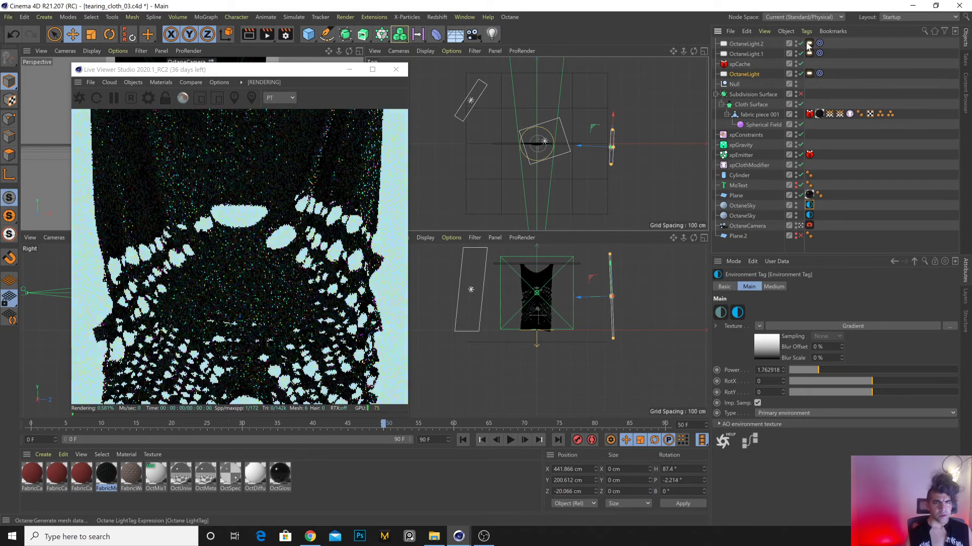
Try powers of about 726 and 83 with a temperature of about 5698 on OctaneLight.2, then undo these adjustments.
left_click(809, 43)
left_click(932, 309)
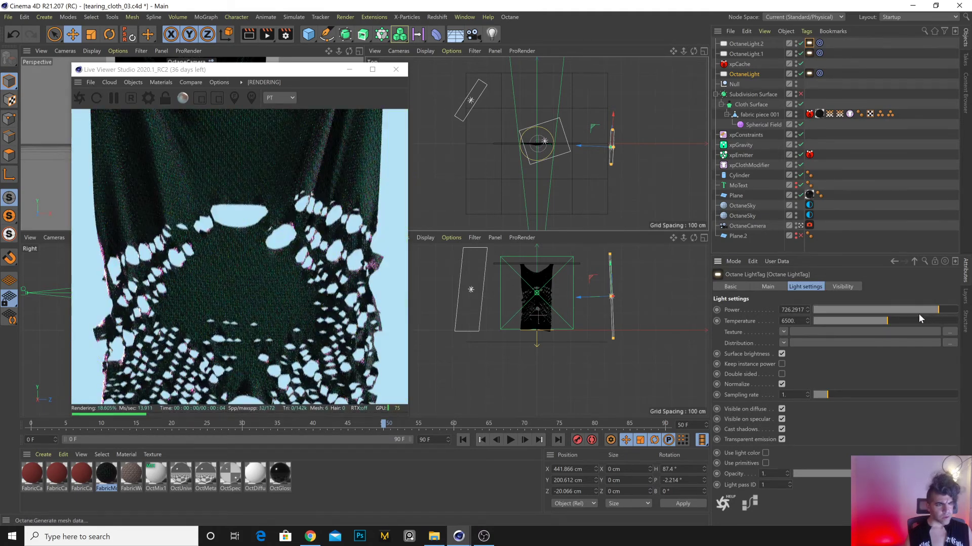
left_click(901, 320)
left_click(877, 321)
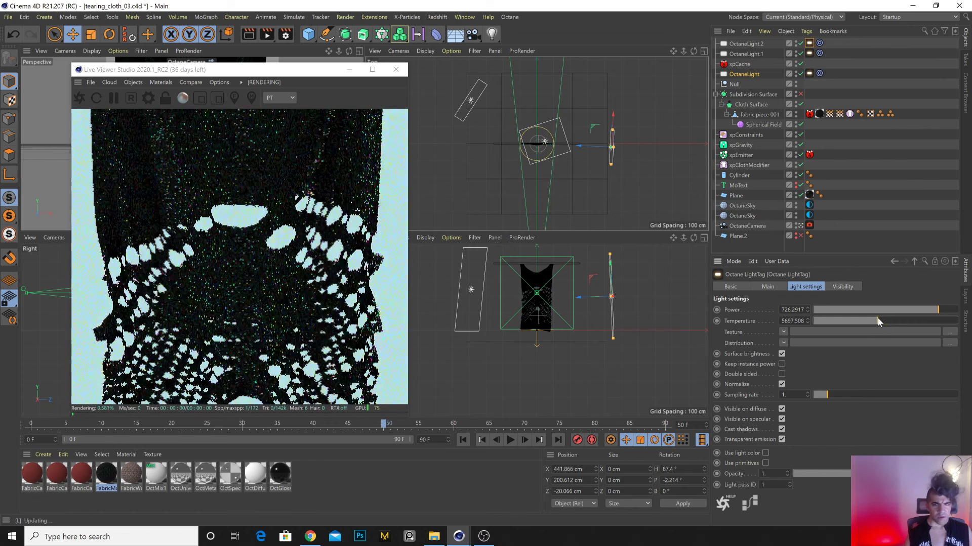
left_click(921, 310)
key("ctrl+z")
key("ctrl+z")
key("ctrl+z")
key("ctrl+z")
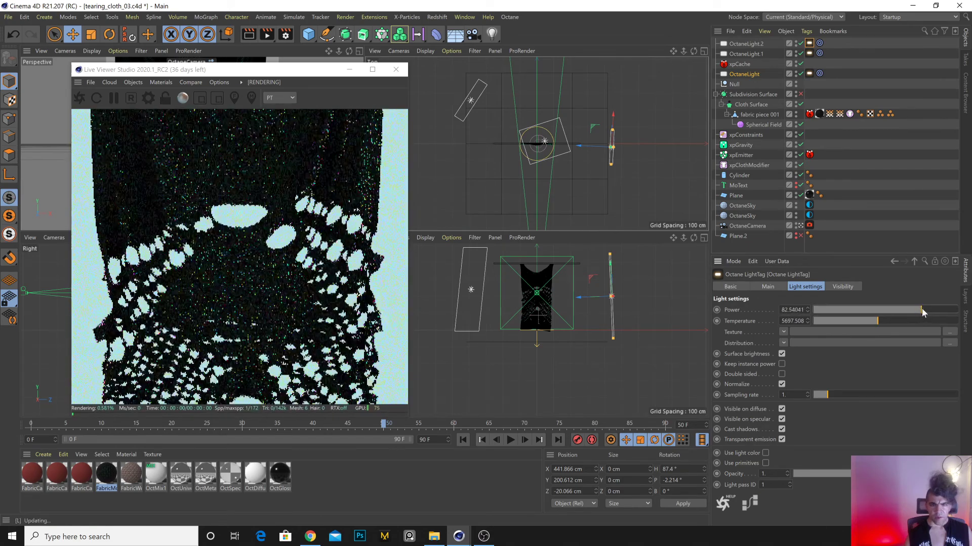
Set OctaneLight's power to about 359.
left_click_drag(921, 308, 933, 315)
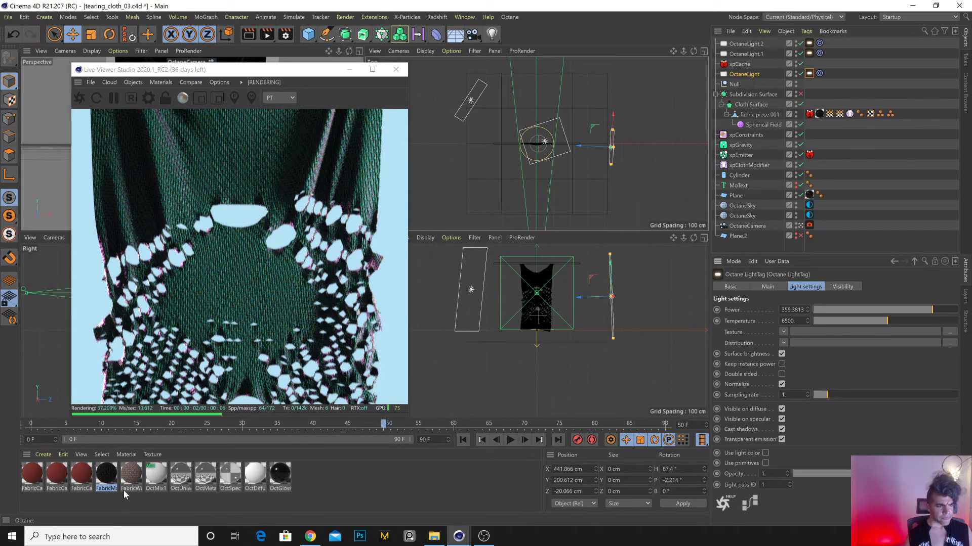
Compare roughness Mix values from 0 upward on the denim material, settling on about 0.86.
left_click(111, 472)
left_click_drag(835, 485, 767, 483)
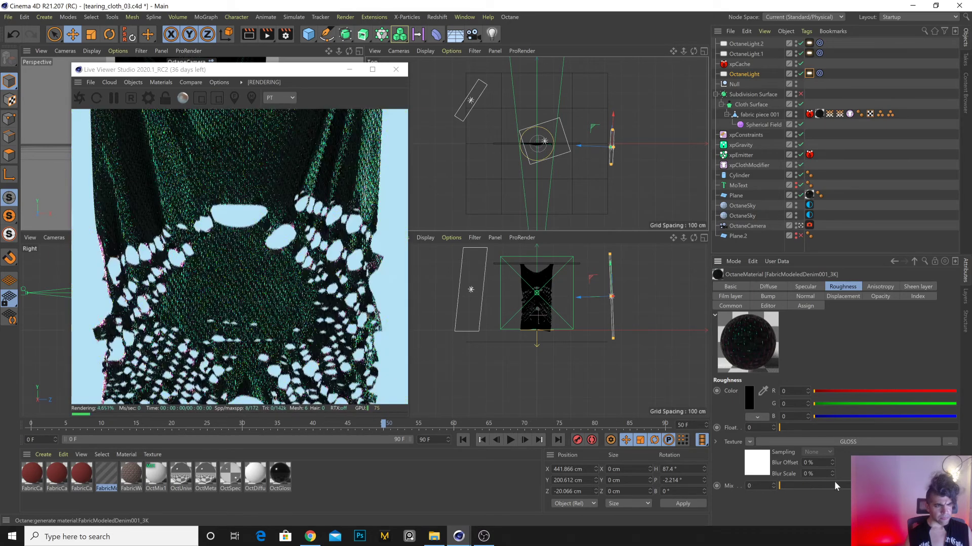
left_click(892, 486)
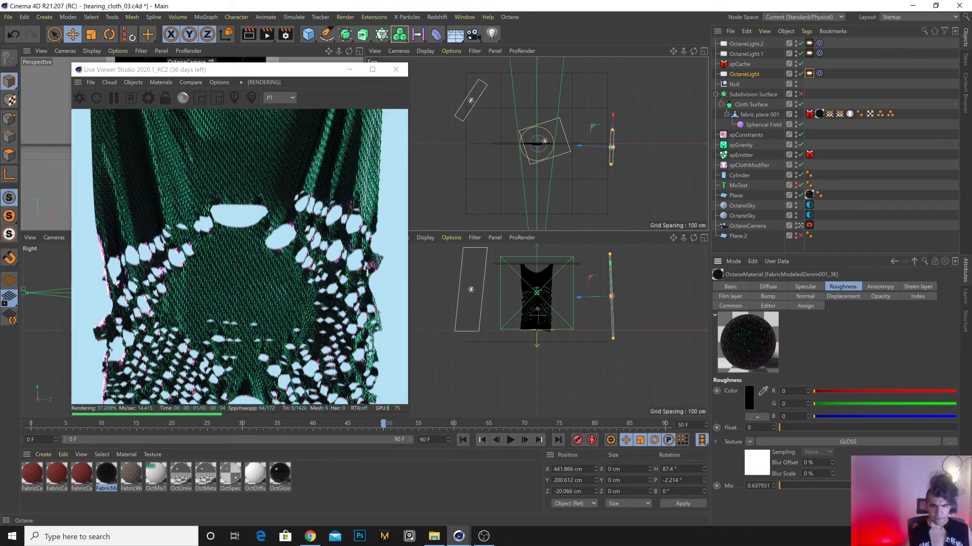
left_click(913, 486)
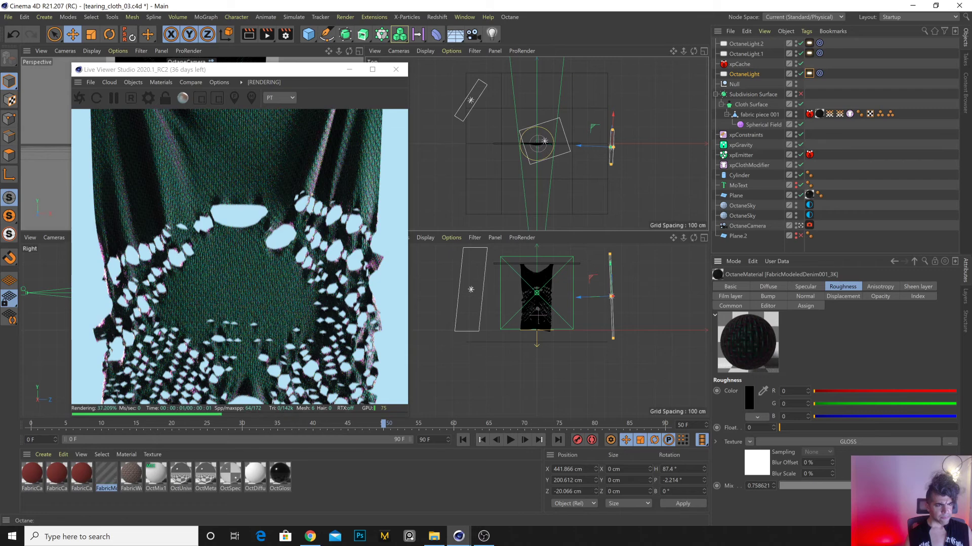
left_click(931, 486)
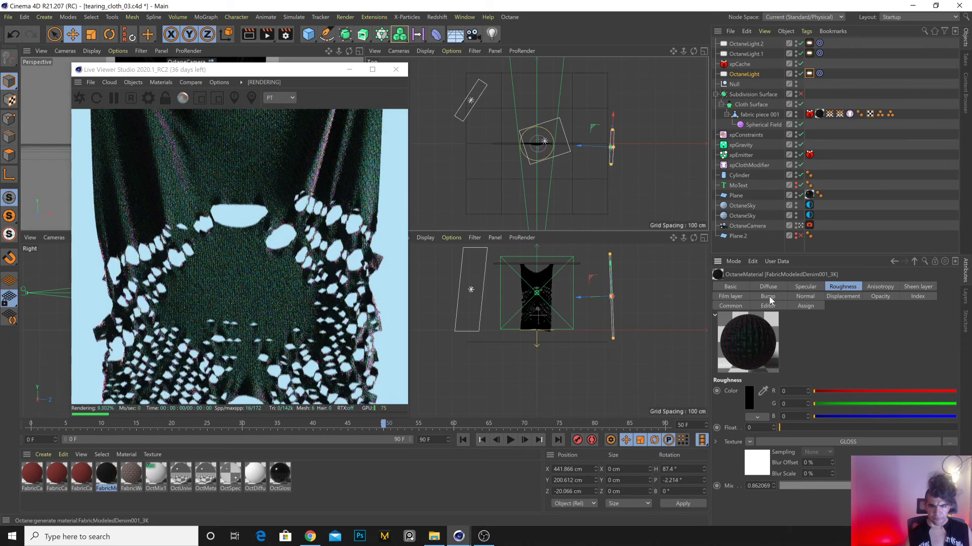
Reduce the power of the denim material's normal map texture to about 0.21.
left_click(768, 298)
left_click(806, 296)
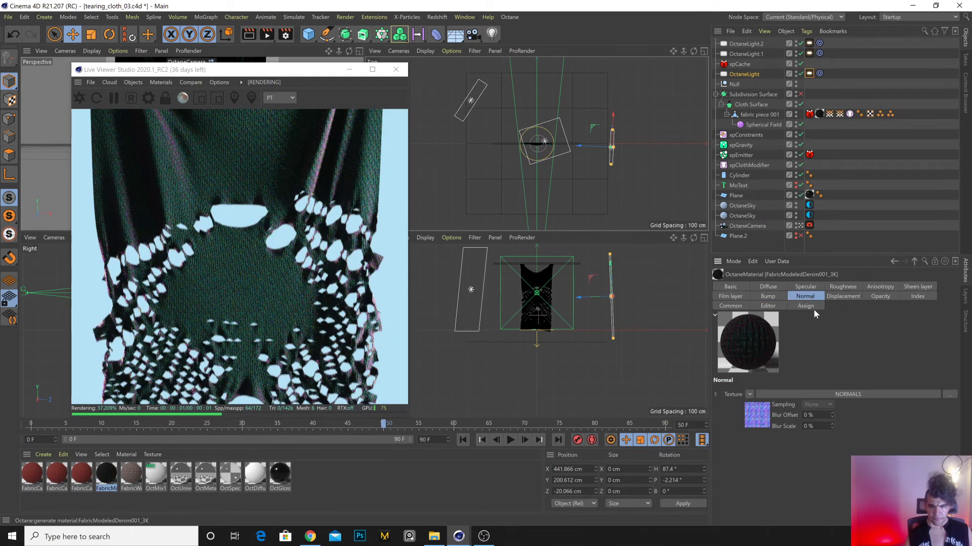
left_click(856, 395)
left_click_drag(813, 366, 823, 366)
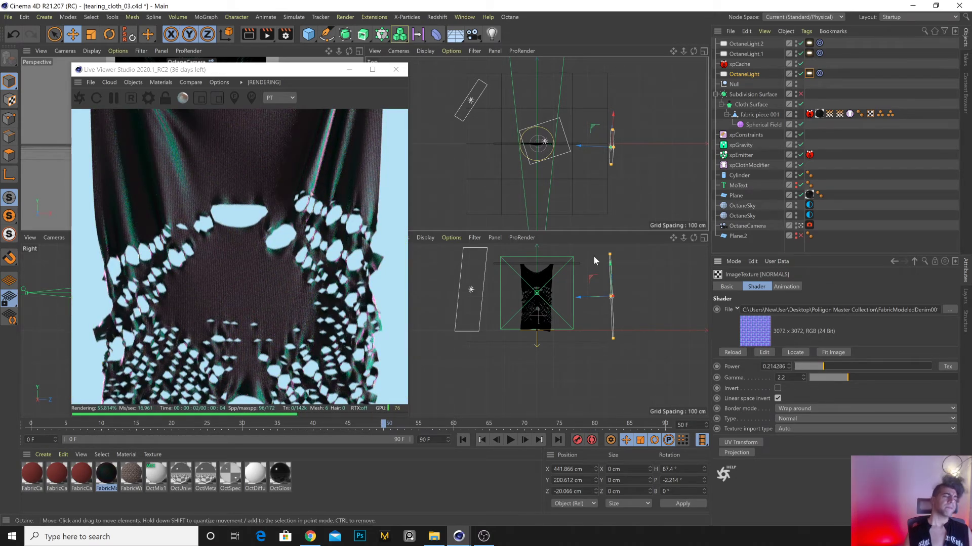
left_click(917, 261)
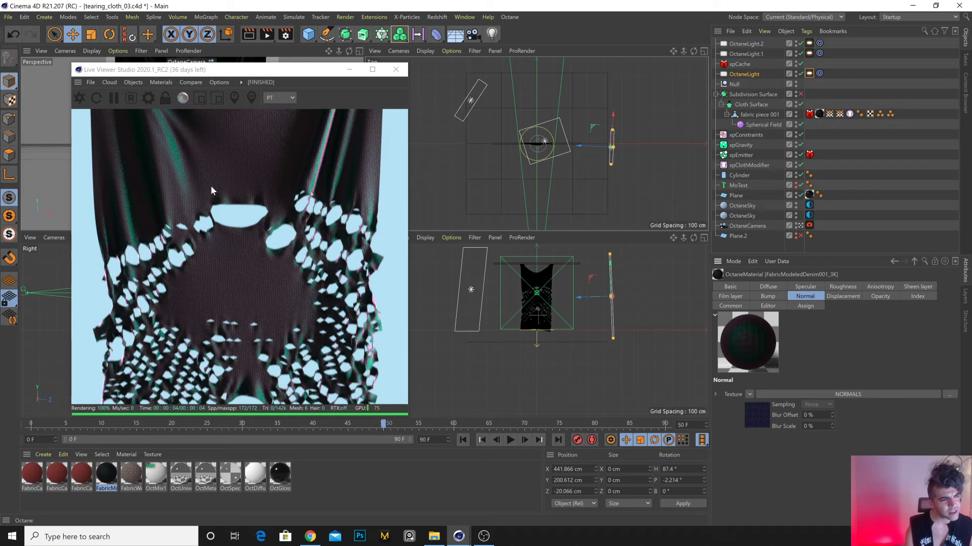
Return to frame 0 and set the denim material's Film layer float to about 0.17.
left_click(463, 440)
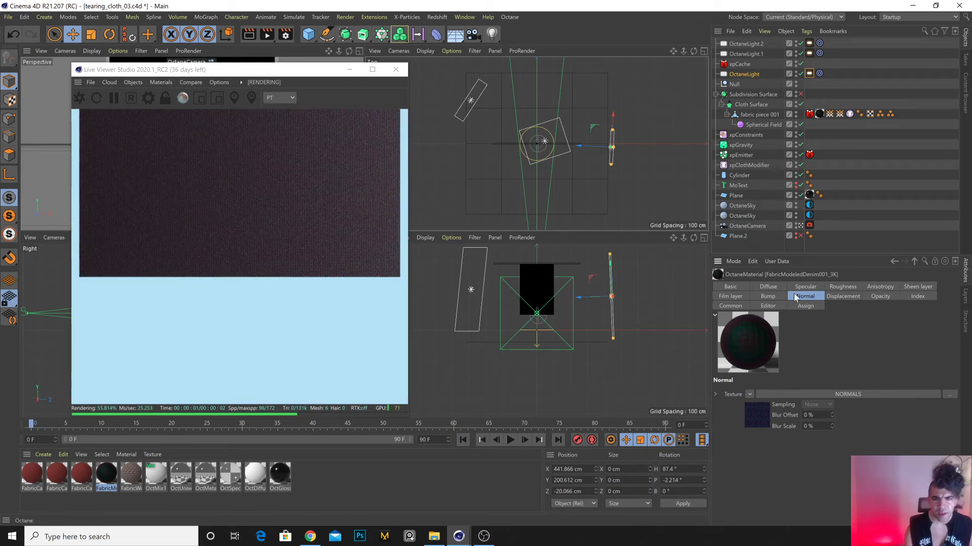
left_click(736, 297)
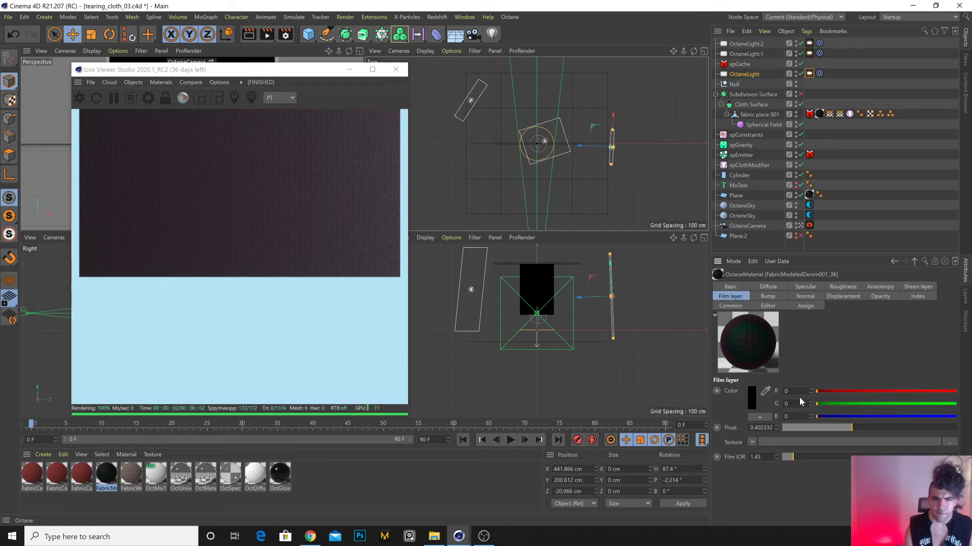
left_click(791, 428)
left_click(809, 428)
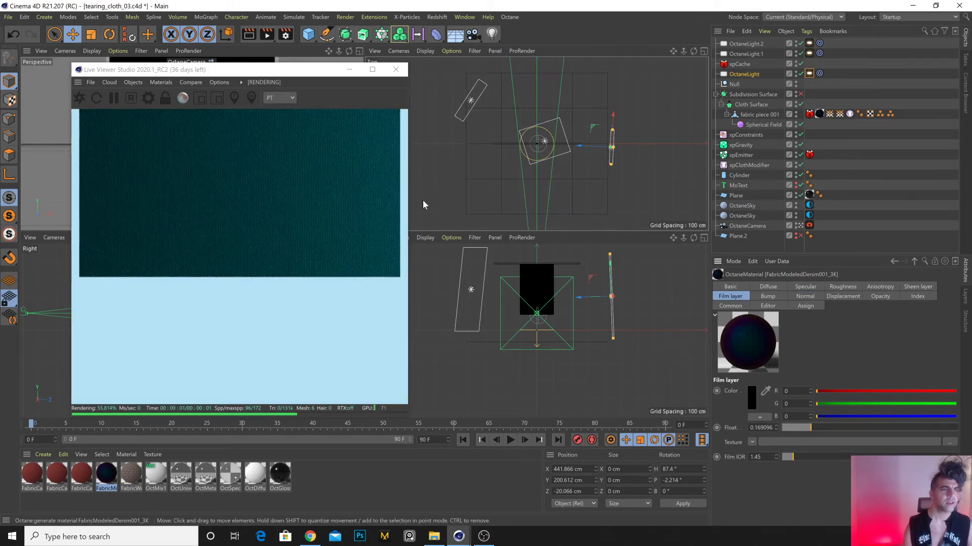
Lower the first OctaneSky's gradient environment Power to about 1.43.
left_click(809, 205)
left_click_drag(845, 370, 812, 370)
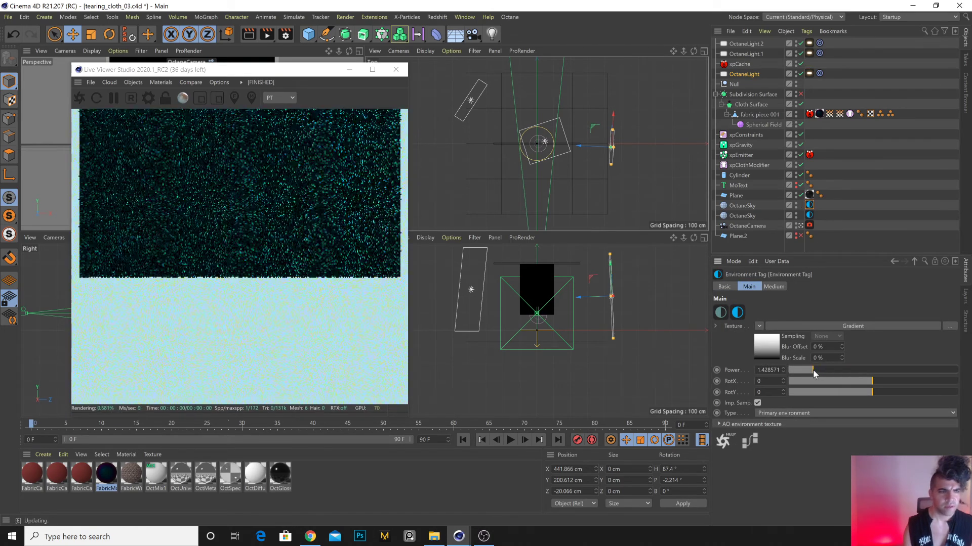
Start a test render of the animation in the Picture Viewer and stop it after the first few frames.
left_click(267, 35)
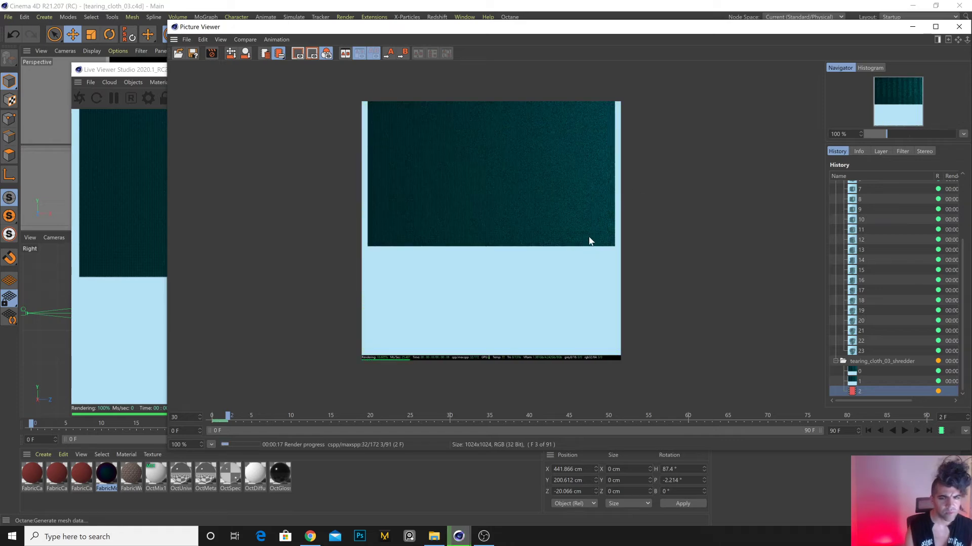
mouse_move(867, 400)
left_mouse_down()
mouse_move(918, 400)
mouse_move(875, 401)
left_mouse_up()
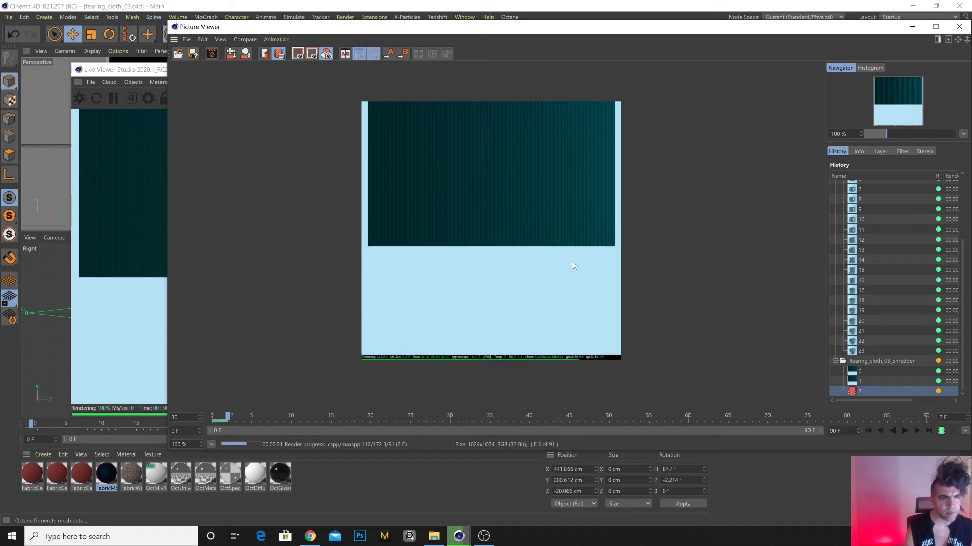
key("Escape")
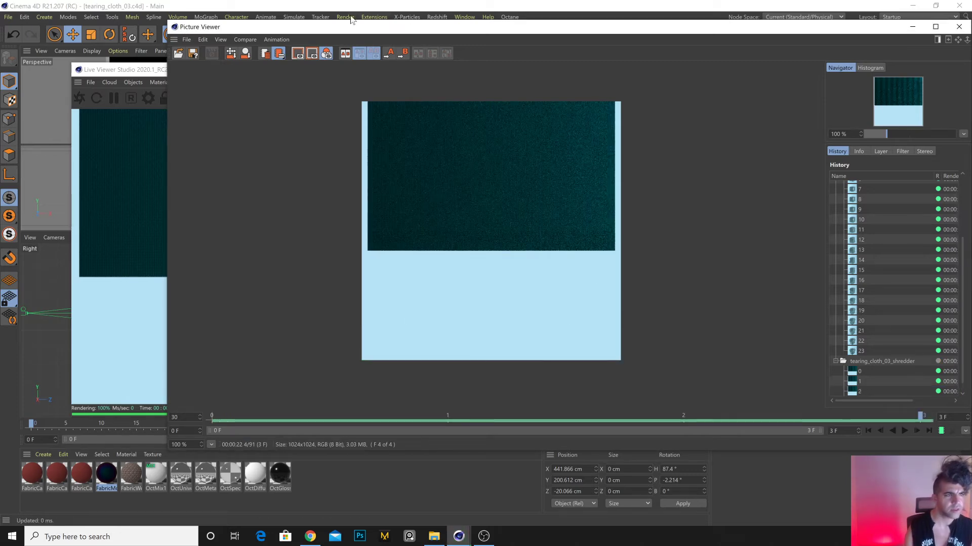
Switch the Octane kernel to Directlighting with GI_DIFFUSE, 100 max samples and a glossy depth of 6.
left_click_drag(306, 34, 272, 144)
left_click(147, 98)
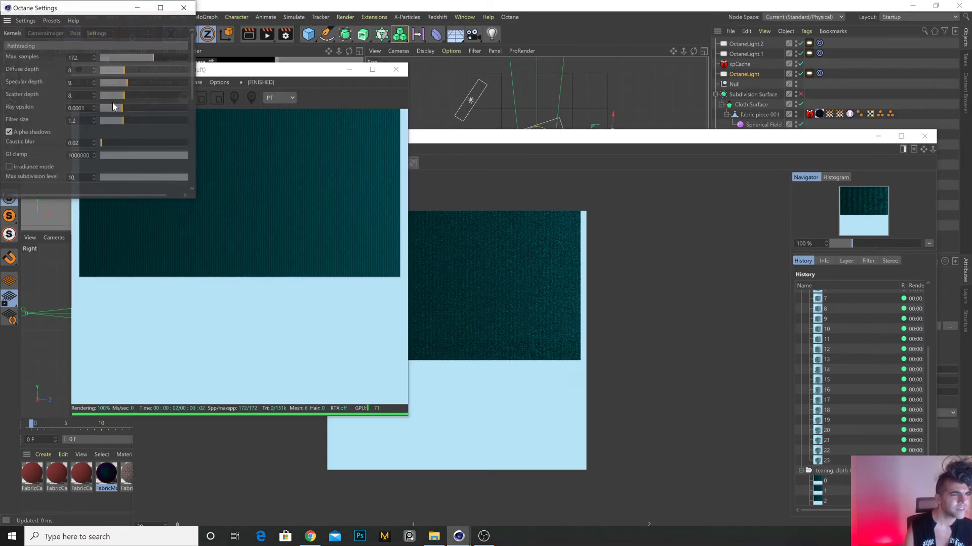
left_click(41, 45)
left_click(117, 70)
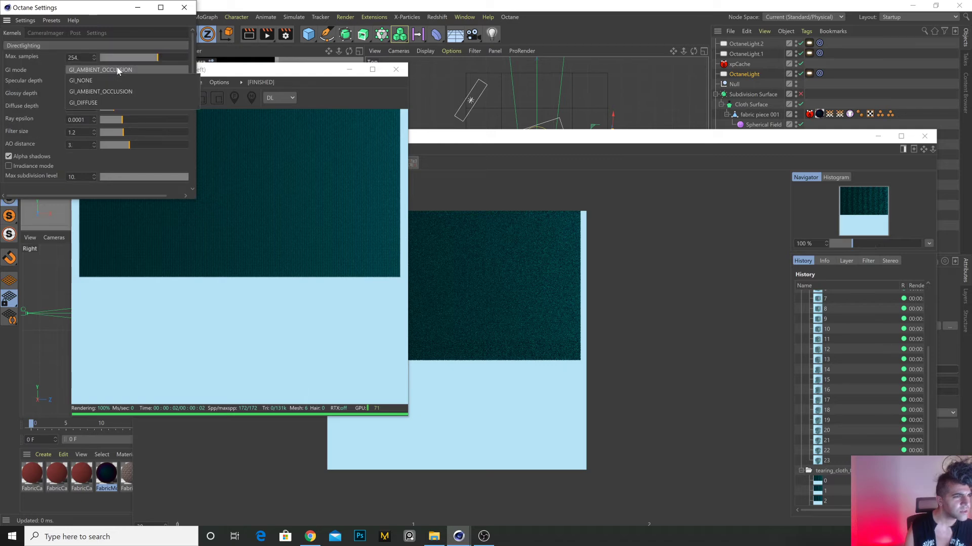
left_click(103, 103)
left_click(74, 58)
type("100")
key("Return")
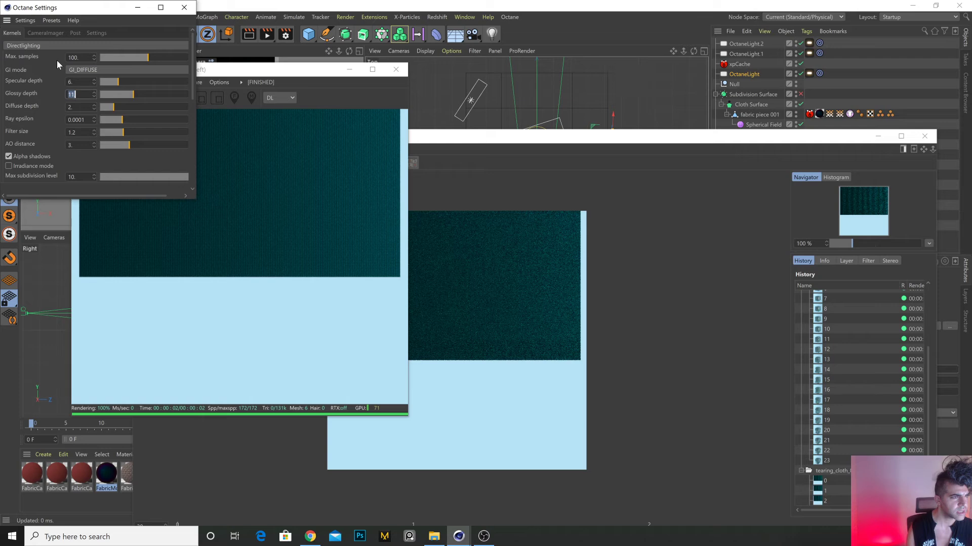
Render the animation to the Picture Viewer and minimise the Picture Viewer, Octane Settings and Live Viewer windows.
left_click(269, 33)
left_click(467, 305)
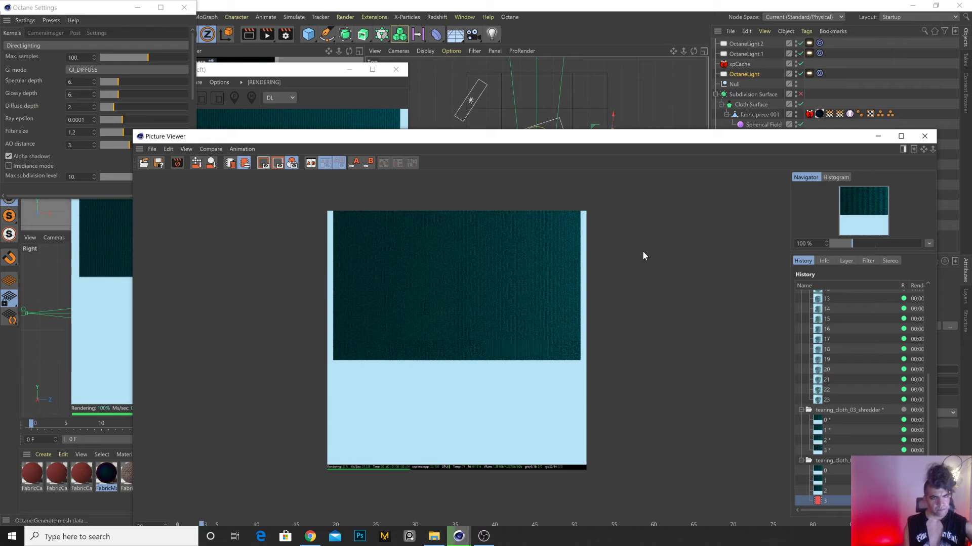
left_click_drag(593, 140, 548, 40)
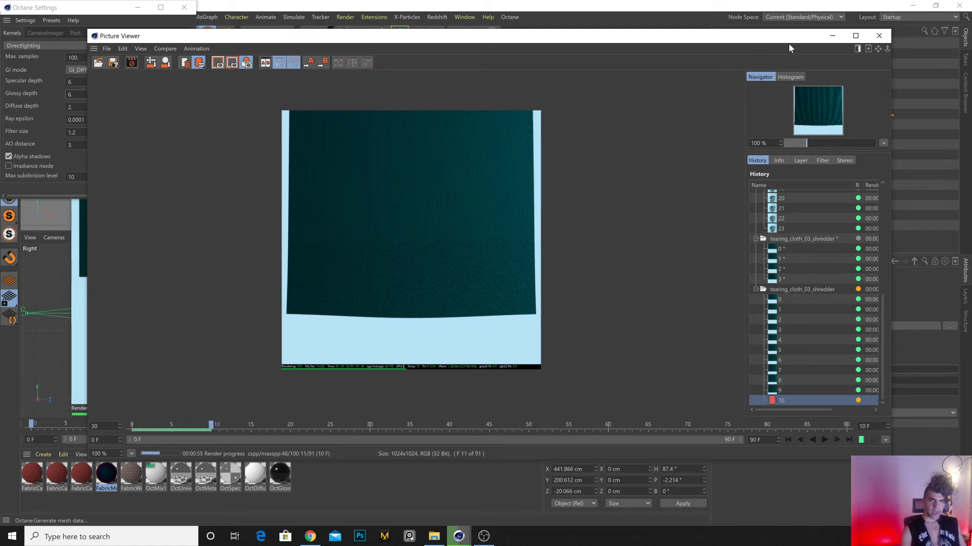
left_click(832, 35)
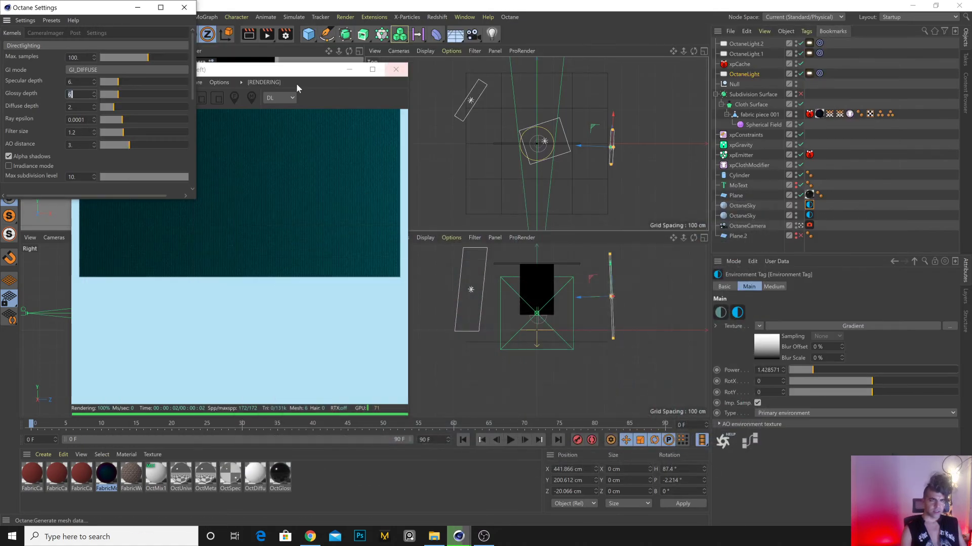
left_click(141, 10)
left_click(349, 69)
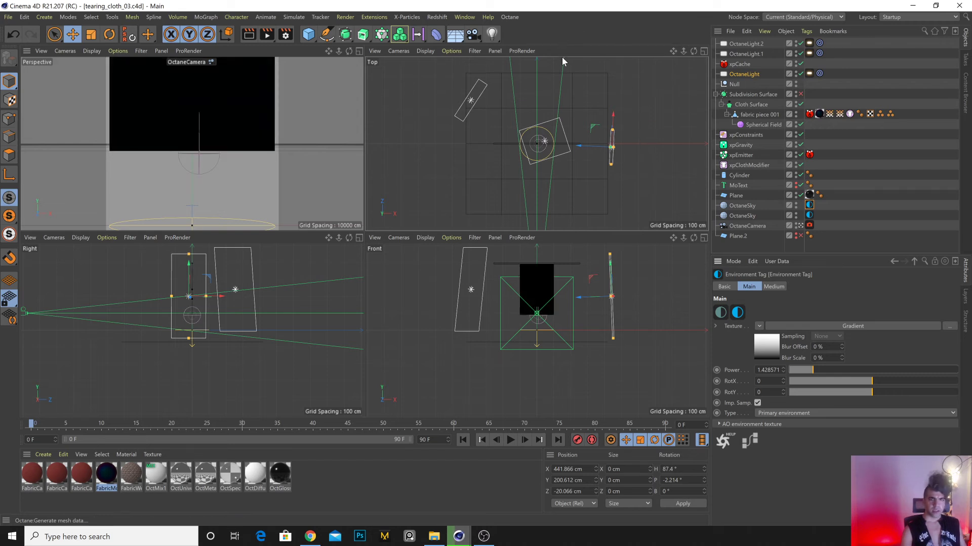
Leave the OctaneCamera view and look at the hanging cloth and lights from an angle.
left_click(800, 225)
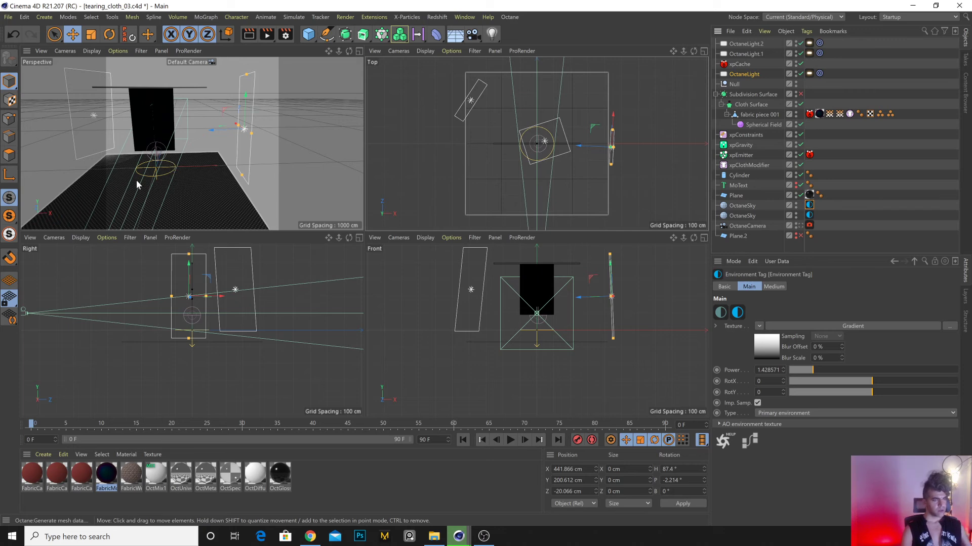
left_click_drag(150, 182, 210, 195, "alt")
scroll(161, 154, "up", 5)
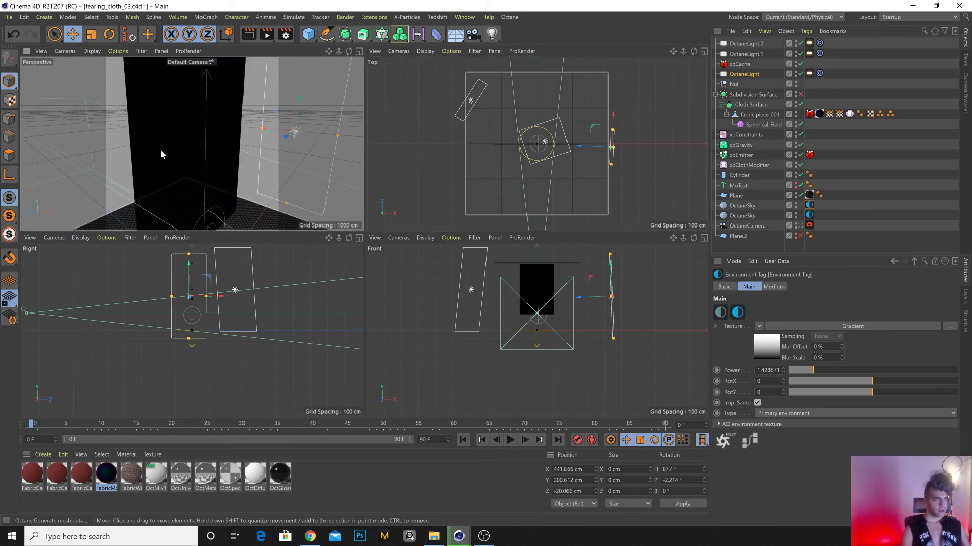
scroll(173, 158, "down", 5)
left_click_drag(172, 163, 190, 153, "alt")
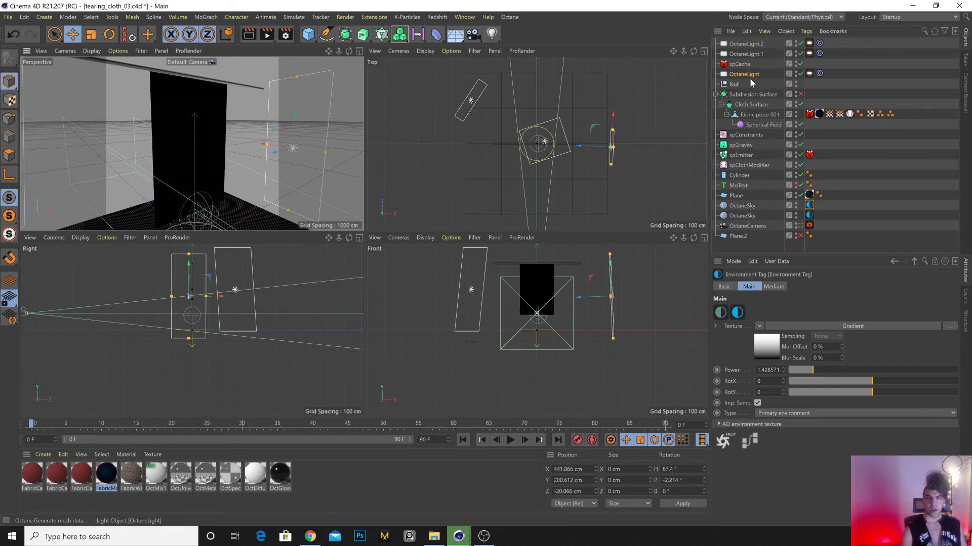
Display the mesh lines on fabric piece 001 and maximise the perspective view around it.
left_click(759, 115)
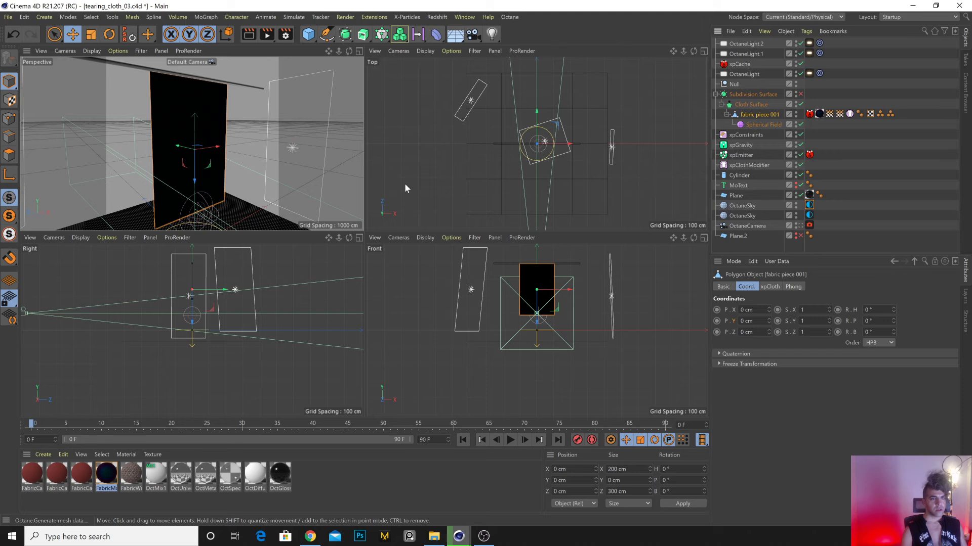
left_click(87, 50)
left_click(157, 133)
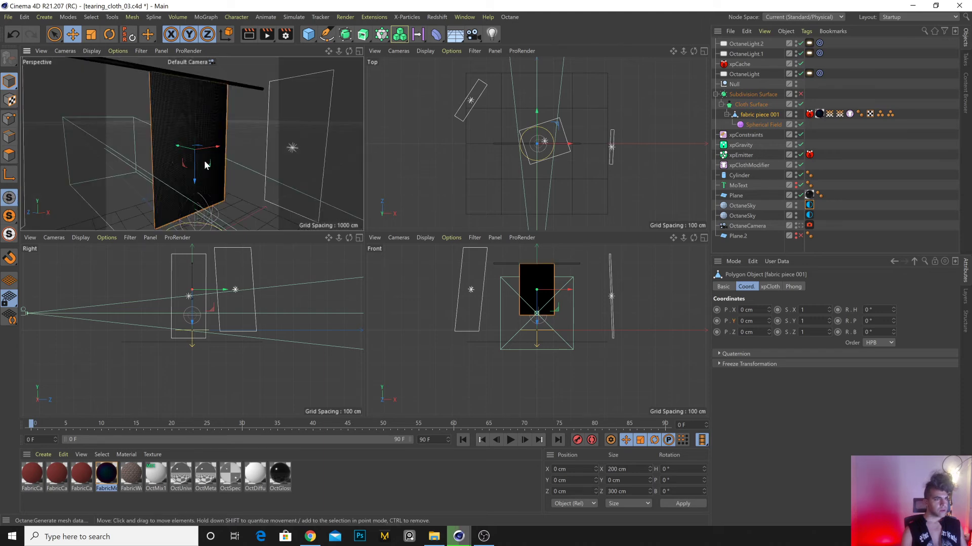
middle_click(194, 105)
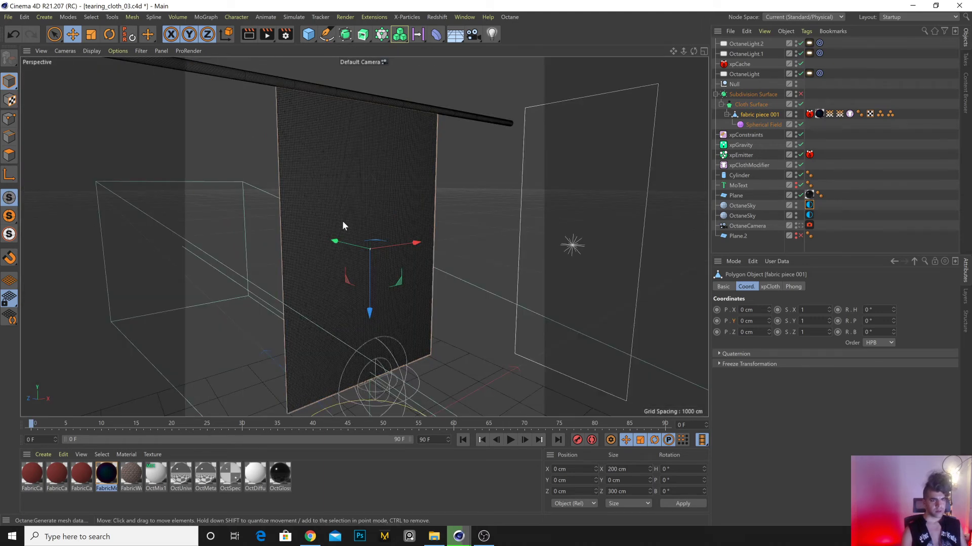
scroll(342, 221, "up", 2)
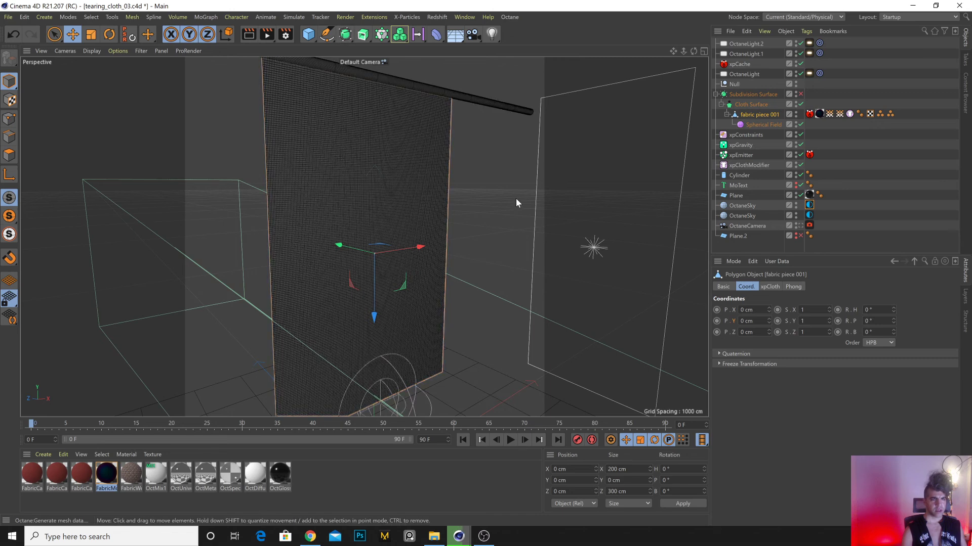
Examine the dimensions and segment settings of Plane.2.
left_click(737, 236)
left_click(763, 287)
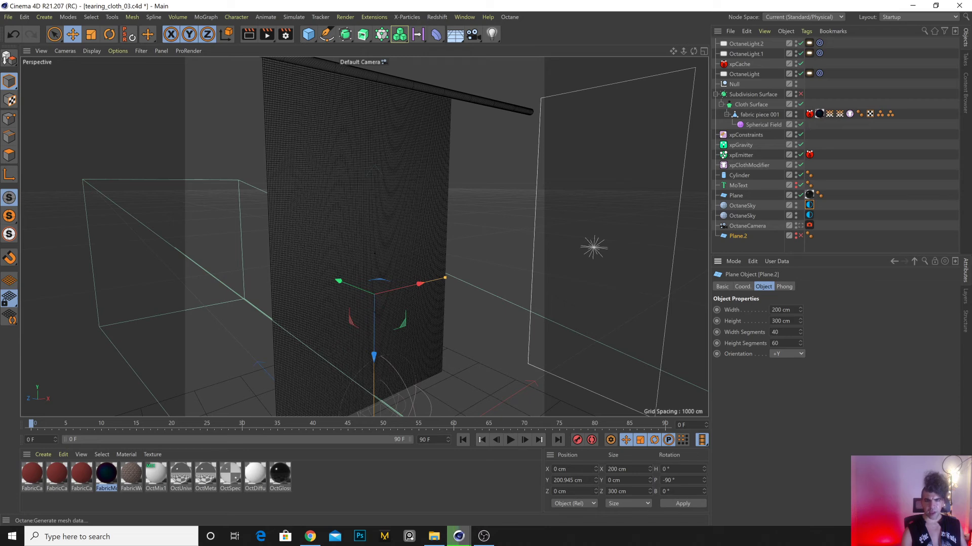
Show the points of fabric piece 001 and disable the Cylinder to expose the pinned corners.
left_click(759, 114)
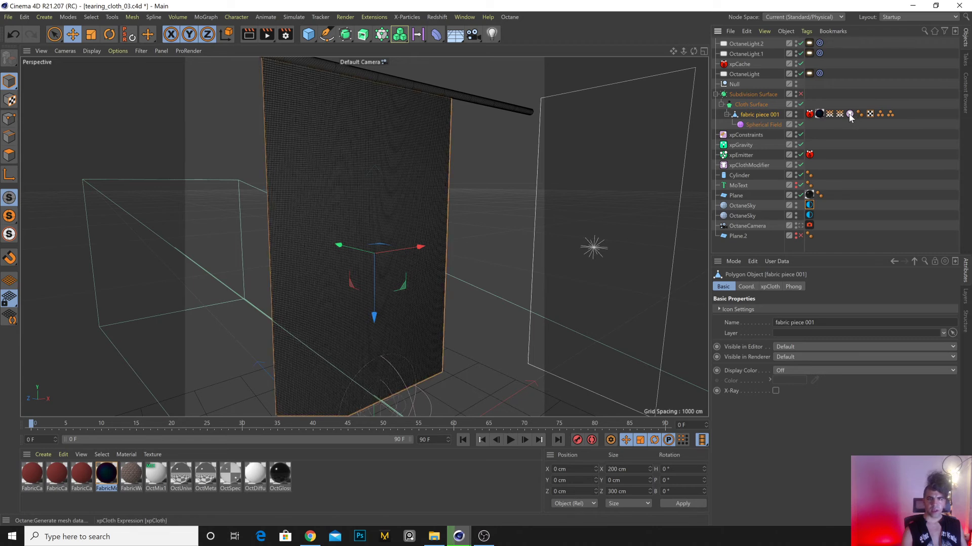
left_click(10, 119)
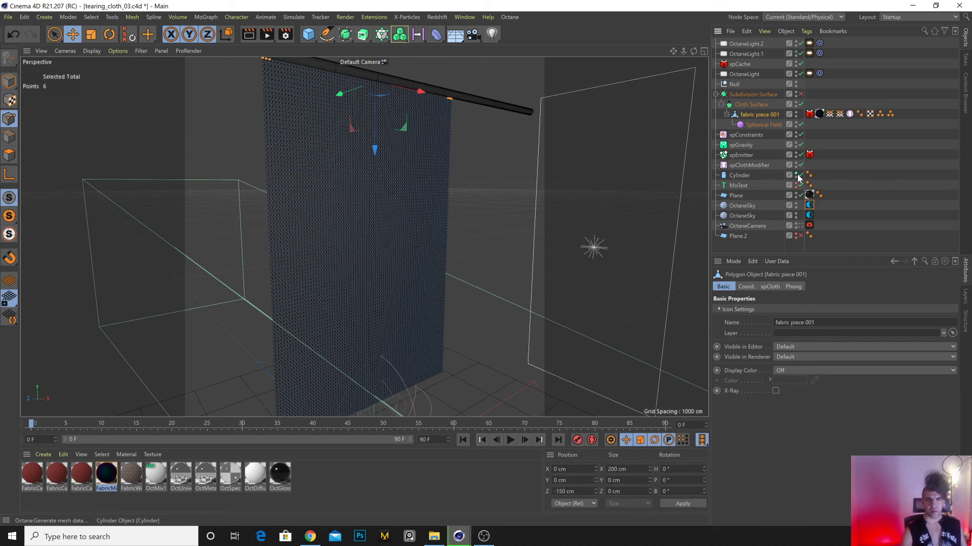
left_click(796, 174)
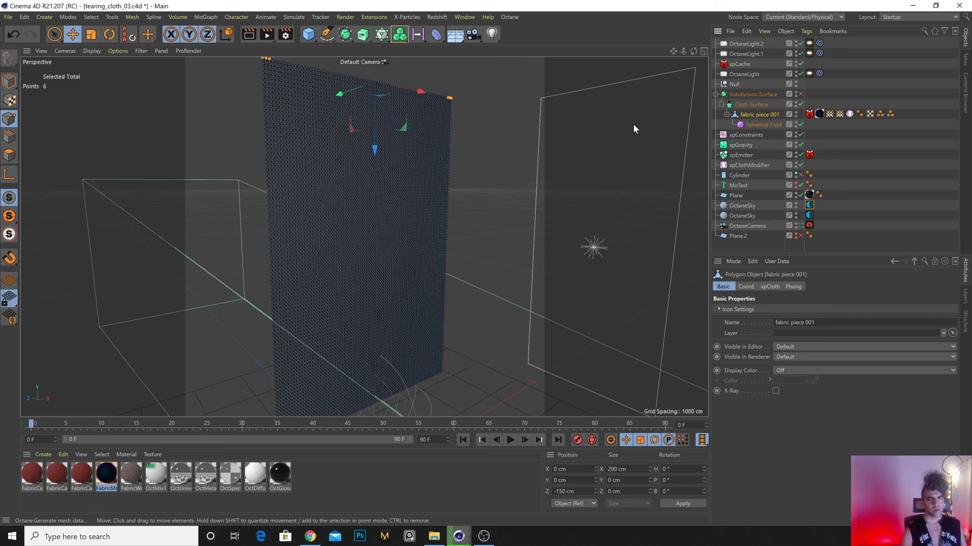
Review the fabric's xpCloth pin and tearing settings and the fields of the tear map 02 vertex map.
left_click(849, 115)
left_click(814, 286)
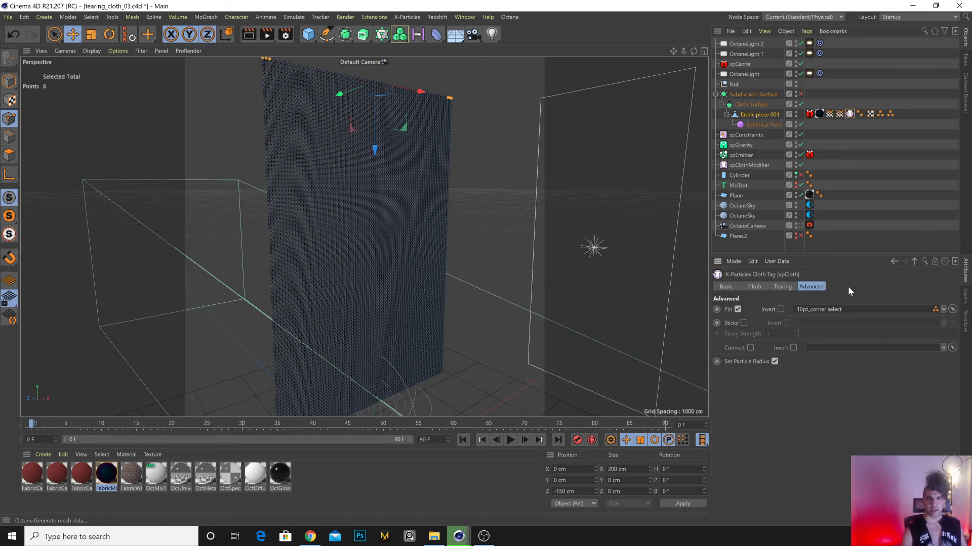
left_click(783, 286)
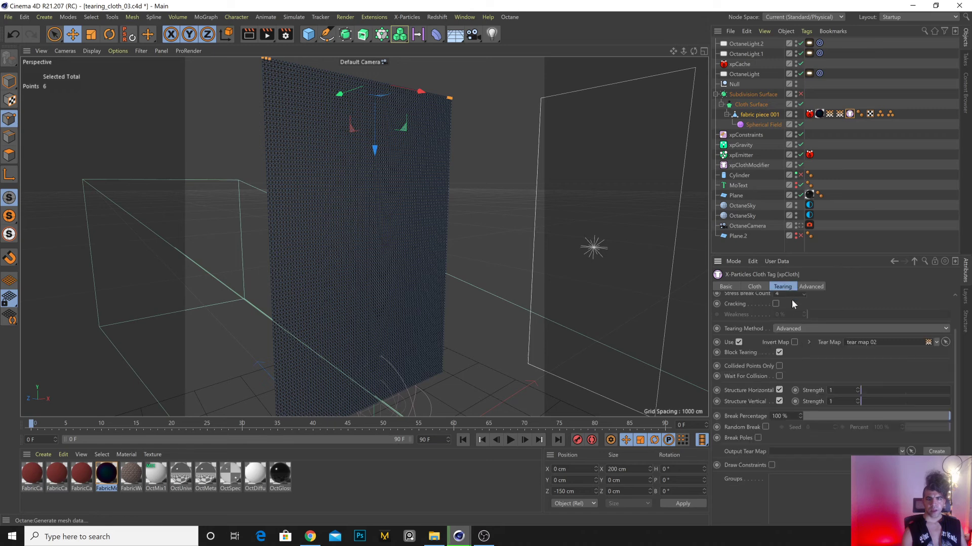
scroll(956, 373, "up", 2)
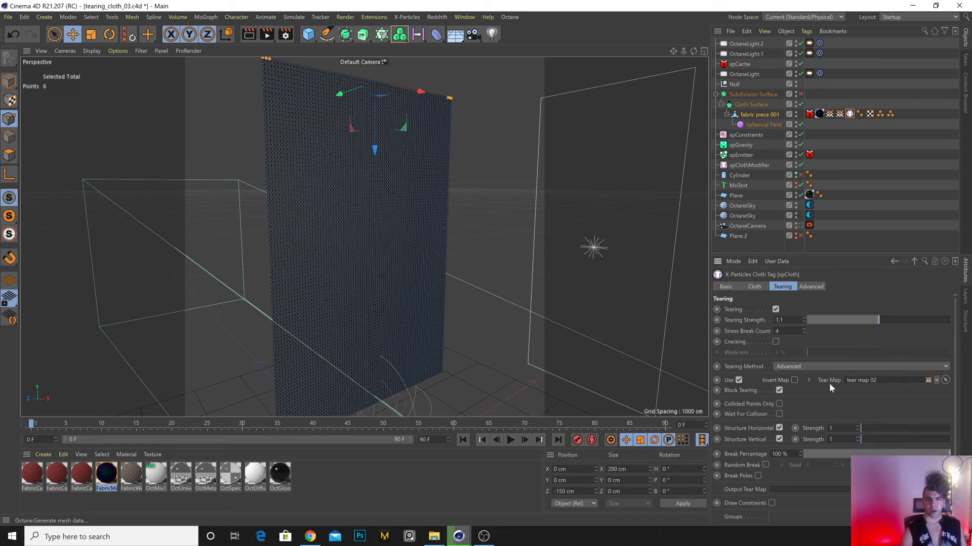
left_click(829, 114)
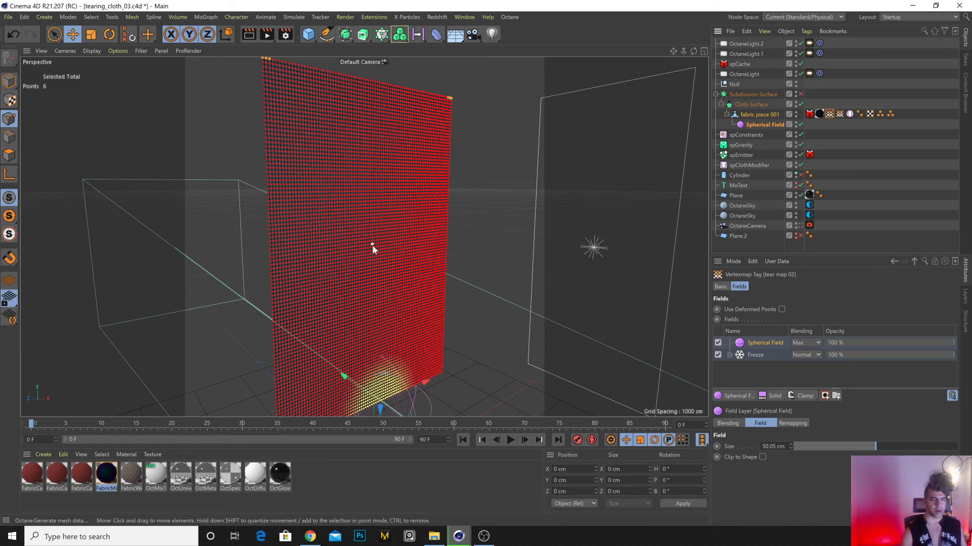
Restore the Picture Viewer and scrub through the rendered frames of the tearing cloth up to frame 18.
mouse_move(459, 536)
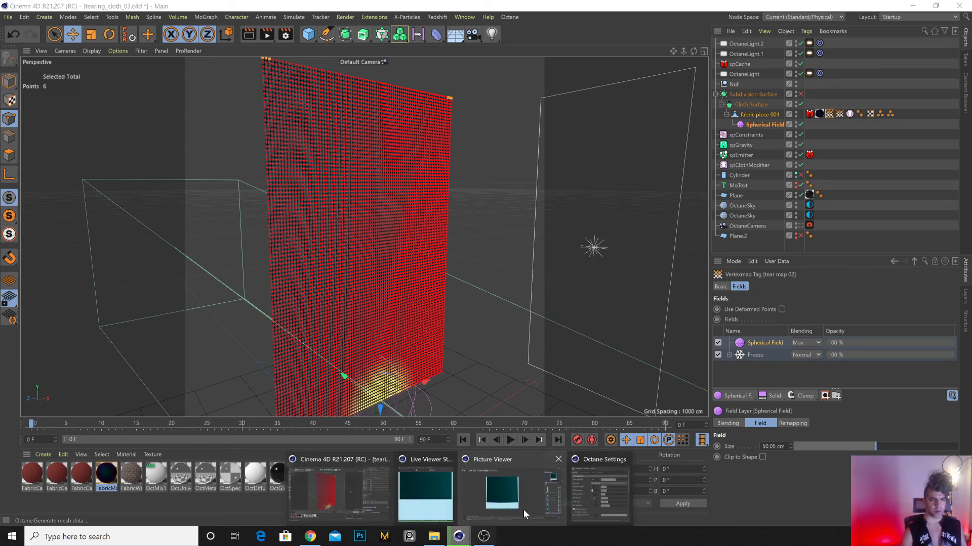
left_click(511, 488)
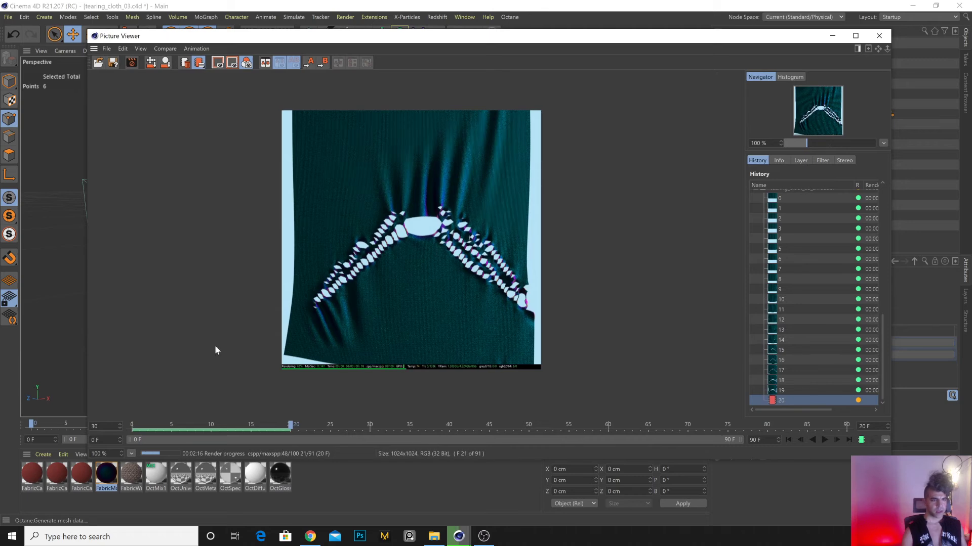
left_click_drag(144, 425, 273, 436)
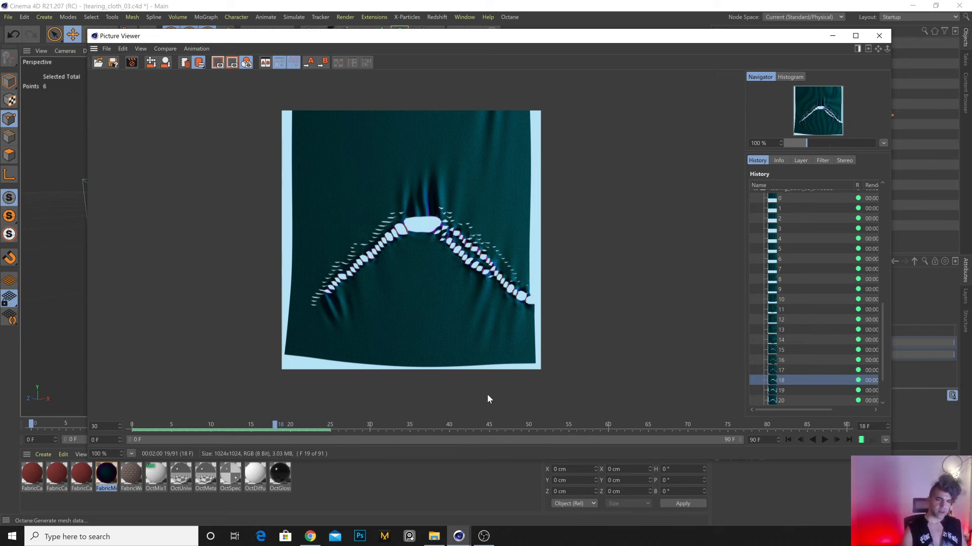
Scrub through the rendered tearing frames and play the animation back, pausing it at frame 22.
left_click_drag(301, 424, 223, 420)
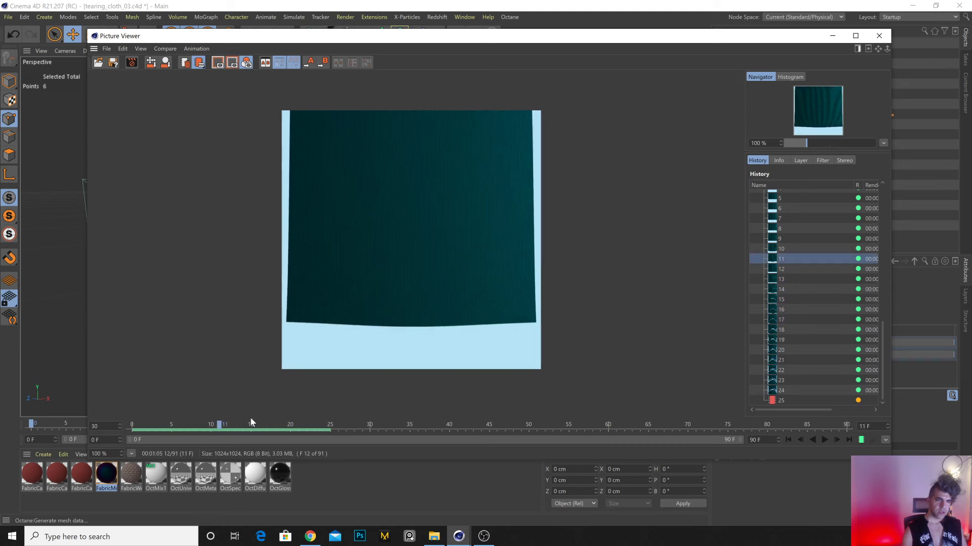
left_click_drag(232, 423, 330, 428)
left_click(825, 439)
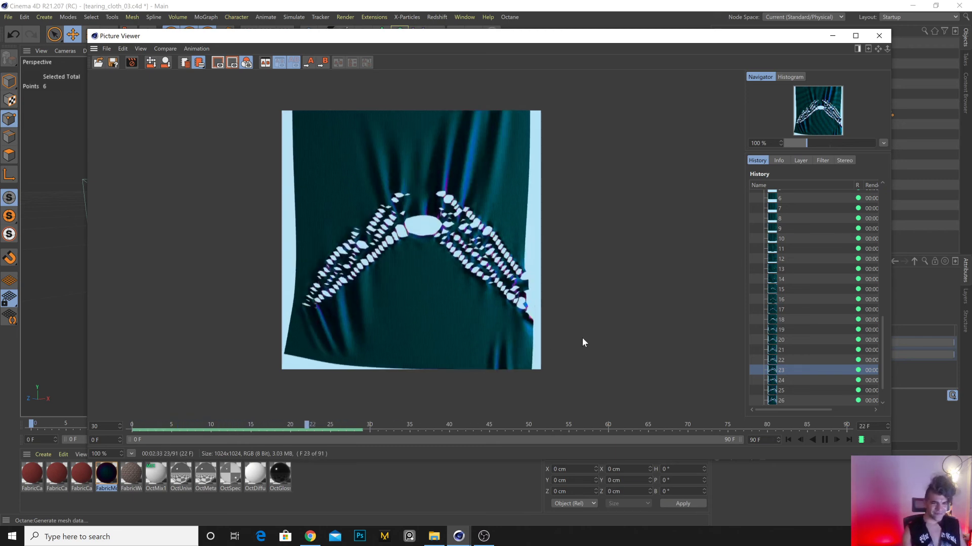
left_click(824, 439)
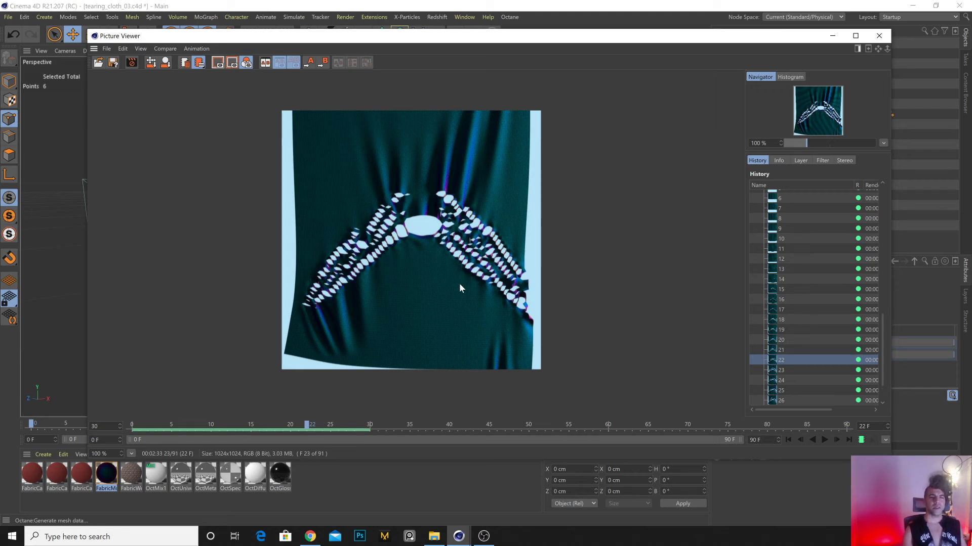
Review the tearing settings of fabric piece 001's xpCloth tag and check the rendered frames up to frame 30.
left_click(831, 36)
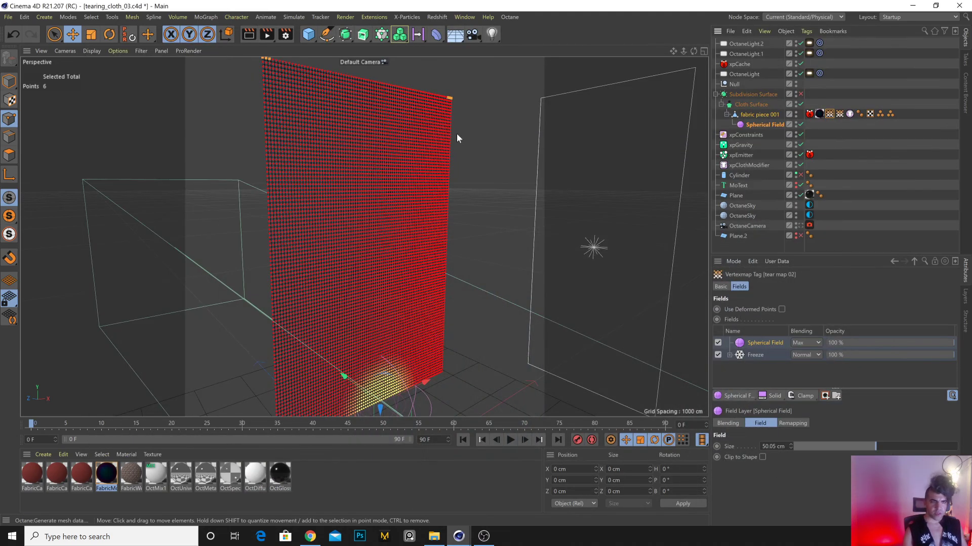
left_click(851, 114)
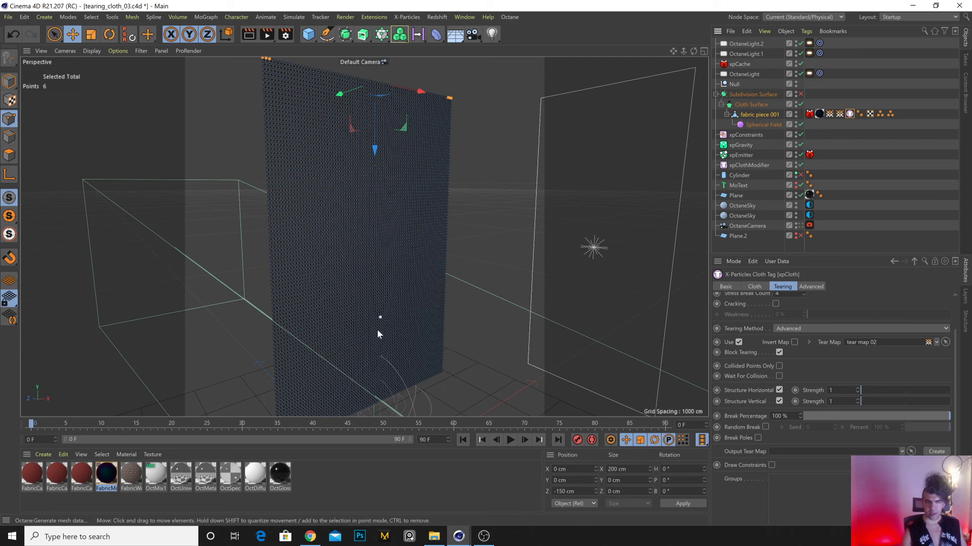
mouse_move(460, 536)
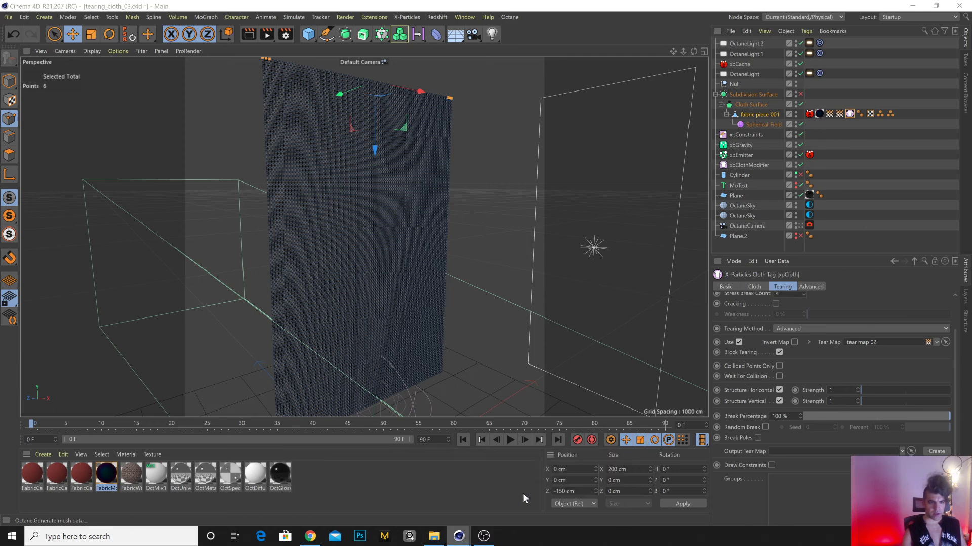
left_click(523, 493)
left_click_drag(330, 429, 374, 429)
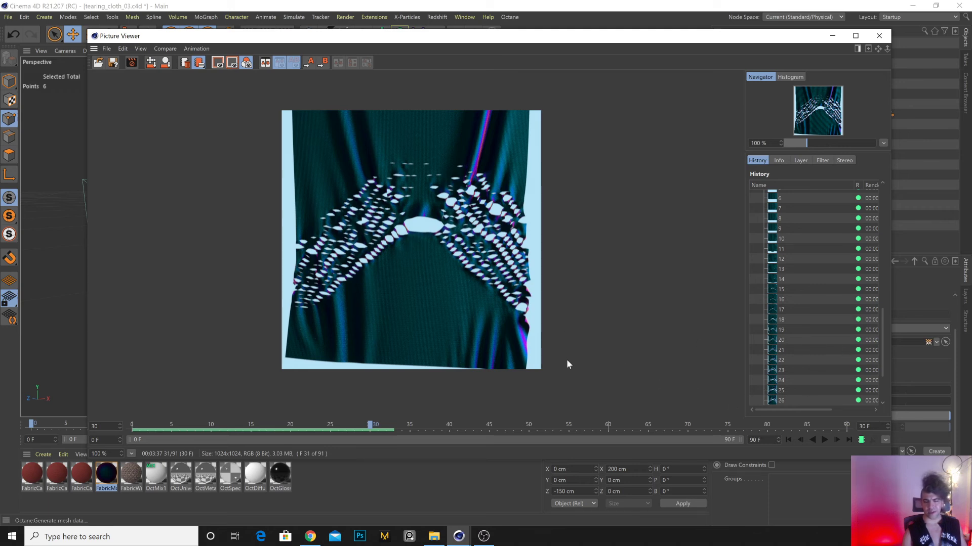
Minimize the Picture Viewer, switch to Model mode and scrub the viewport cloth simulation to frame 78.
left_click(832, 37)
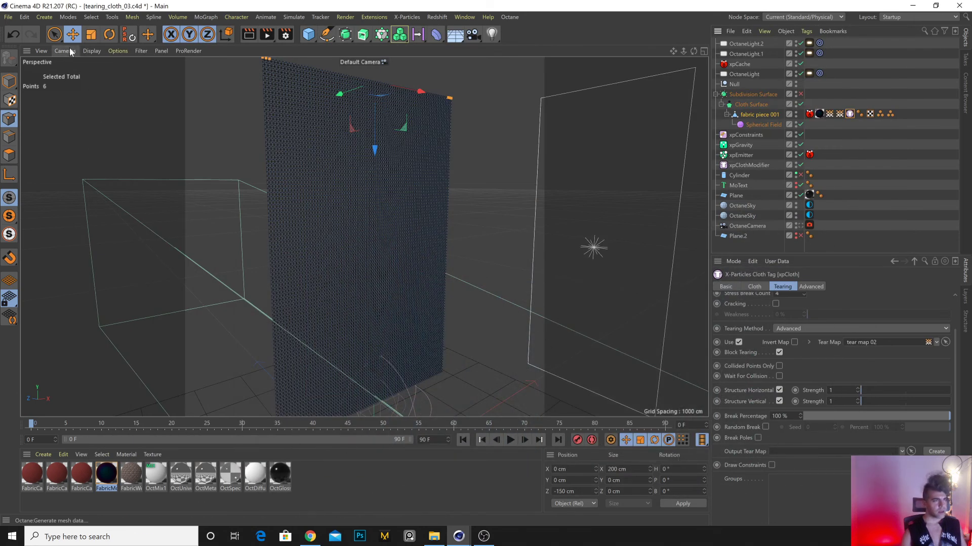
left_click(7, 85)
left_click_drag(57, 429, 545, 453)
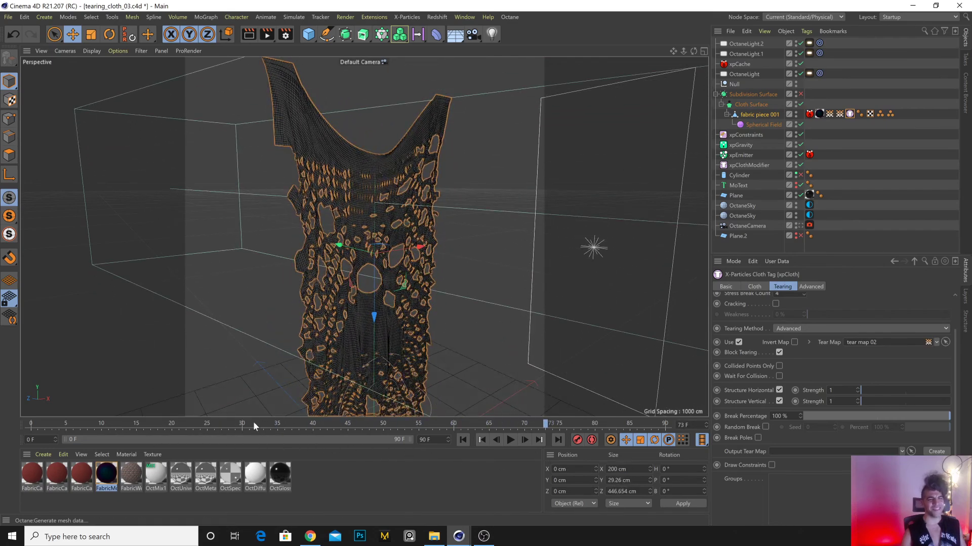
left_click_drag(78, 424, 581, 448)
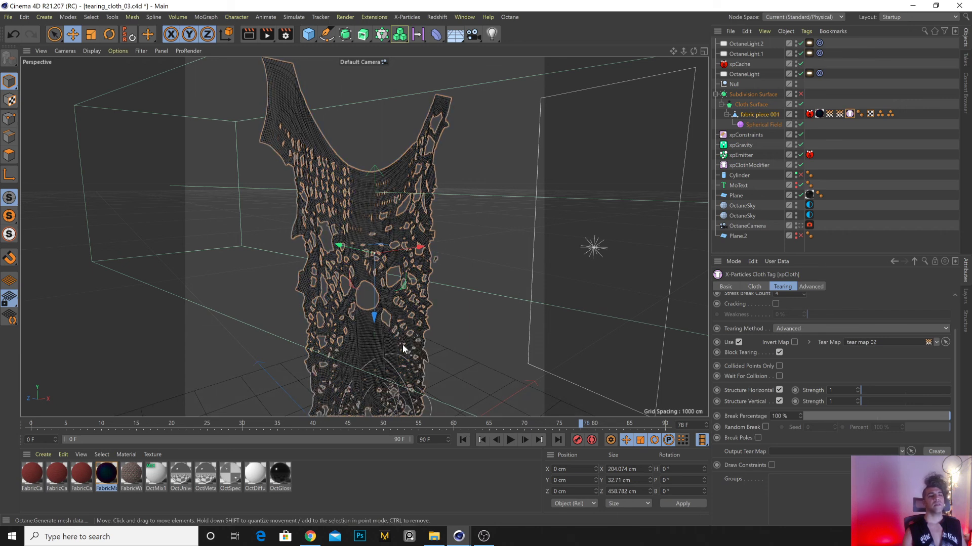
Examine the torn cloth from several angles in the viewport and play back its simulation.
left_click_drag(401, 348, 444, 406, "alt")
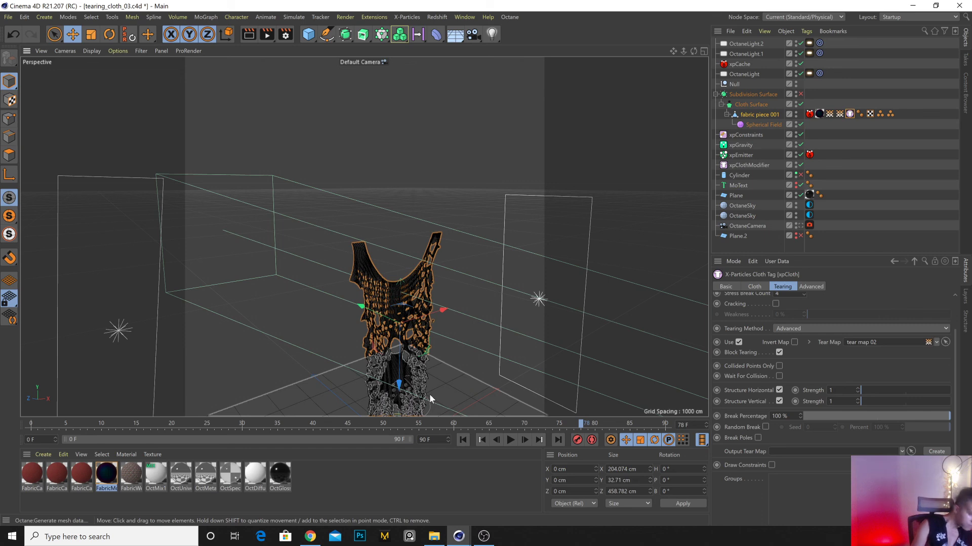
left_click_drag(446, 371, 395, 101, "alt")
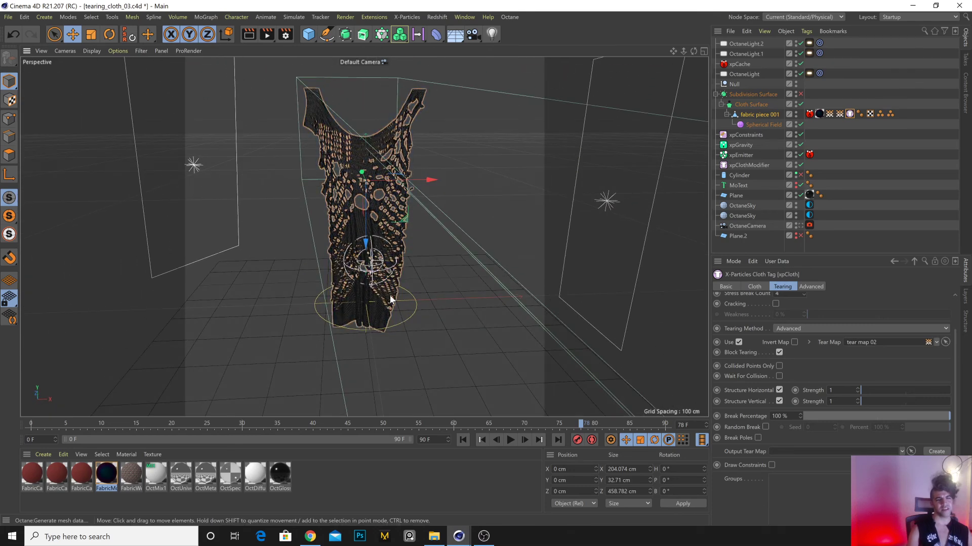
left_click_drag(390, 196, 378, 241, "alt")
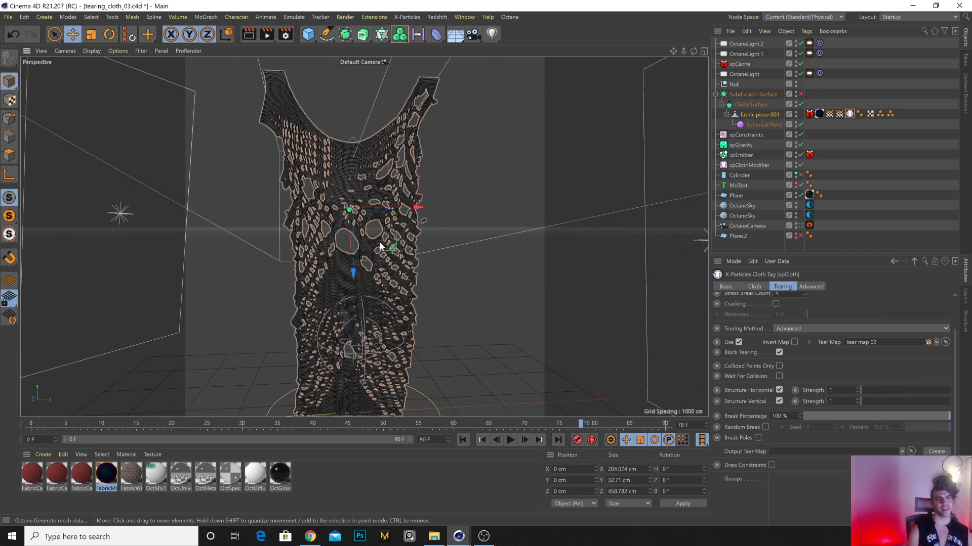
scroll(380, 238, "down", 3)
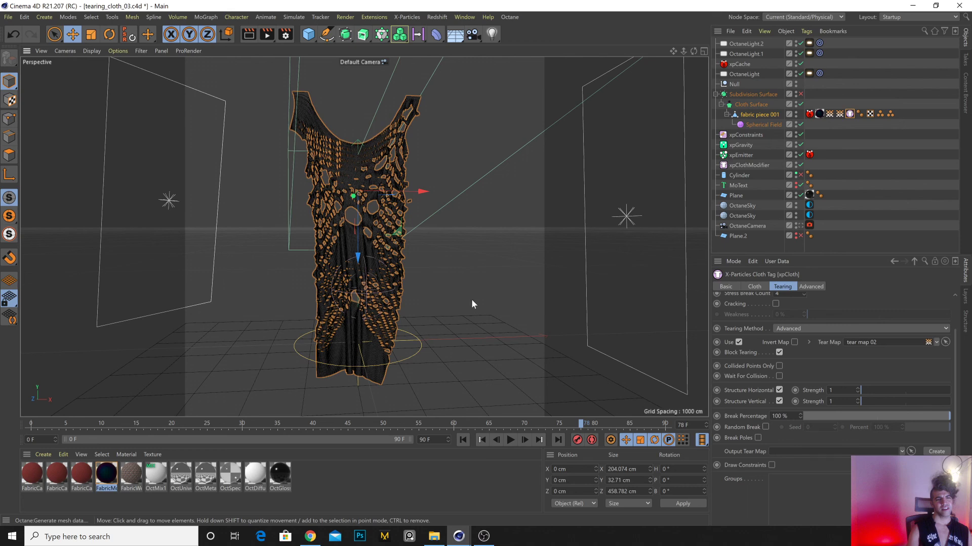
left_click(510, 440)
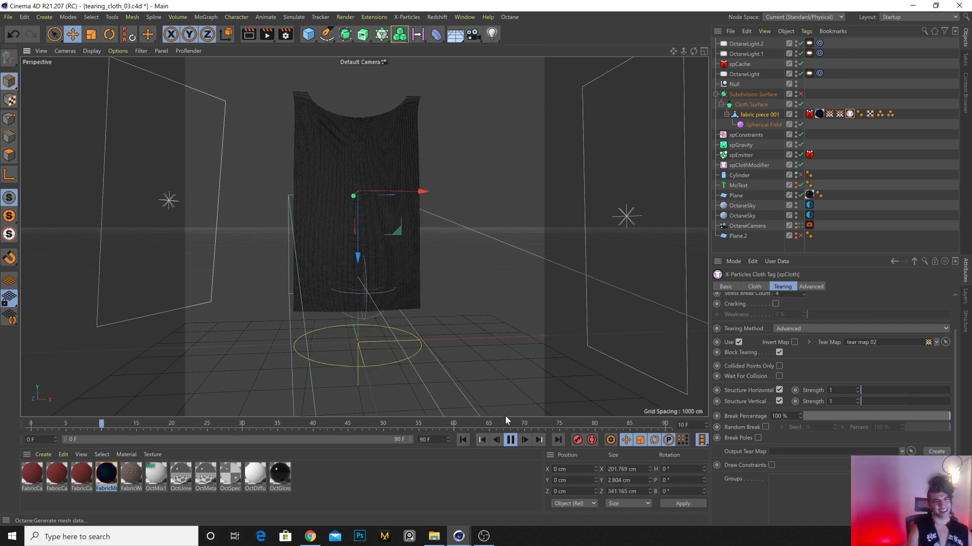
Restore the Picture Viewer, scrub repeatedly through the rendered frames up to frame 46 and play back the animation.
mouse_move(459, 535)
left_click(526, 485)
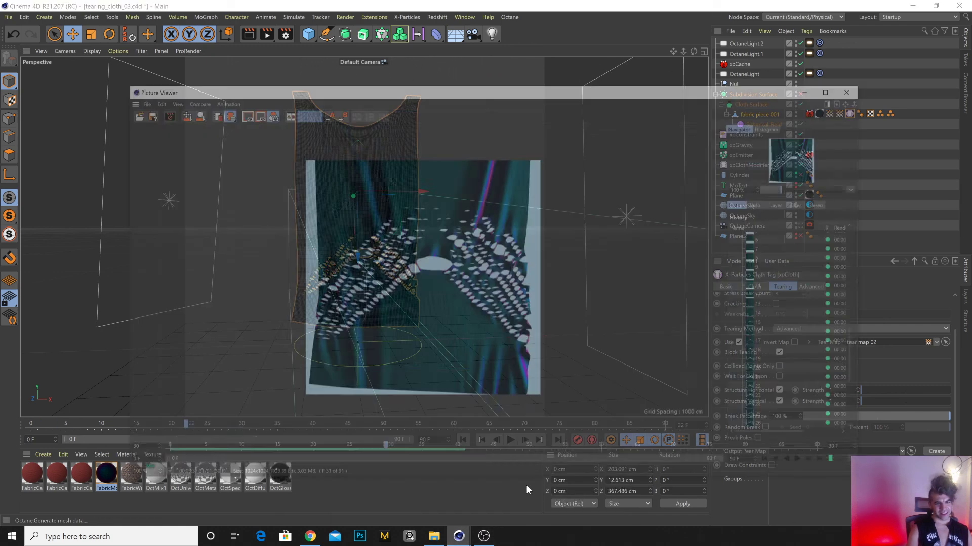
mouse_move(162, 421)
left_mouse_down()
mouse_move(377, 445)
mouse_move(462, 437)
mouse_move(235, 417)
mouse_move(447, 423)
left_mouse_up()
mouse_move(215, 417)
left_mouse_down()
mouse_move(173, 426)
mouse_move(429, 435)
mouse_move(248, 420)
mouse_move(164, 428)
mouse_move(449, 432)
mouse_move(147, 420)
mouse_move(463, 437)
mouse_move(474, 428)
left_mouse_up()
mouse_move(158, 424)
left_mouse_down()
mouse_move(442, 426)
mouse_move(174, 420)
mouse_move(428, 429)
left_mouse_up()
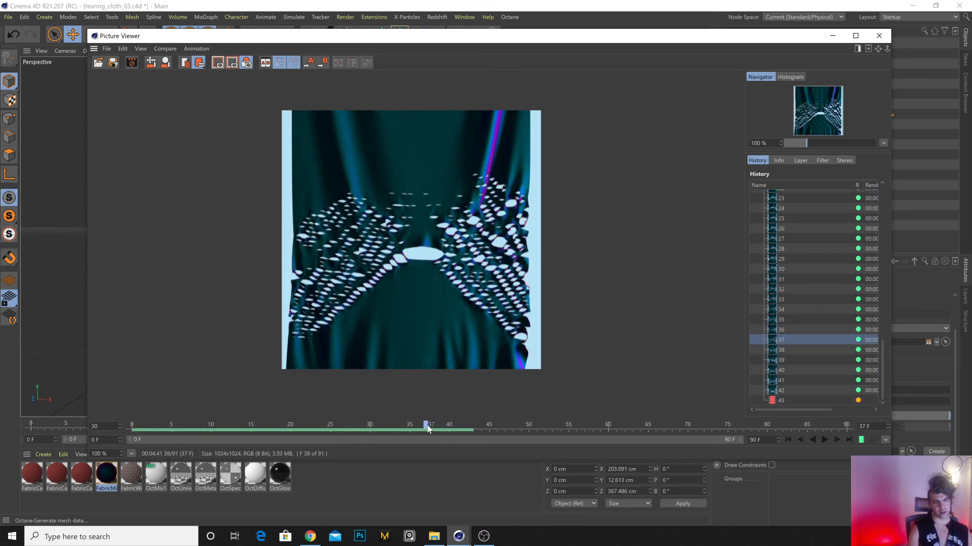
left_click_drag(169, 418, 459, 425)
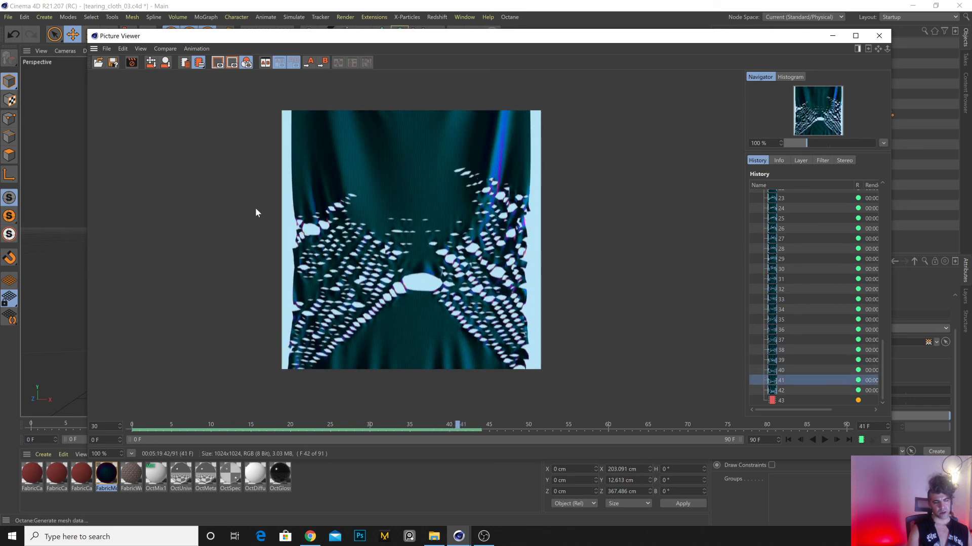
mouse_move(153, 429)
left_mouse_down()
mouse_move(448, 423)
mouse_move(454, 401)
mouse_move(451, 426)
mouse_move(175, 429)
mouse_move(523, 412)
mouse_move(218, 420)
mouse_move(521, 423)
mouse_move(199, 411)
mouse_move(509, 431)
mouse_move(309, 422)
mouse_move(184, 429)
mouse_move(505, 424)
left_mouse_up()
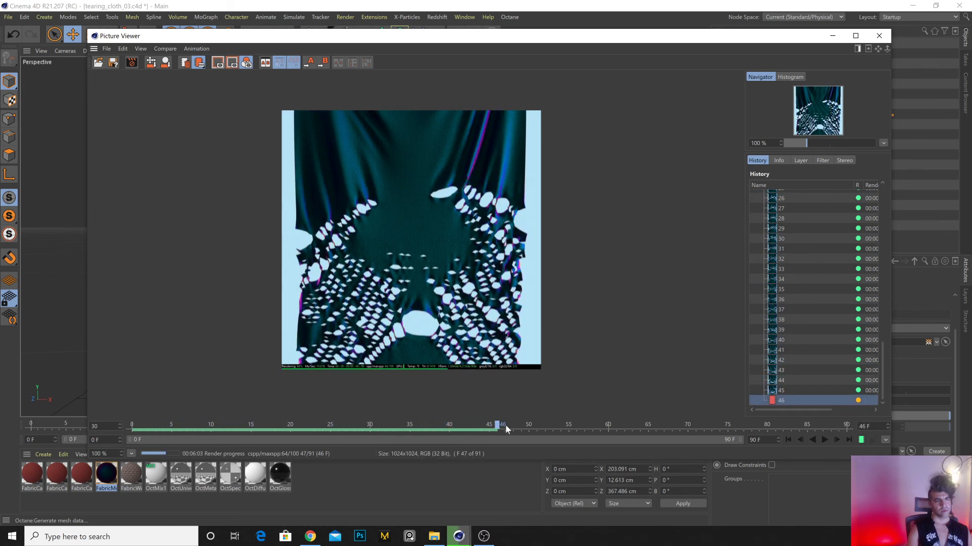
left_click(826, 439)
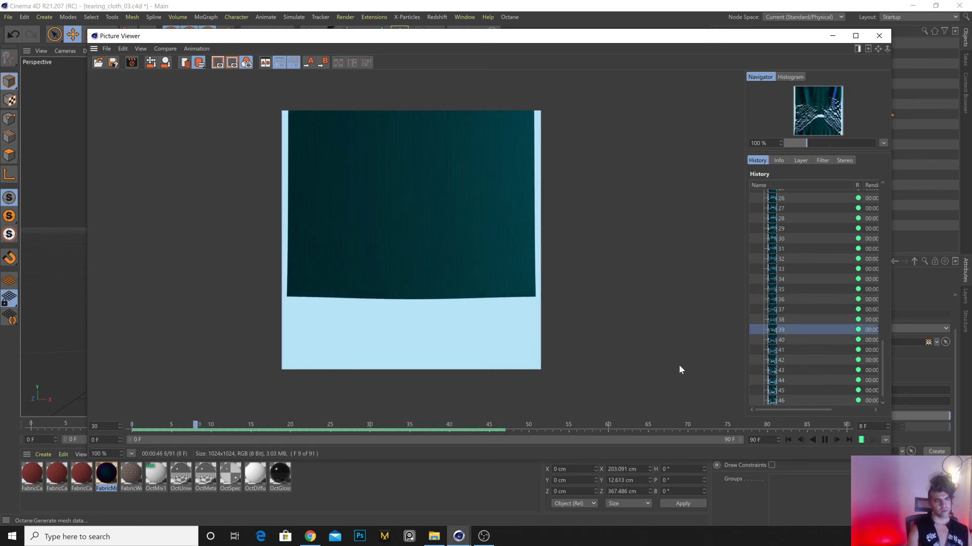